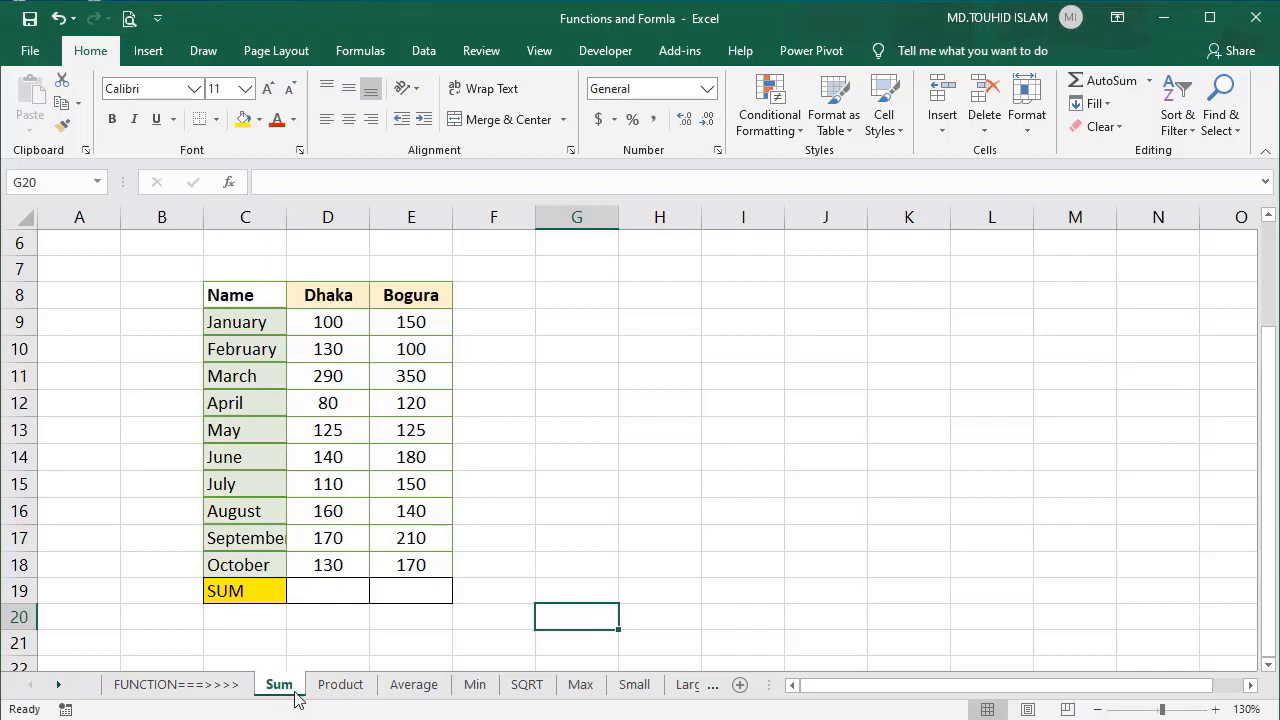
# Total the Dhaka column on the Sum sheet by entering =SUM(D9:D18) in cell D19.
pyautogui.click(322, 593)
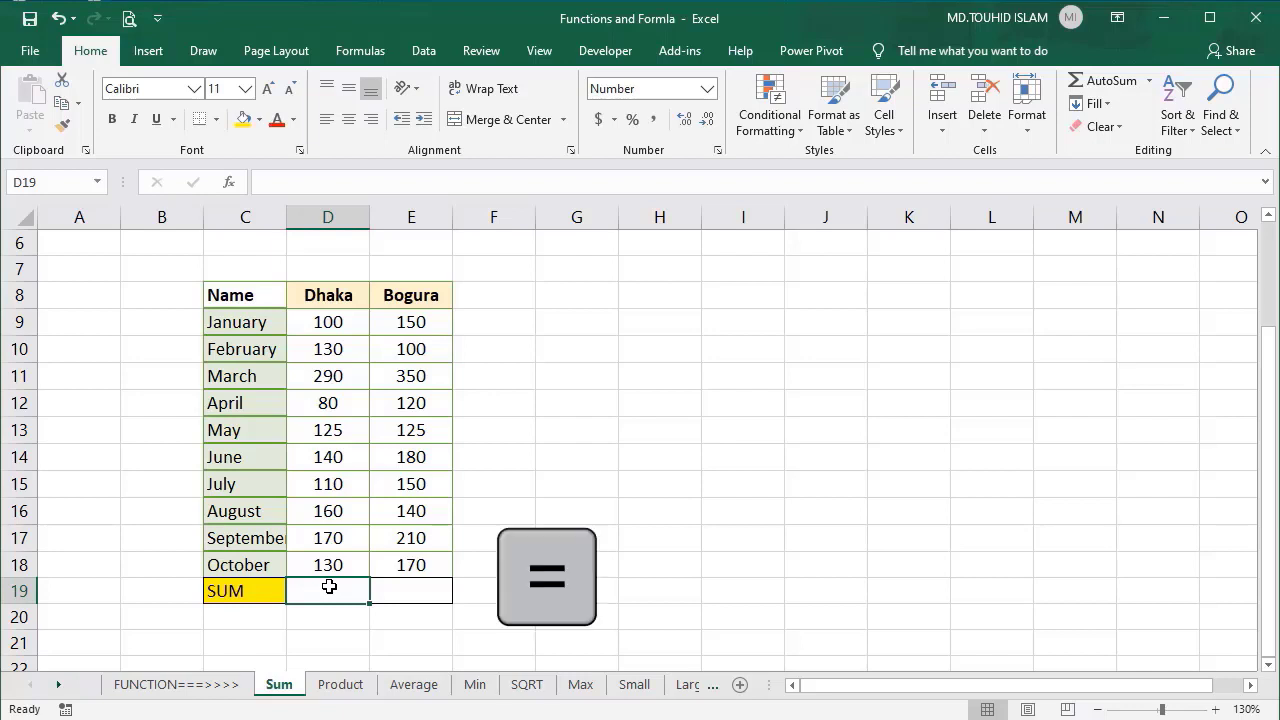
pyautogui.write('=')
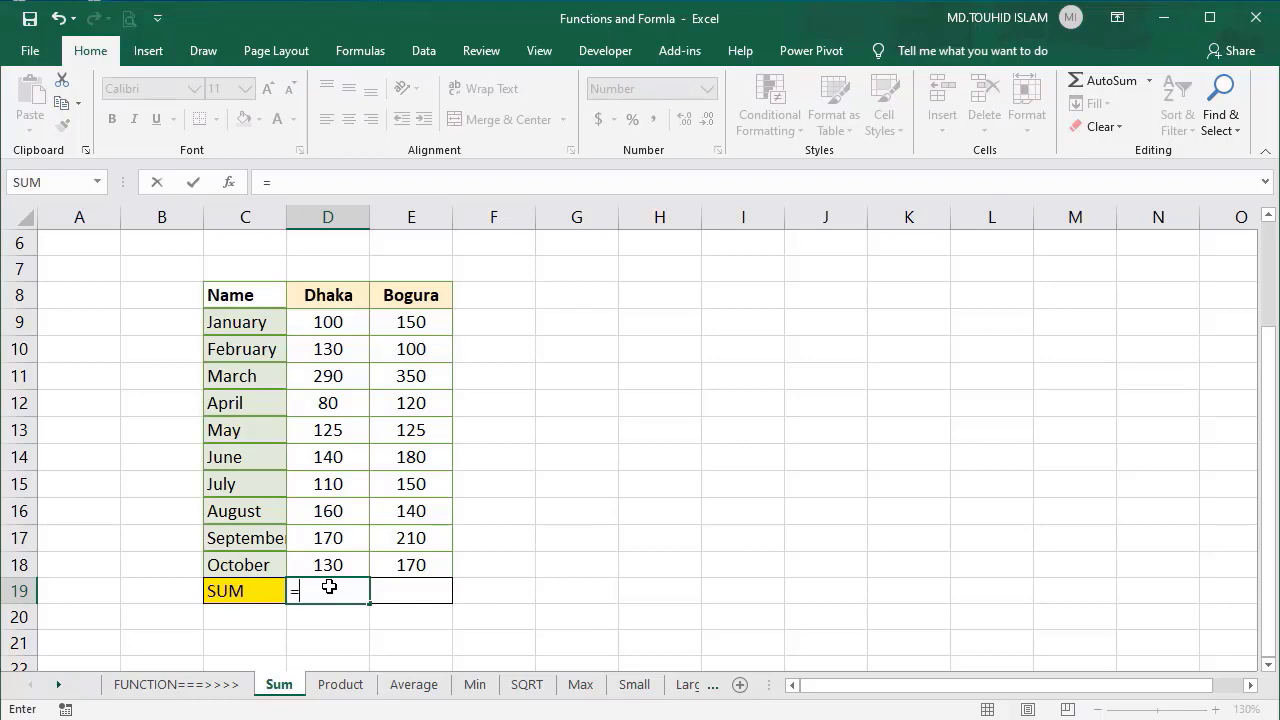
pyautogui.write('SU')
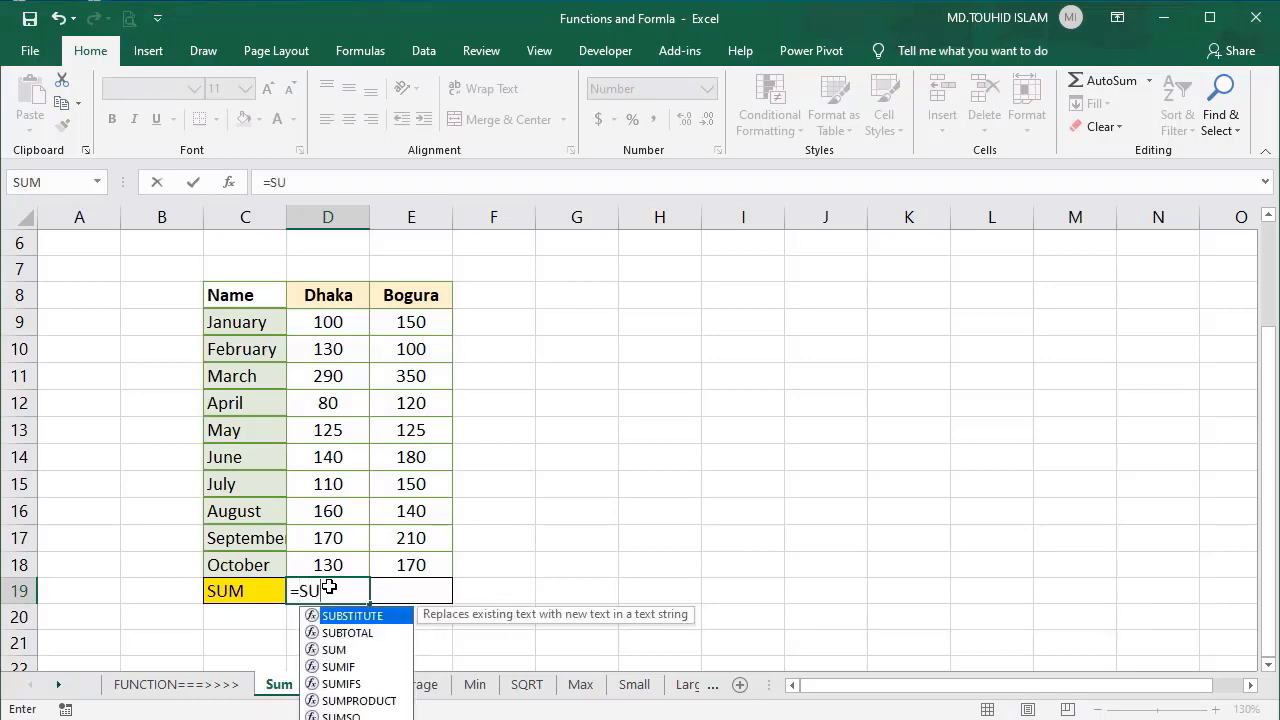
pyautogui.write('M')
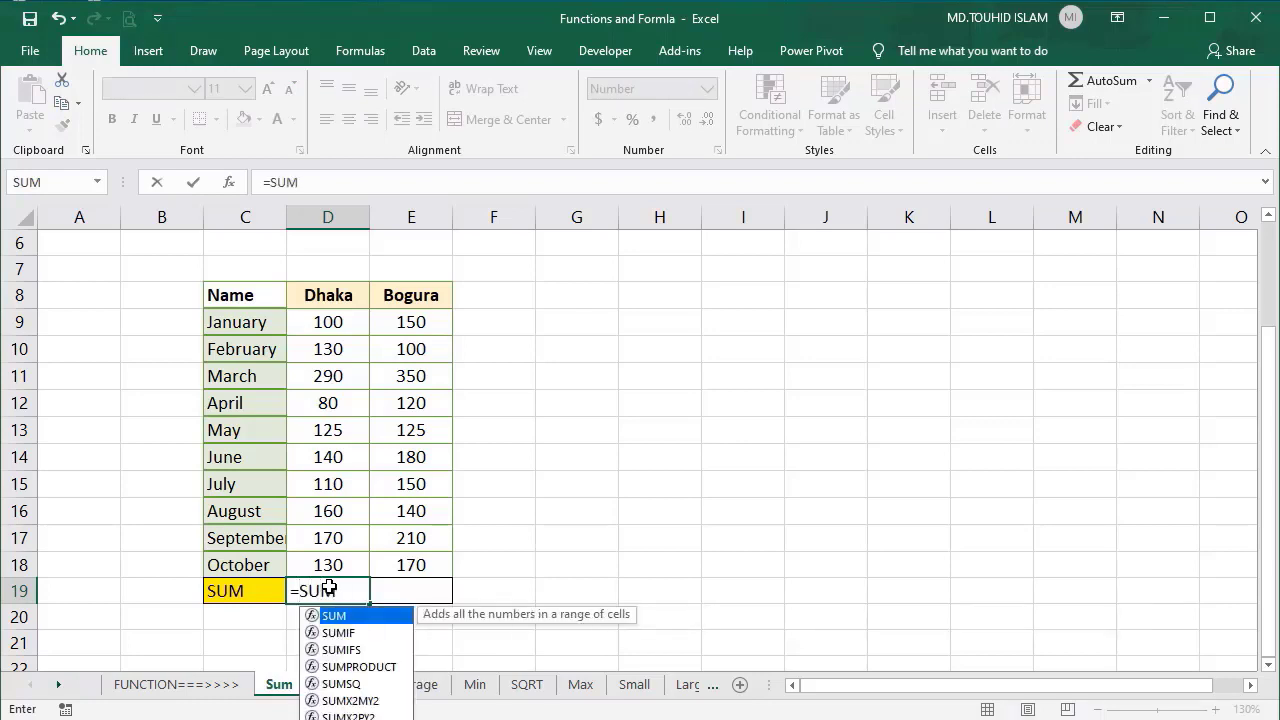
pyautogui.write('(')
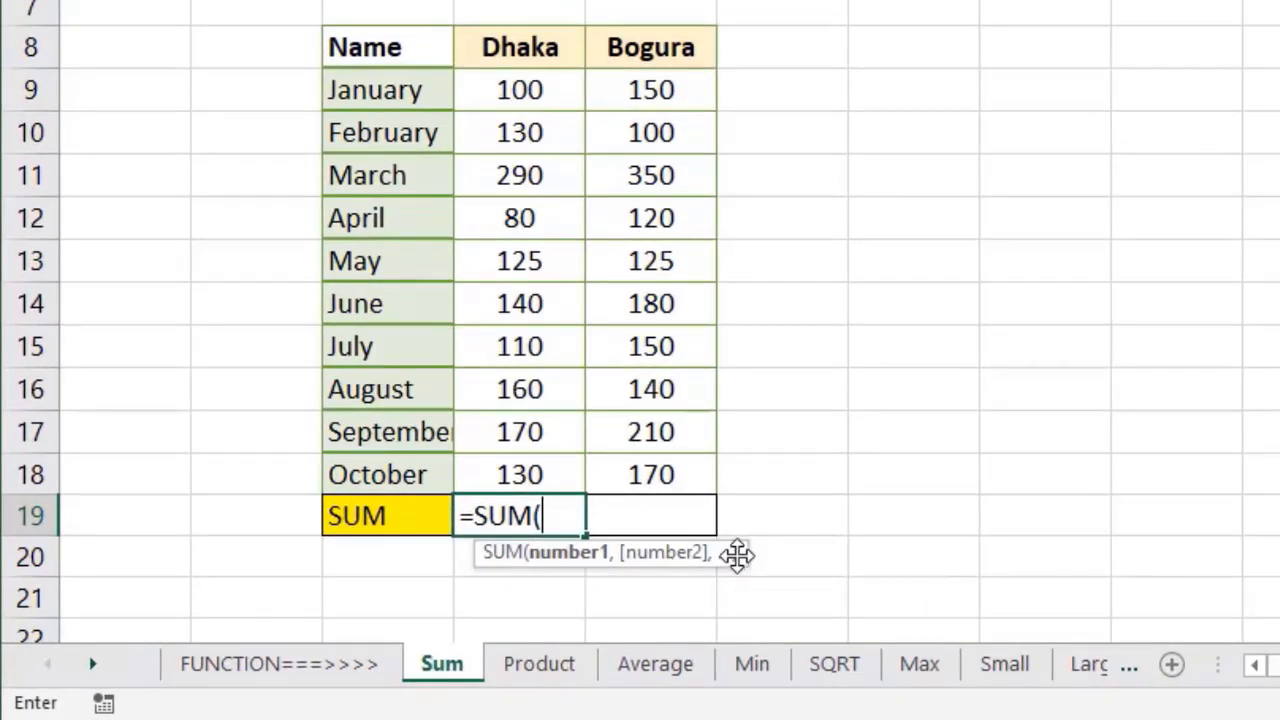
pyautogui.moveTo(523, 90); pyautogui.dragTo(528, 474)
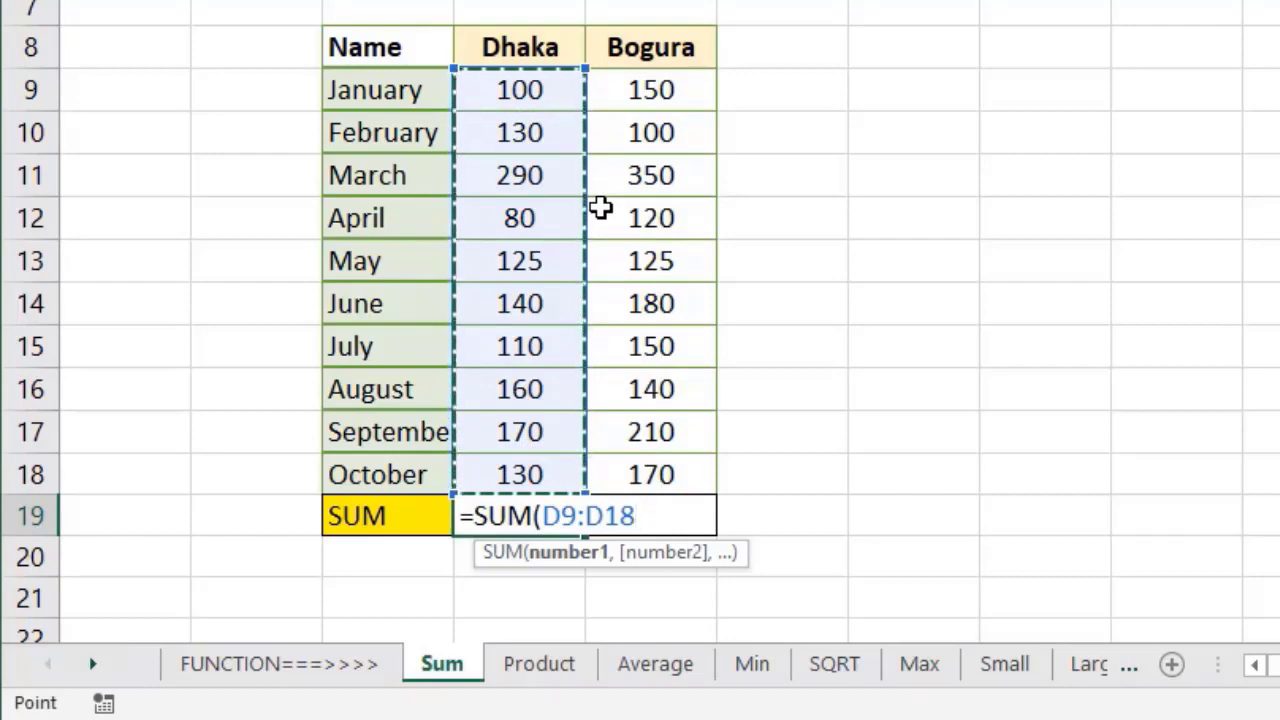
pyautogui.write(')')
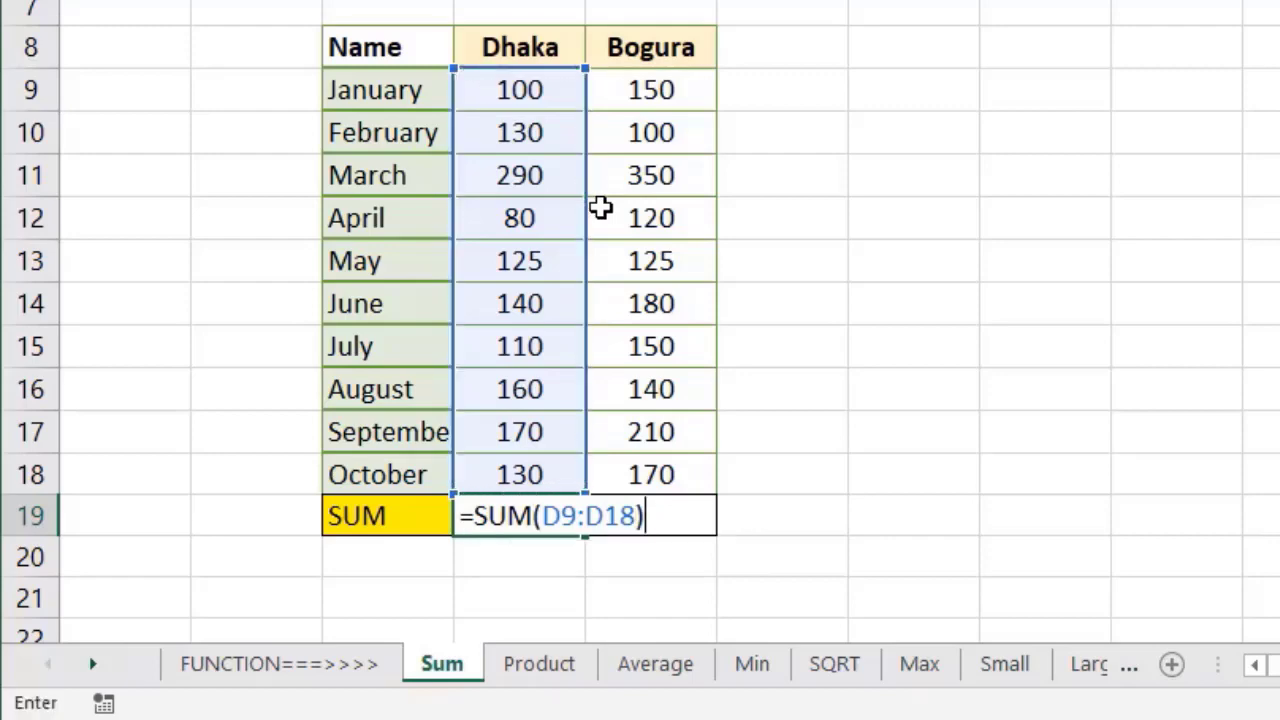
pyautogui.press('Return')
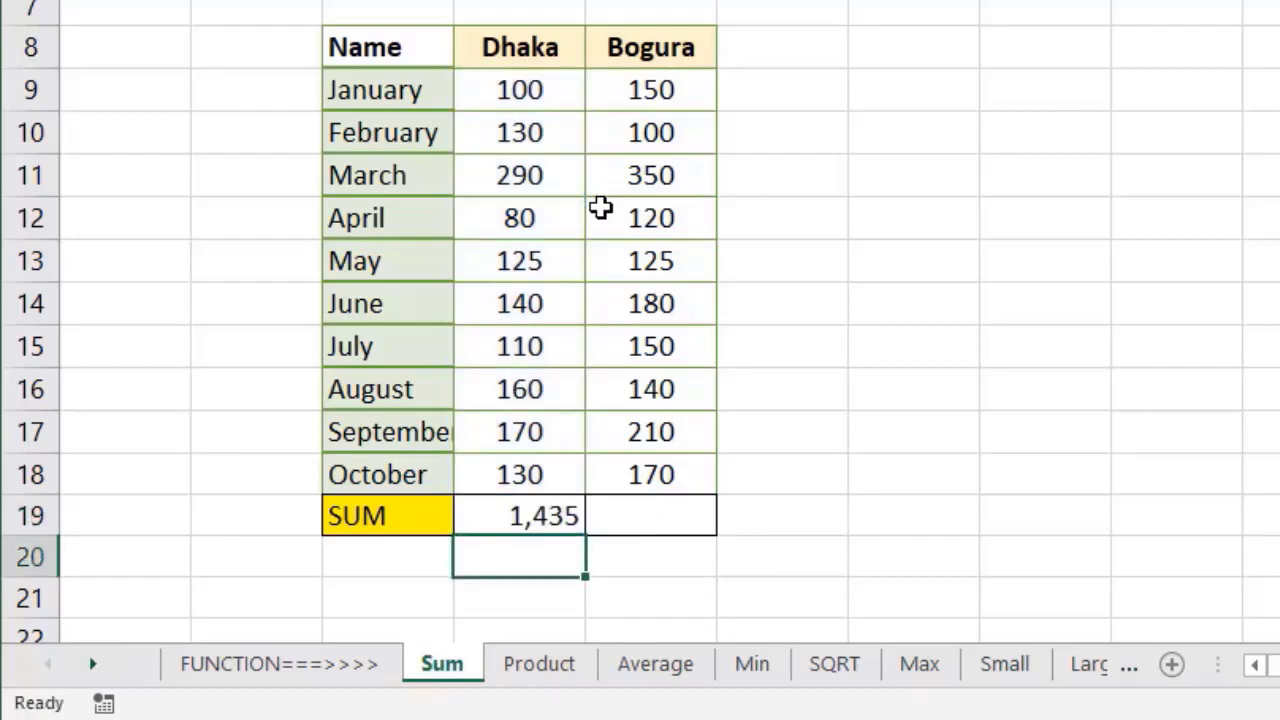
# Check the sum of the Dhaka values D9:D18 in the status bar and clear the formula in D19.
pyautogui.moveTo(519, 90); pyautogui.dragTo(519, 475)
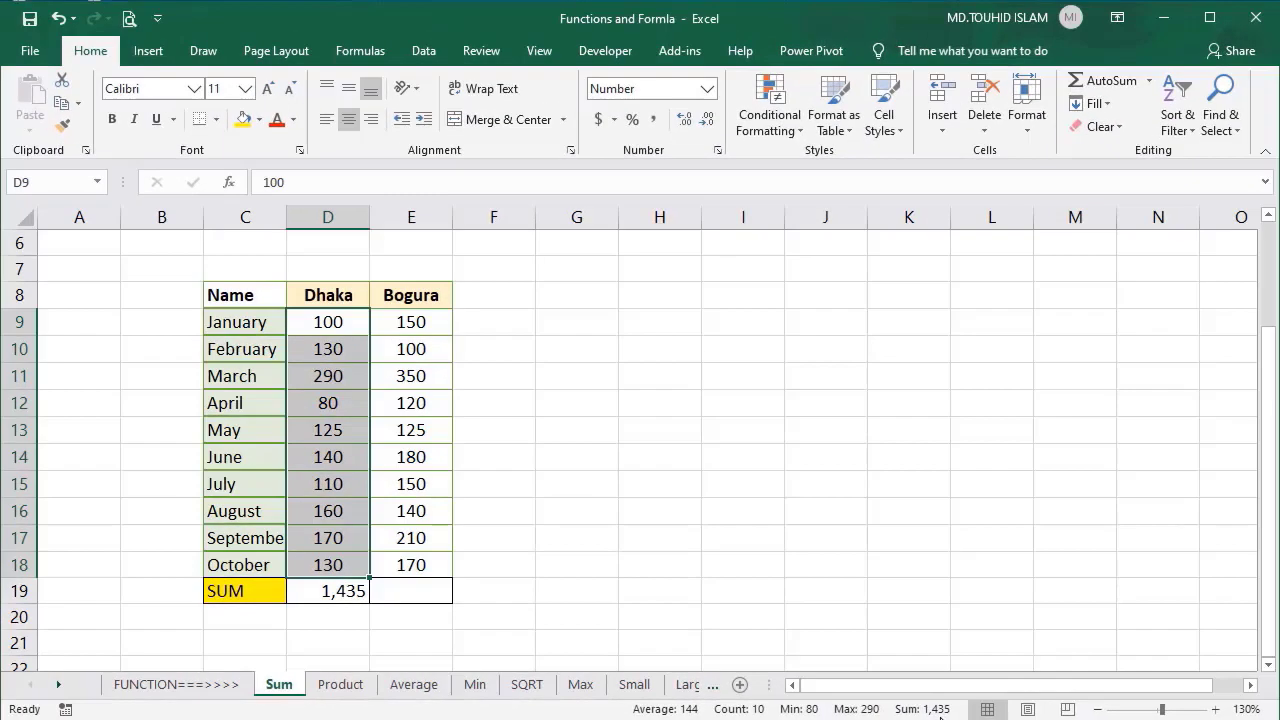
pyautogui.click(210, 553)
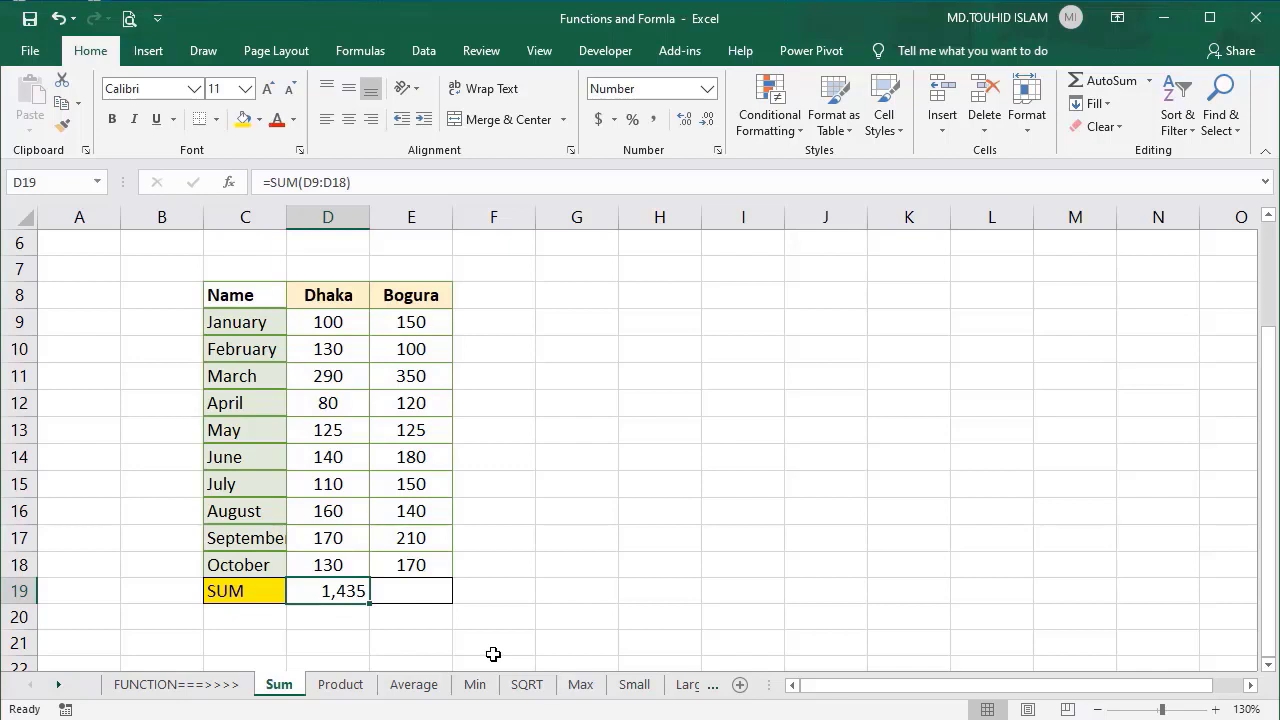
pyautogui.press('Delete')
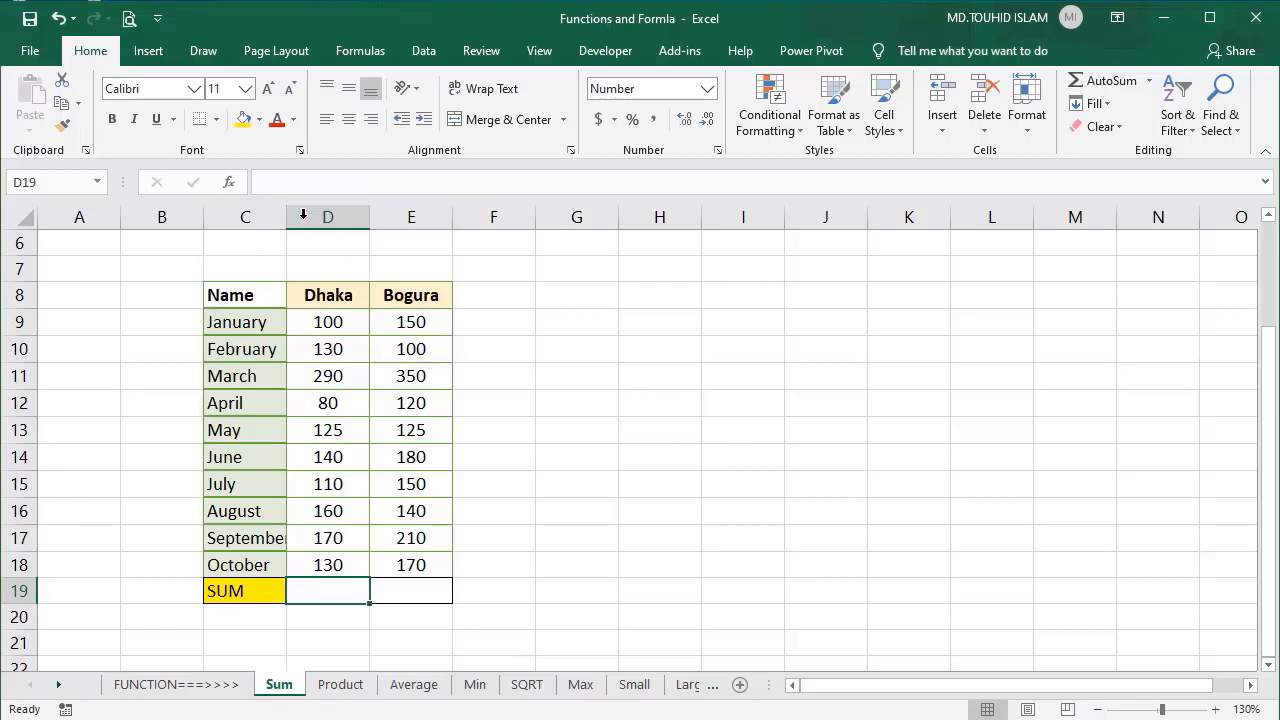
# Enter =SUM(D9:D18) for cell D19 again, this time writing it in the formula bar.
pyautogui.click(281, 187)
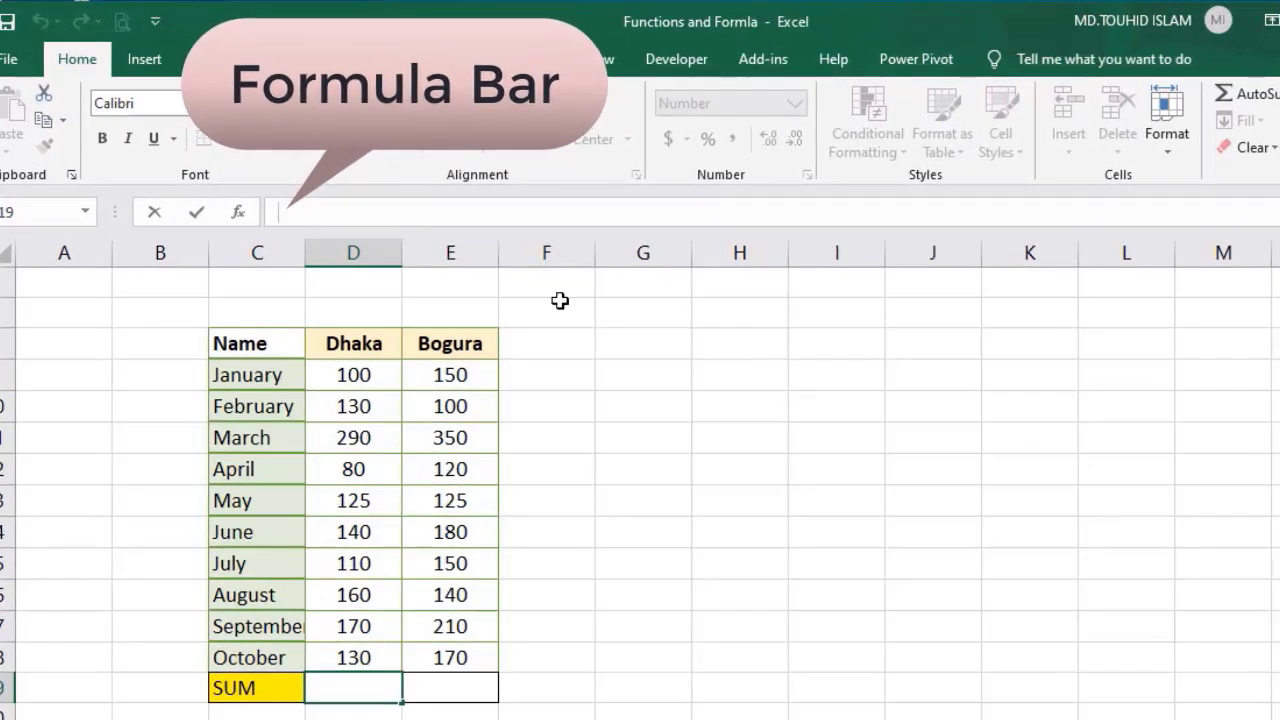
pyautogui.write('=')
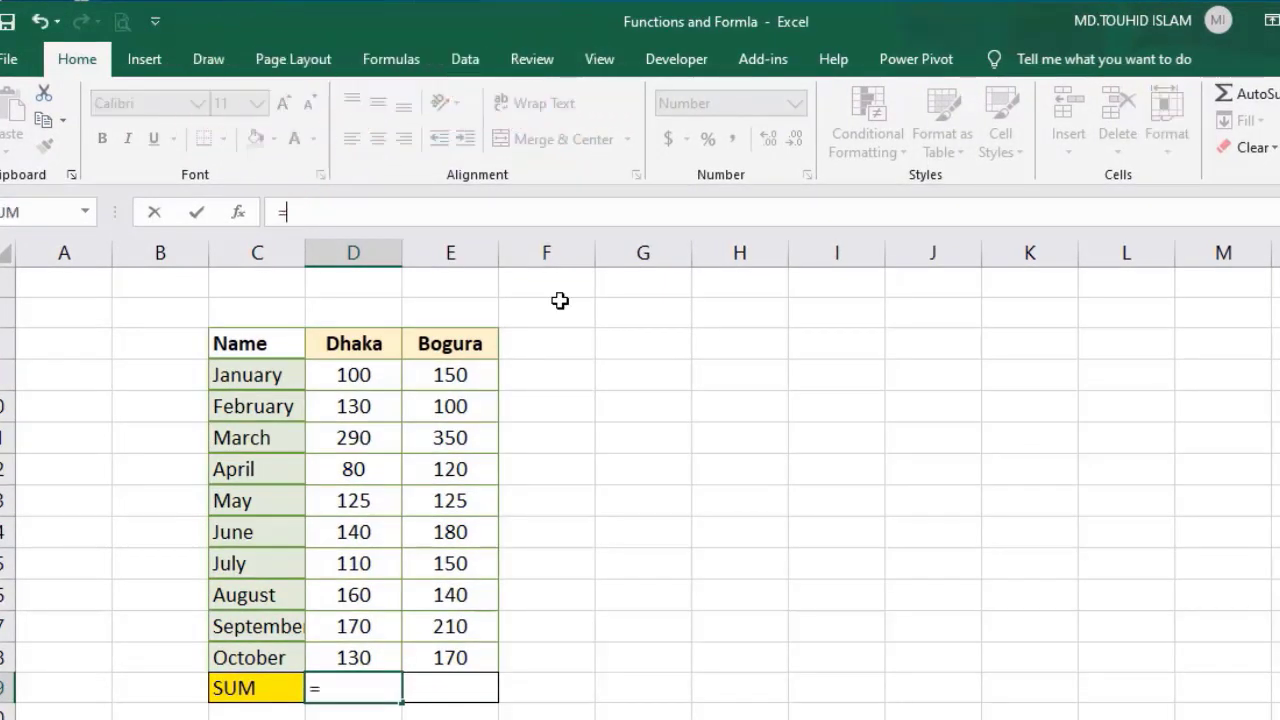
pyautogui.write('SU')
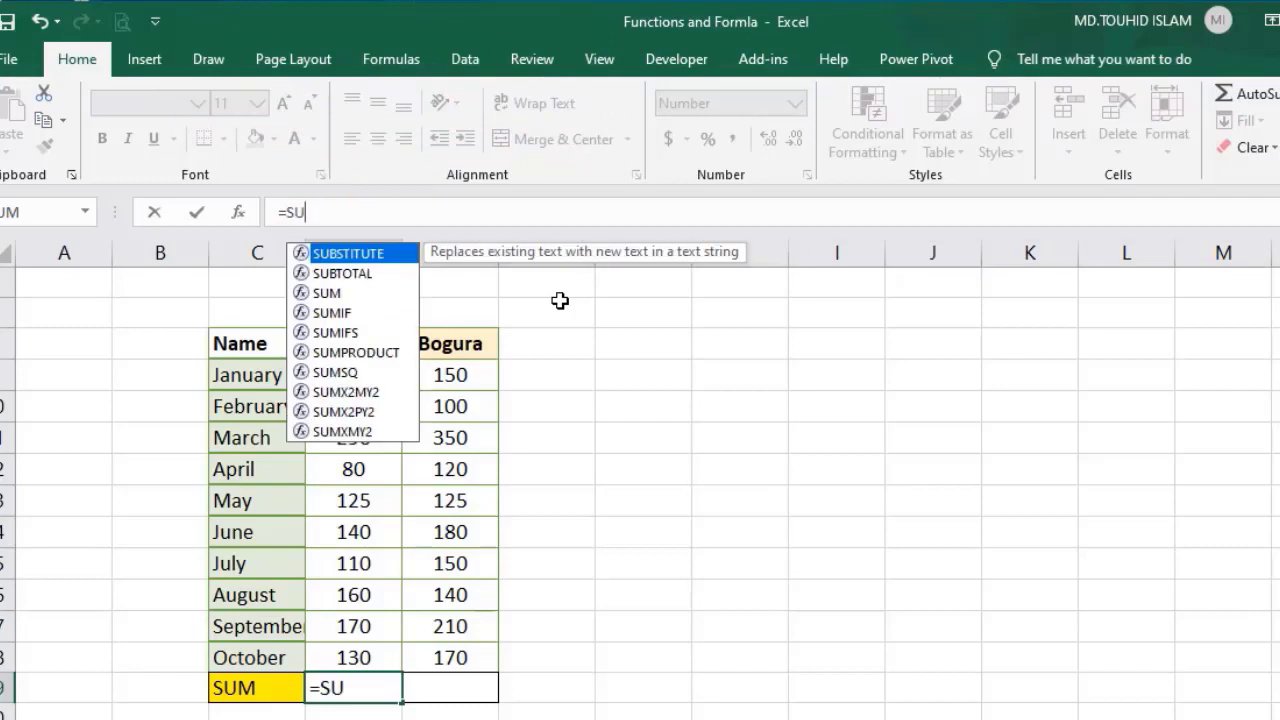
pyautogui.write('M(')
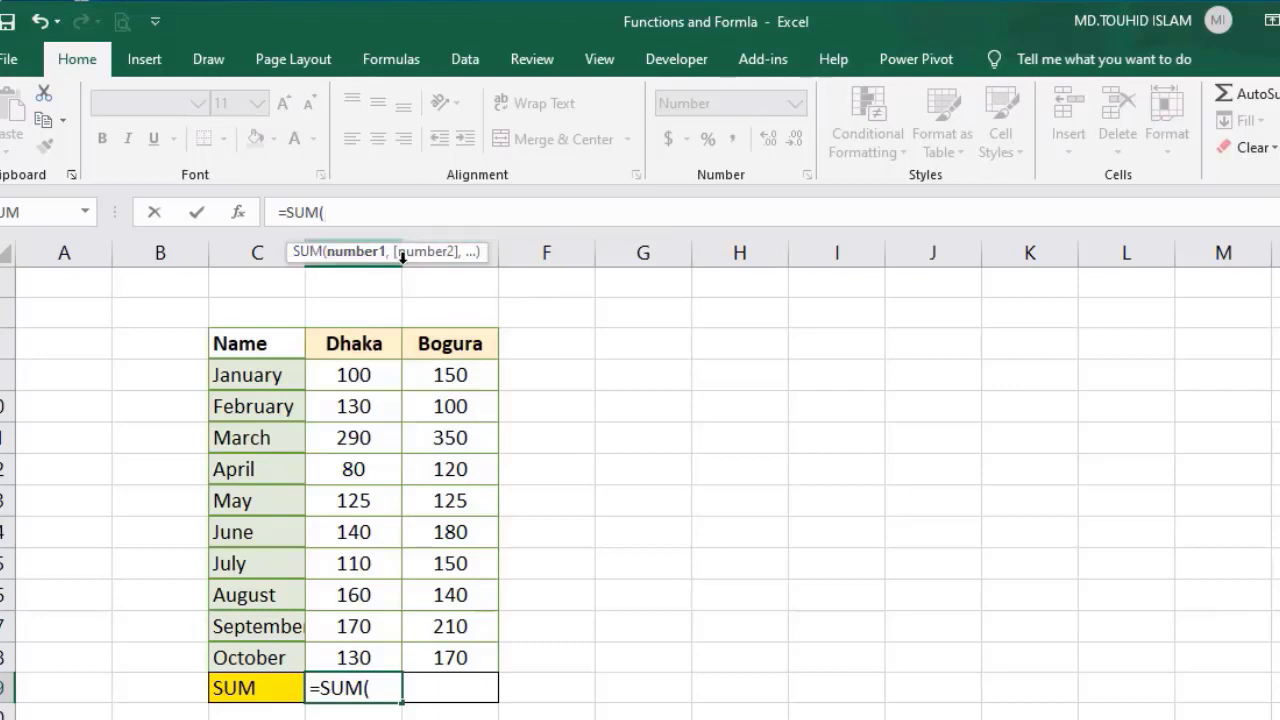
pyautogui.moveTo(357, 376); pyautogui.dragTo(340, 656)
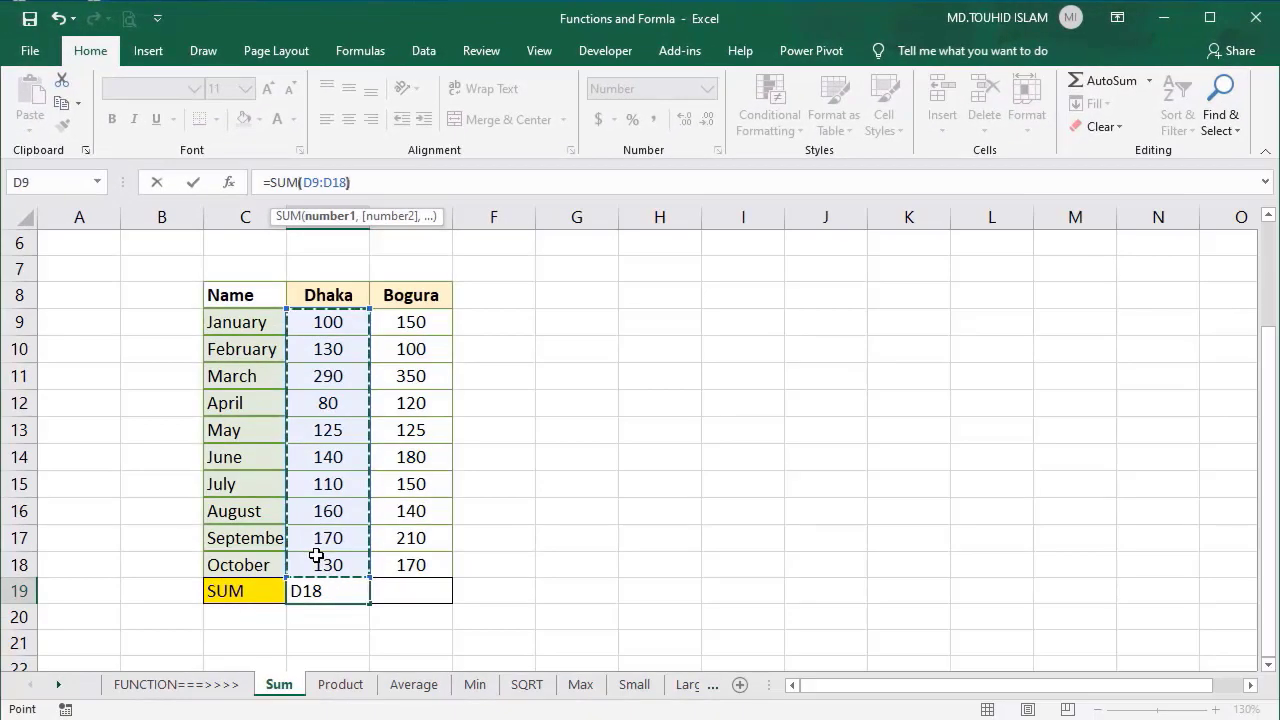
pyautogui.write(')')
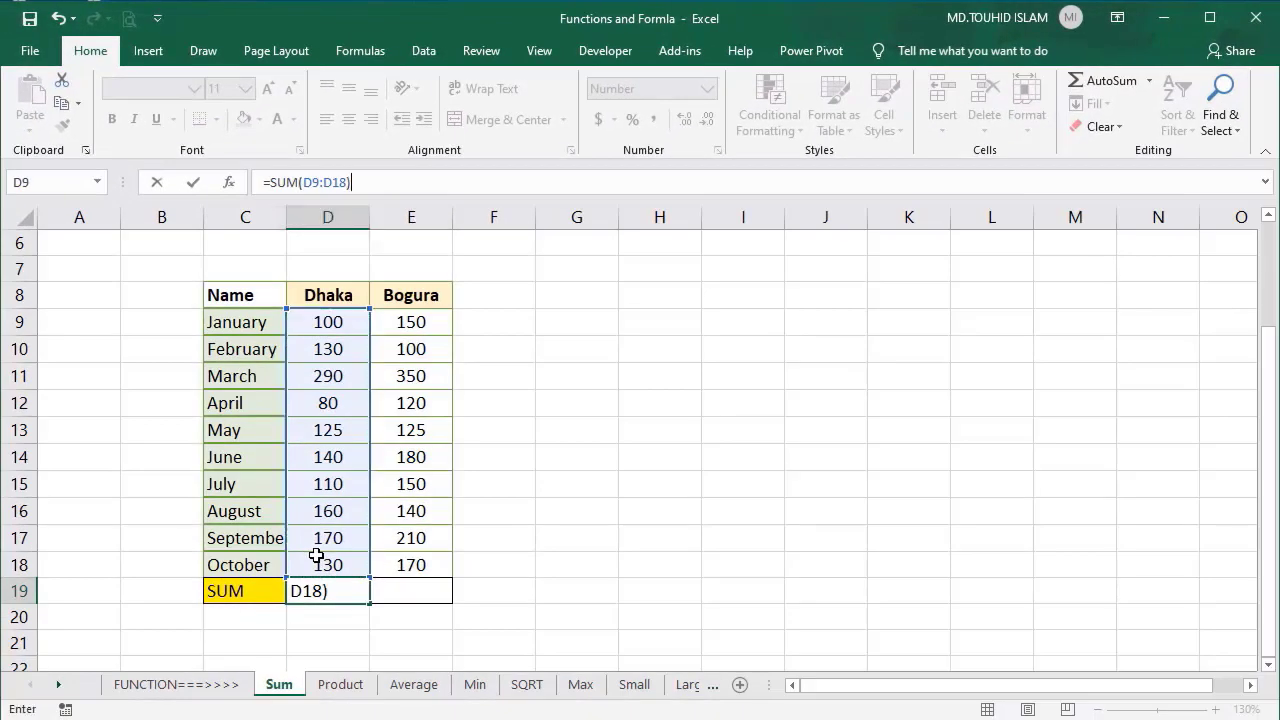
pyautogui.press('Return')
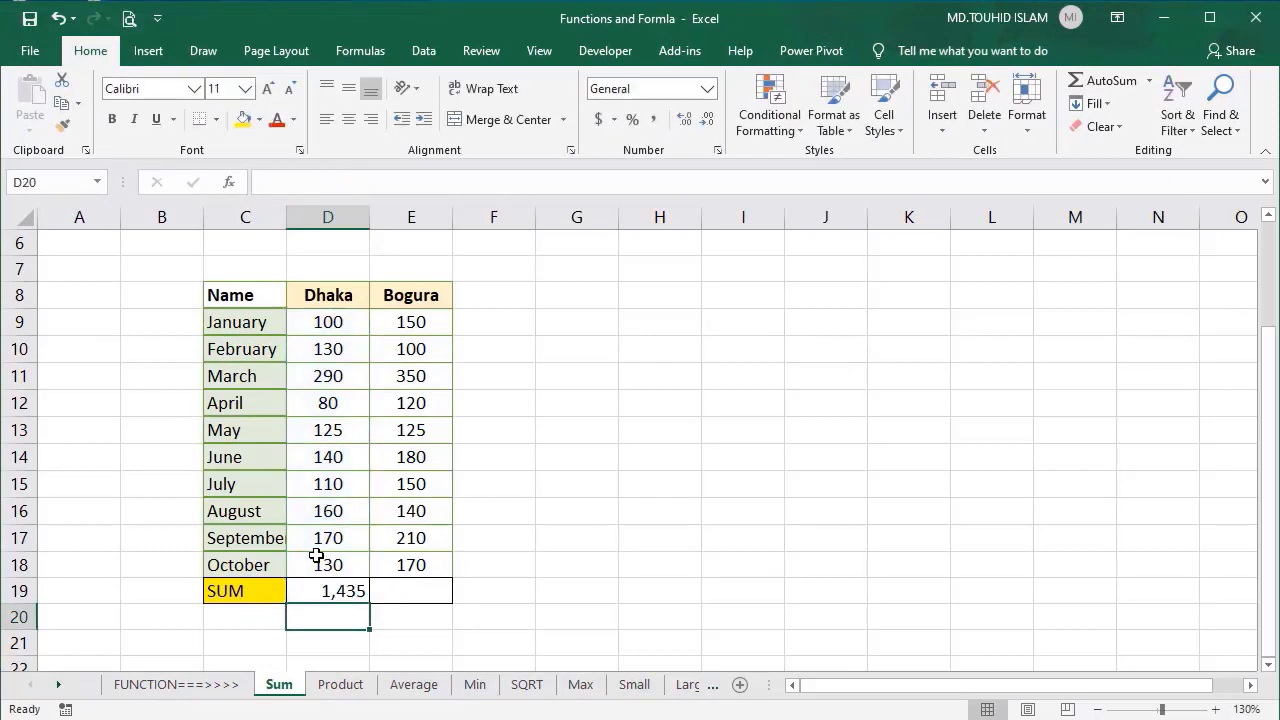
# Clear the Dhaka total in D19 and insert the SUM function there from the Math & Trig function category.
pyautogui.click(337, 591)
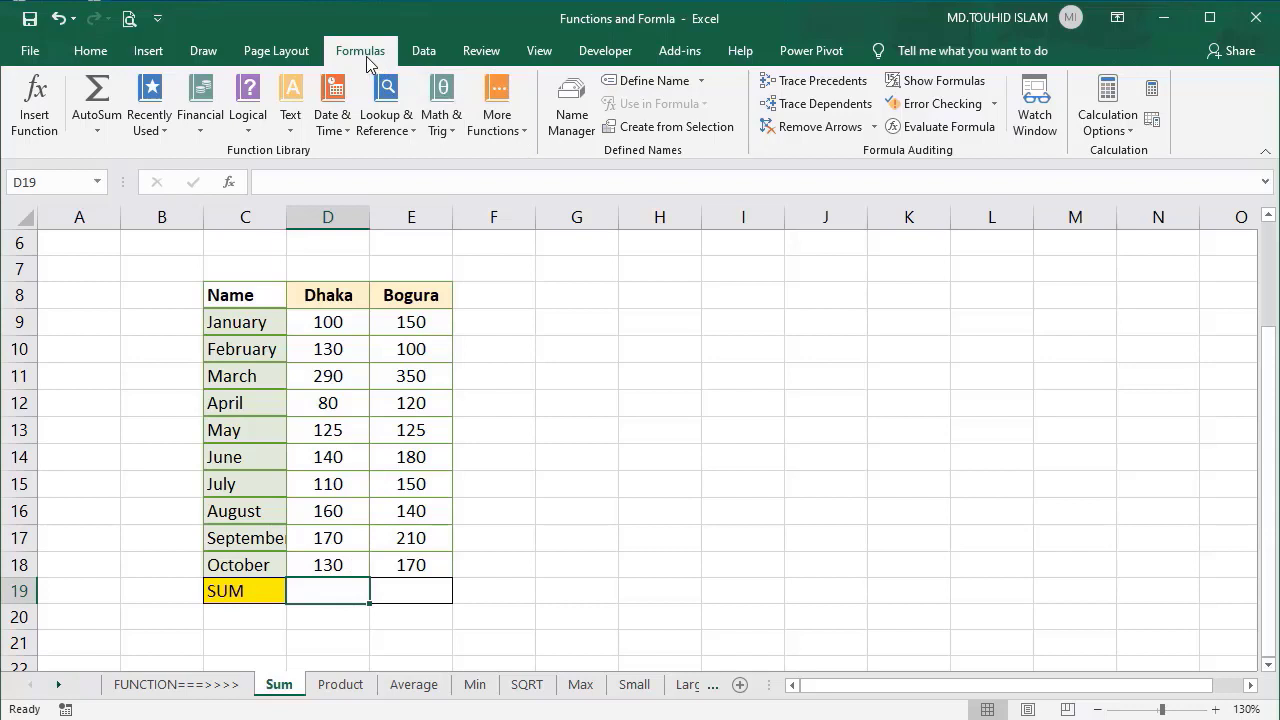
pyautogui.click(88, 50)
pyautogui.click(370, 52)
pyautogui.click(455, 127)
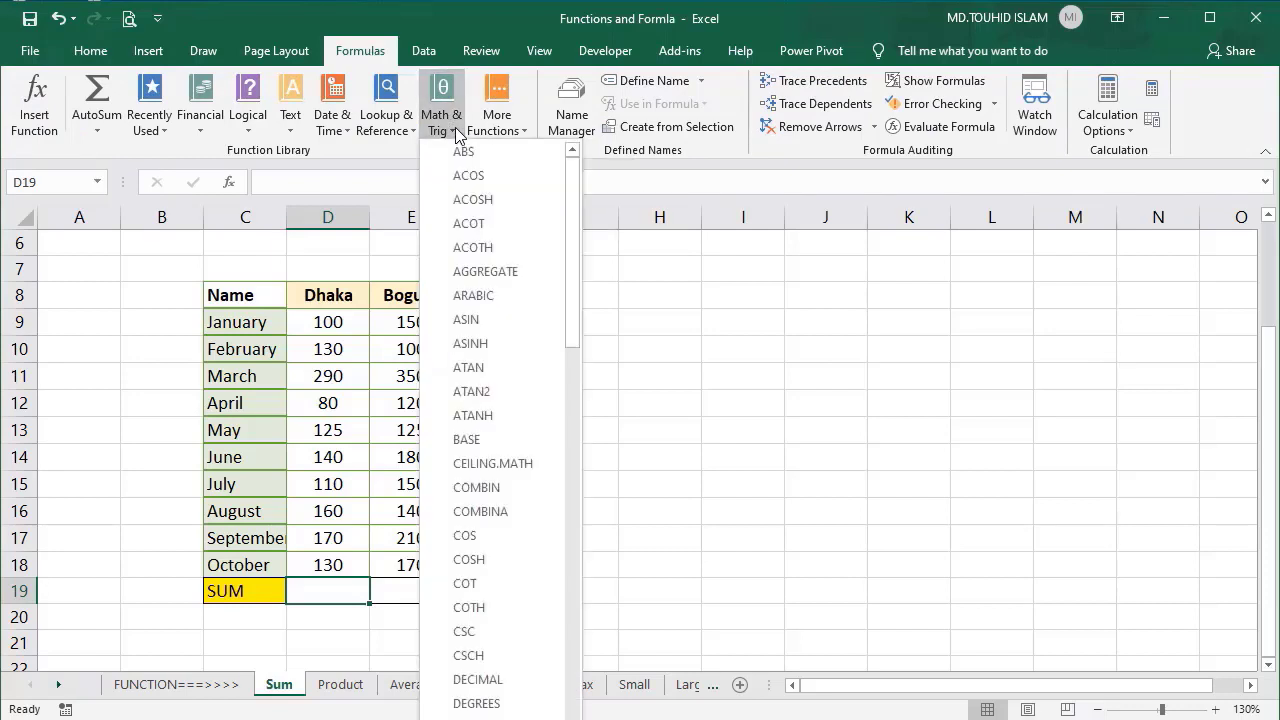
pyautogui.scroll(-4, 487, 507)
pyautogui.scroll(-12, 486, 504)
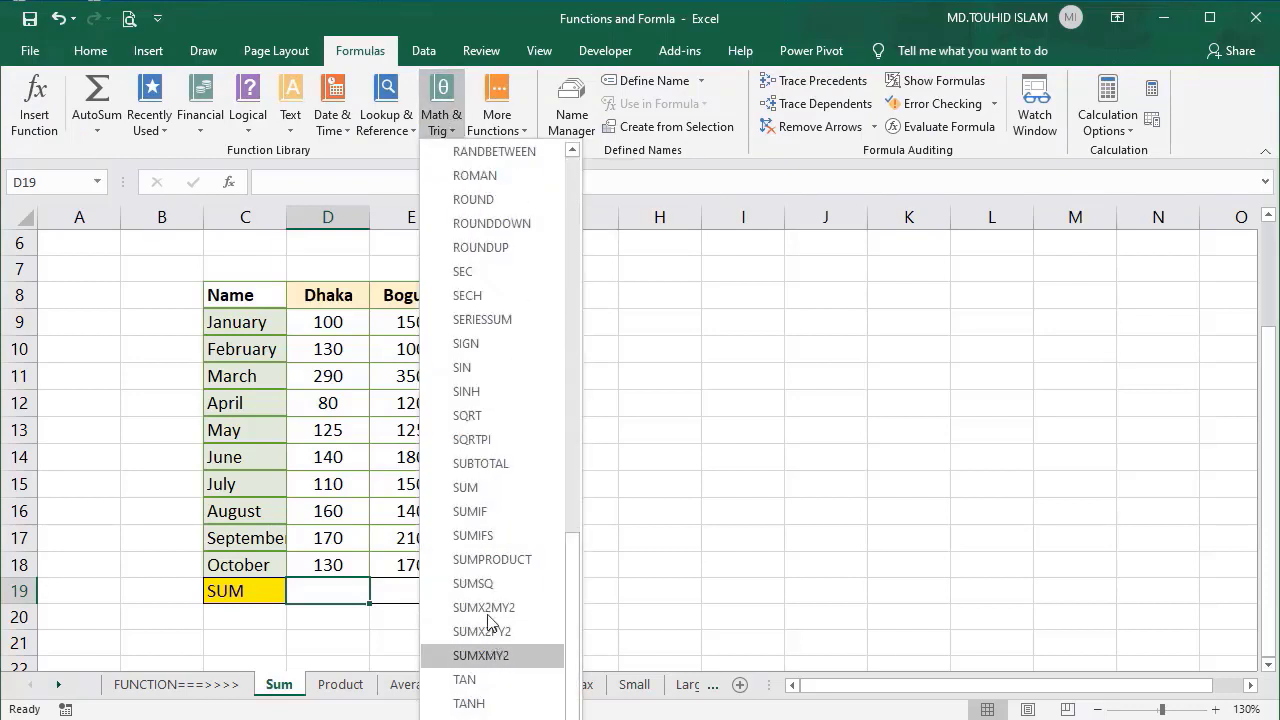
pyautogui.click(478, 492)
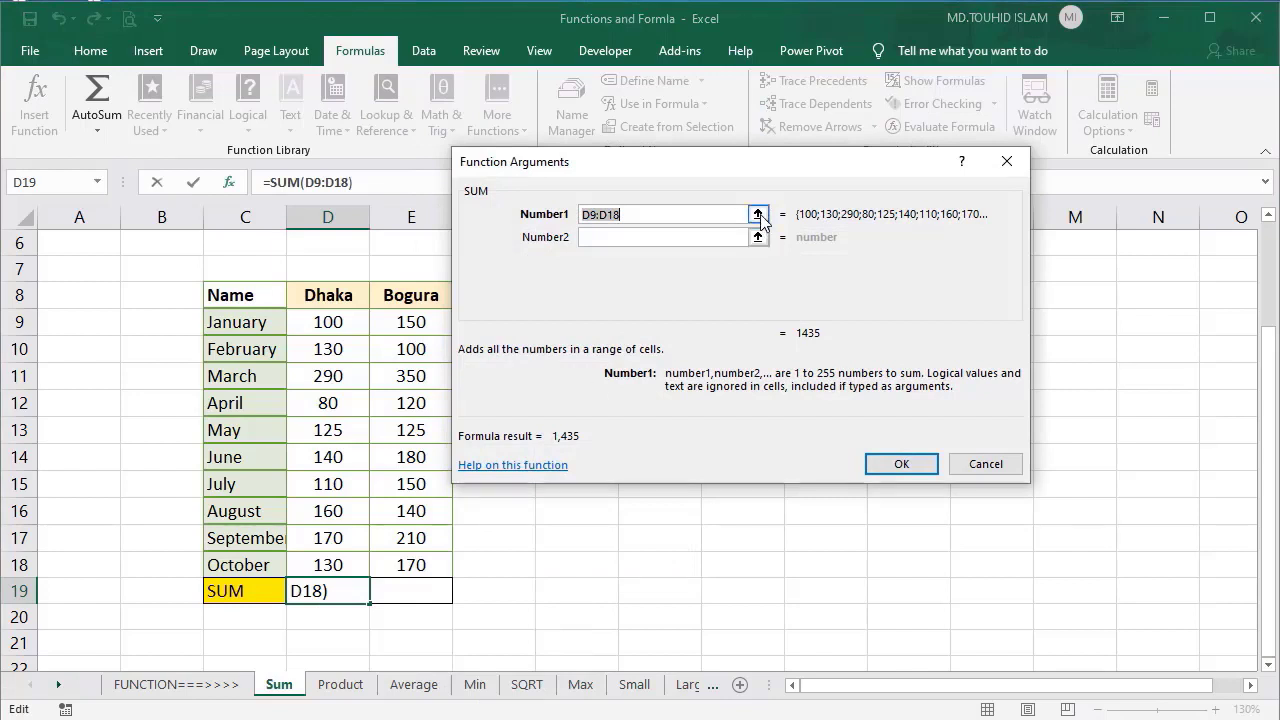
# Set the SUM function's Number1 argument to the Dhaka values D9:D18 and apply it to D19.
pyautogui.click(758, 215)
pyautogui.click(336, 323)
pyautogui.moveTo(336, 323); pyautogui.dragTo(328, 562)
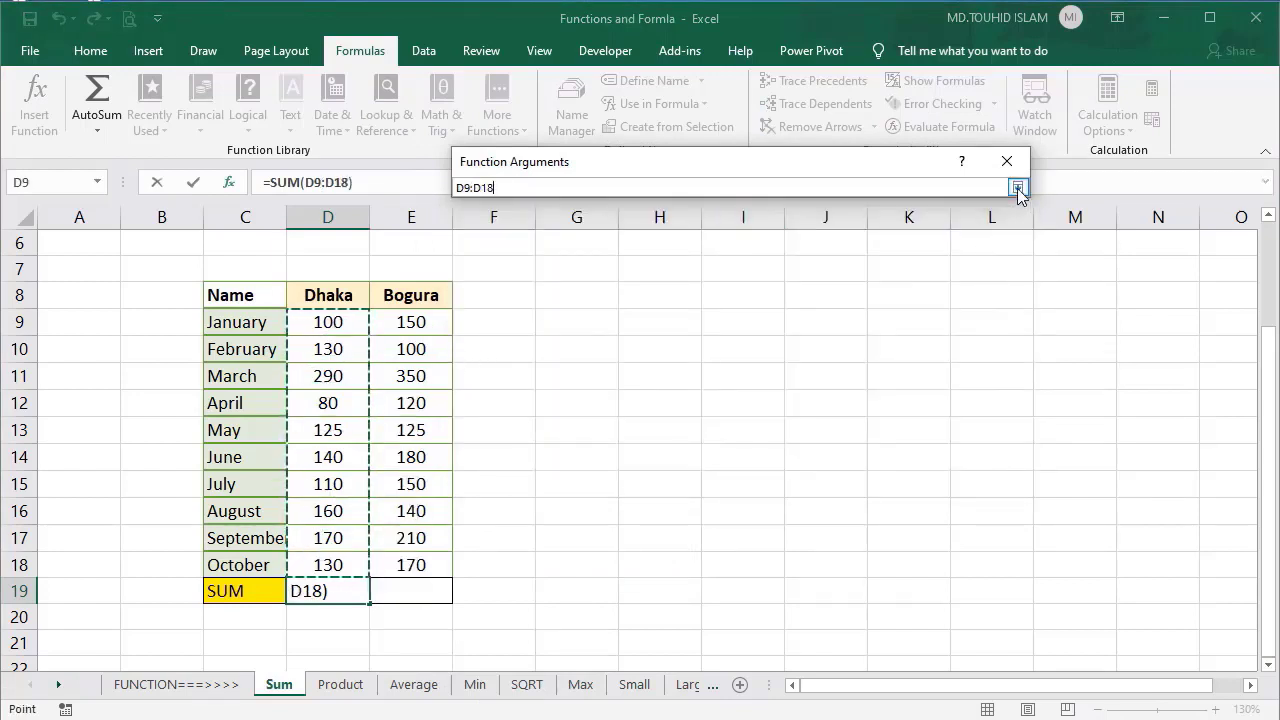
pyautogui.click(1017, 188)
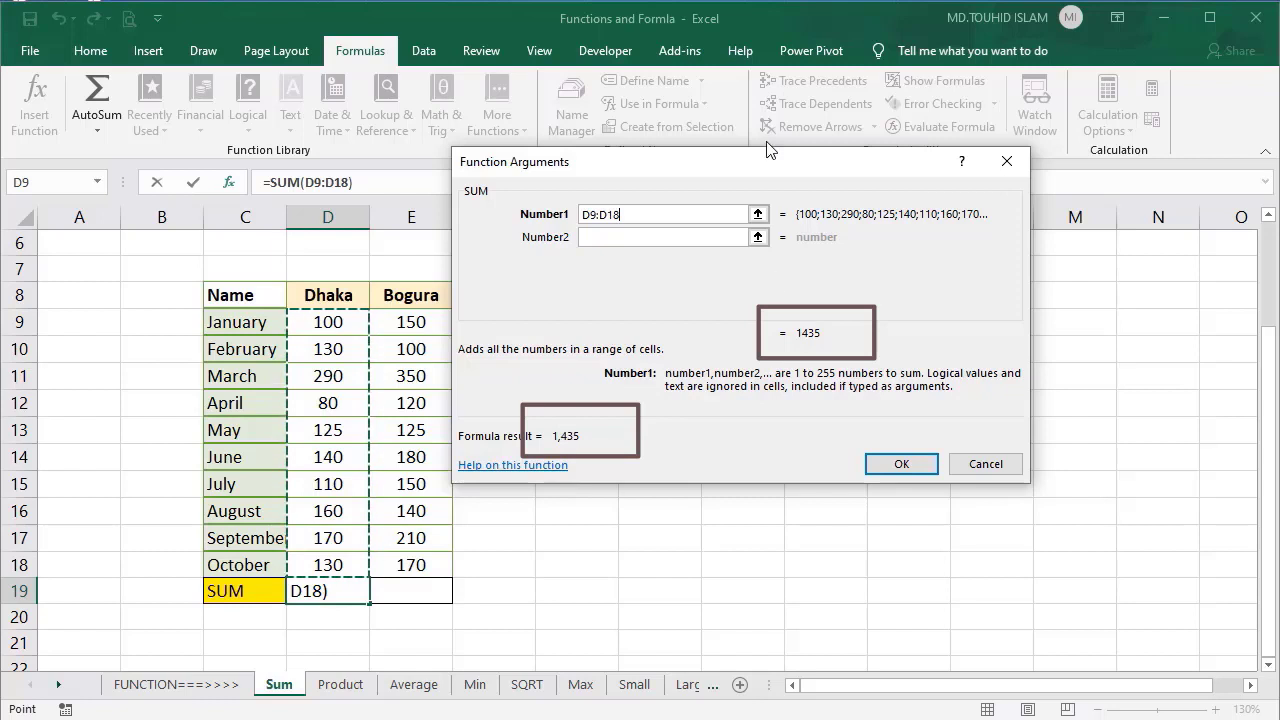
pyautogui.click(903, 464)
# Delete the SUM formula from the Dhaka total cell D19.
pyautogui.click(373, 617)
pyautogui.click(343, 592)
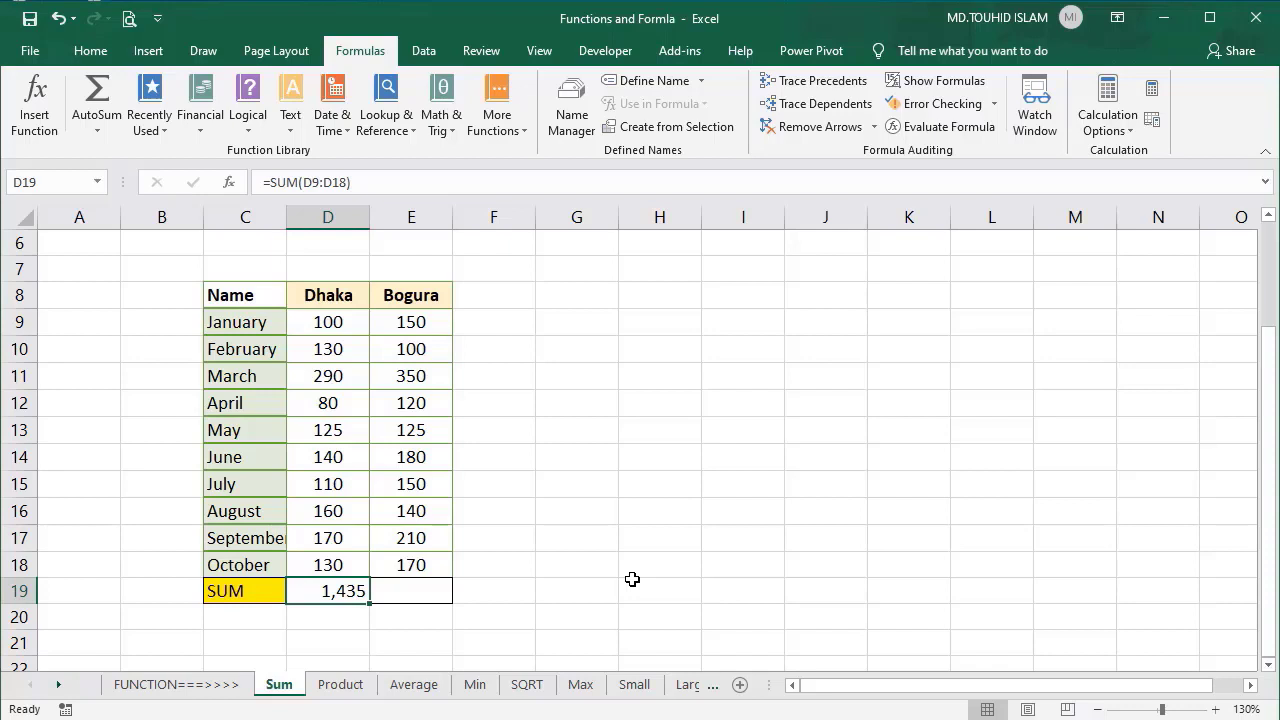
pyautogui.press('Delete')
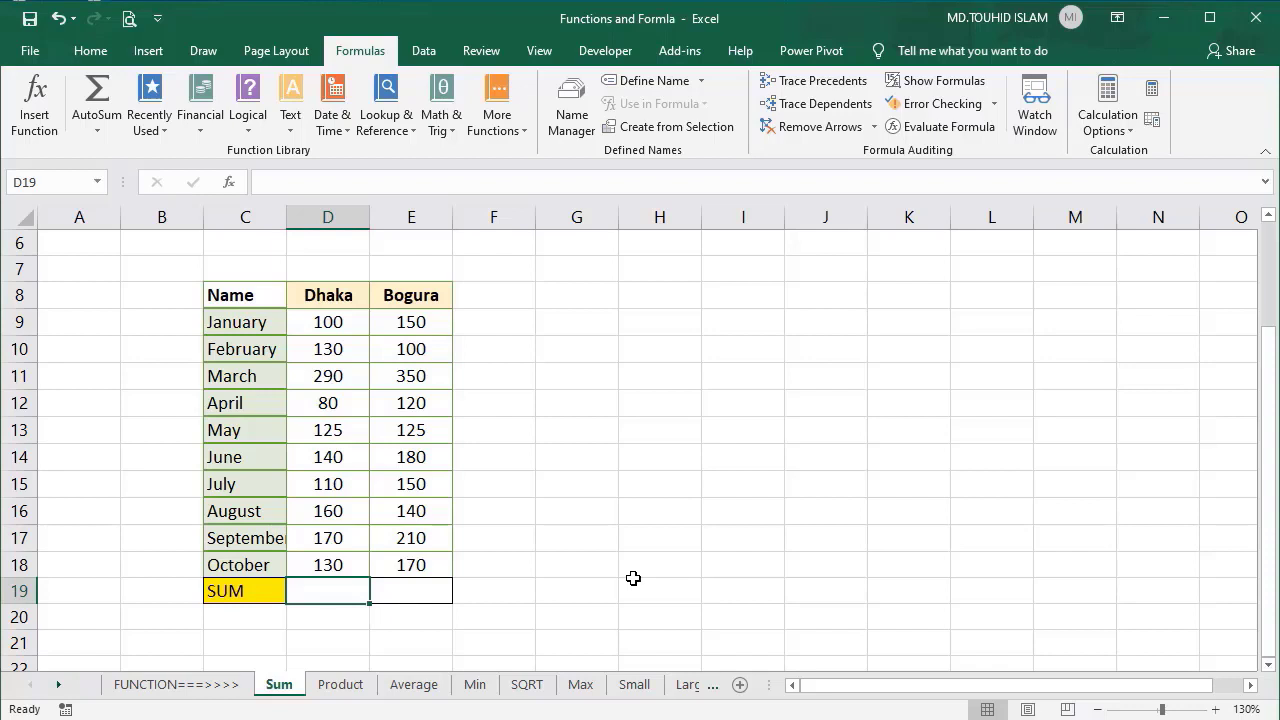
pyautogui.click(344, 333)
pyautogui.click(331, 450)
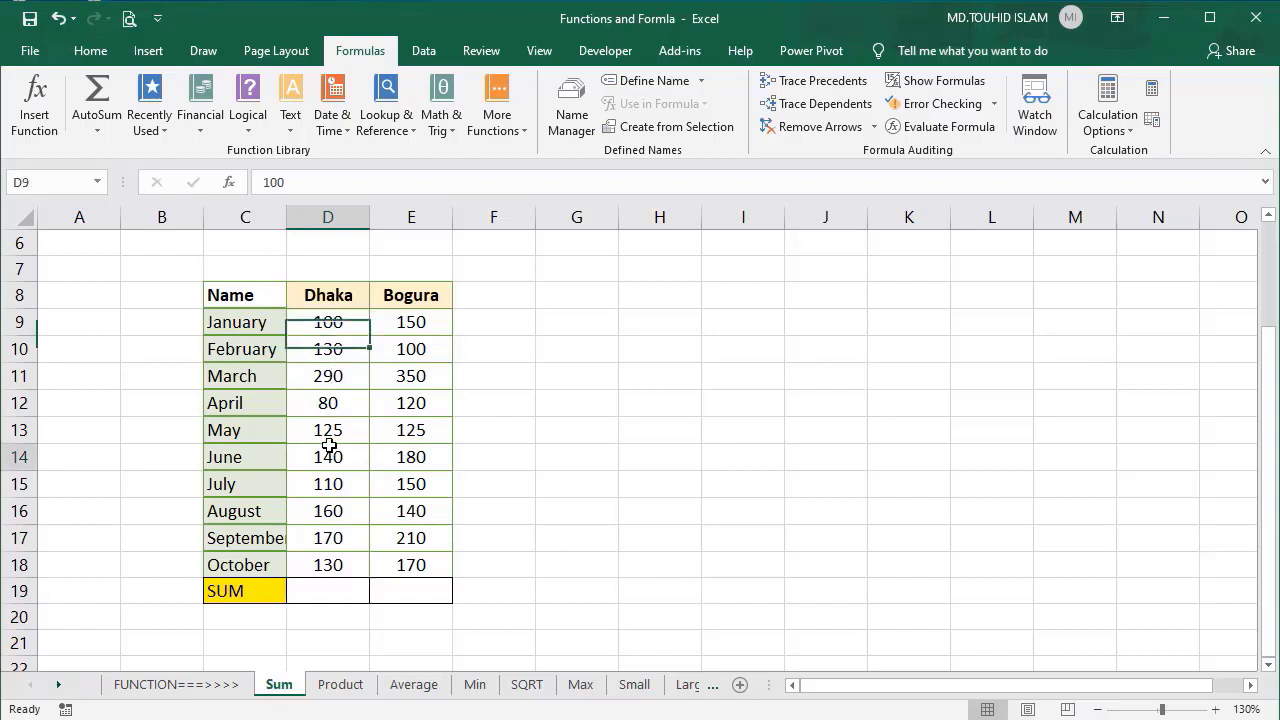
pyautogui.click(331, 540)
pyautogui.click(352, 432)
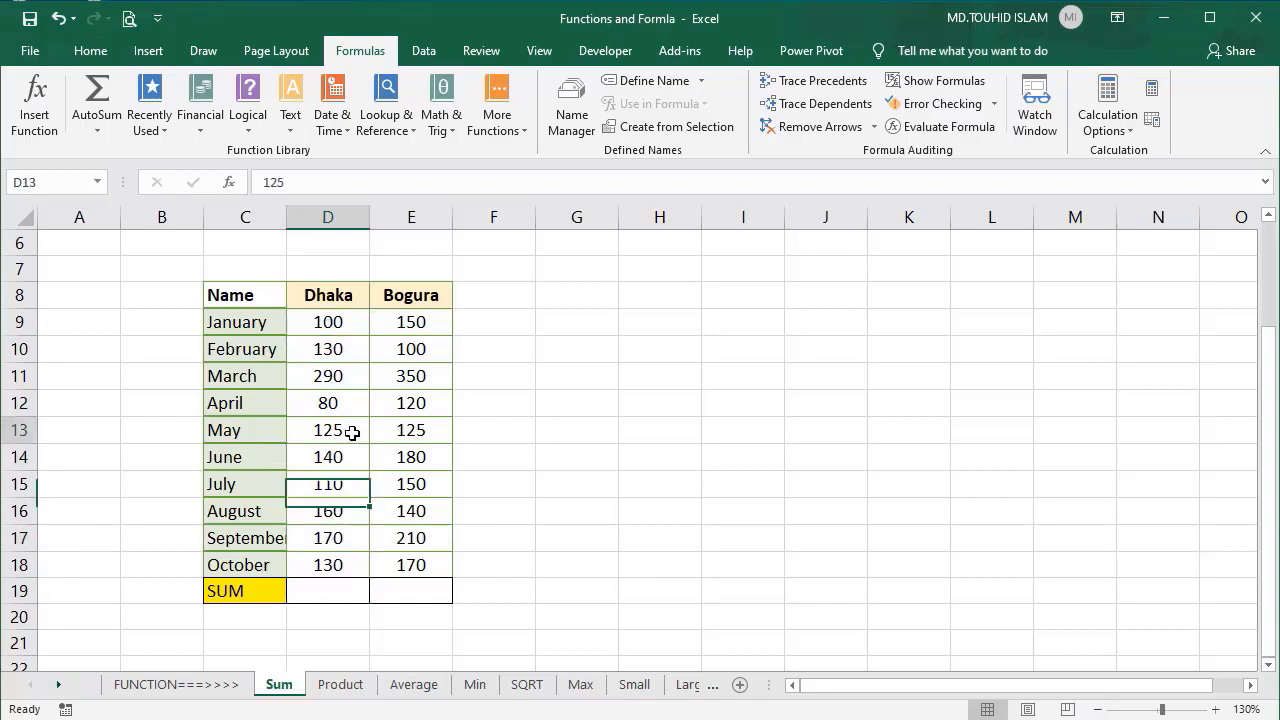
pyautogui.click(336, 325)
# Use AutoSum to total the Dhaka values D9:D18 in cell D19.
pyautogui.click(335, 597)
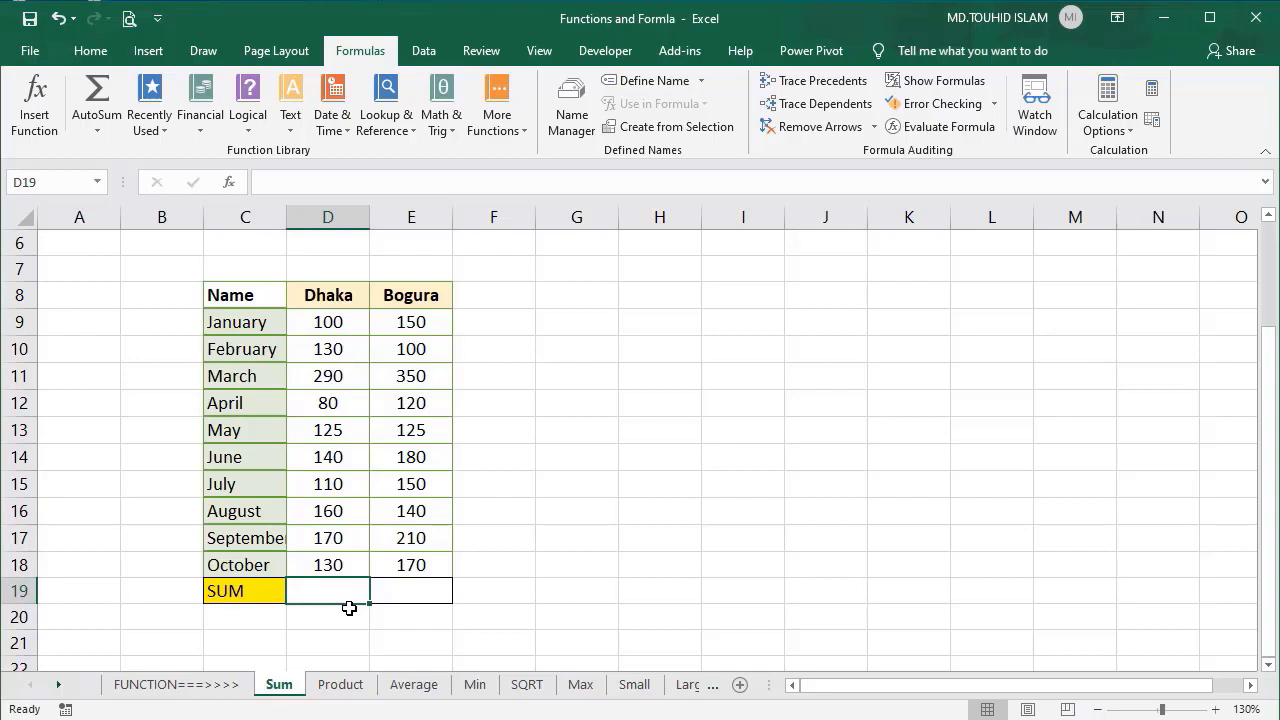
pyautogui.hotkey('alt', '=')
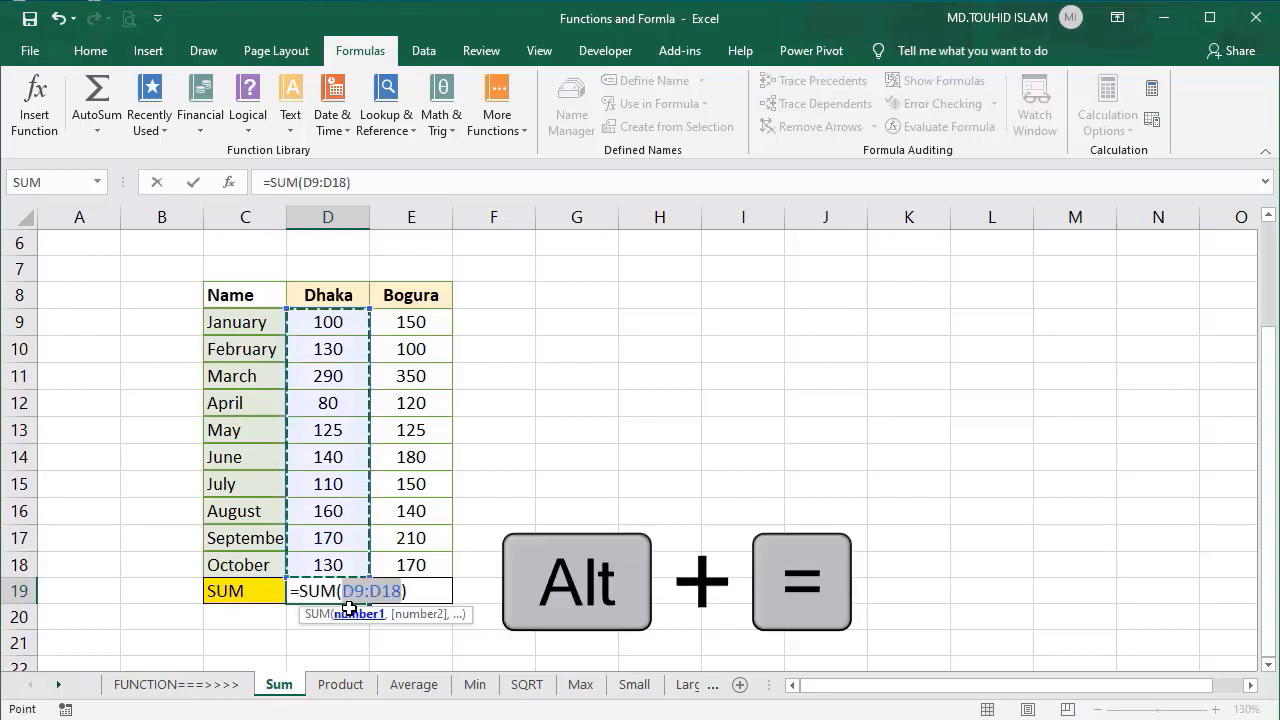
pyautogui.press('Return')
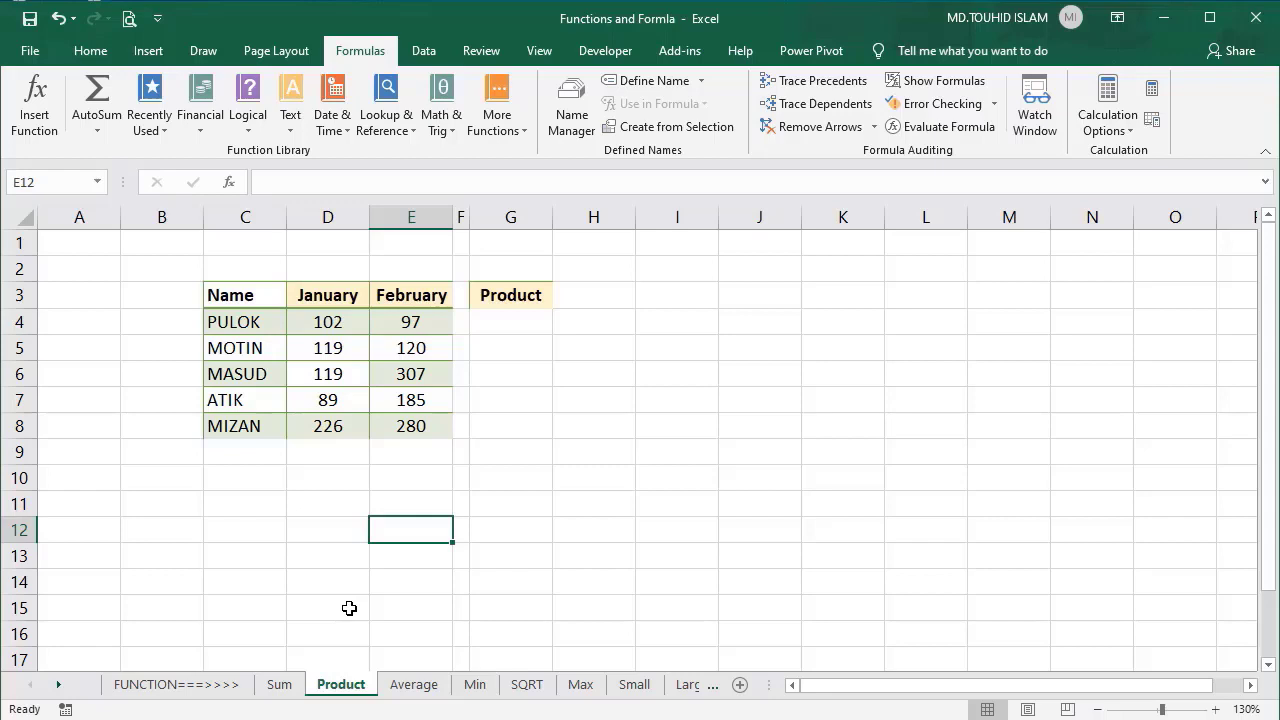
# Enter a PRODUCT formula in G4 that multiplies D4 and E4 as two separate arguments.
pyautogui.click(491, 316)
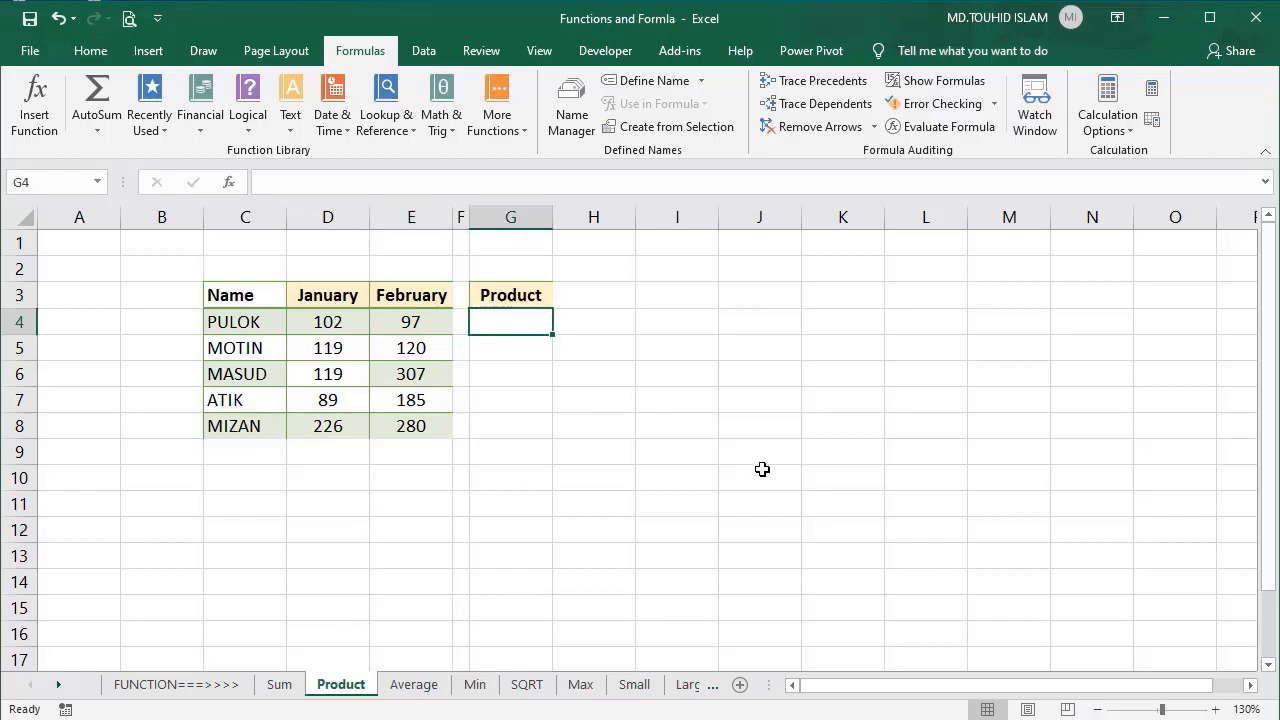
pyautogui.write('=PR')
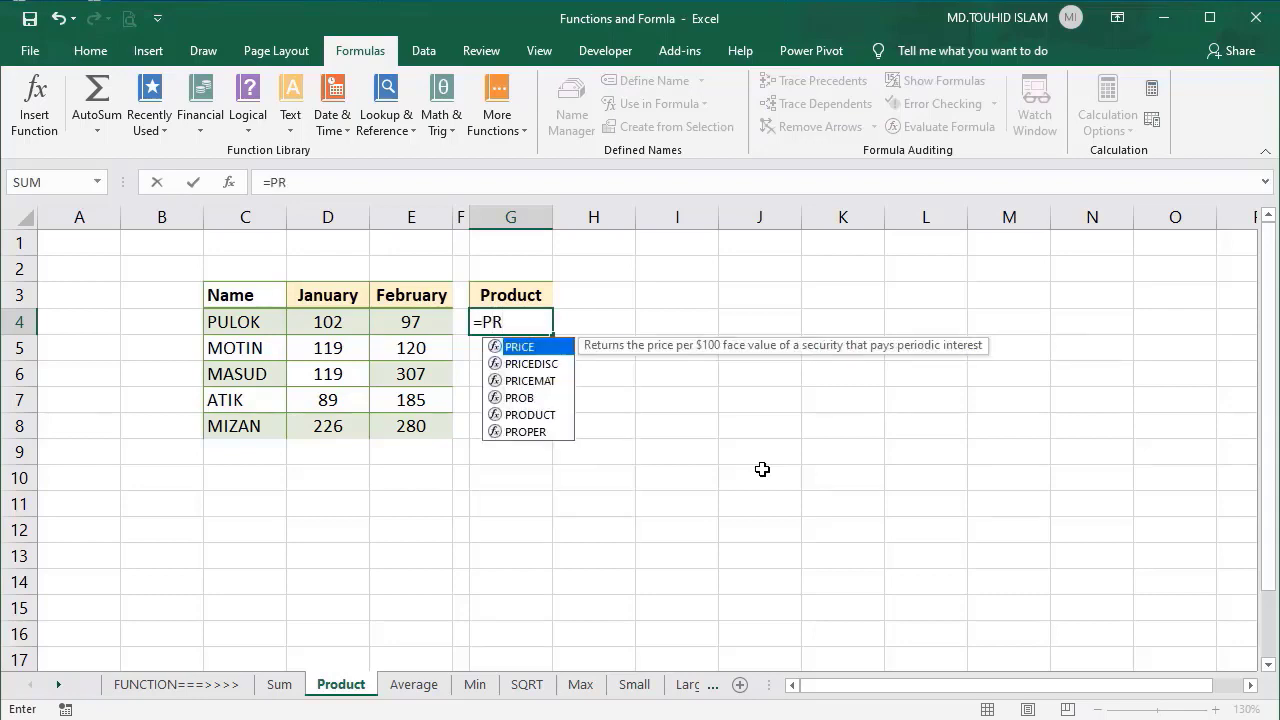
pyautogui.press('Down')
pyautogui.press('Down')
pyautogui.press('Down')
pyautogui.press('Down')
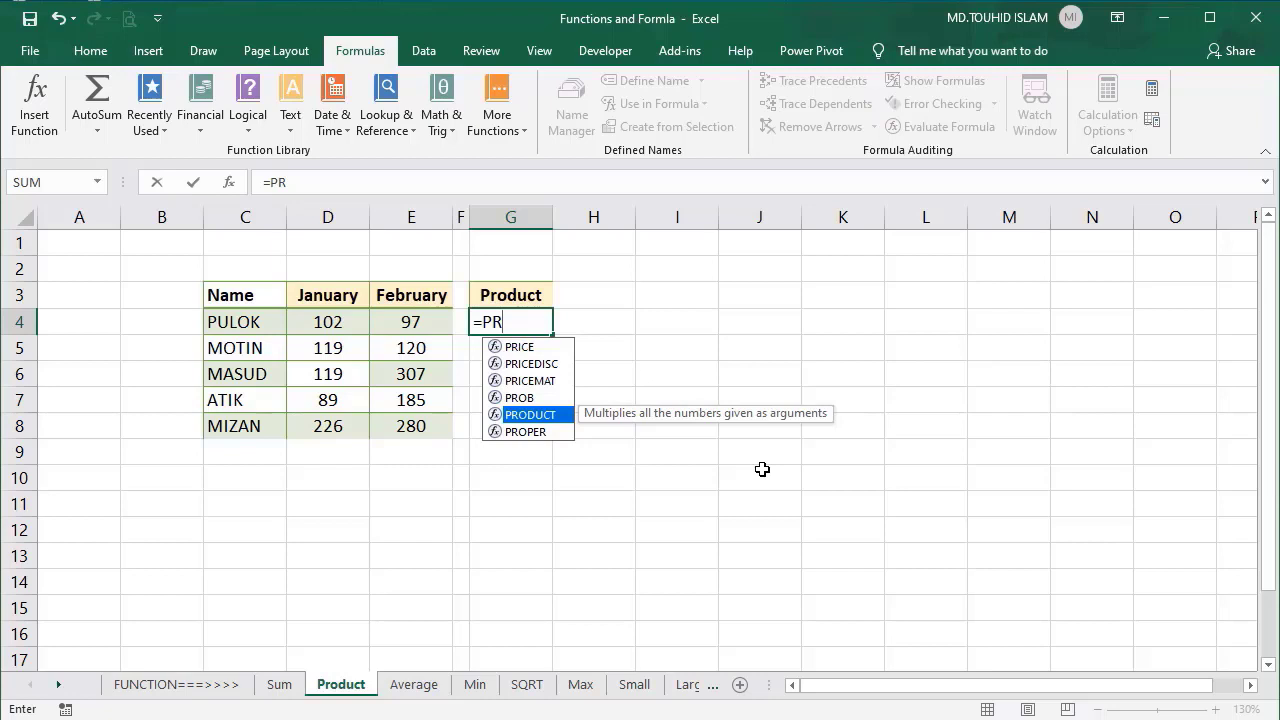
pyautogui.press('Tab')
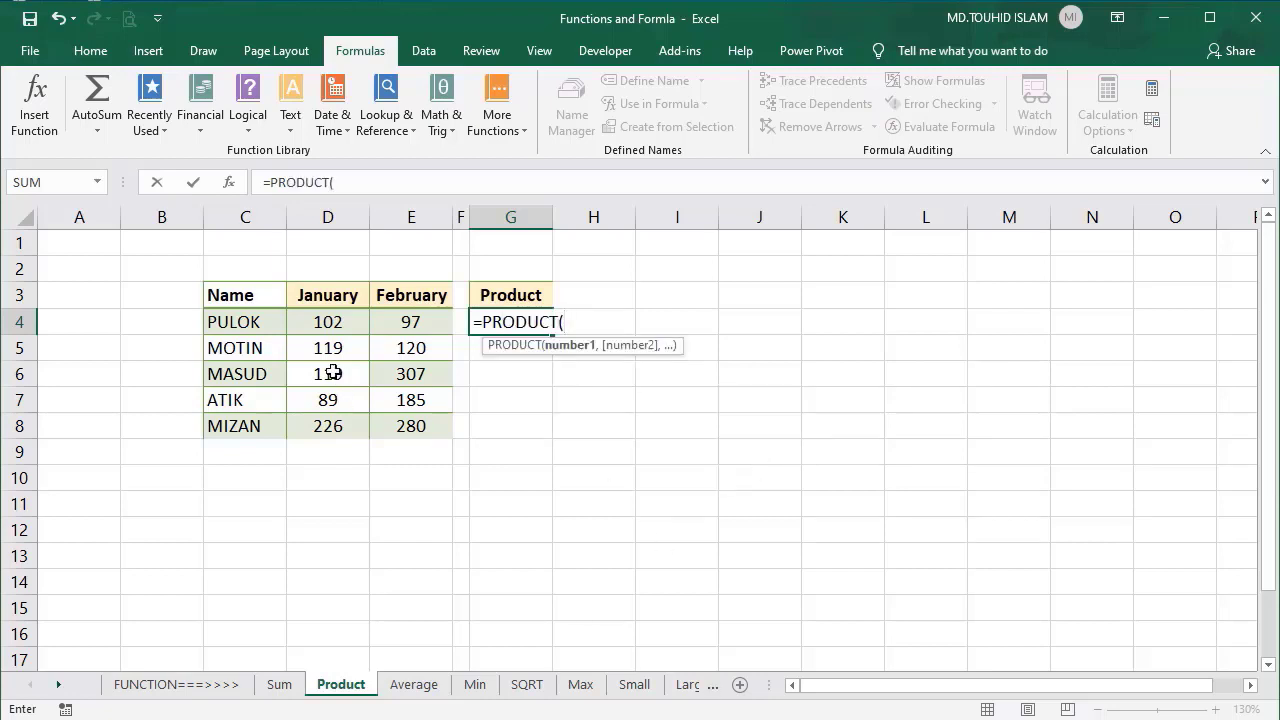
pyautogui.click(324, 321)
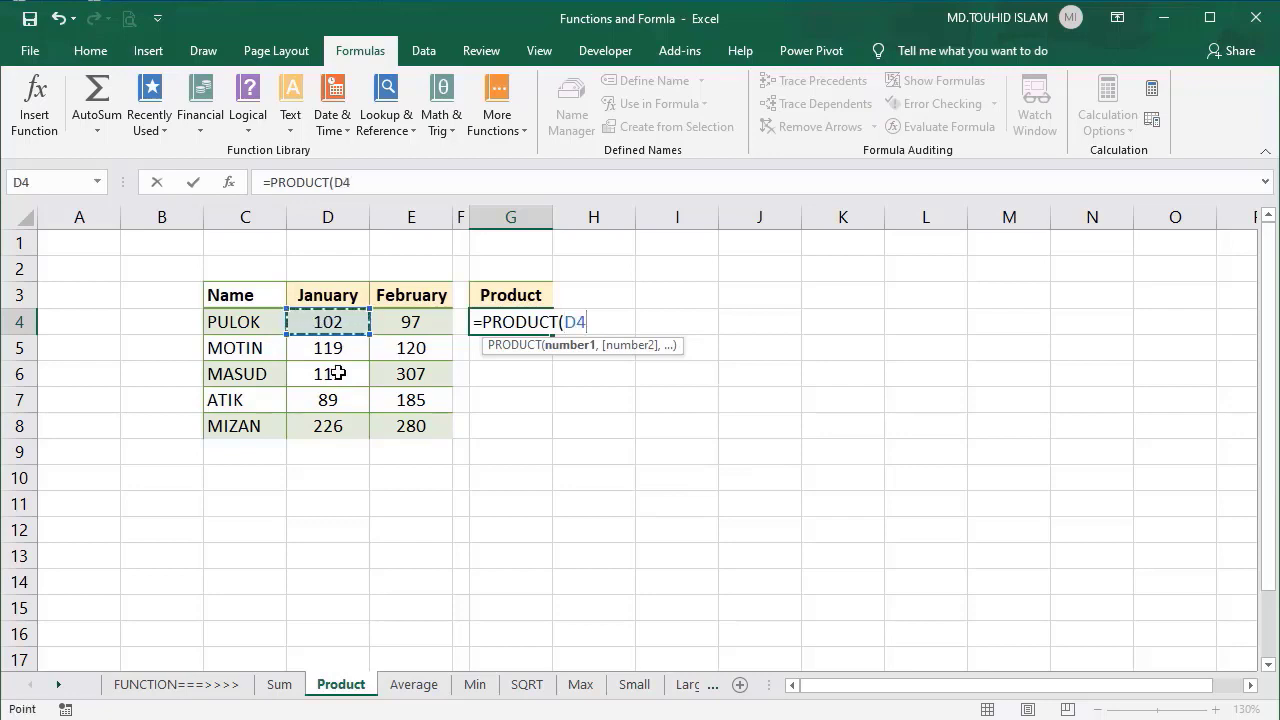
pyautogui.write(',')
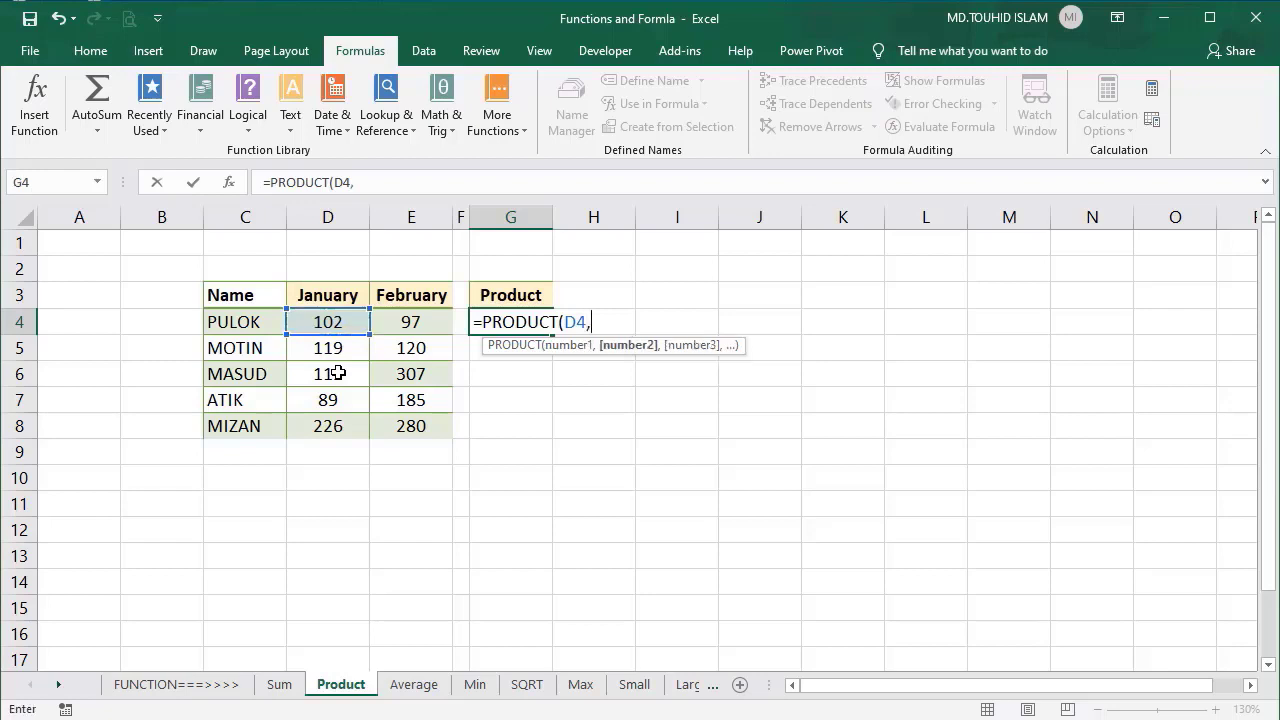
pyautogui.click(412, 322)
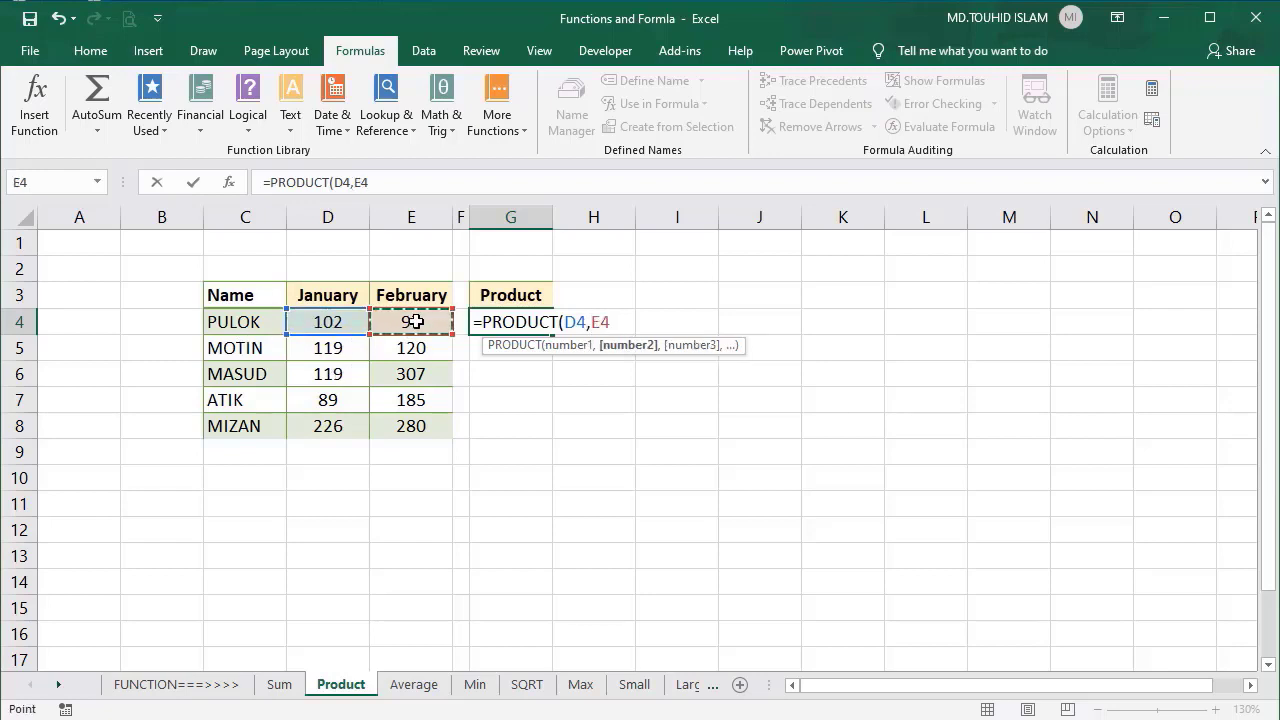
pyautogui.write(')')
pyautogui.press('Return')
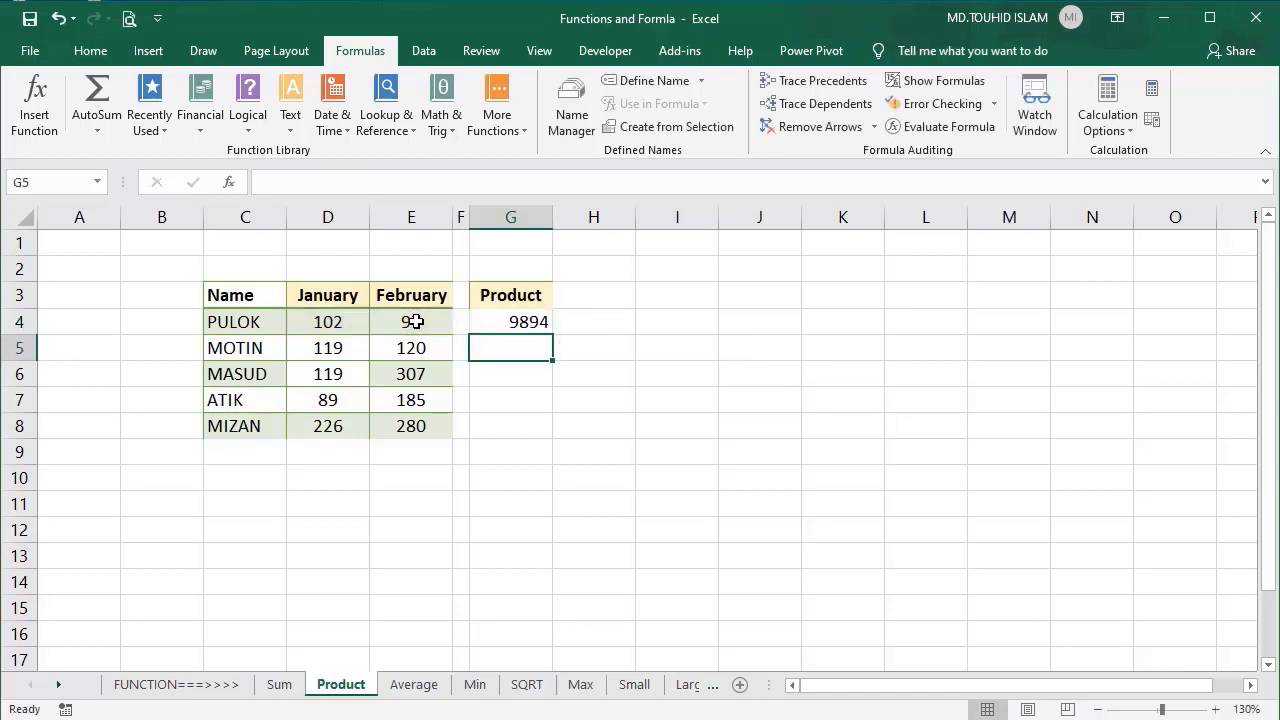
# Check the product in G4 against its source cells D4:E4 and clear G4.
pyautogui.click(537, 323)
pyautogui.moveTo(343, 322); pyautogui.dragTo(381, 321)
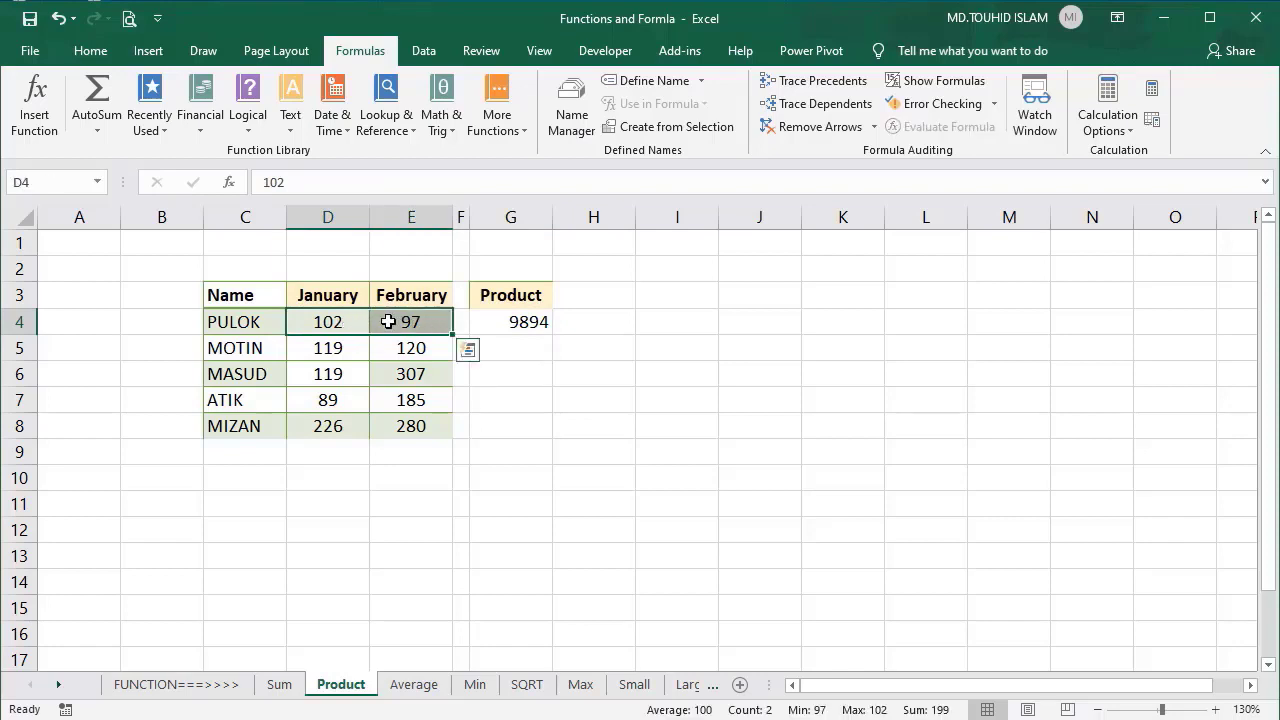
pyautogui.click(515, 322)
pyautogui.press('Delete')
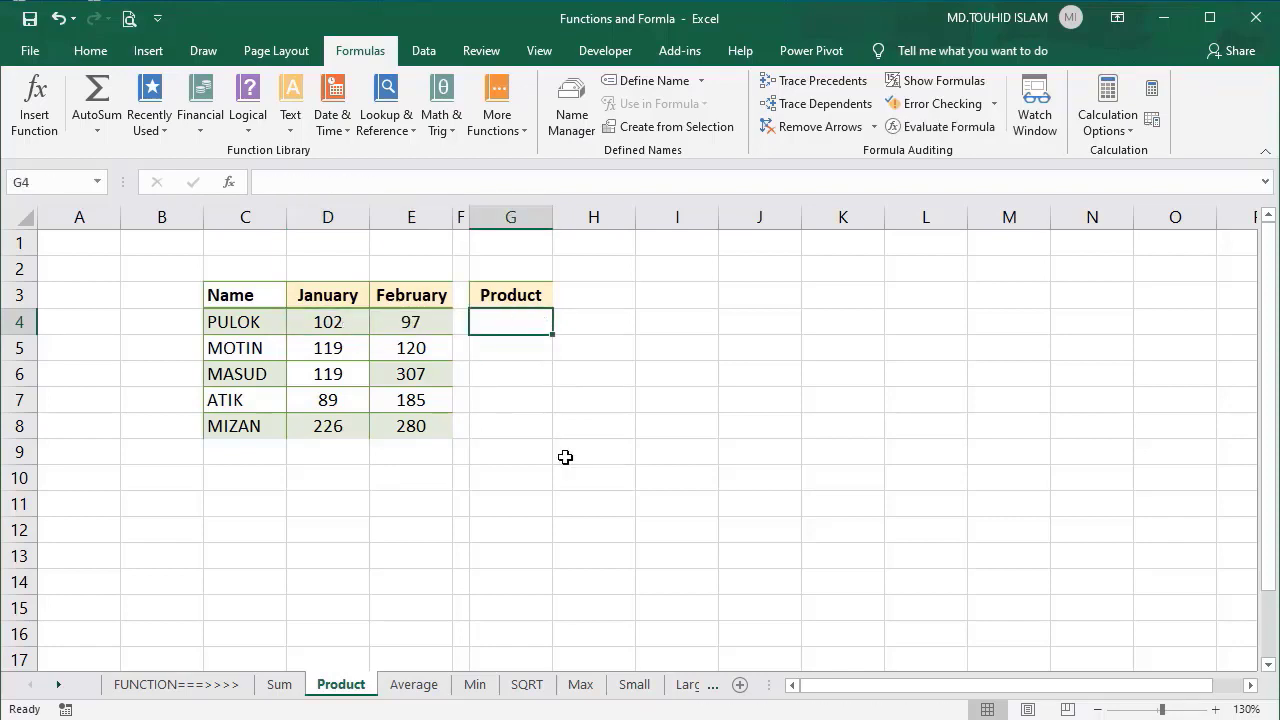
# Enter a PRODUCT formula in G4 that multiplies the range D4:E4 as a single argument.
pyautogui.write('=')
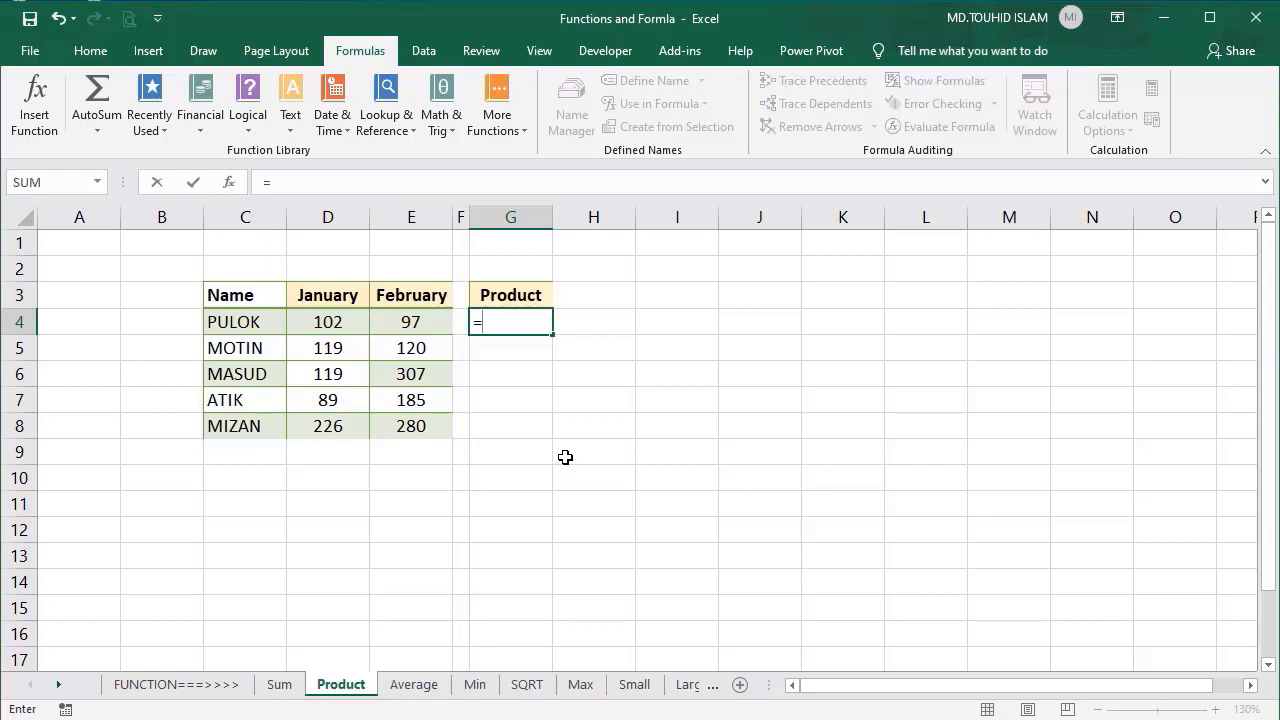
pyautogui.write('PRO')
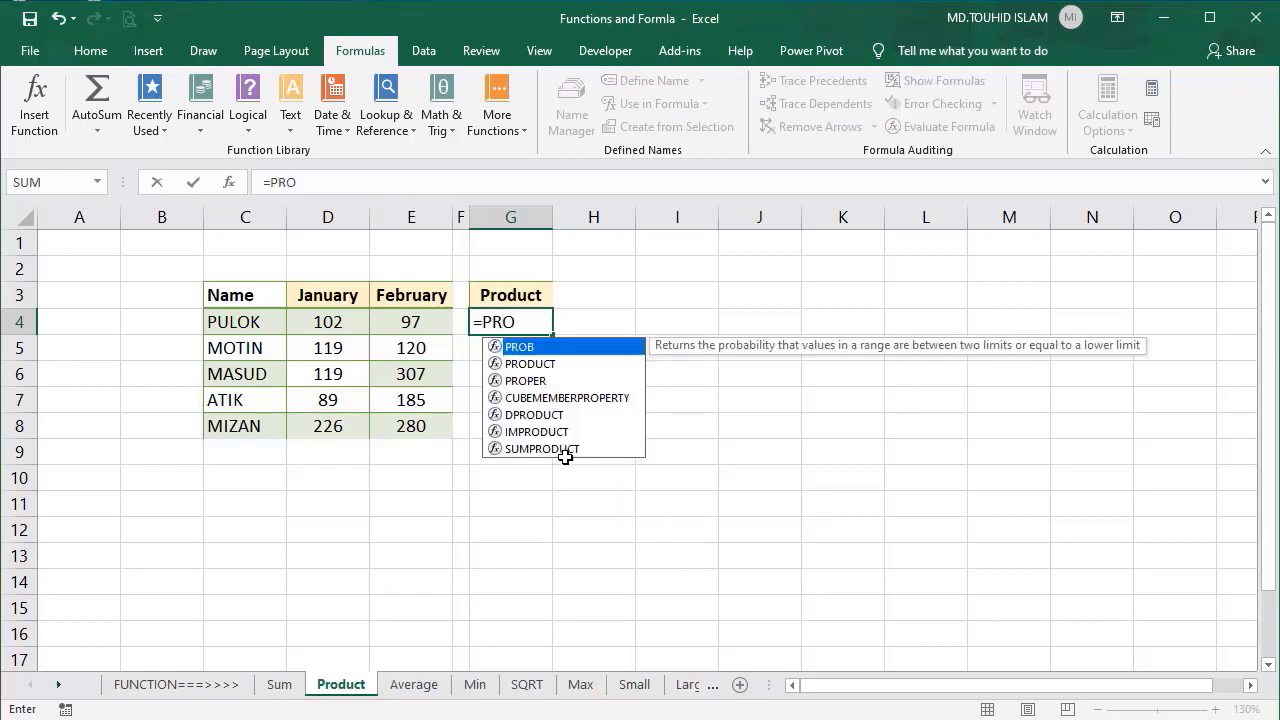
pyautogui.press('Down')
pyautogui.press('Tab')
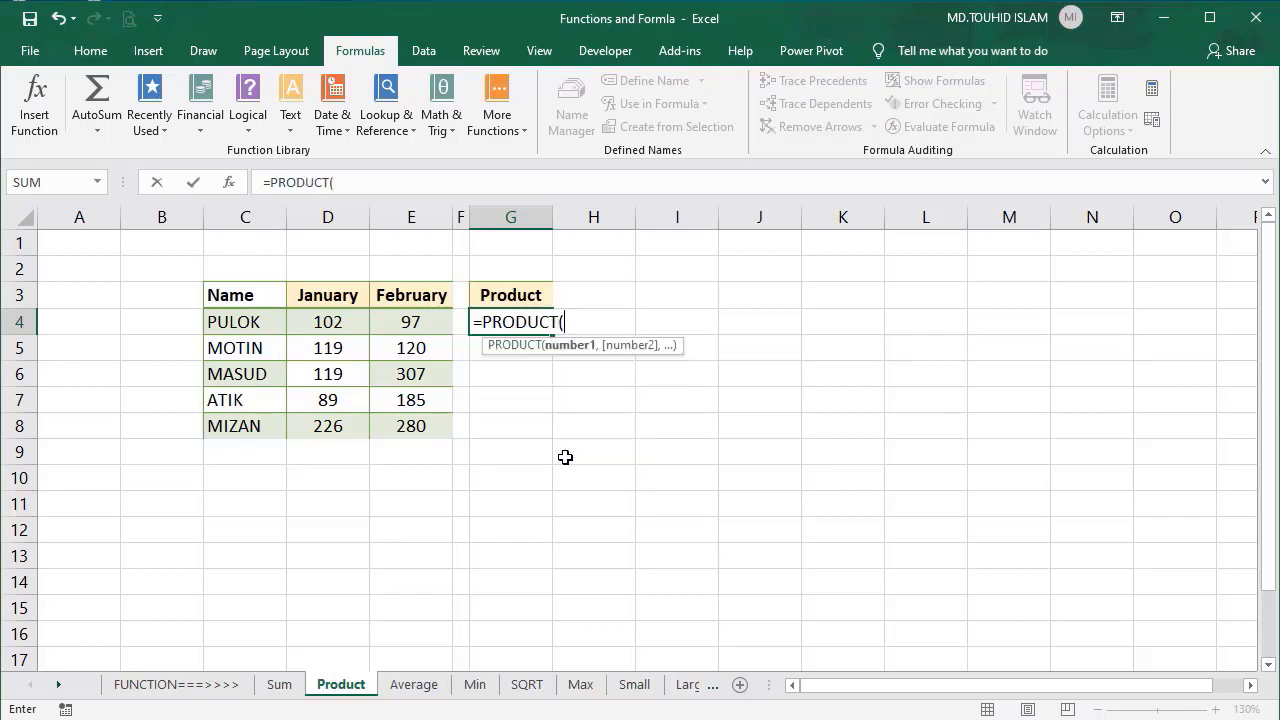
pyautogui.moveTo(318, 319); pyautogui.dragTo(394, 321)
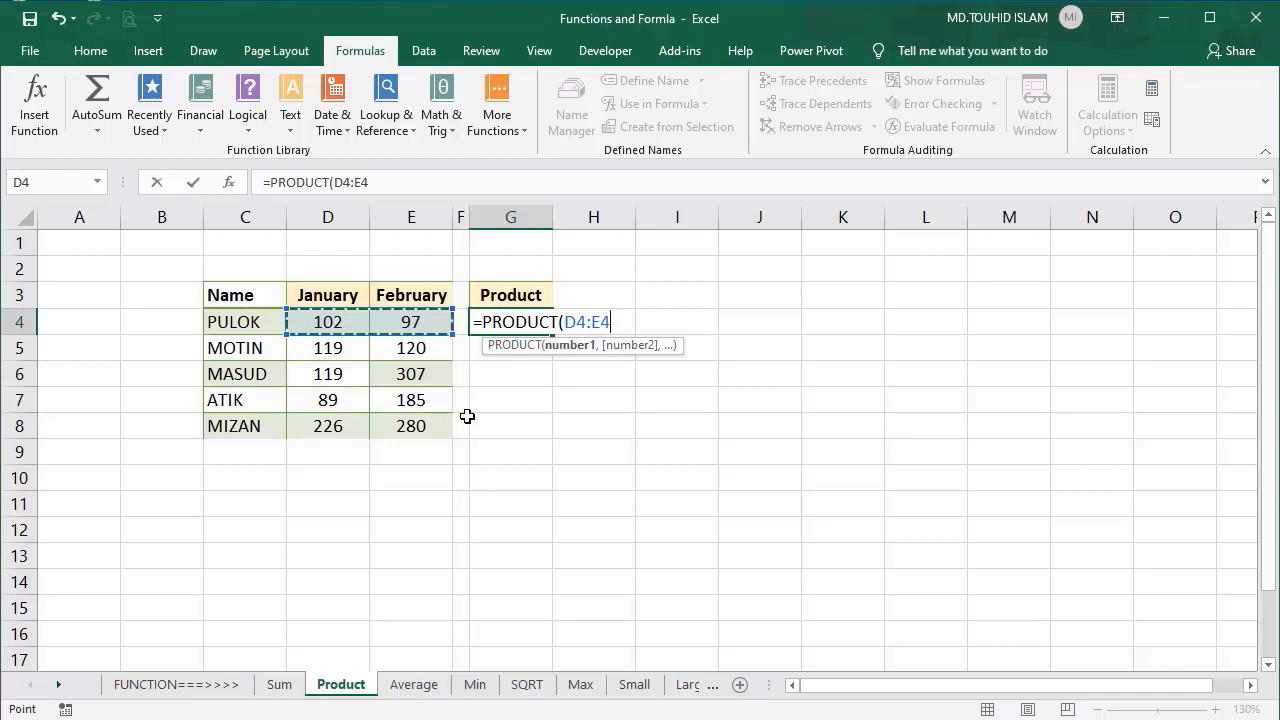
pyautogui.write(')')
pyautogui.press('Return')
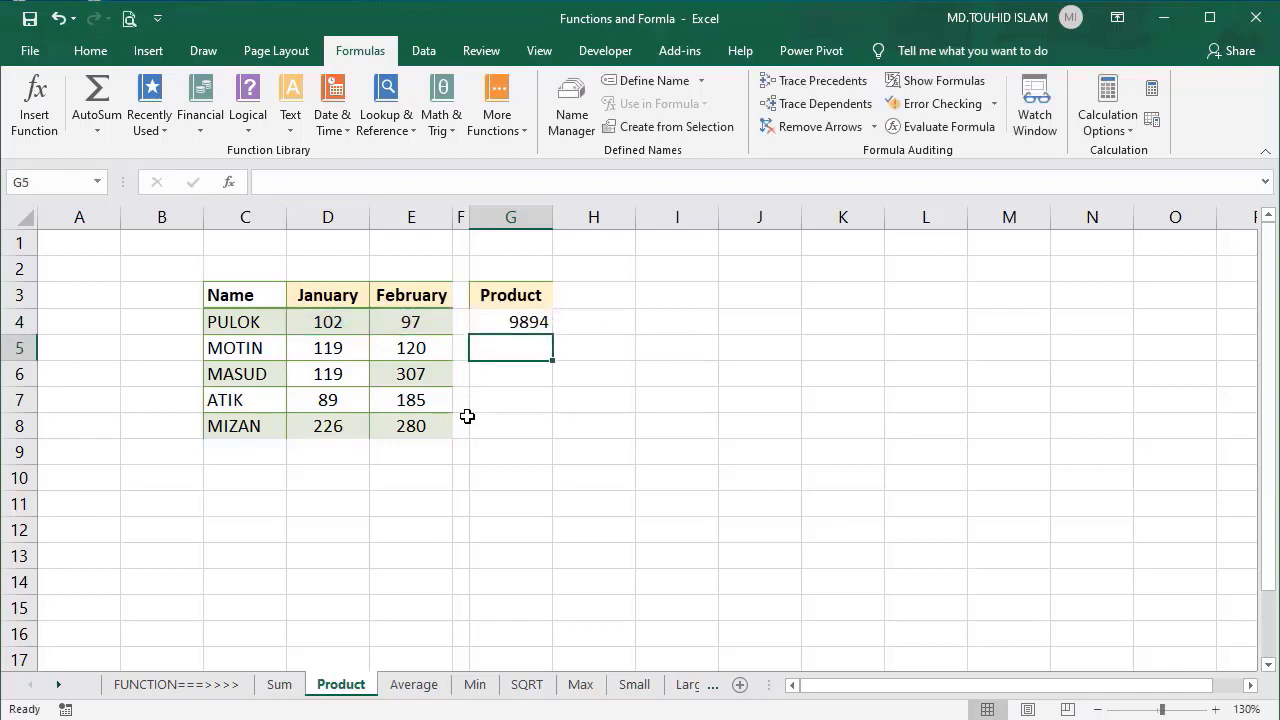
# Delete the range-based PRODUCT formula from cell G4.
pyautogui.click(515, 325)
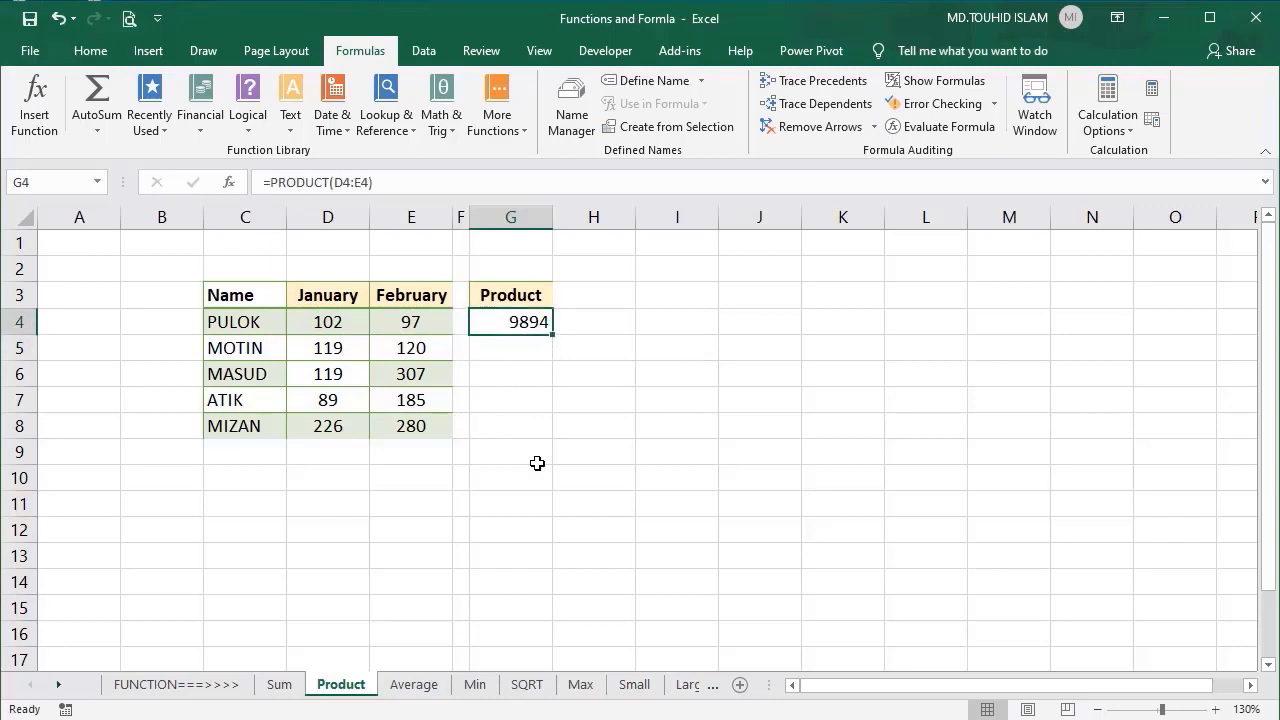
pyautogui.press('BackSpace')
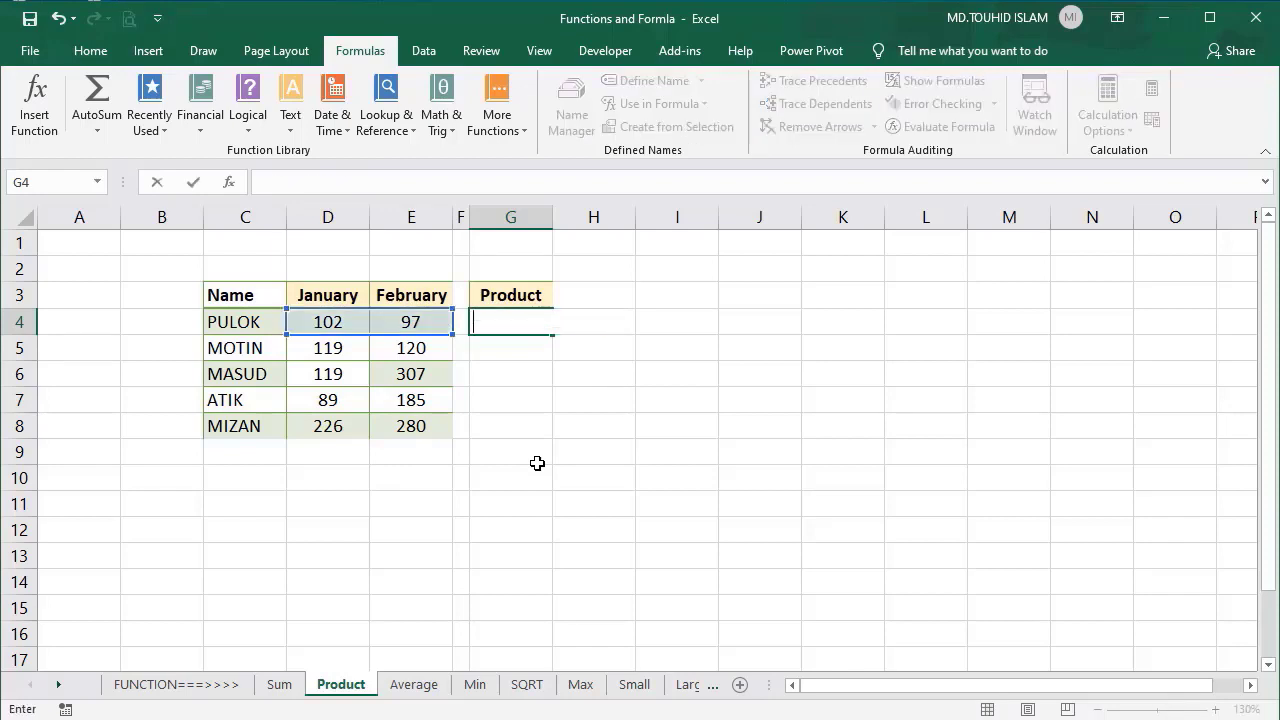
pyautogui.press('Escape')
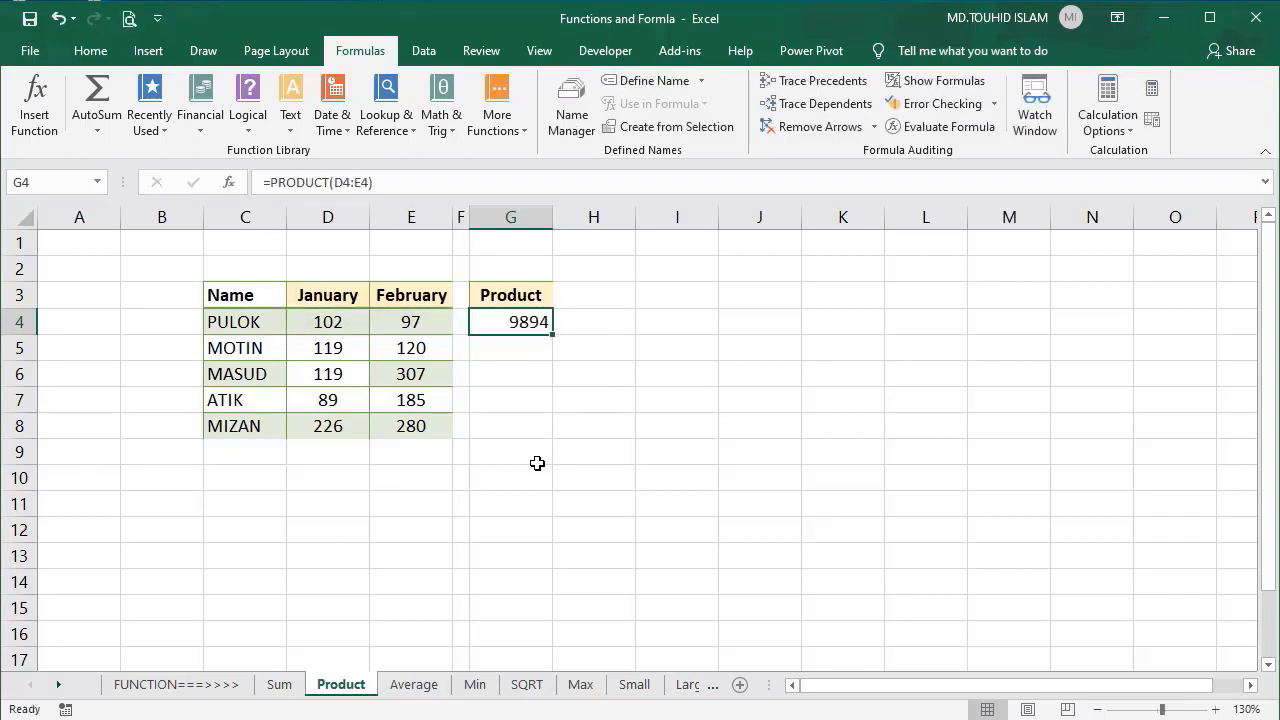
pyautogui.press('Delete')
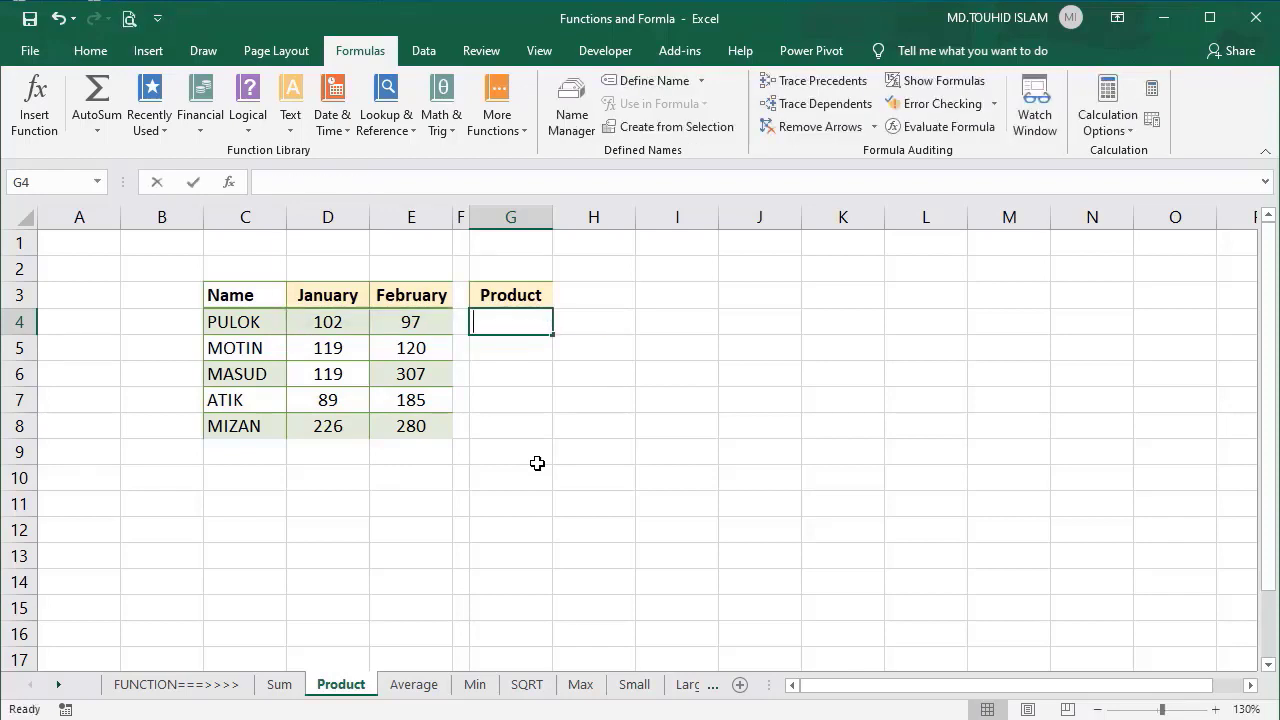
# Enter the formula =D4*E4 in G4 to multiply the January and February values with the asterisk operator.
pyautogui.write('=')
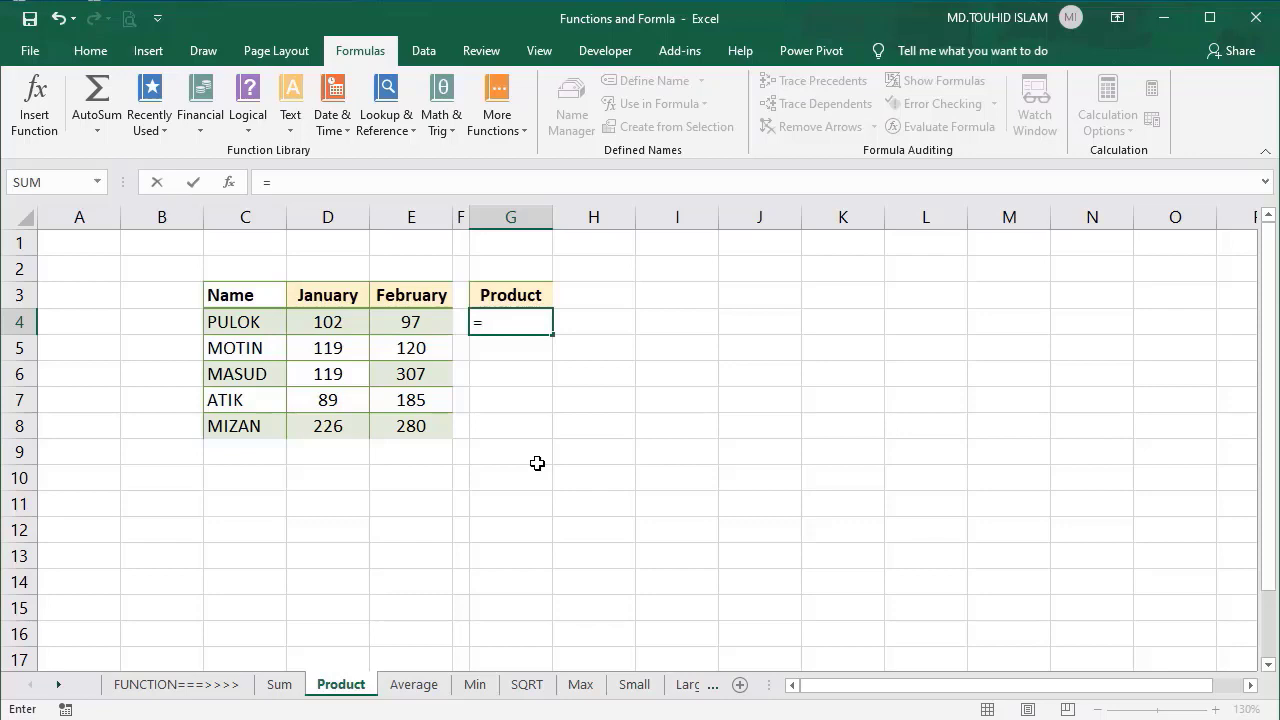
pyautogui.click(316, 326)
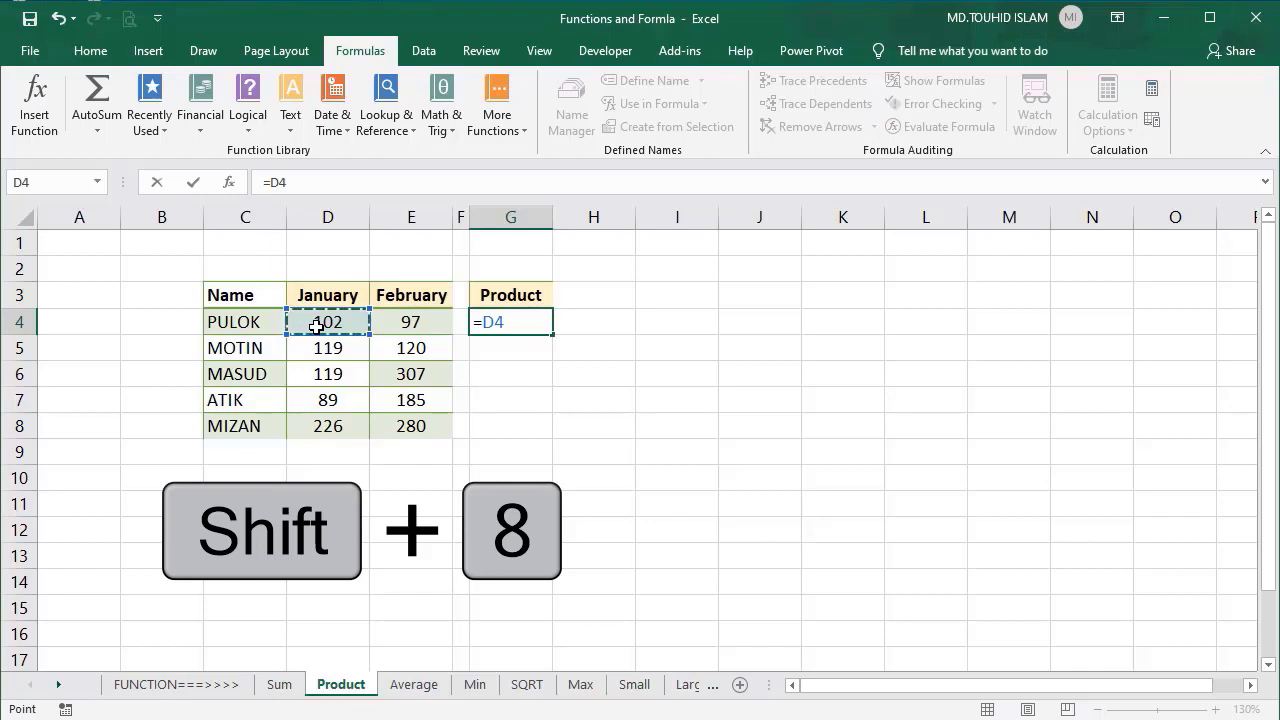
pyautogui.write('*')
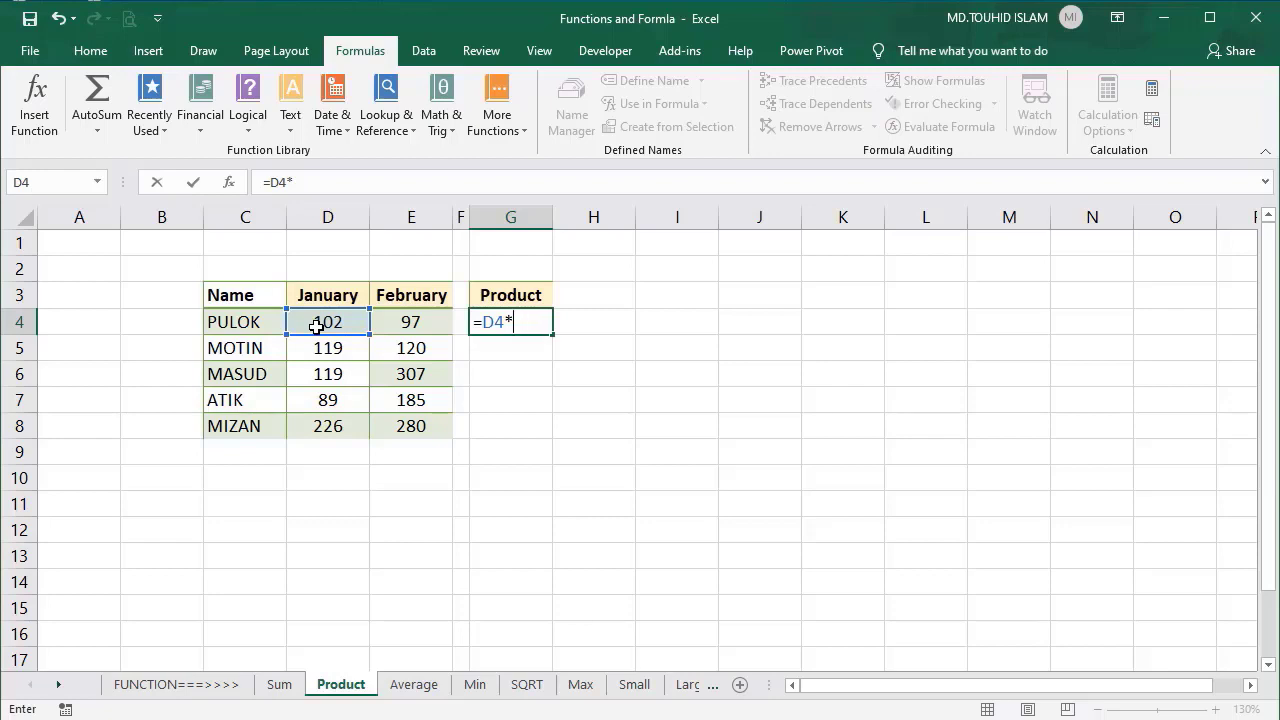
pyautogui.click(410, 322)
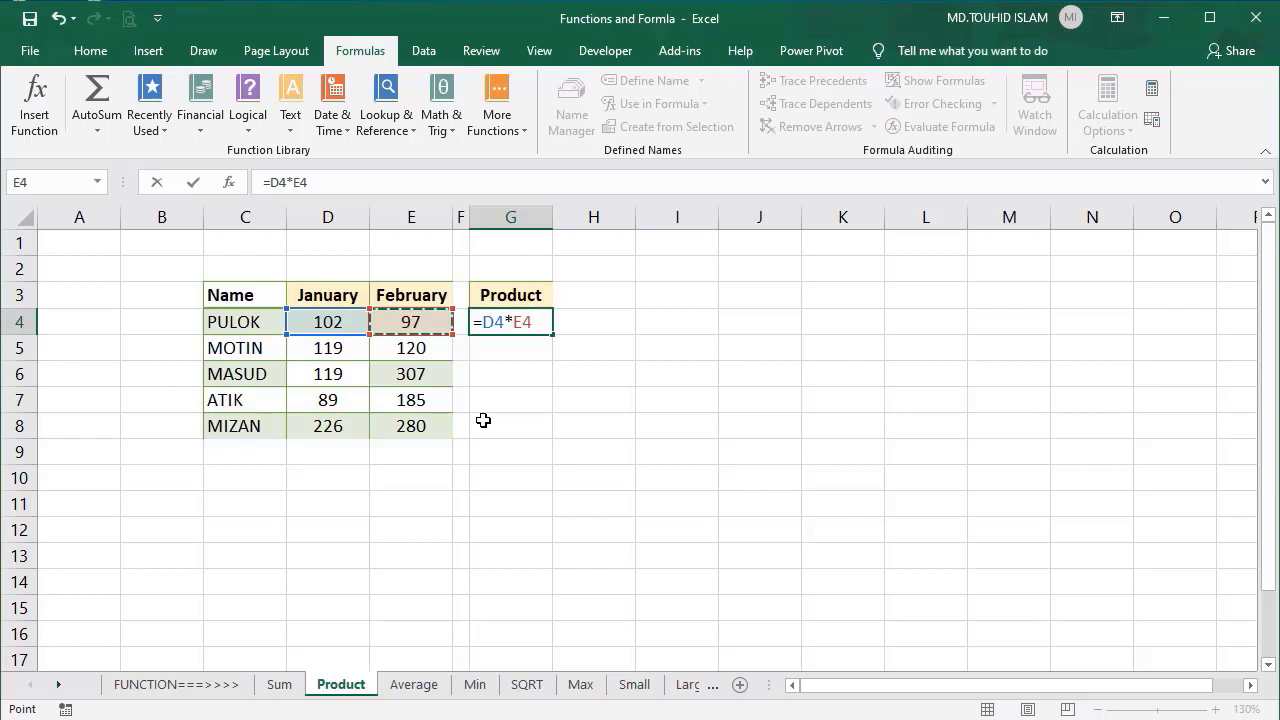
pyautogui.press('Return')
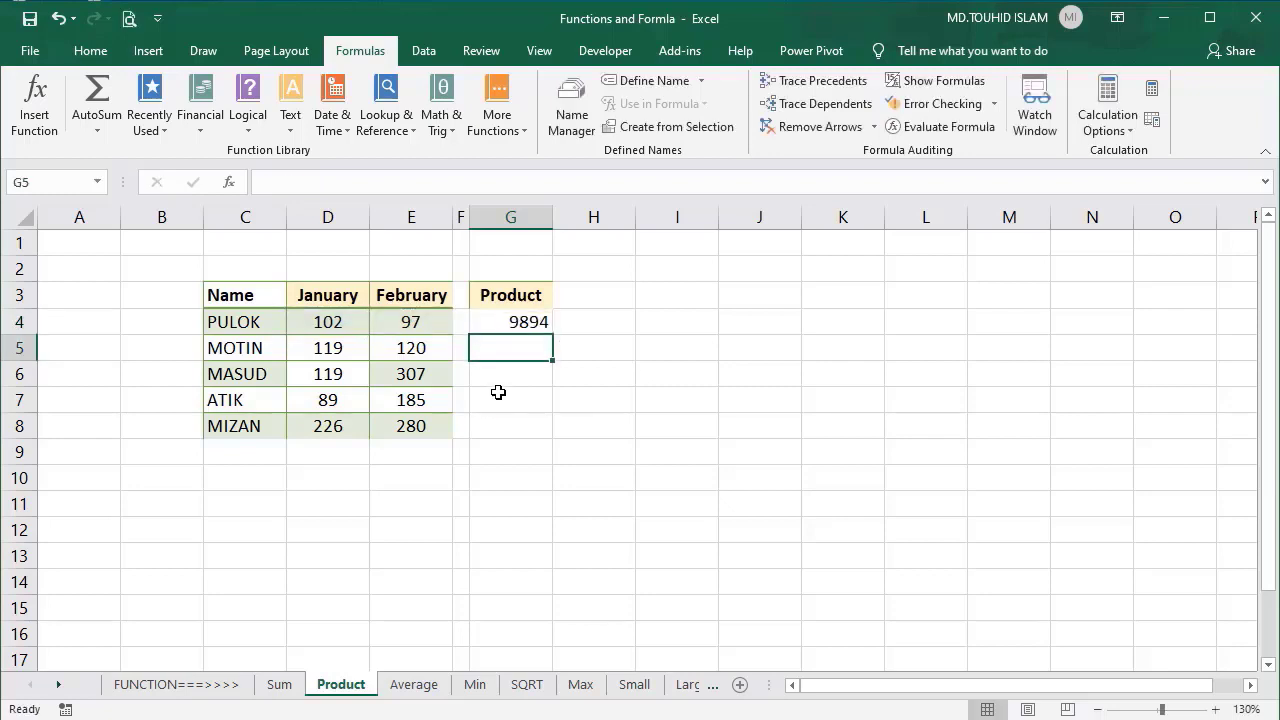
# Fill the multiplication formula from G4 down through G8 and check the copied formula in G7.
pyautogui.click(530, 322)
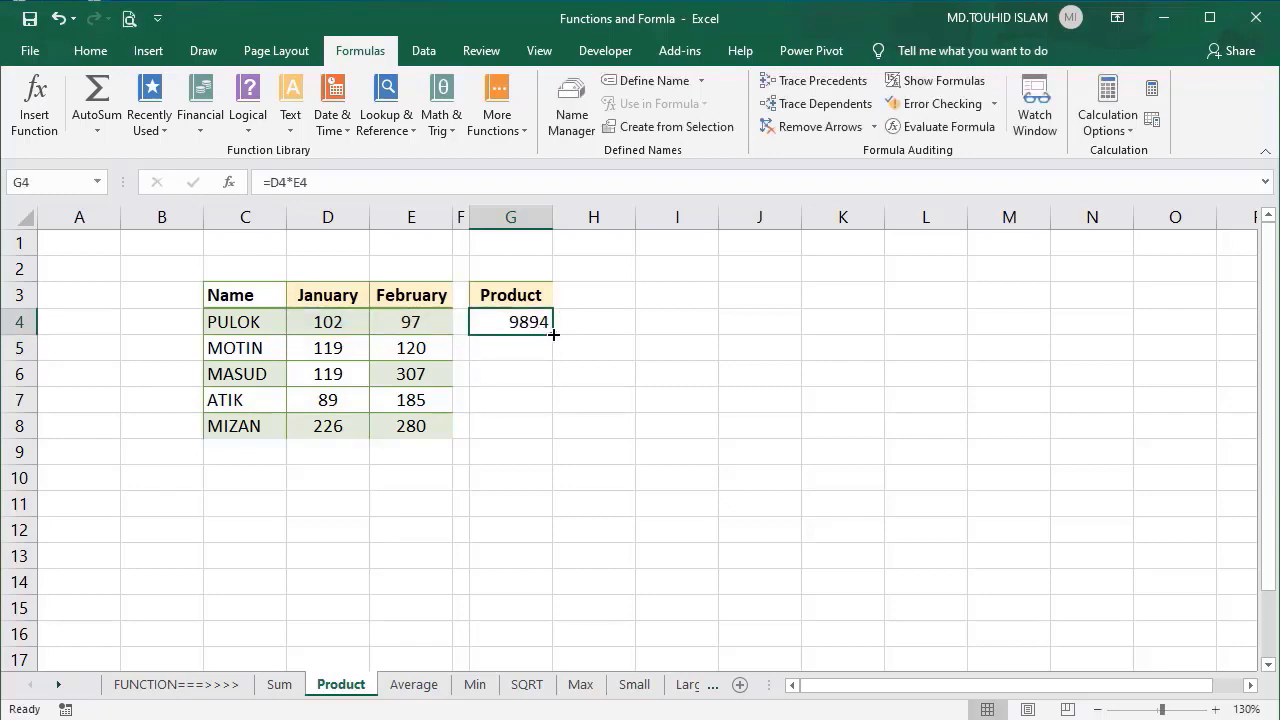
pyautogui.moveTo(553, 333); pyautogui.dragTo(552, 436)
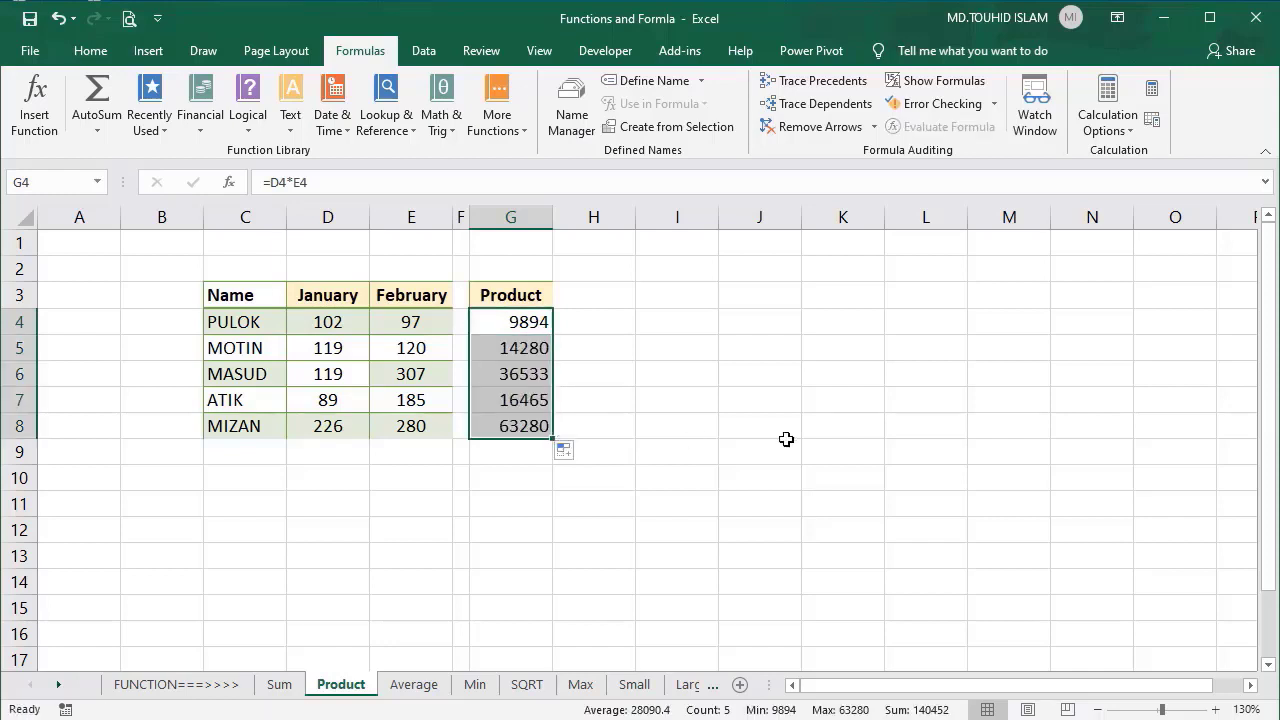
pyautogui.click(504, 404)
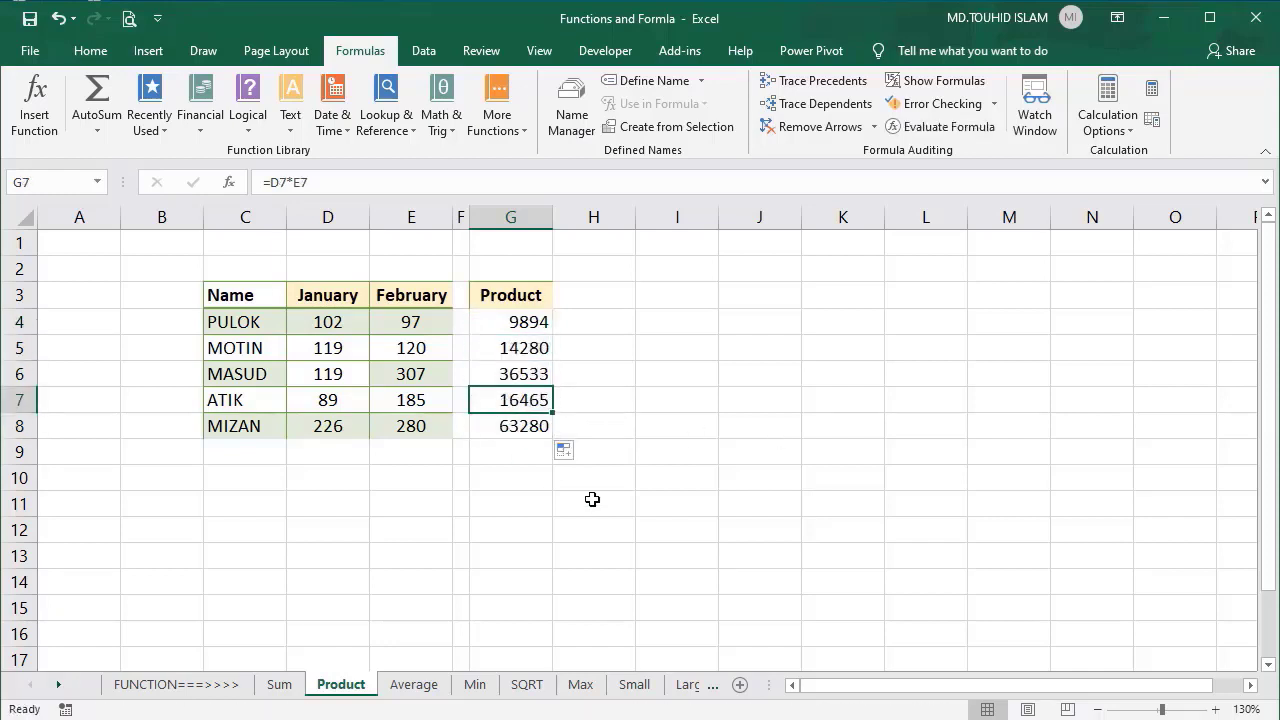
# On the Average sheet, enter =AVERAGE(E5:F5) in G5 to average the first row's January and February values.
pyautogui.hotkey('ctrl', 'pagedown')
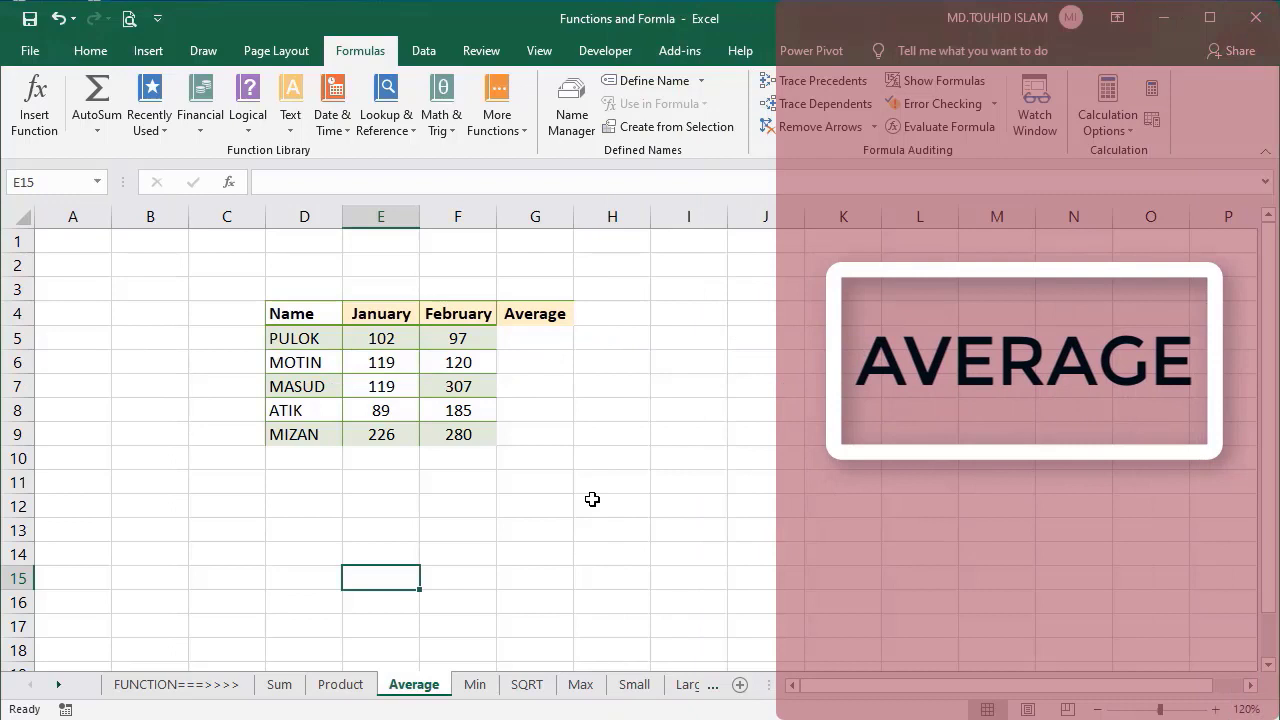
pyautogui.click(533, 344)
pyautogui.write('=')
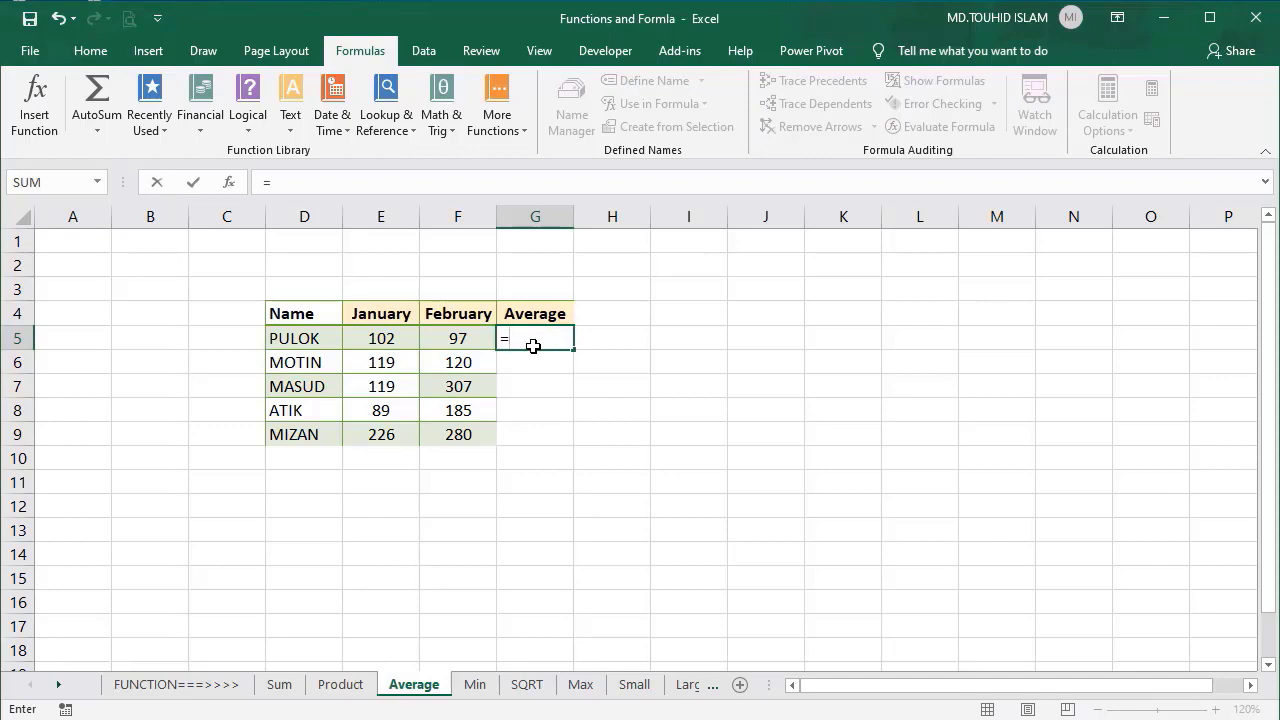
pyautogui.write('AVE')
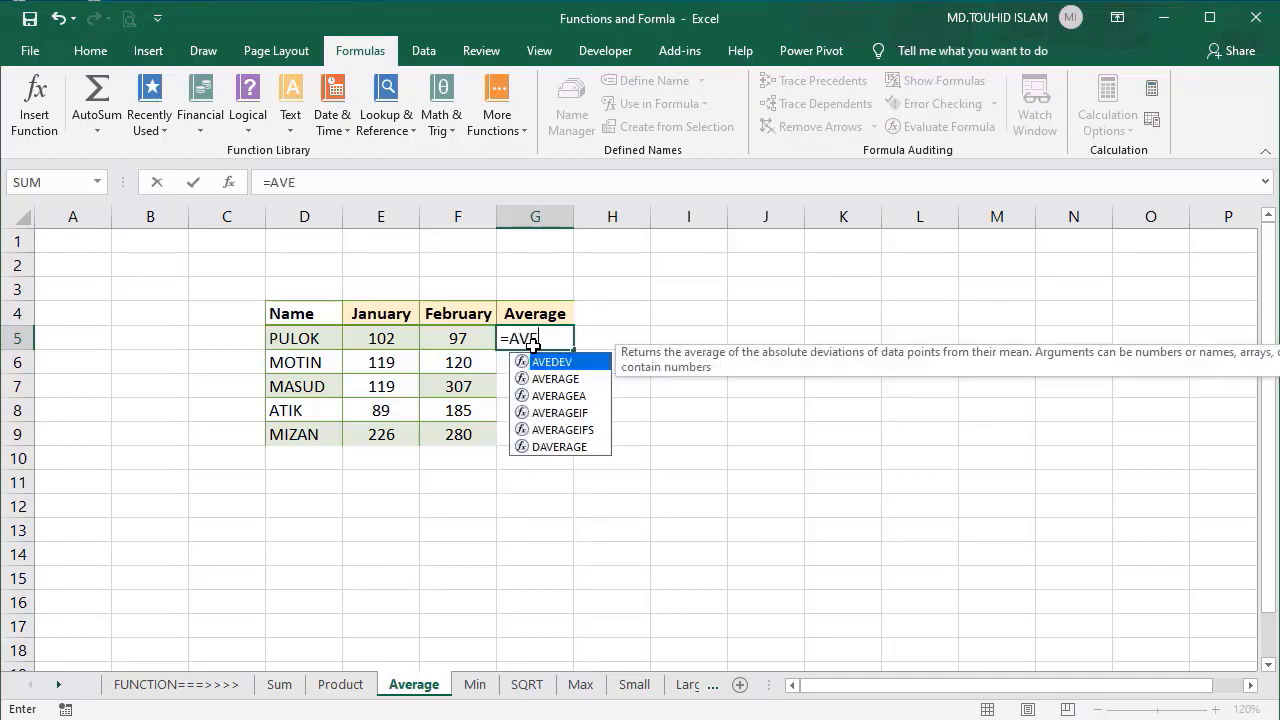
pyautogui.press('Down')
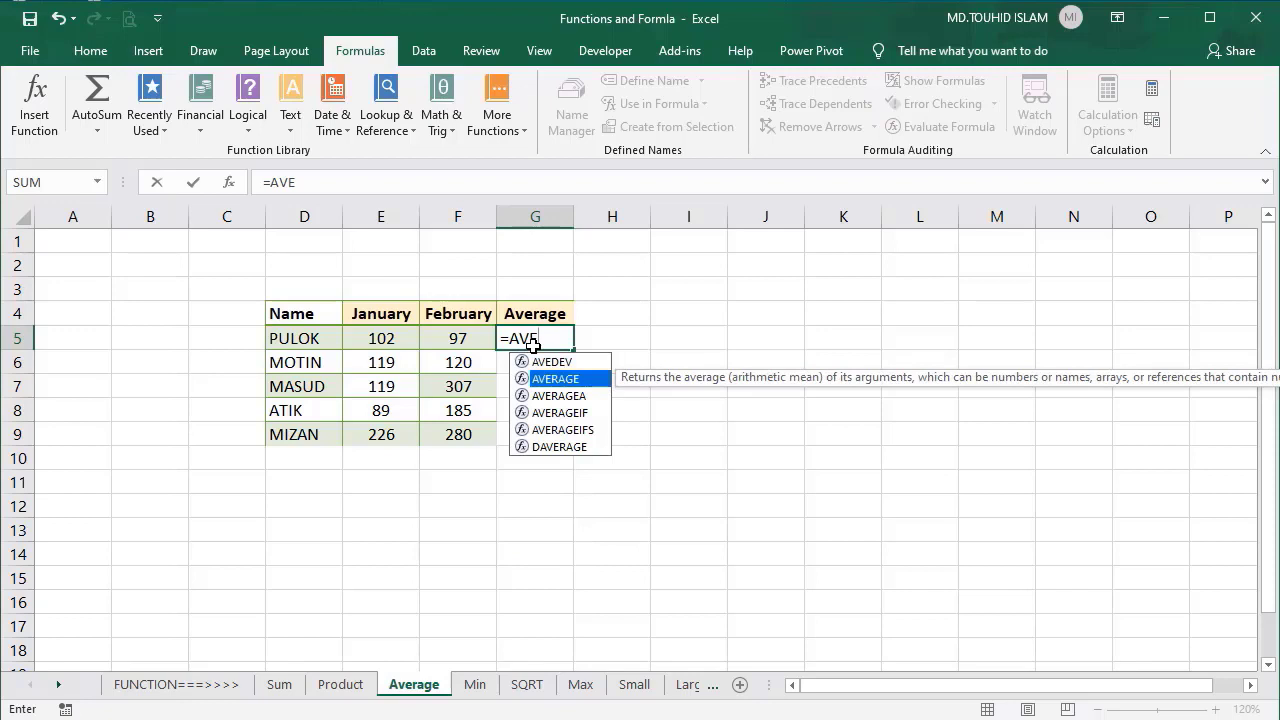
pyautogui.press('Tab')
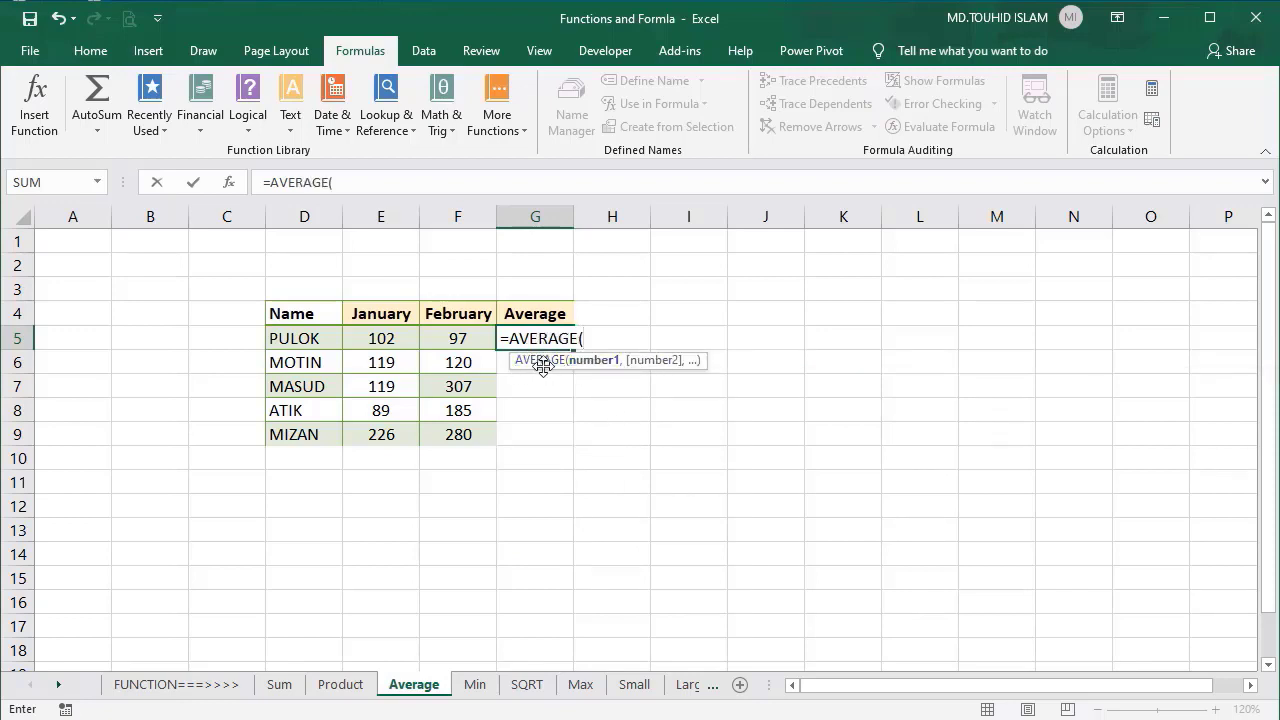
pyautogui.moveTo(382, 337); pyautogui.dragTo(435, 337)
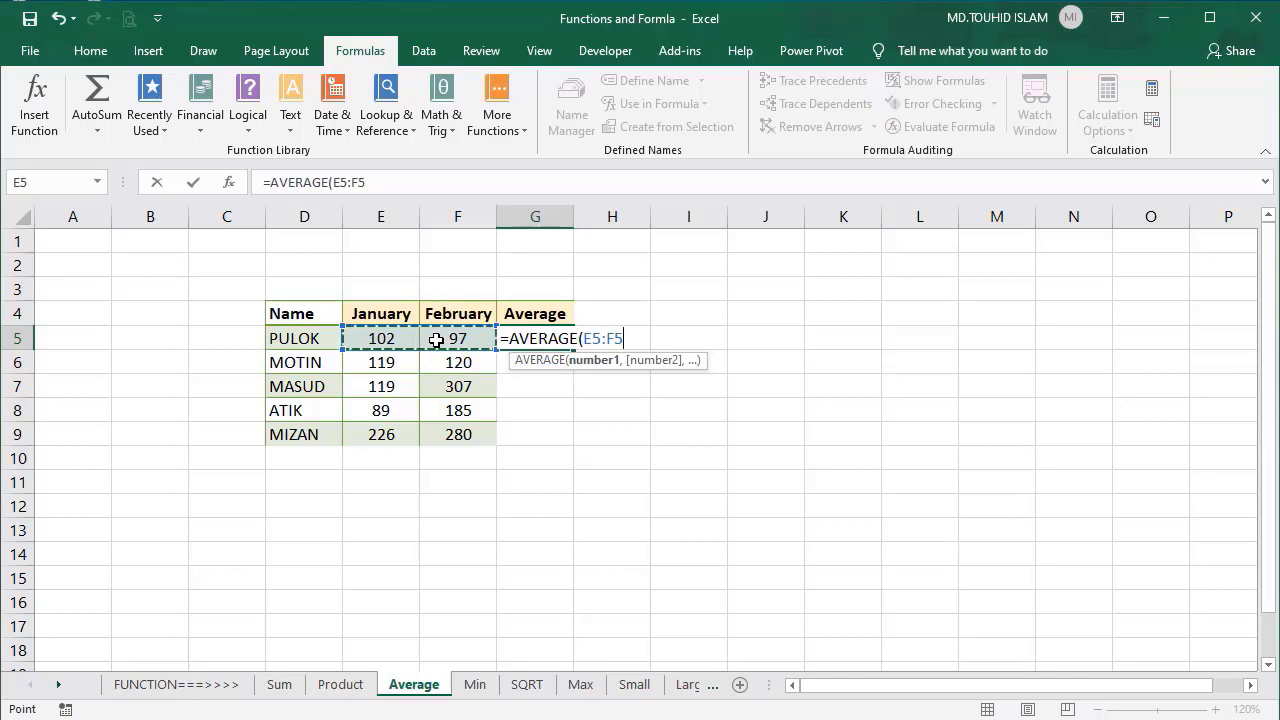
pyautogui.write(')')
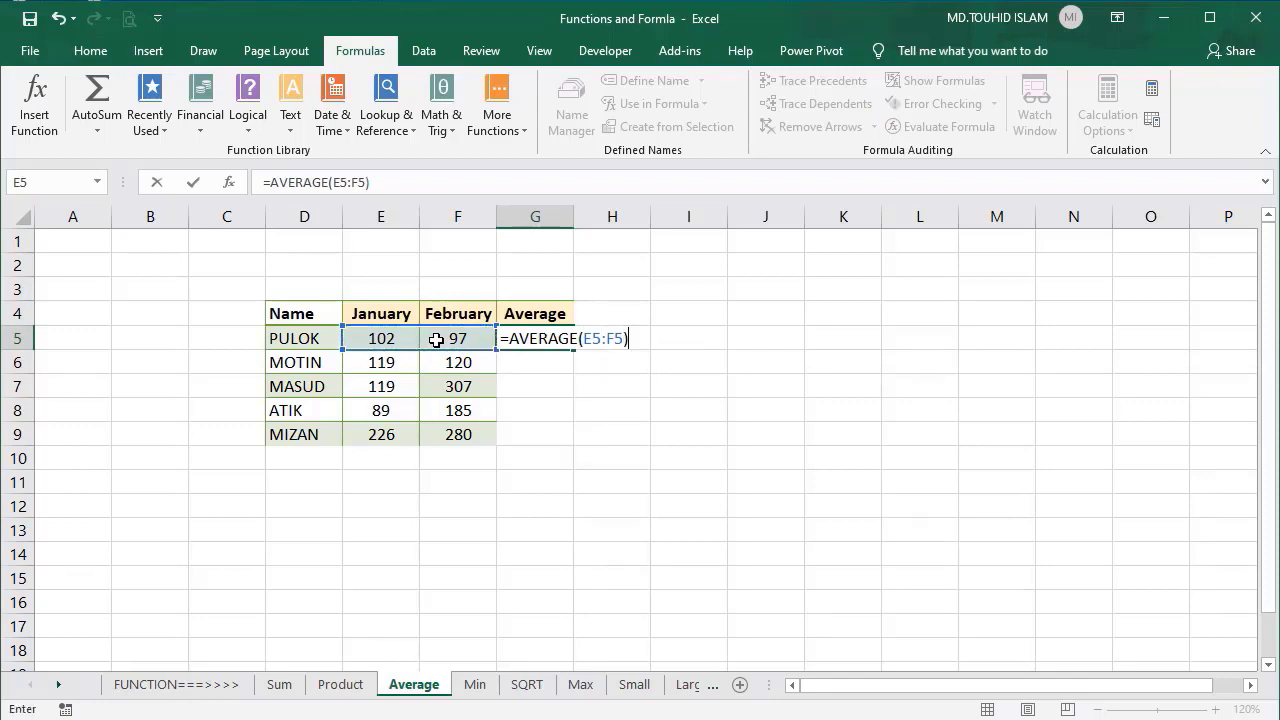
pyautogui.press('Return')
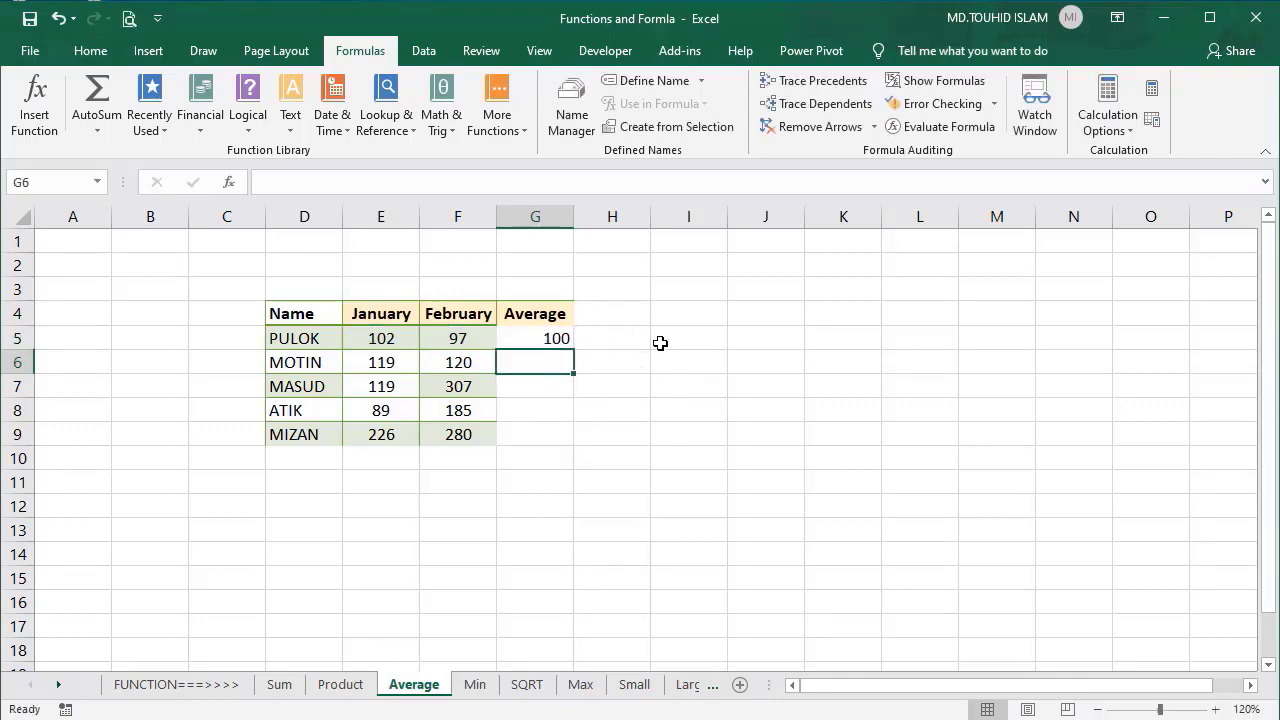
# Delete the AVERAGE formula from cell G5 on the Average sheet.
pyautogui.click(550, 340)
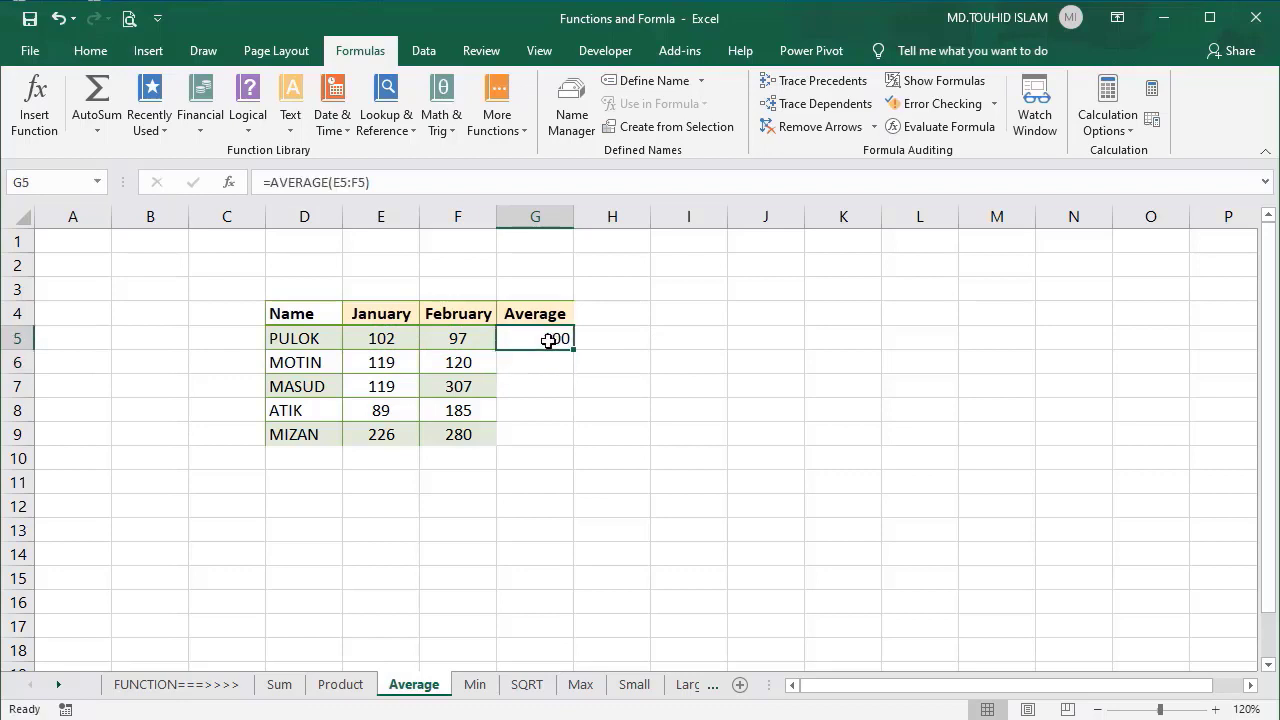
pyautogui.moveTo(380, 338); pyautogui.dragTo(443, 338)
pyautogui.press('Delete')
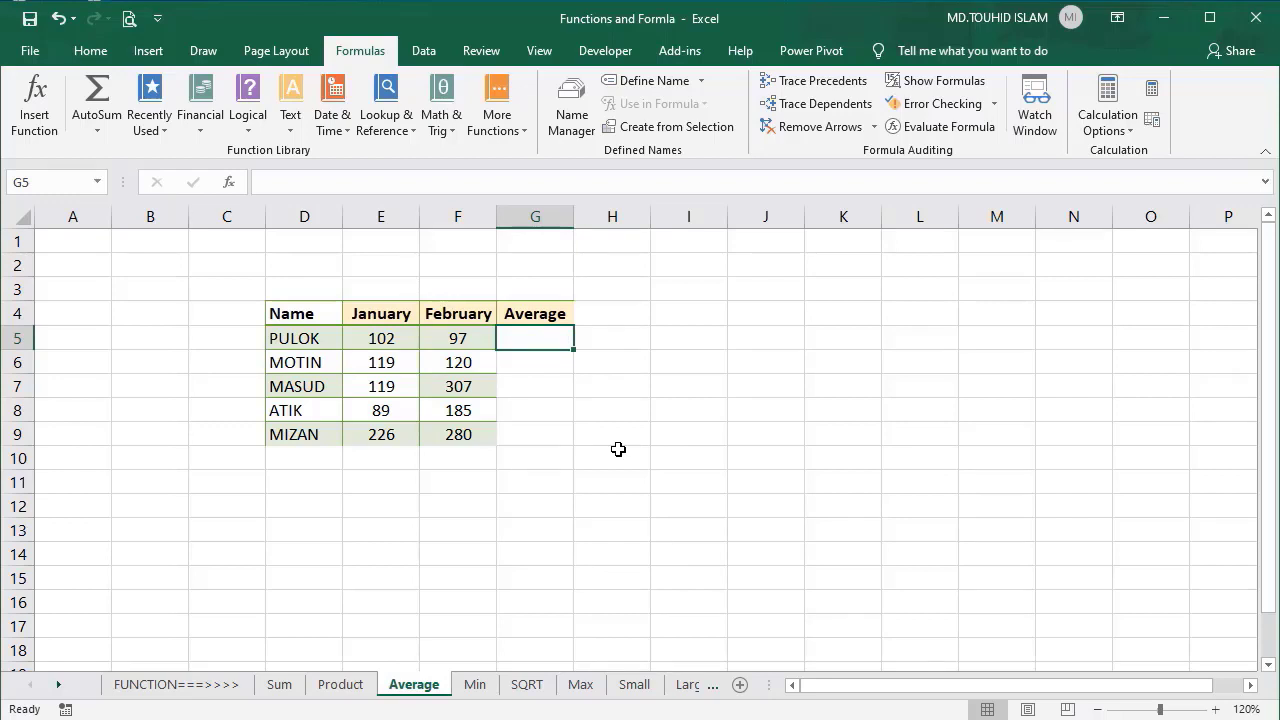
# Enter =(E5+F5)/2 in G5 to average the two months manually, and fill the formula down through G9.
pyautogui.write('=')
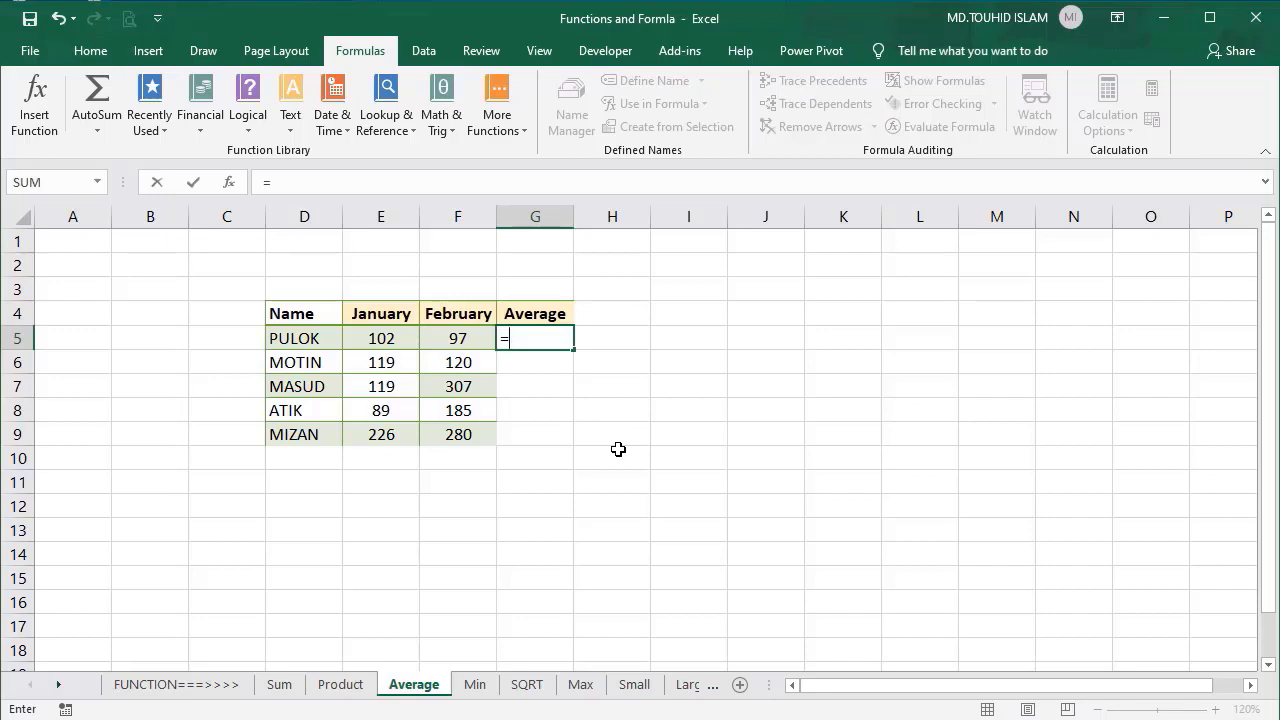
pyautogui.write('(')
pyautogui.click(378, 340)
pyautogui.write('+')
pyautogui.click(465, 338)
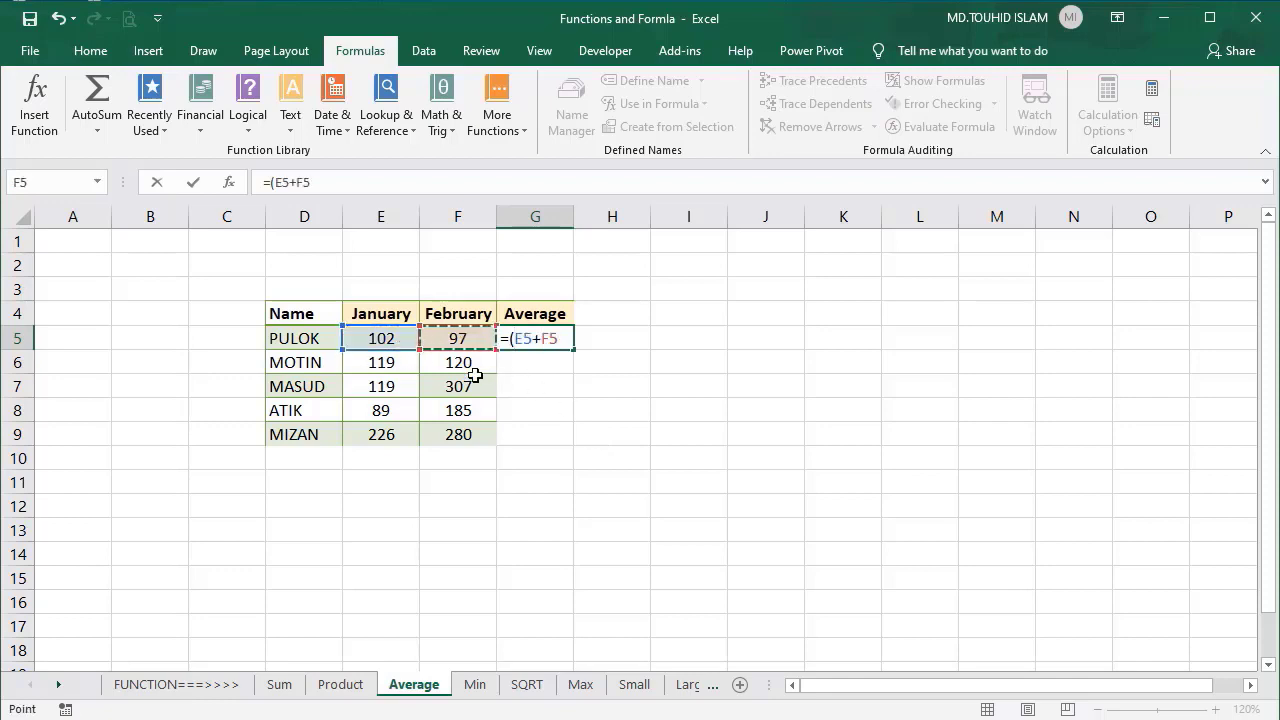
pyautogui.write(')/')
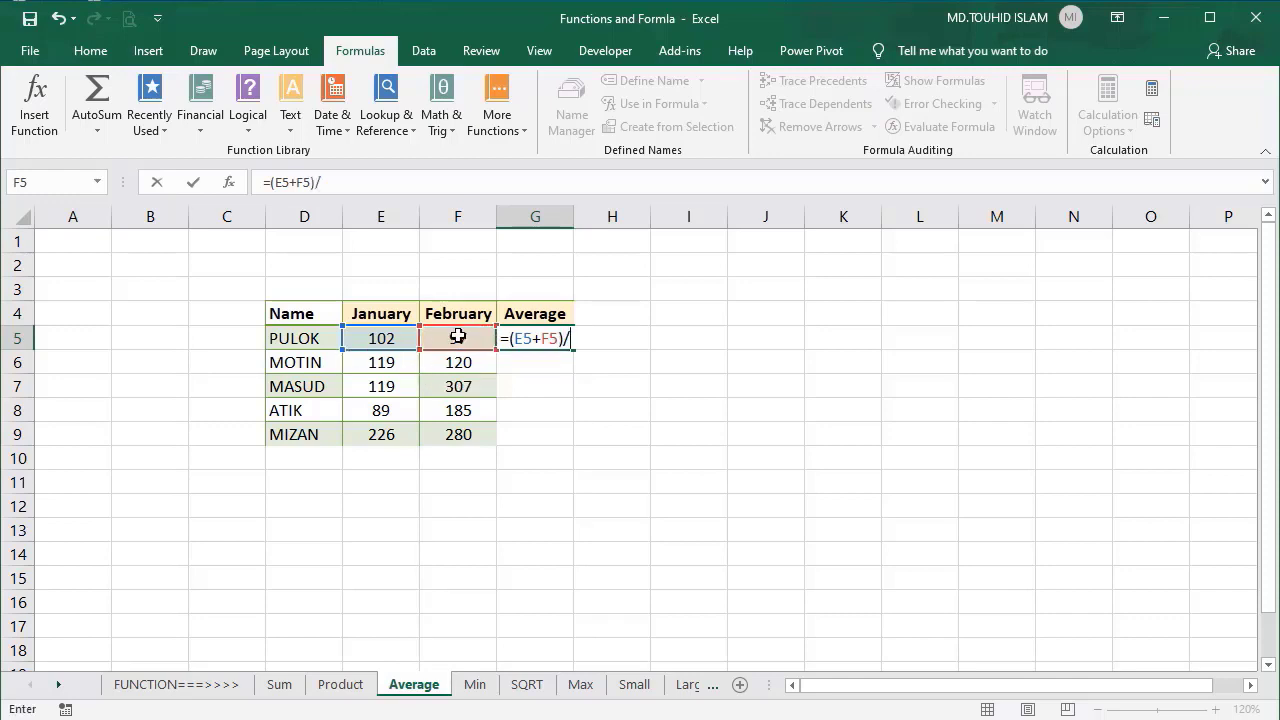
pyautogui.write('2')
pyautogui.press('Return')
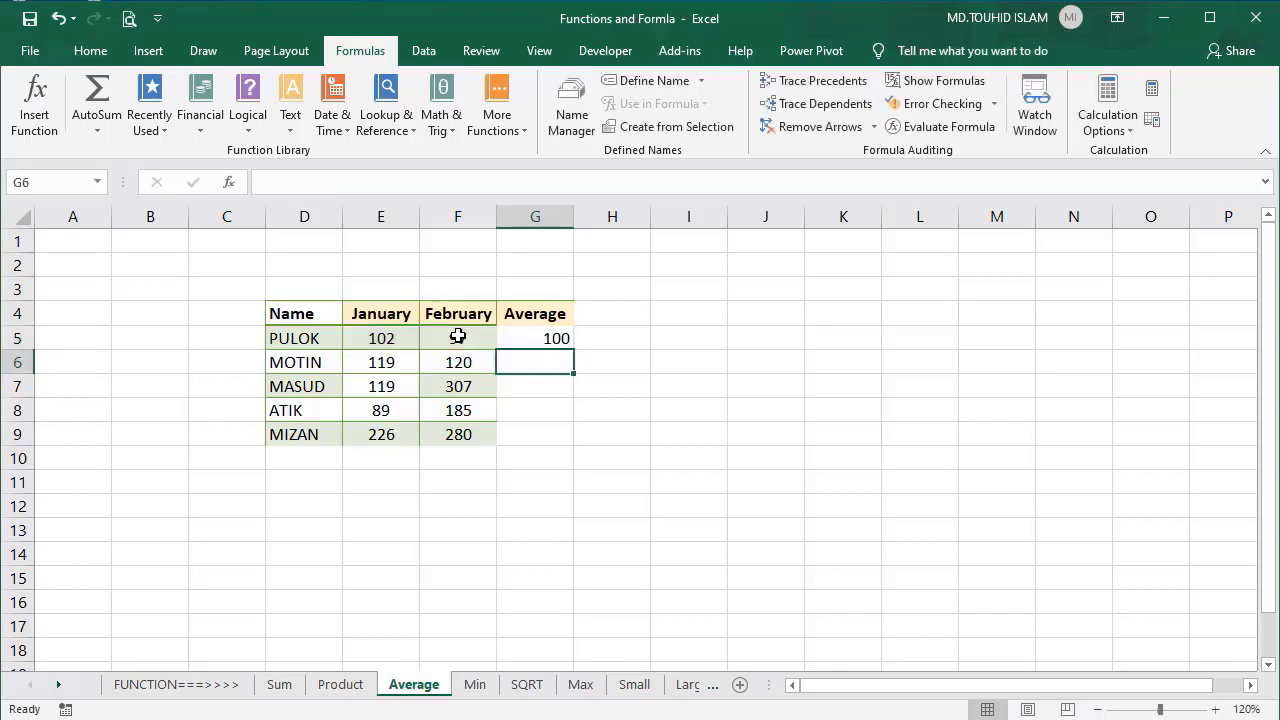
pyautogui.moveTo(571, 353); pyautogui.dragTo(576, 440)
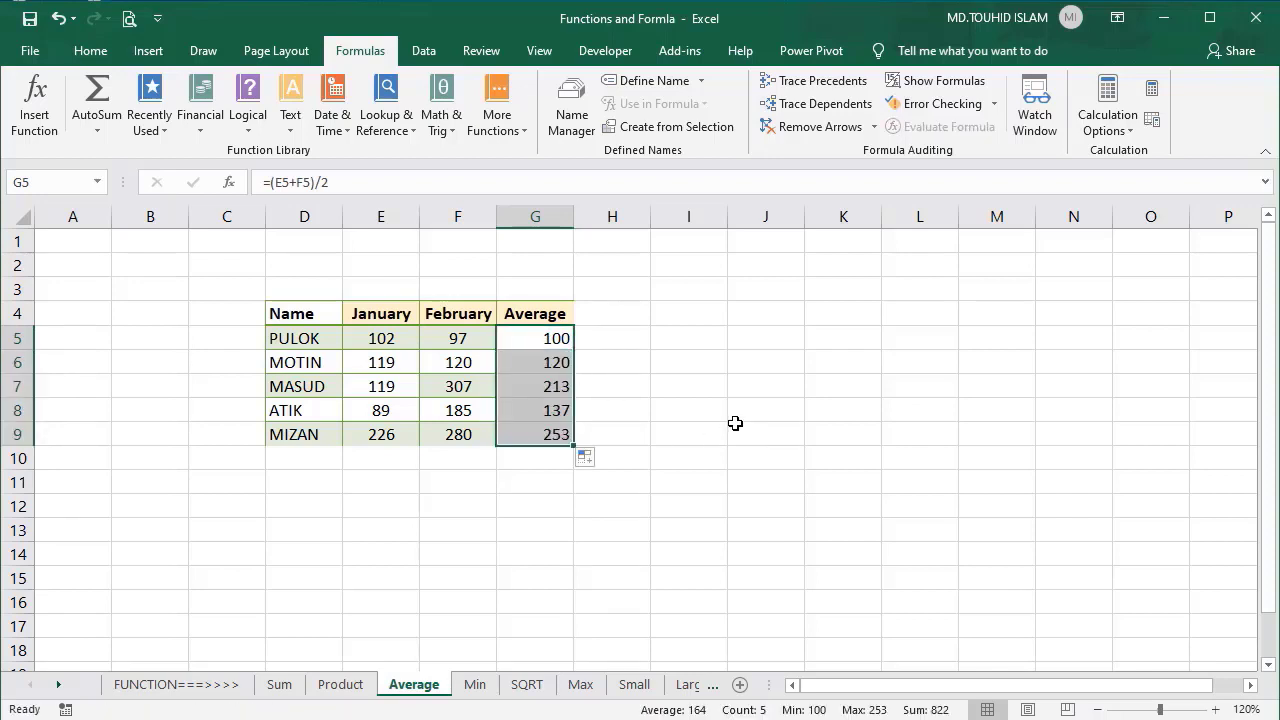
# On the Min sheet, enter =MIN(E5:E14) in G5 to find the lowest Bogura value.
pyautogui.hotkey('ctrl', 'pagedown')
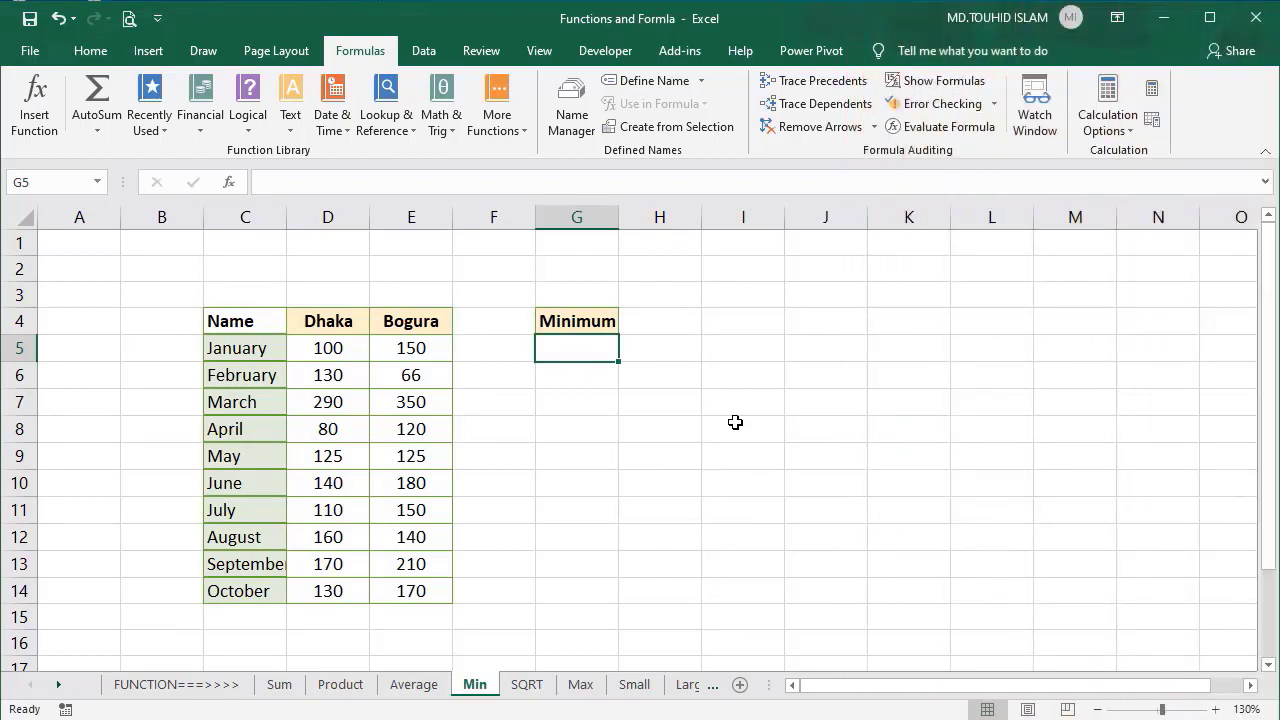
pyautogui.write('=MIN')
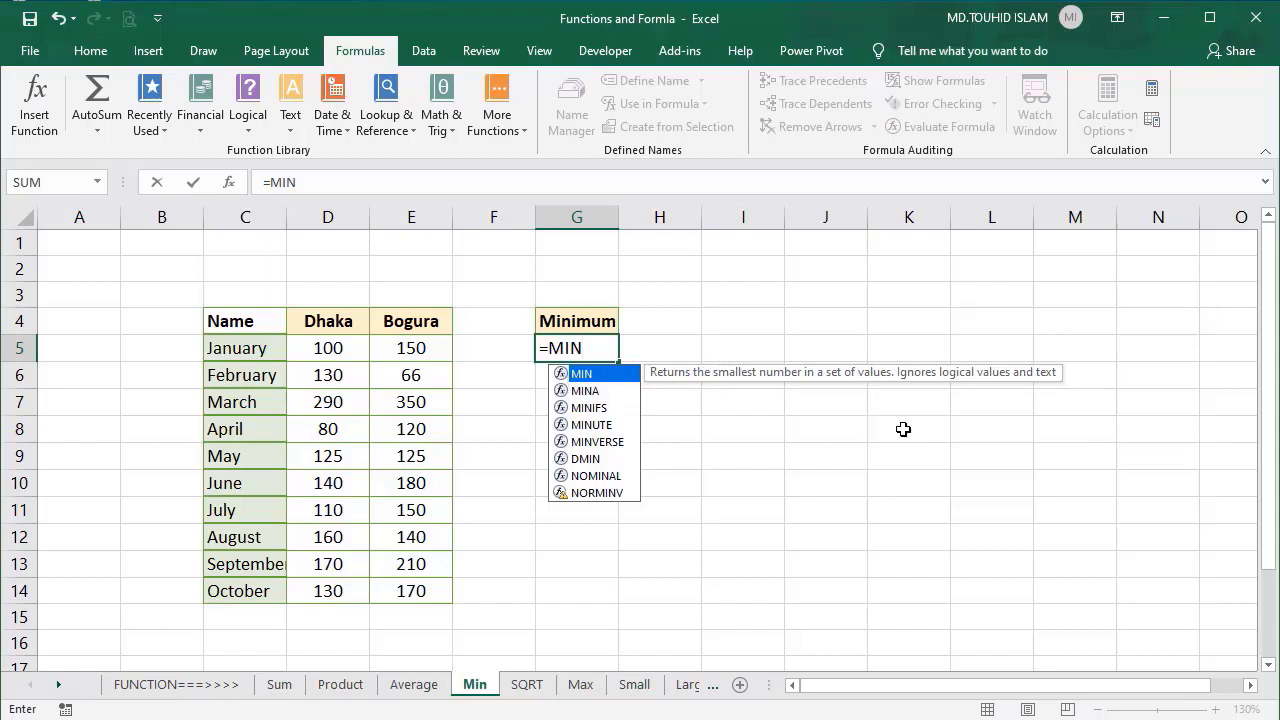
pyautogui.write('(')
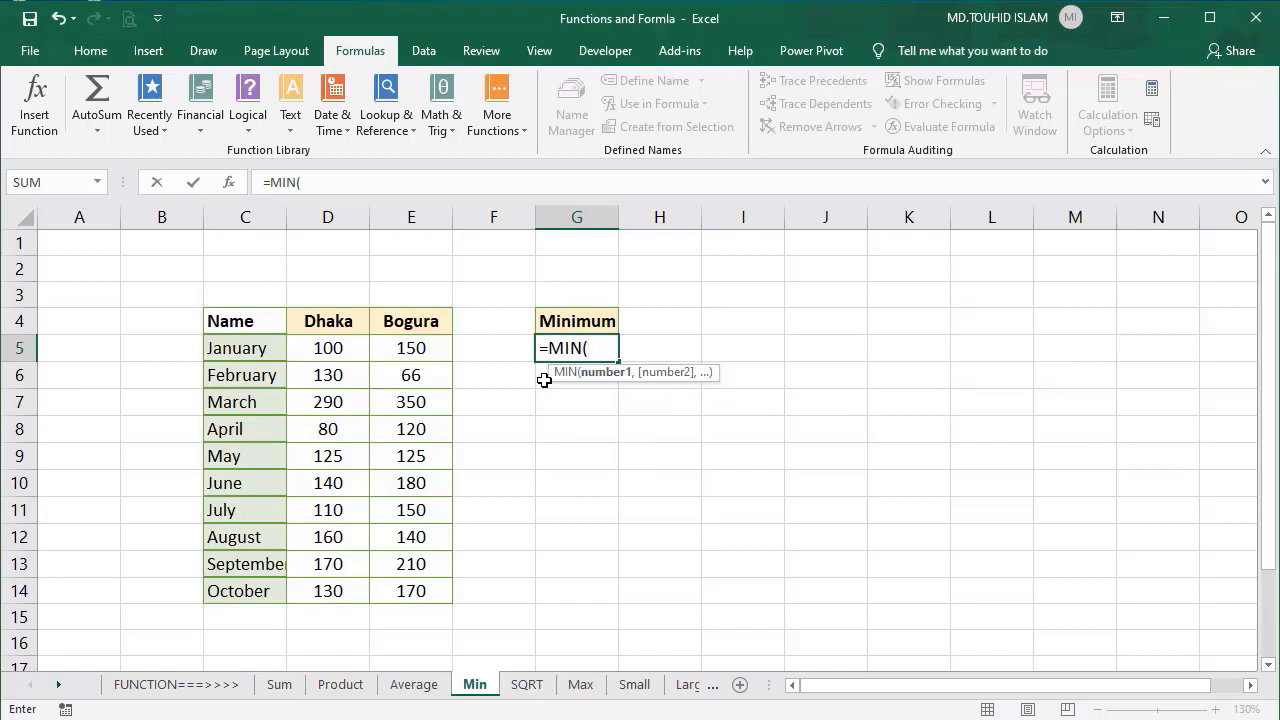
pyautogui.moveTo(423, 351); pyautogui.dragTo(420, 591)
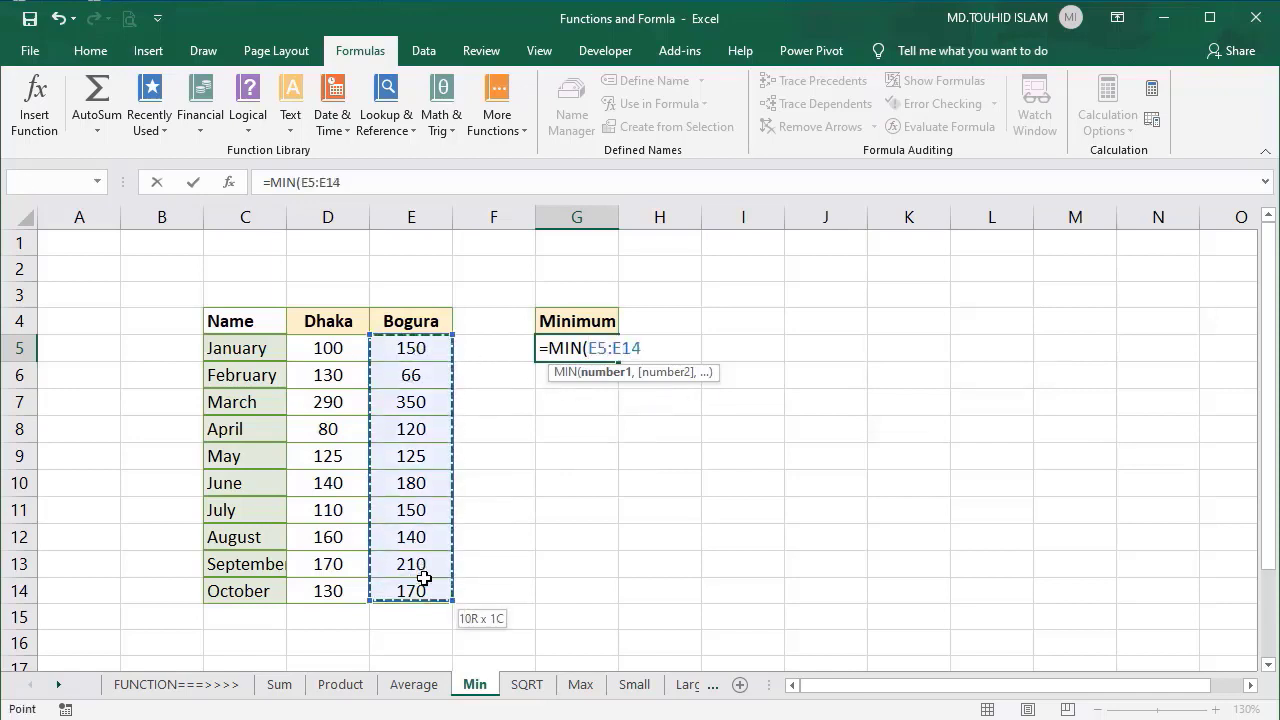
pyautogui.write(')')
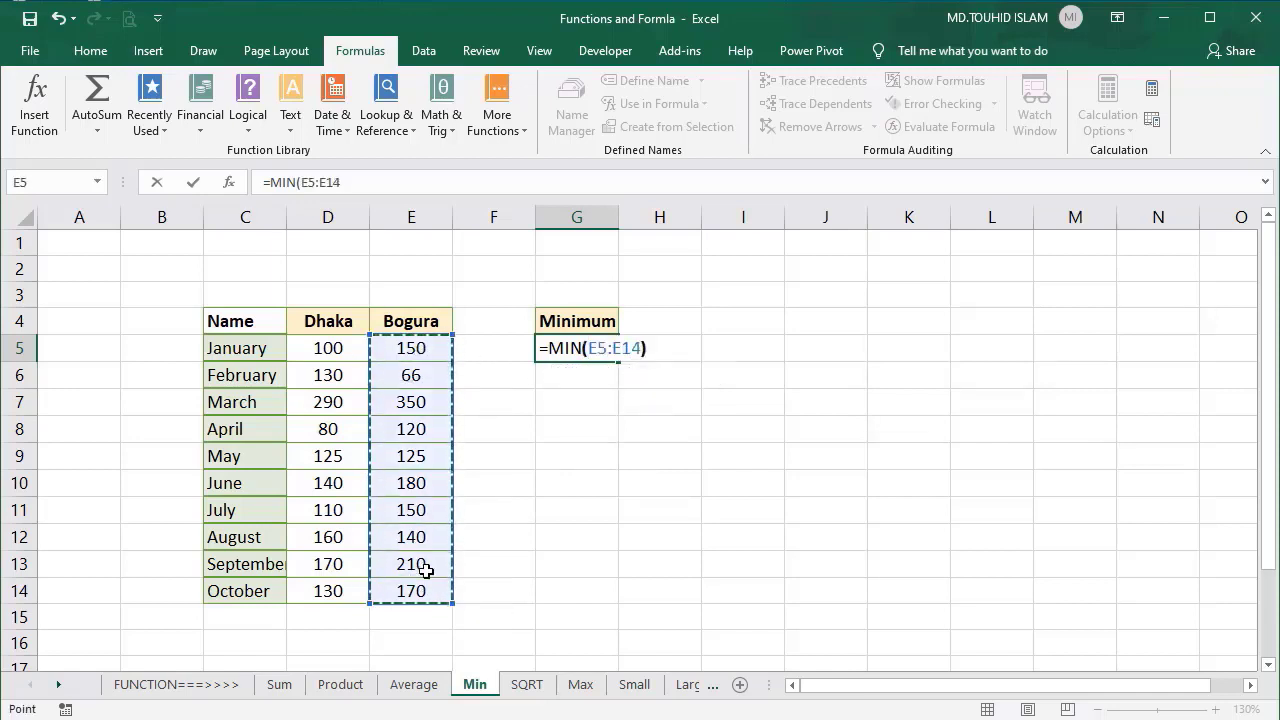
pyautogui.press('Return')
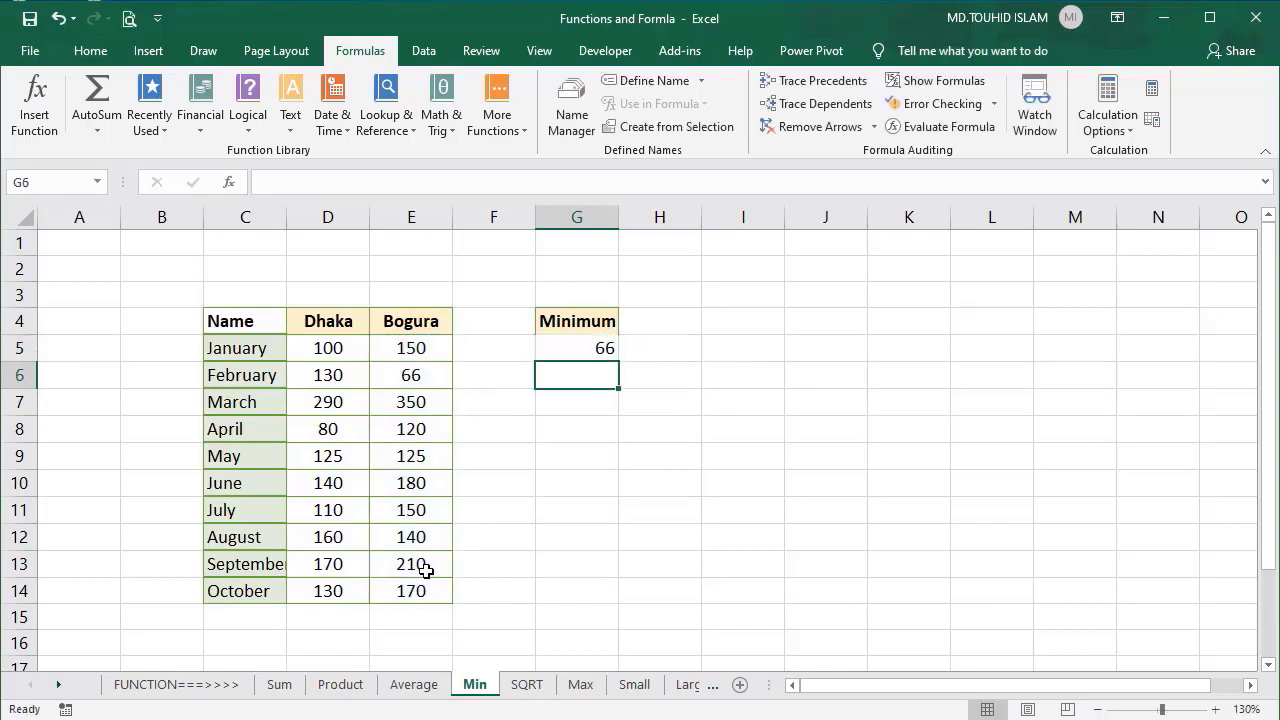
# Set Bogura's February value in E6 to 5 and check the minimum formula in G5.
pyautogui.click(424, 376)
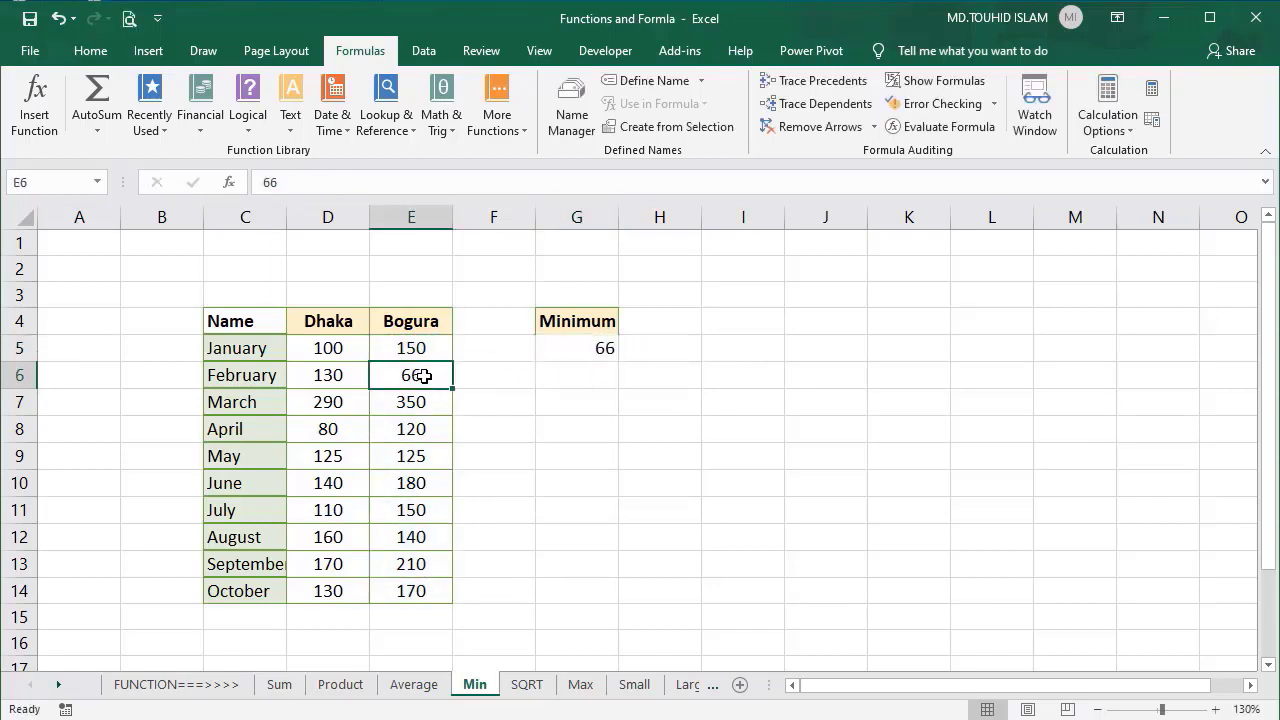
pyautogui.click(602, 352)
pyautogui.click(422, 375)
pyautogui.write('5')
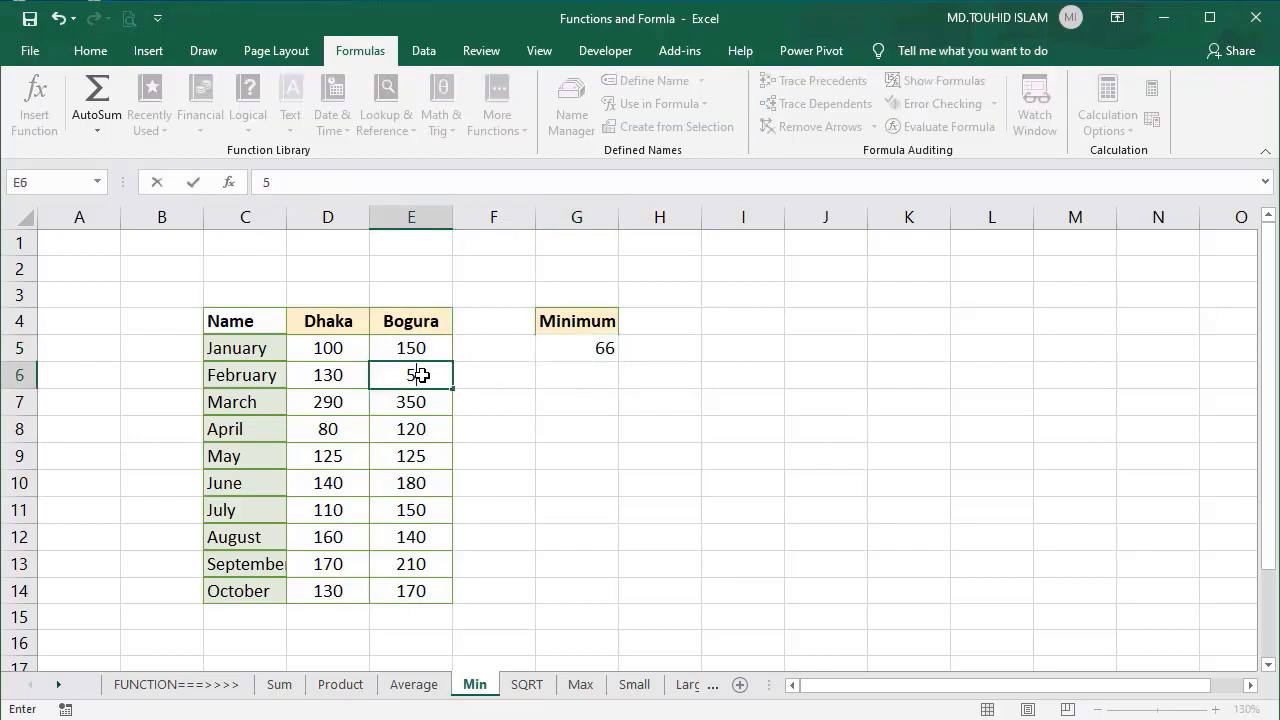
pyautogui.press('Return')
pyautogui.click(551, 347)
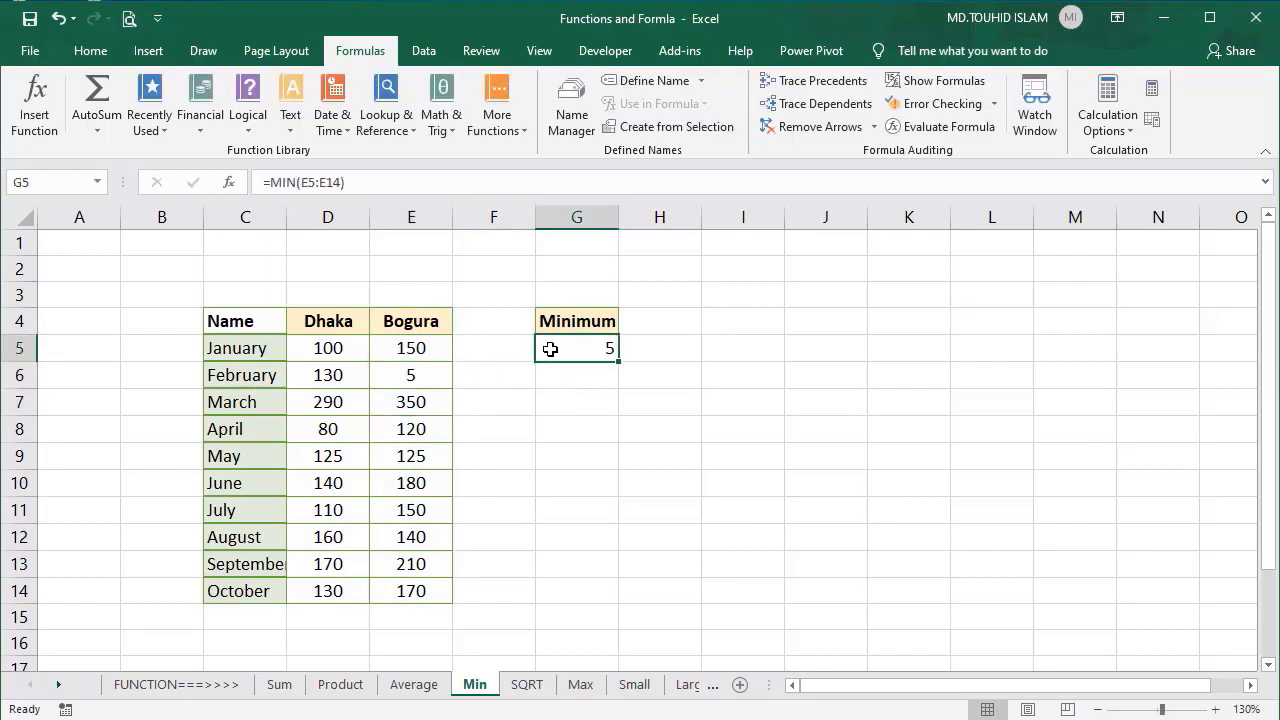
pyautogui.click(429, 374)
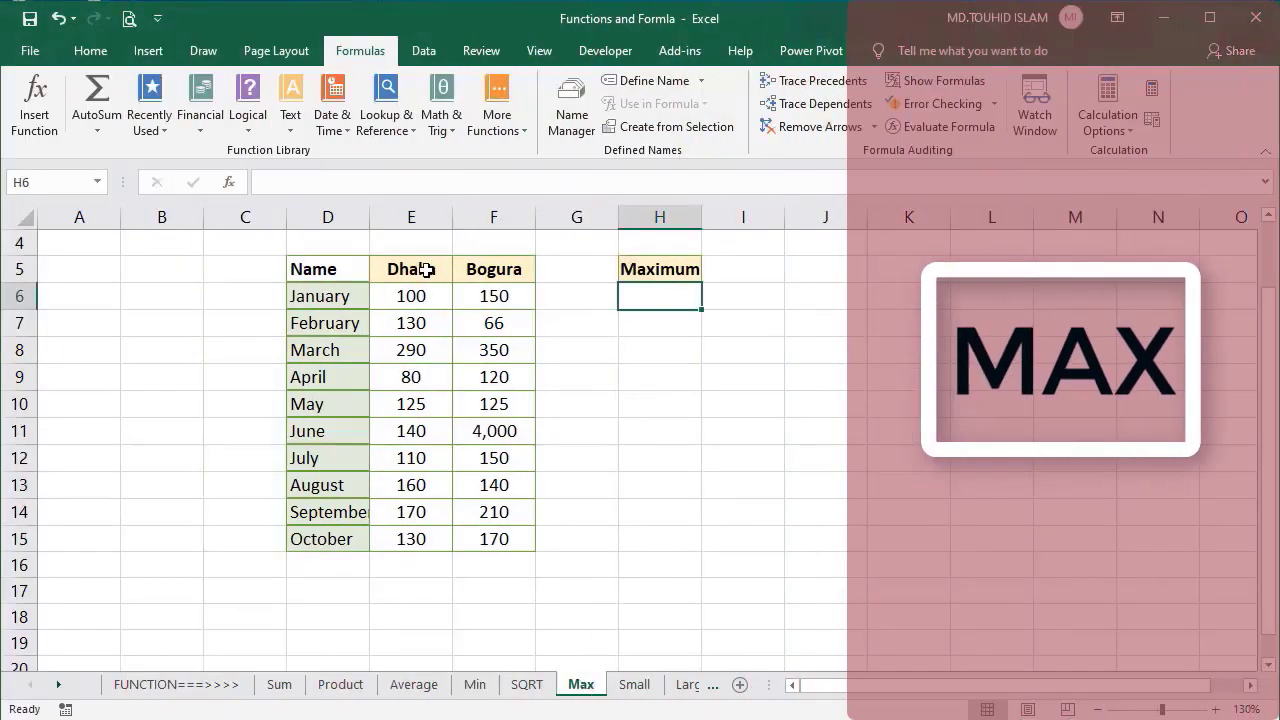
# On the Max sheet, enter =MAX(F6:F15) in H6 to find the highest Bogura value.
pyautogui.press('F2')
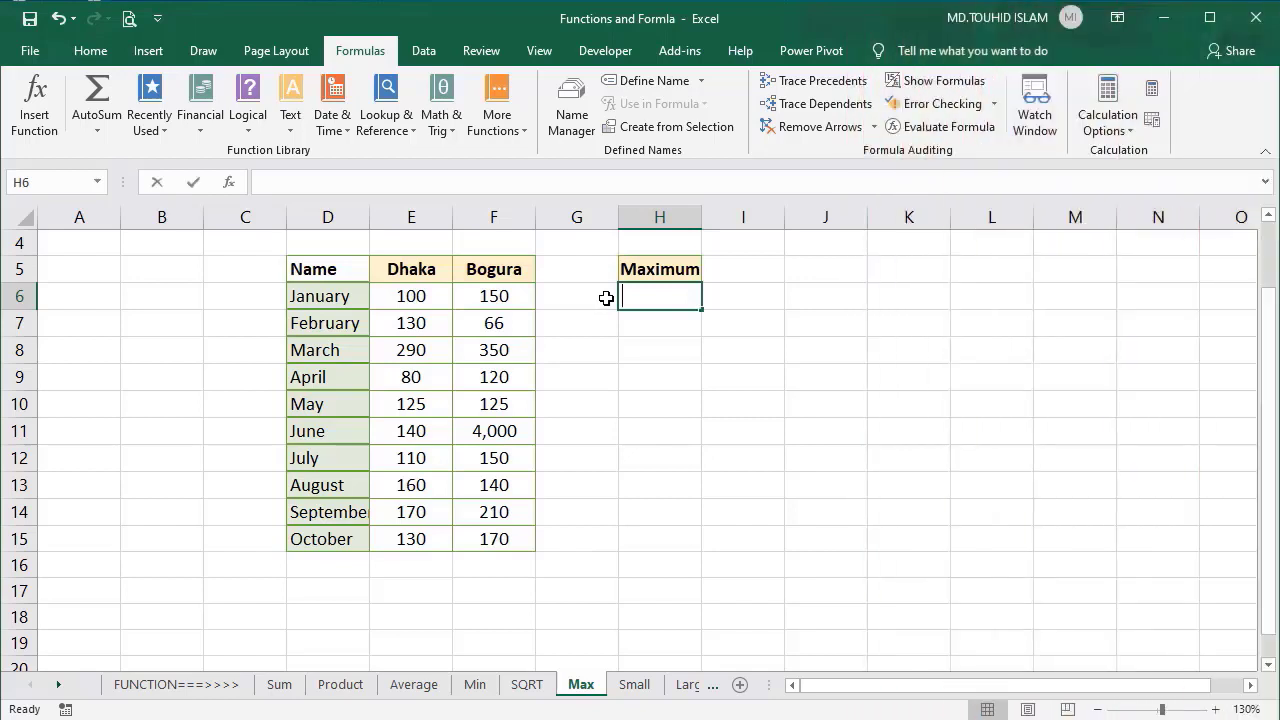
pyautogui.write('=M')
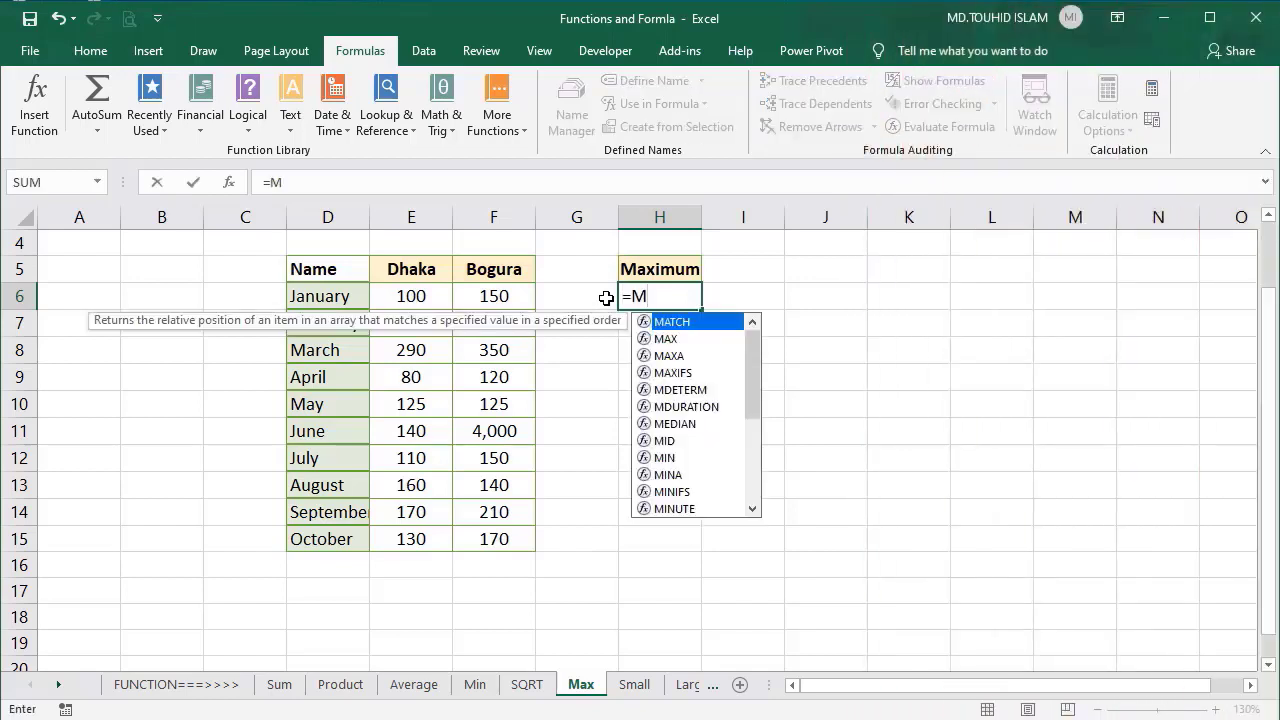
pyautogui.write('A')
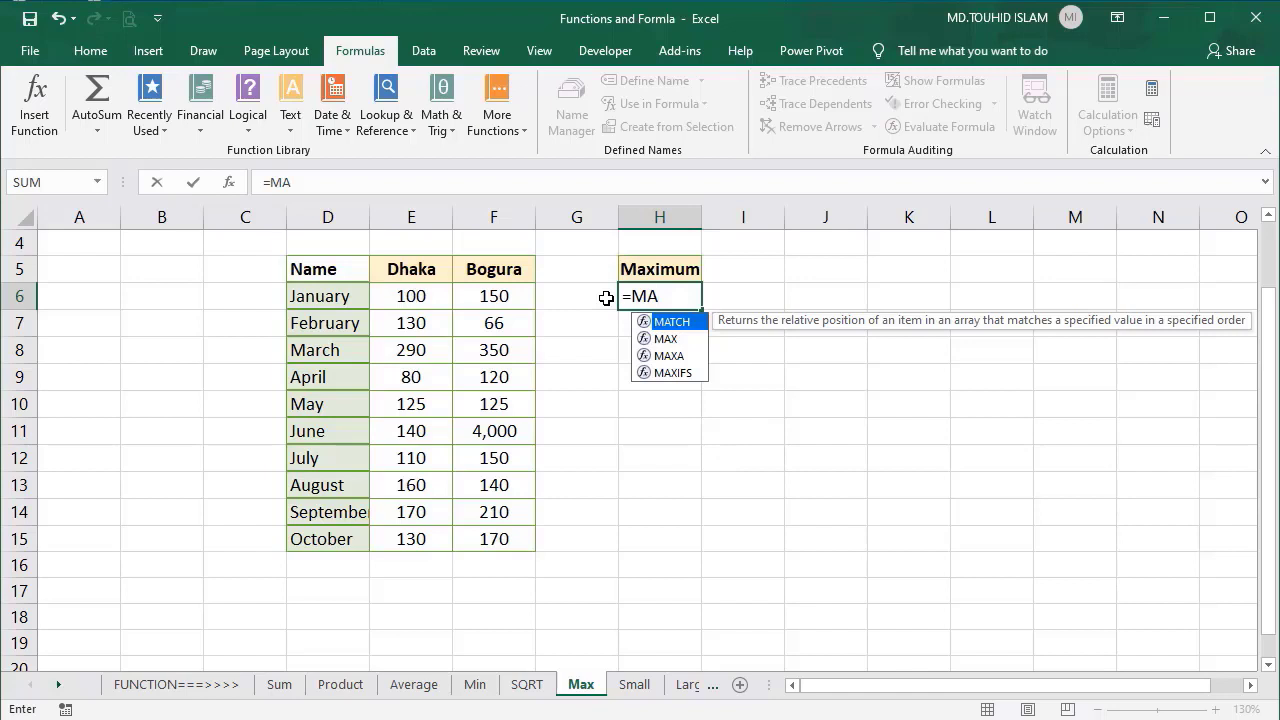
pyautogui.press('Down')
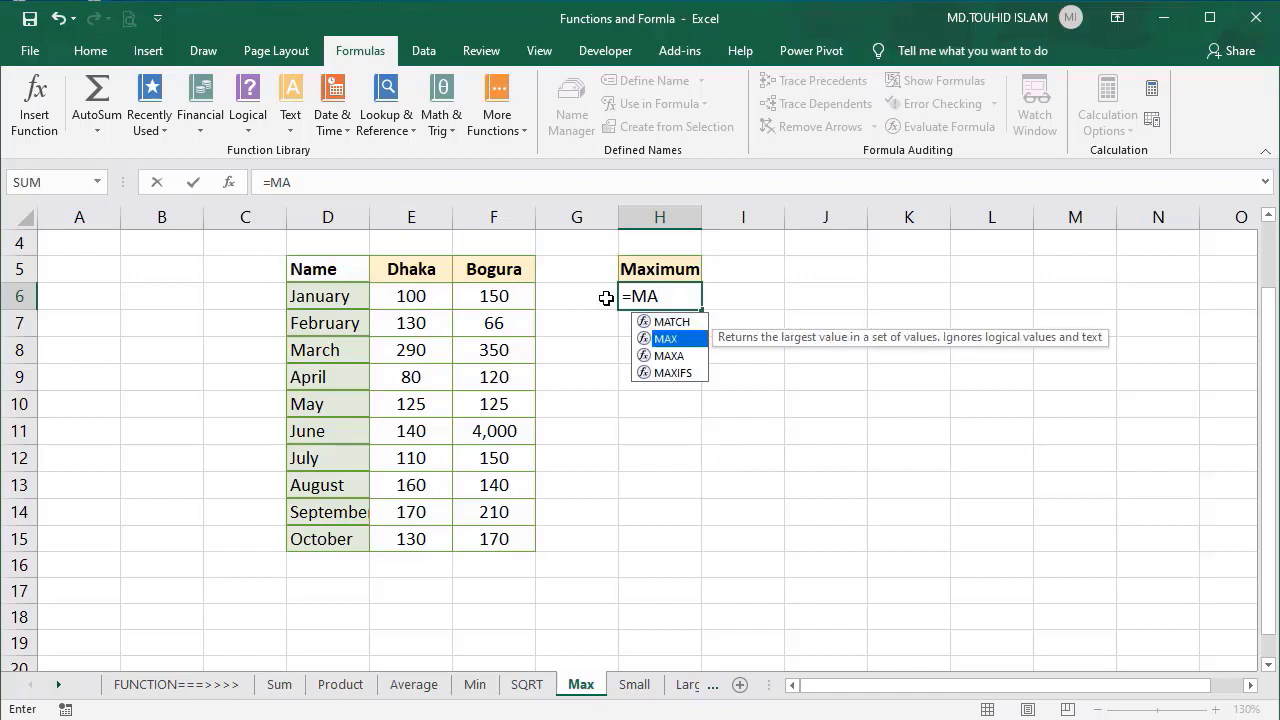
pyautogui.press('Tab')
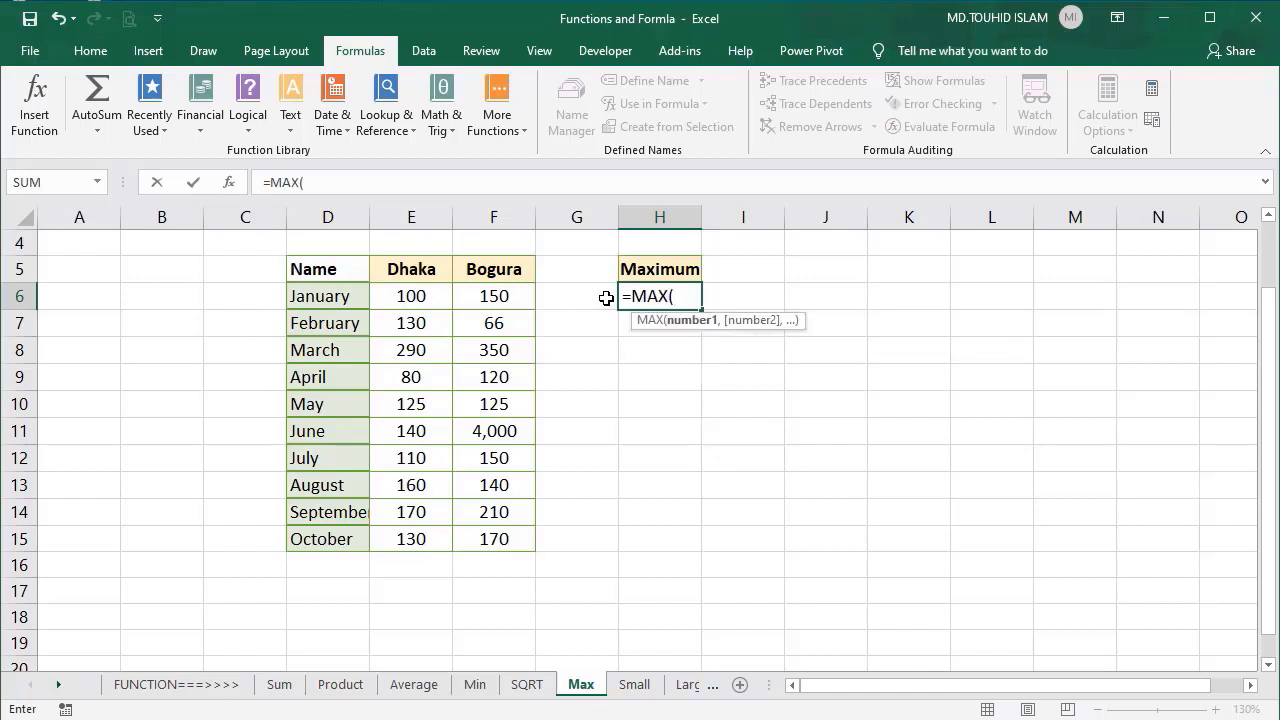
pyautogui.moveTo(500, 296); pyautogui.dragTo(493, 528)
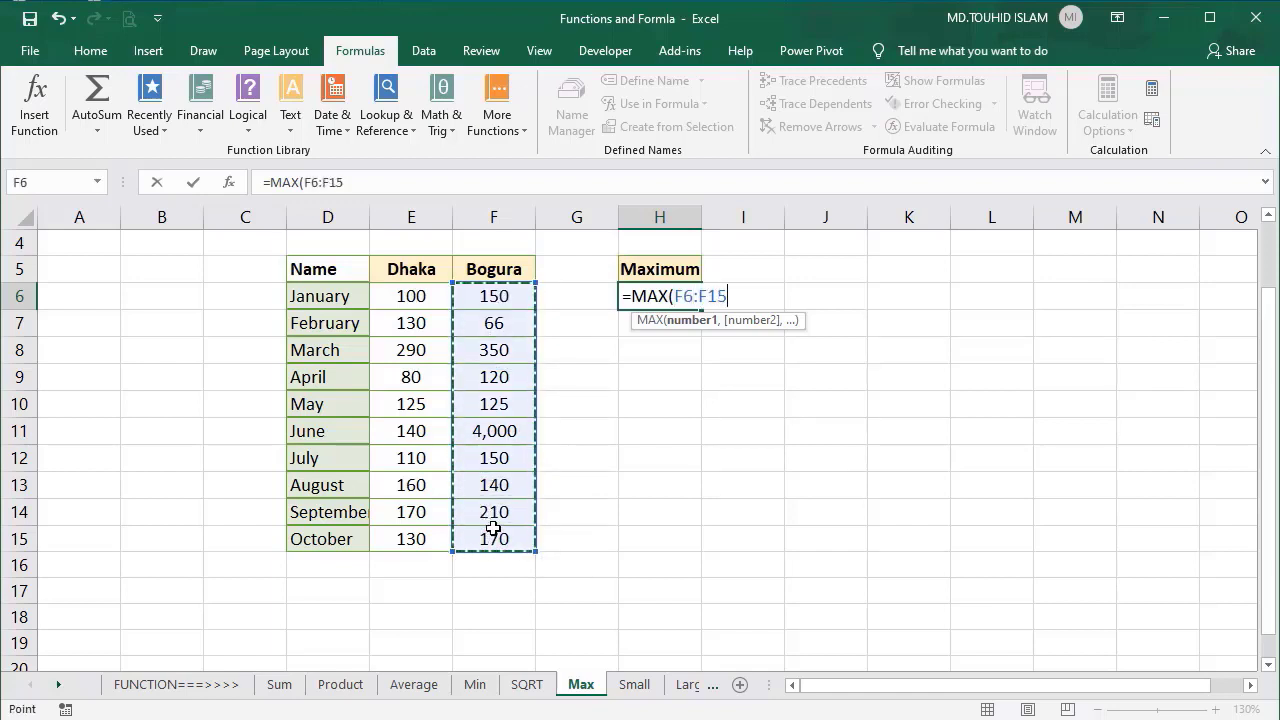
pyautogui.write(')')
pyautogui.press('Return')
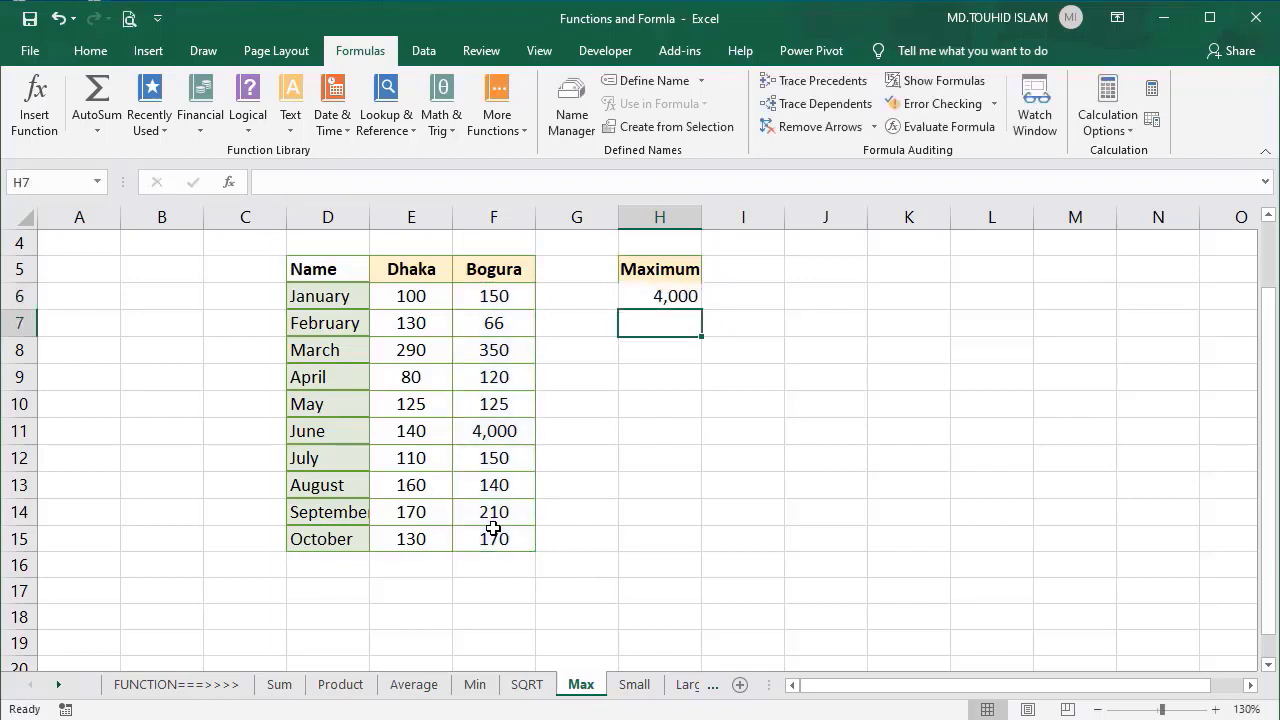
# Set Bogura's June value in F11 to 9000 and check the maximum formula in H6.
pyautogui.click(498, 440)
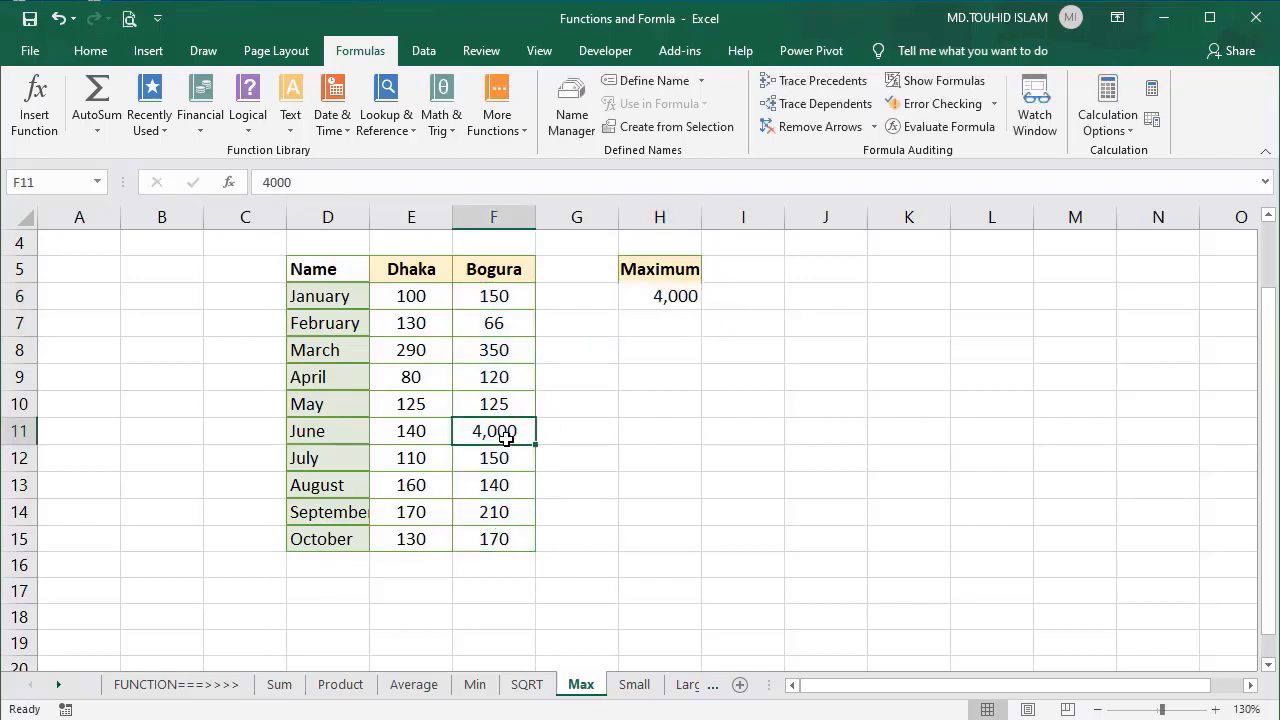
pyautogui.click(660, 305)
pyautogui.click(513, 432)
pyautogui.write('9000')
pyautogui.press('Return')
pyautogui.click(666, 300)
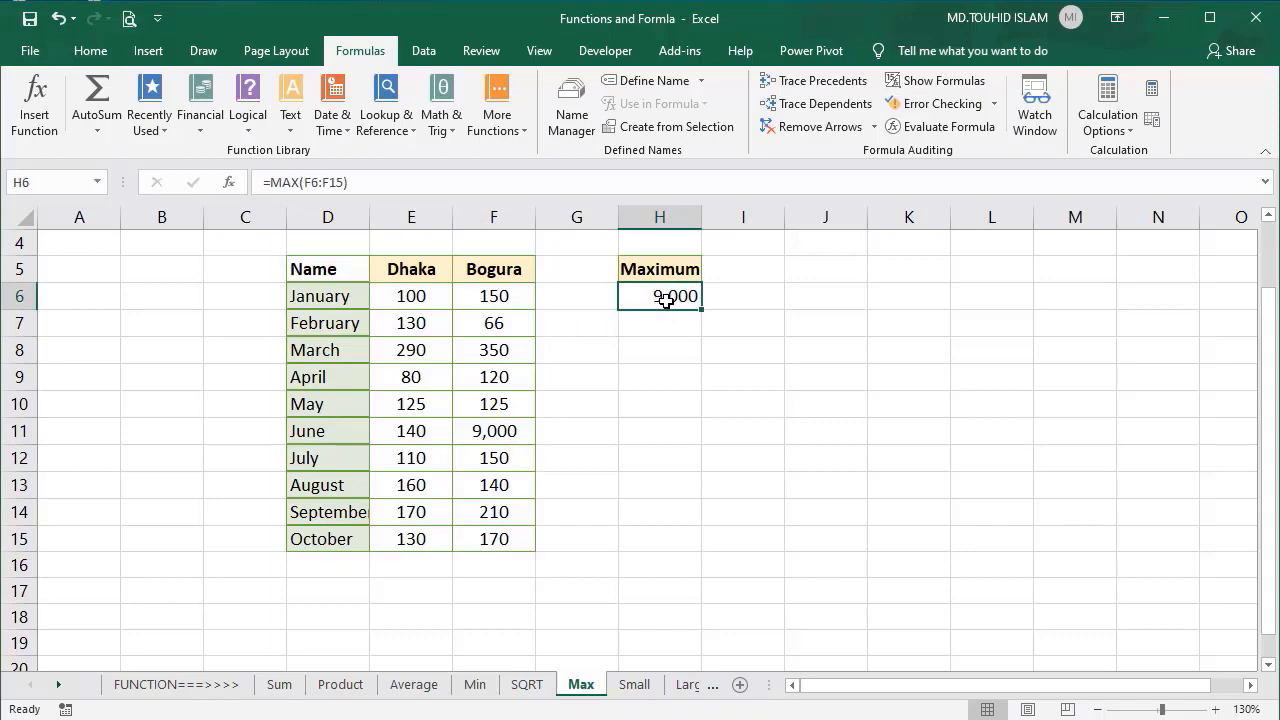
# On the SQRT sheet, clear F7, re-enter =SQRT(E7) for the square root of the number, and check both cells.
pyautogui.click(527, 684)
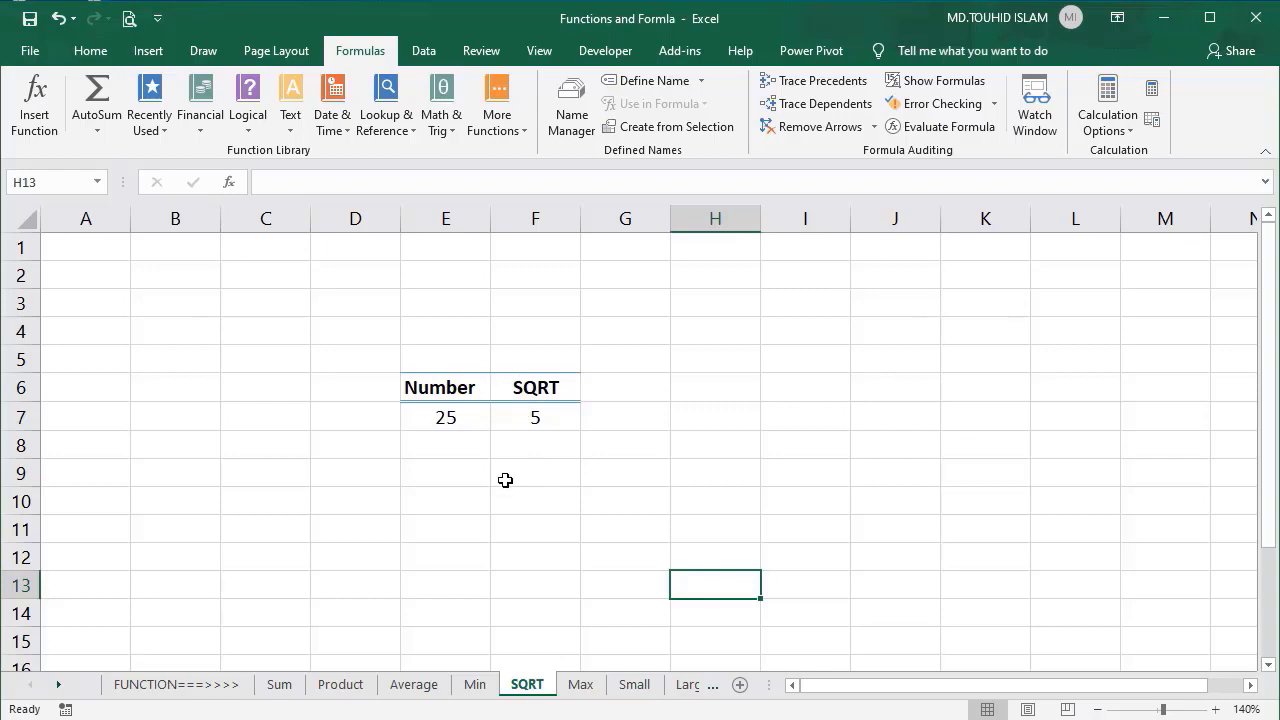
pyautogui.click(507, 423)
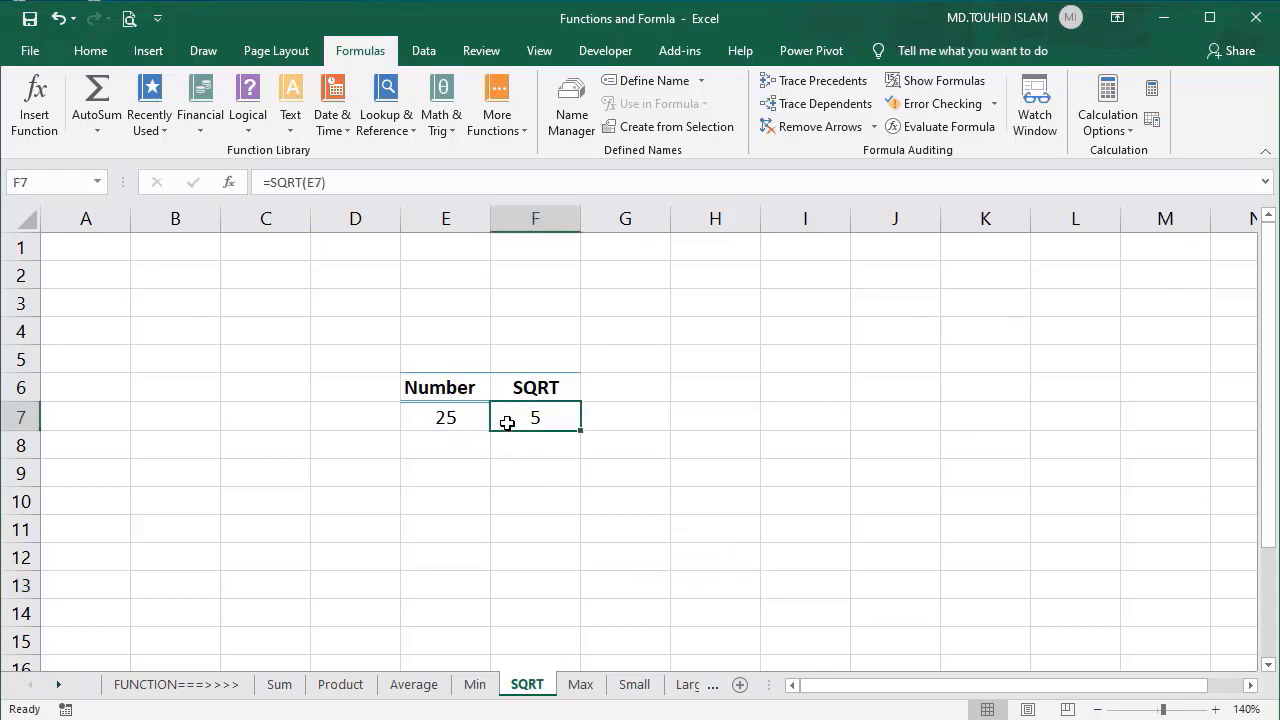
pyautogui.press('Delete')
pyautogui.write('=')
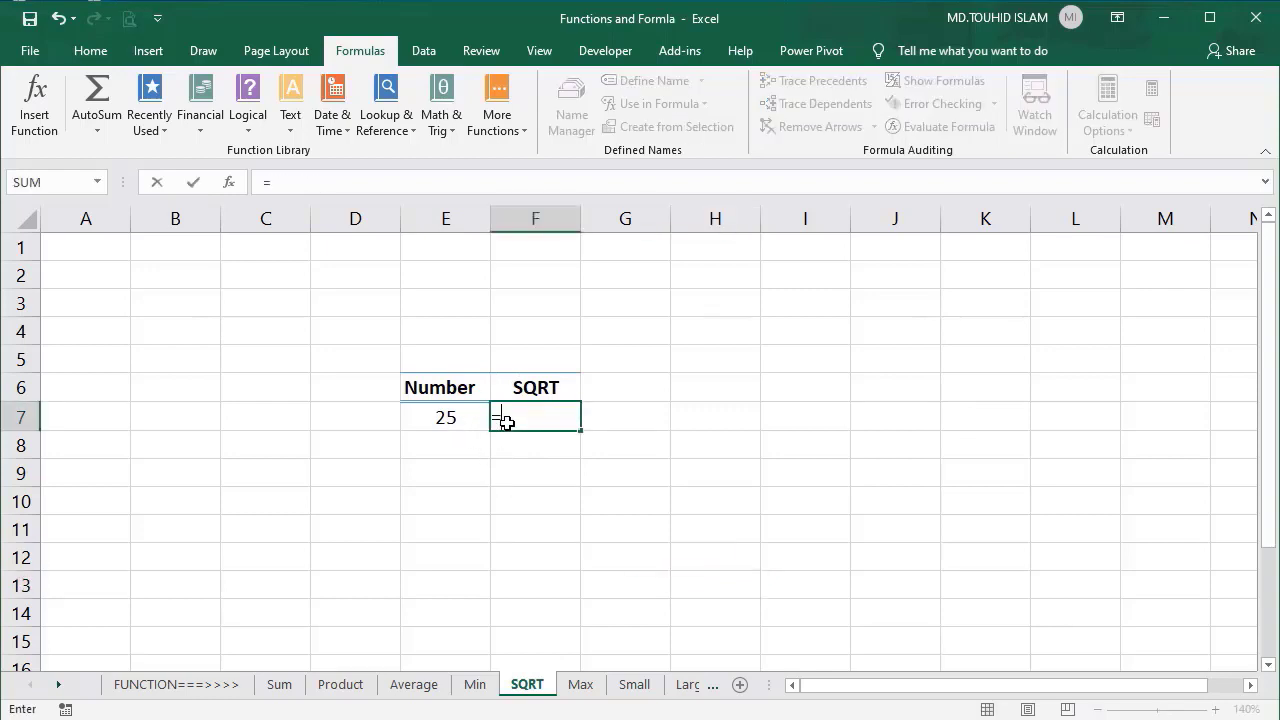
pyautogui.write('SQ')
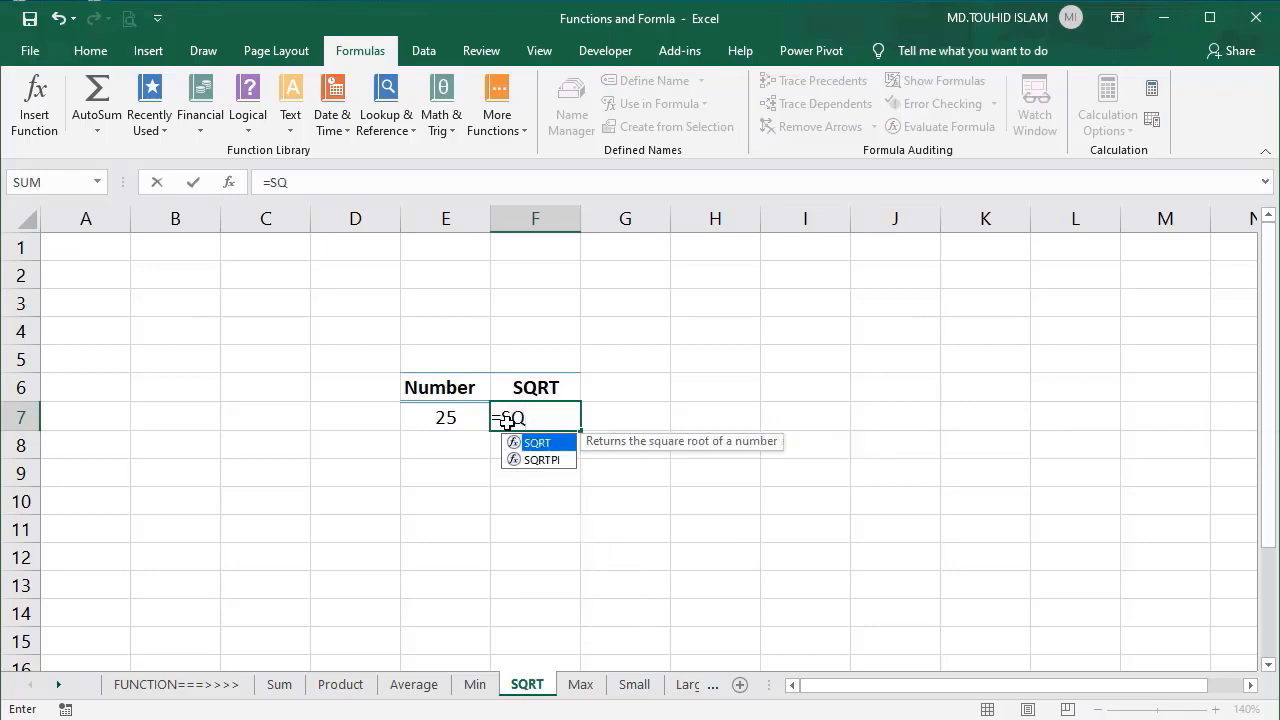
pyautogui.press('Tab')
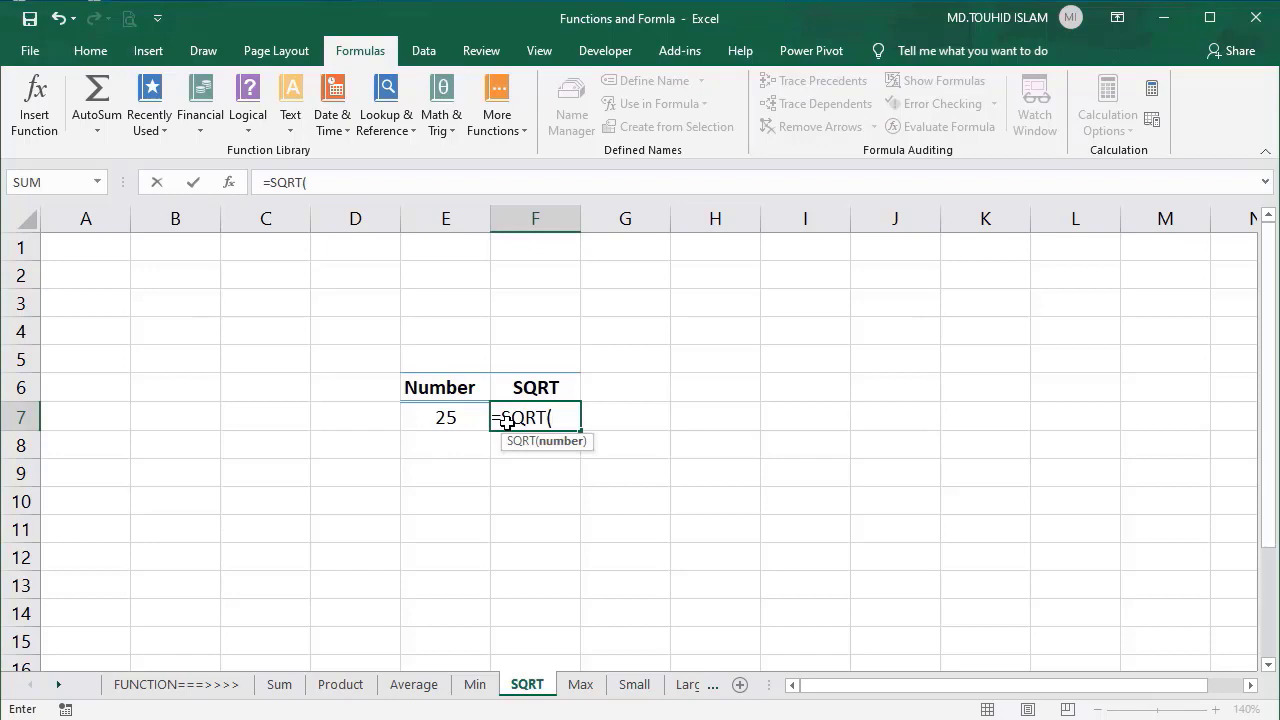
pyautogui.click(438, 425)
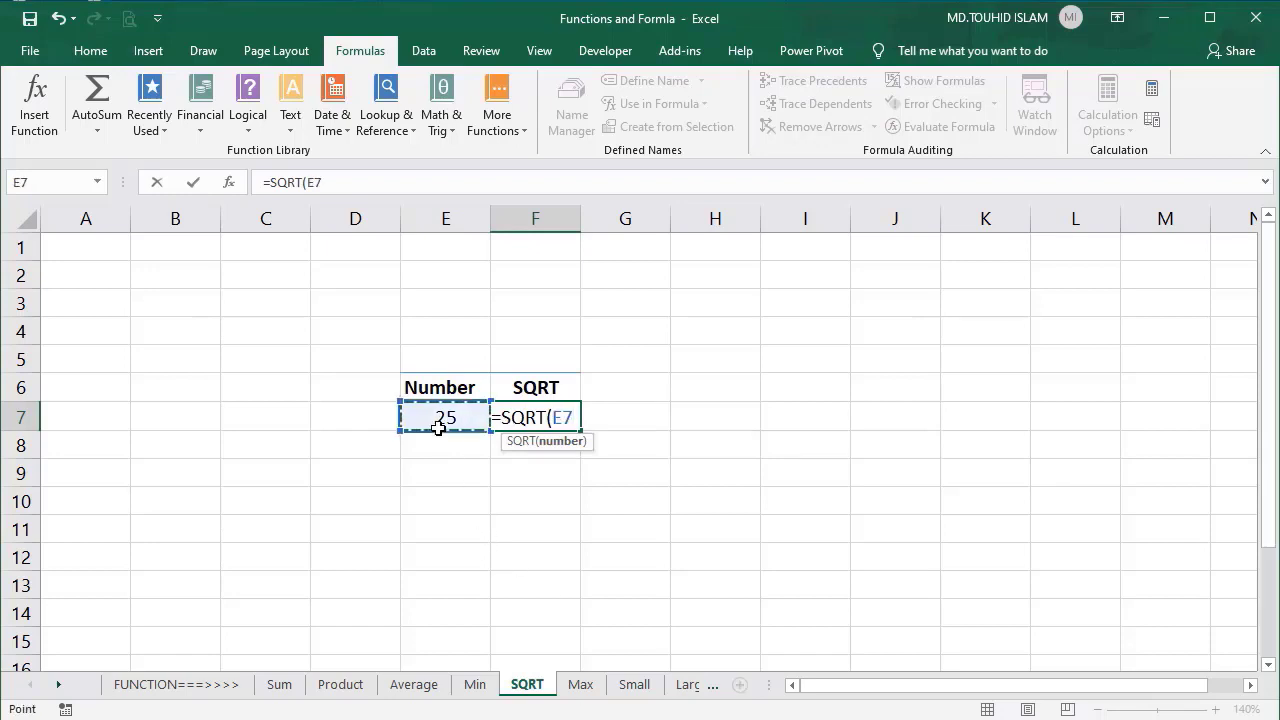
pyautogui.write(')')
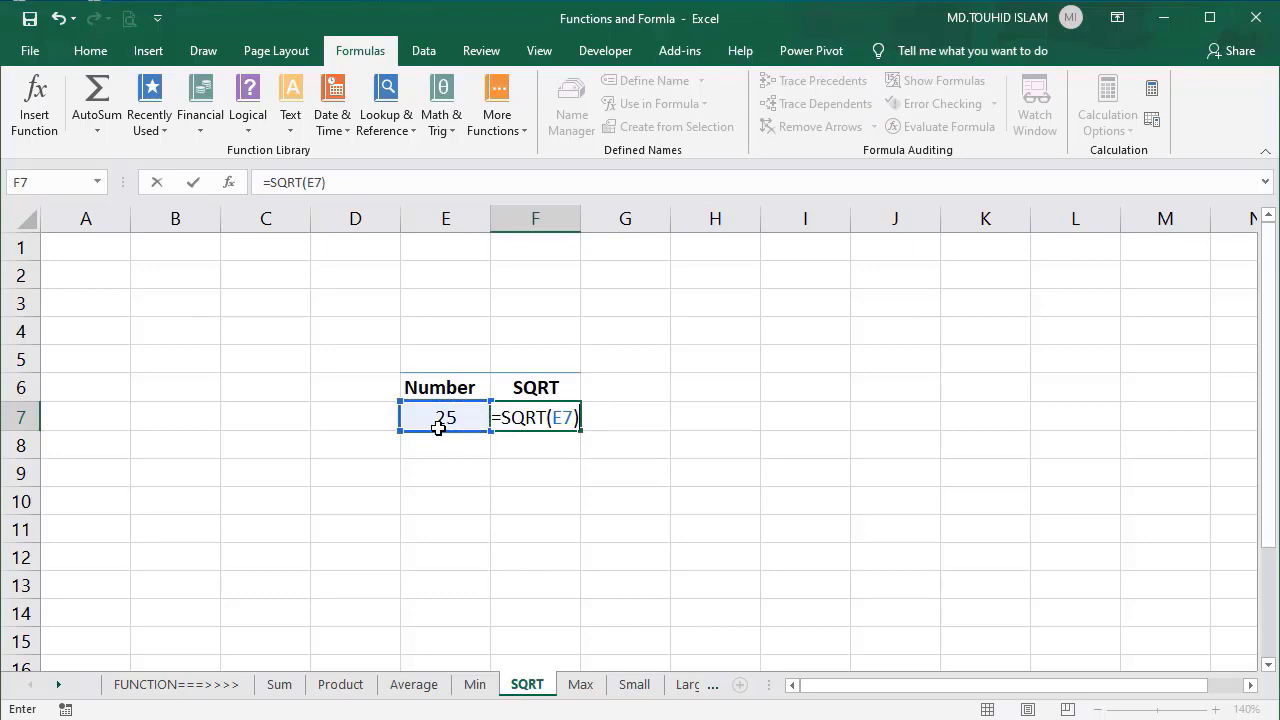
pyautogui.press('Return')
pyautogui.click(537, 417)
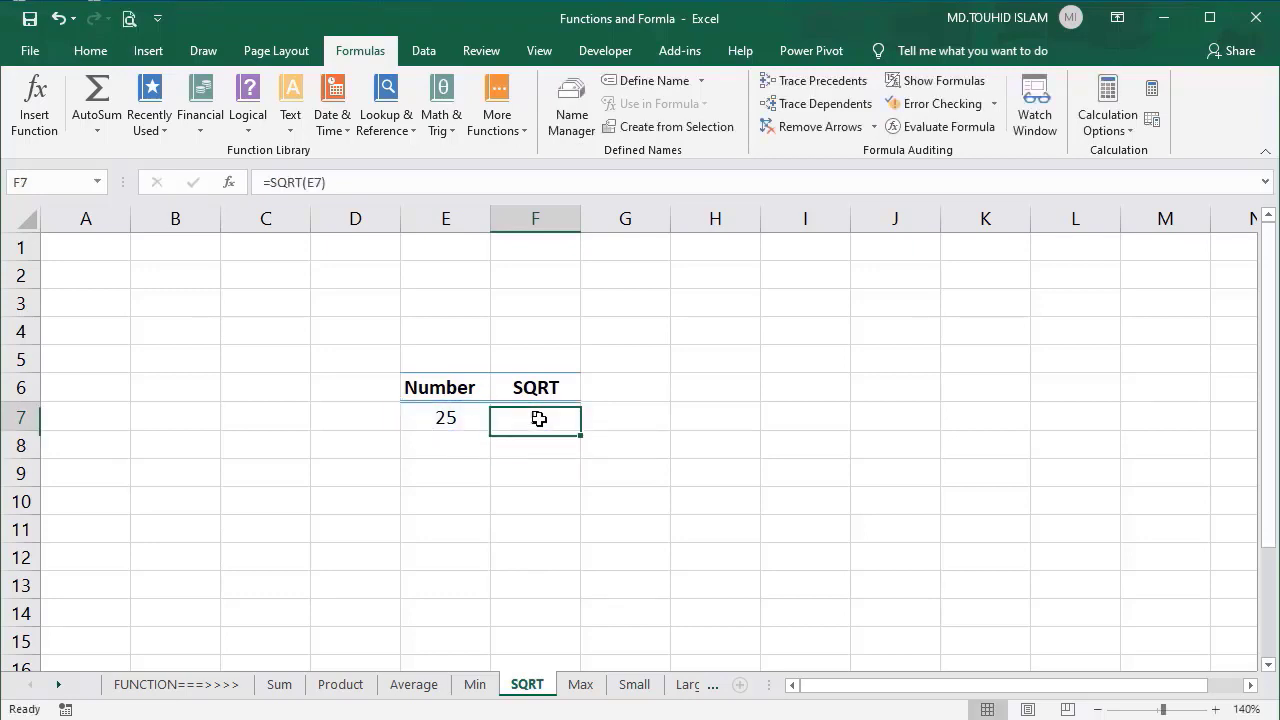
pyautogui.click(443, 418)
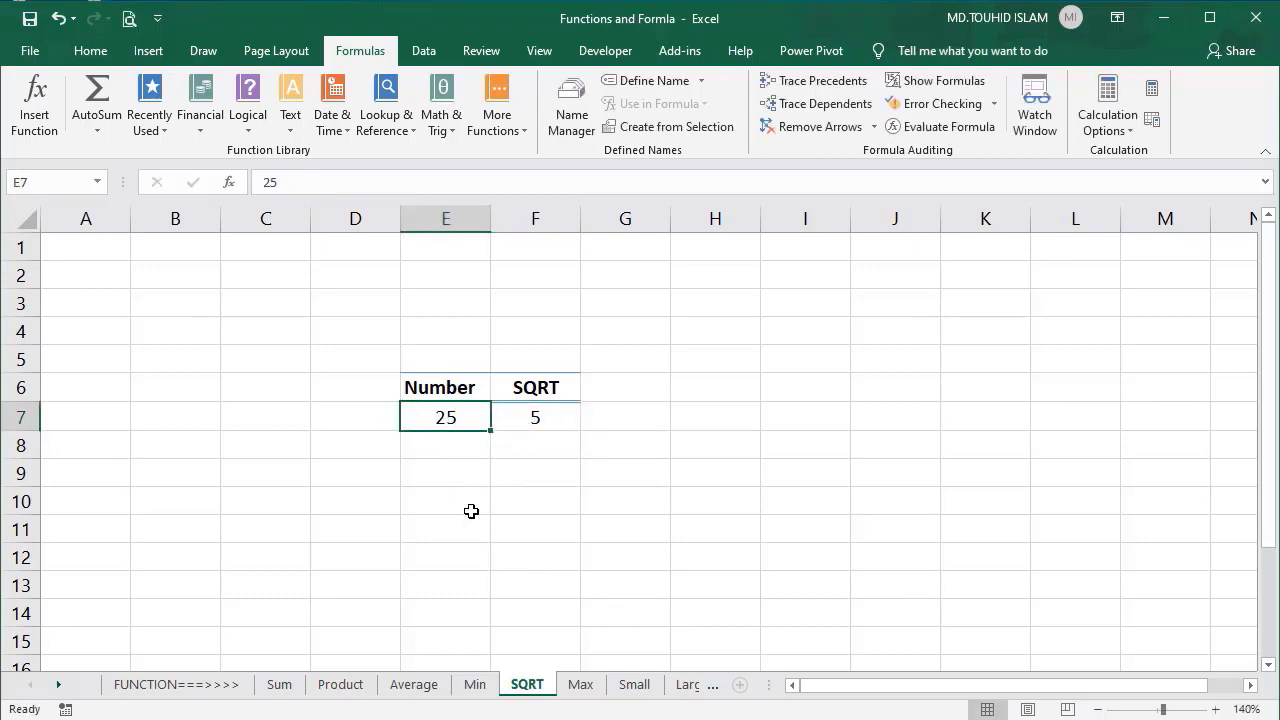
# Set the number in E7 to 144 and check the square root formula in F7.
pyautogui.write('144')
pyautogui.press('Return')
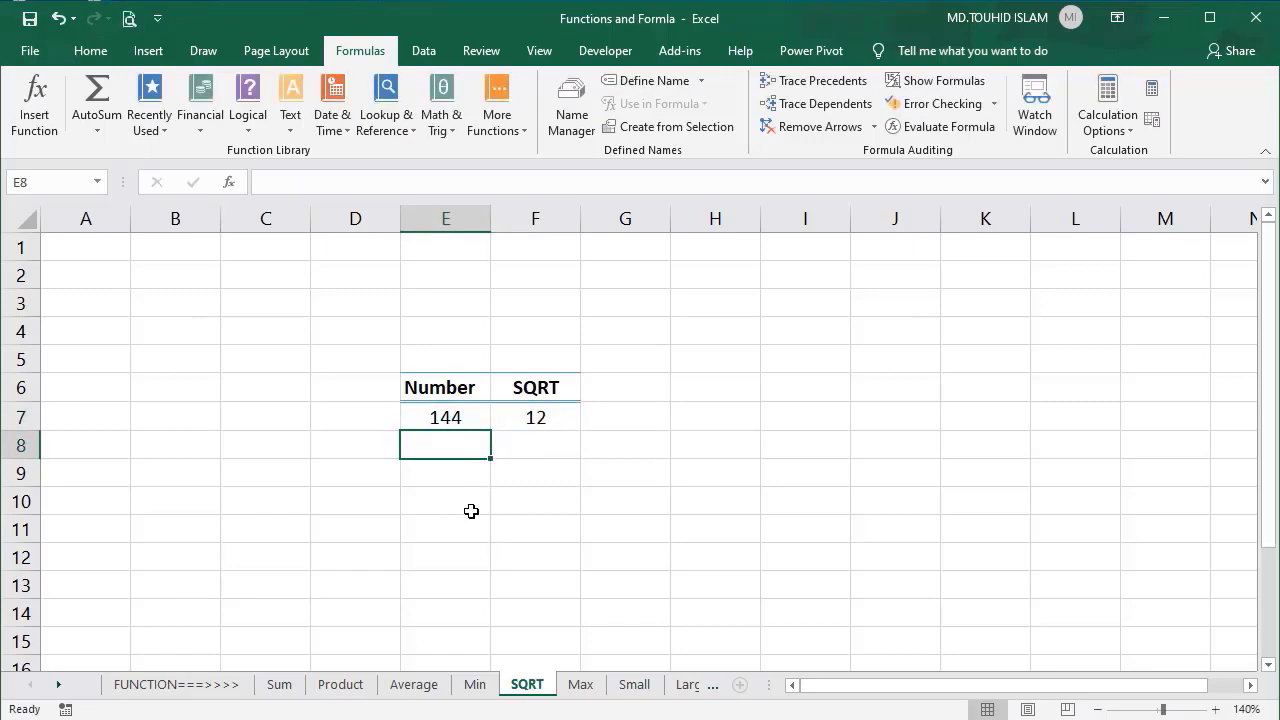
pyautogui.click(535, 422)
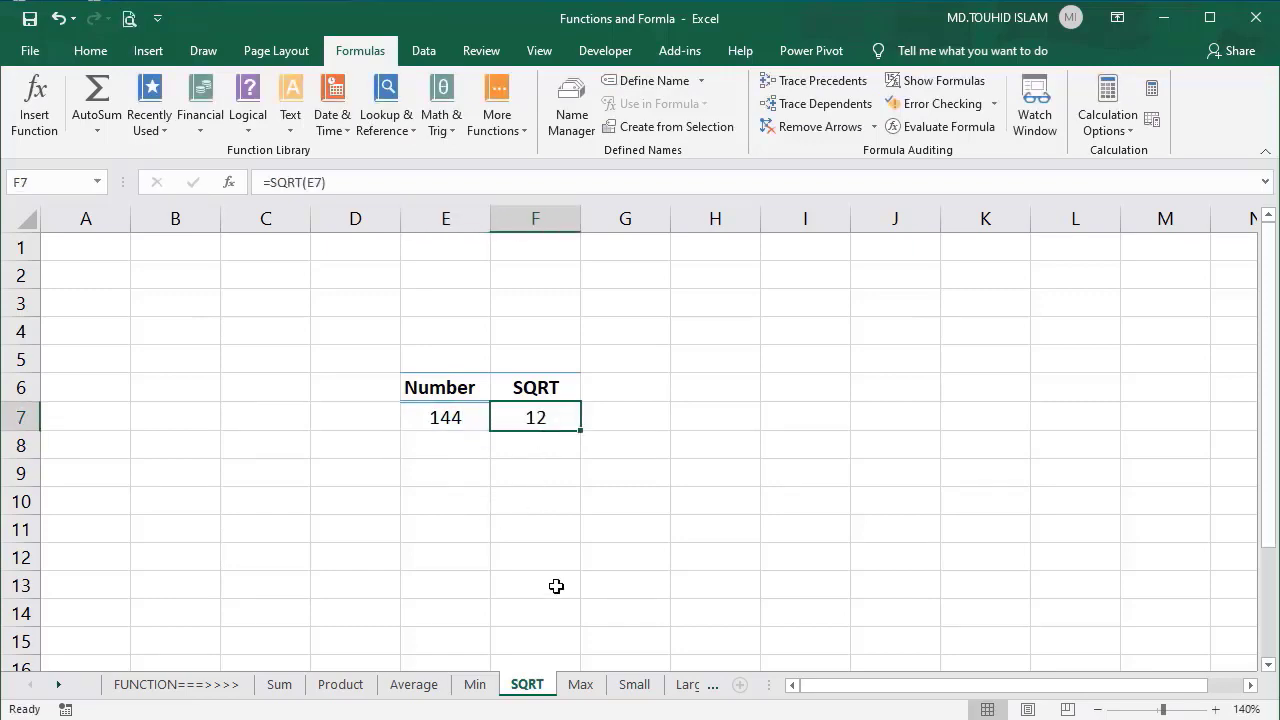
# Set the number in E7 to 169 and check the square root formula in F7.
pyautogui.click(457, 427)
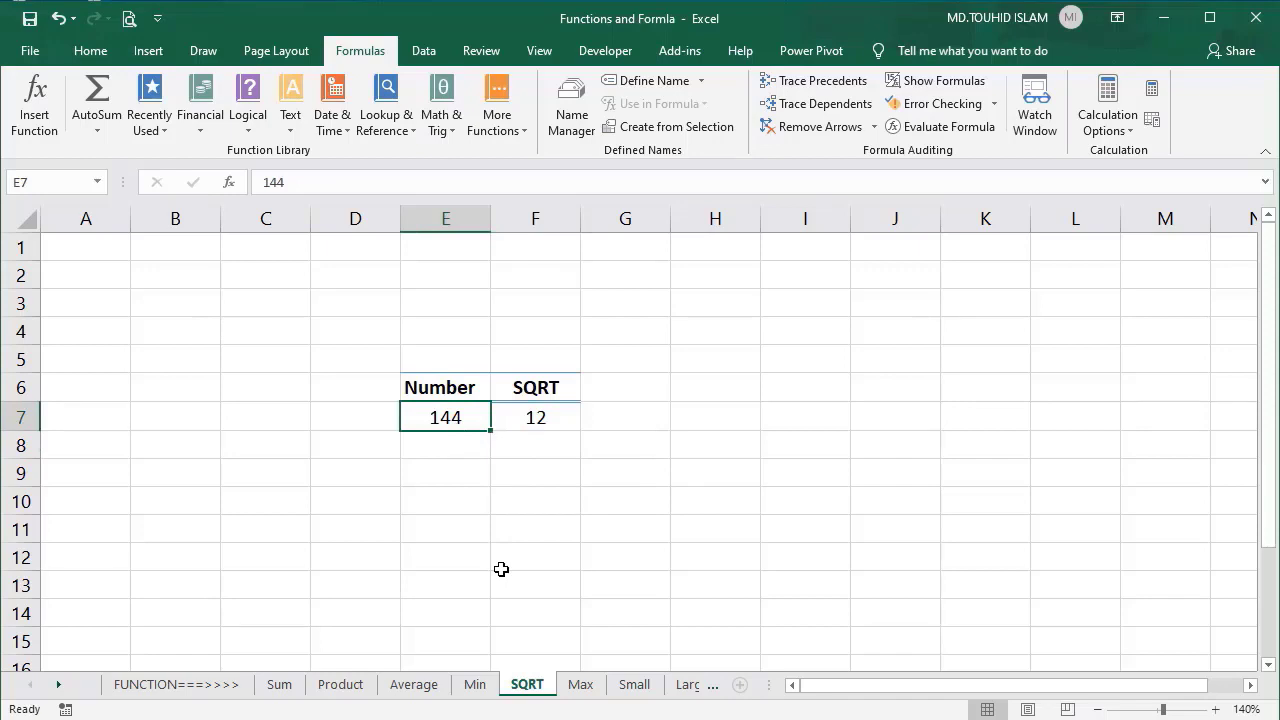
pyautogui.write('169')
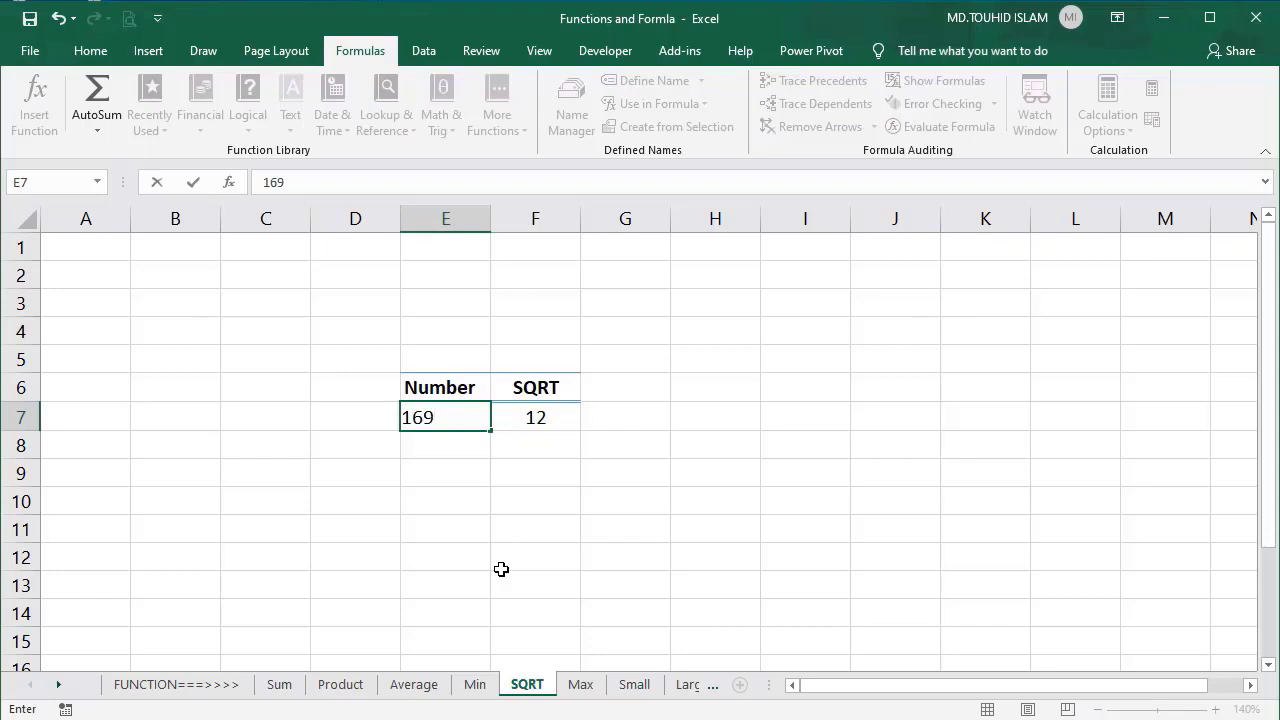
pyautogui.press('Return')
pyautogui.click(535, 420)
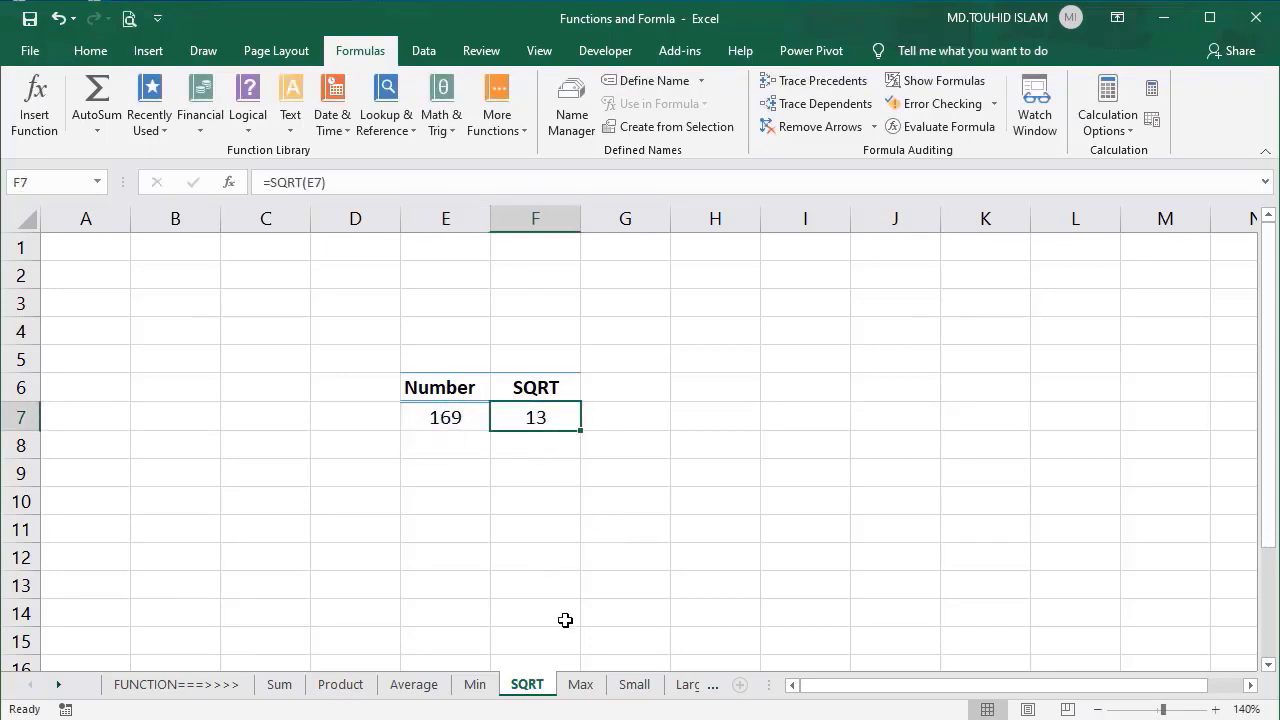
# On the Small sheet, enter =SMALL(E5:E14,1) in G5 to find the smallest Bogura value.
pyautogui.click(624, 685)
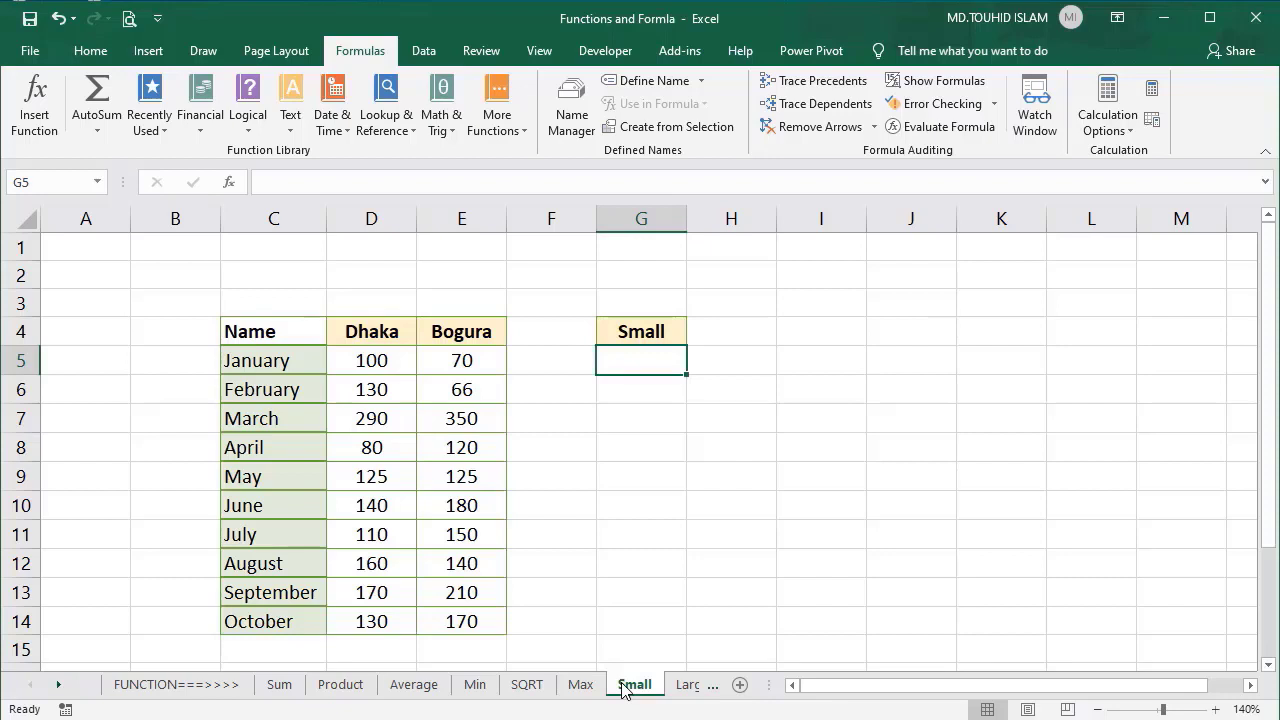
pyautogui.write('=SM')
pyautogui.press('Tab')
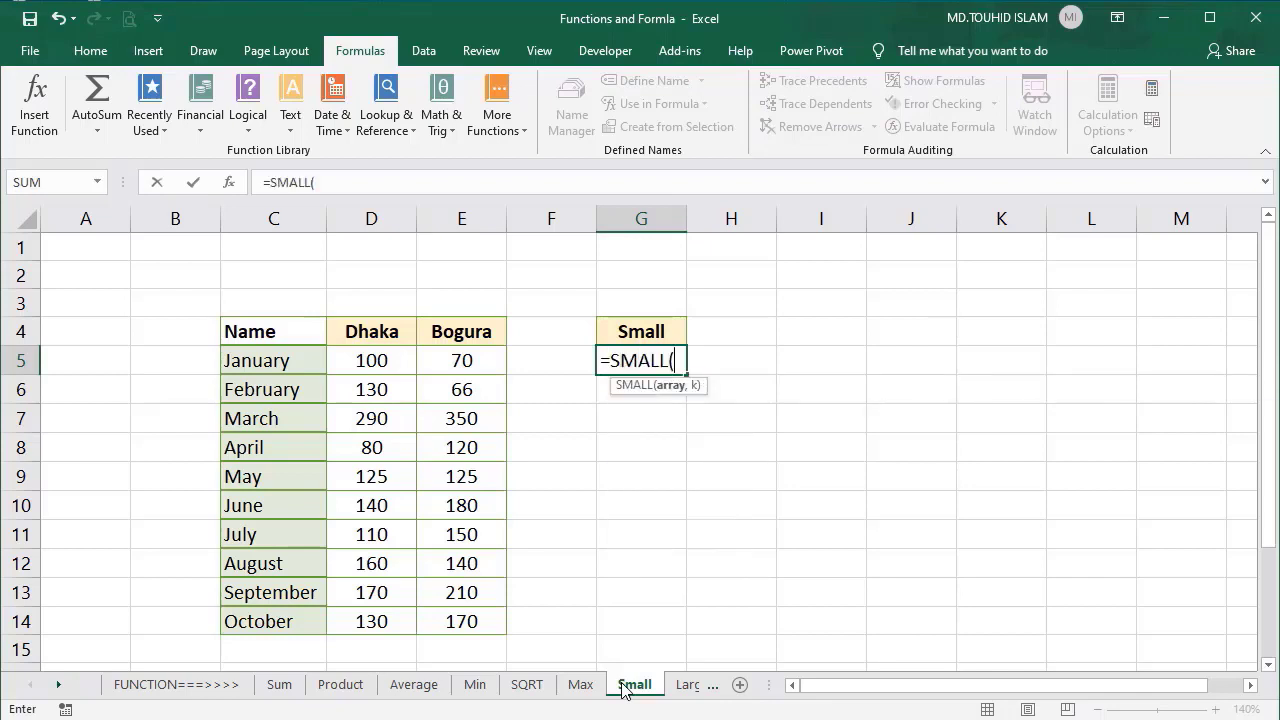
pyautogui.moveTo(472, 361); pyautogui.dragTo(455, 612)
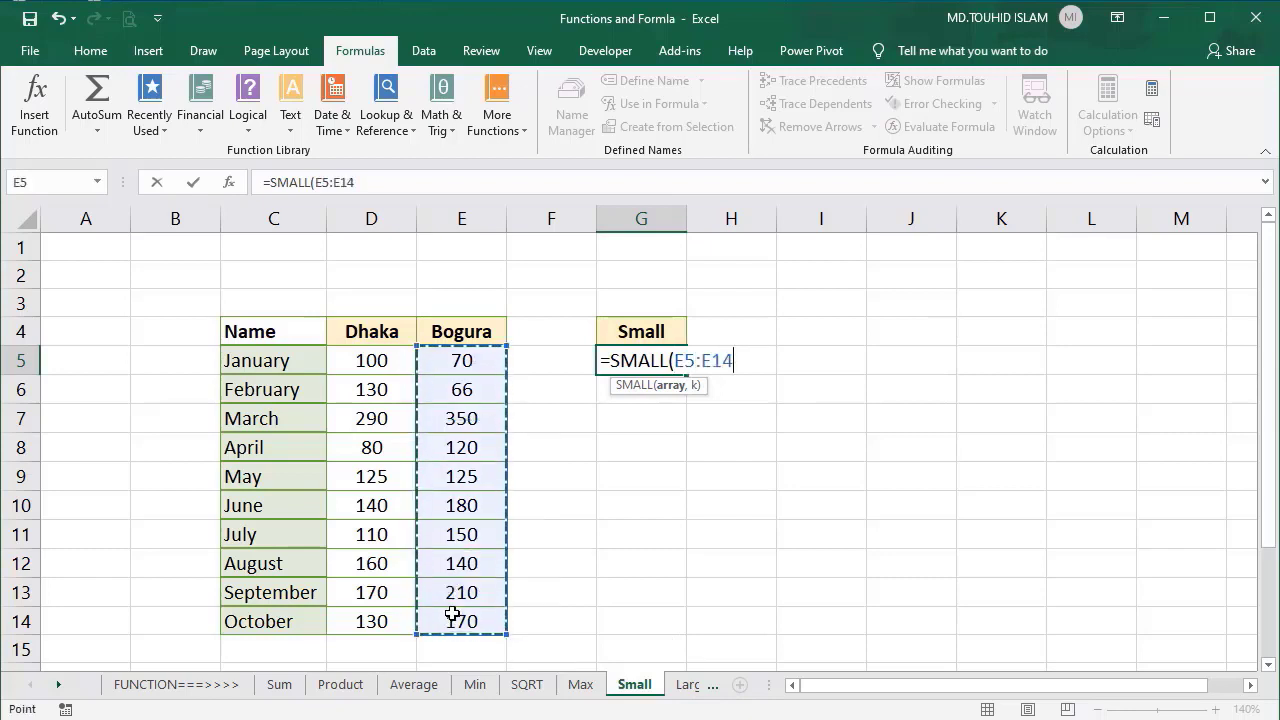
pyautogui.write(',')
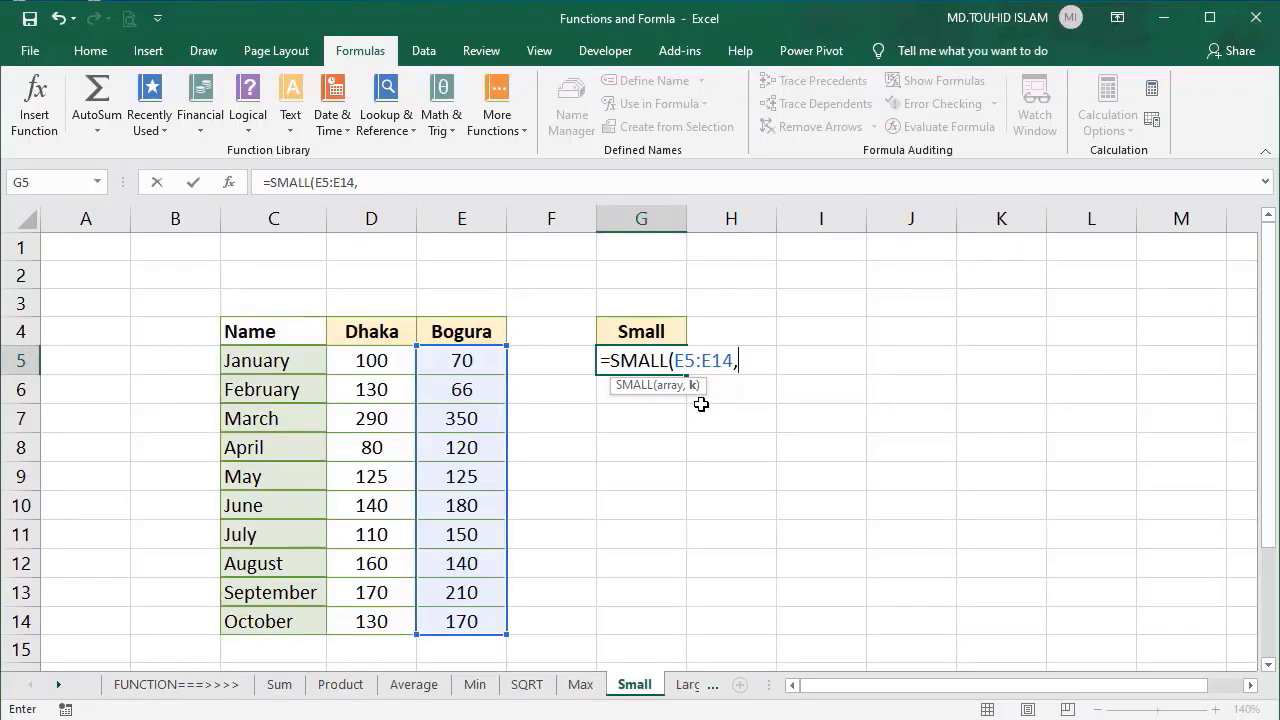
pyautogui.write('1)')
pyautogui.hotkey('ctrl', 'Return')
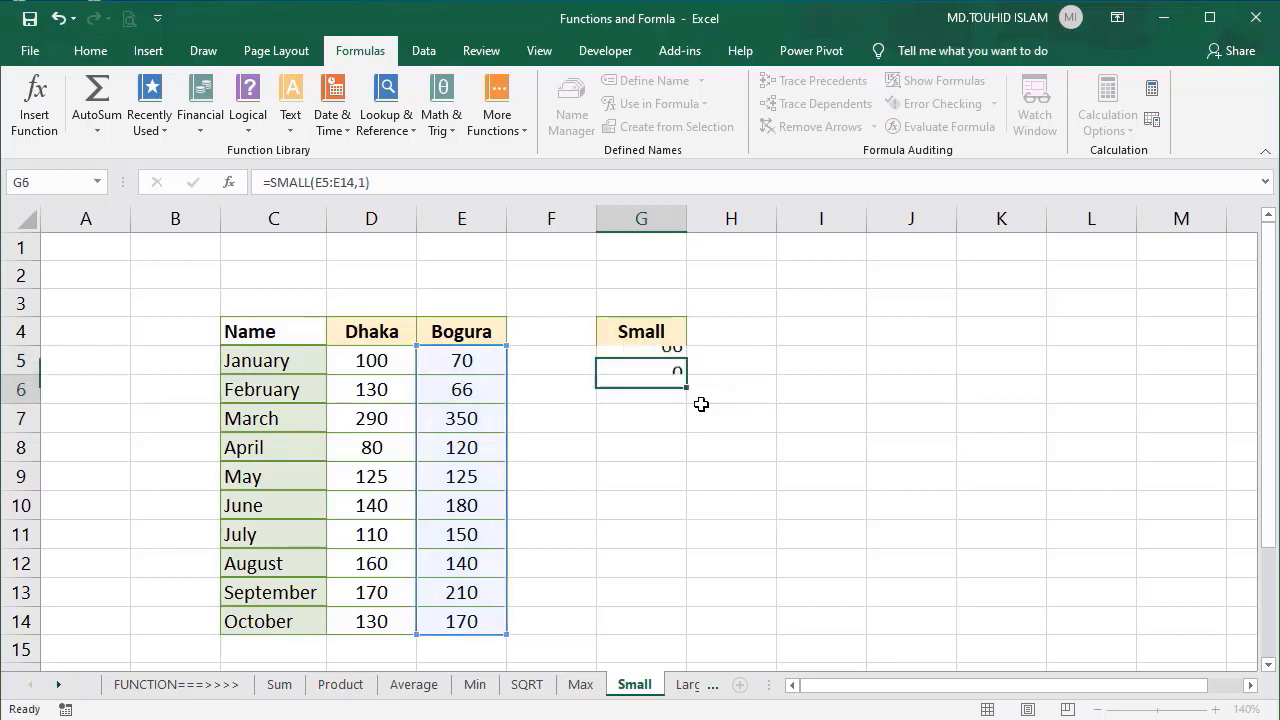
pyautogui.press('Return')
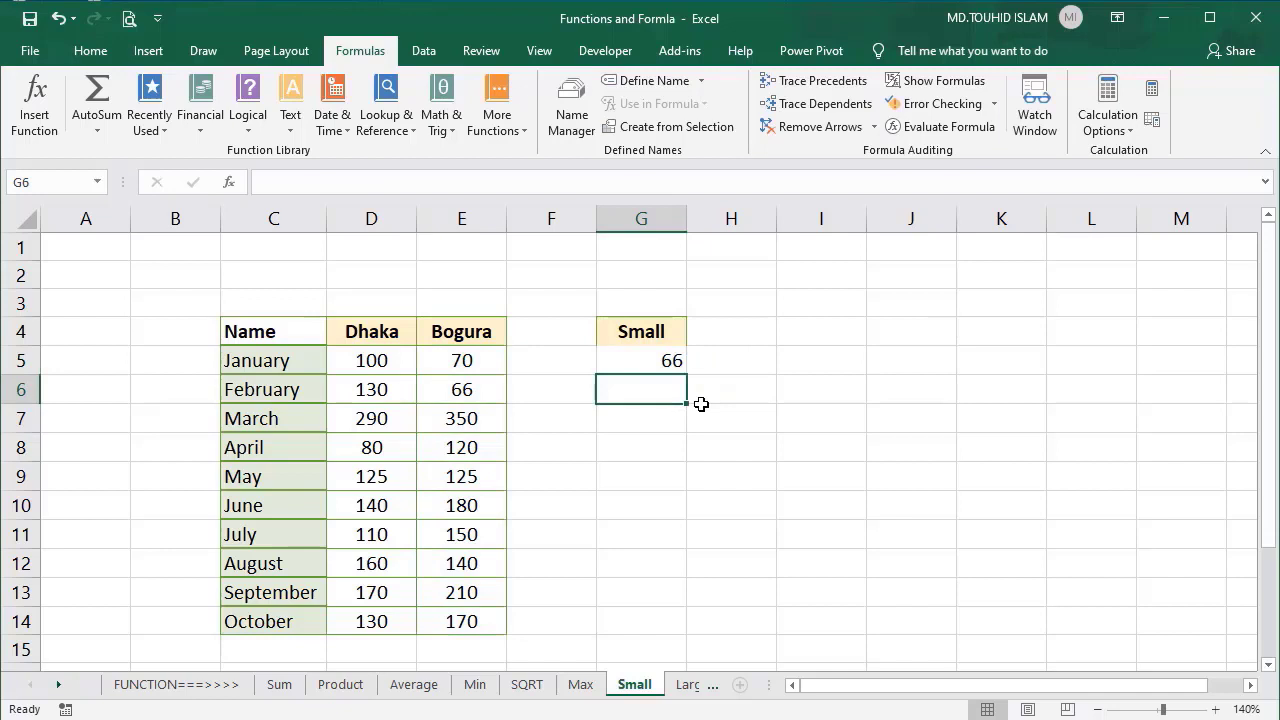
# Set Bogura's February value in E6 to 1 and its March value in E7 to 3, checking the SMALL formula in between.
pyautogui.click(490, 389)
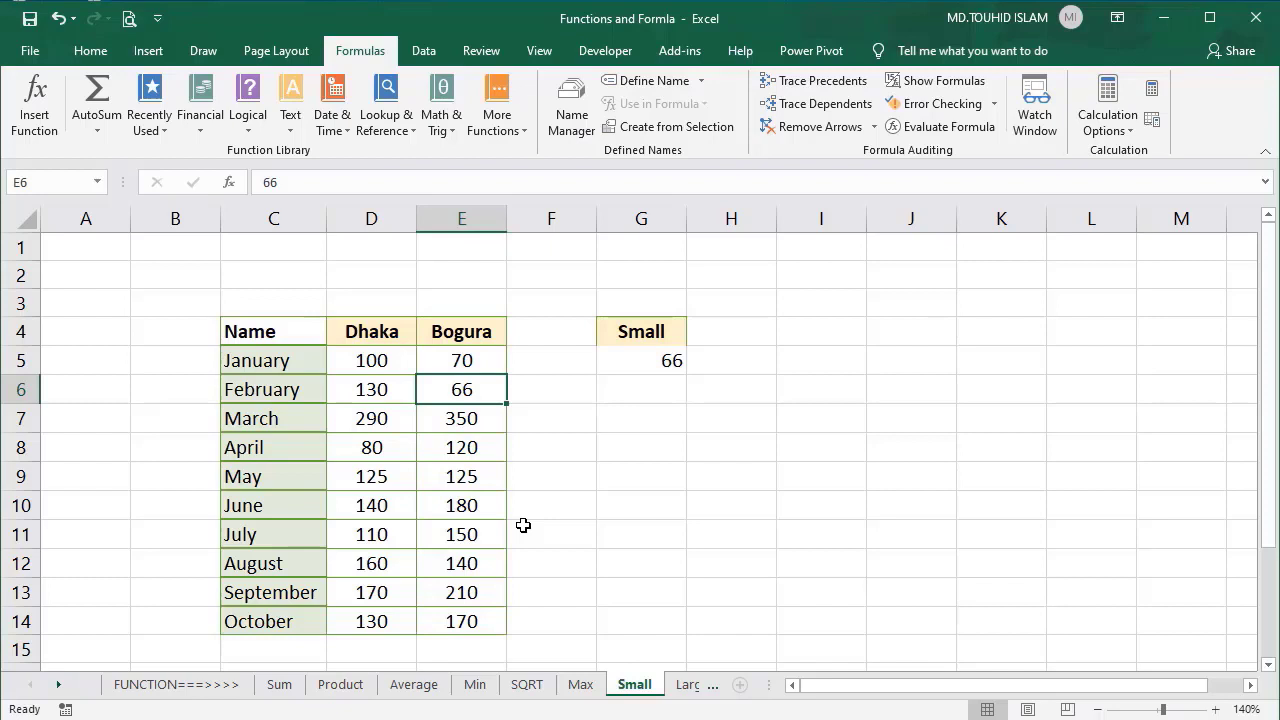
pyautogui.write('1')
pyautogui.press('Return')
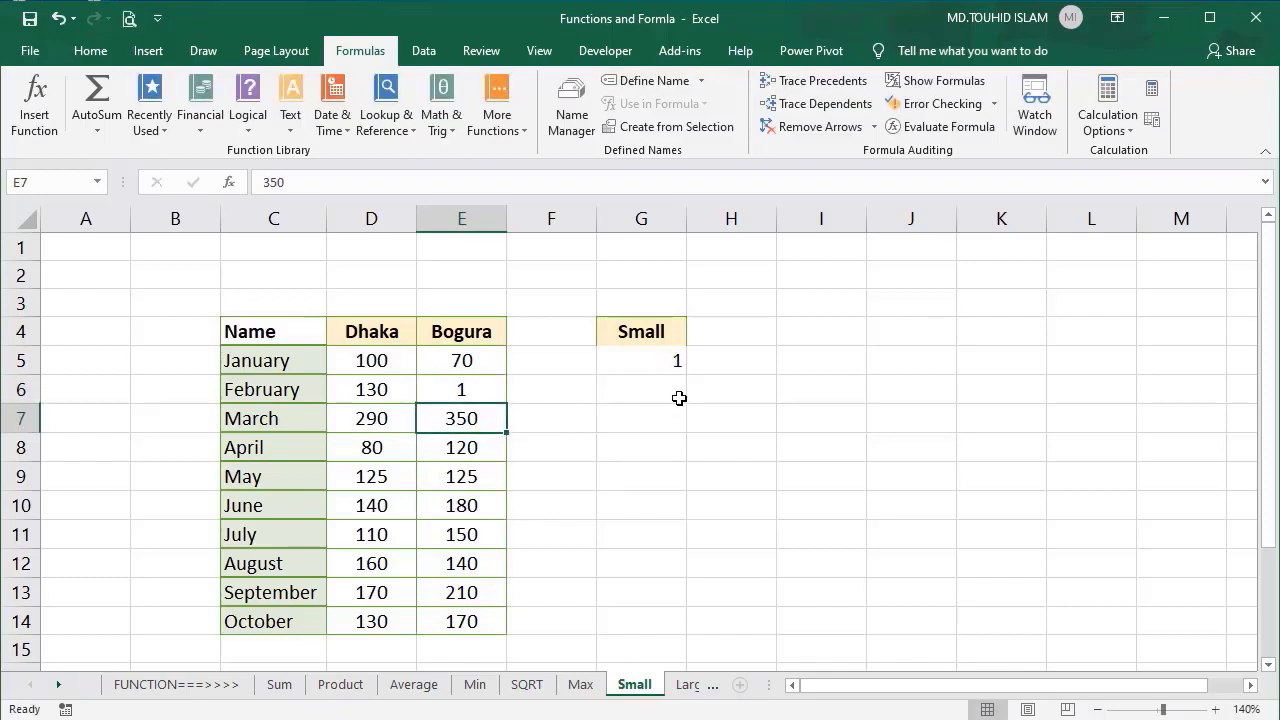
pyautogui.click(668, 364)
pyautogui.click(470, 414)
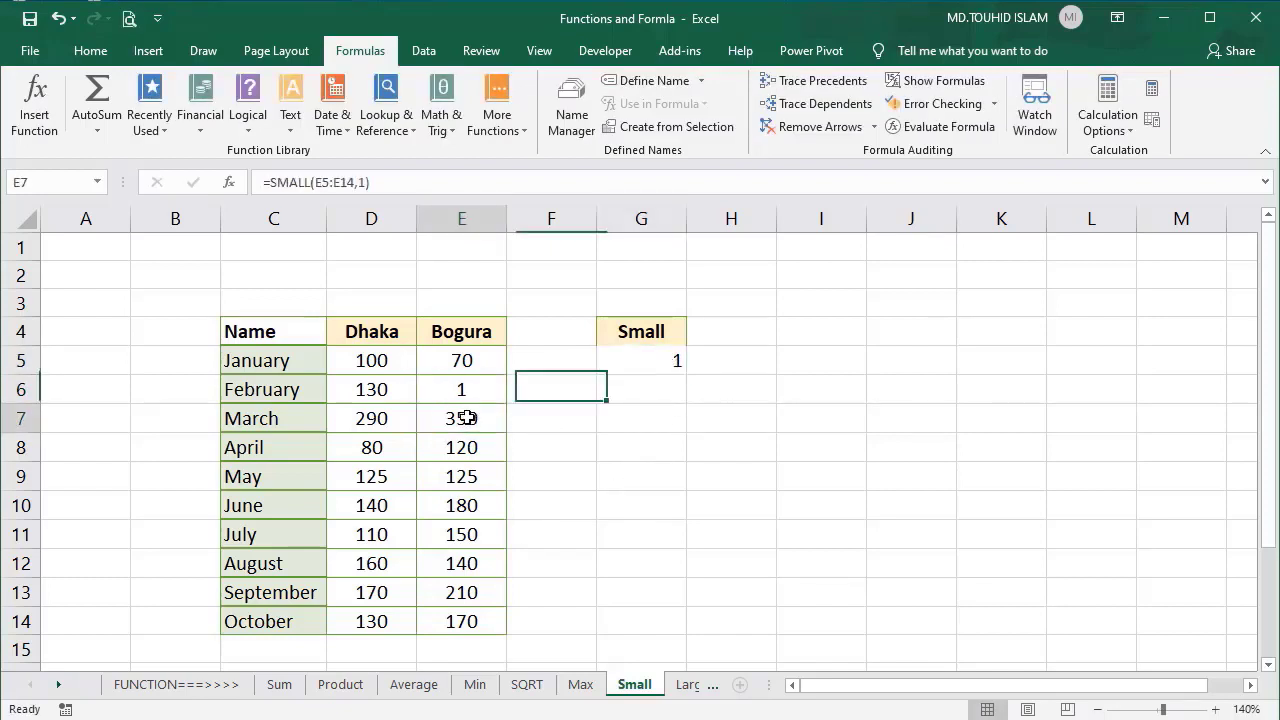
pyautogui.write('3')
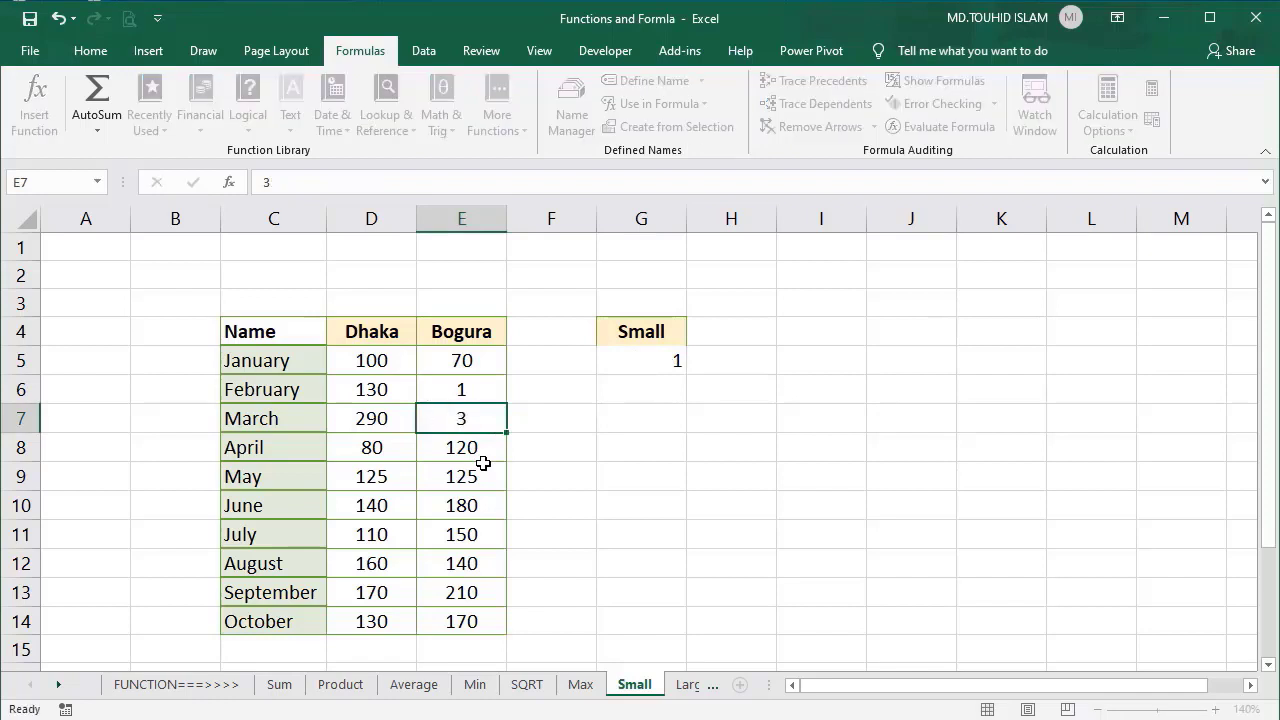
pyautogui.press('Return')
# Change the k argument of the SMALL formula in G5 to 2 to return the second-smallest Bogura value.
pyautogui.click(643, 367)
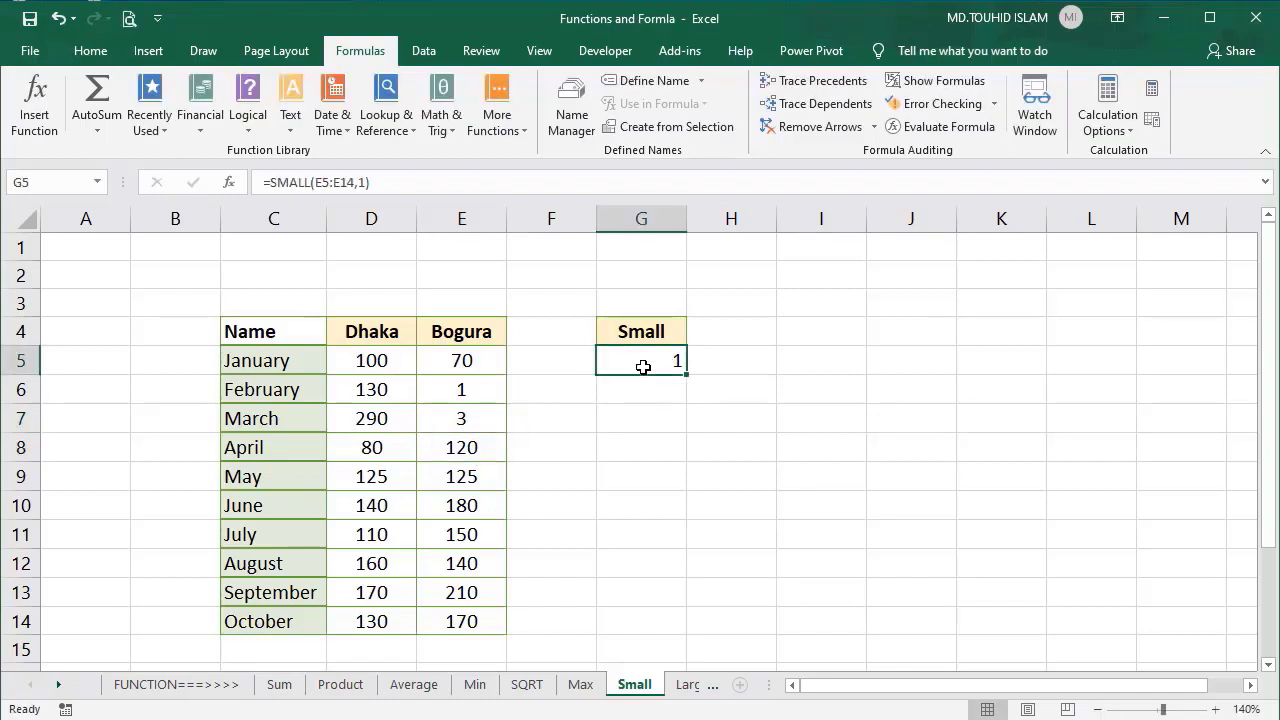
pyautogui.press('F2')
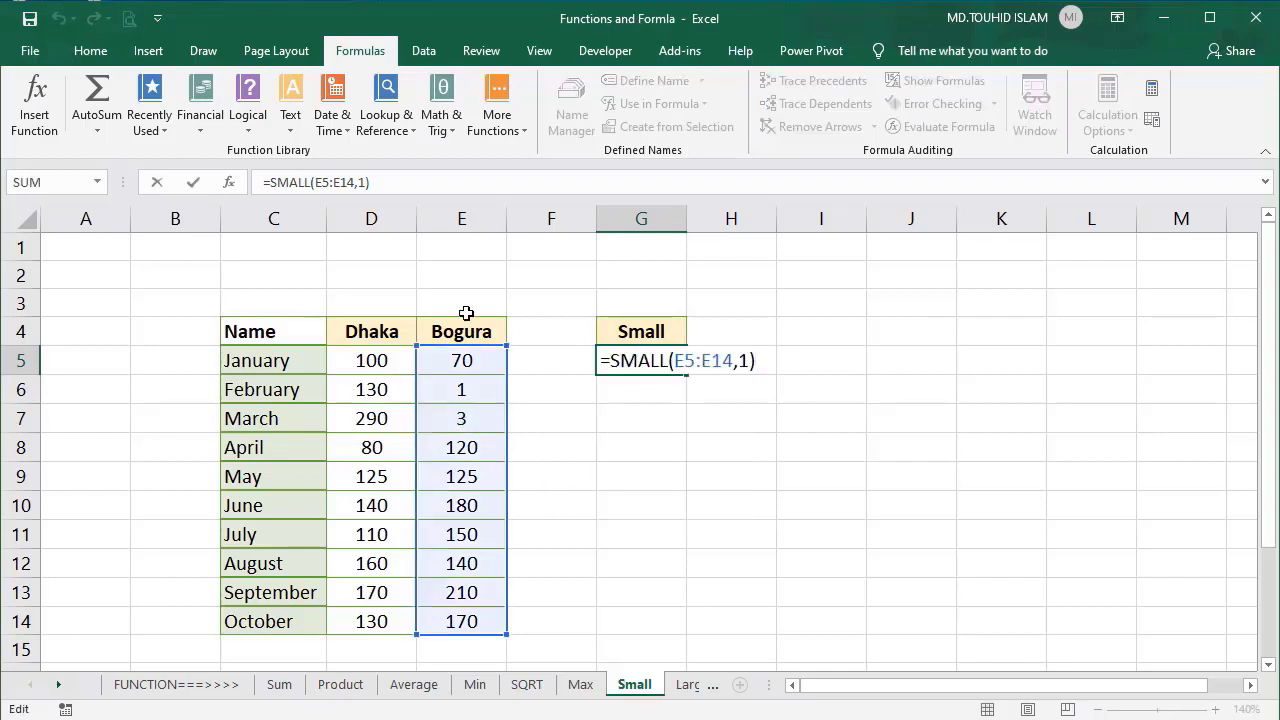
pyautogui.click(748, 360)
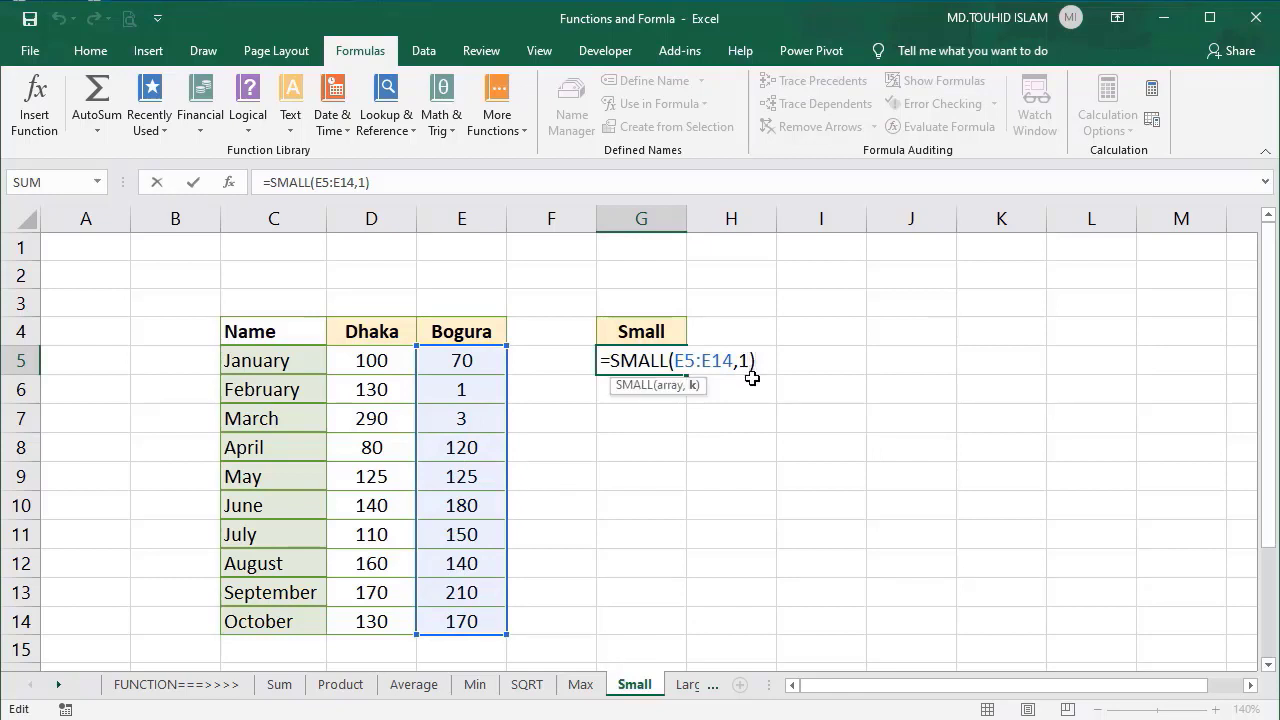
pyautogui.press('BackSpace')
pyautogui.write('2')
pyautogui.press('Return')
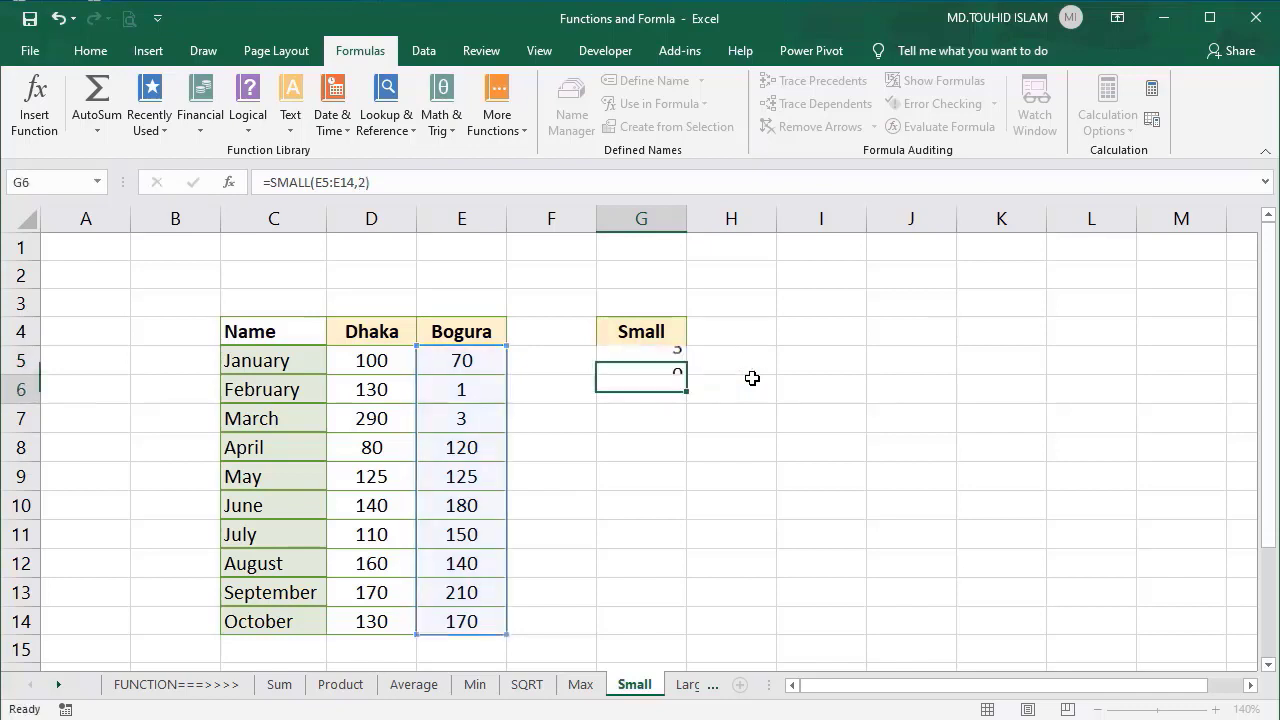
# Compare the SMALL result in G5 with Bogura's March value in E7 and review the formula's range and k argument.
pyautogui.click(456, 425)
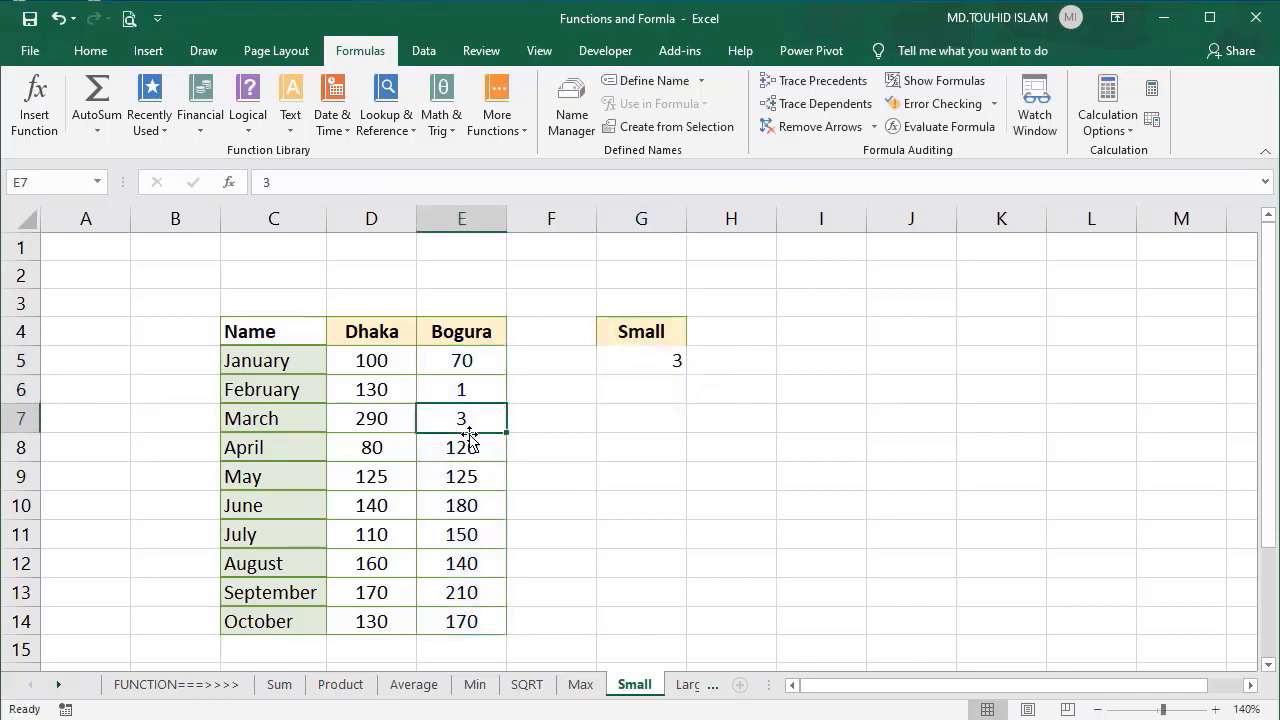
pyautogui.click(643, 363)
pyautogui.click(487, 421)
pyautogui.click(680, 363)
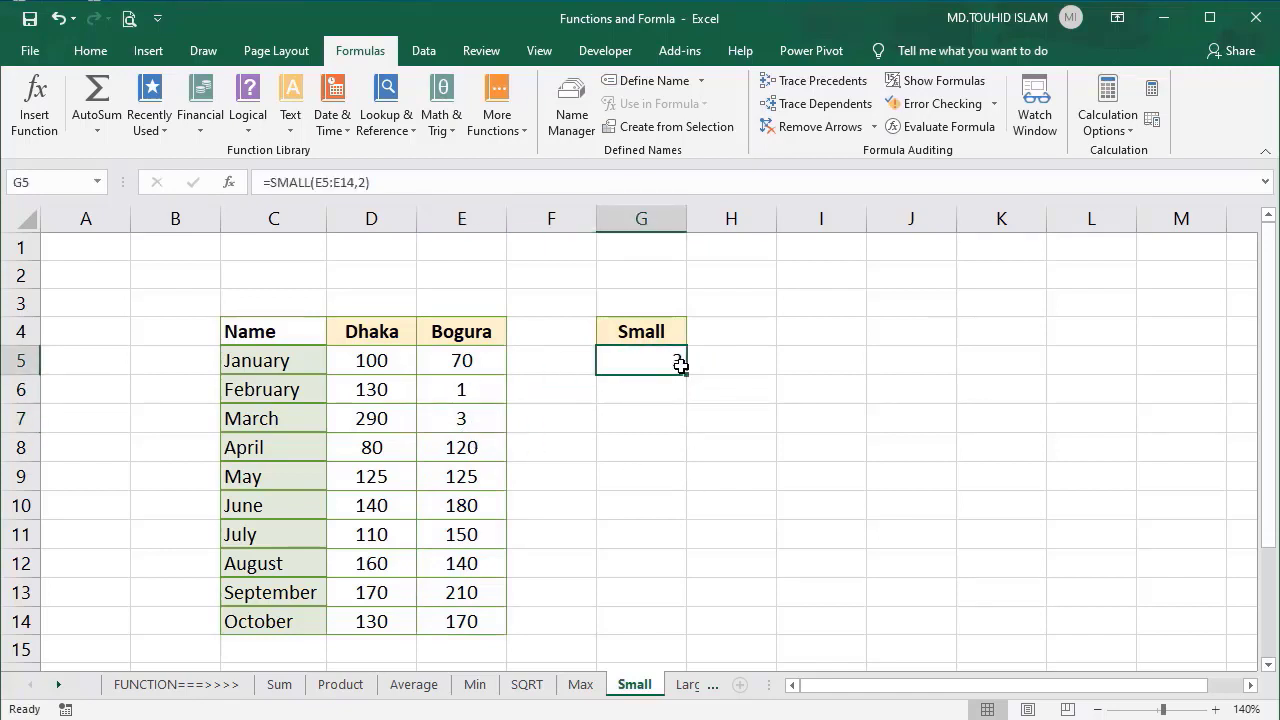
pyautogui.doubleClick(680, 364)
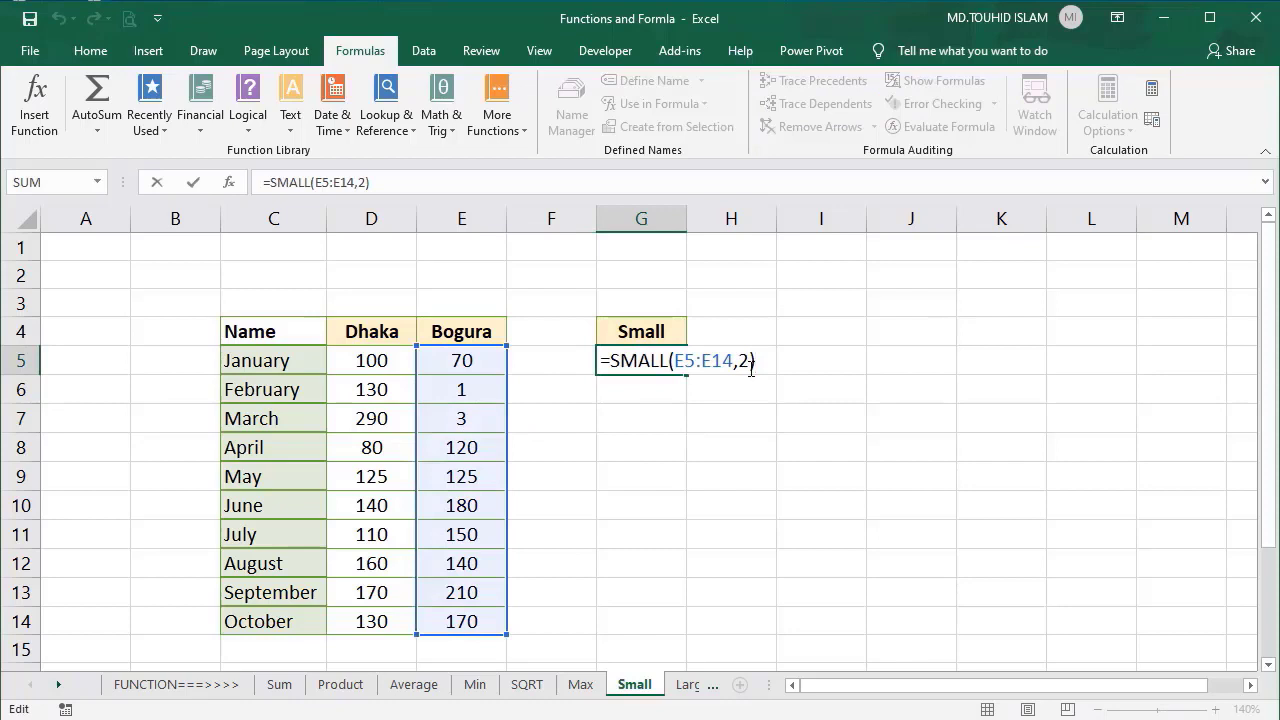
pyautogui.hotkey('ctrl', 'Return')
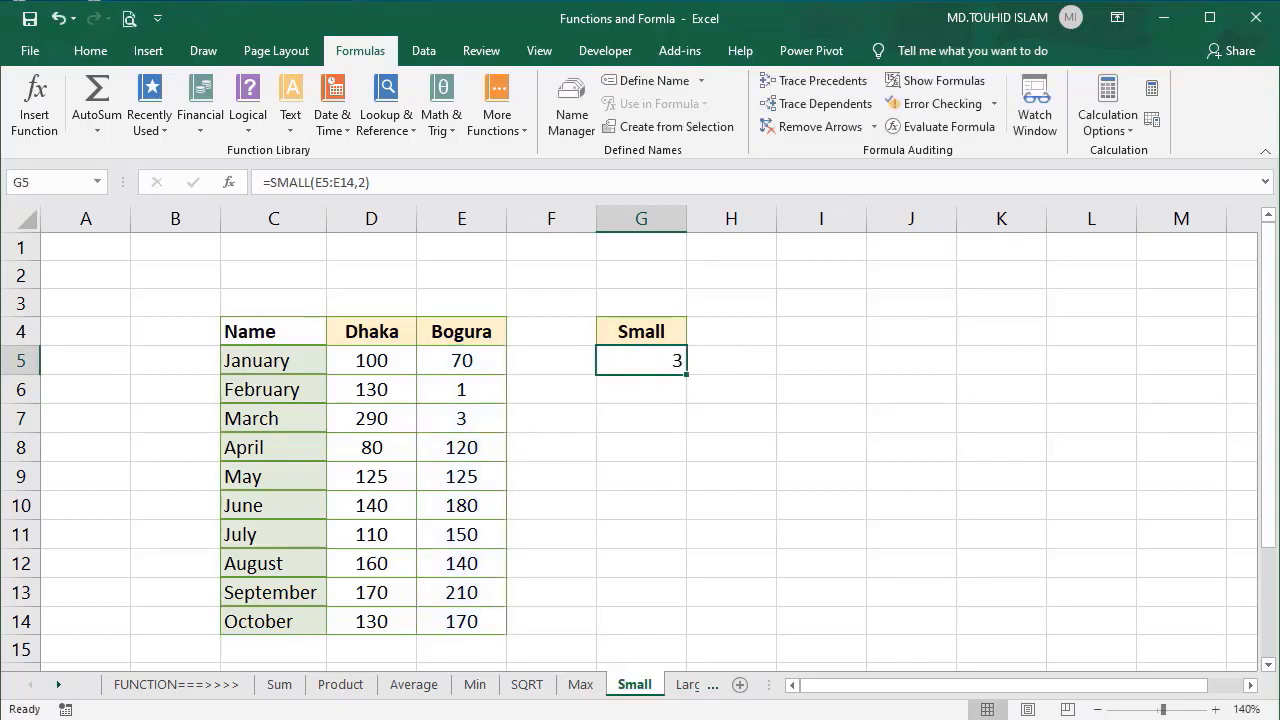
# On the Large sheet, enter =LARGE(F6:F15,1) in H6 to find the largest Bogura value.
pyautogui.hotkey('ctrl', 'pagedown')
pyautogui.click(721, 303)
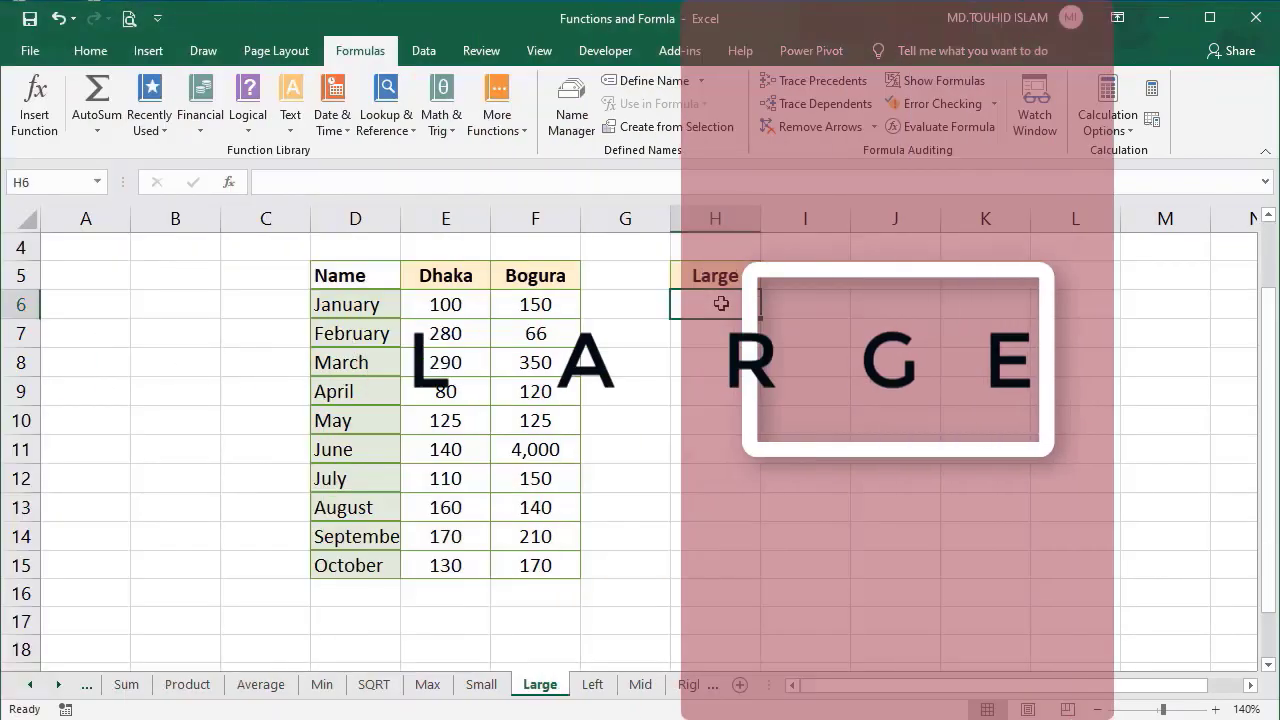
pyautogui.write('=')
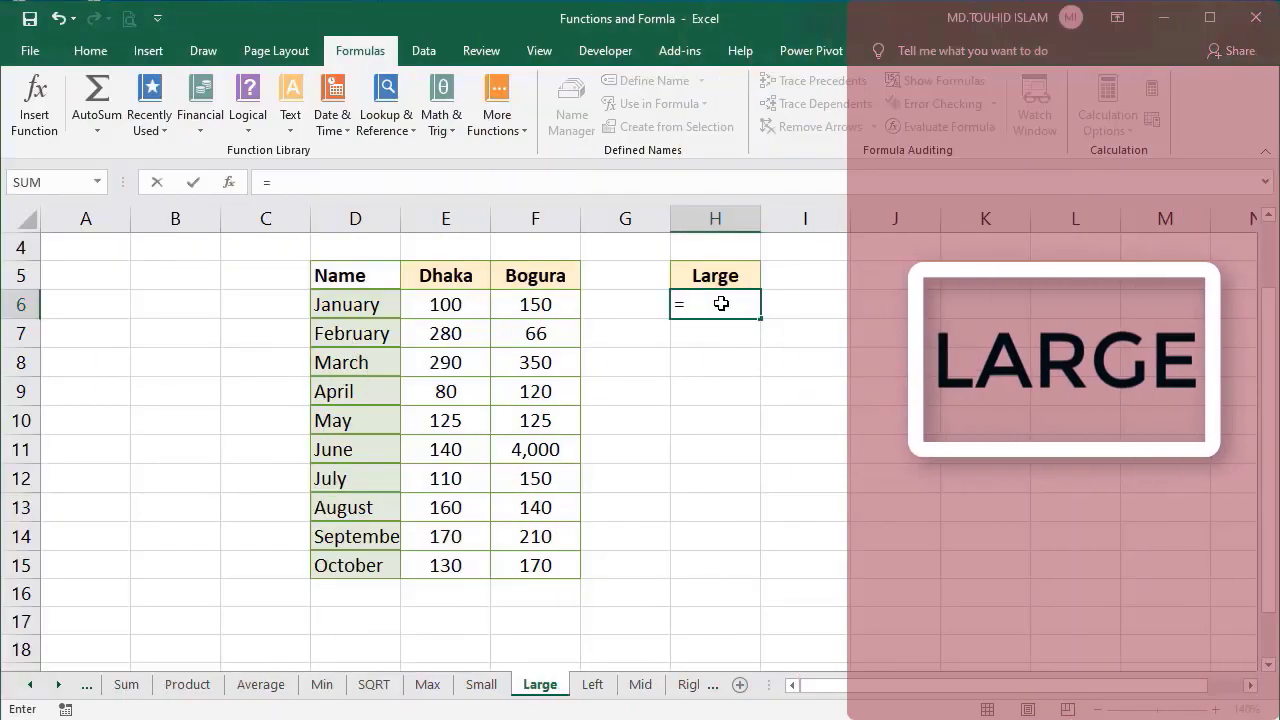
pyautogui.write('LAR')
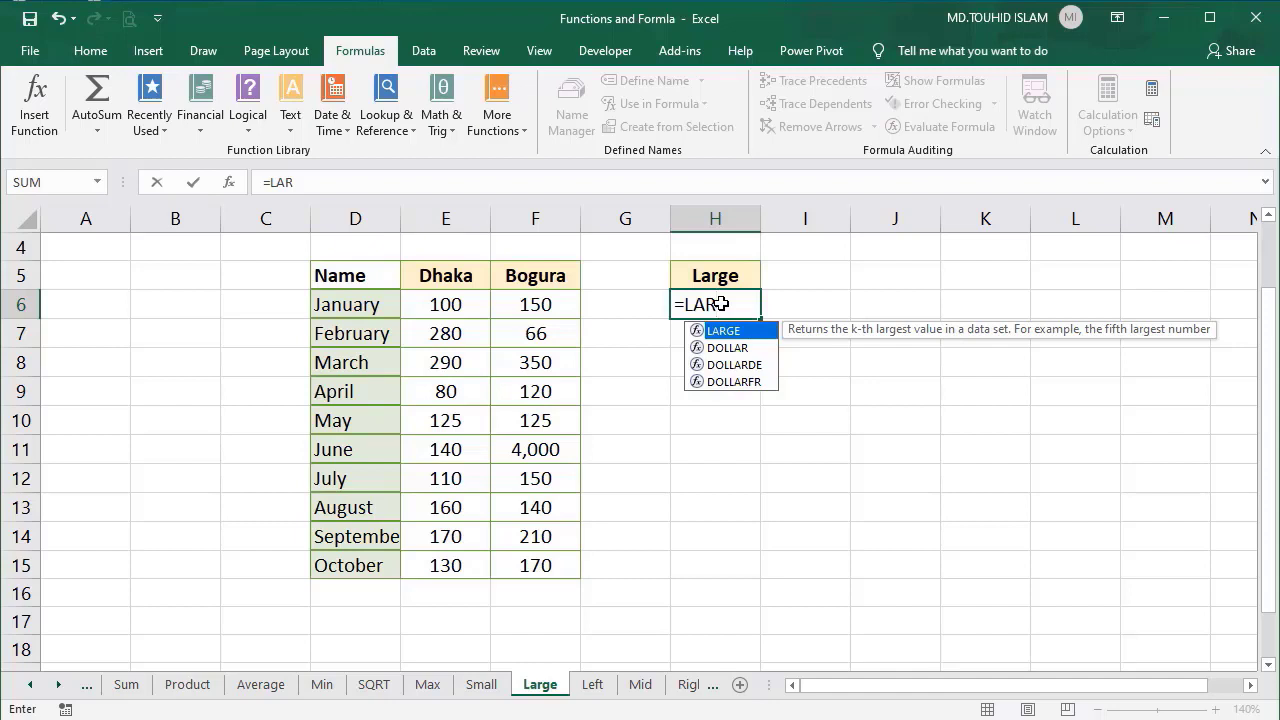
pyautogui.press('Tab')
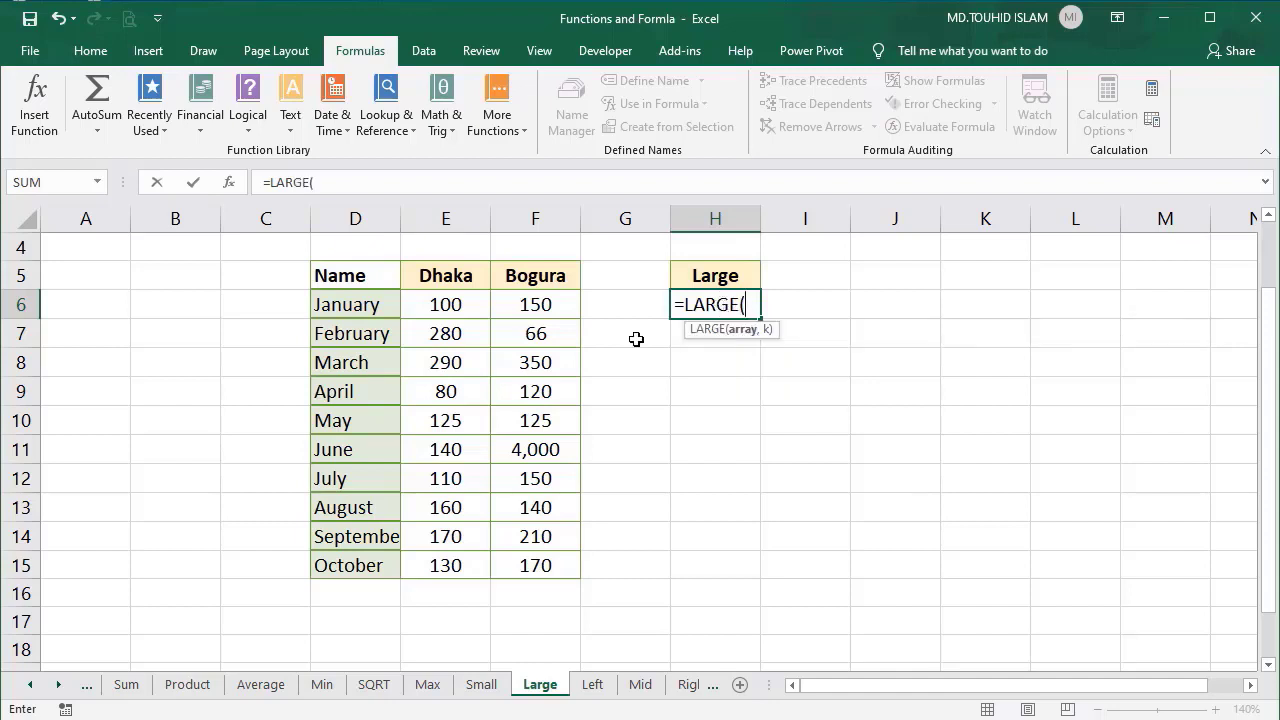
pyautogui.moveTo(576, 308); pyautogui.dragTo(527, 557)
pyautogui.write(',')
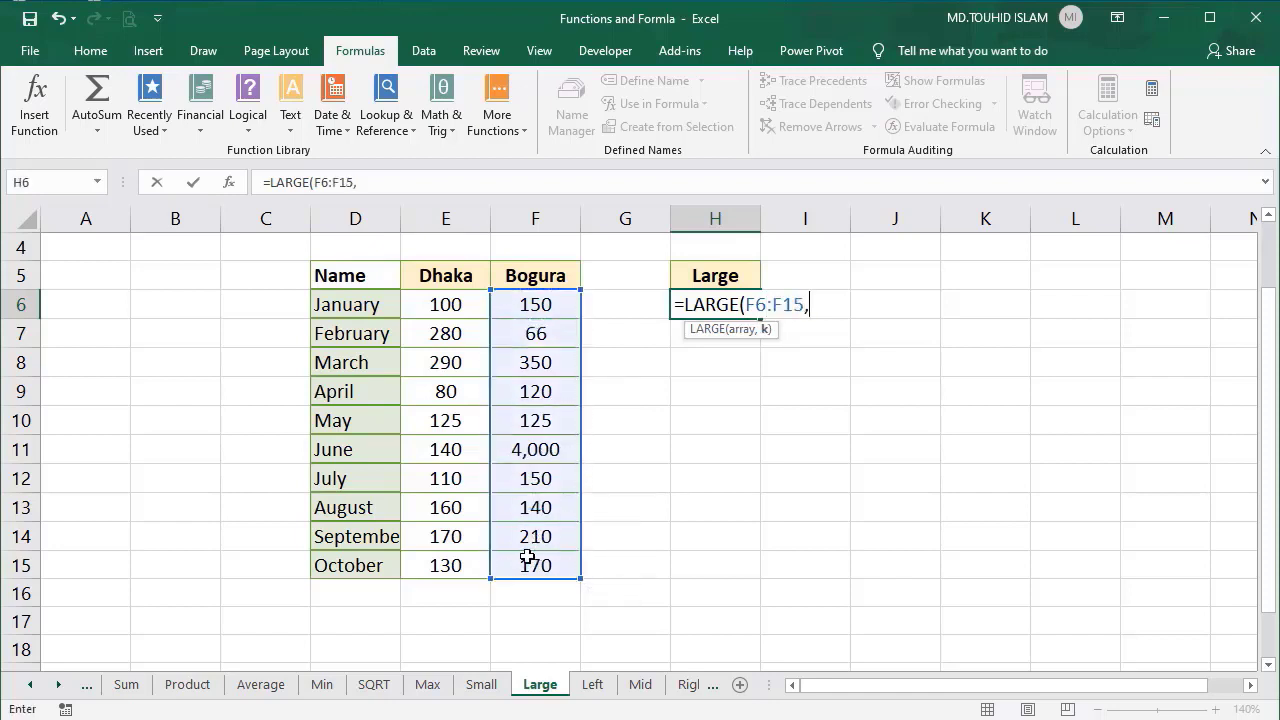
pyautogui.write('1)')
pyautogui.press('Return')
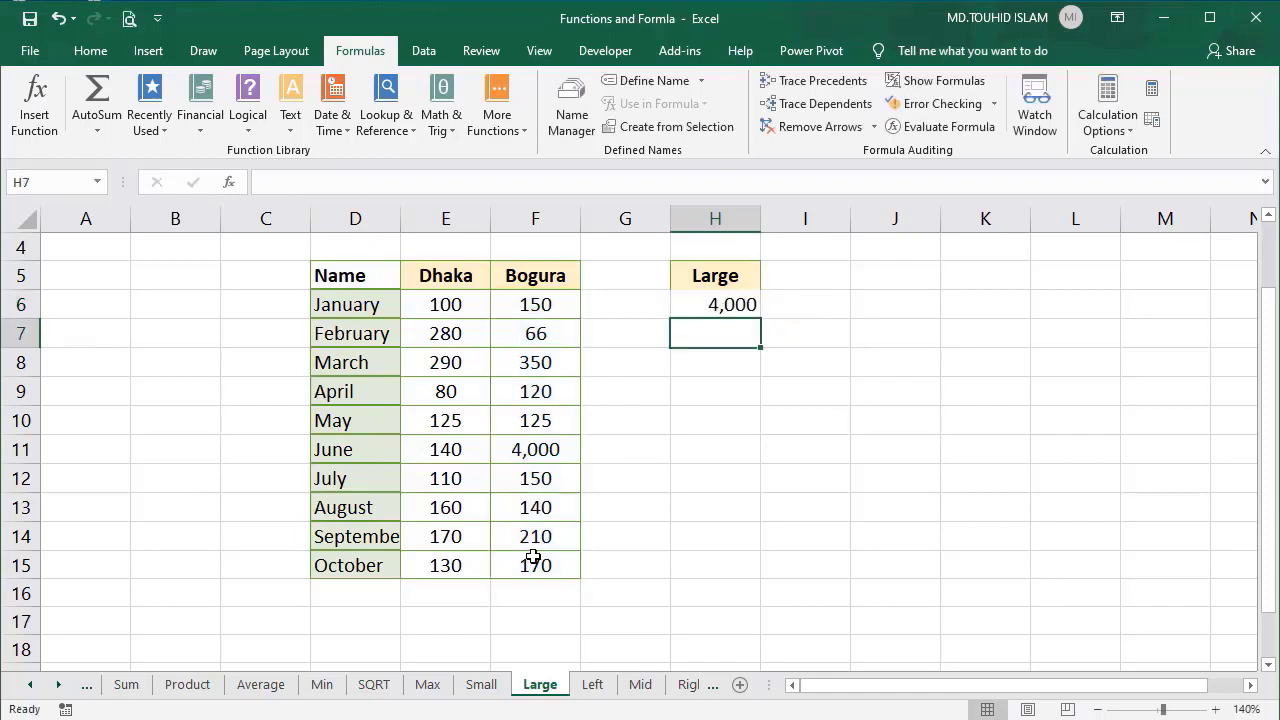
# Set Bogura's June value in F11 to 9000 and its July value in F12 to 6000.
pyautogui.click(533, 455)
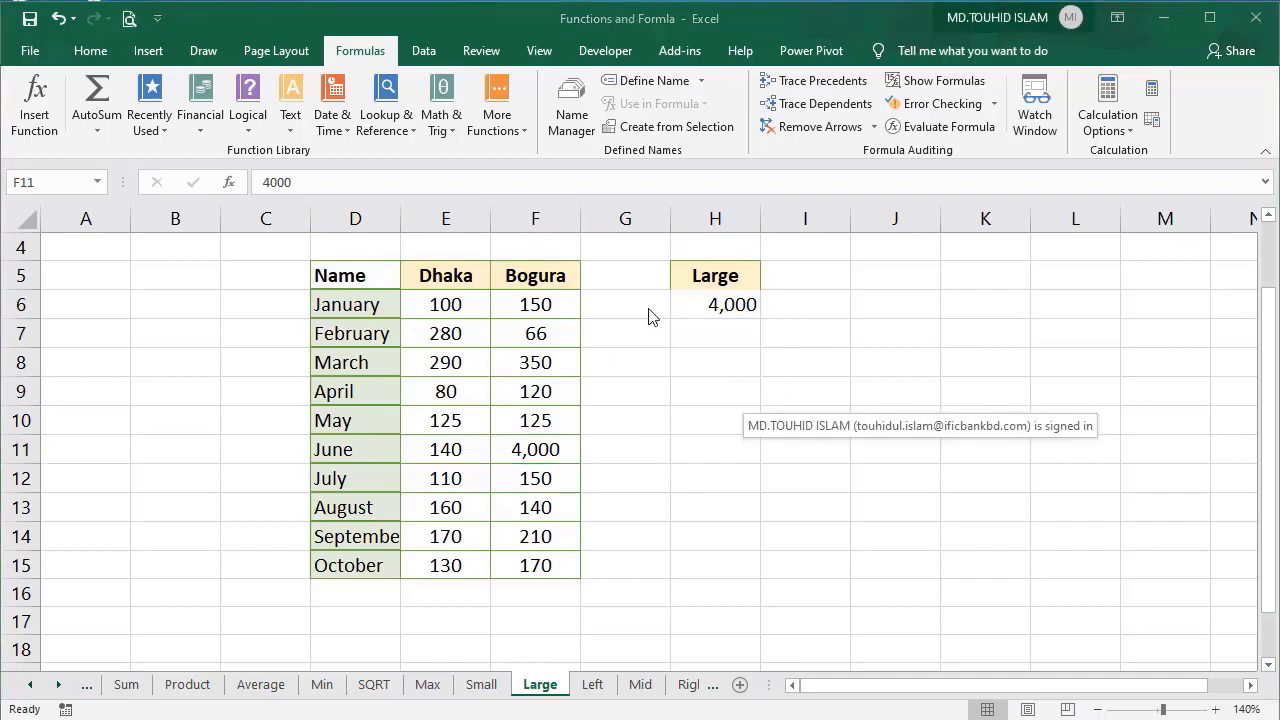
pyautogui.click(533, 455)
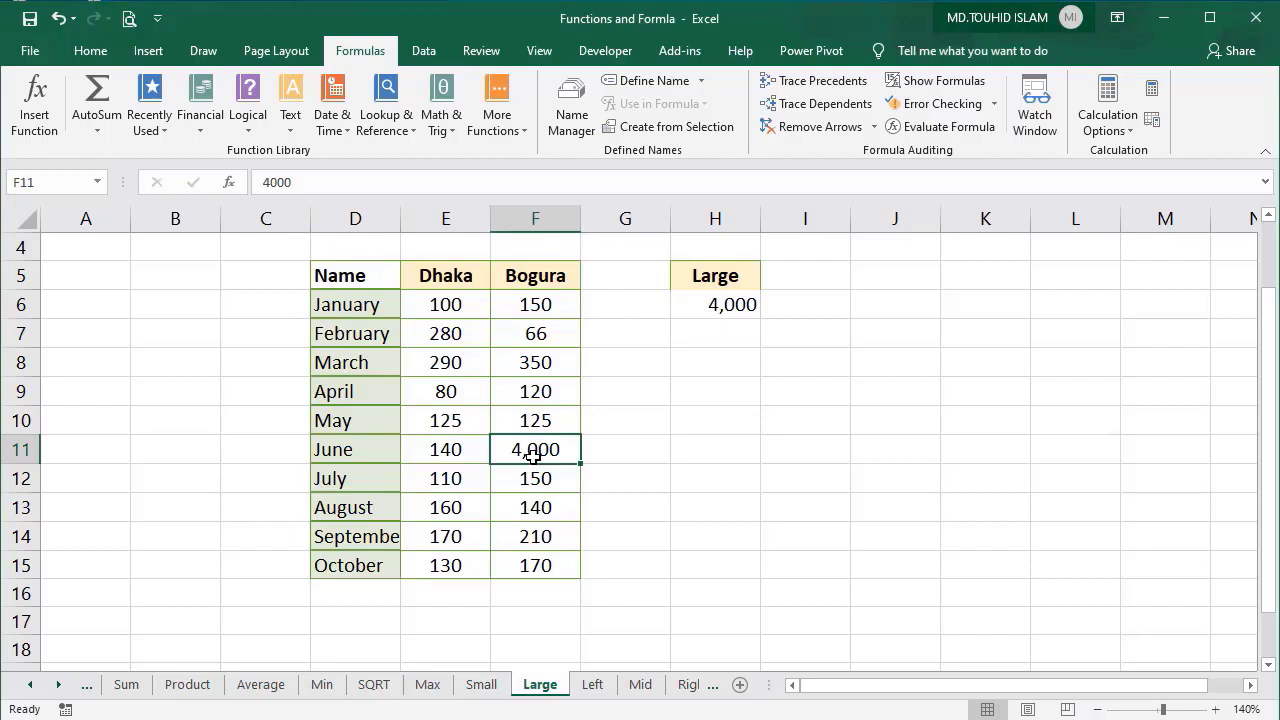
pyautogui.write('9000')
pyautogui.press('Return')
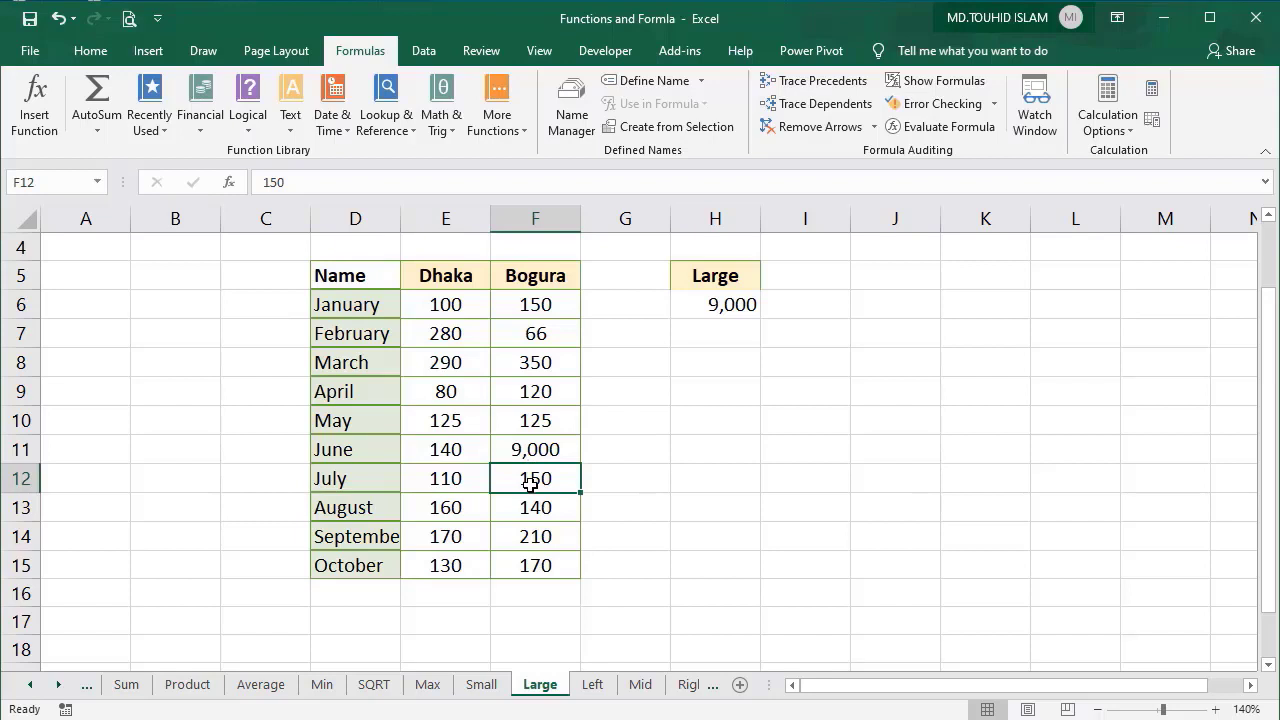
pyautogui.write('6000')
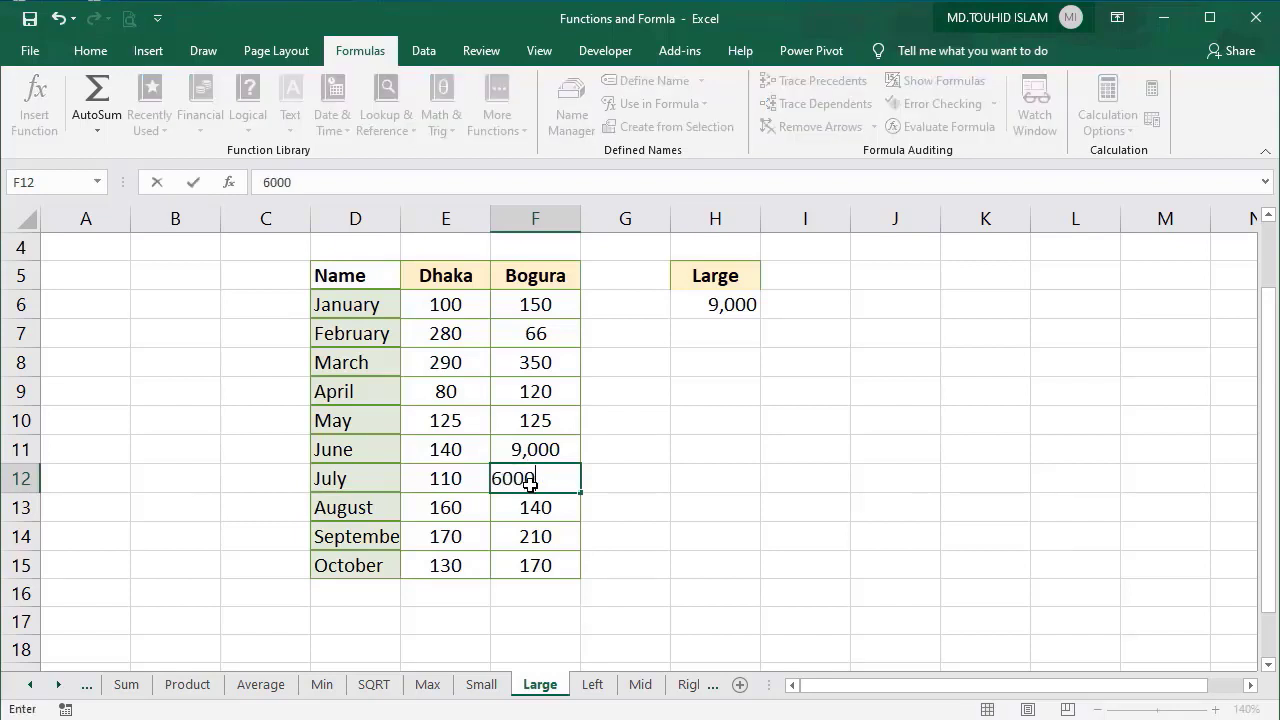
# Change the k argument of the LARGE formula in H6 to 2 to return the second-largest Bogura value.
pyautogui.click(720, 304)
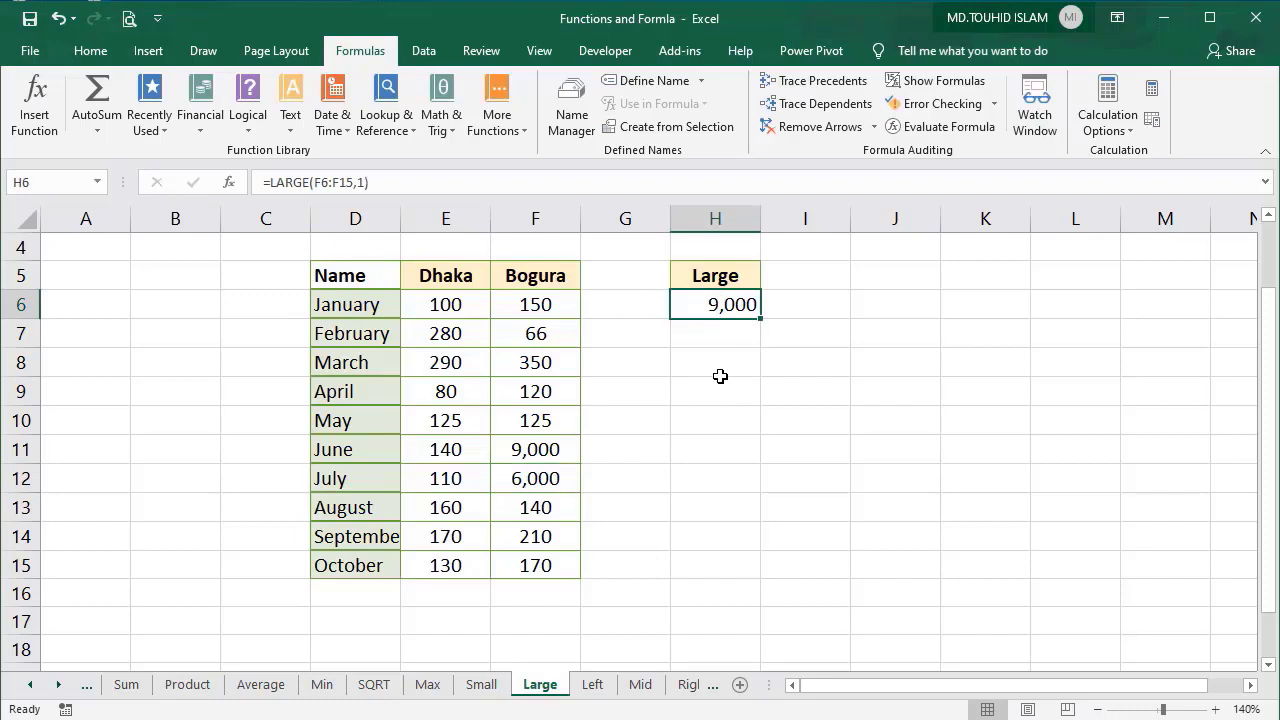
pyautogui.press('F2')
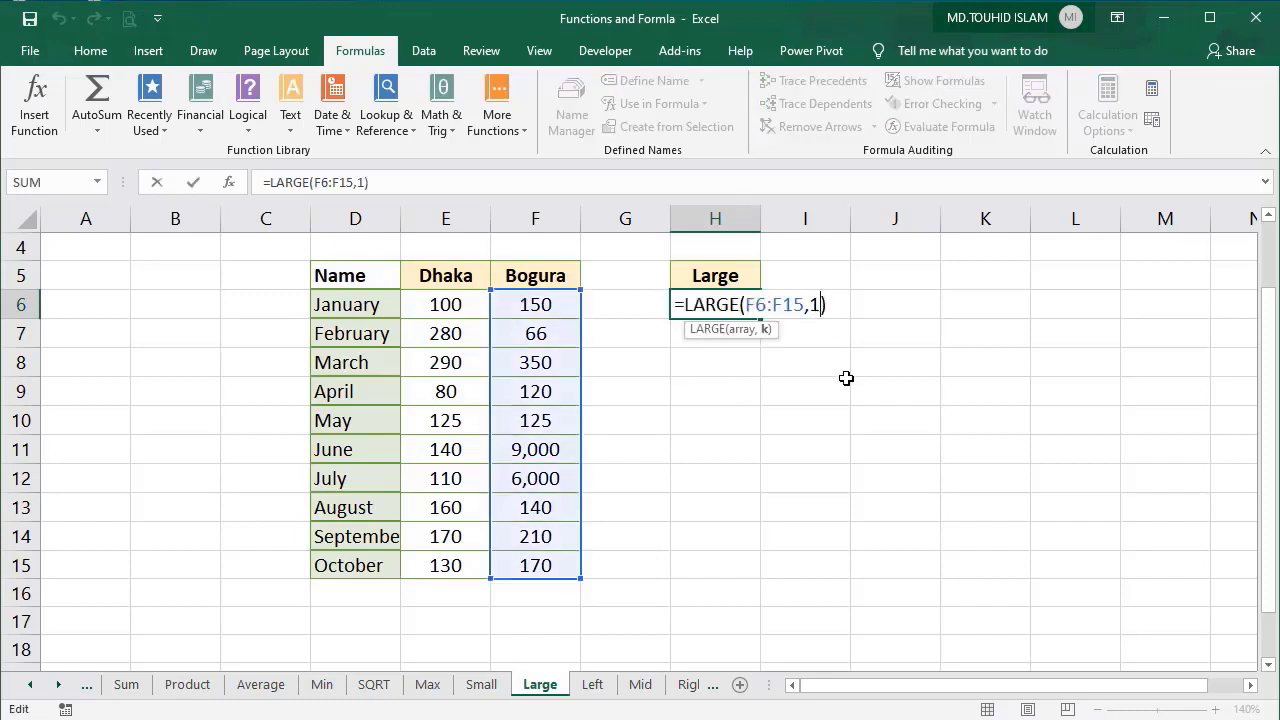
pyautogui.press('Left')
pyautogui.press('BackSpace')
pyautogui.write('2')
pyautogui.press('Return')
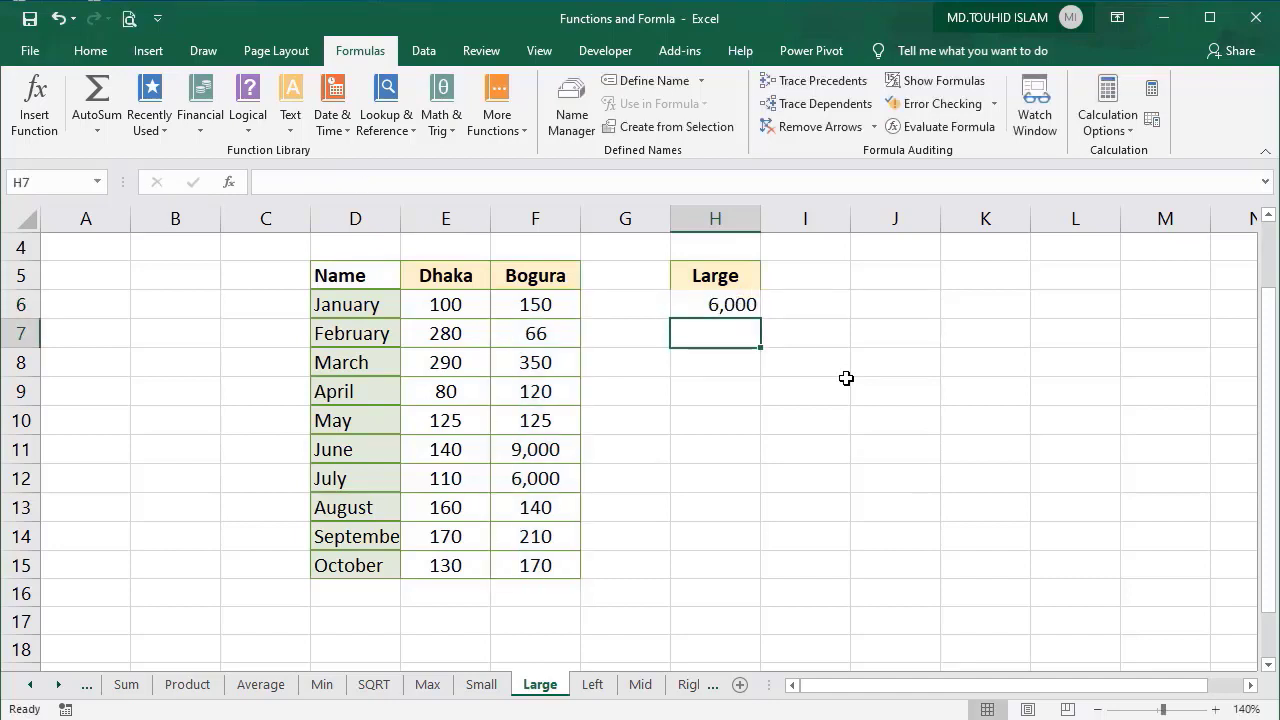
pyautogui.click(564, 483)
pyautogui.click(735, 304)
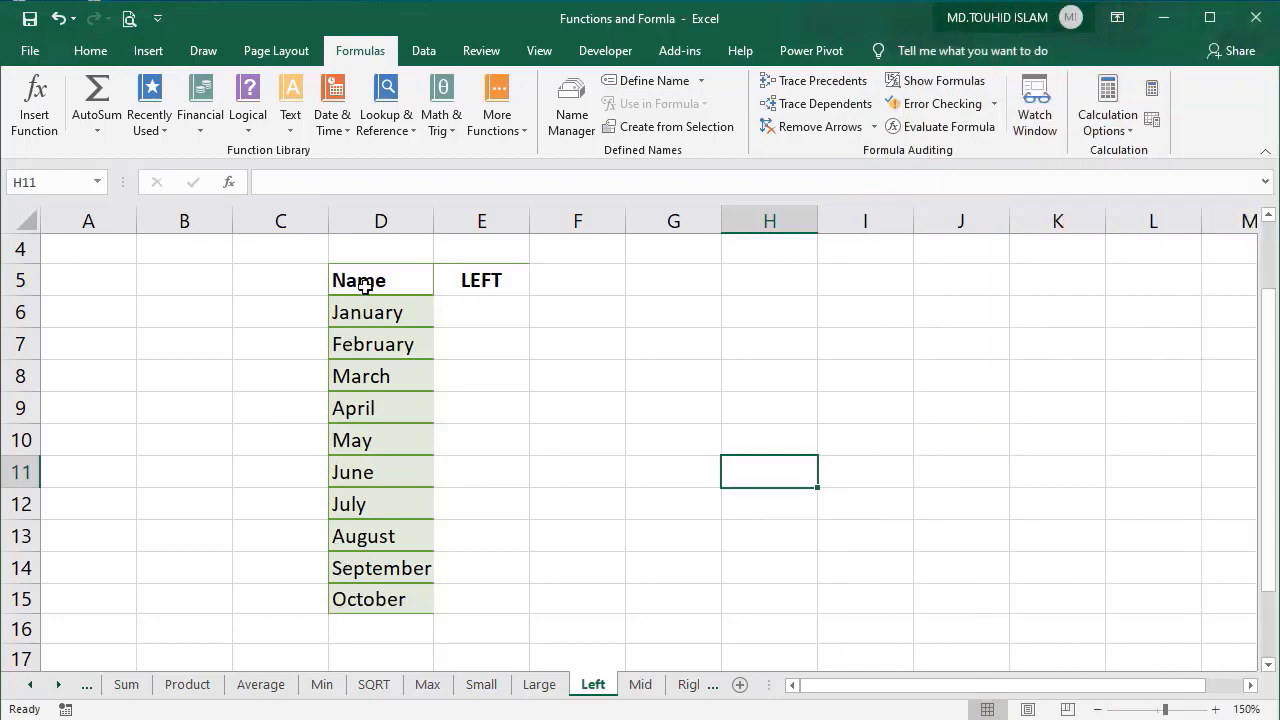
# On the Left sheet, enter =LEFT(D6,3) in E6 to extract the first three letters of January.
pyautogui.click(486, 311)
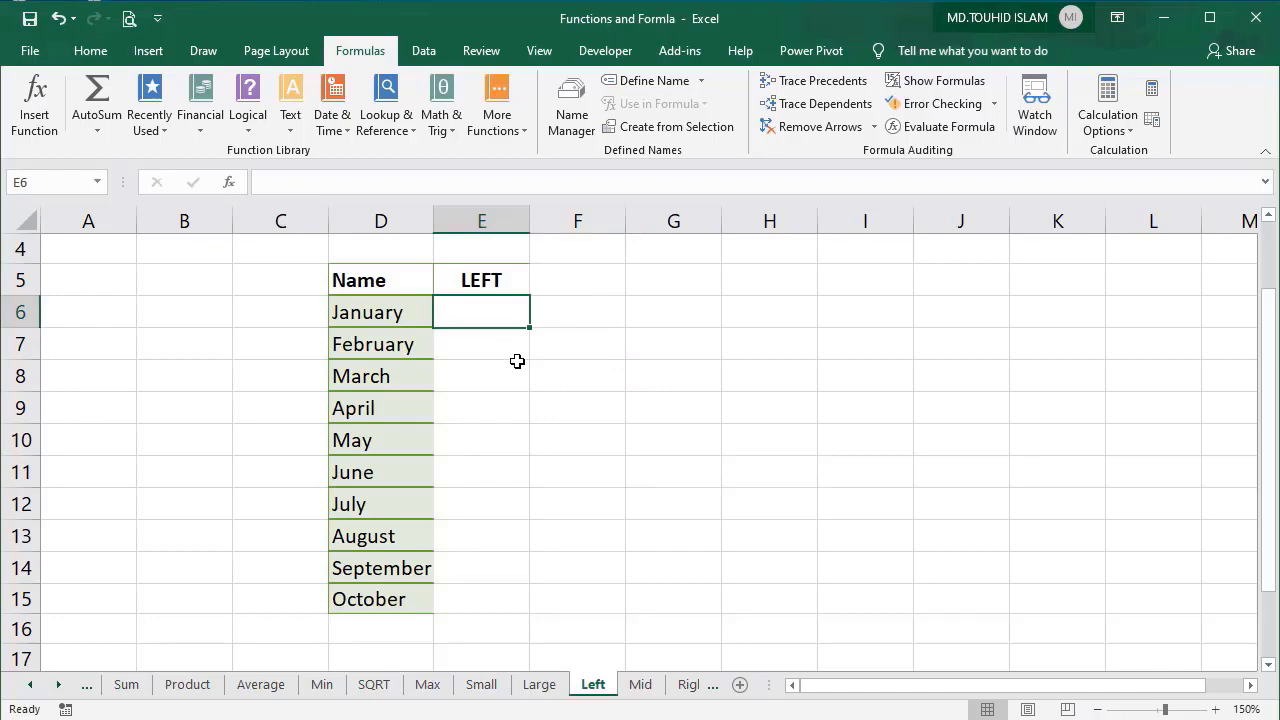
pyautogui.write('=LEFT')
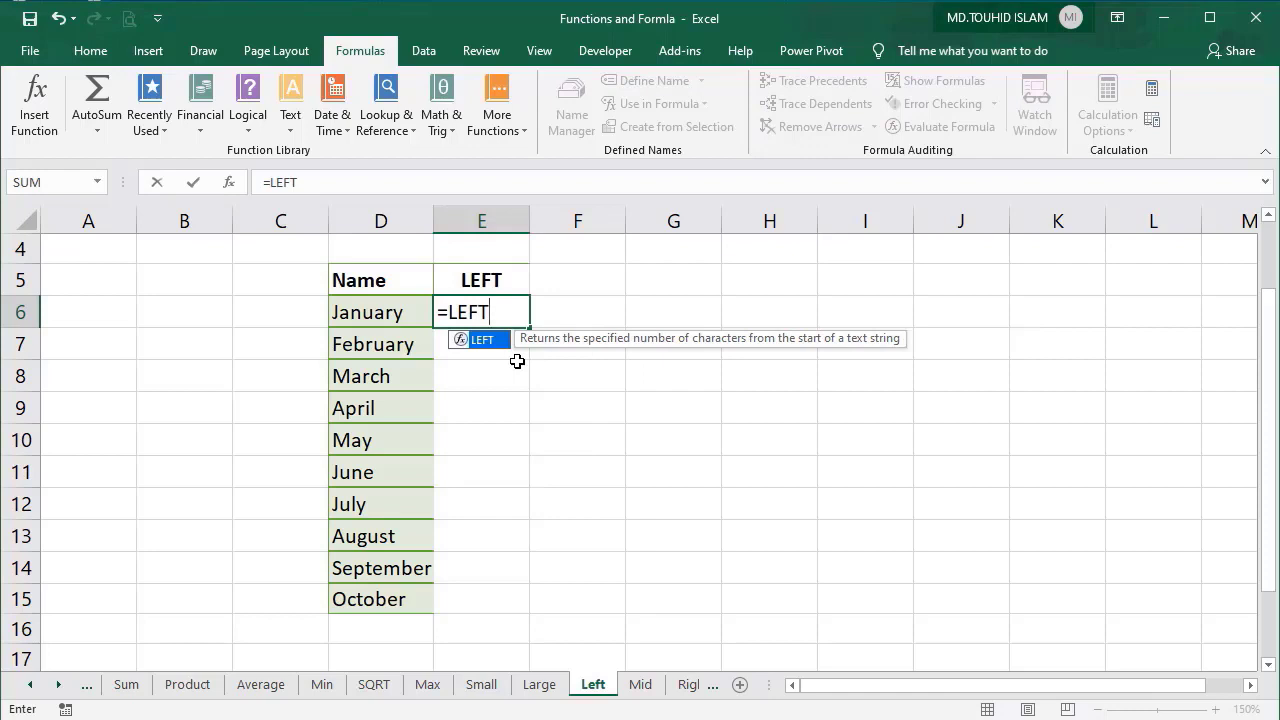
pyautogui.write('(')
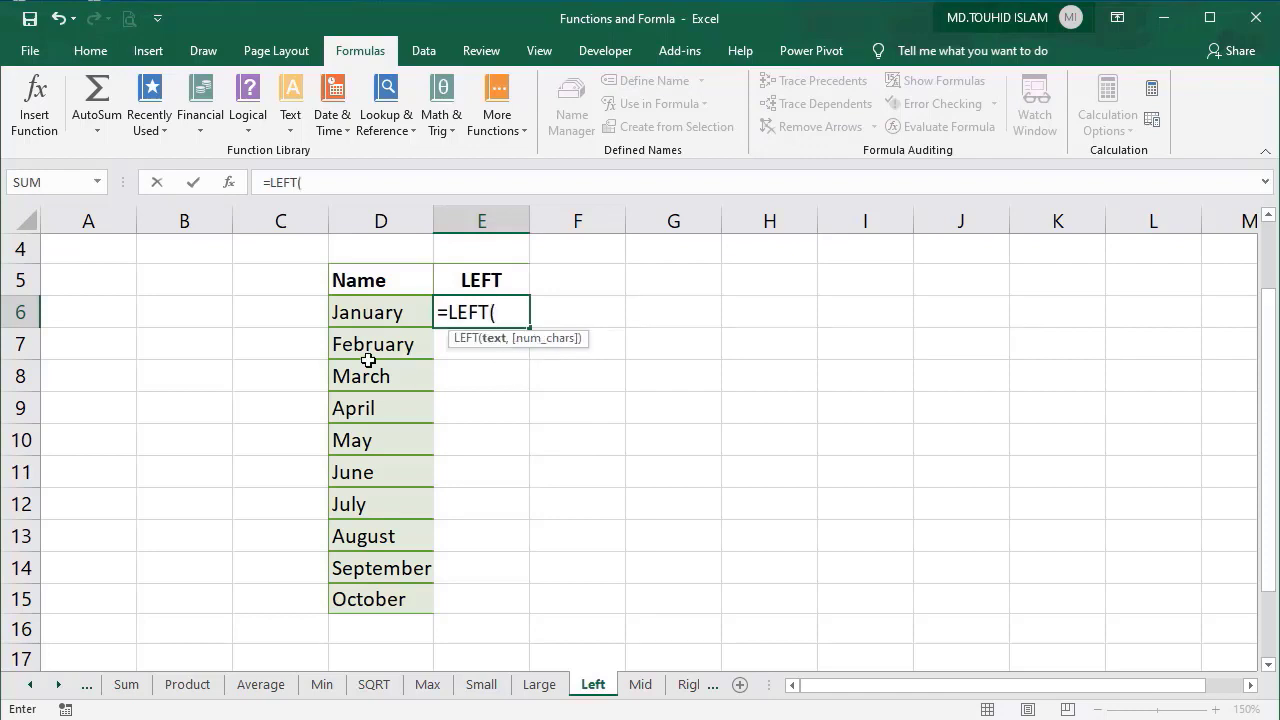
pyautogui.click(360, 318)
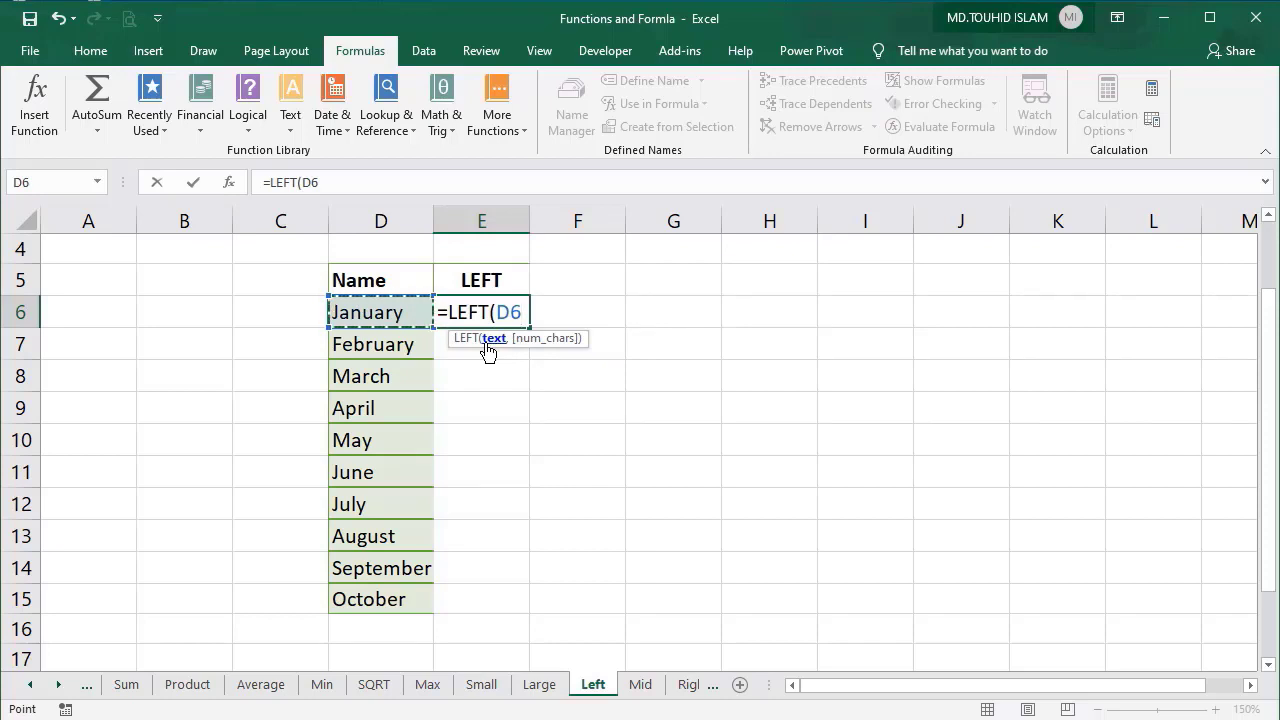
pyautogui.write(',')
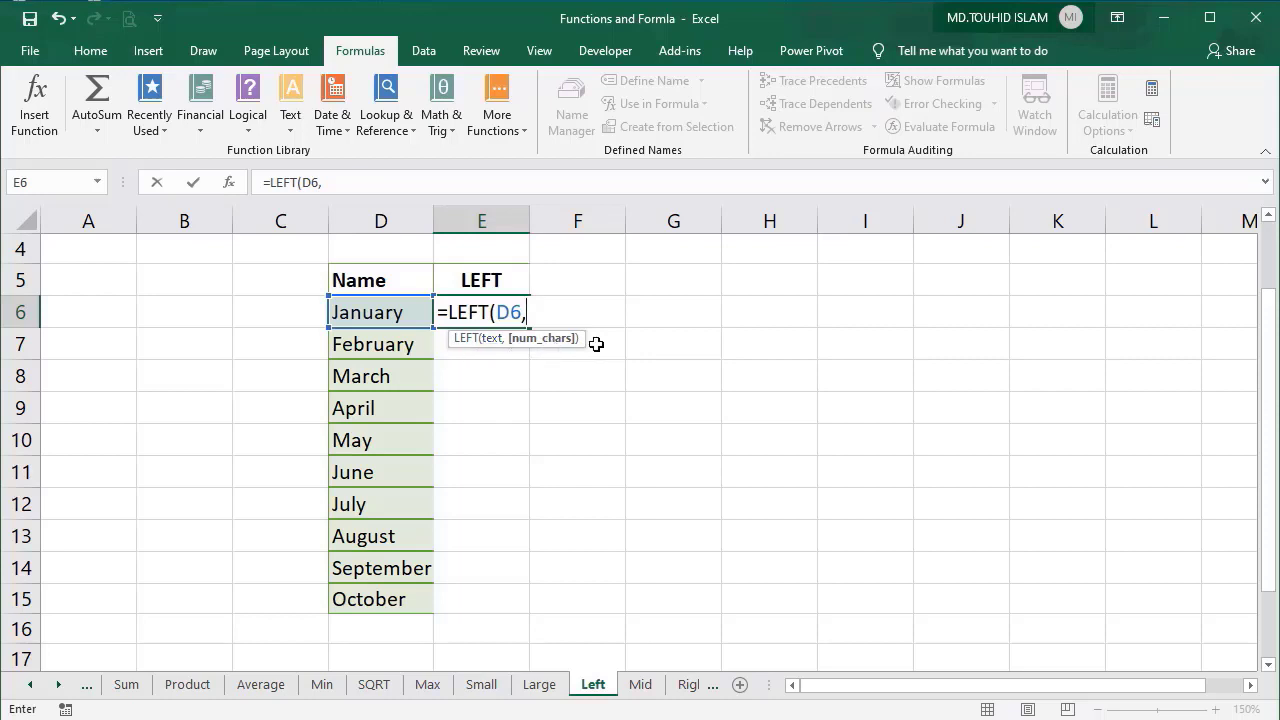
pyautogui.write('3)')
pyautogui.press('Return')
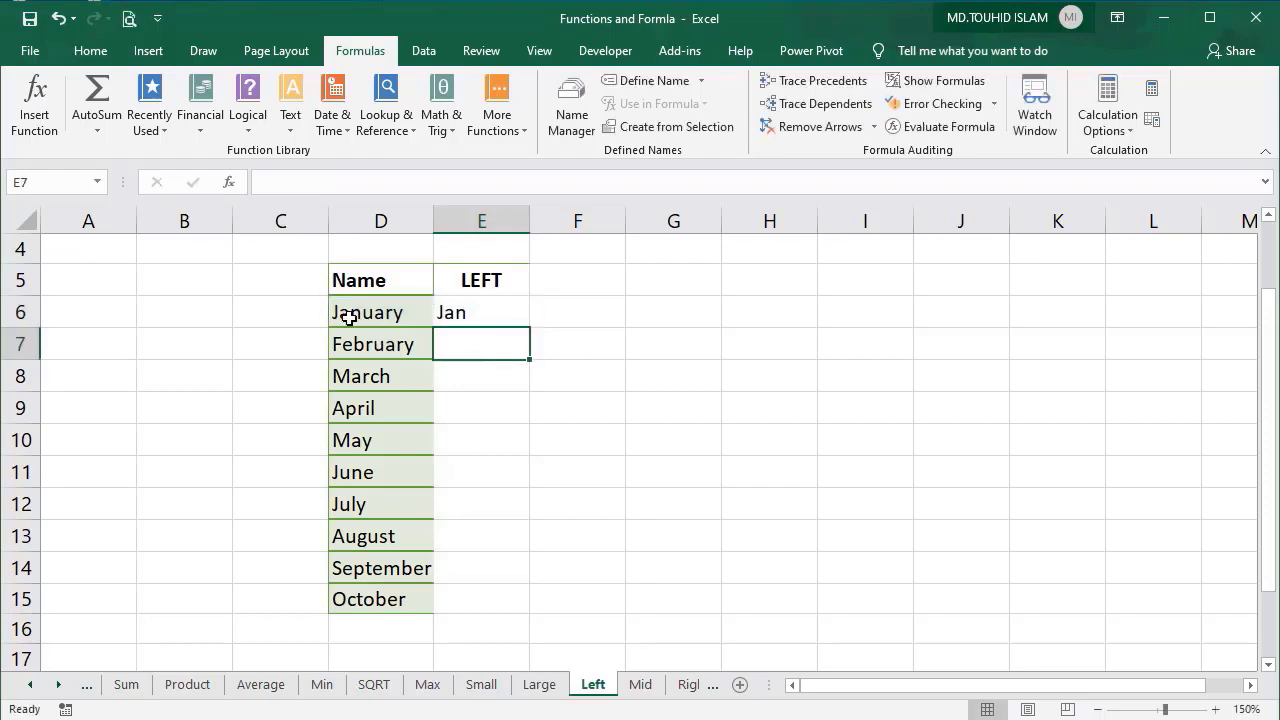
# Center the LEFT result in E6 and fill its formula down through E15 for all the months.
pyautogui.click(446, 318)
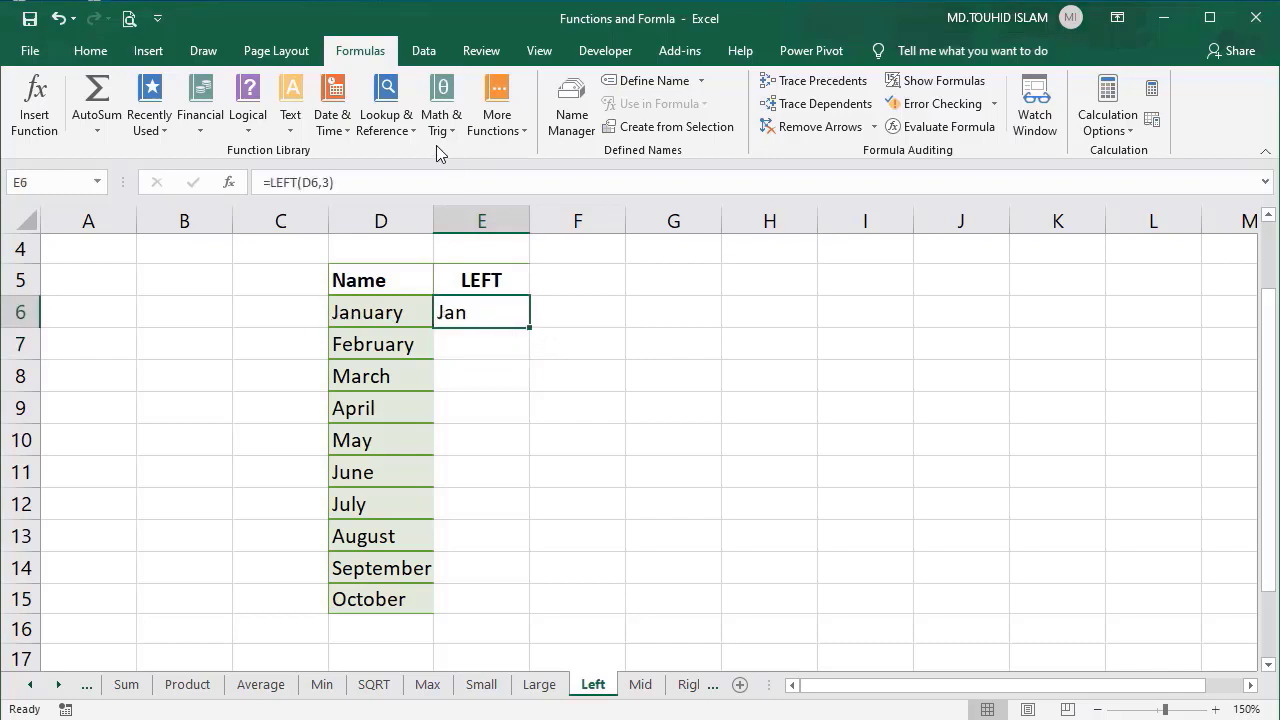
pyautogui.click(90, 50)
pyautogui.click(348, 119)
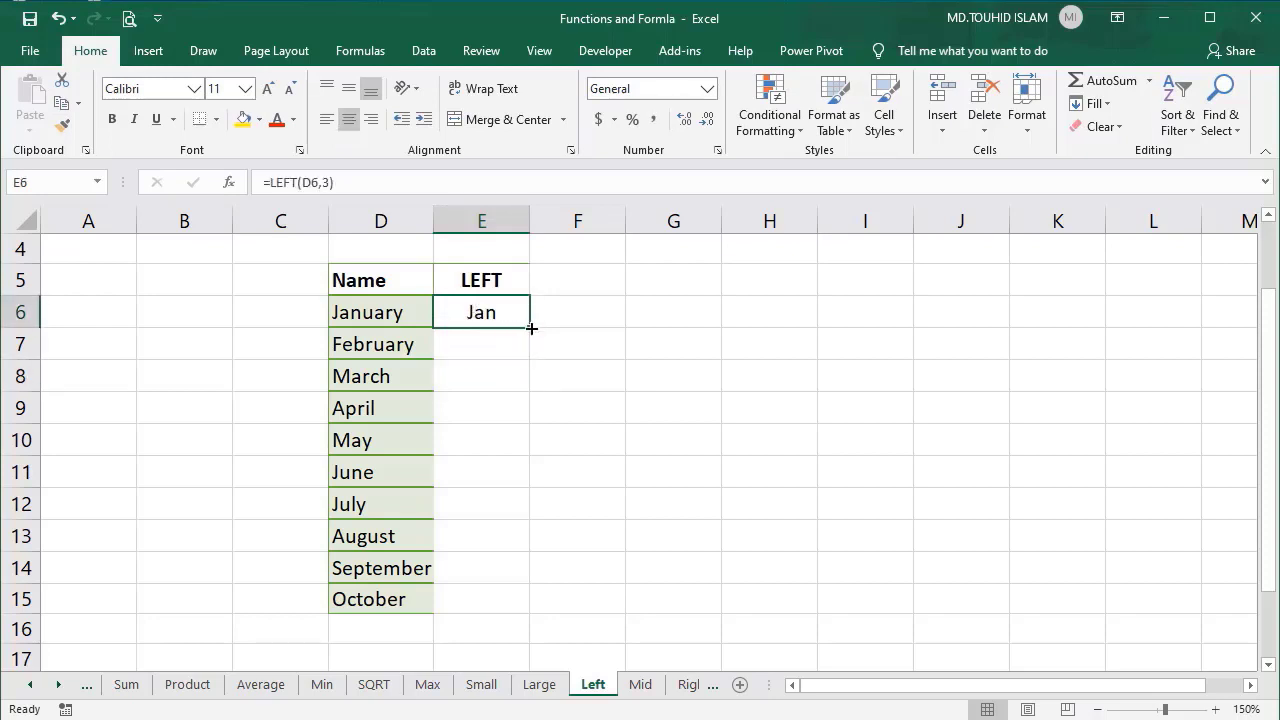
pyautogui.moveTo(531, 328); pyautogui.dragTo(510, 616)
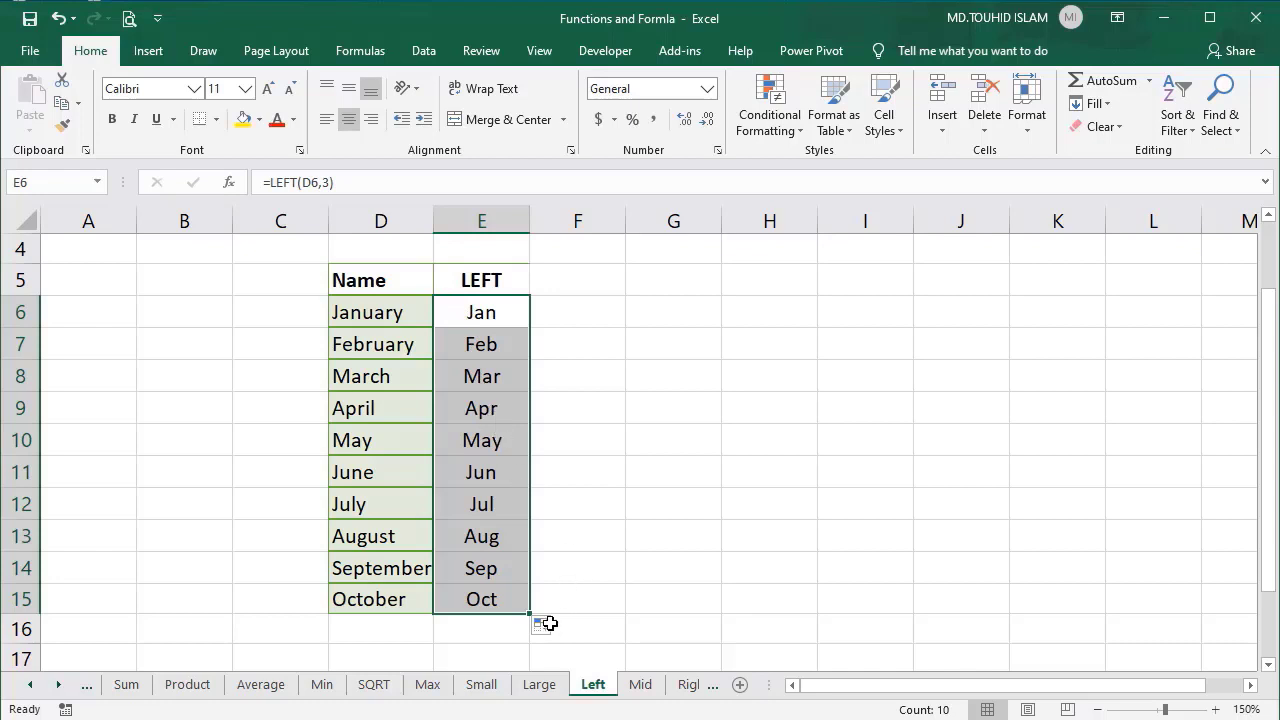
pyautogui.moveTo(530, 614); pyautogui.dragTo(528, 328)
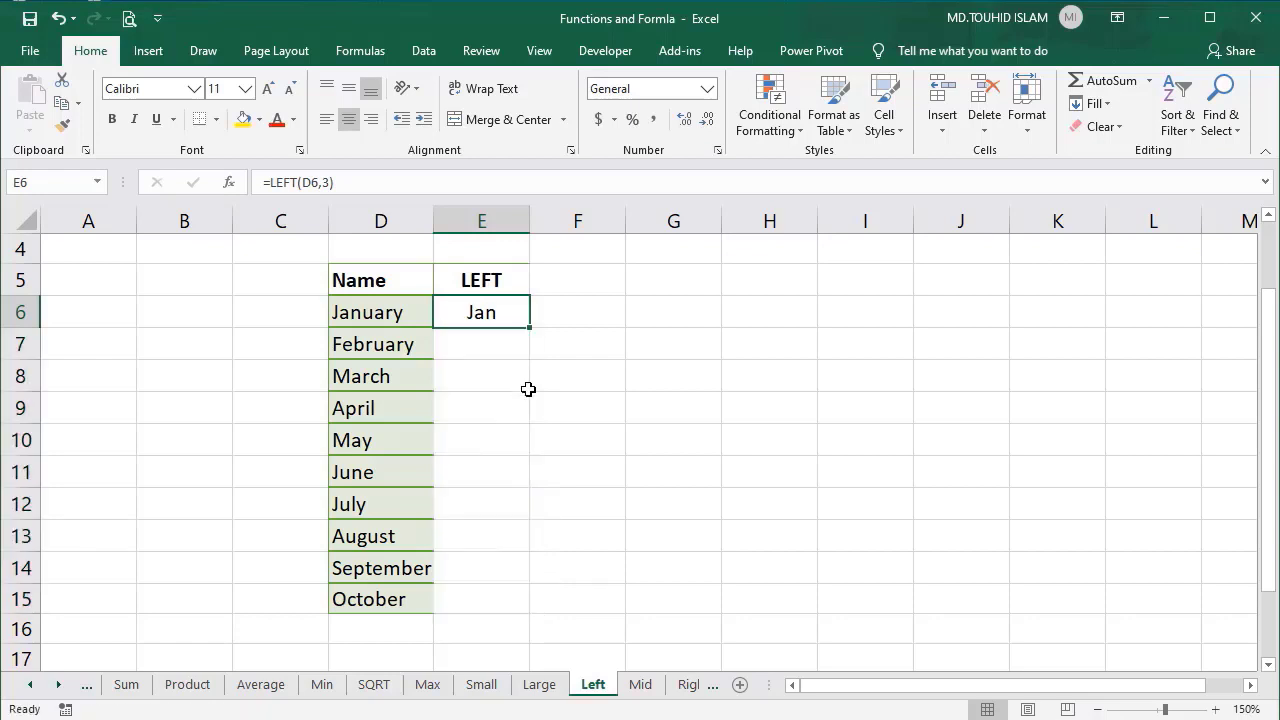
pyautogui.doubleClick(530, 328)
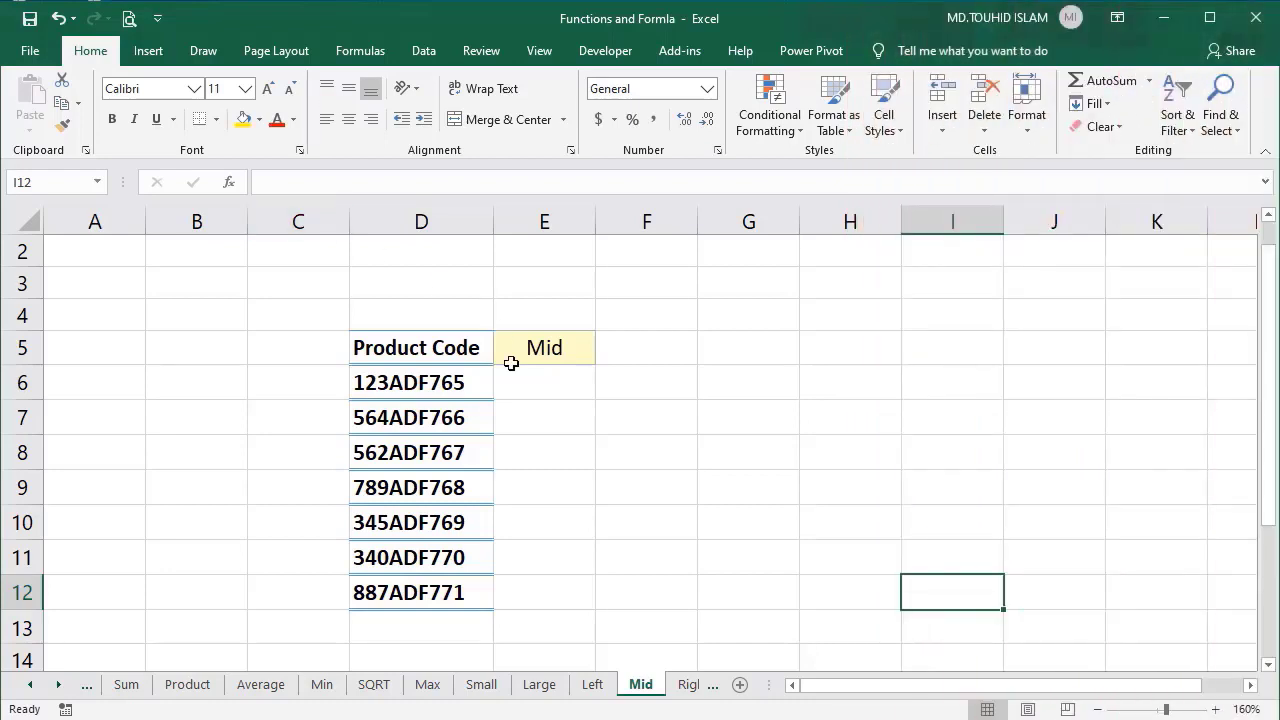
# On the Mid sheet, enter =MID(D6,4,3) in E6 and fill it down to E12 to extract the middle three characters.
pyautogui.click(535, 385)
pyautogui.write('=')
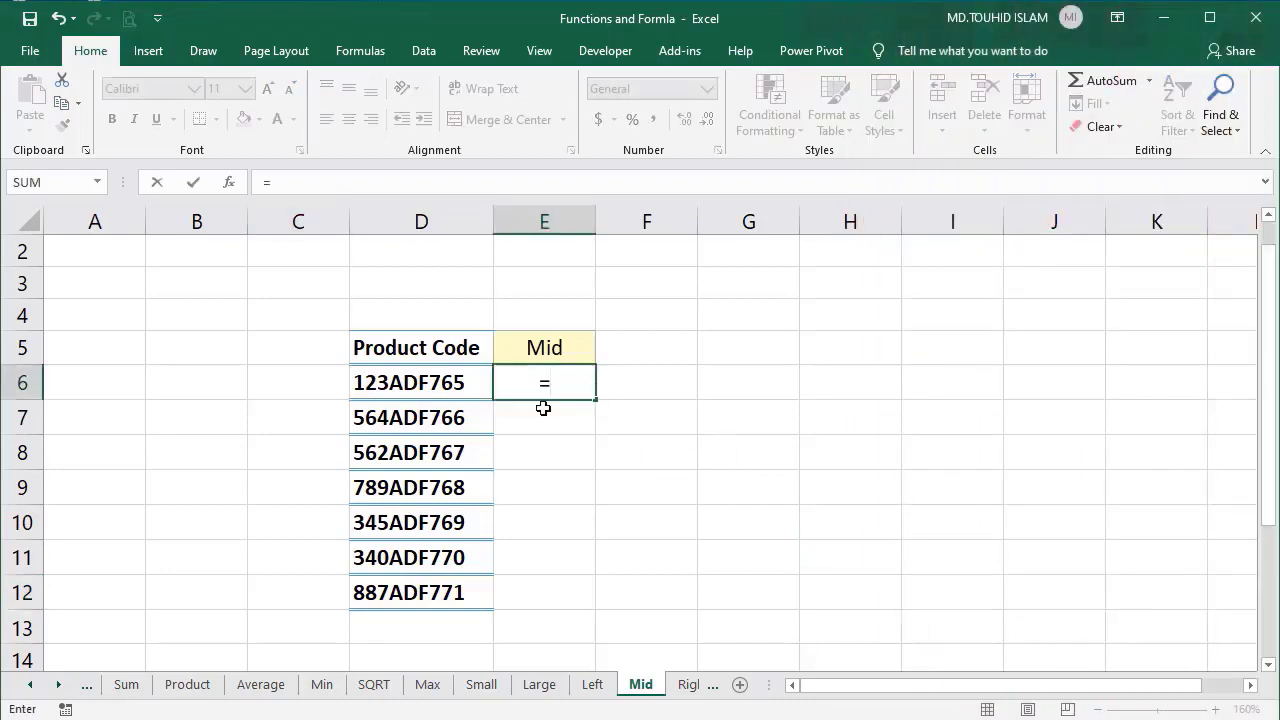
pyautogui.write('MI')
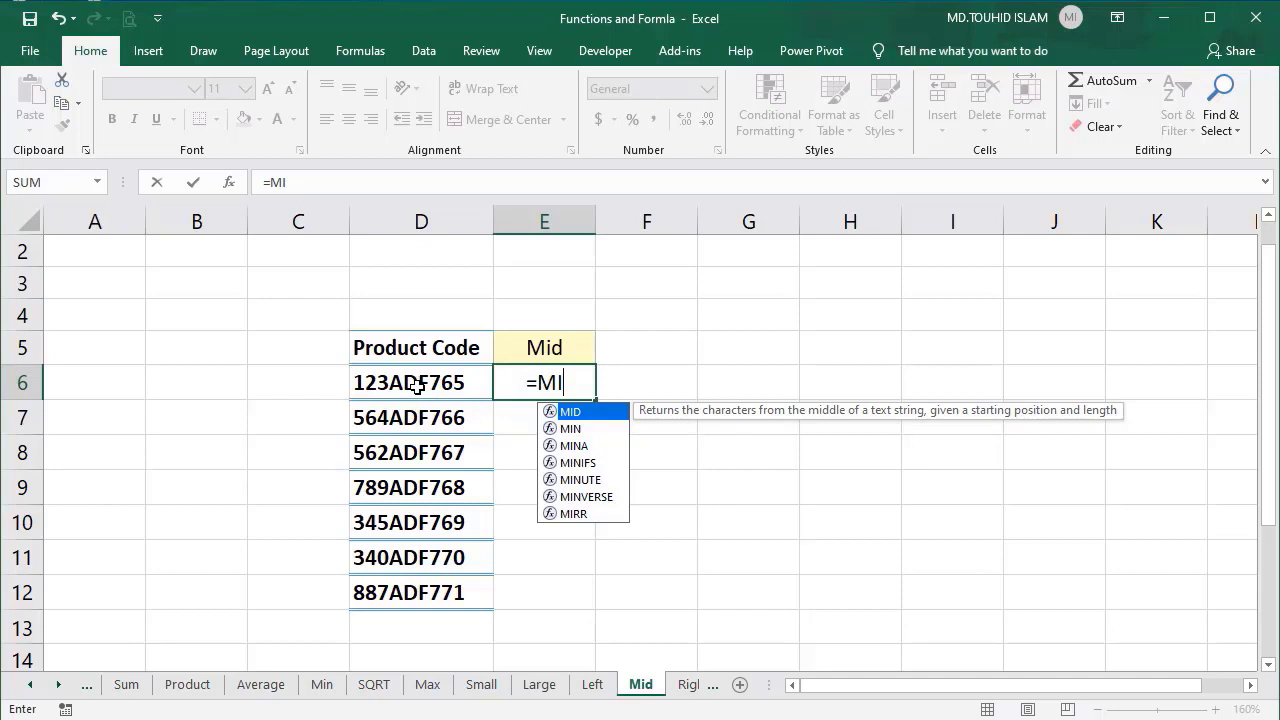
pyautogui.press('Tab')
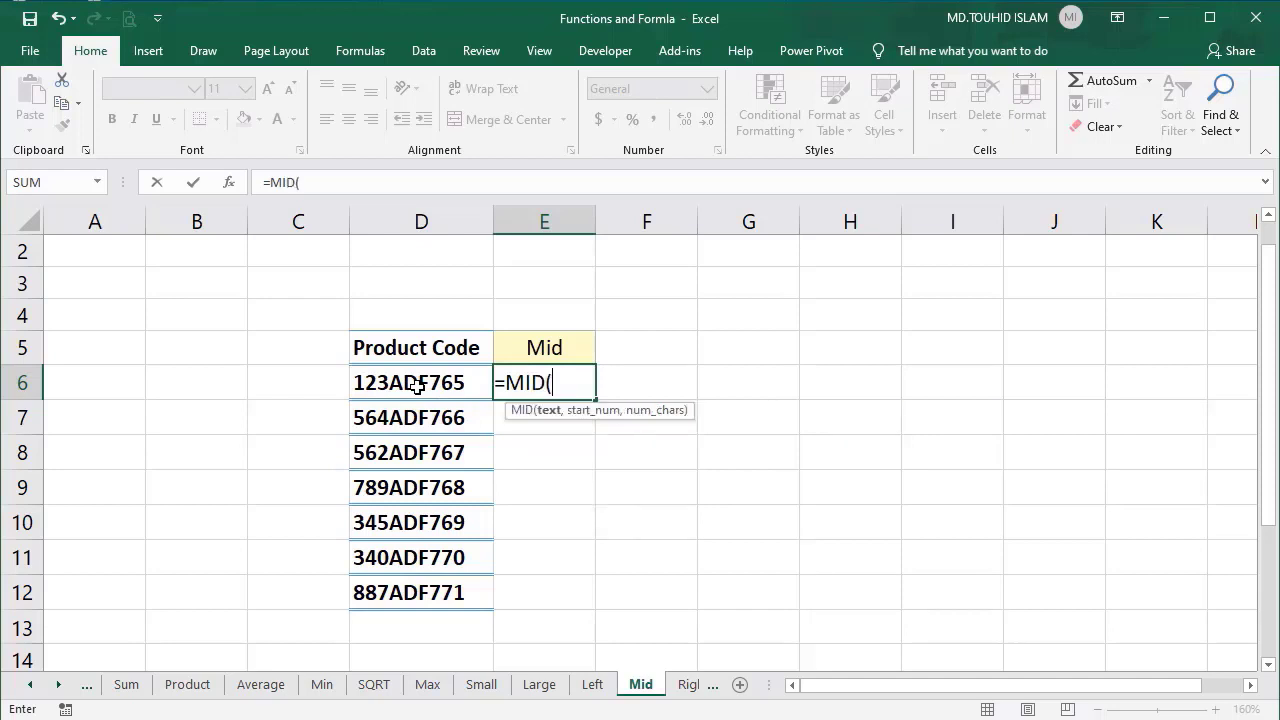
pyautogui.click(418, 384)
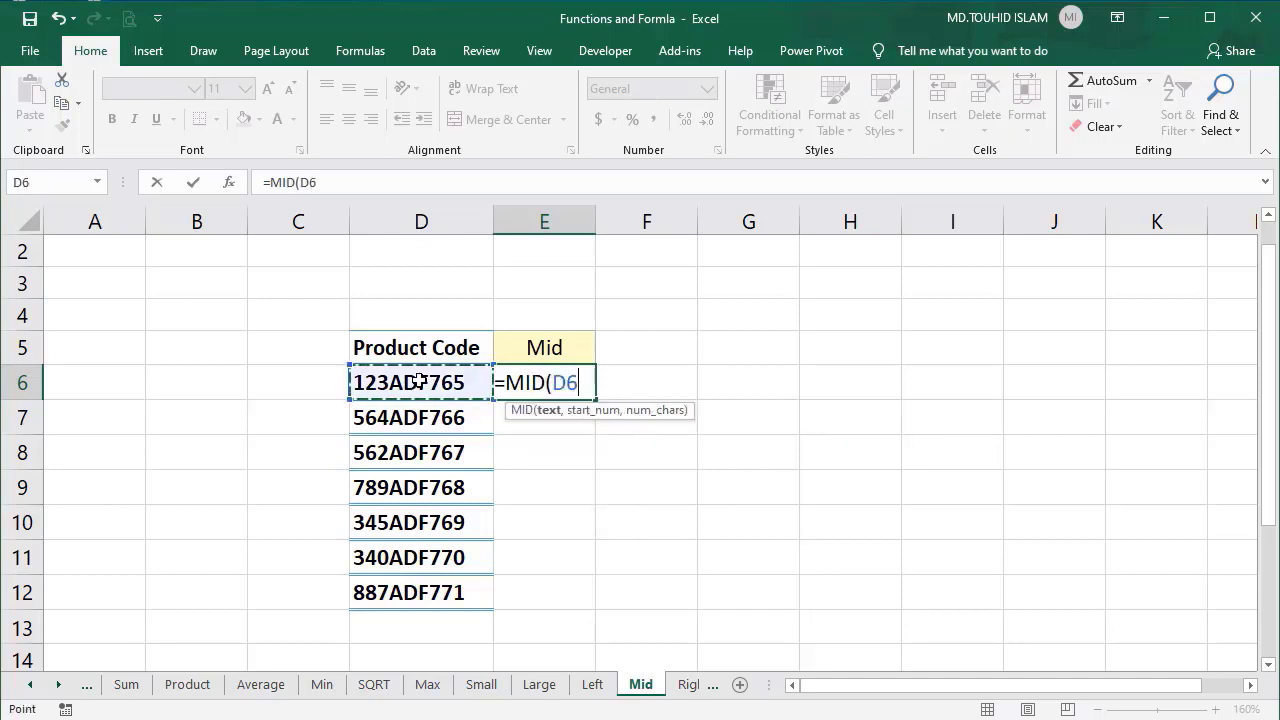
pyautogui.write(',')
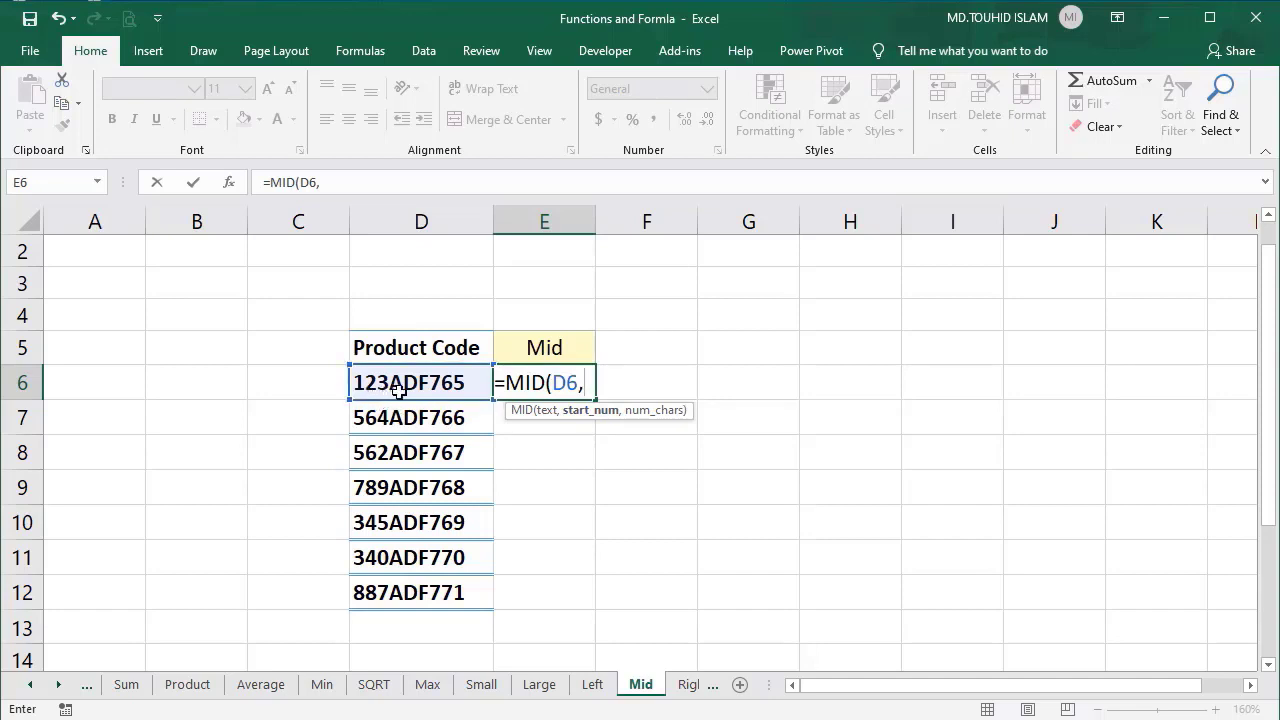
pyautogui.write('4')
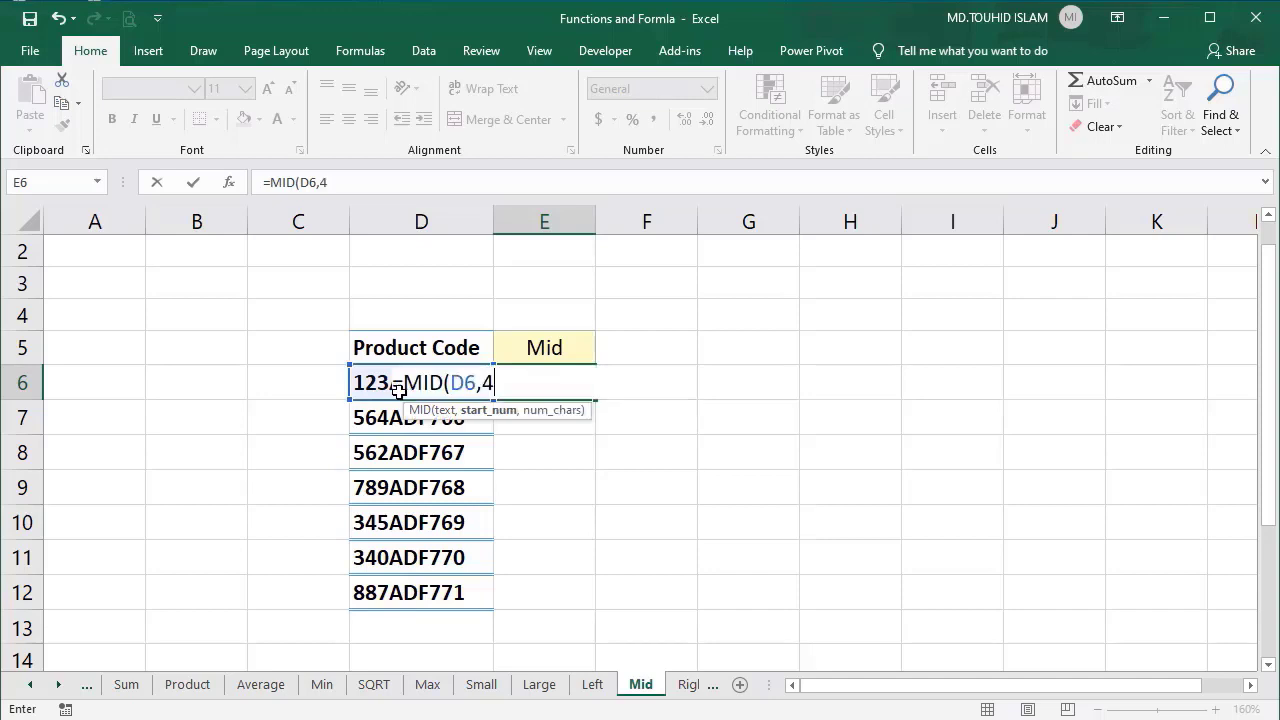
pyautogui.write(',')
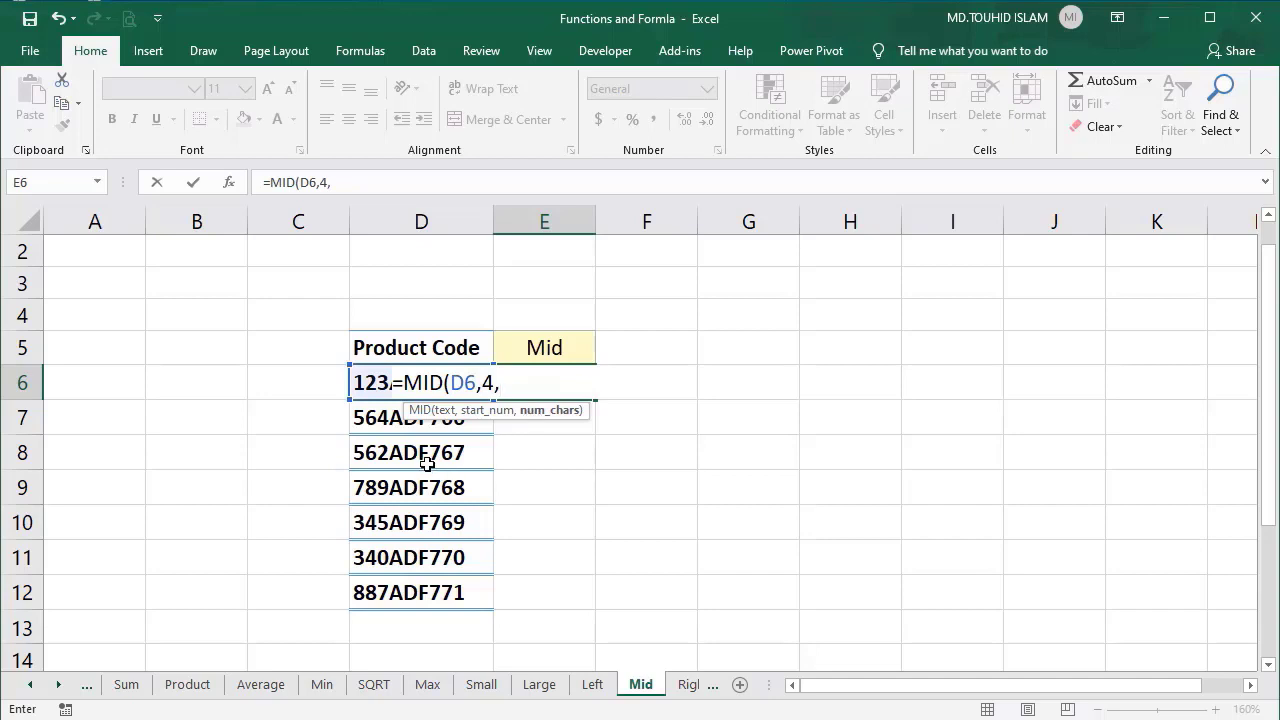
pyautogui.write('3)')
pyautogui.press('Return')
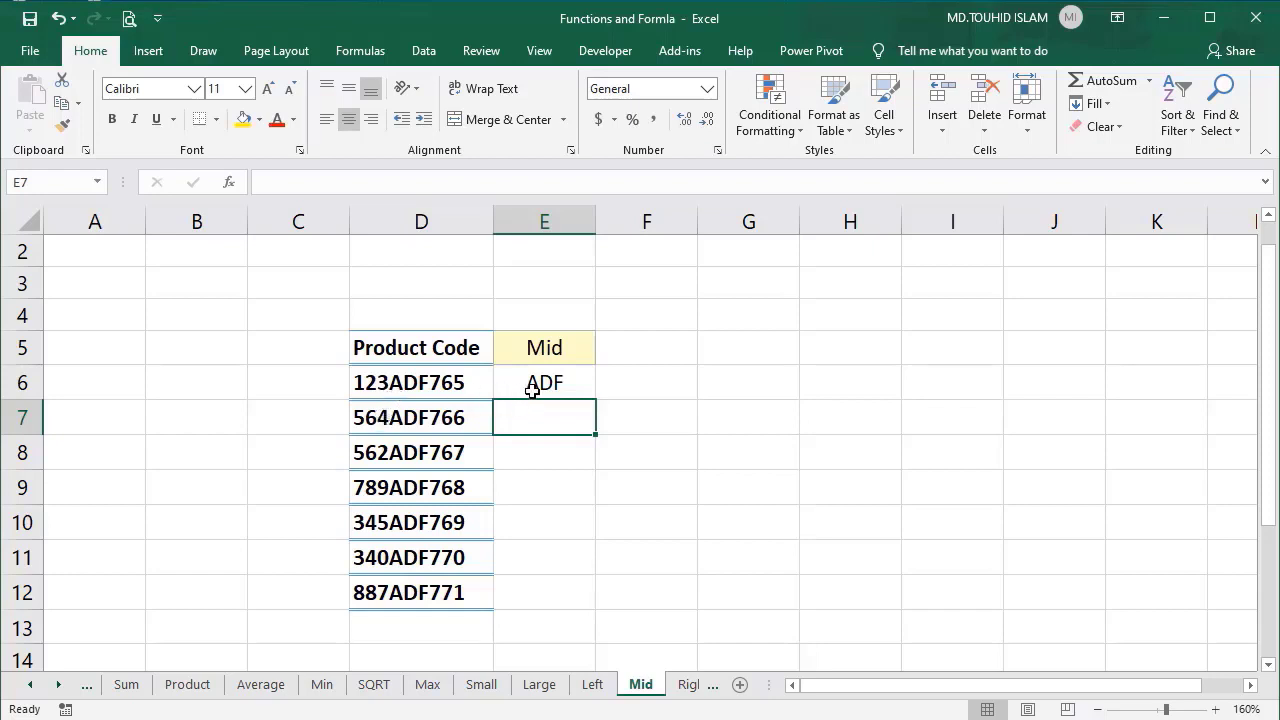
pyautogui.click(560, 388)
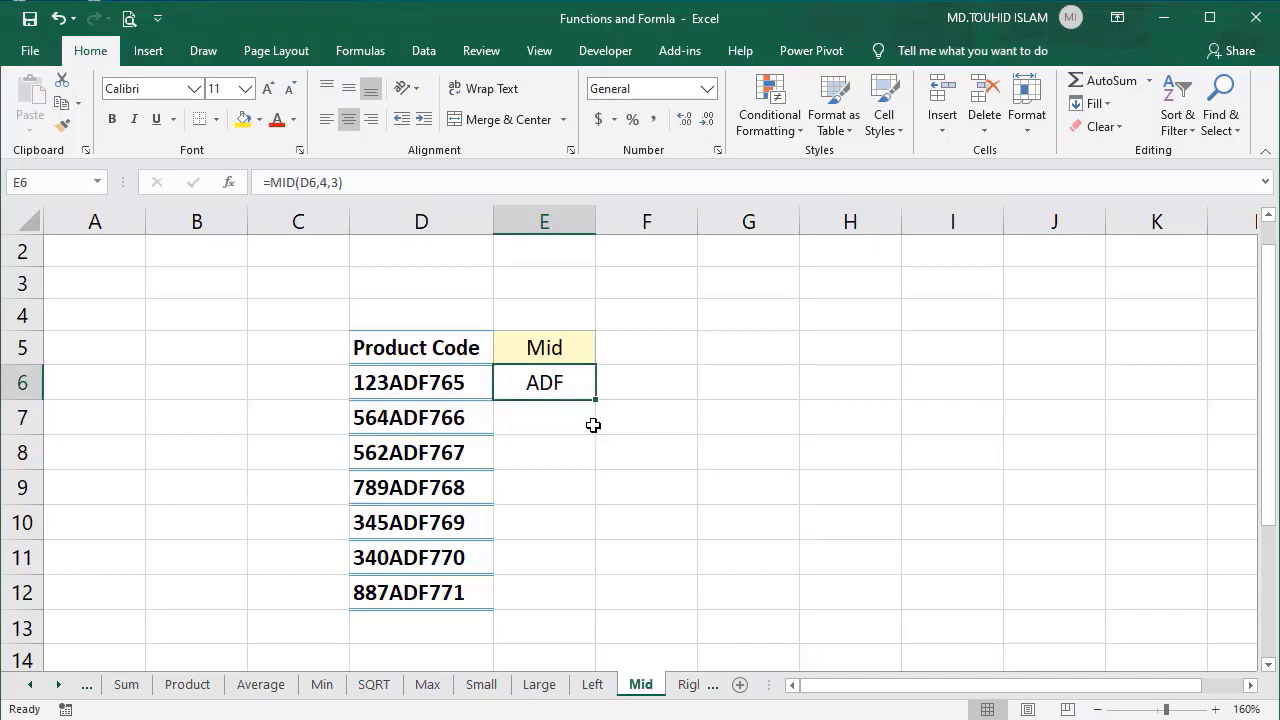
pyautogui.moveTo(594, 400); pyautogui.dragTo(573, 606)
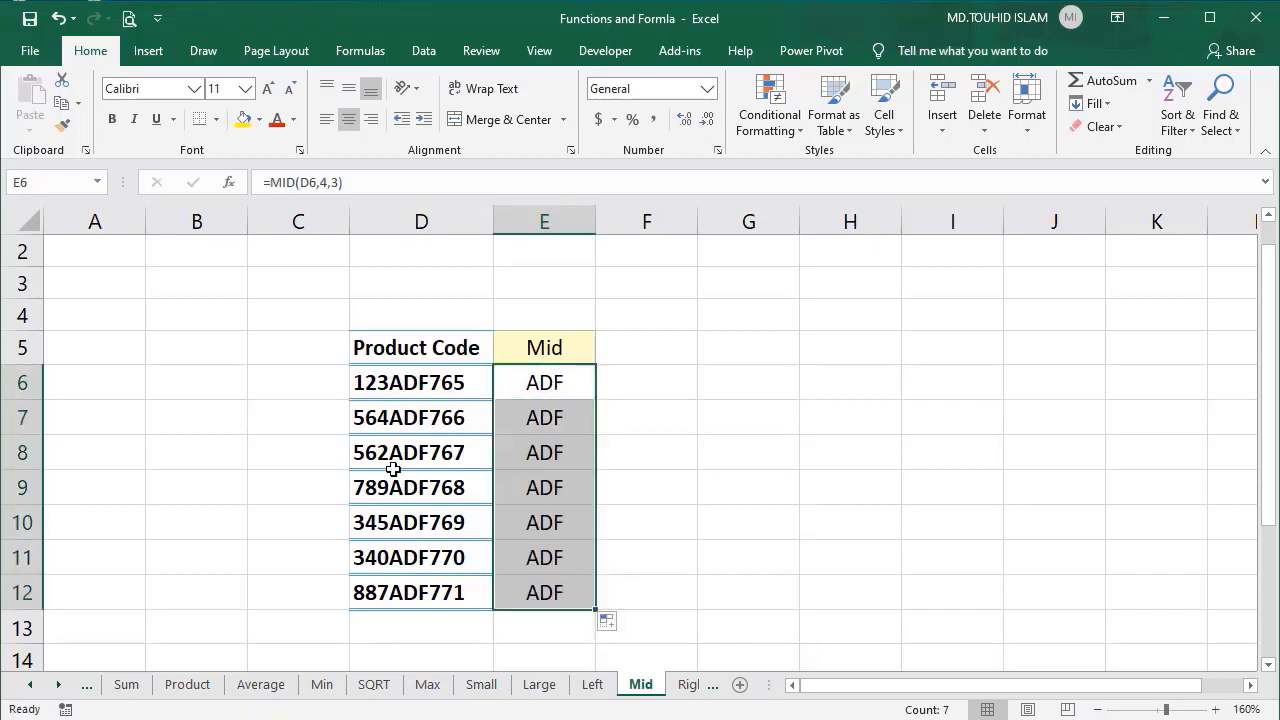
# Compare the product codes in column D with the MID results and formulas in column E.
pyautogui.click(412, 421)
pyautogui.click(414, 460)
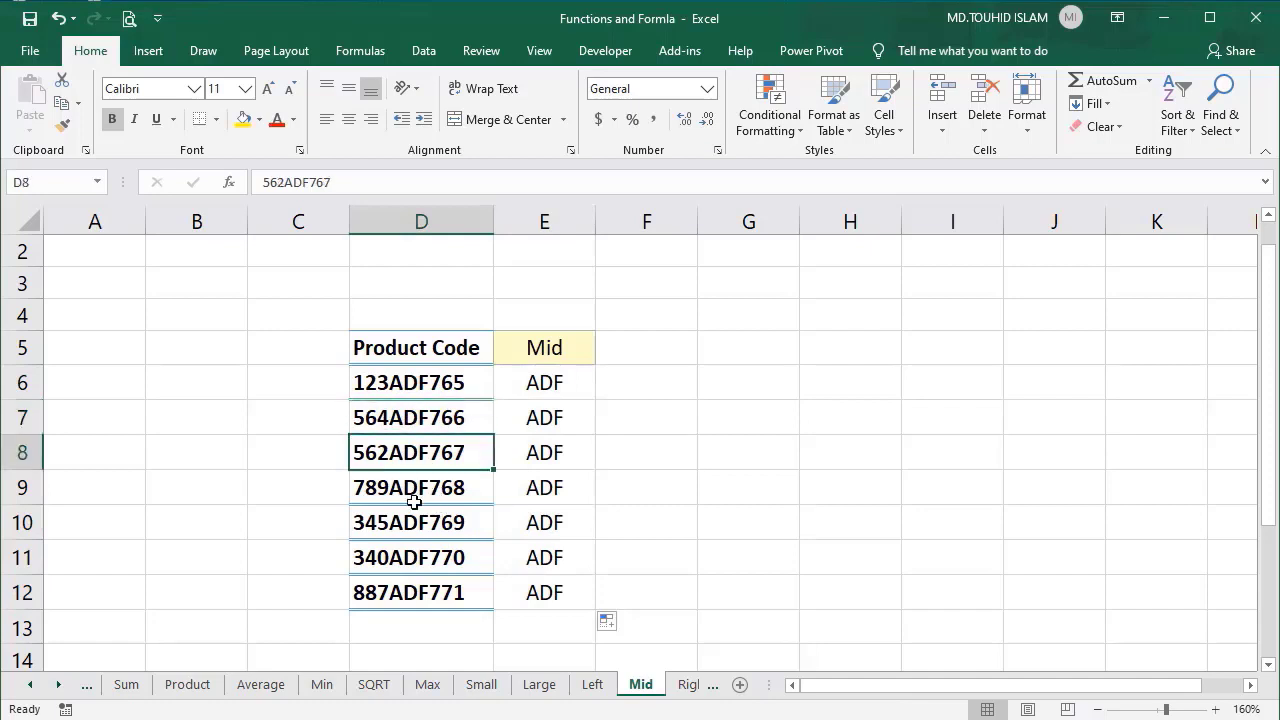
pyautogui.click(415, 493)
pyautogui.click(528, 494)
pyautogui.click(536, 566)
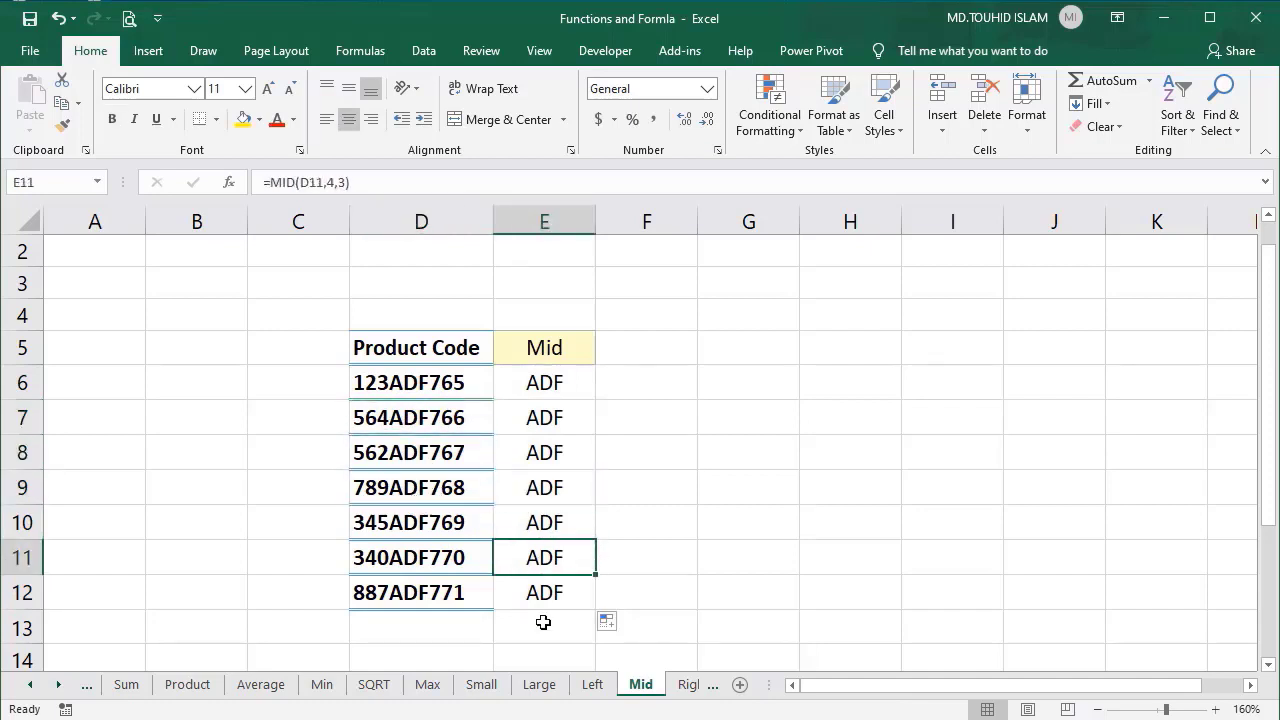
pyautogui.click(539, 412)
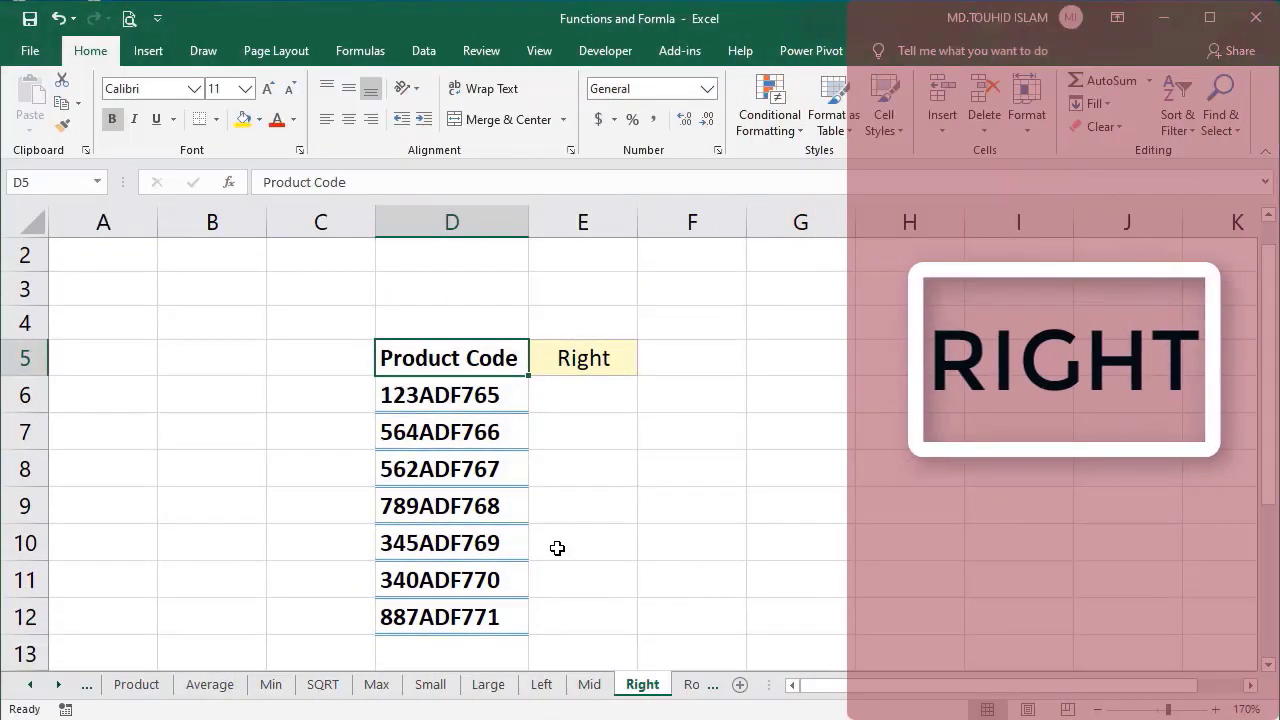
# On the Right sheet, enter =RIGHT(D6,3) in E6 to extract the last three characters of the first product code.
pyautogui.scroll(-1, 557, 548)
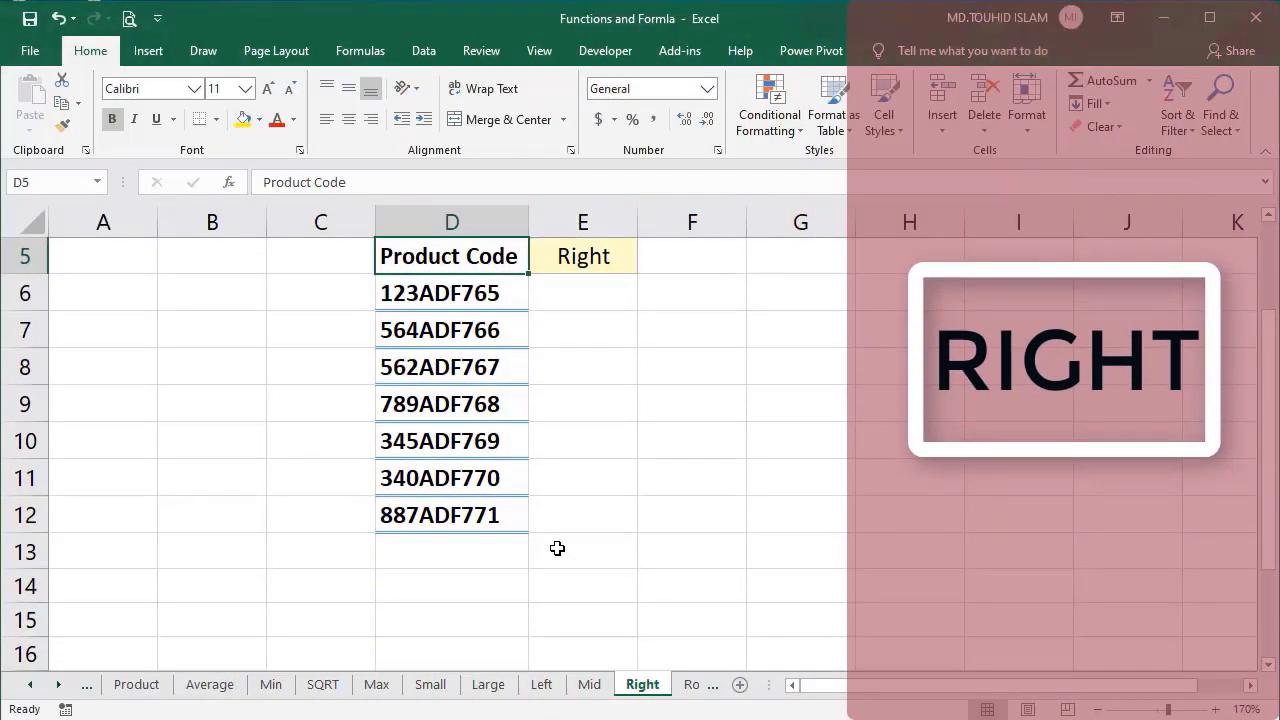
pyautogui.click(578, 295)
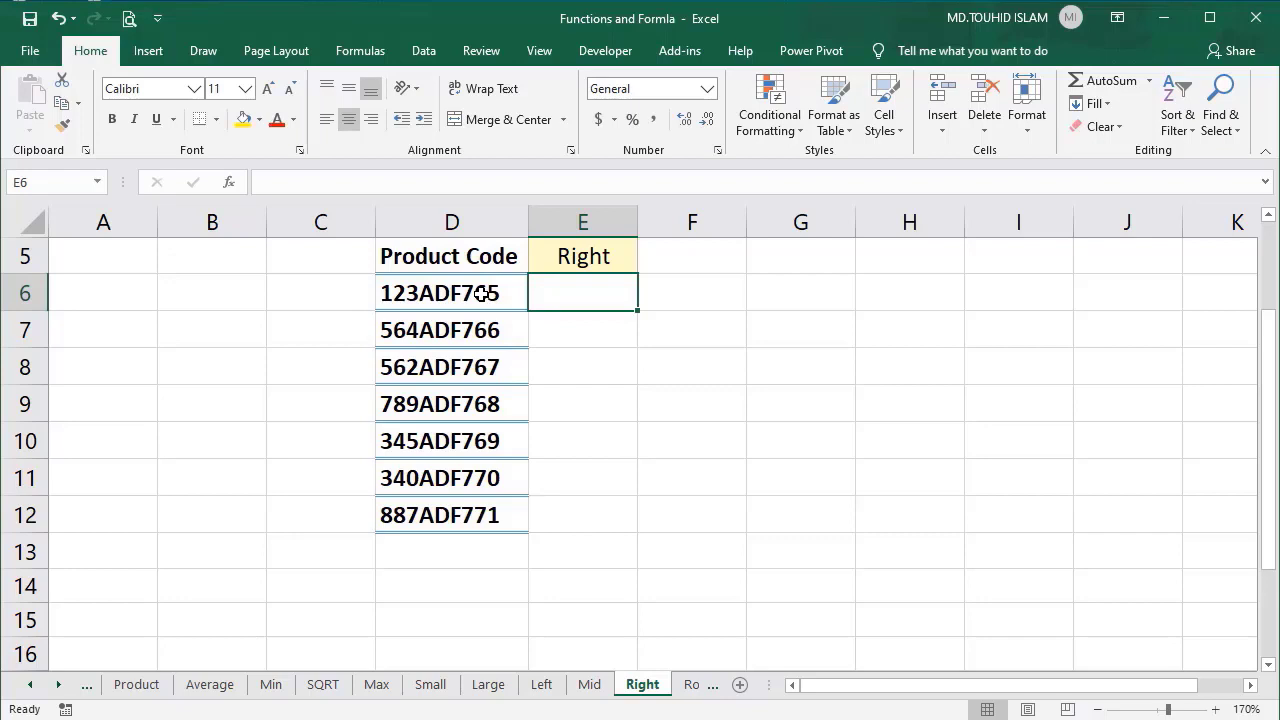
pyautogui.write('=RI')
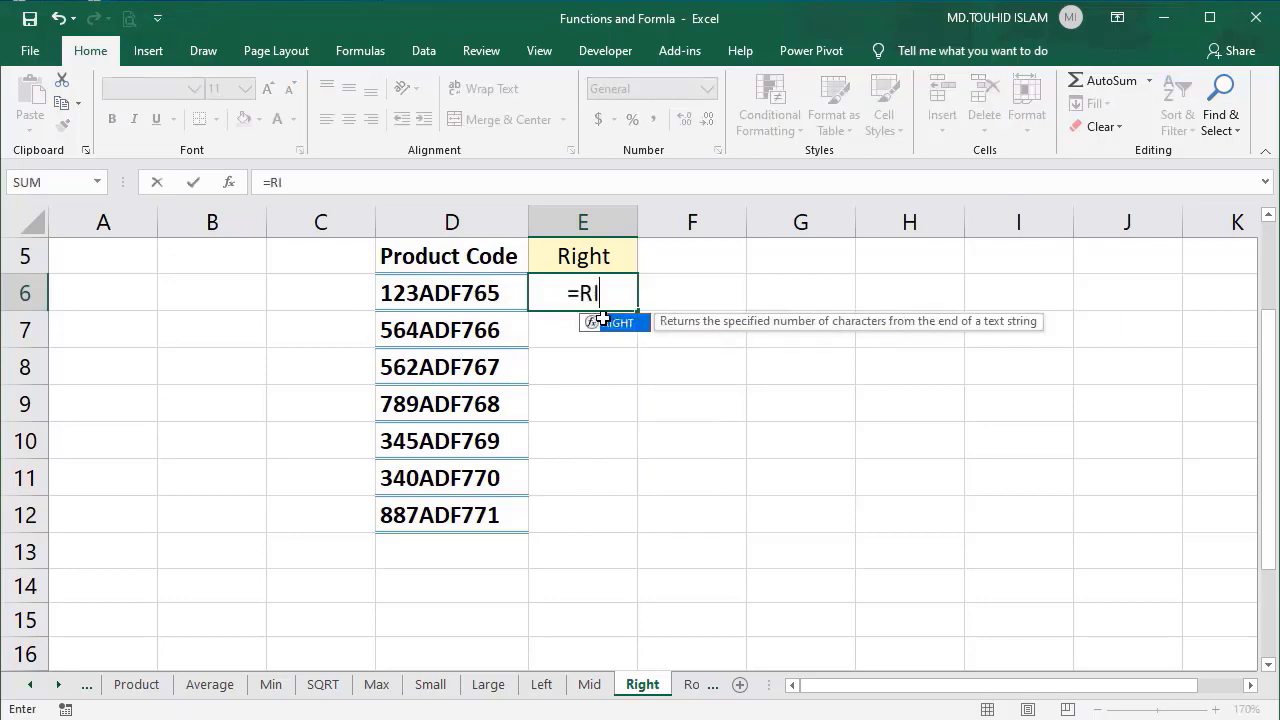
pyautogui.write('GH')
pyautogui.press('BackSpace')
pyautogui.write('G')
pyautogui.press('Tab')
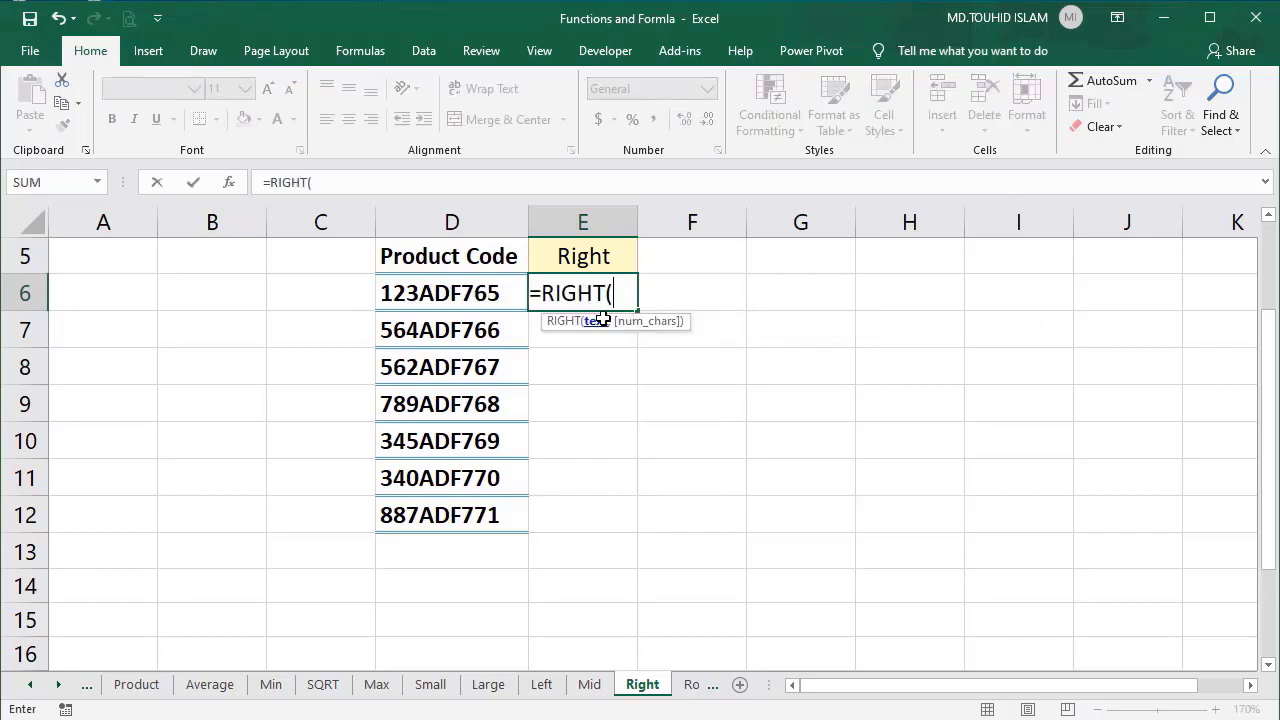
pyautogui.click(445, 293)
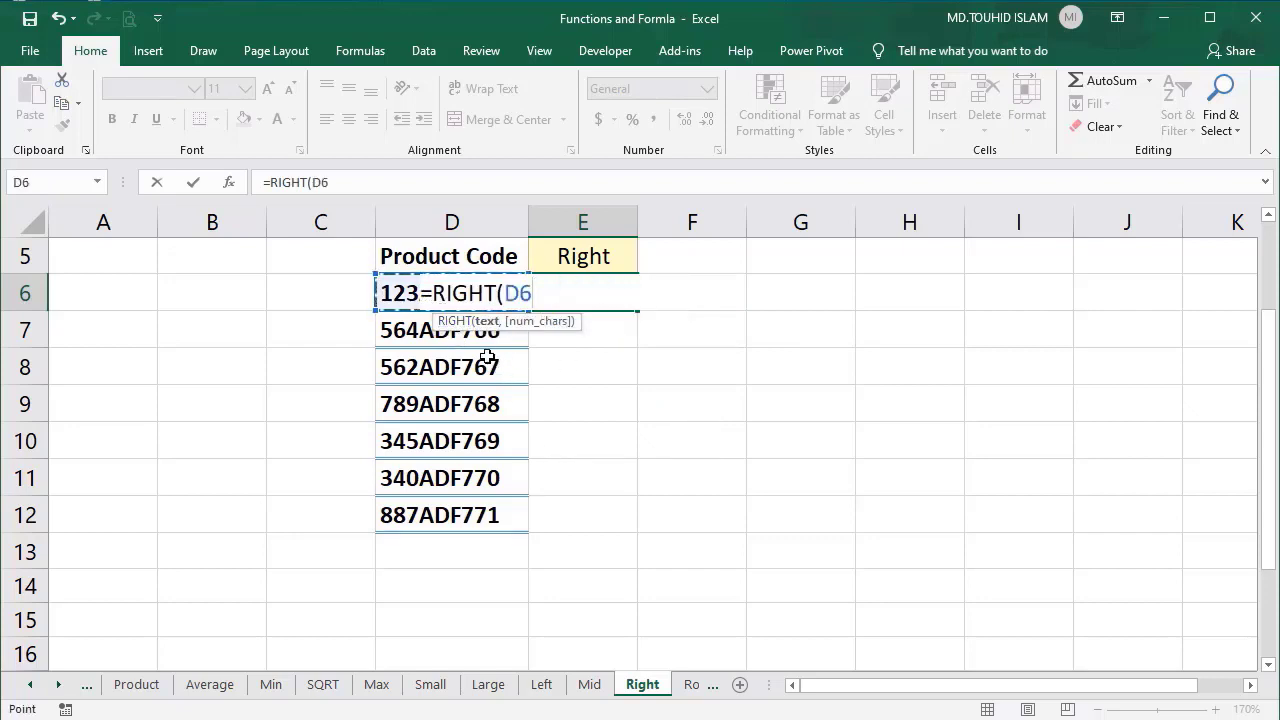
pyautogui.write(',')
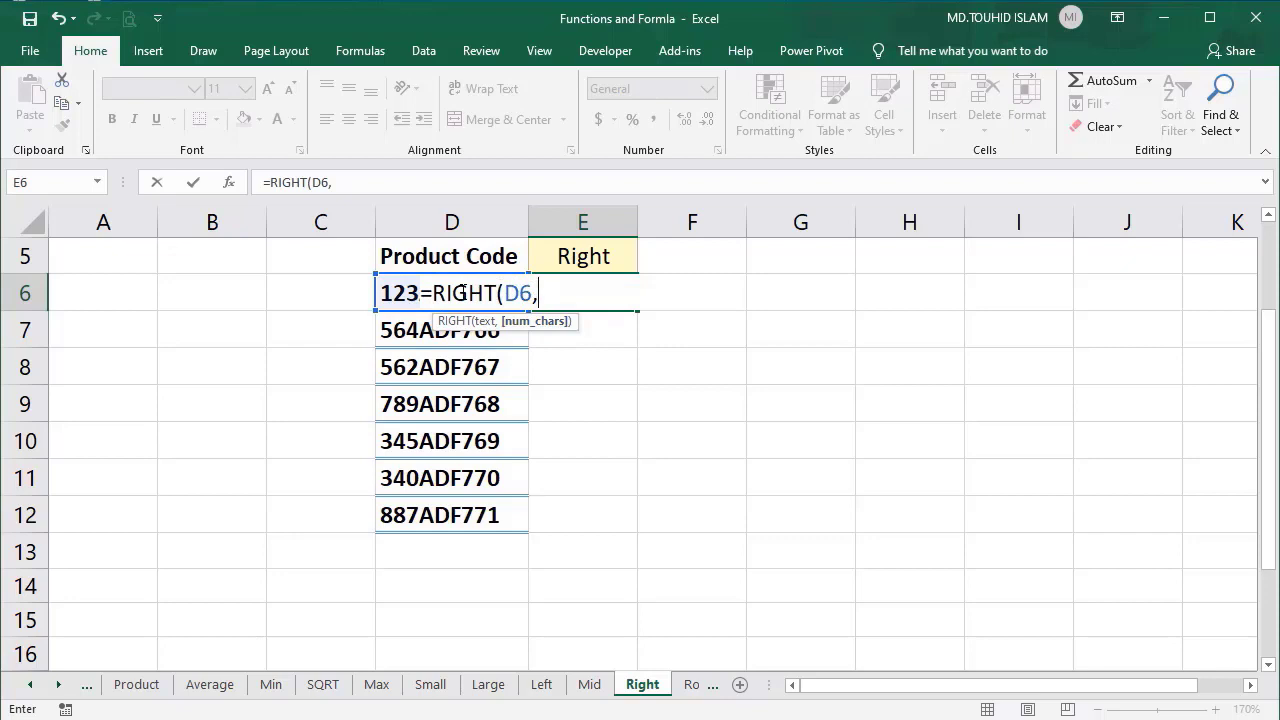
pyautogui.write('3)')
pyautogui.press('Return')
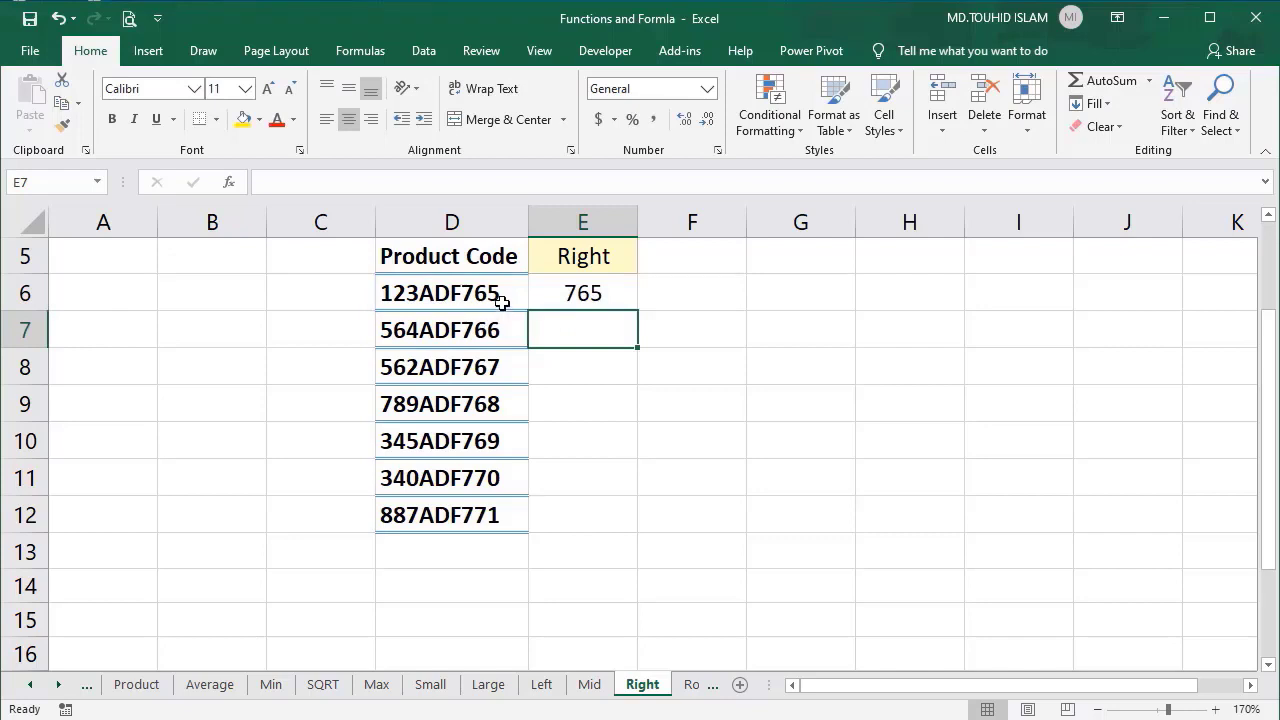
# Fill the RIGHT formula in E6 down through E12 and compare the results with the product codes.
pyautogui.click(585, 297)
pyautogui.moveTo(637, 311); pyautogui.dragTo(636, 532)
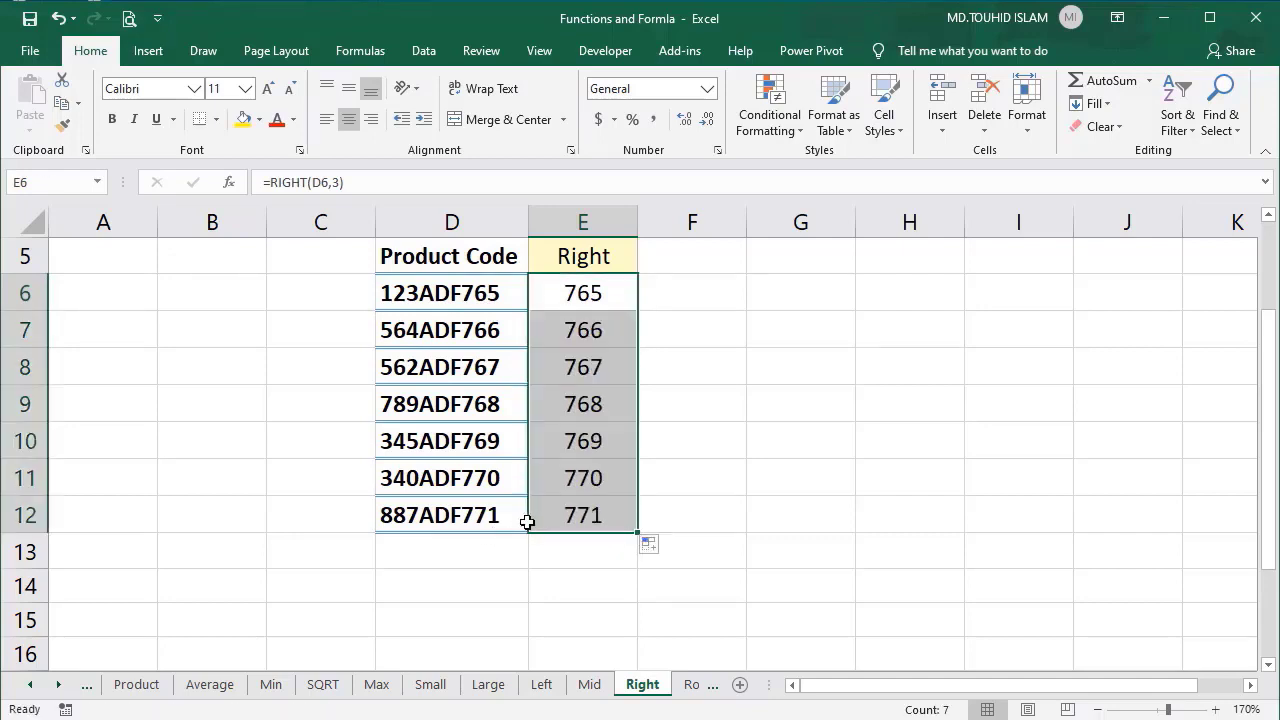
pyautogui.click(580, 380)
pyautogui.click(490, 405)
pyautogui.click(604, 432)
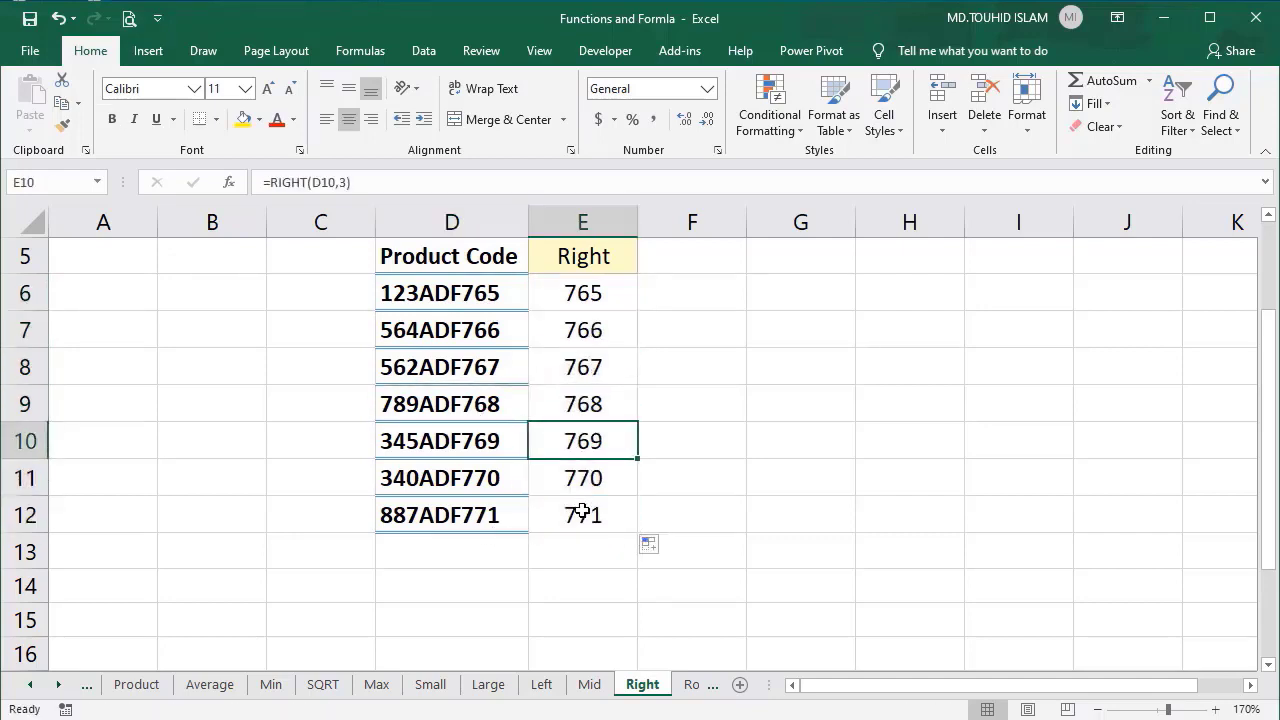
pyautogui.click(600, 516)
pyautogui.click(600, 335)
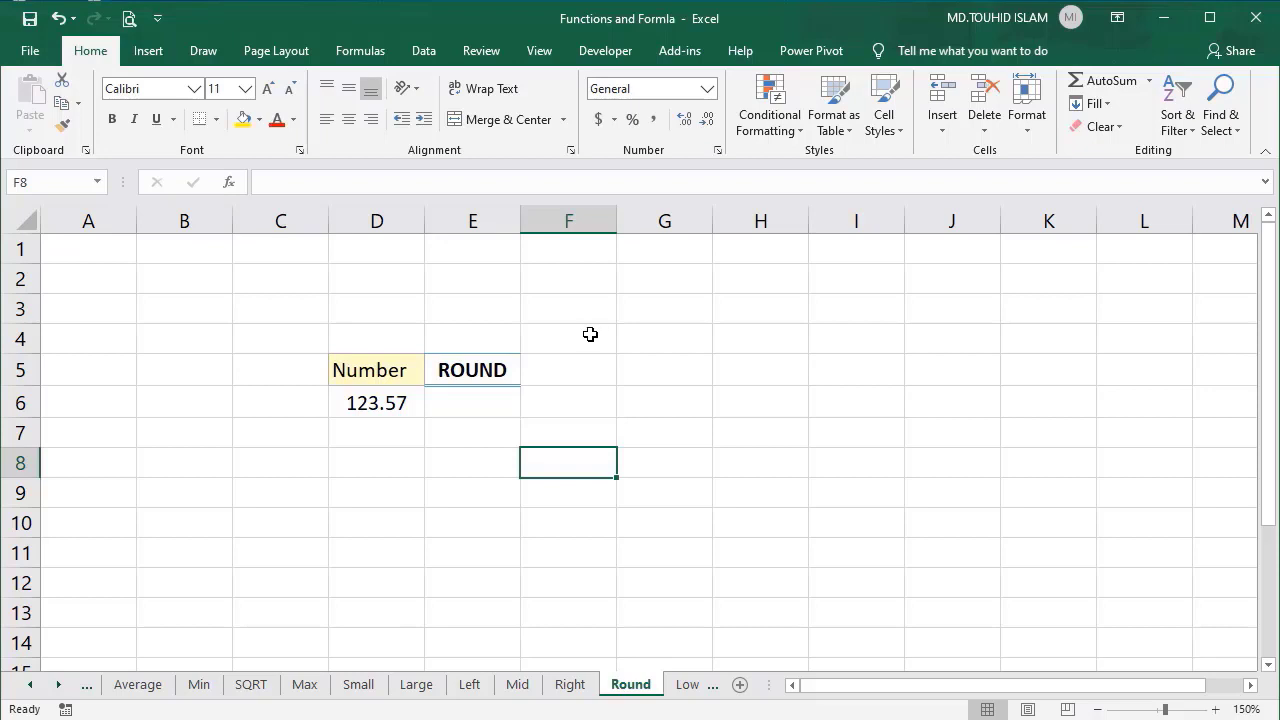
# On the Round sheet, enter =ROUND(D6,1) in E6 to round the number to one decimal place.
pyautogui.click(486, 400)
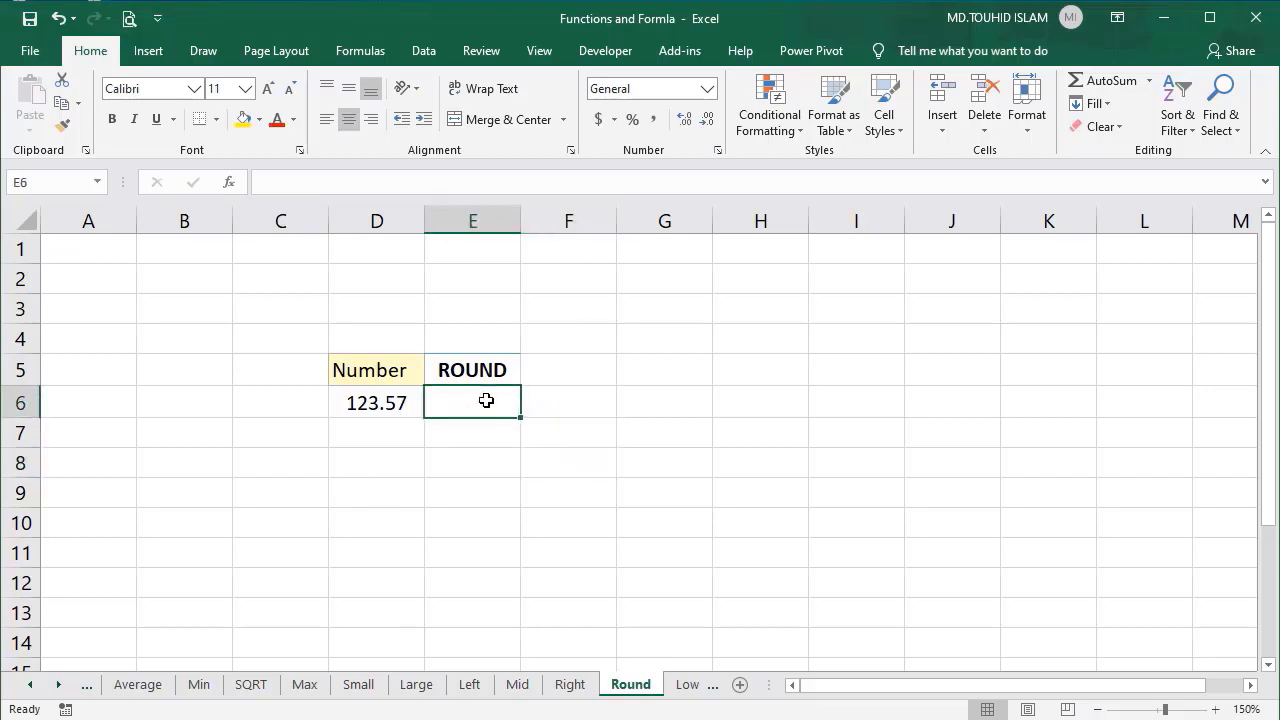
pyautogui.write('=ROU')
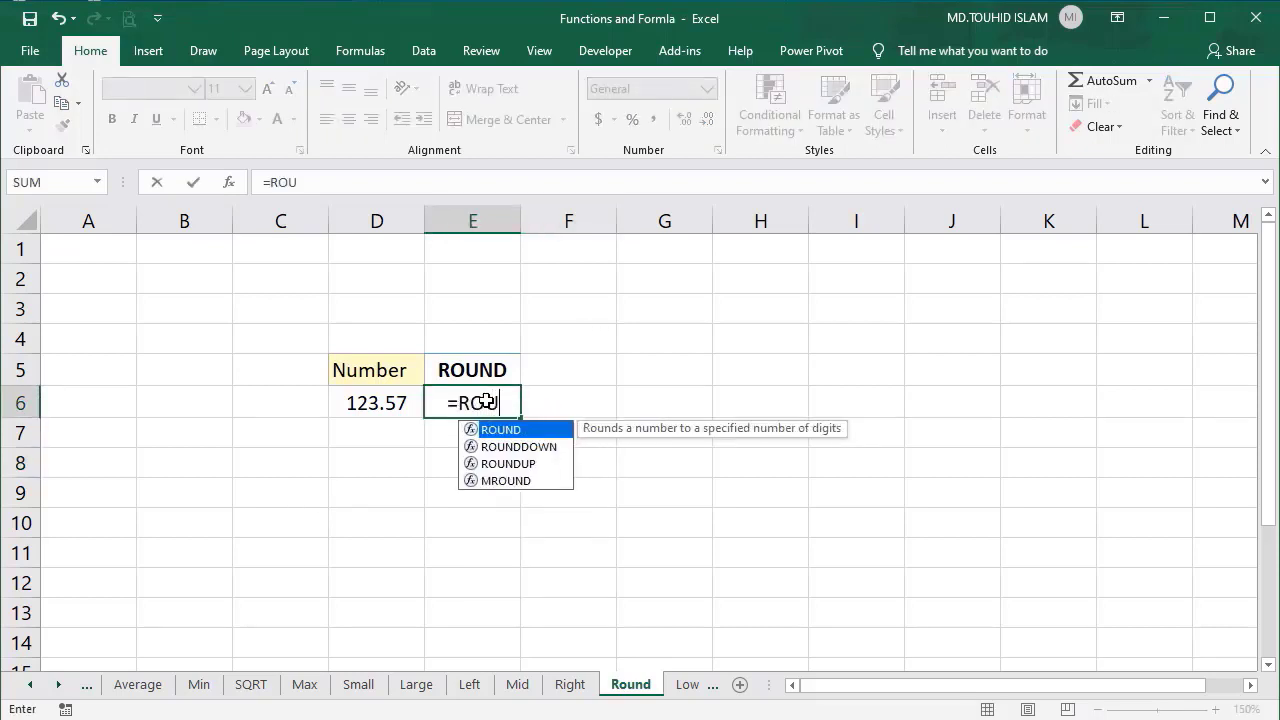
pyautogui.press('Tab')
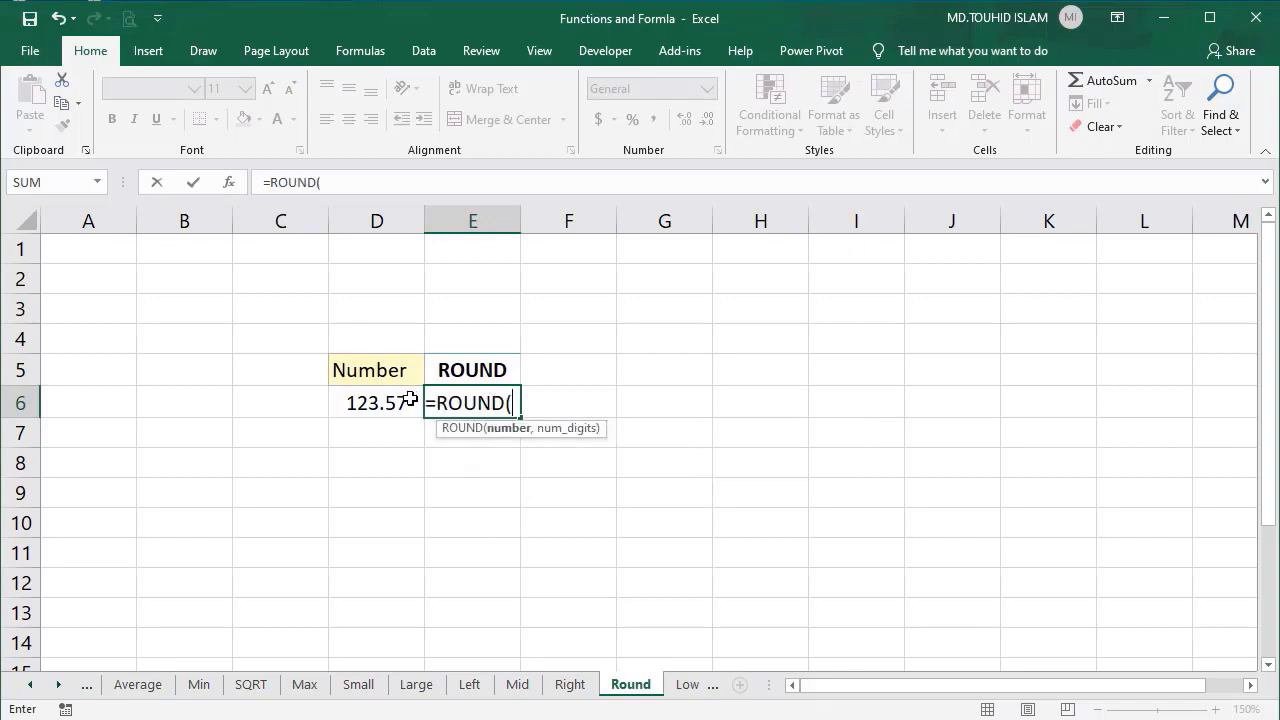
pyautogui.click(375, 405)
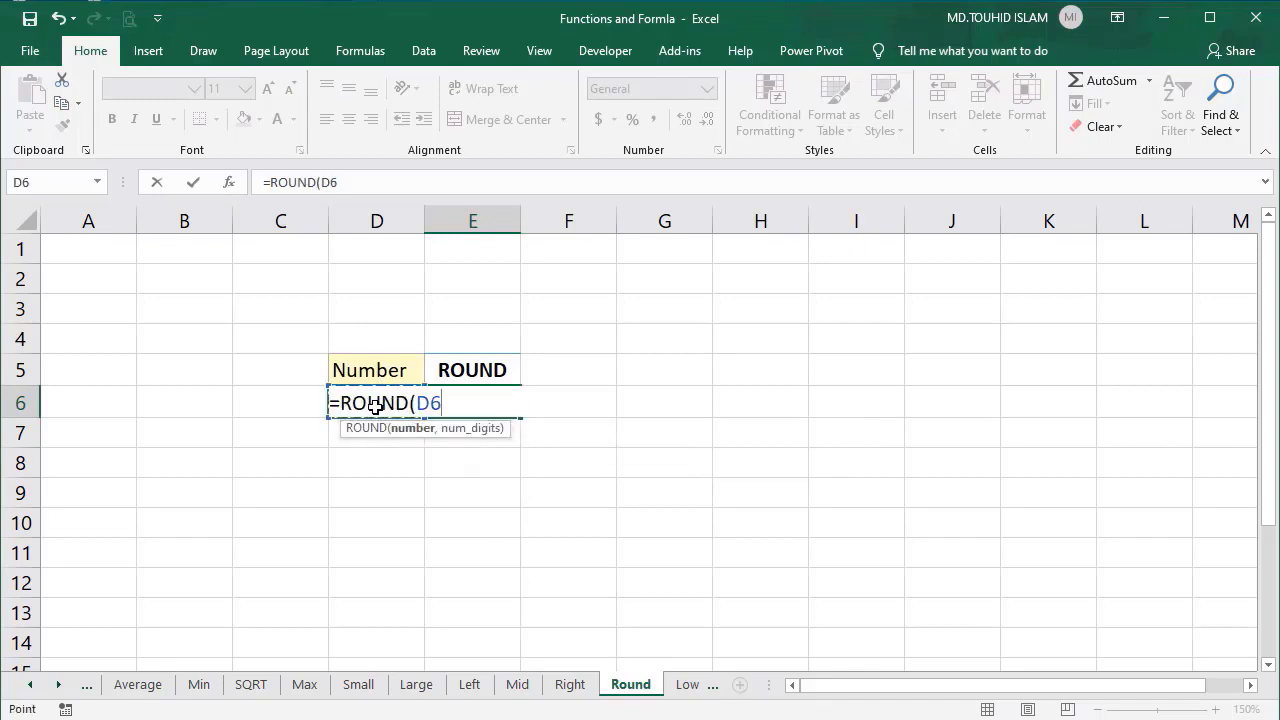
pyautogui.write(',')
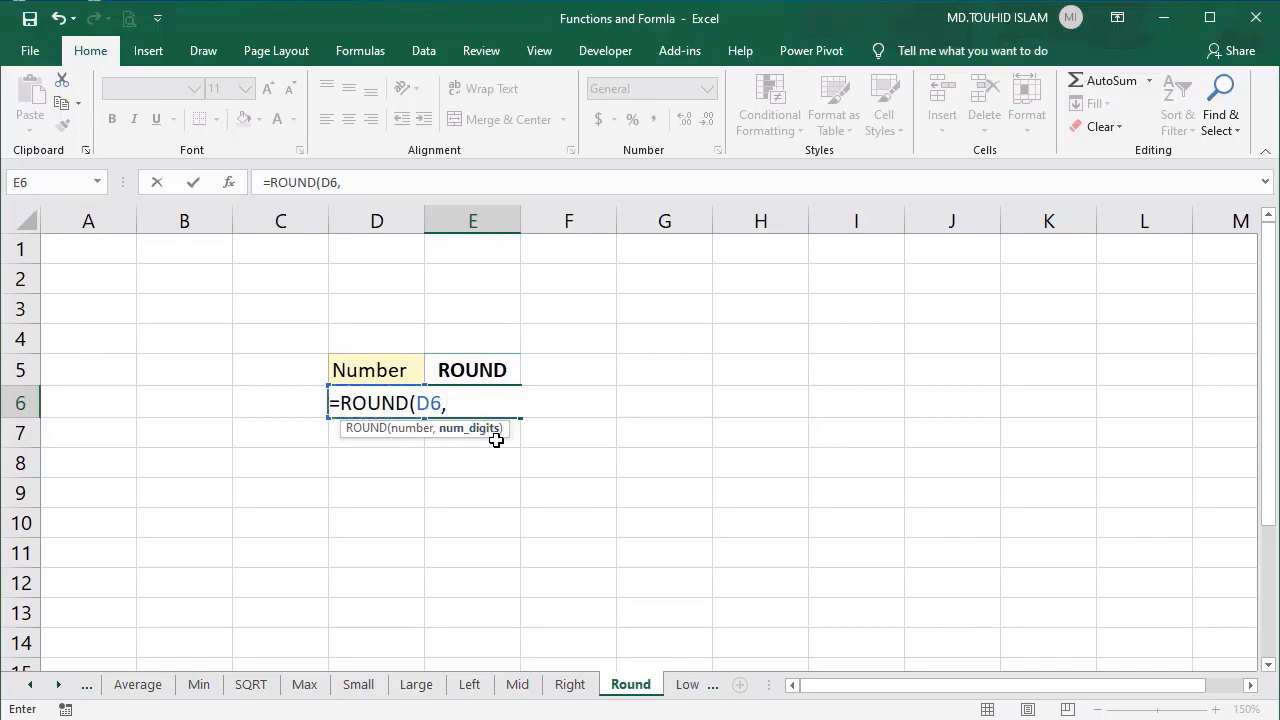
pyautogui.write('1)')
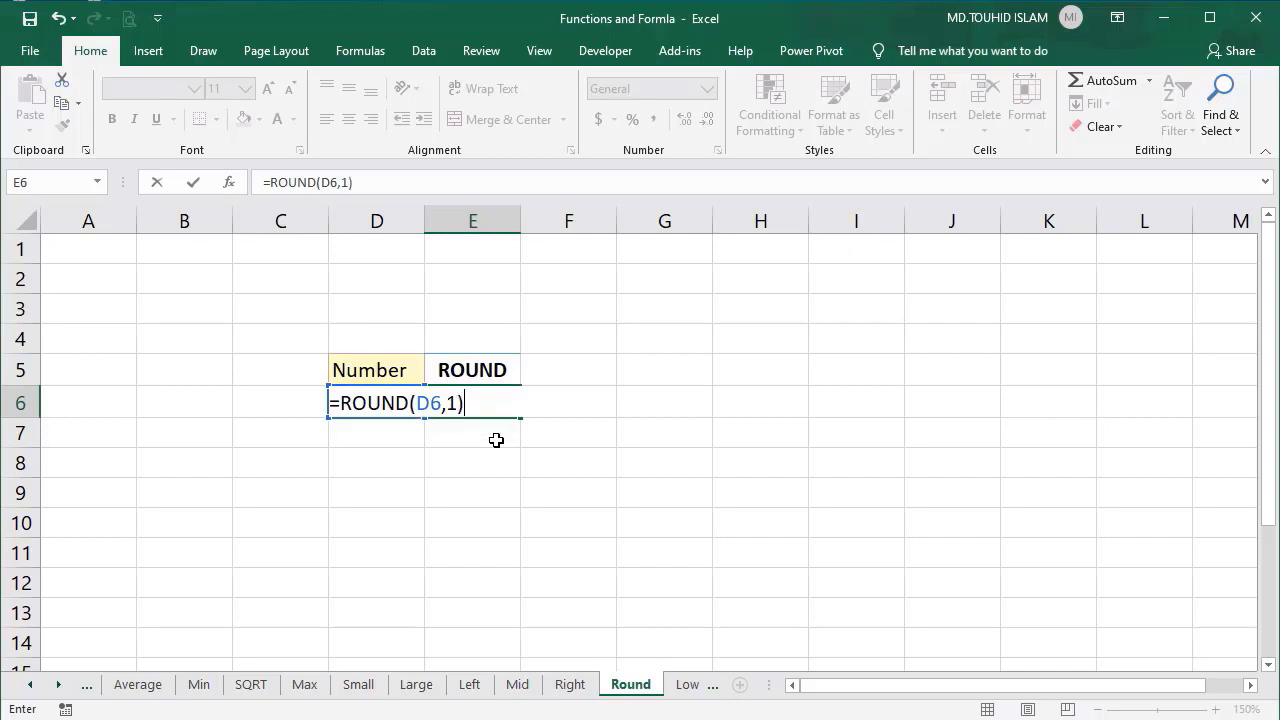
pyautogui.press('Return')
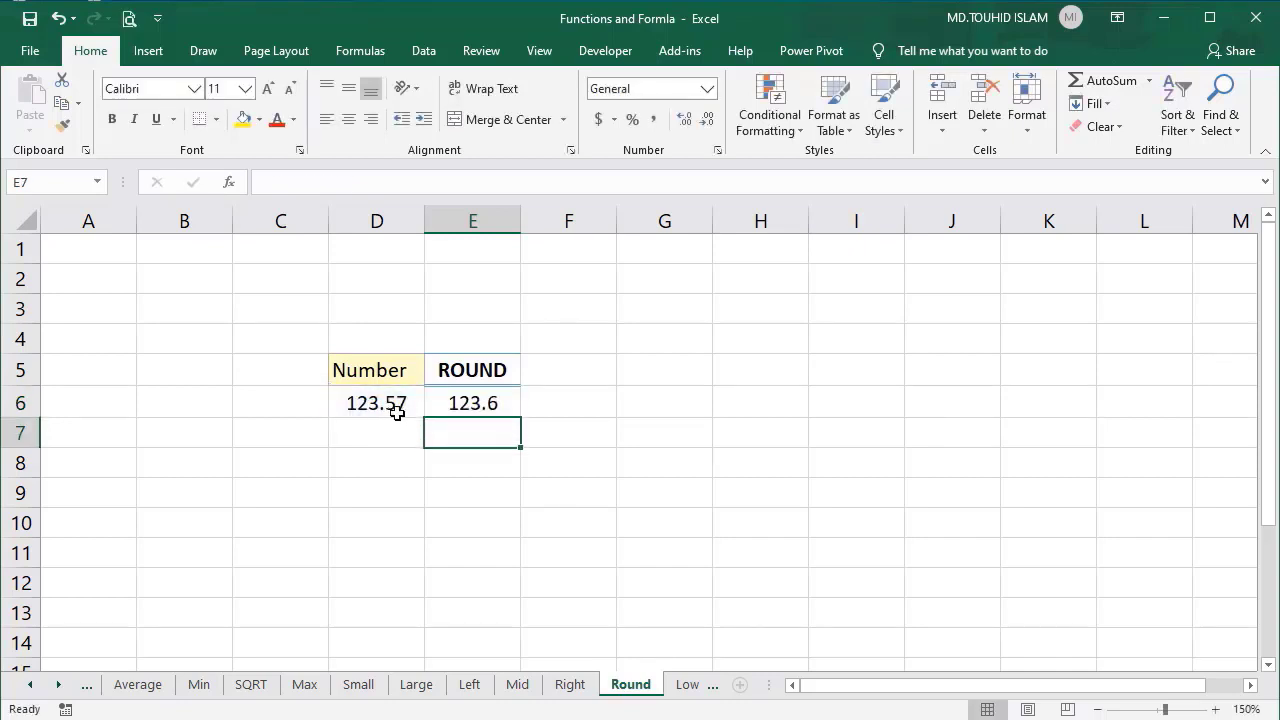
# Change the formula in E6 to =ROUND(D6,0) to round to a whole number, and compare it with the original number.
pyautogui.click(475, 403)
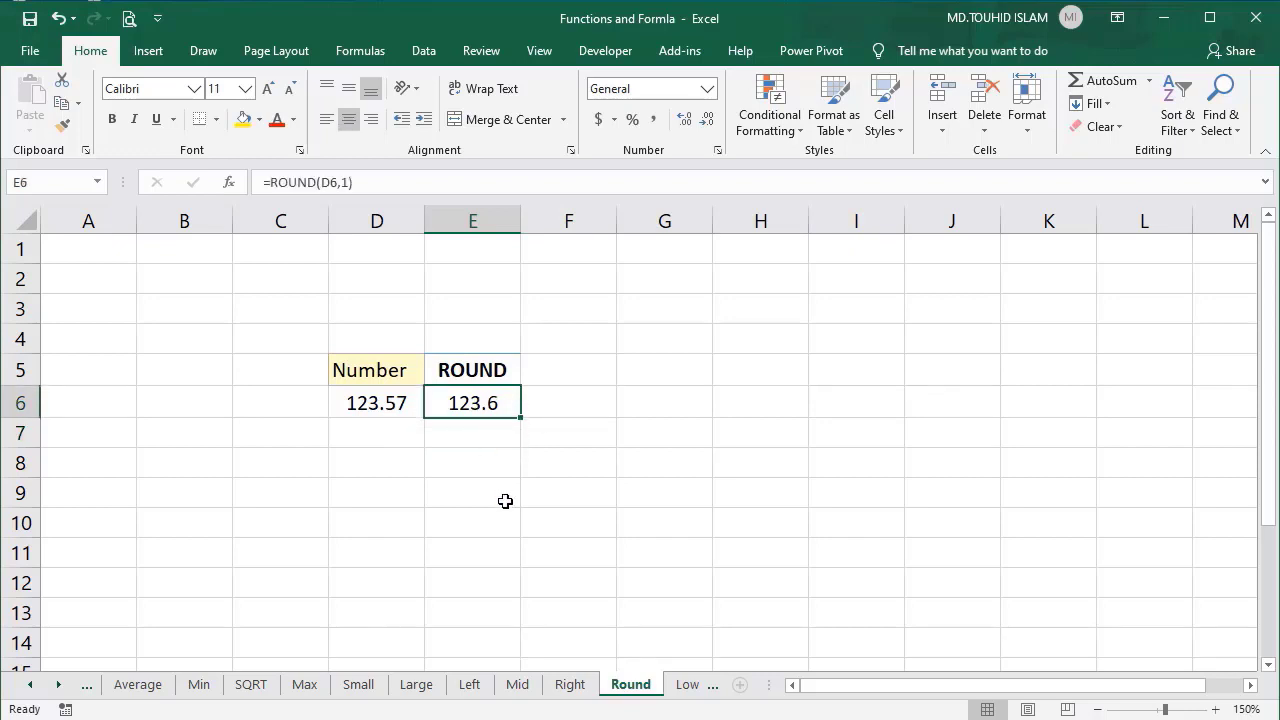
pyautogui.press('F2')
pyautogui.click(458, 404)
pyautogui.press('BackSpace')
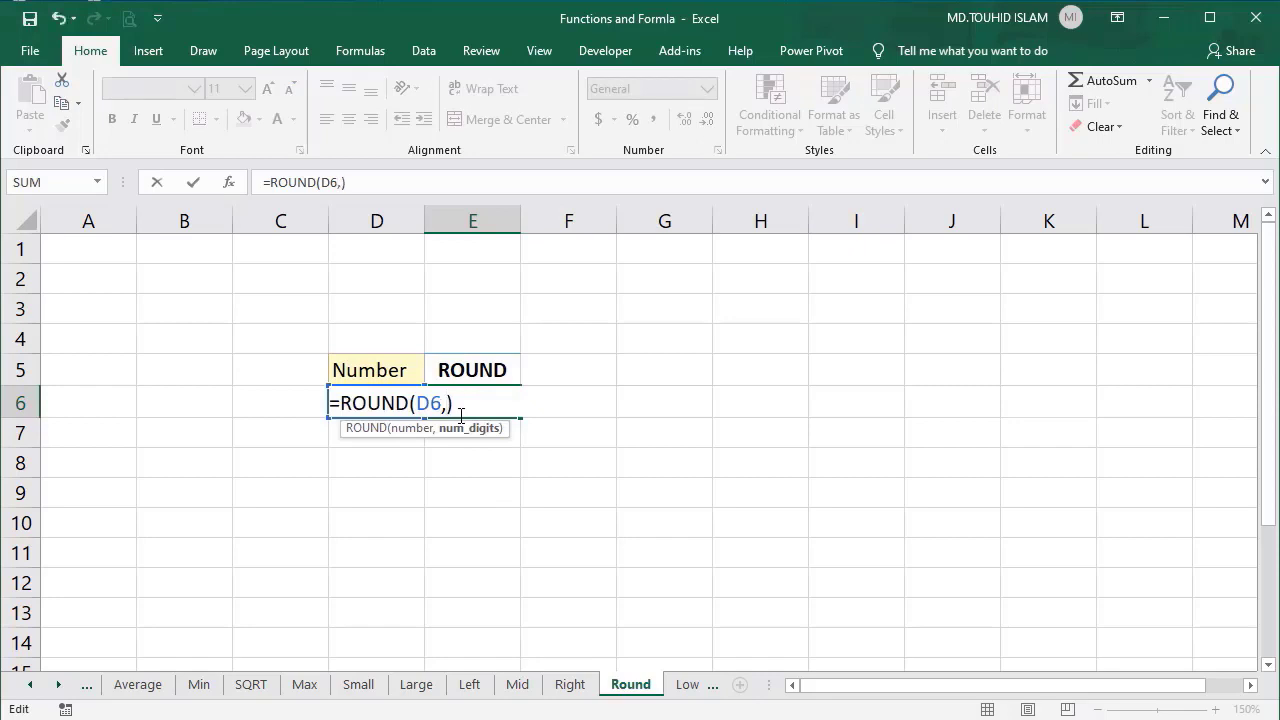
pyautogui.write('0')
pyautogui.press('Return')
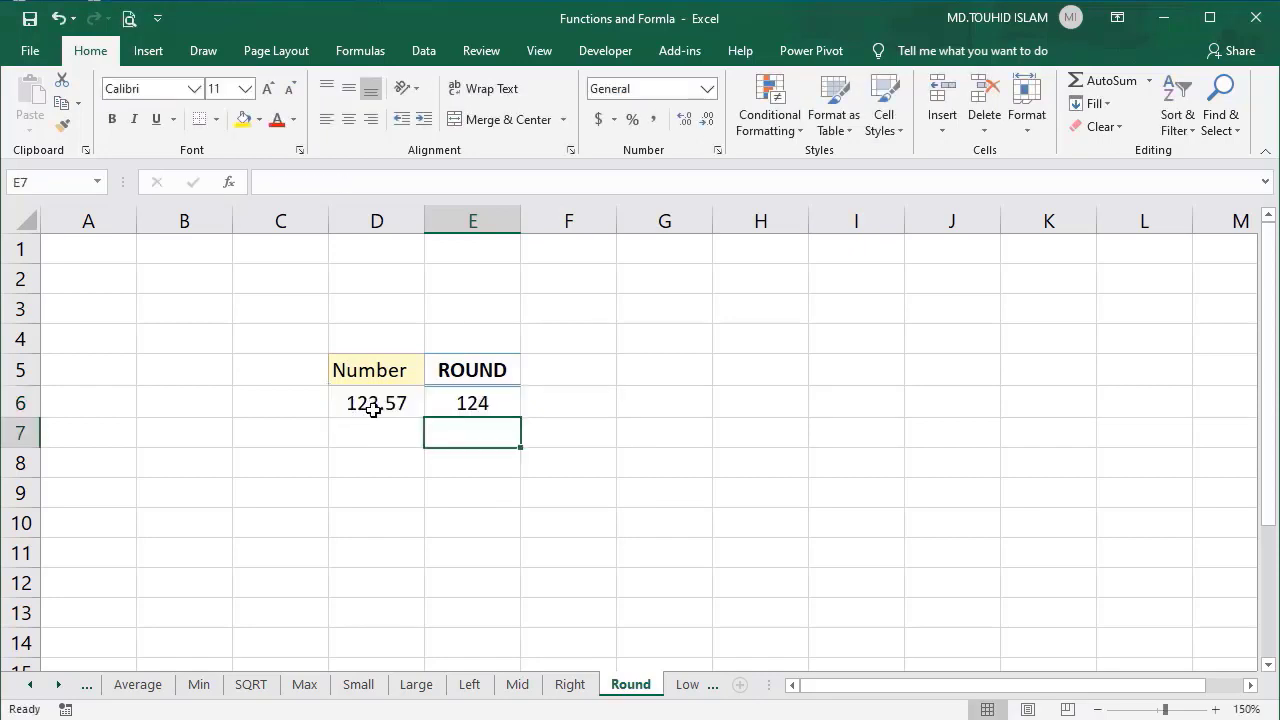
pyautogui.click(490, 403)
pyautogui.click(473, 438)
pyautogui.click(374, 408)
pyautogui.click(444, 408)
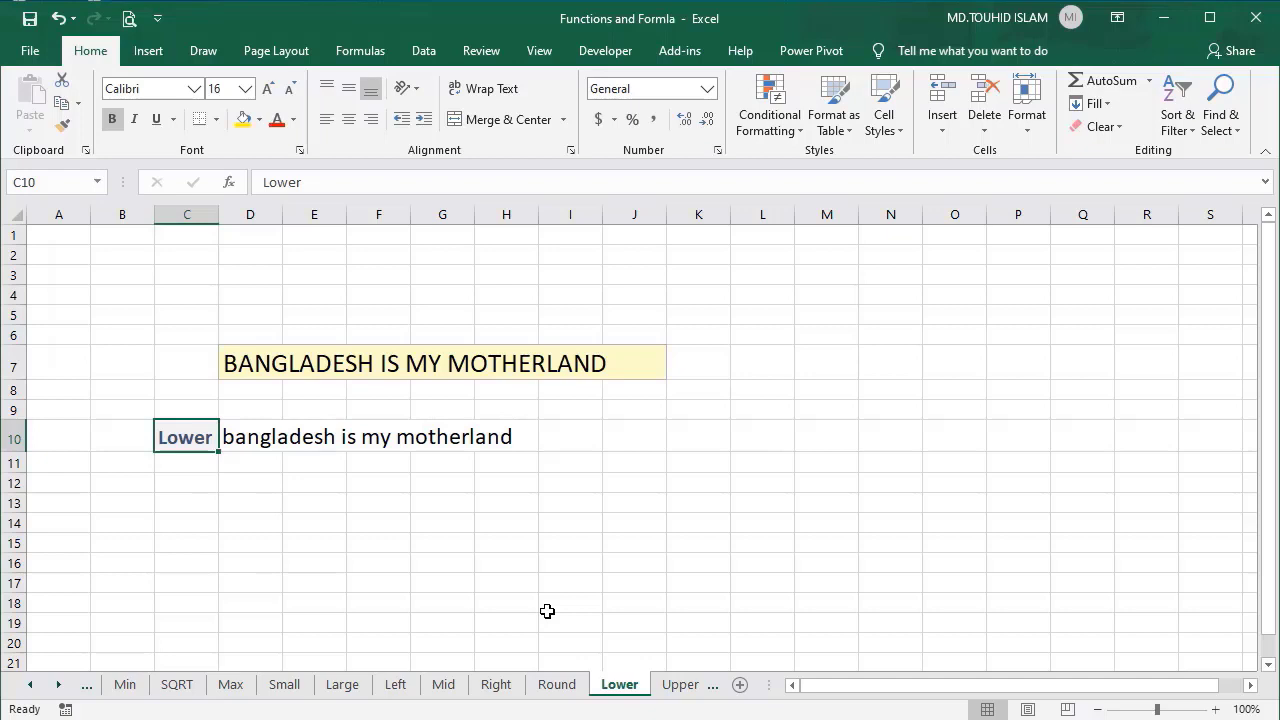
# On the Lower sheet, clear the existing result in D10 and enter =LOWER(D7) to convert the sentence to lowercase.
pyautogui.click(260, 433)
pyautogui.press('Delete')
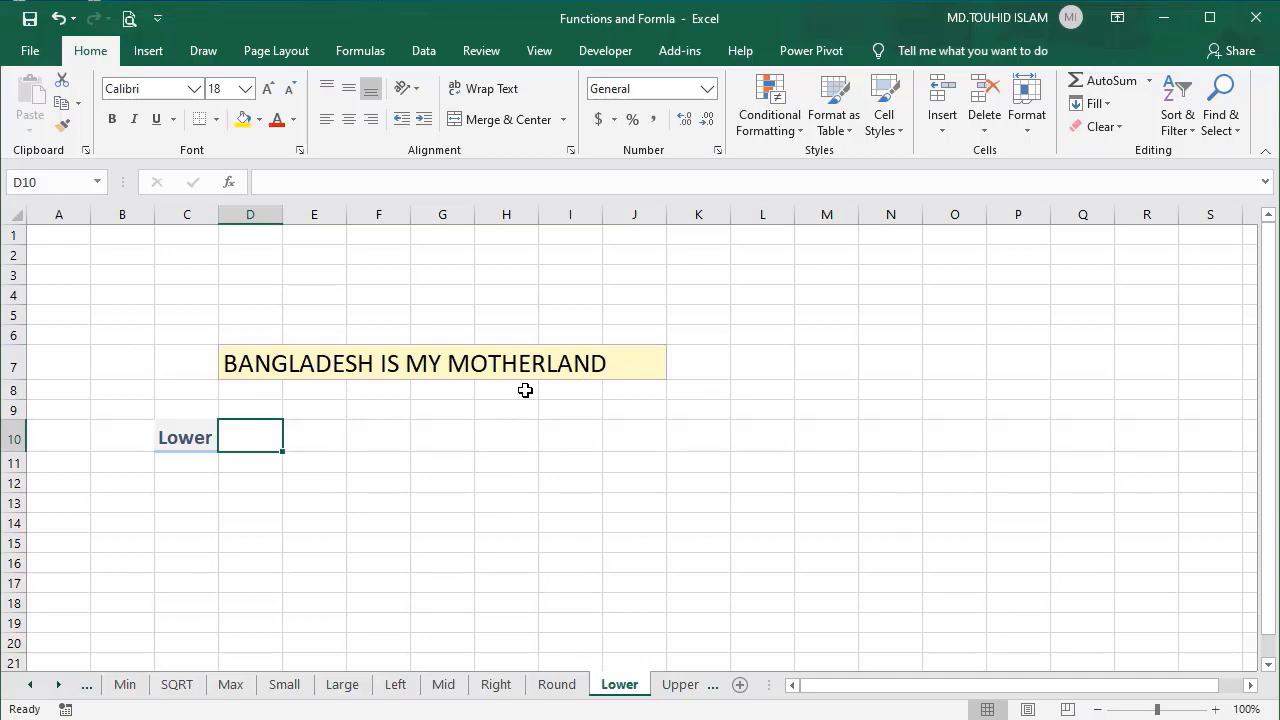
pyautogui.write('=')
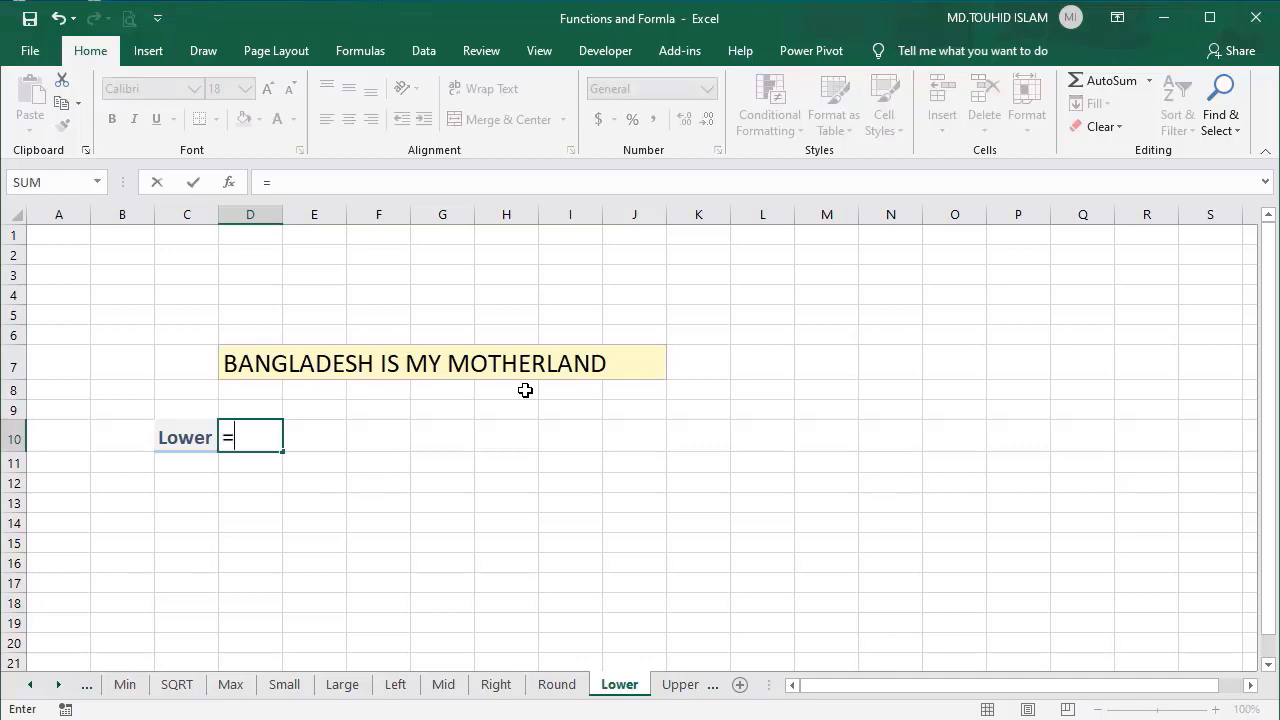
pyautogui.write('LO')
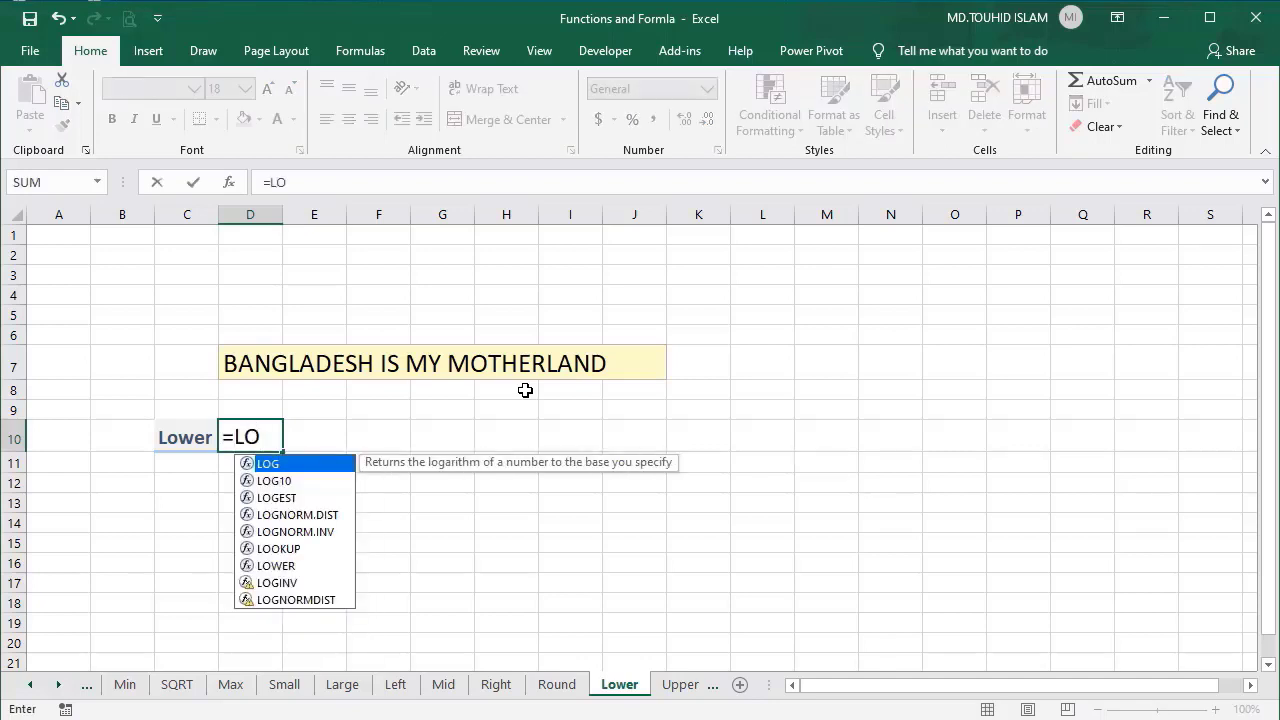
pyautogui.write('W')
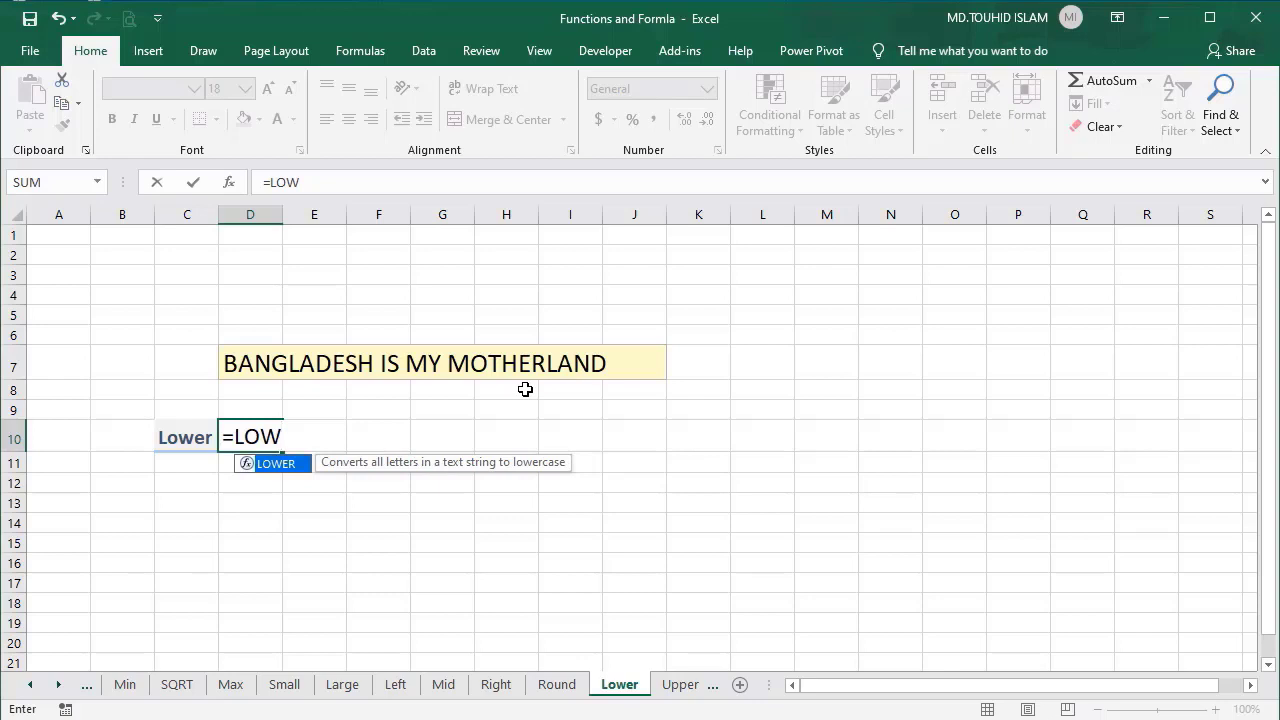
pyautogui.press('Tab')
pyautogui.click(253, 357)
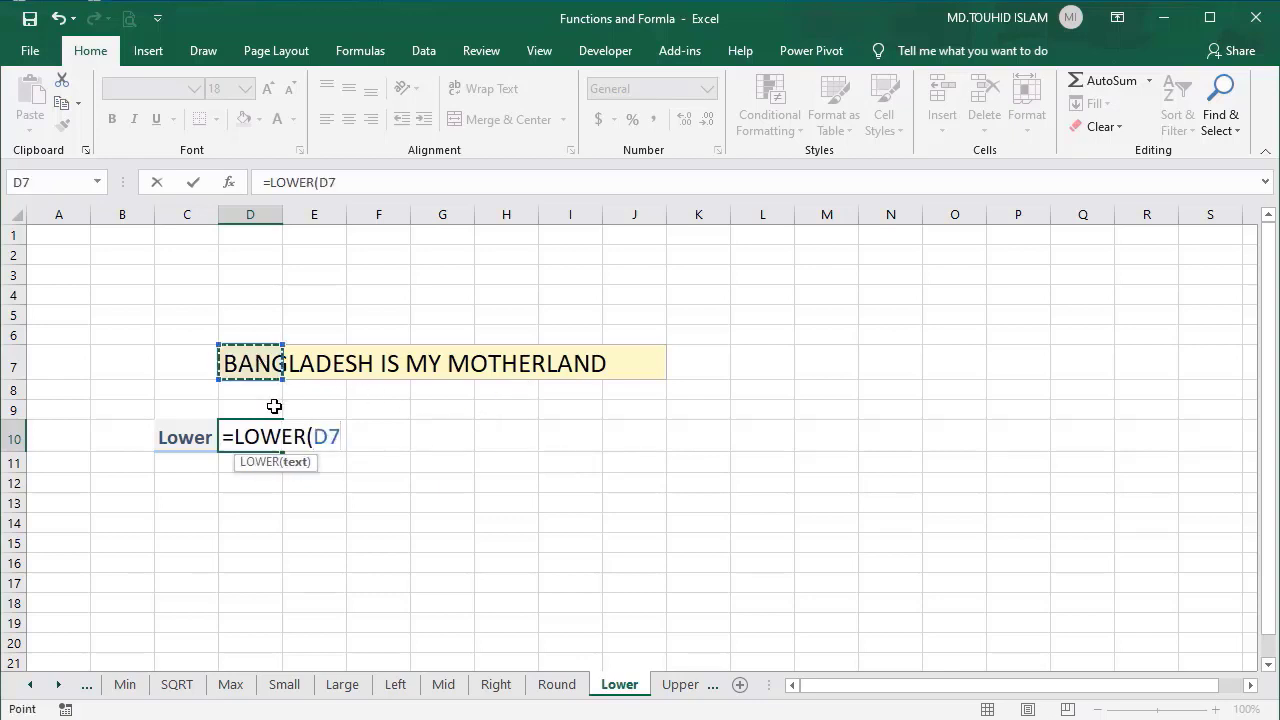
pyautogui.write(')')
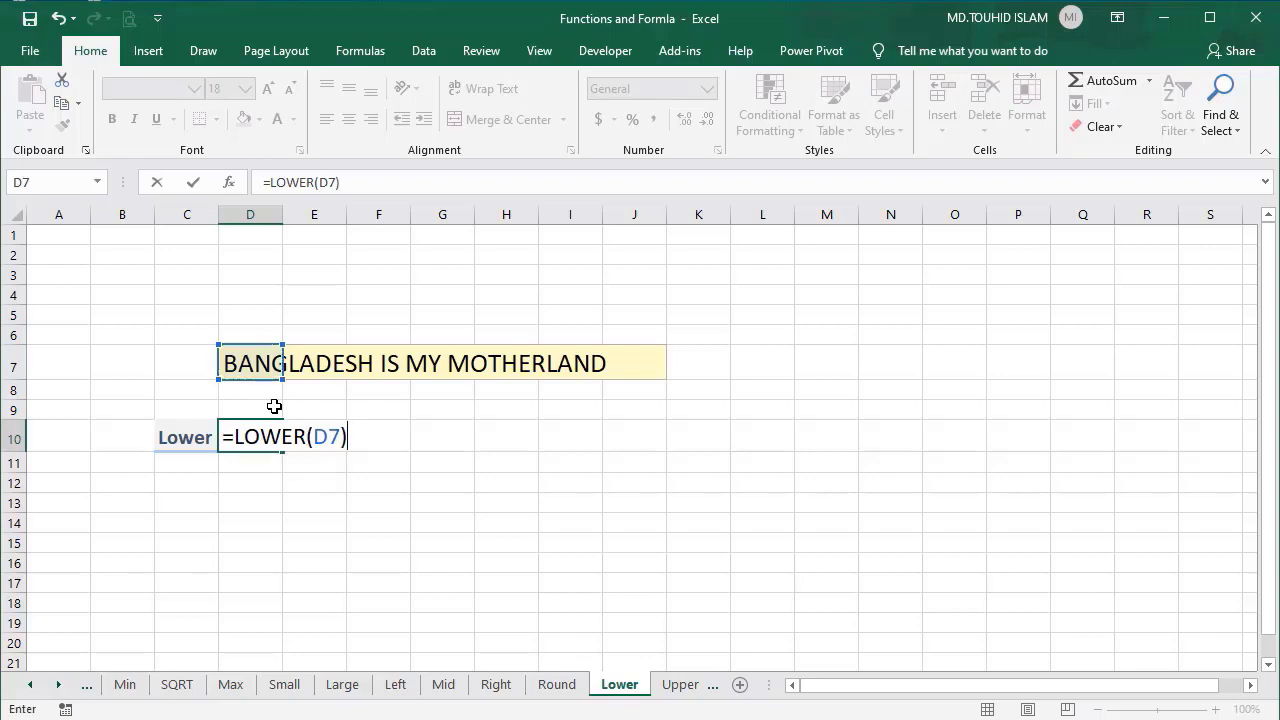
pyautogui.press('Return')
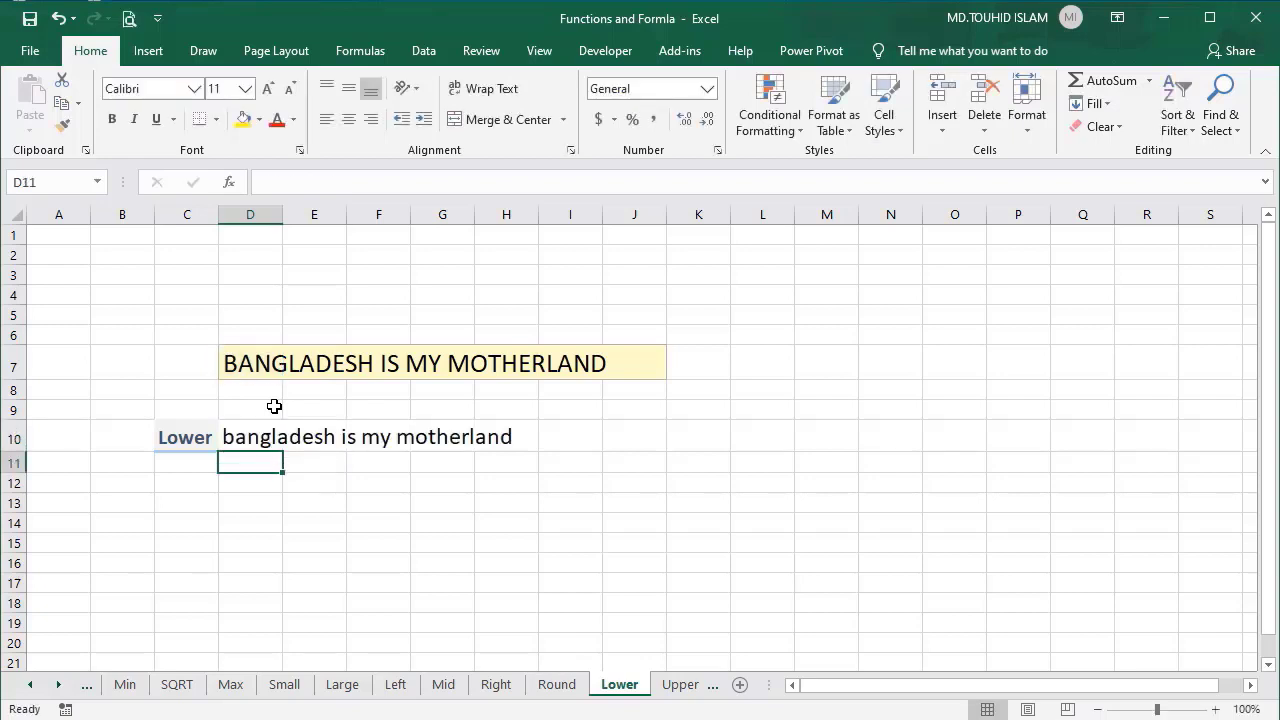
pyautogui.click(248, 437)
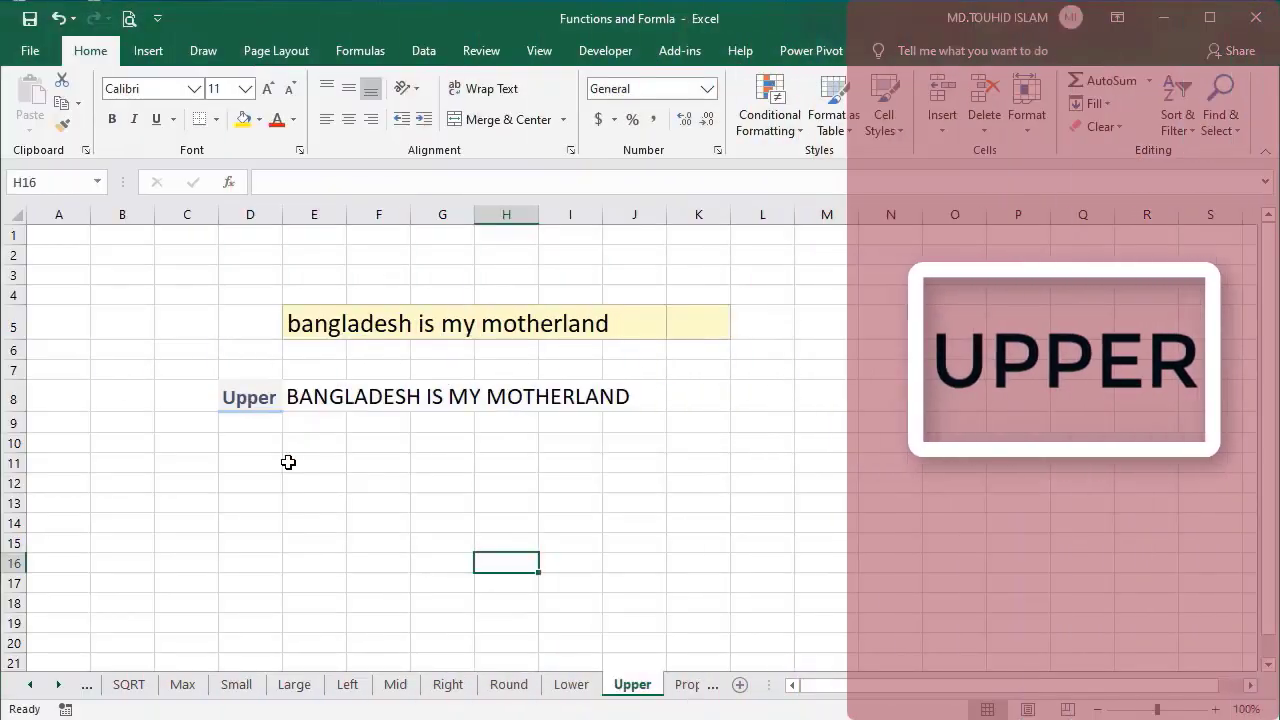
# On the Upper sheet, clear the existing result in E8 and enter =UPPER(E5) to convert the sentence to uppercase.
pyautogui.click(314, 401)
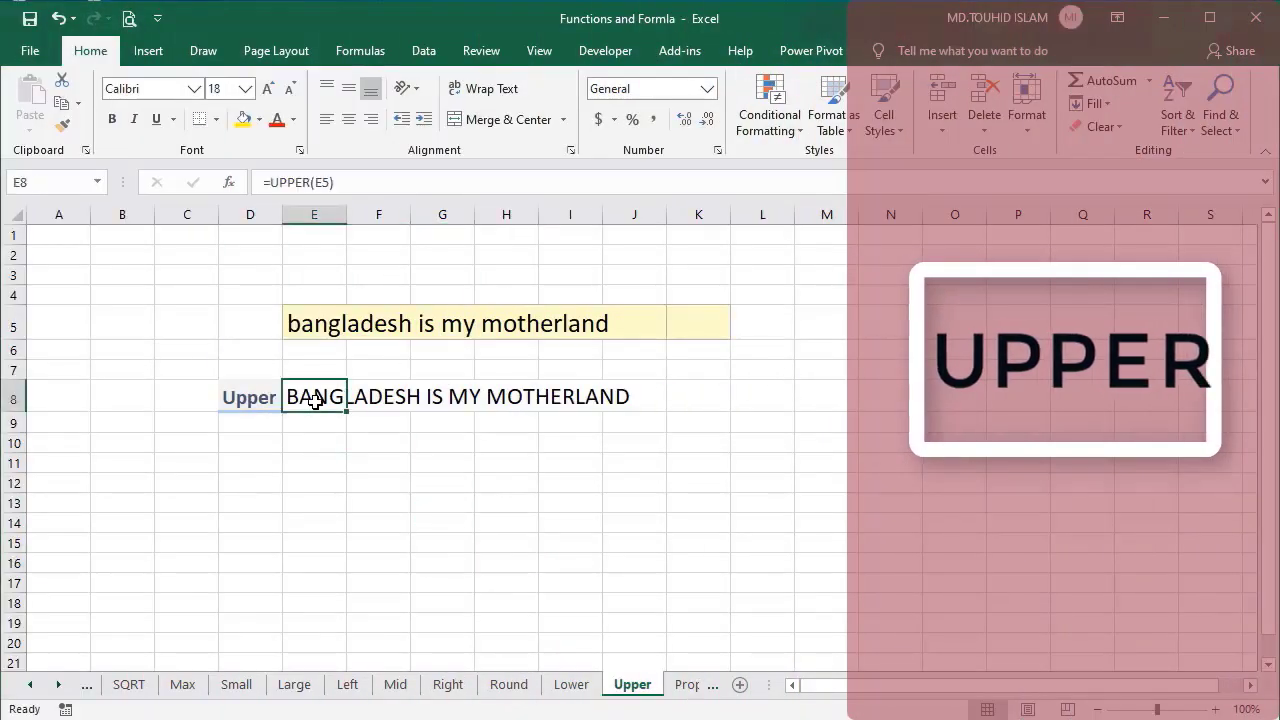
pyautogui.press('Delete')
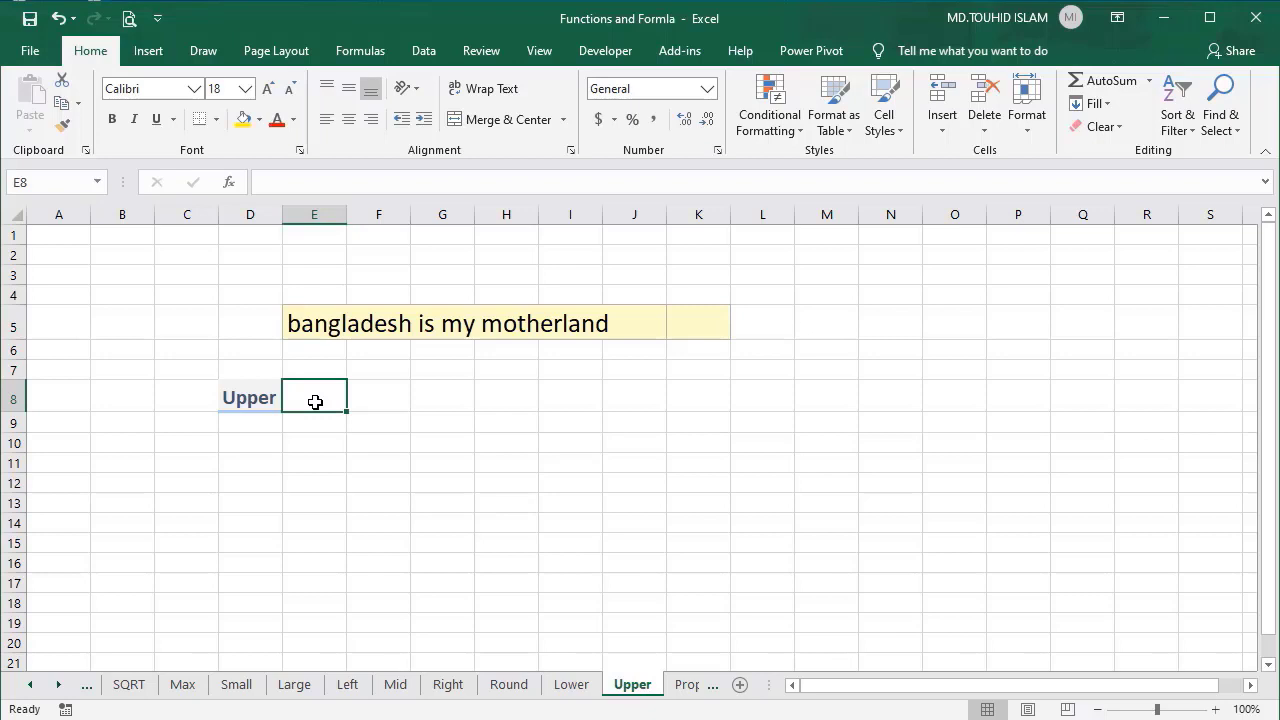
pyautogui.write('=UP')
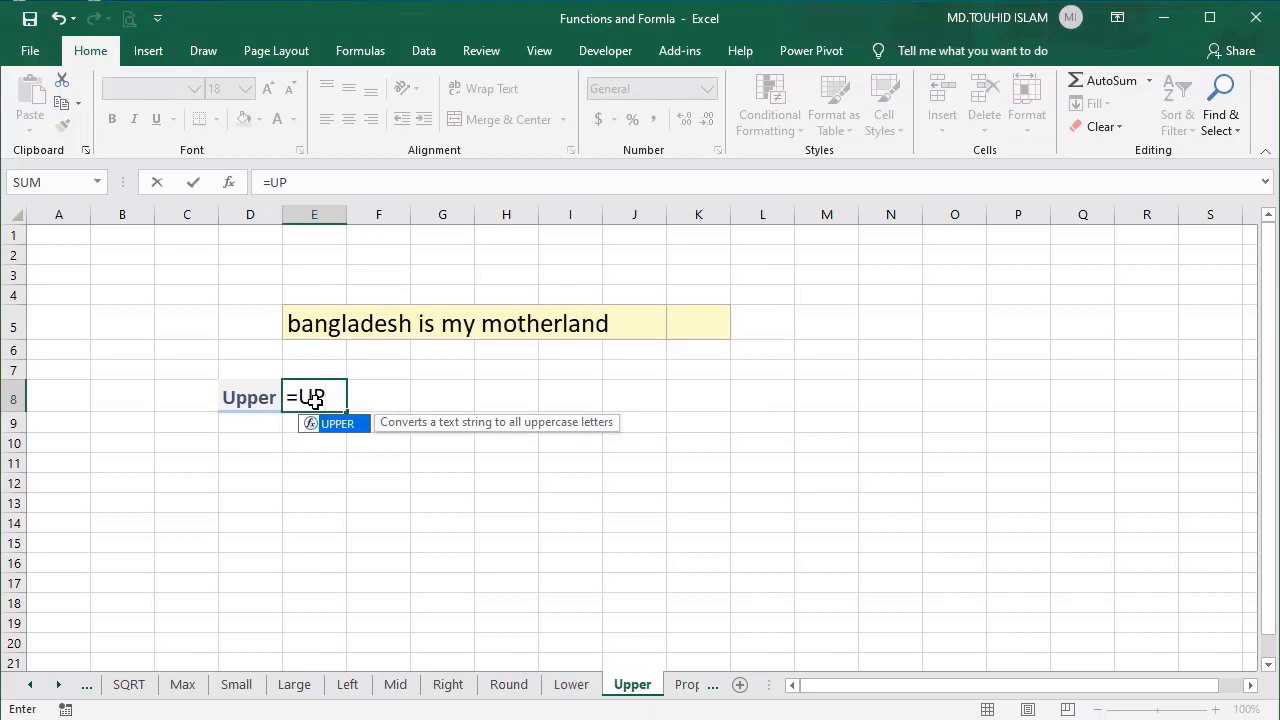
pyautogui.press('Tab')
pyautogui.click(326, 327)
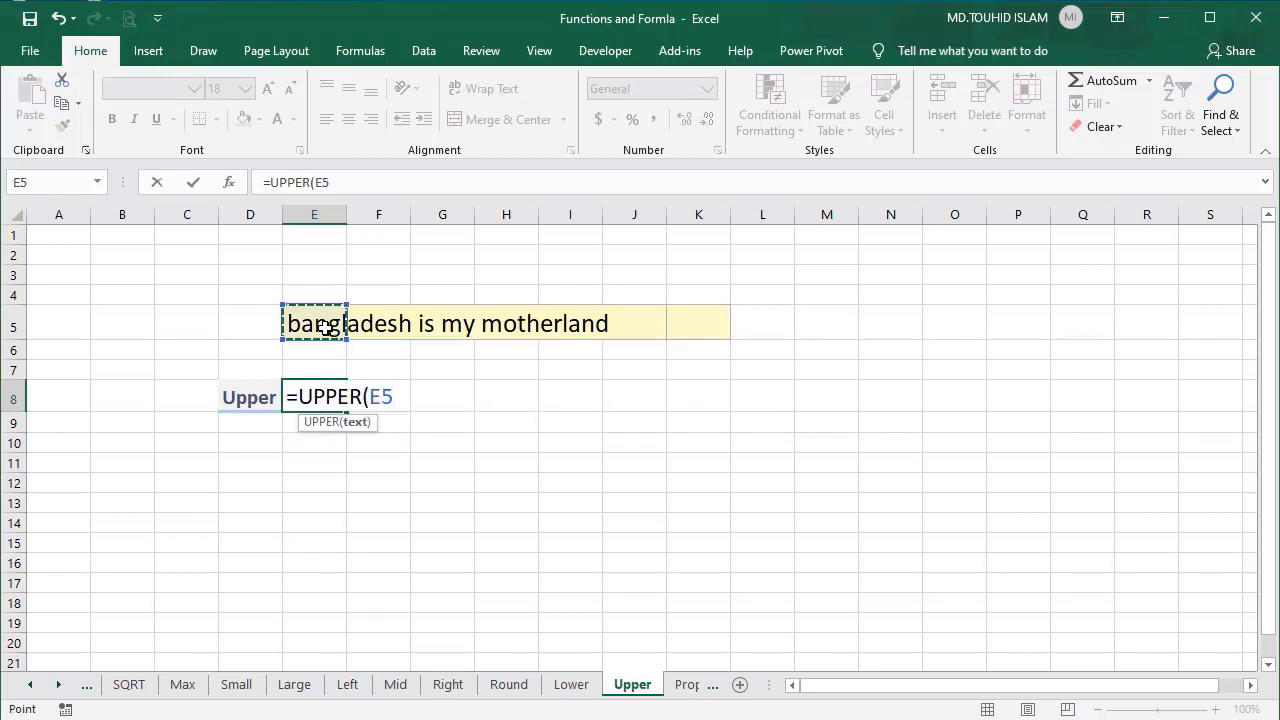
pyautogui.write(')')
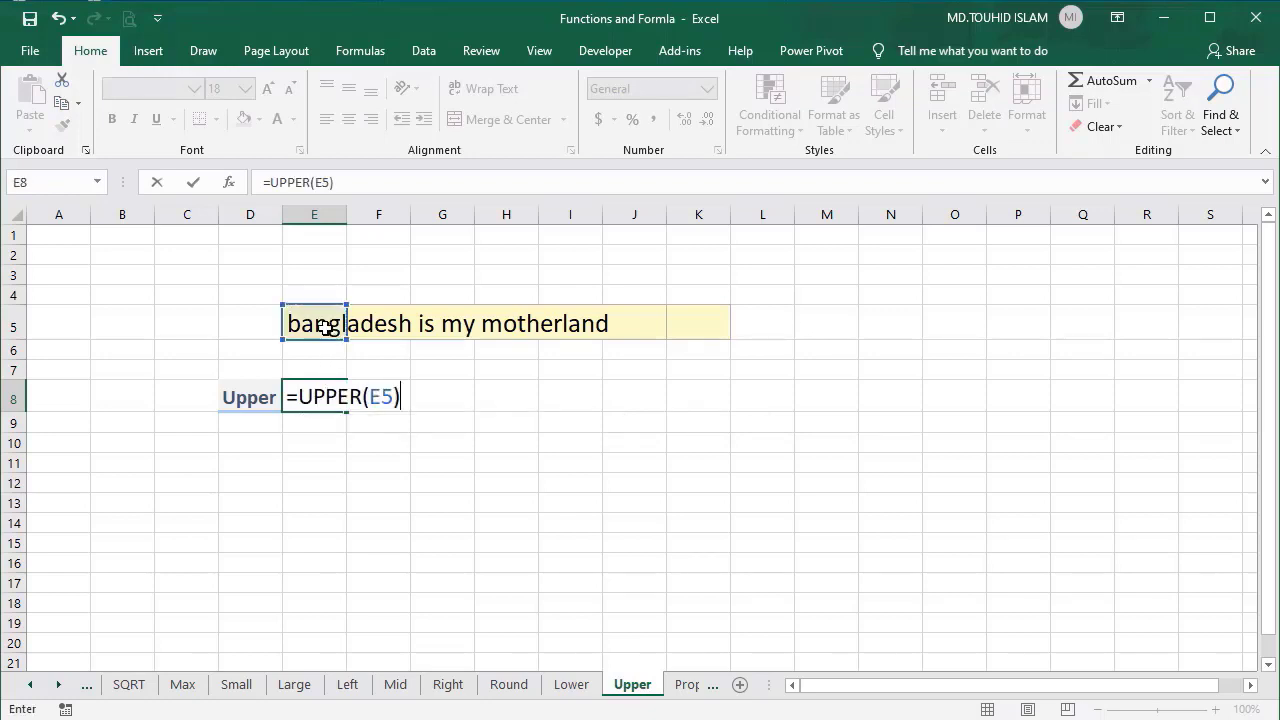
pyautogui.press('Return')
pyautogui.click(303, 331)
pyautogui.click(302, 396)
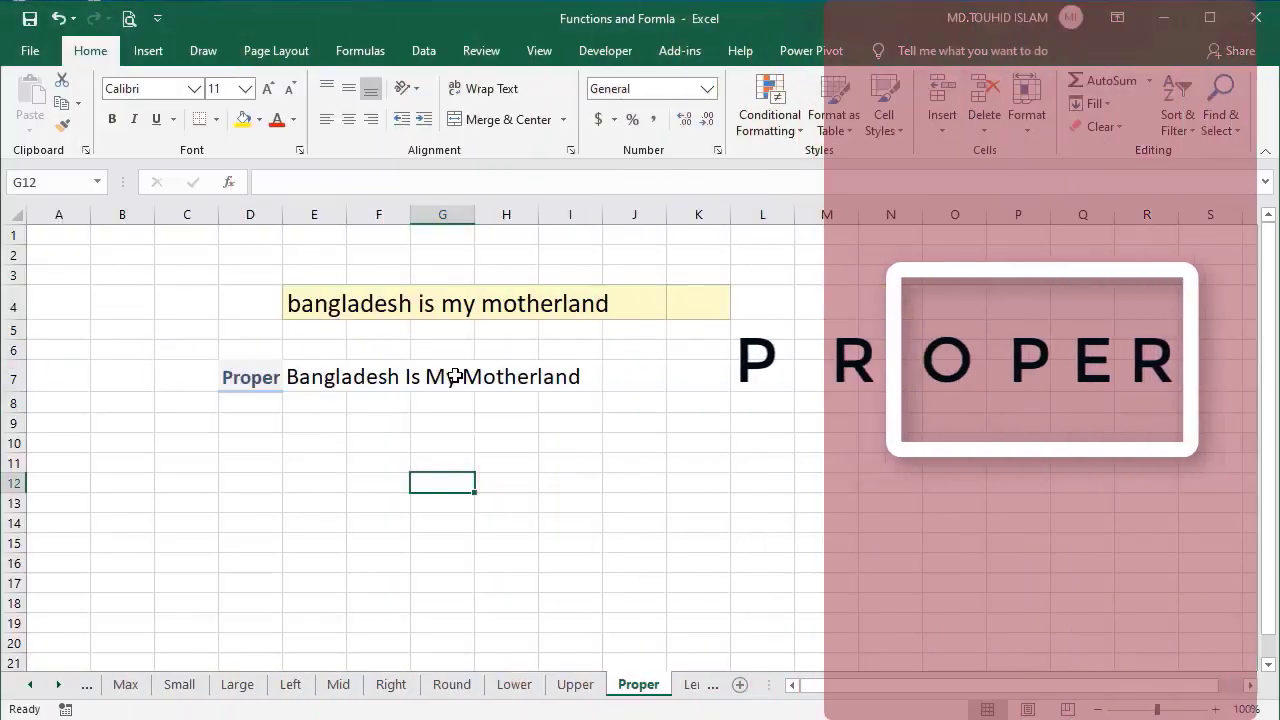
# On the Proper sheet, clear the existing result in E7 and enter =PROPER(E4) to capitalize each word of the sentence.
pyautogui.click(312, 375)
pyautogui.press('Delete')
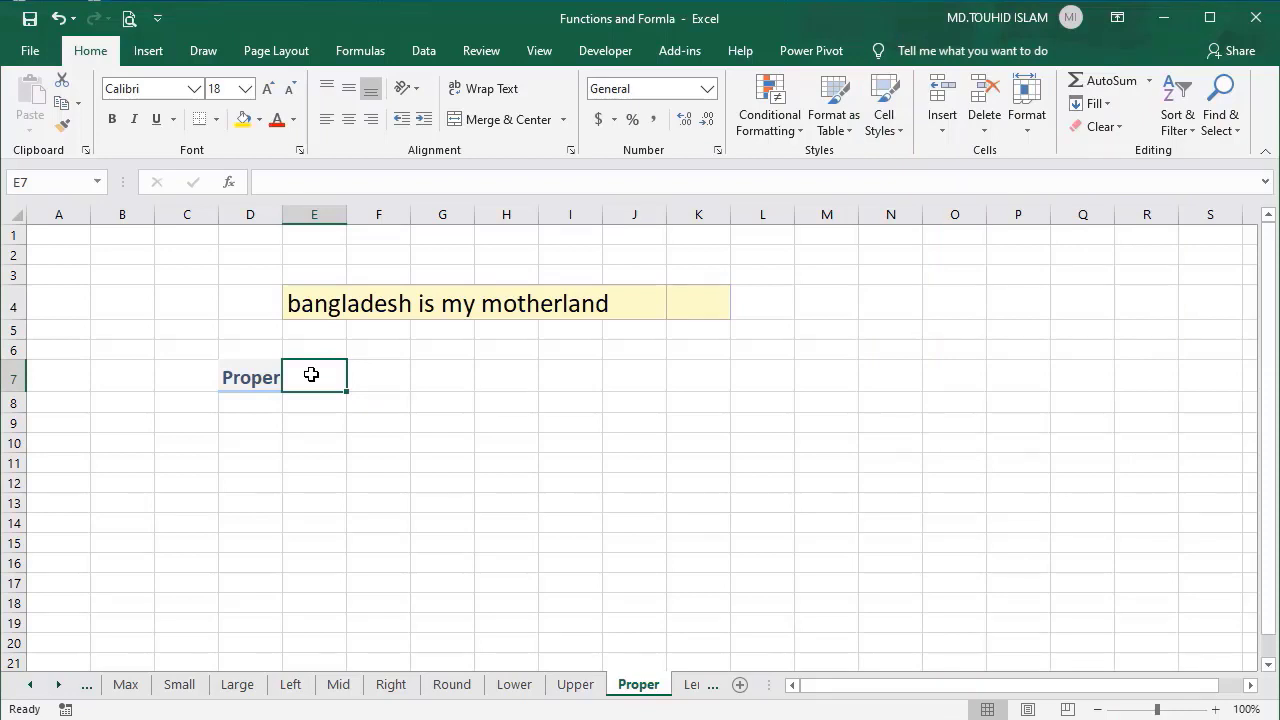
pyautogui.write('=PR')
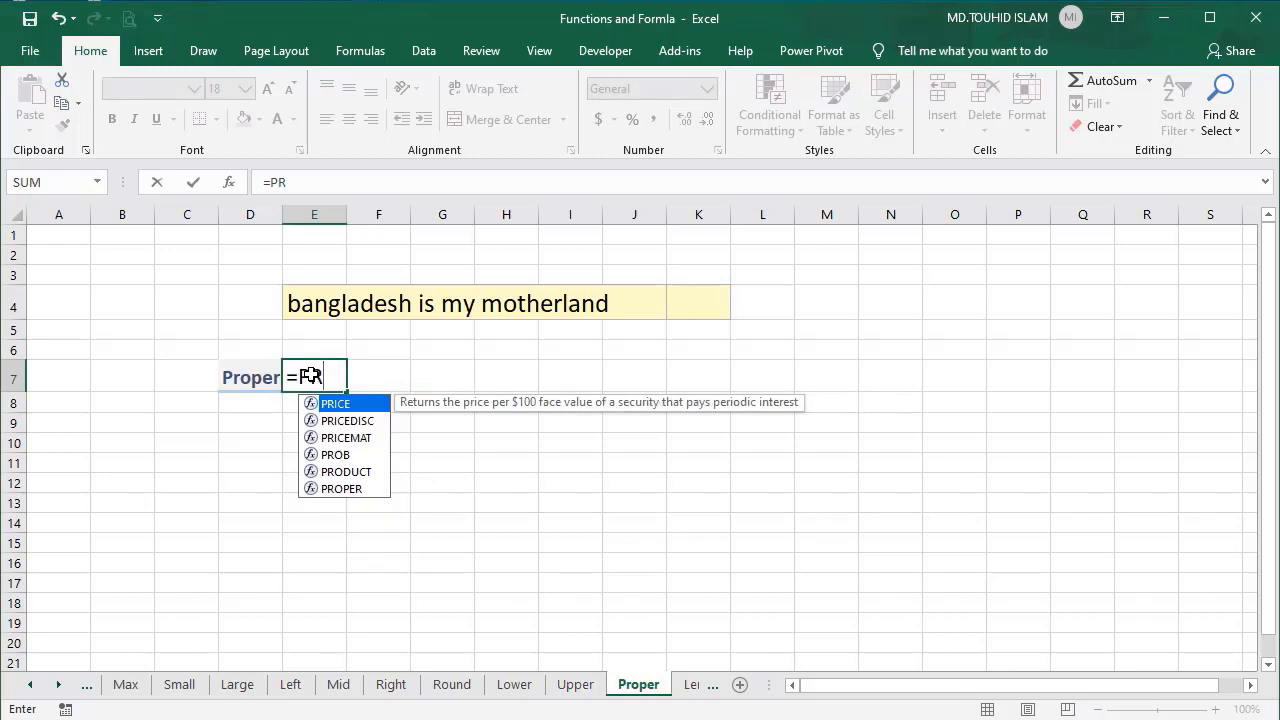
pyautogui.write('O')
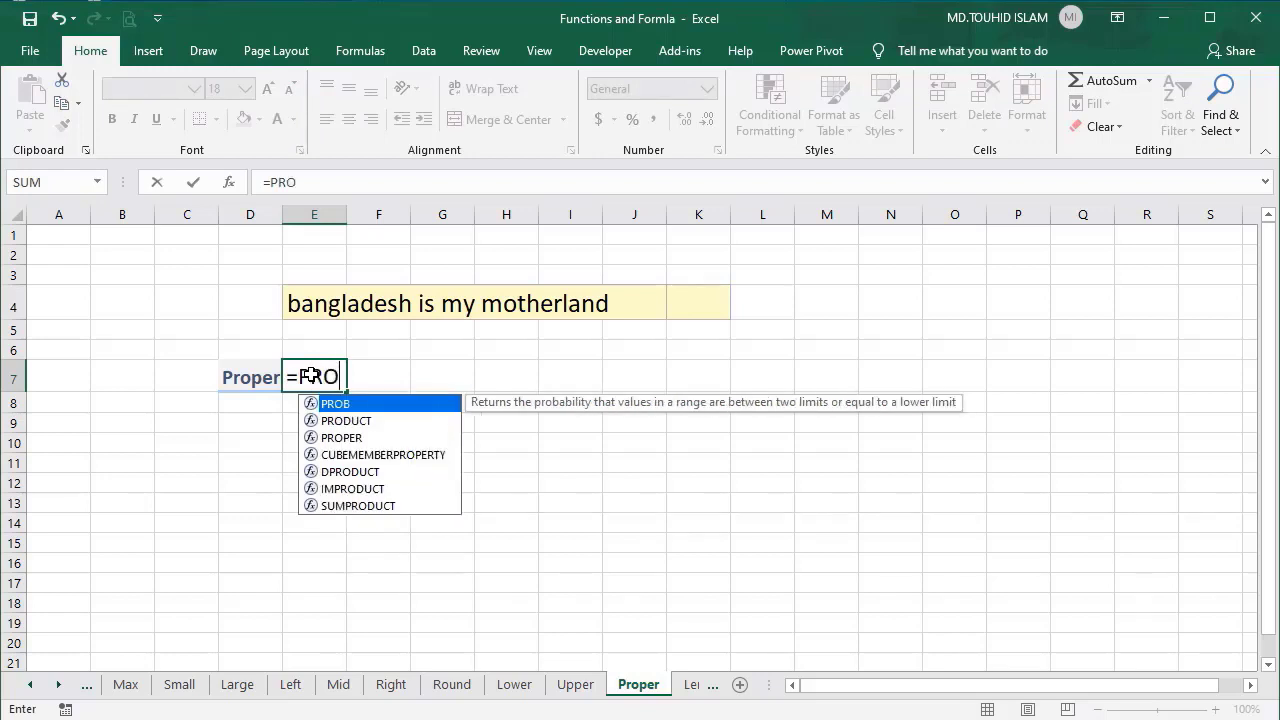
pyautogui.press('Down')
pyautogui.press('Down')
pyautogui.press('Tab')
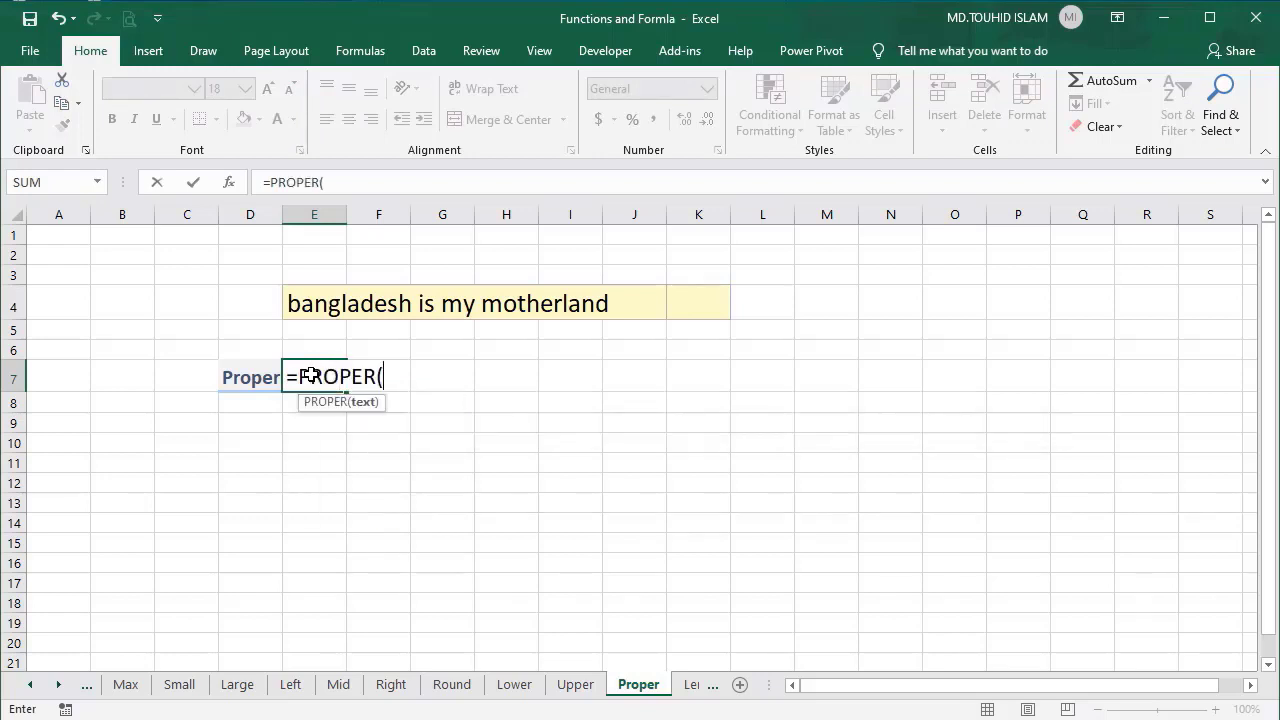
pyautogui.click(313, 307)
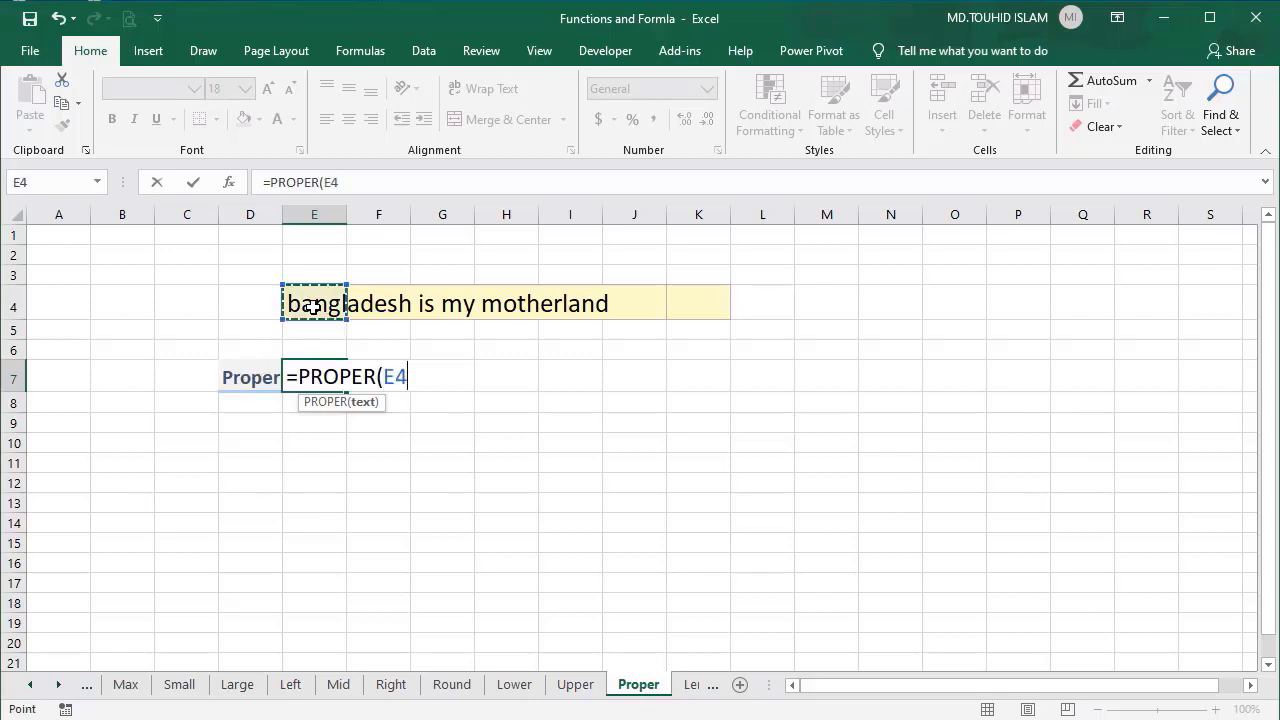
pyautogui.write(')')
pyautogui.press('Return')
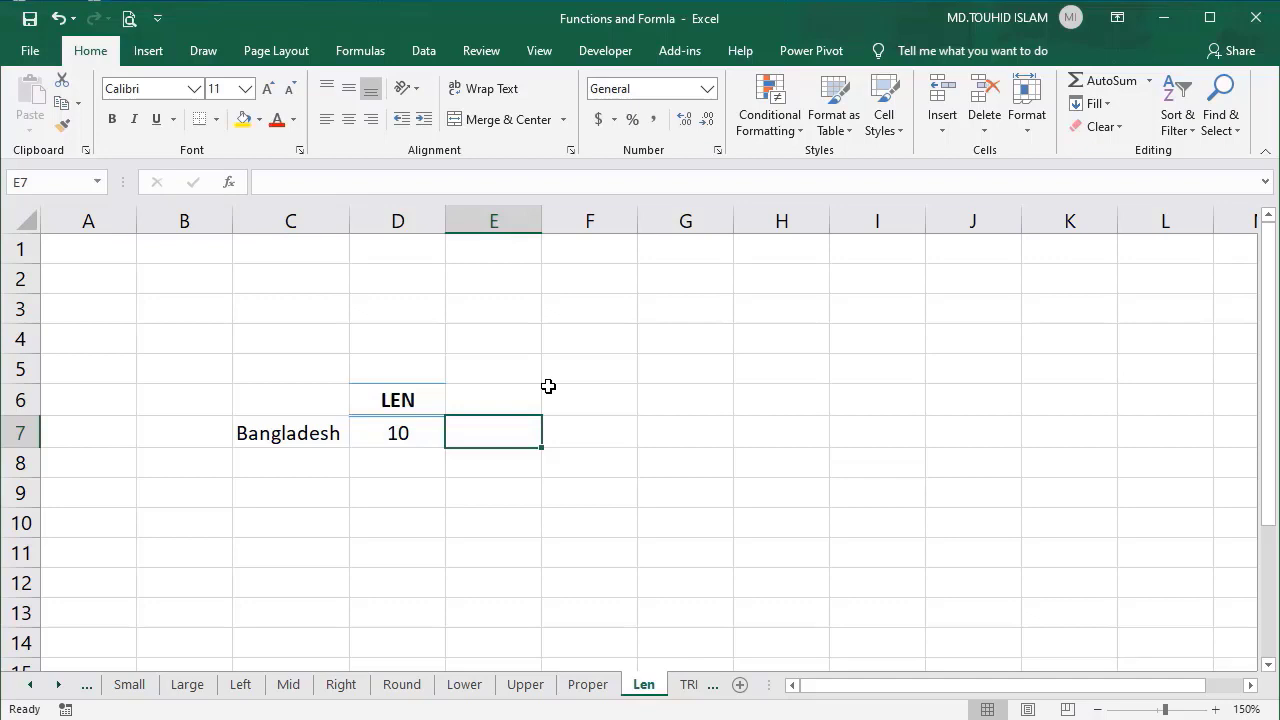
# On the Len sheet, clear the existing result in D7 and enter =LEN(C7) to count the word's characters.
pyautogui.click(420, 433)
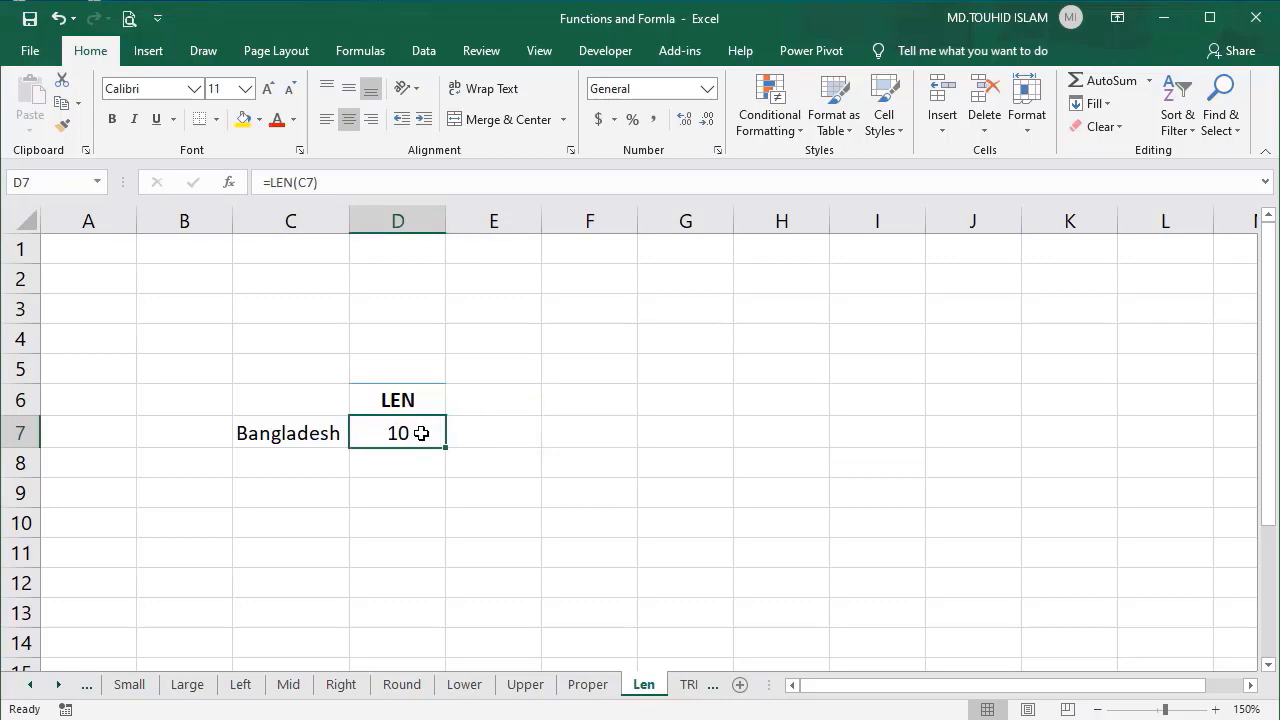
pyautogui.press('Delete')
pyautogui.write('=LEN(')
pyautogui.click(282, 440)
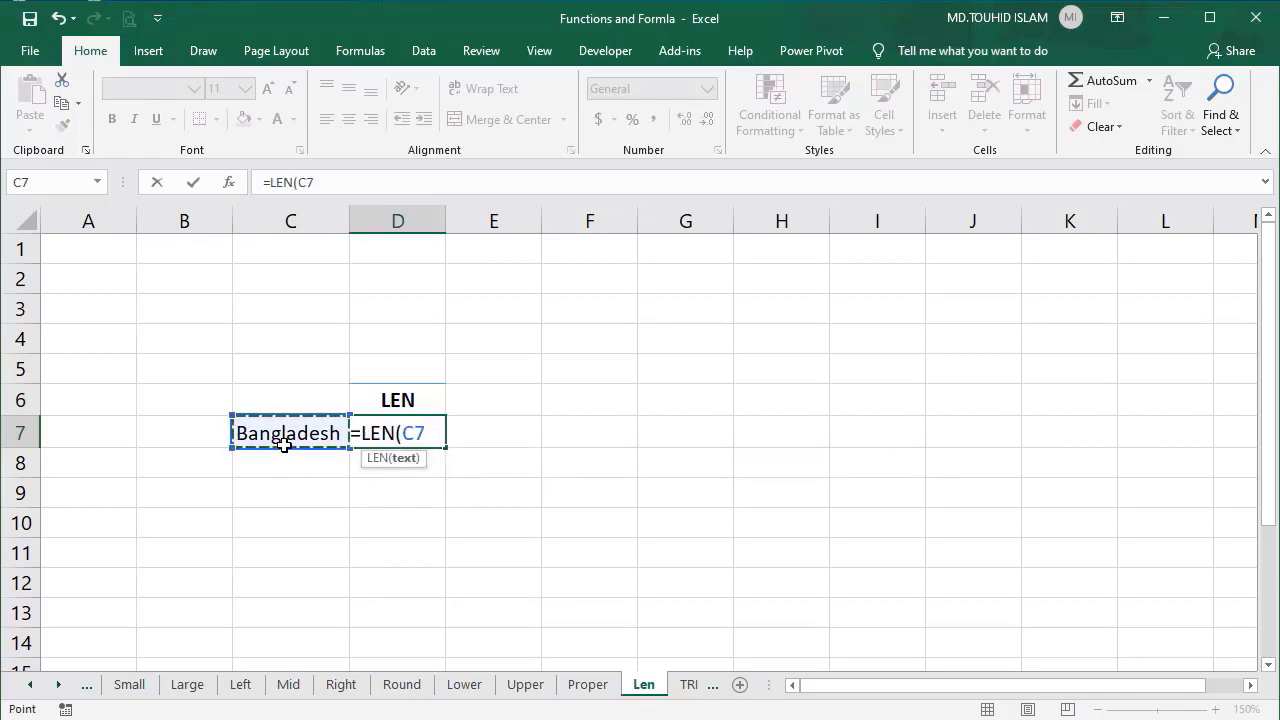
pyautogui.write(')')
pyautogui.press('Return')
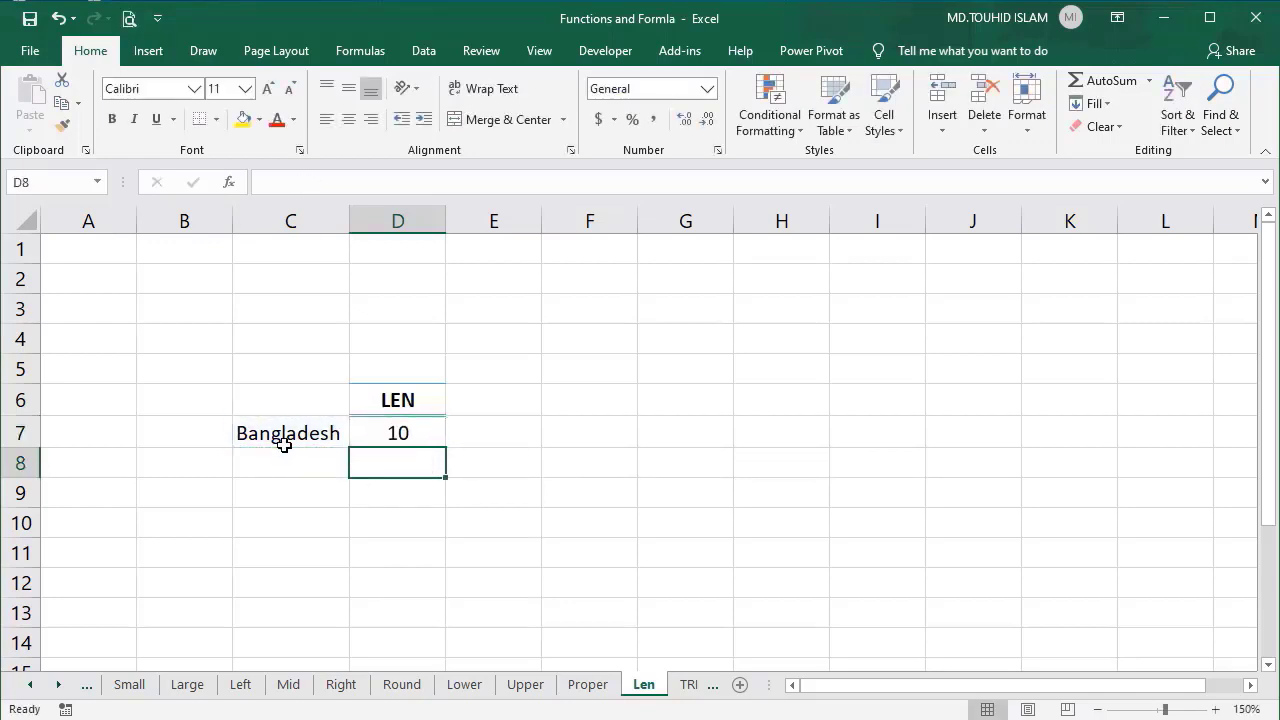
# Replace the word in C7 with ENGLISH and check the LEN formula's result in D7.
pyautogui.click(284, 445)
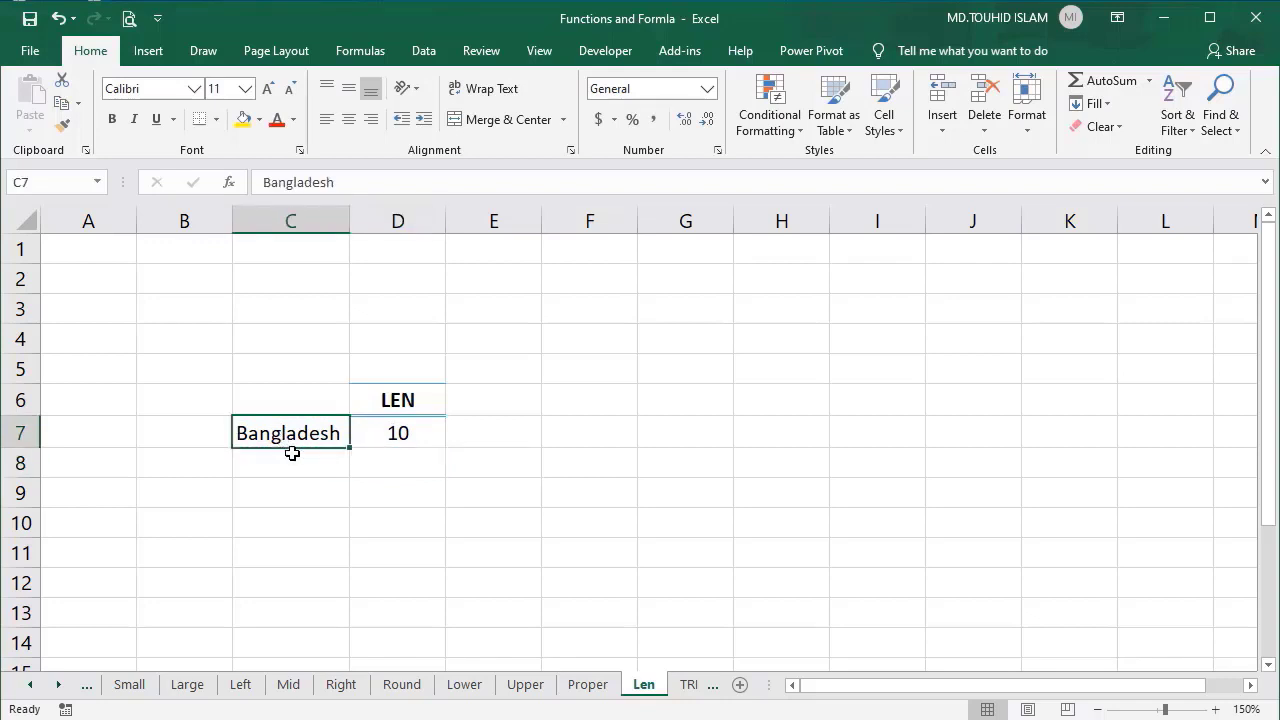
pyautogui.write('e')
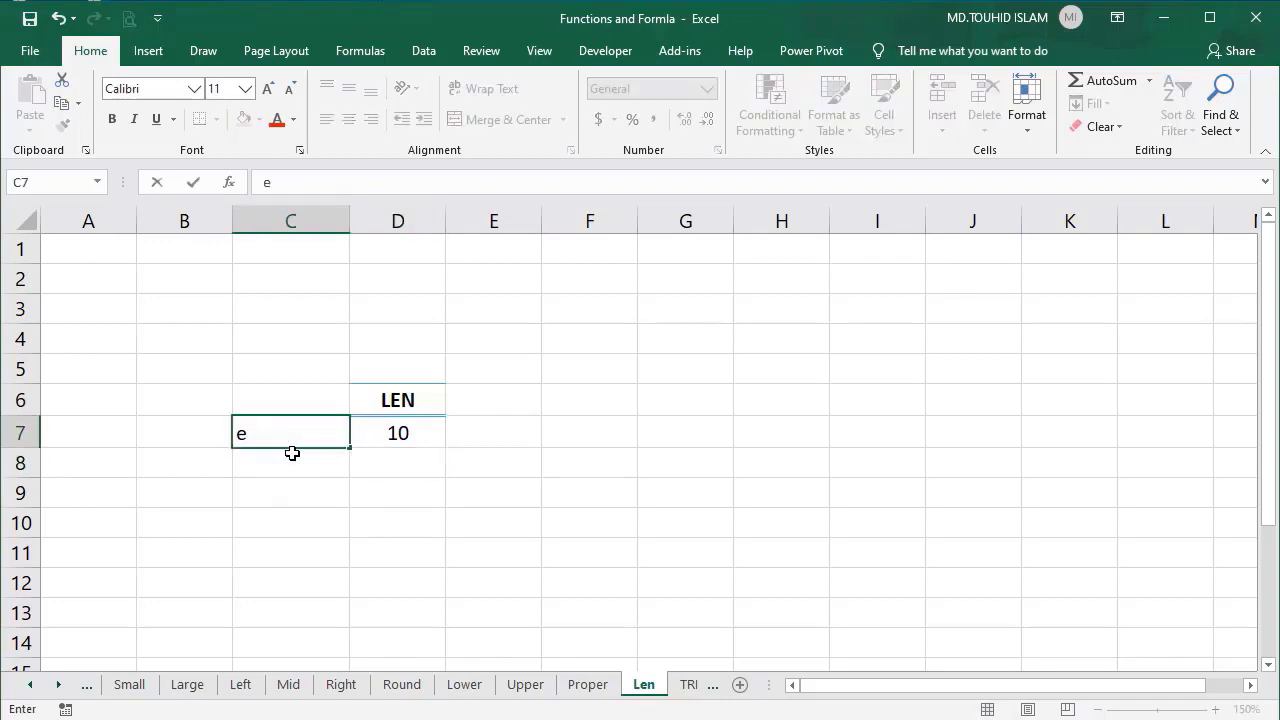
pyautogui.press('BackSpace')
pyautogui.write('ENGLISH')
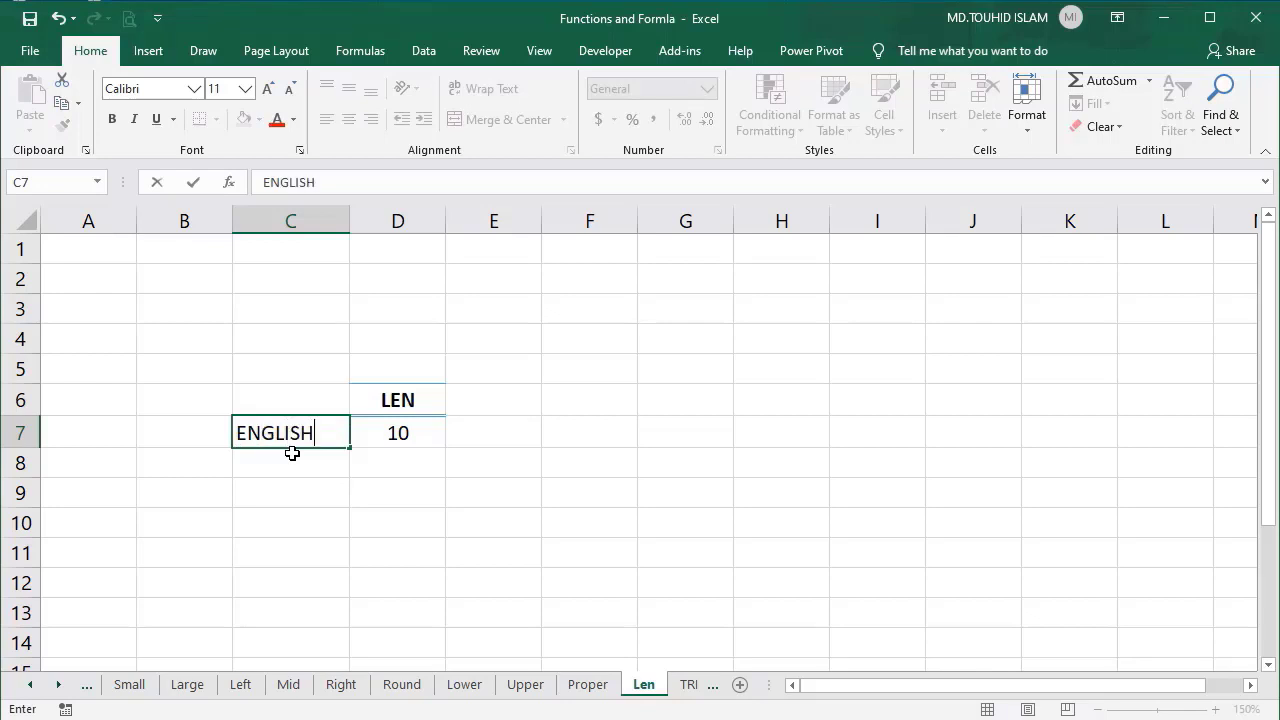
pyautogui.press('Return')
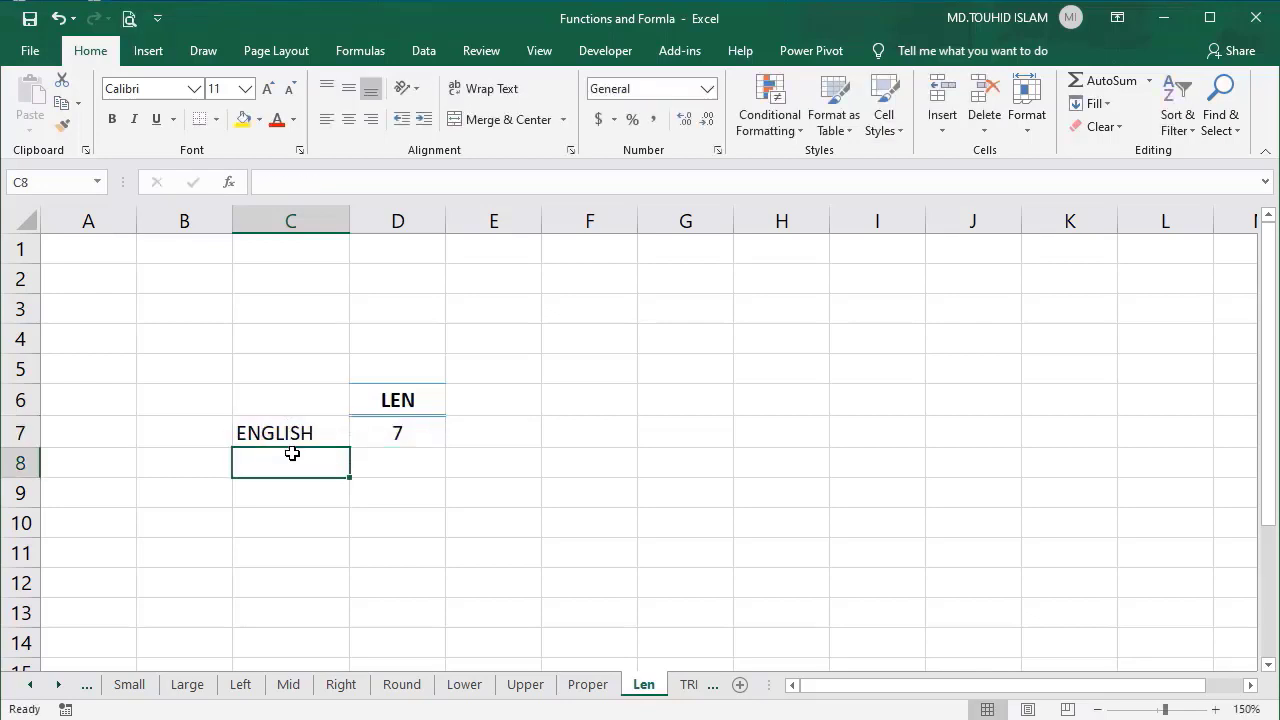
pyautogui.click(441, 428)
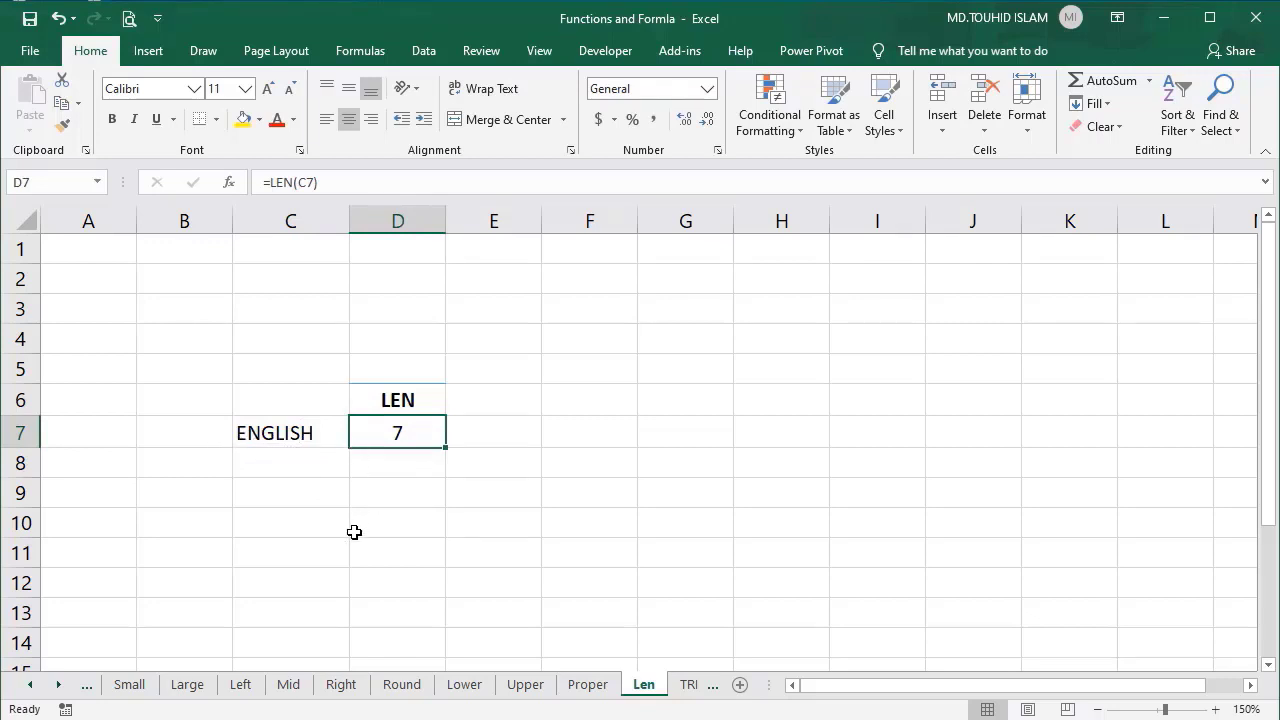
pyautogui.click(420, 392)
pyautogui.click(409, 430)
# On the TRIM sheet, clear the existing result in E5.
pyautogui.hotkey('ctrl', 'pagedown')
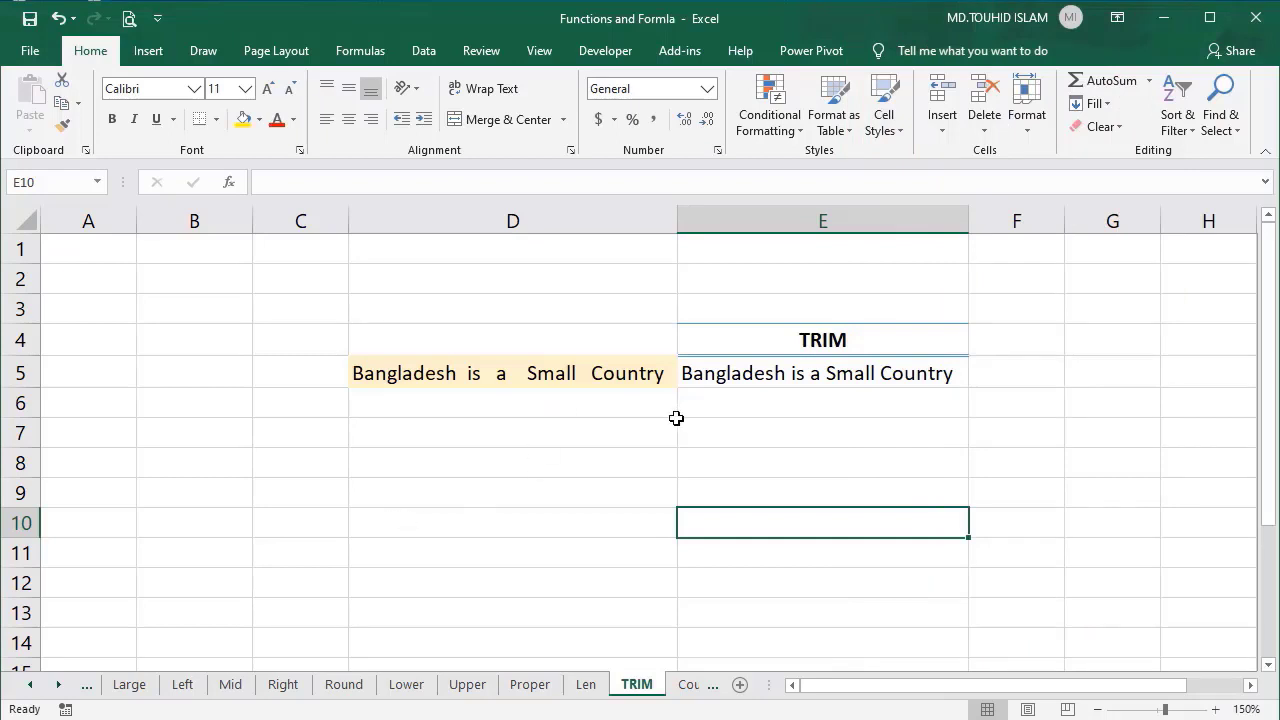
pyautogui.click(700, 375)
pyautogui.press('Delete')
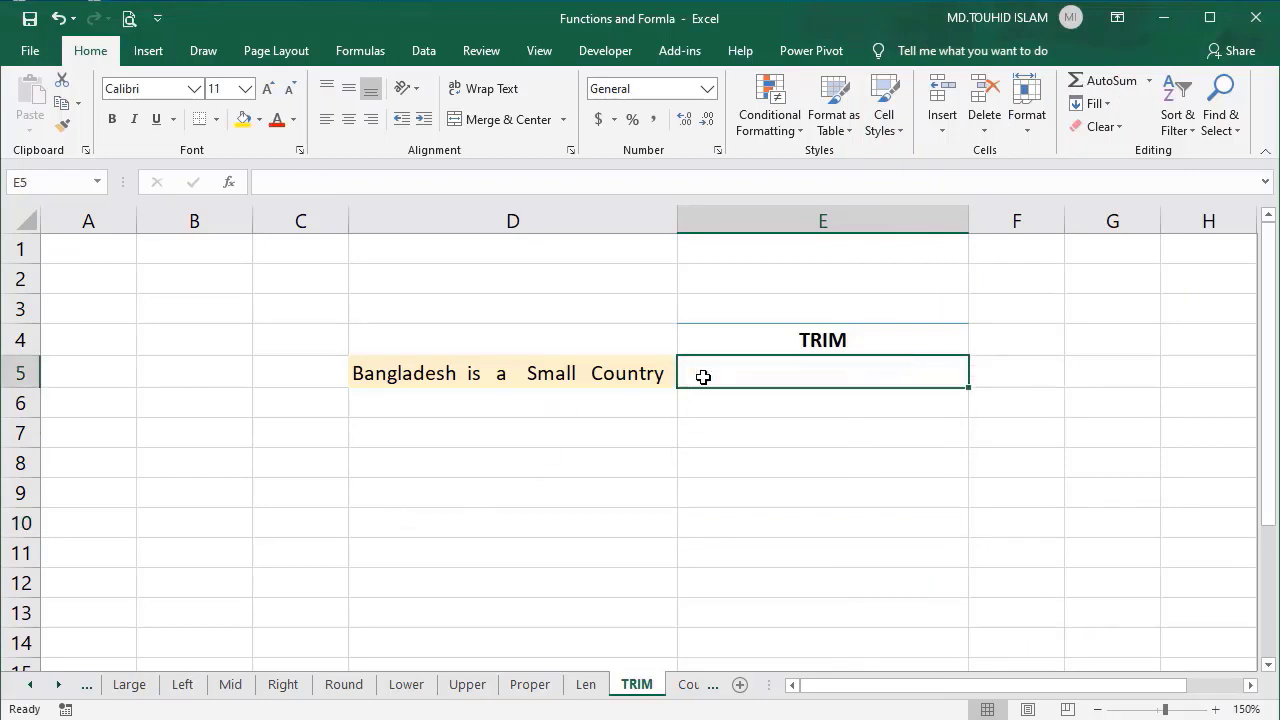
# Insert extra spaces between "Bangladesh" and "is" in D5, and autofit column D to the longer sentence.
pyautogui.click(423, 372)
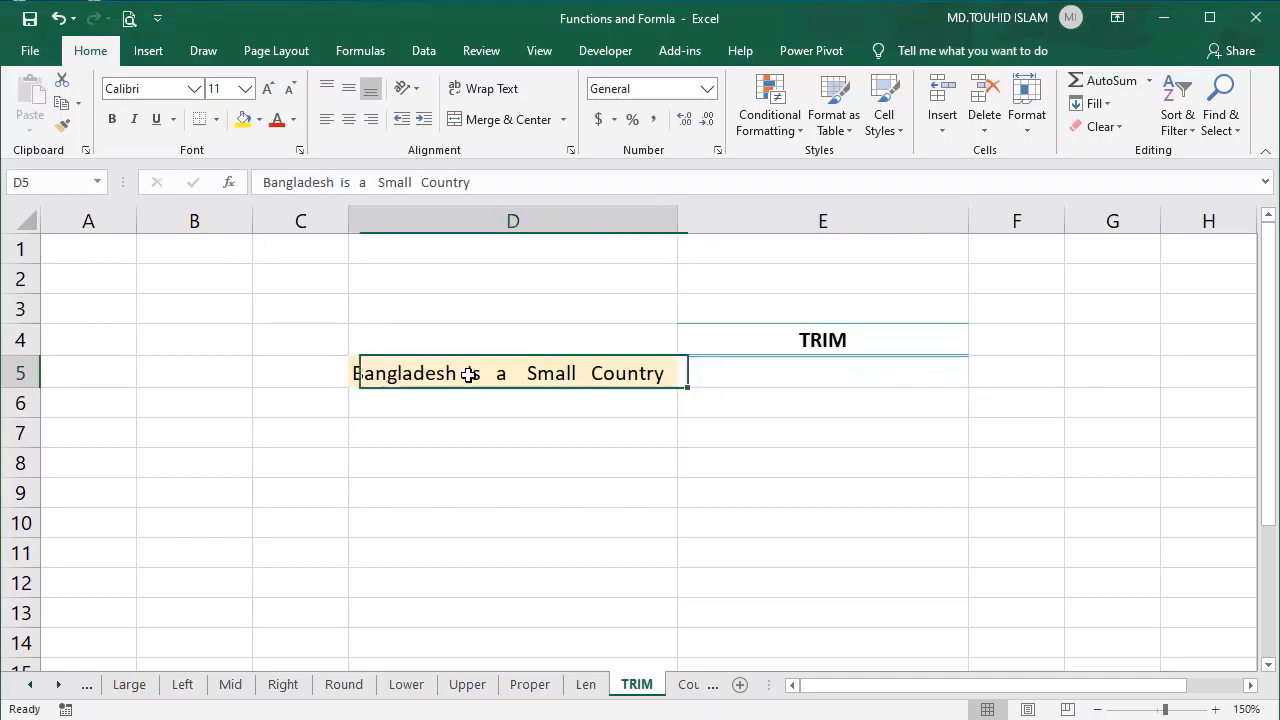
pyautogui.click(347, 182)
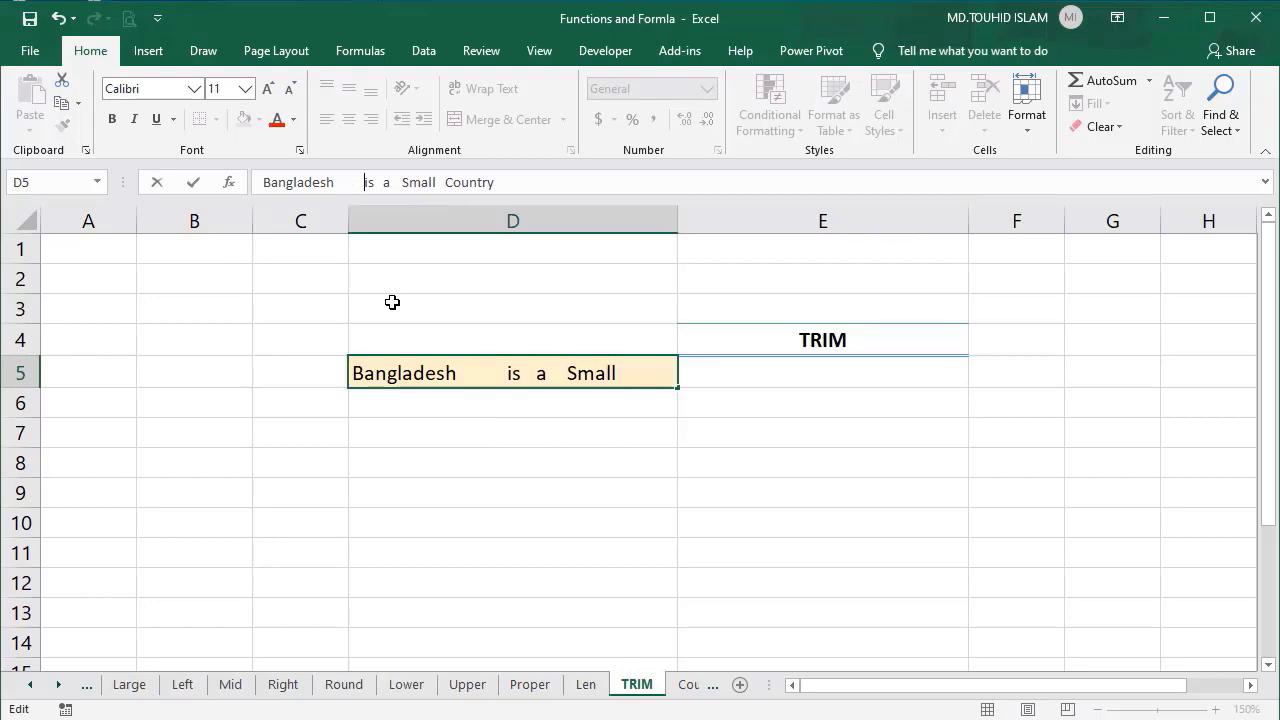
pyautogui.click(476, 440)
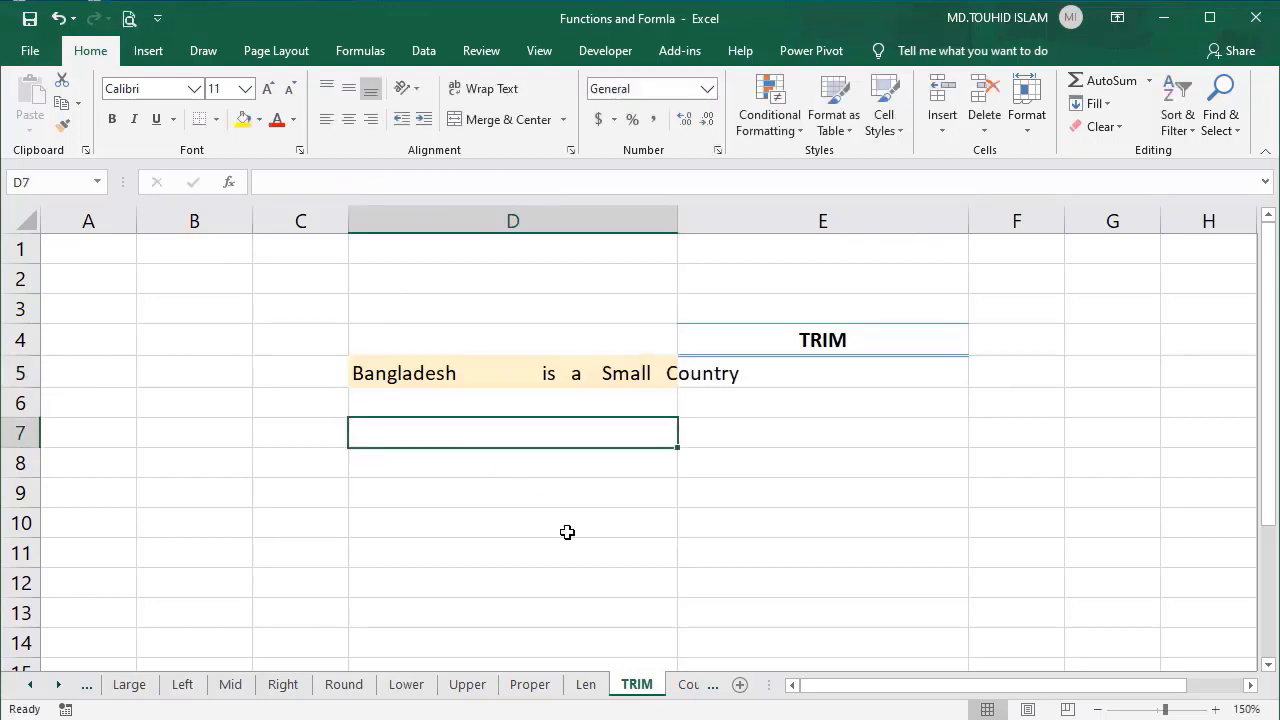
pyautogui.doubleClick(676, 213)
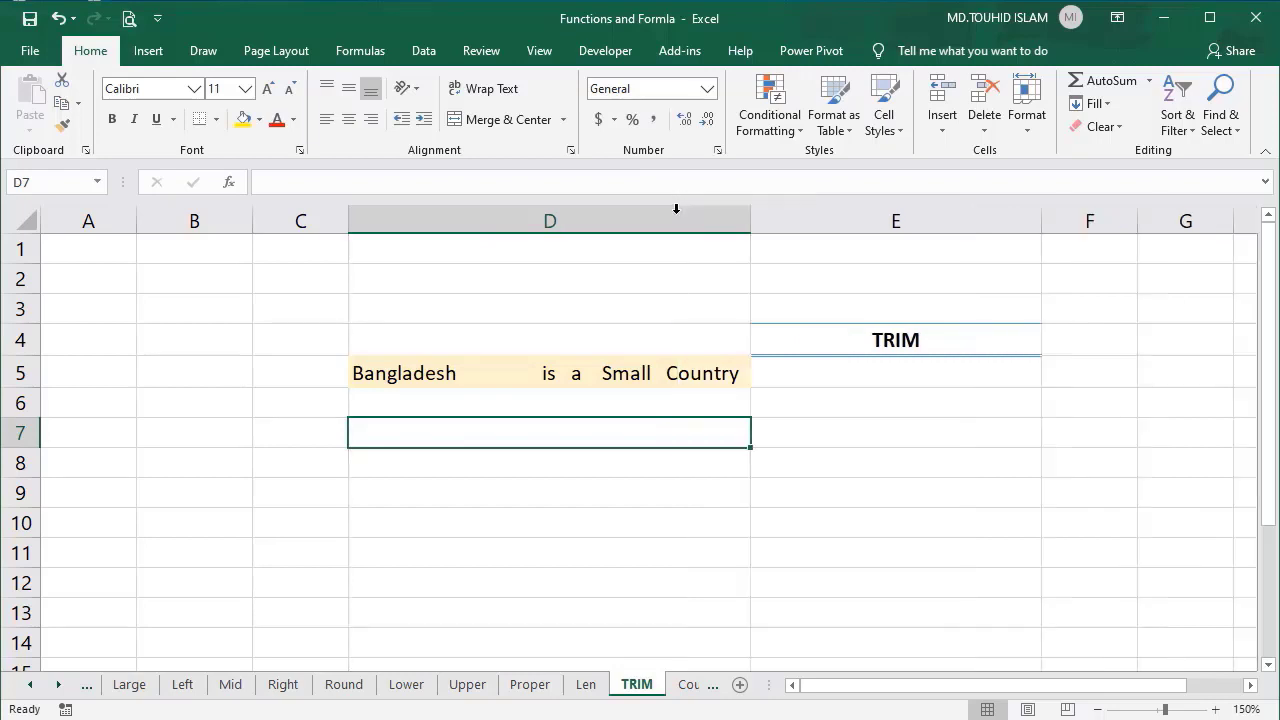
pyautogui.click(622, 368)
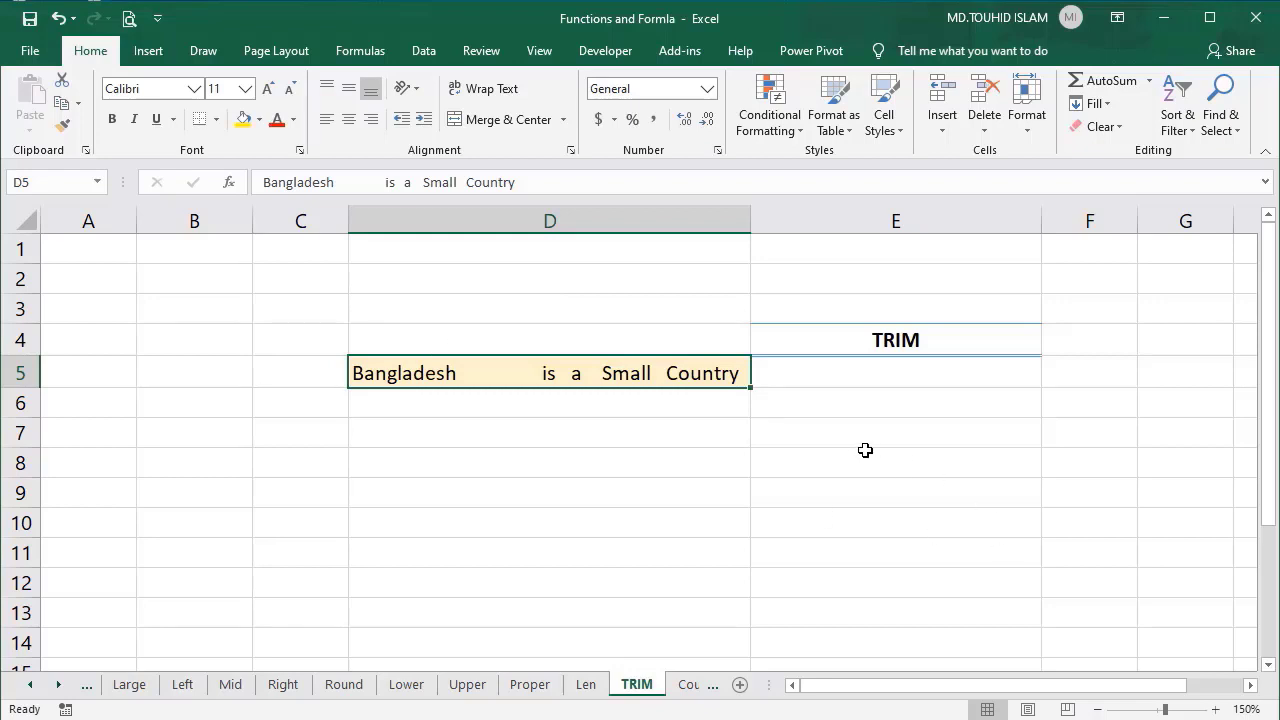
# Enter =TRIM(D5) in E5 to remove the extra spaces, and compare the result with the original sentence.
pyautogui.click(819, 373)
pyautogui.write('=TR')
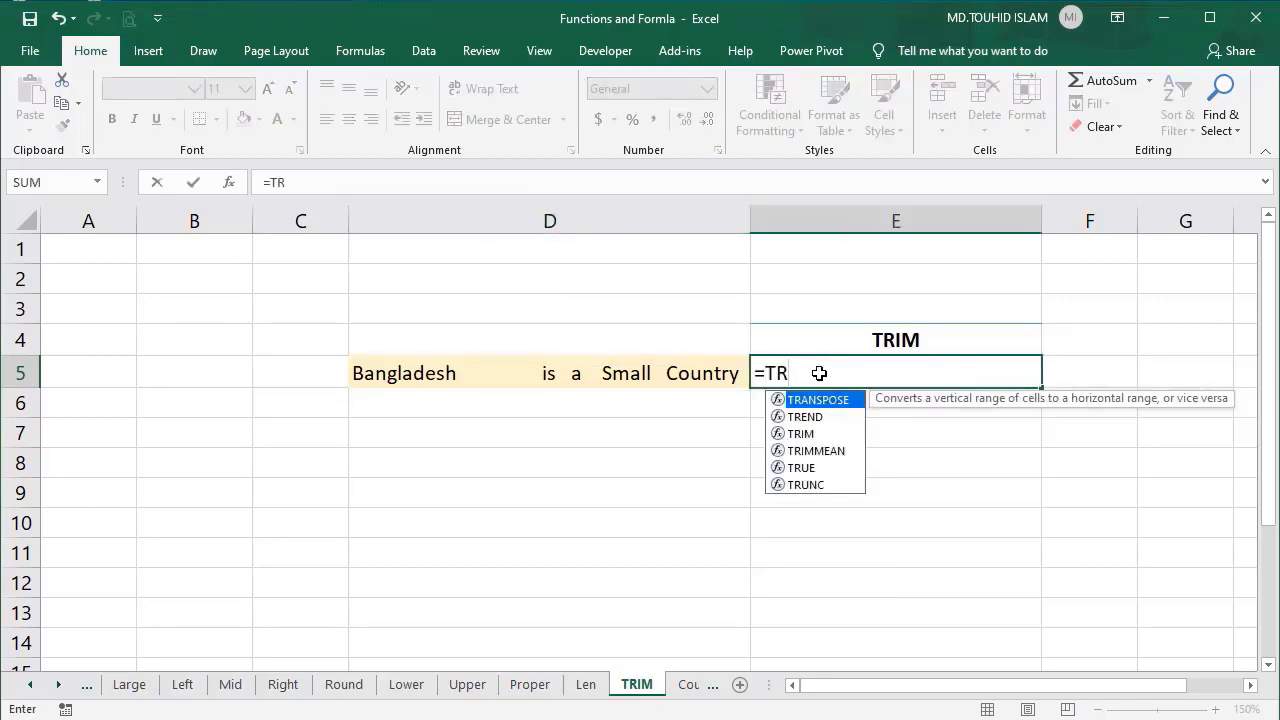
pyautogui.write('IM')
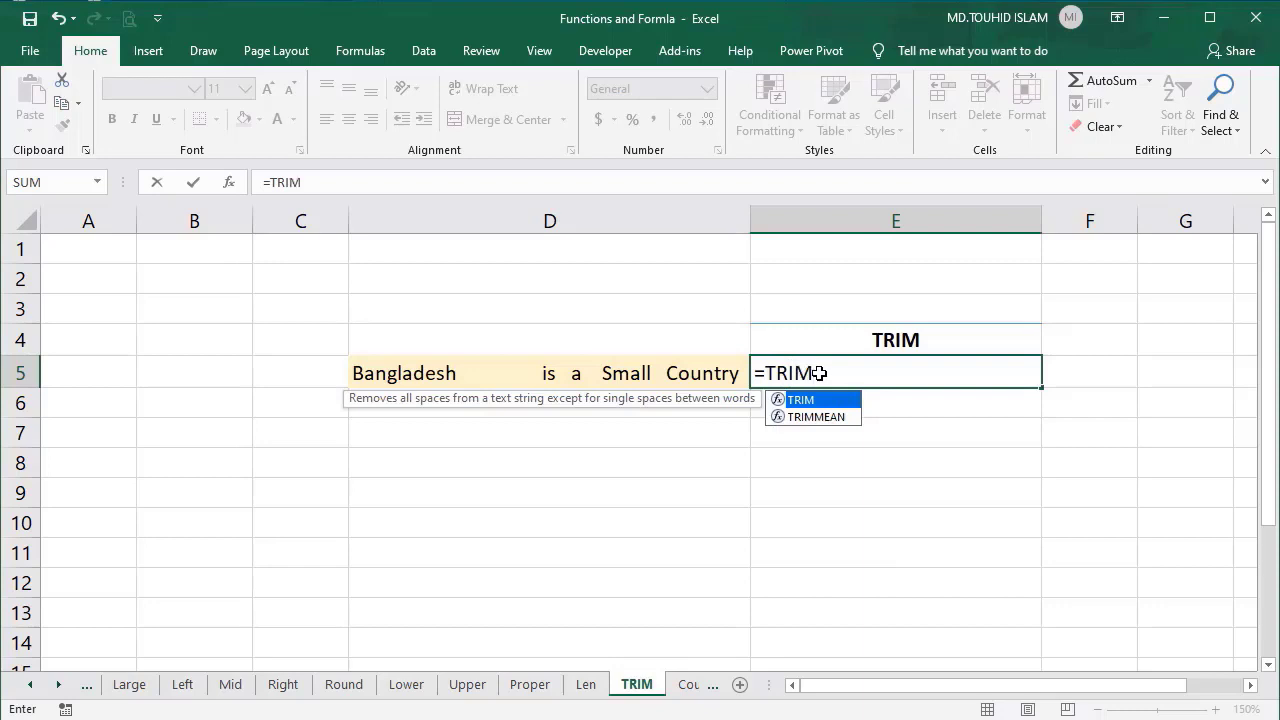
pyautogui.write('(')
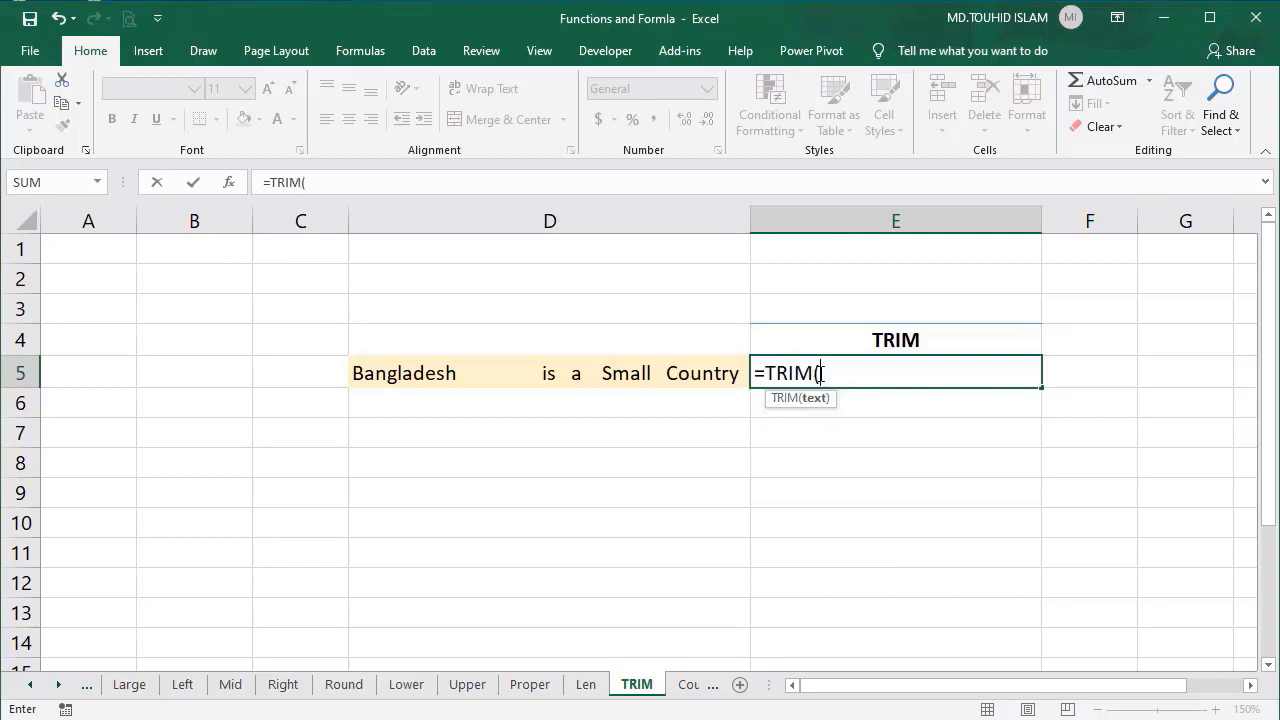
pyautogui.click(570, 376)
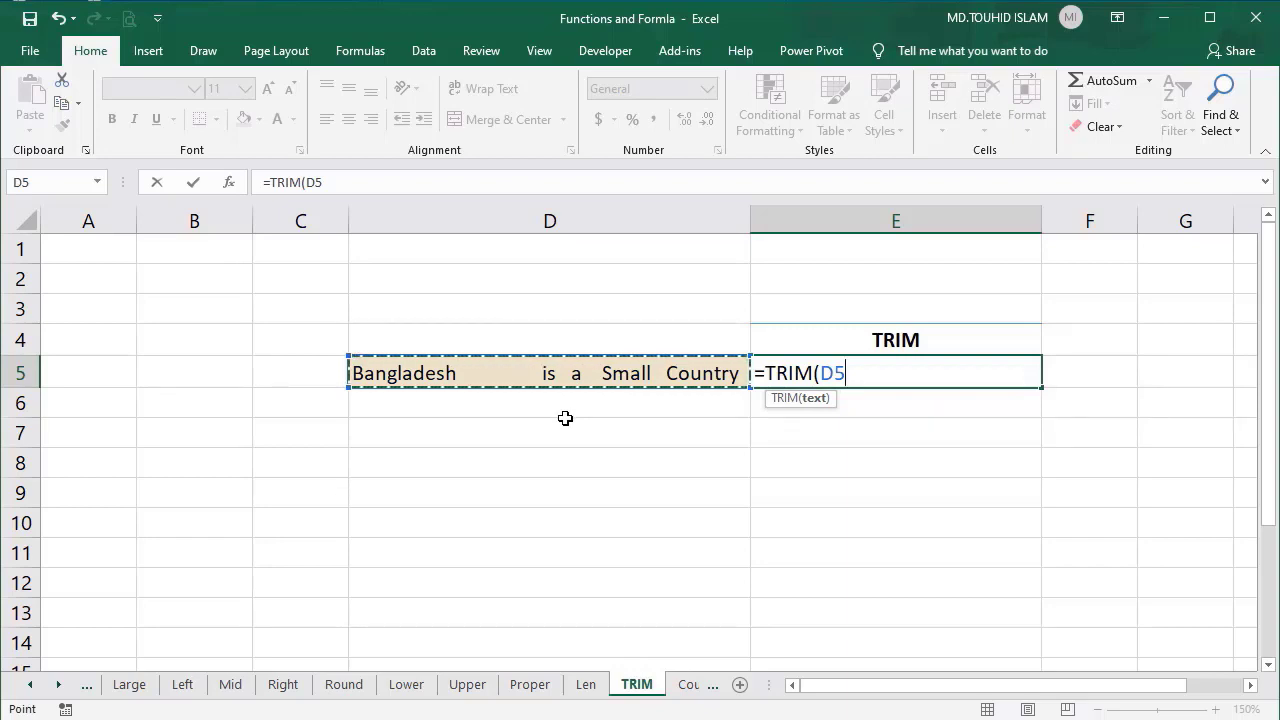
pyautogui.write(')')
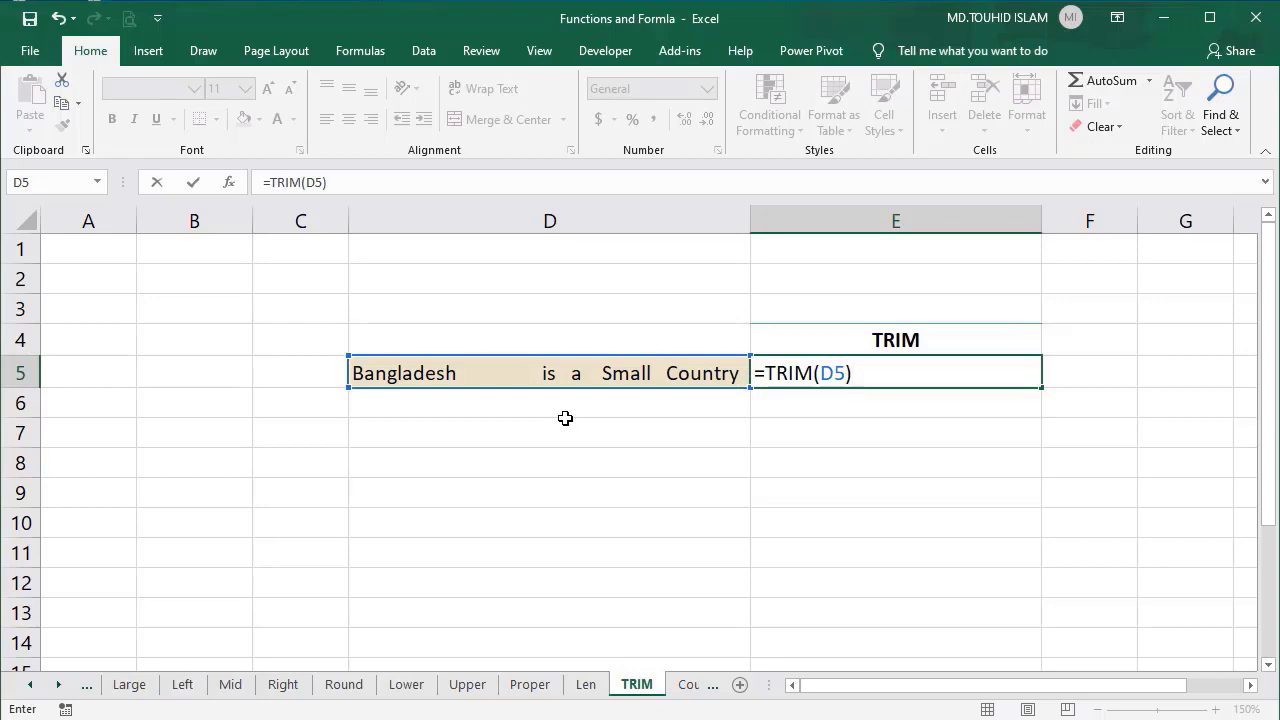
pyautogui.press('Return')
pyautogui.click(592, 376)
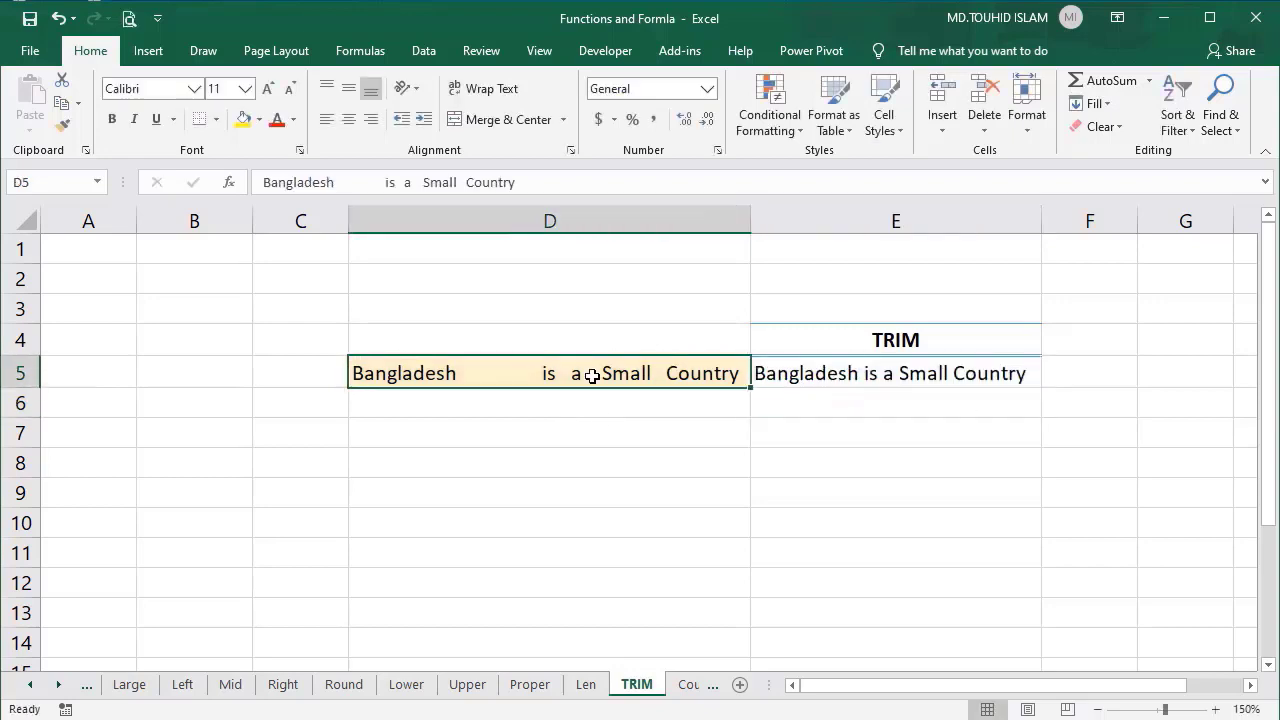
pyautogui.click(897, 378)
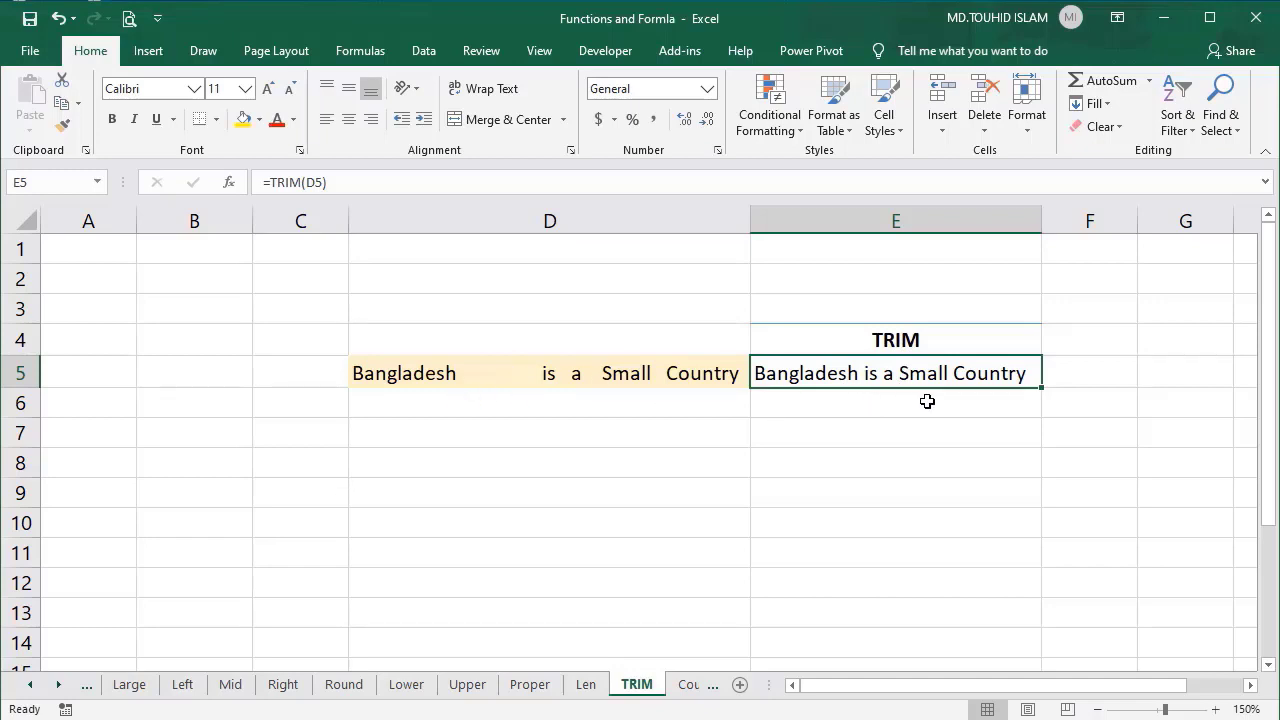
pyautogui.click(574, 372)
pyautogui.click(894, 340)
pyautogui.click(876, 385)
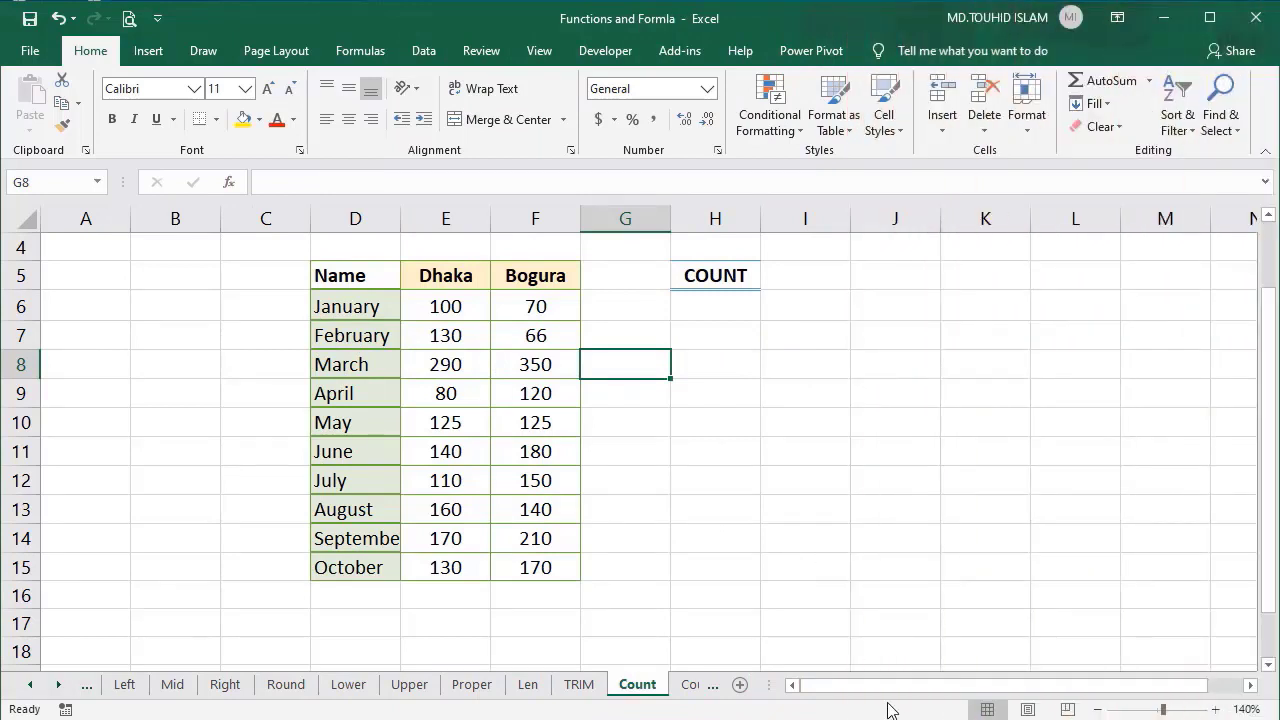
# On the Count sheet, enter =COUNT(F6:F15) in H6 to count the numeric cells in the Bogura column.
pyautogui.click(722, 311)
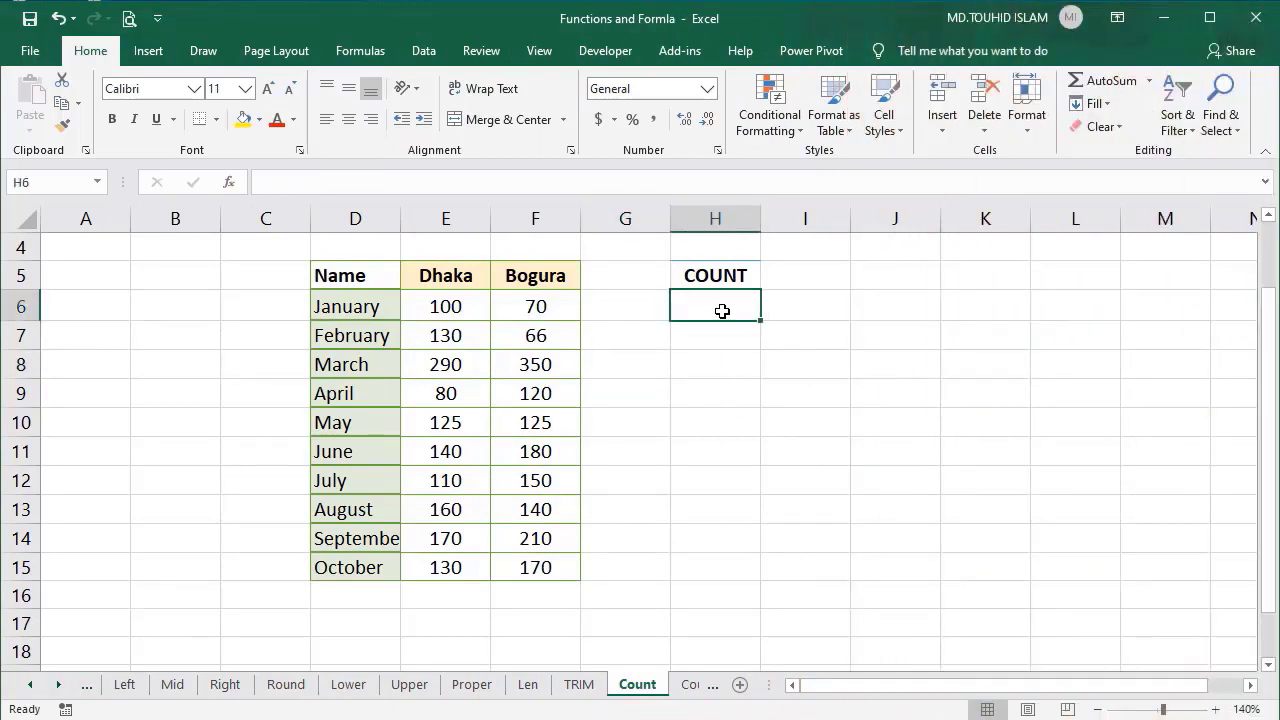
pyautogui.write('=')
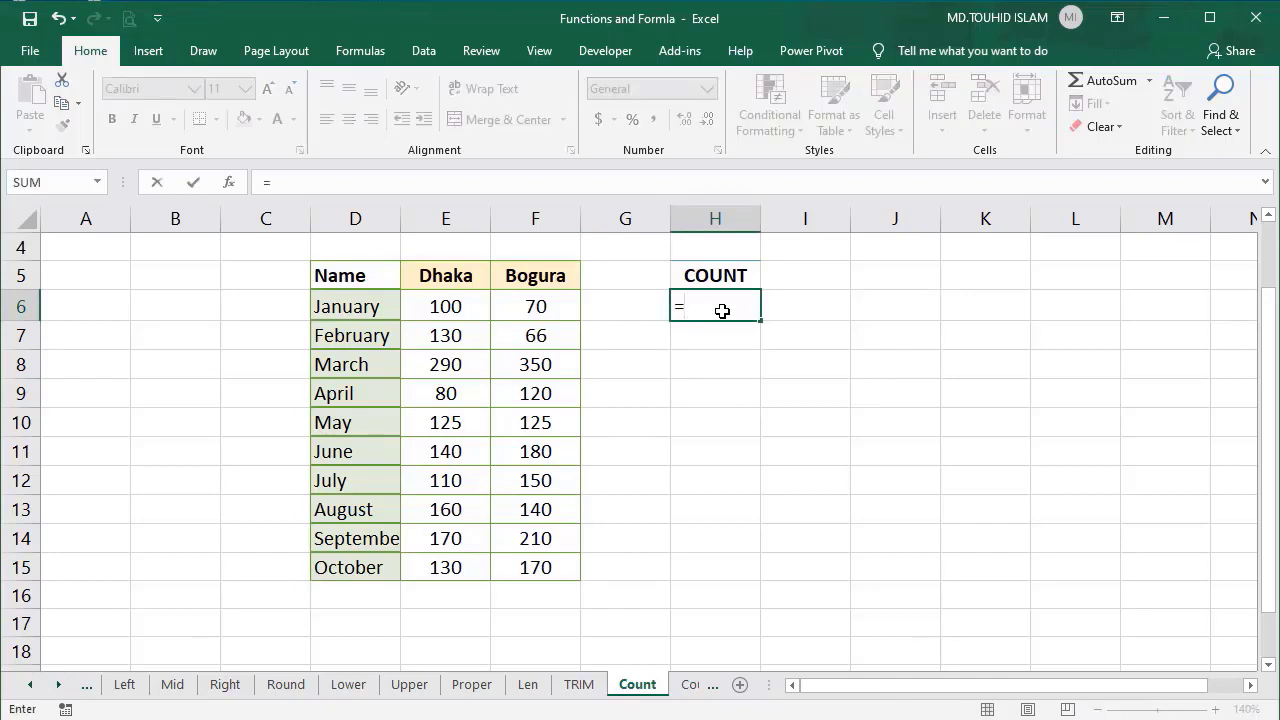
pyautogui.write('COUNT')
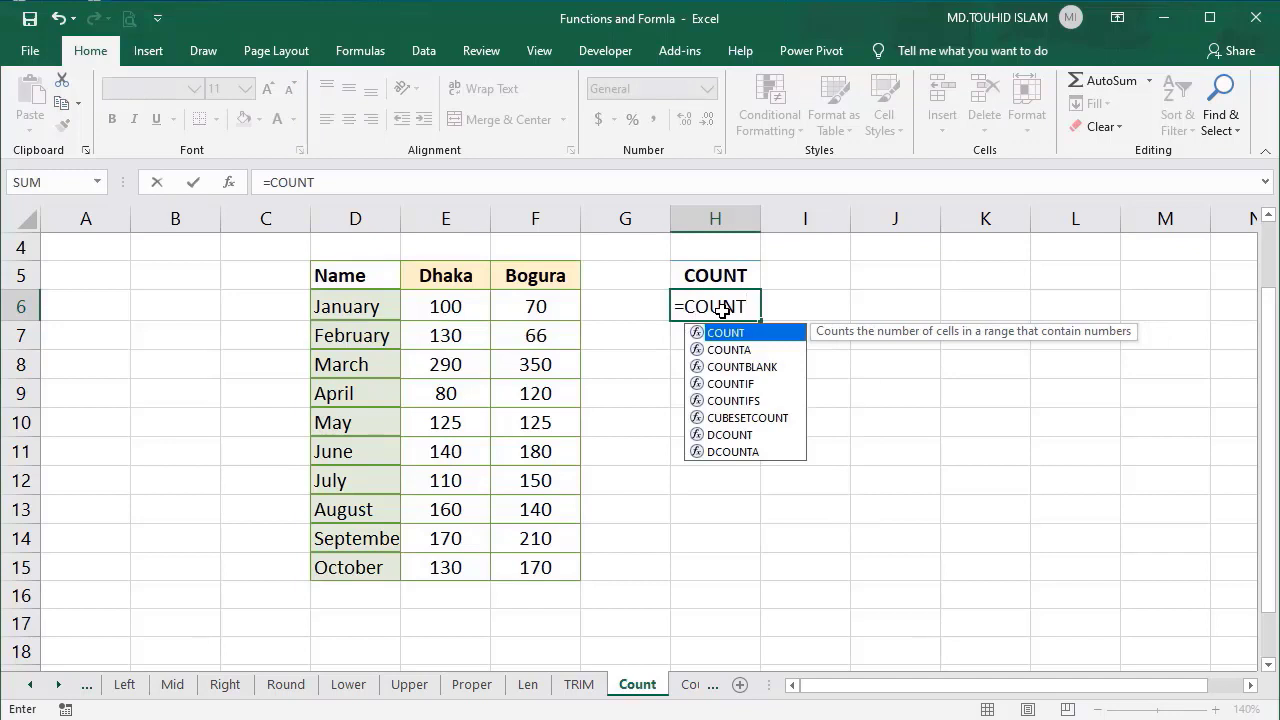
pyautogui.write('(')
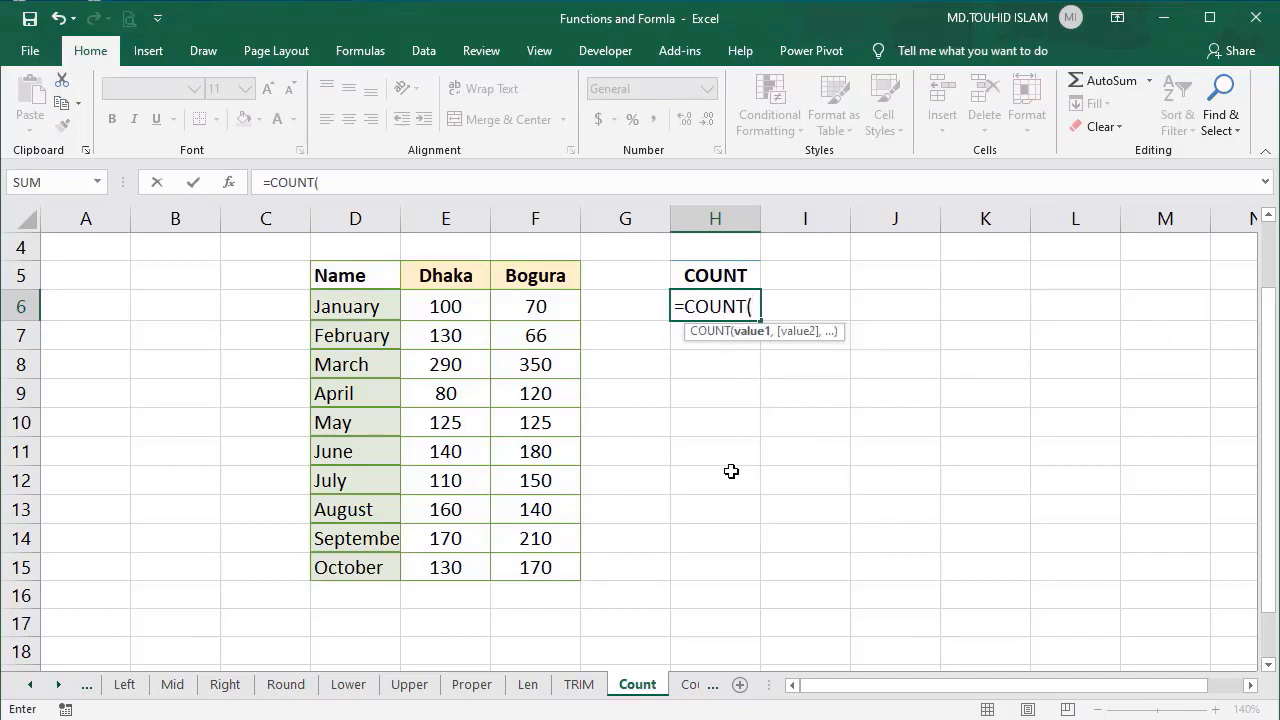
pyautogui.press('BackSpace')
pyautogui.press('BackSpace')
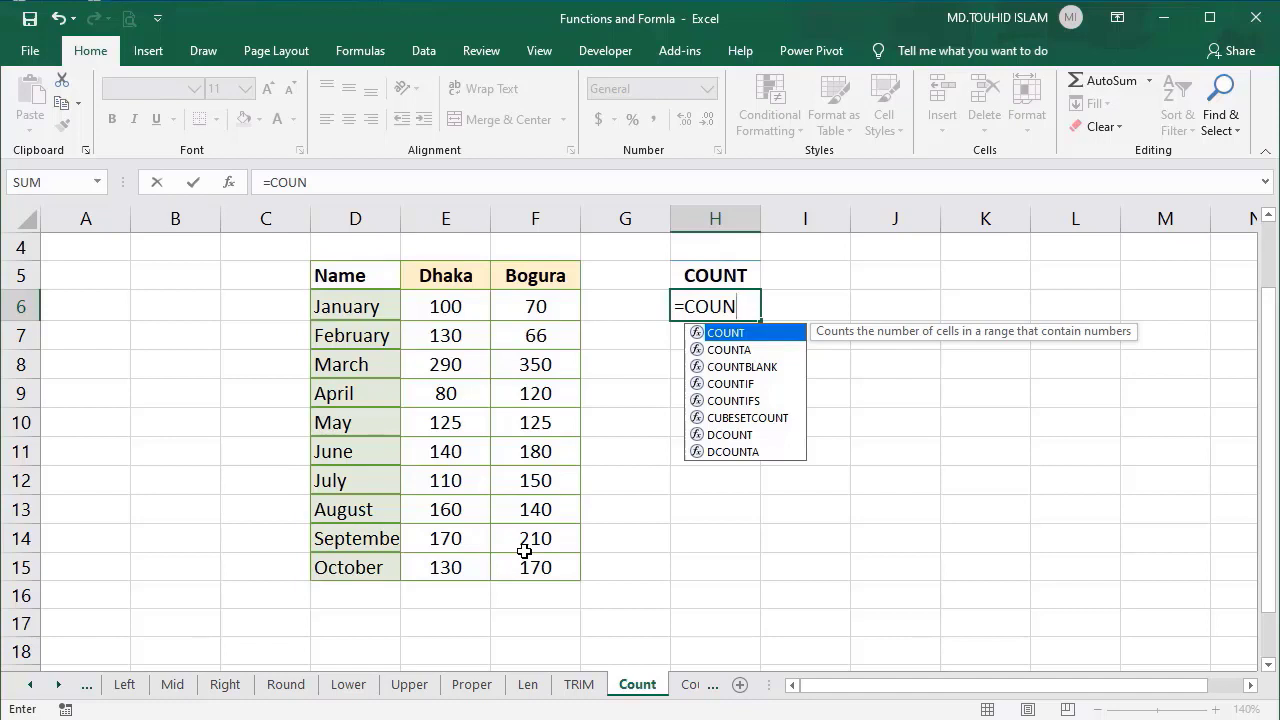
pyautogui.press('Tab')
pyautogui.click(540, 304)
pyautogui.moveTo(540, 304); pyautogui.dragTo(525, 560)
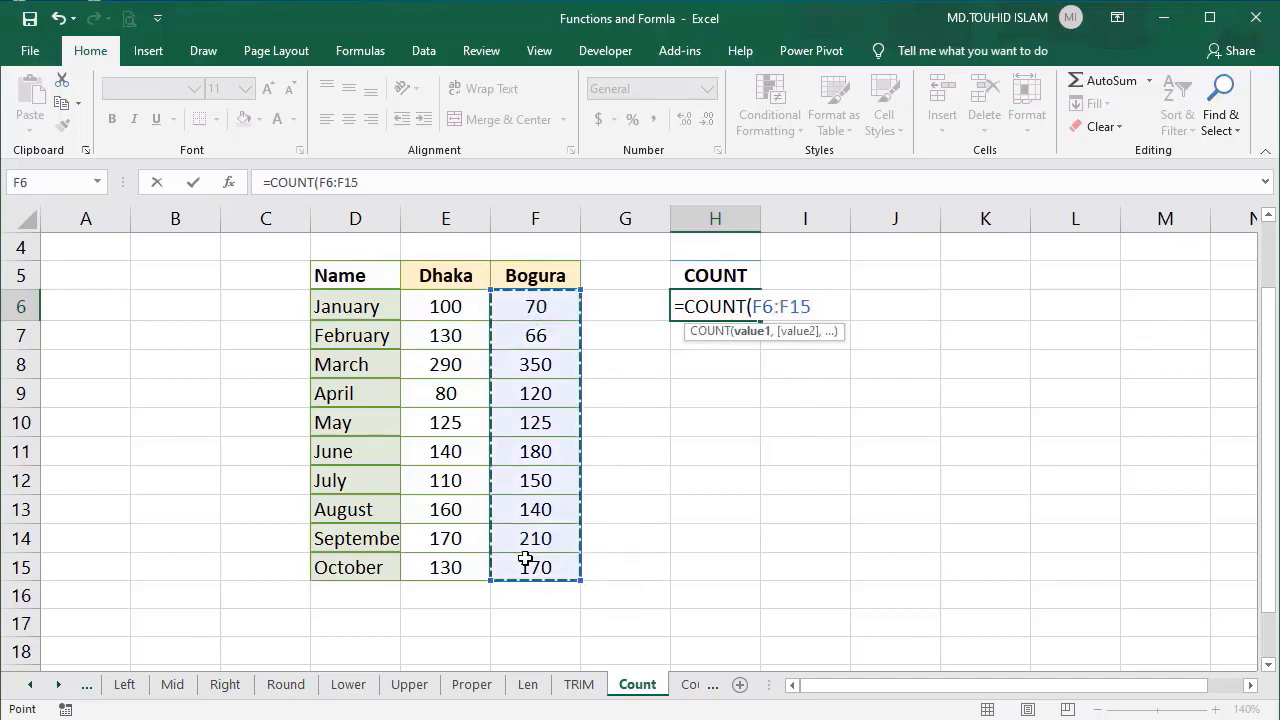
pyautogui.write(')')
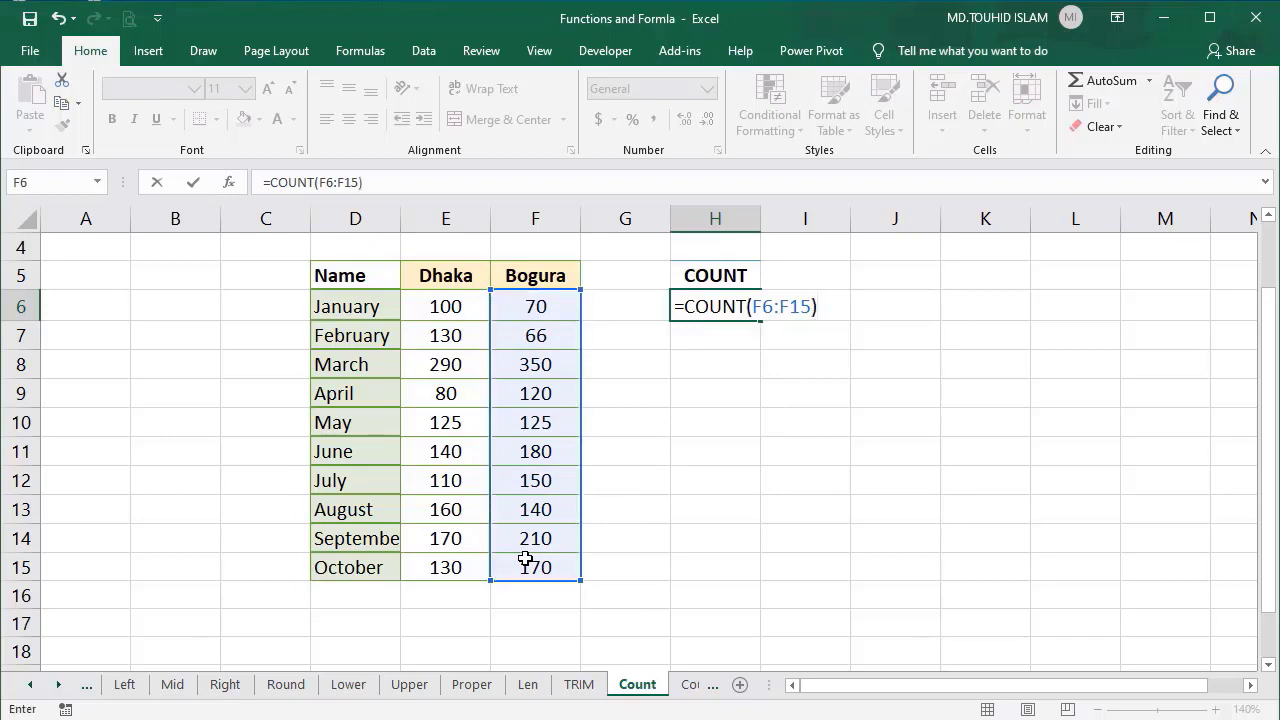
pyautogui.press('Return')
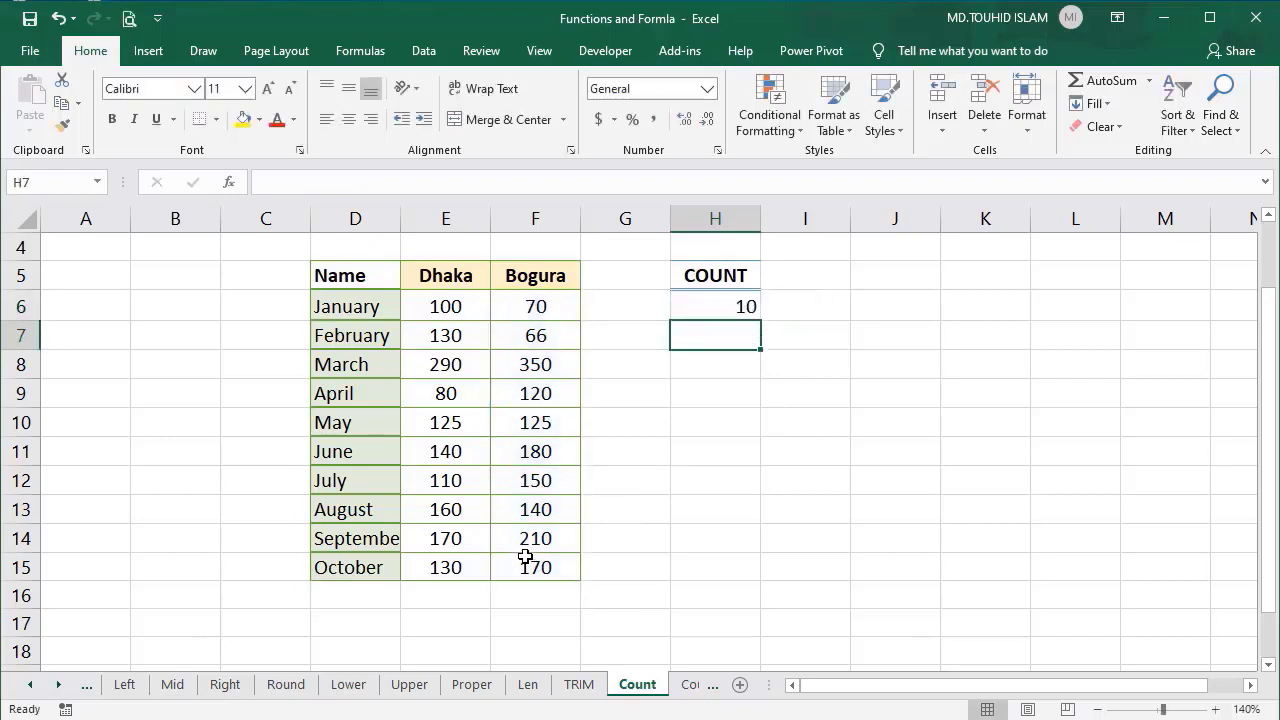
# Review the counted Bogura range F6:F15, and replace the May value in F10 with the text ADF to test COUNT.
pyautogui.click(547, 307)
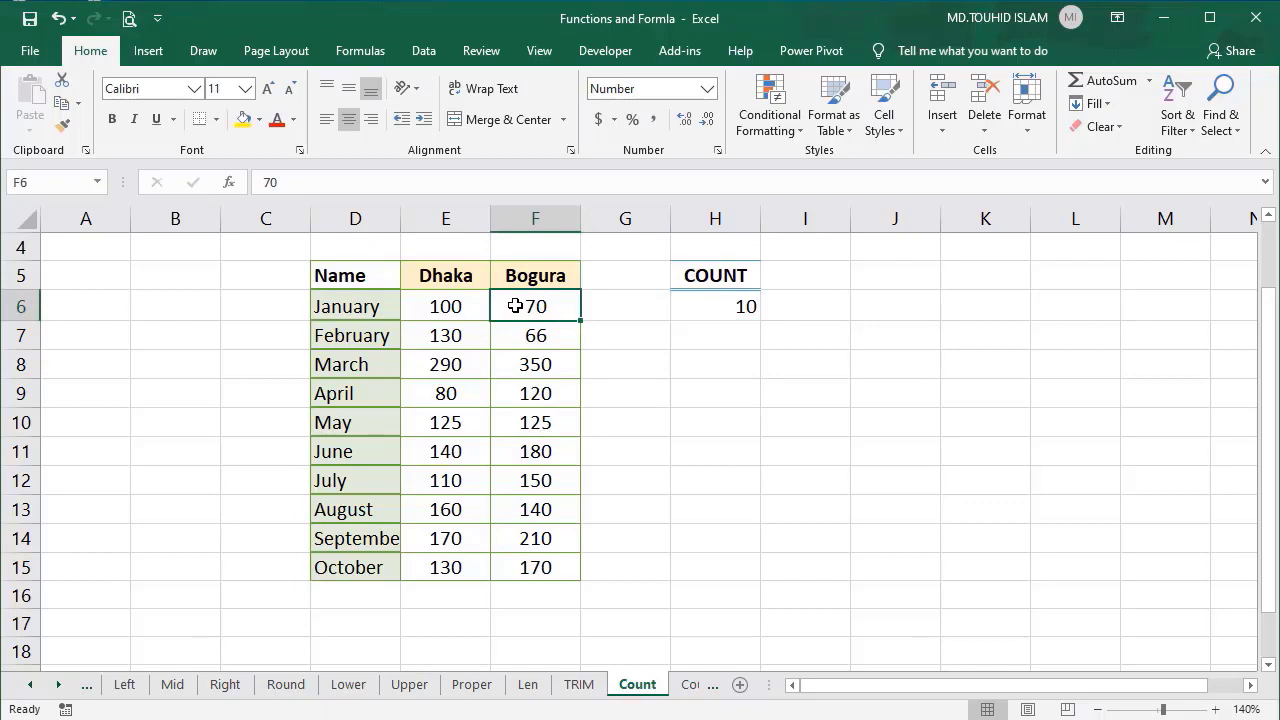
pyautogui.moveTo(515, 307); pyautogui.dragTo(525, 561)
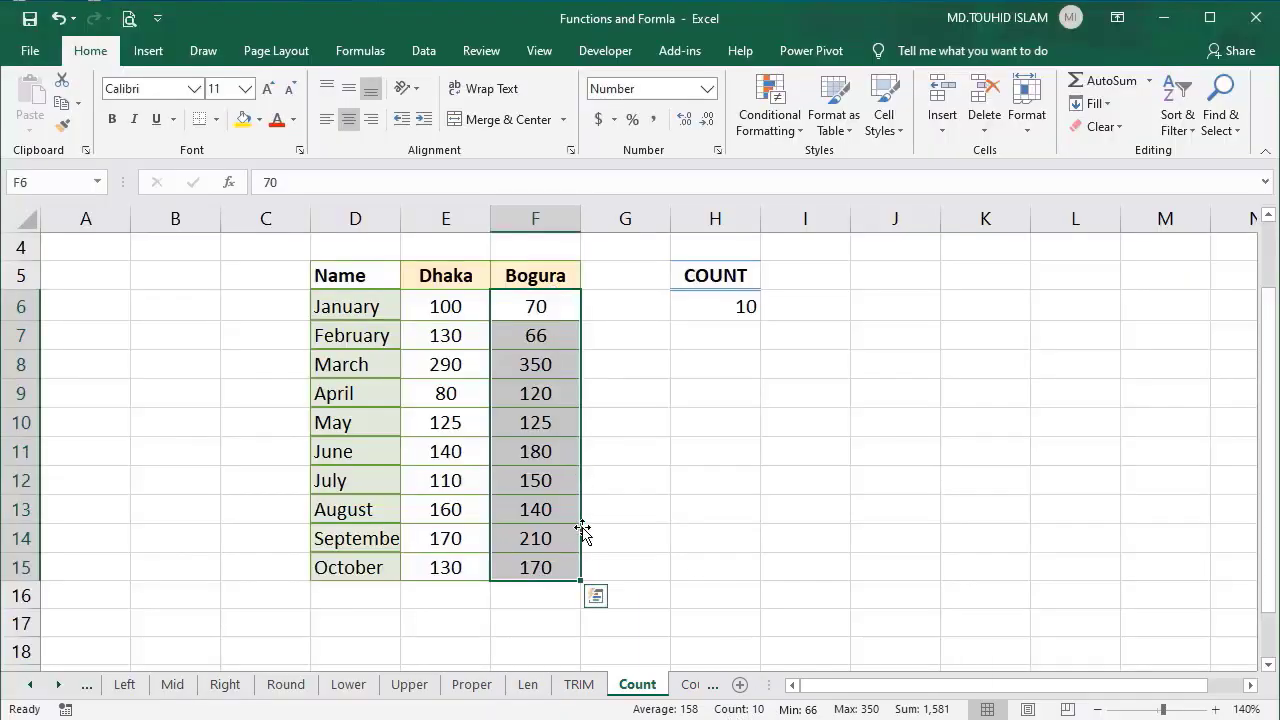
pyautogui.click(534, 430)
pyautogui.write('ADF')
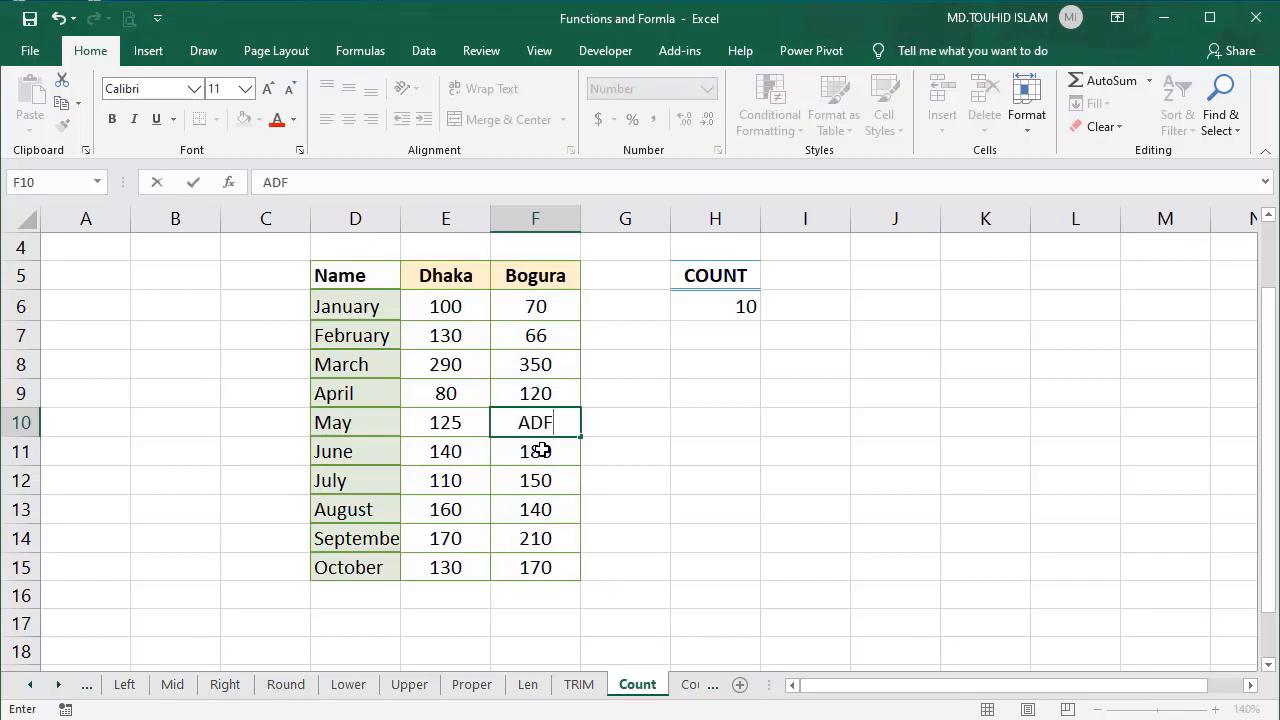
pyautogui.press('Return')
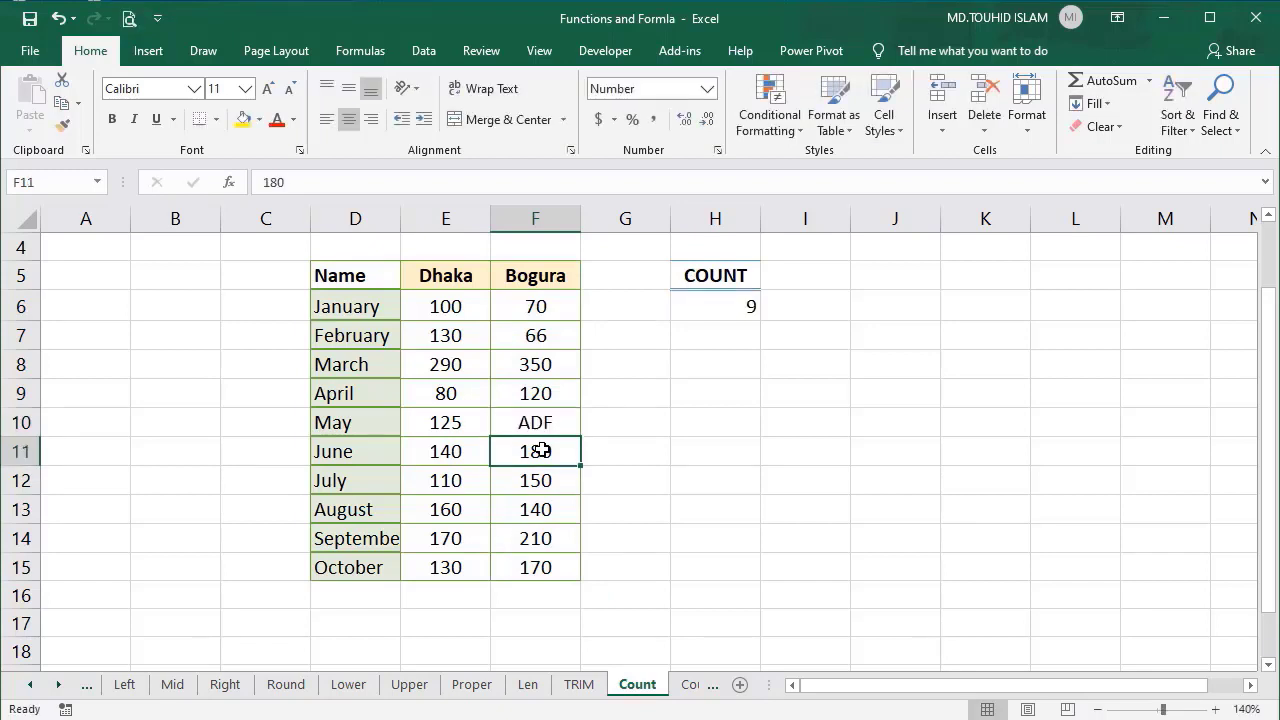
# Check the text entry in F10 against the COUNT formula, and center the result in H6.
pyautogui.click(538, 424)
pyautogui.click(731, 310)
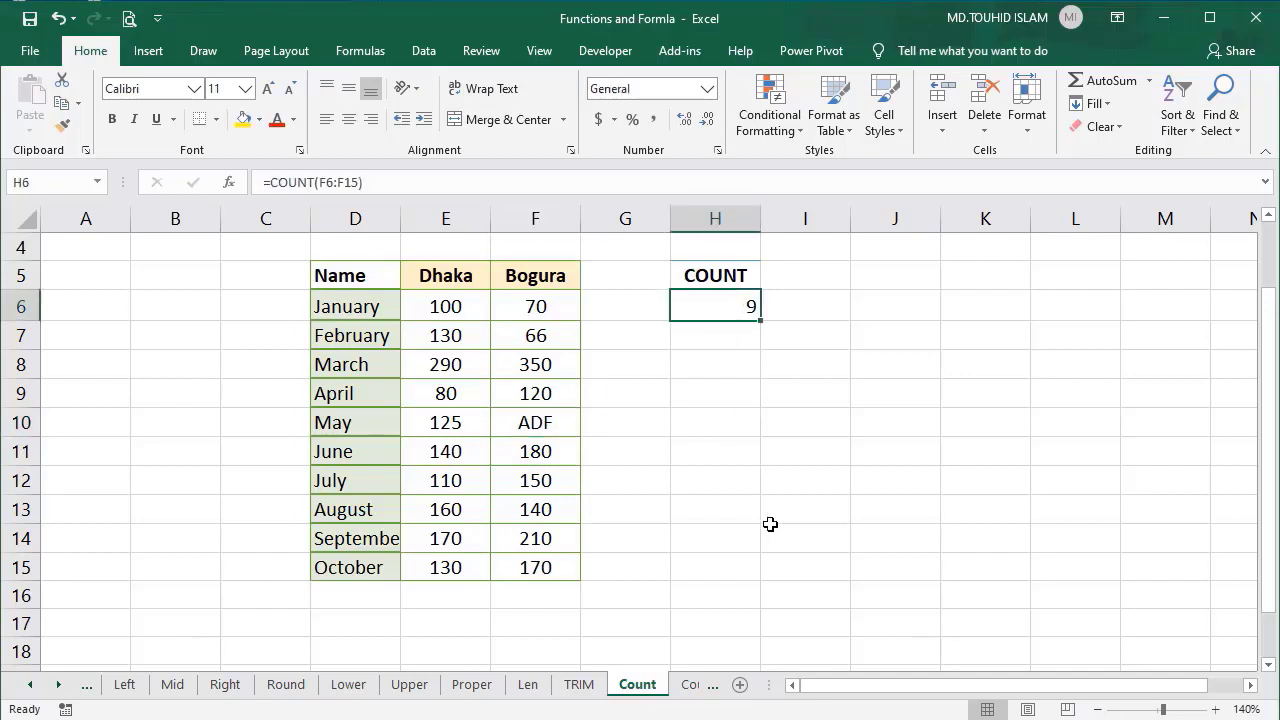
pyautogui.click(349, 119)
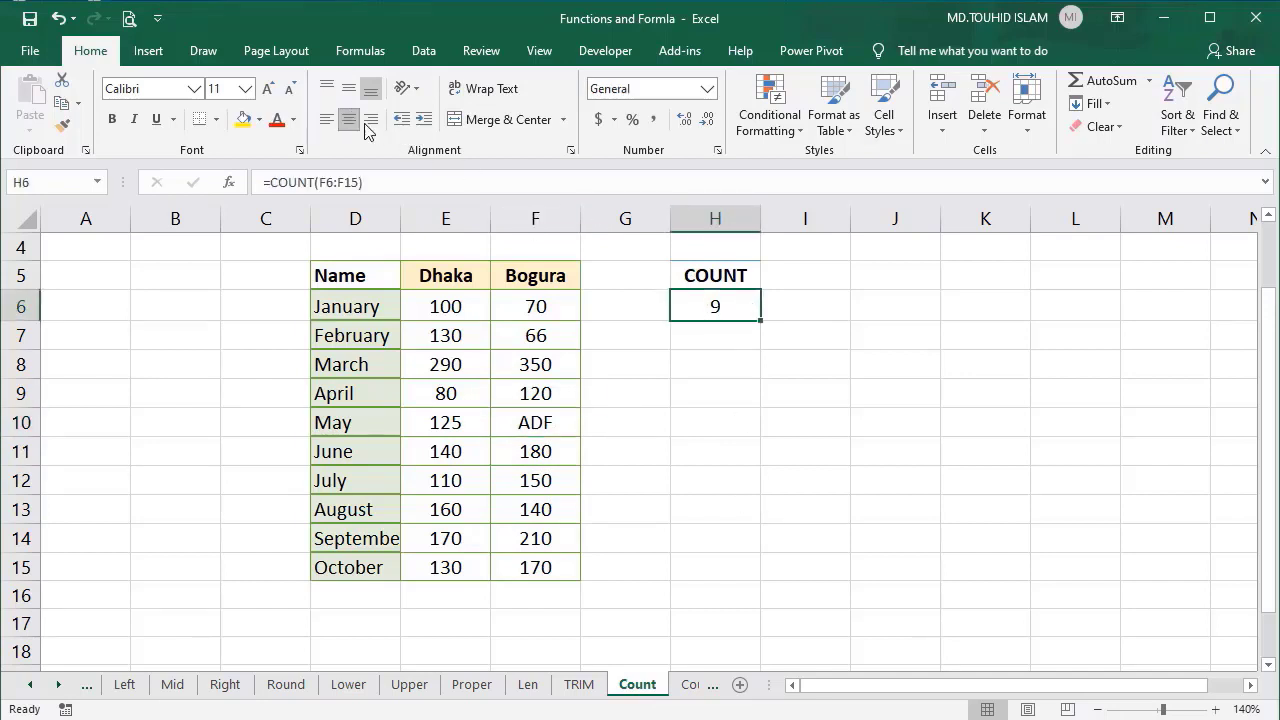
# Replace the April value of the Bogura column in F9 with the text ASD, and recheck the COUNT result in H6.
pyautogui.click(541, 388)
pyautogui.write('asd')
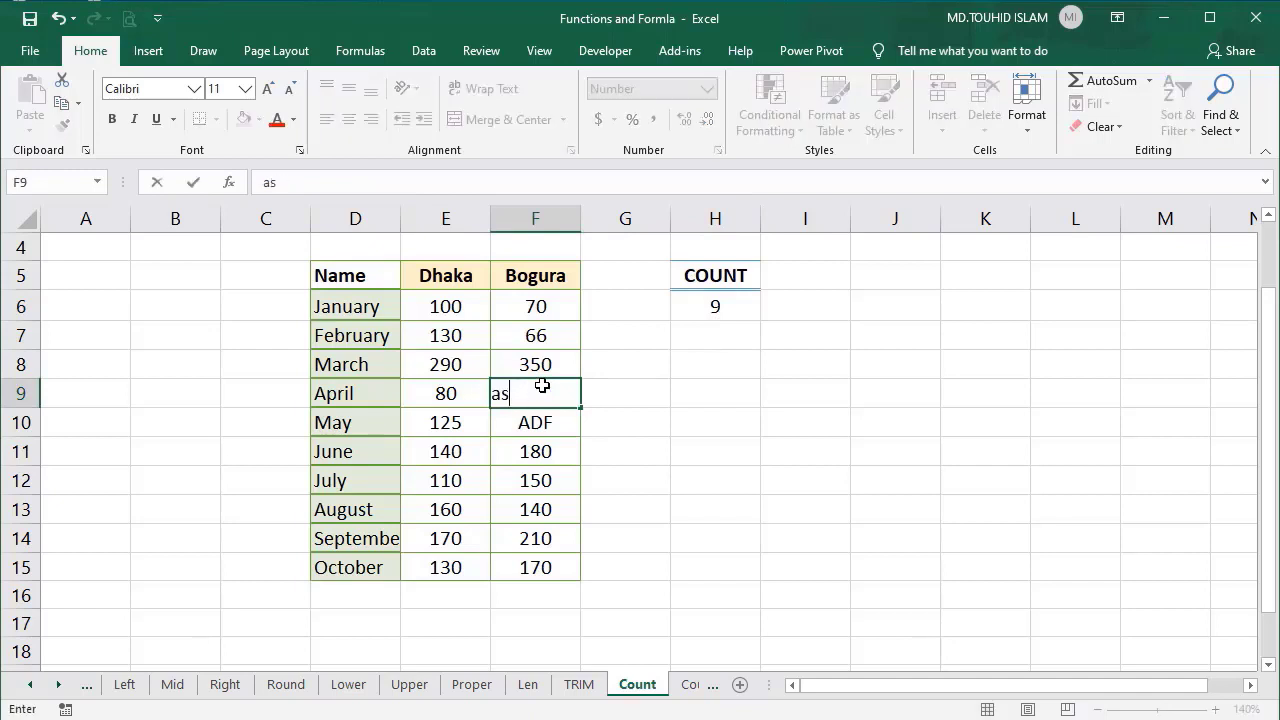
pyautogui.press('BackSpace')
pyautogui.press('BackSpace')
pyautogui.press('BackSpace')
pyautogui.write('ASD')
pyautogui.press('Return')
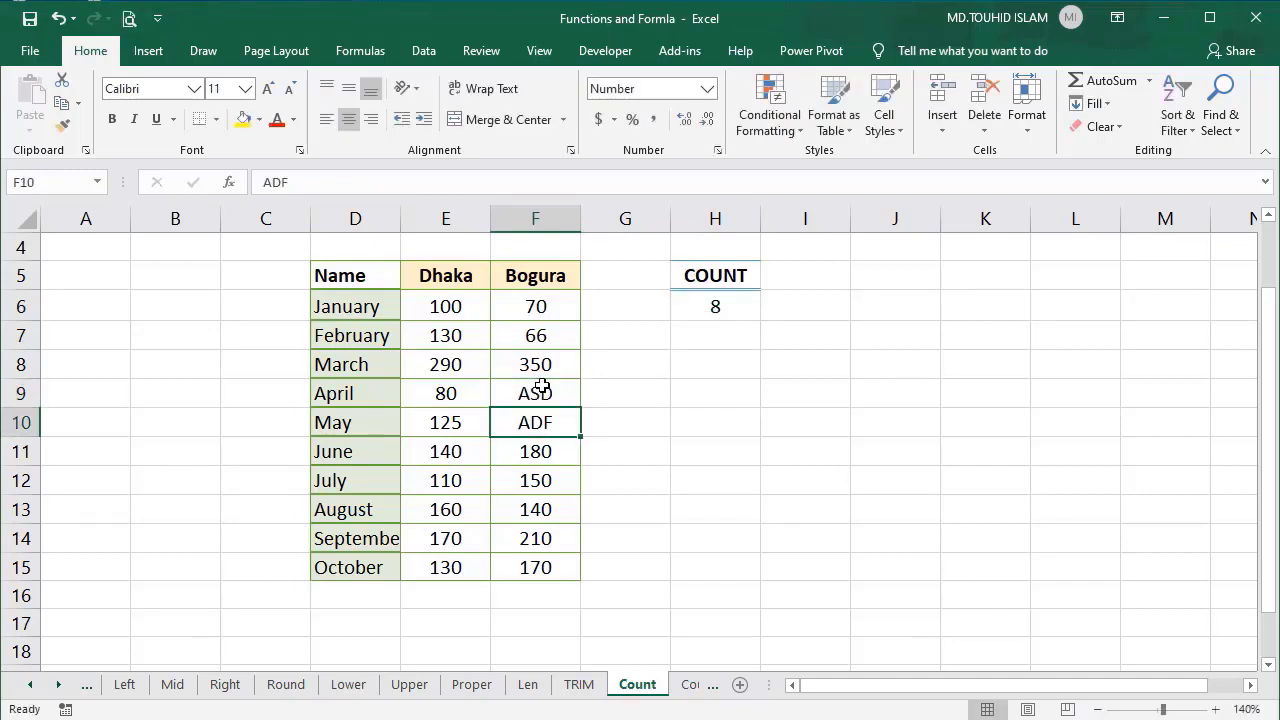
pyautogui.click(706, 307)
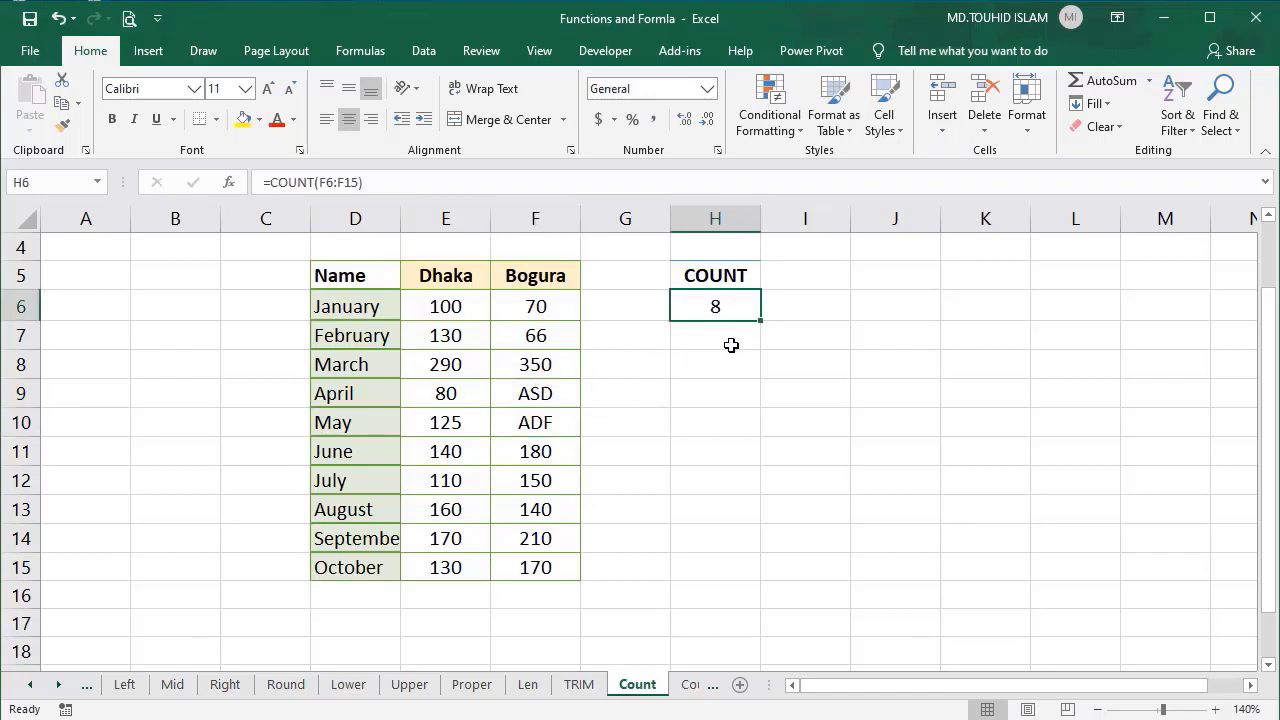
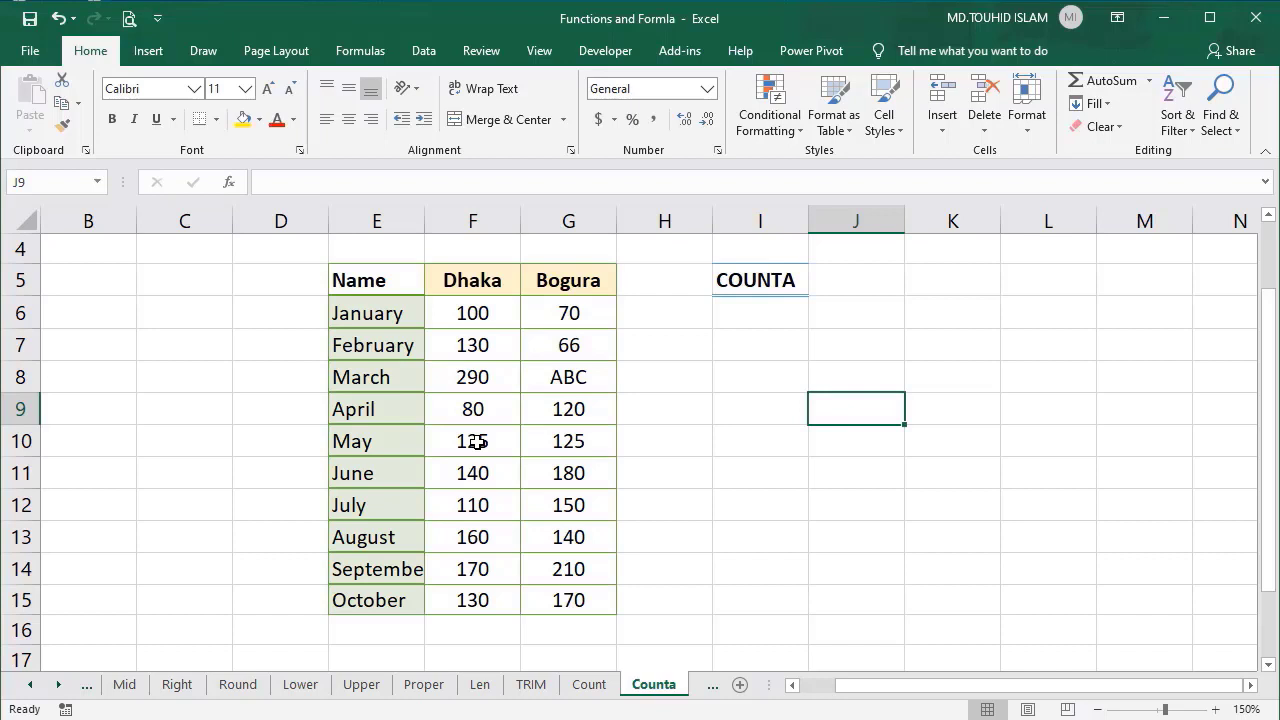
# On the Counta sheet, enter =COUNTA(G6:G15) in I6 to count the non-empty cells in the Bogura column.
pyautogui.click(573, 377)
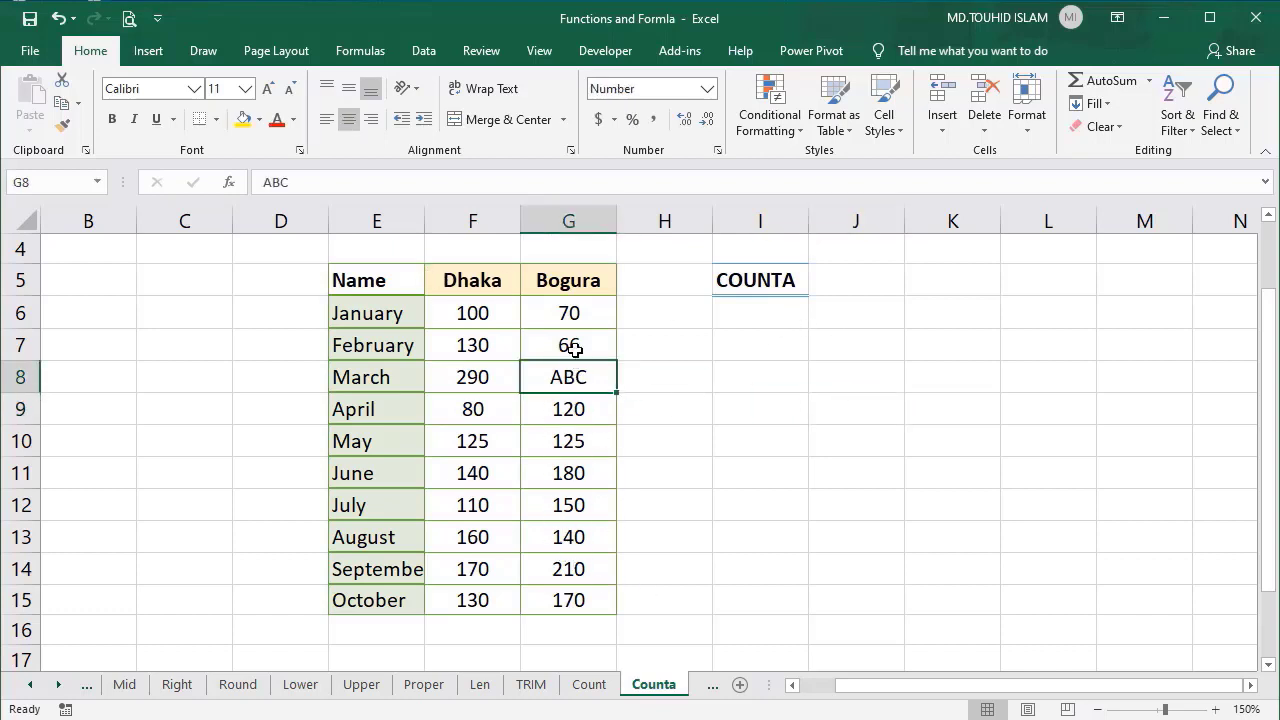
pyautogui.click(566, 533)
pyautogui.click(566, 386)
pyautogui.click(748, 322)
pyautogui.write('=')
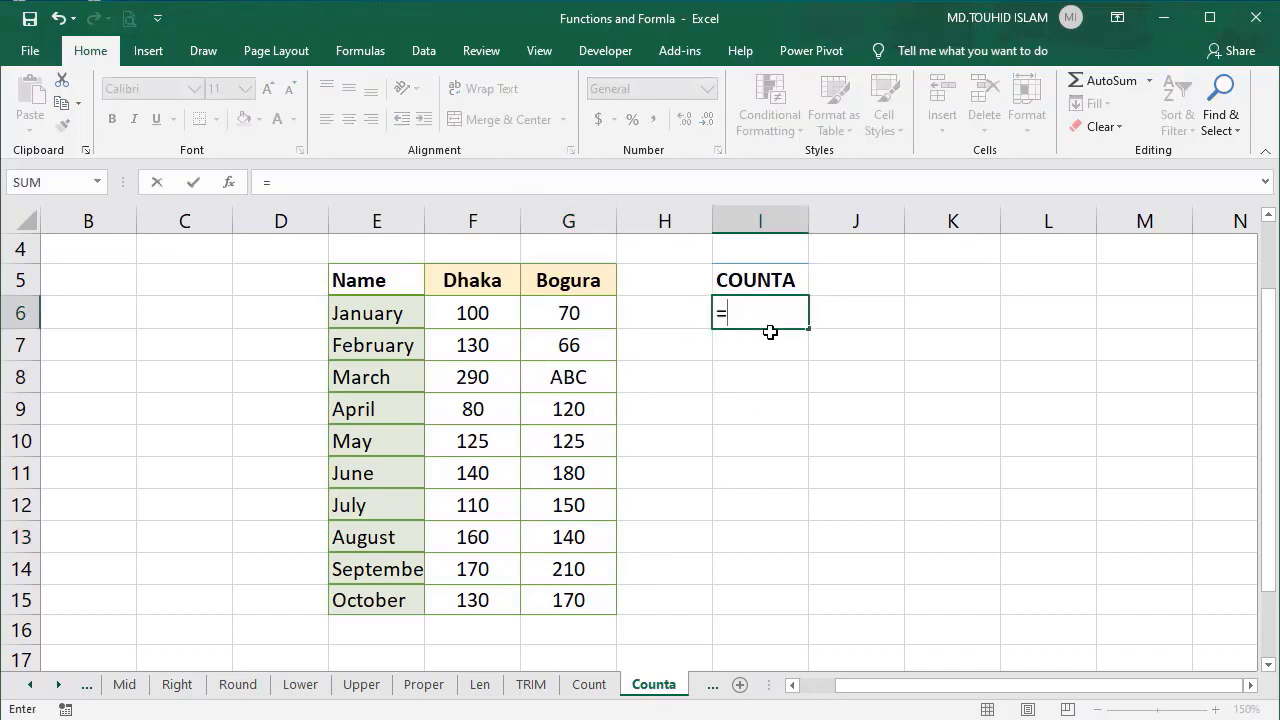
pyautogui.write('COUNT')
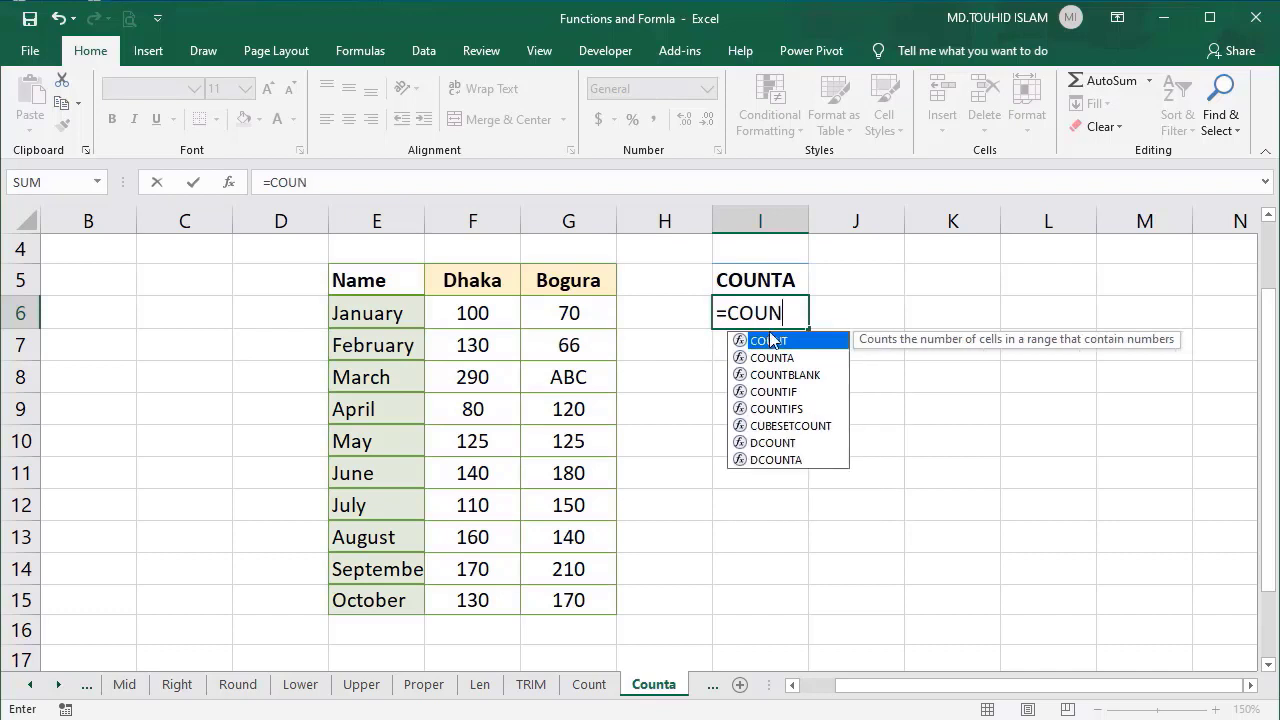
pyautogui.press('Down')
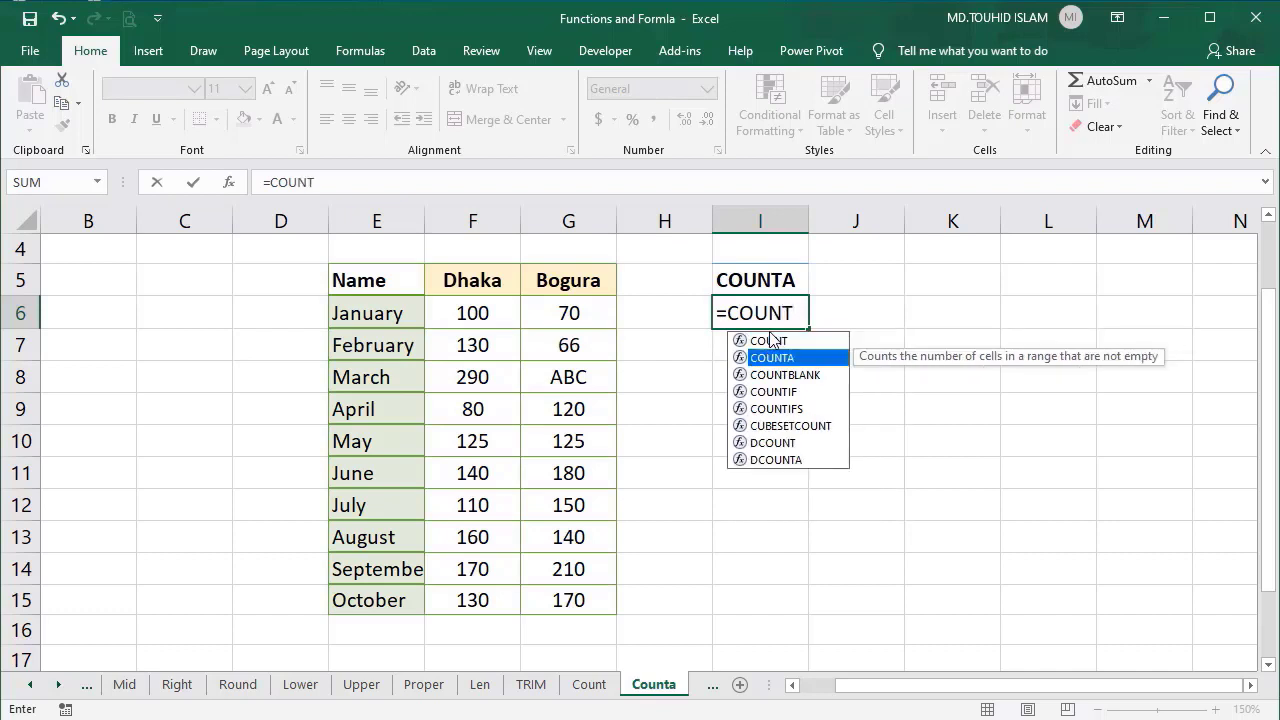
pyautogui.press('Tab')
pyautogui.moveTo(556, 302); pyautogui.dragTo(545, 600)
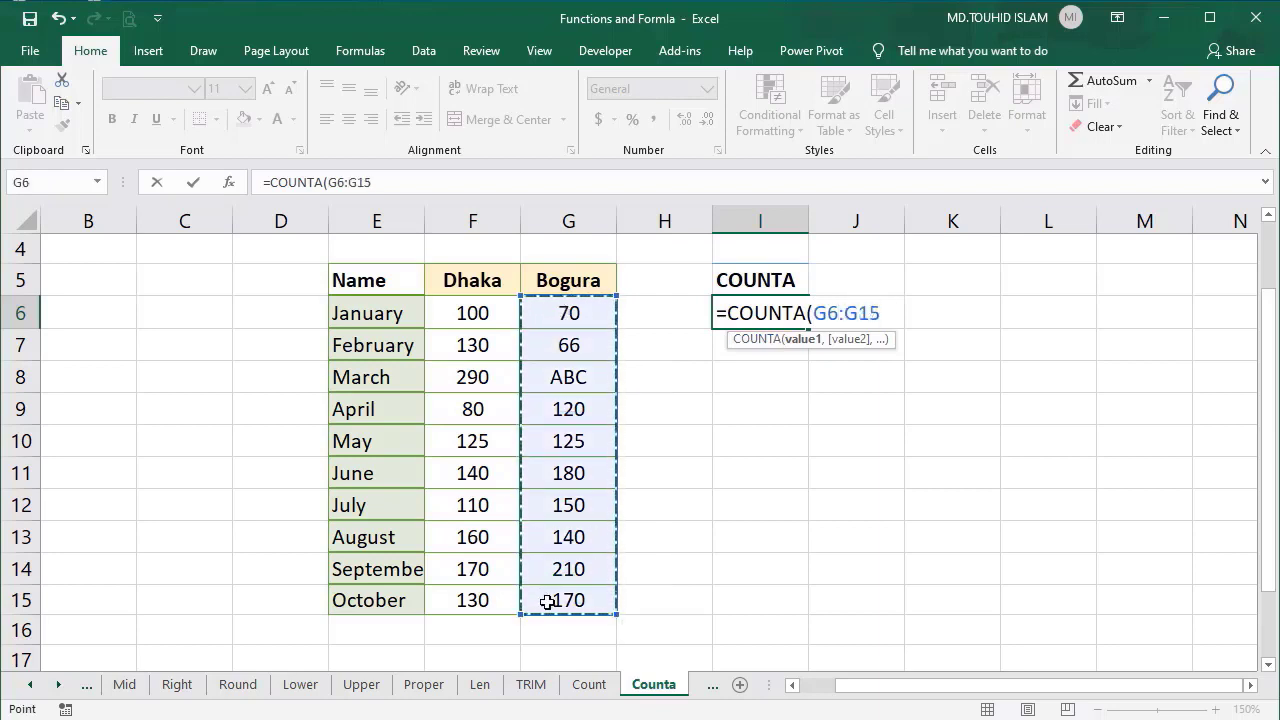
pyautogui.write(')')
pyautogui.press('Return')
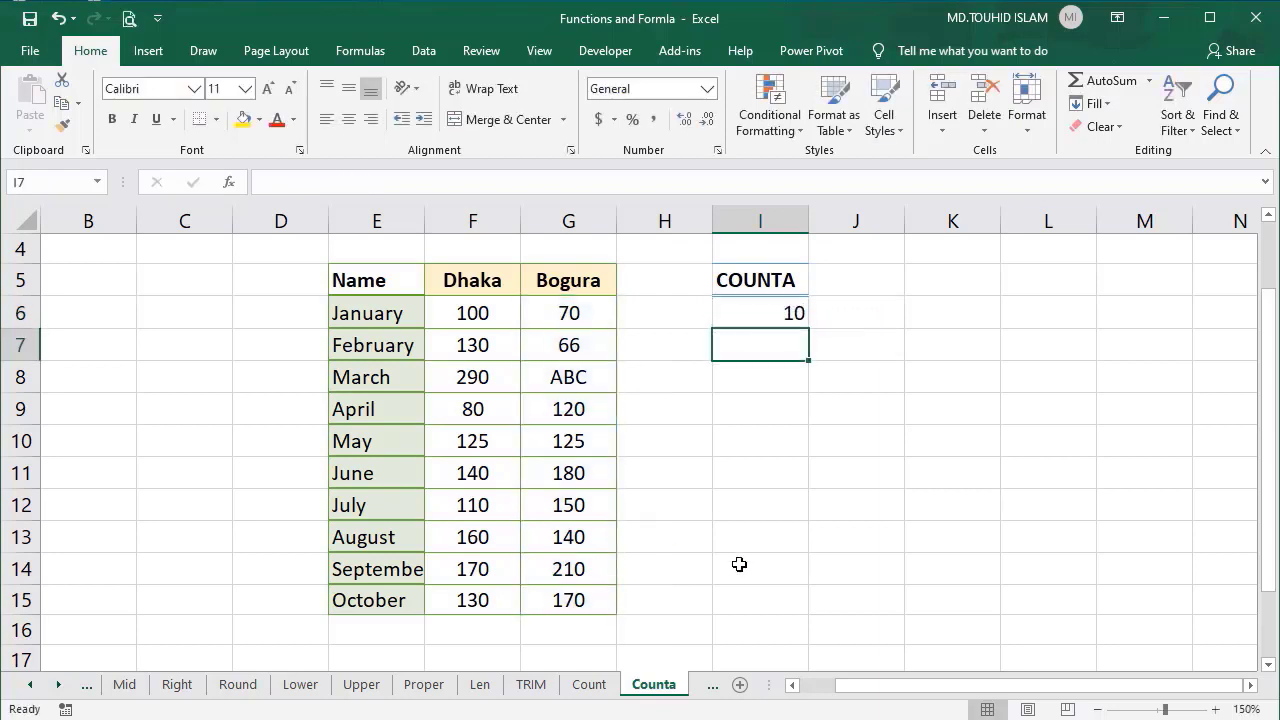
pyautogui.click(779, 317)
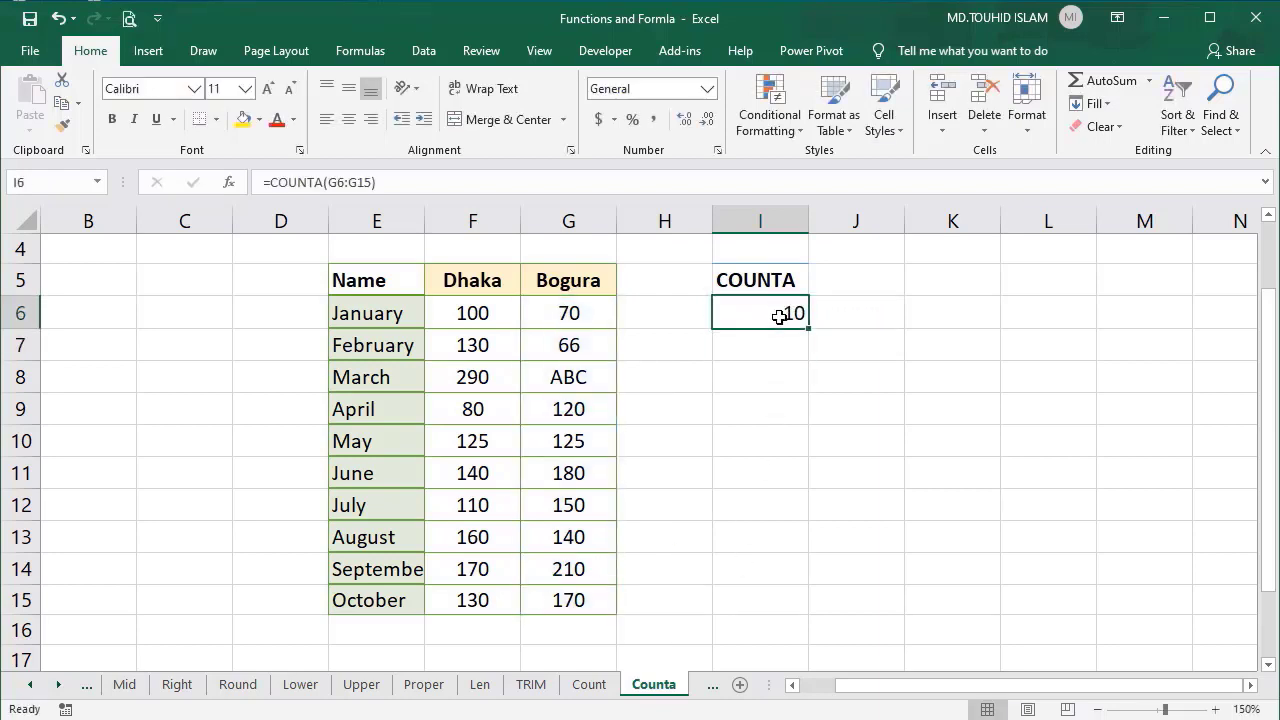
# Replace the March value of the Bogura column in G8 with 0 to test COUNTA.
pyautogui.click(569, 377)
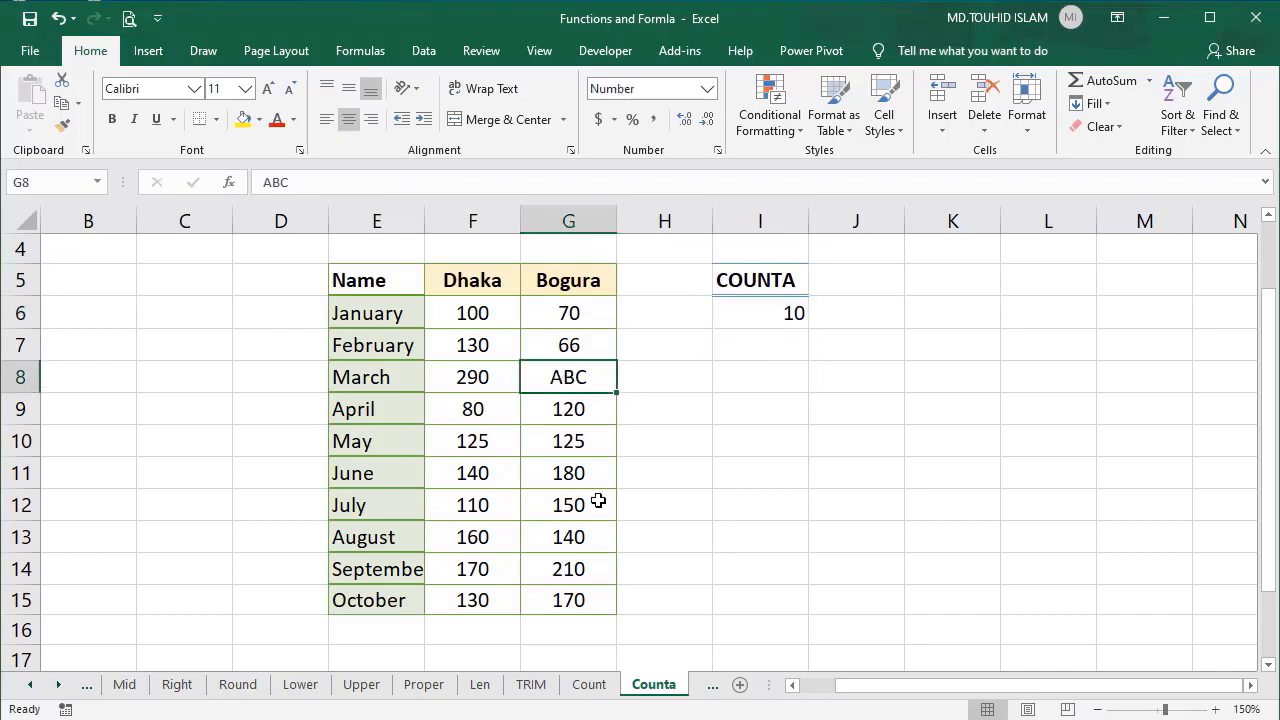
pyautogui.write('0')
pyautogui.press('Return')
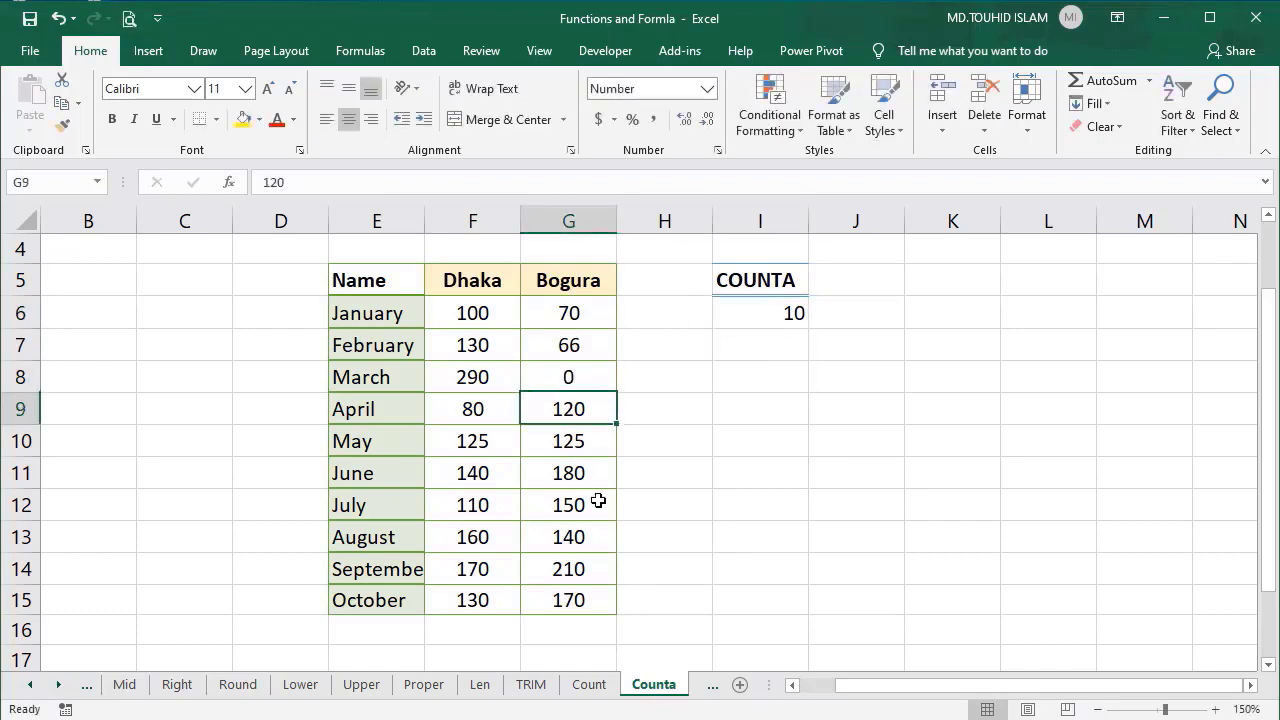
# Enter the text DFR in G8 for March, and recheck the COUNTA result in I6.
pyautogui.click(588, 376)
pyautogui.write('DFR')
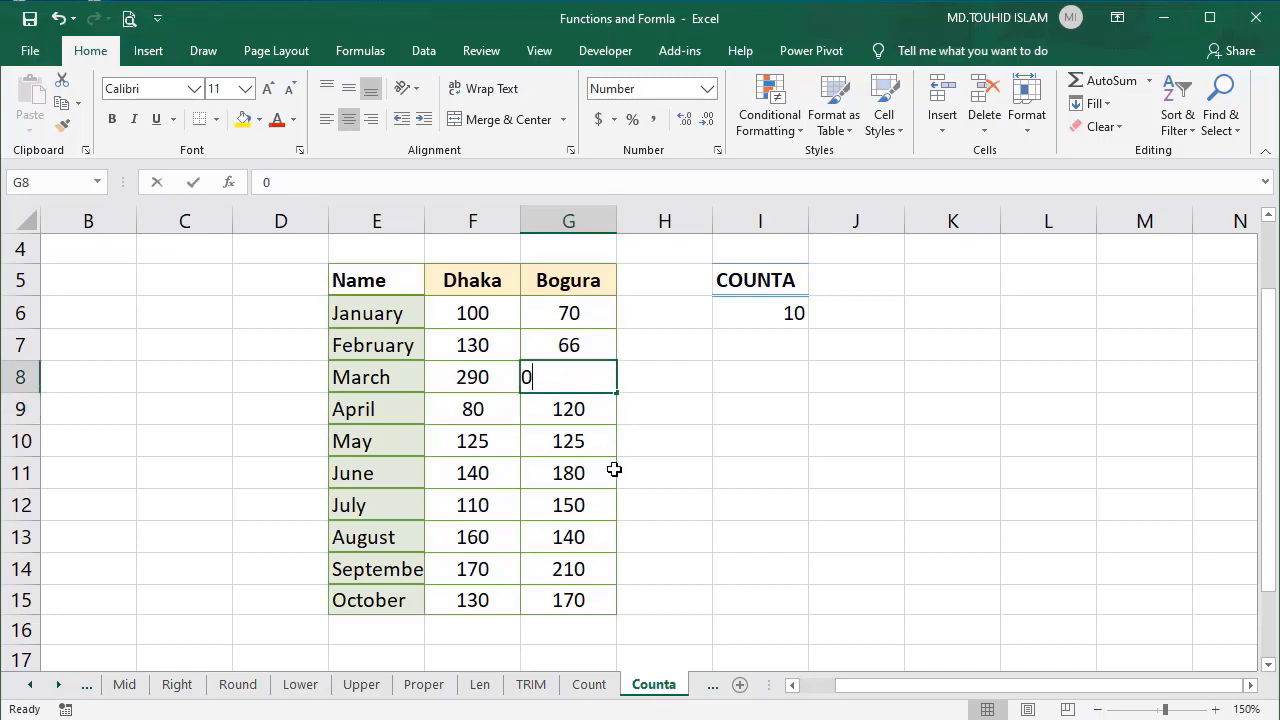
pyautogui.press('Return')
pyautogui.click(560, 376)
pyautogui.click(779, 309)
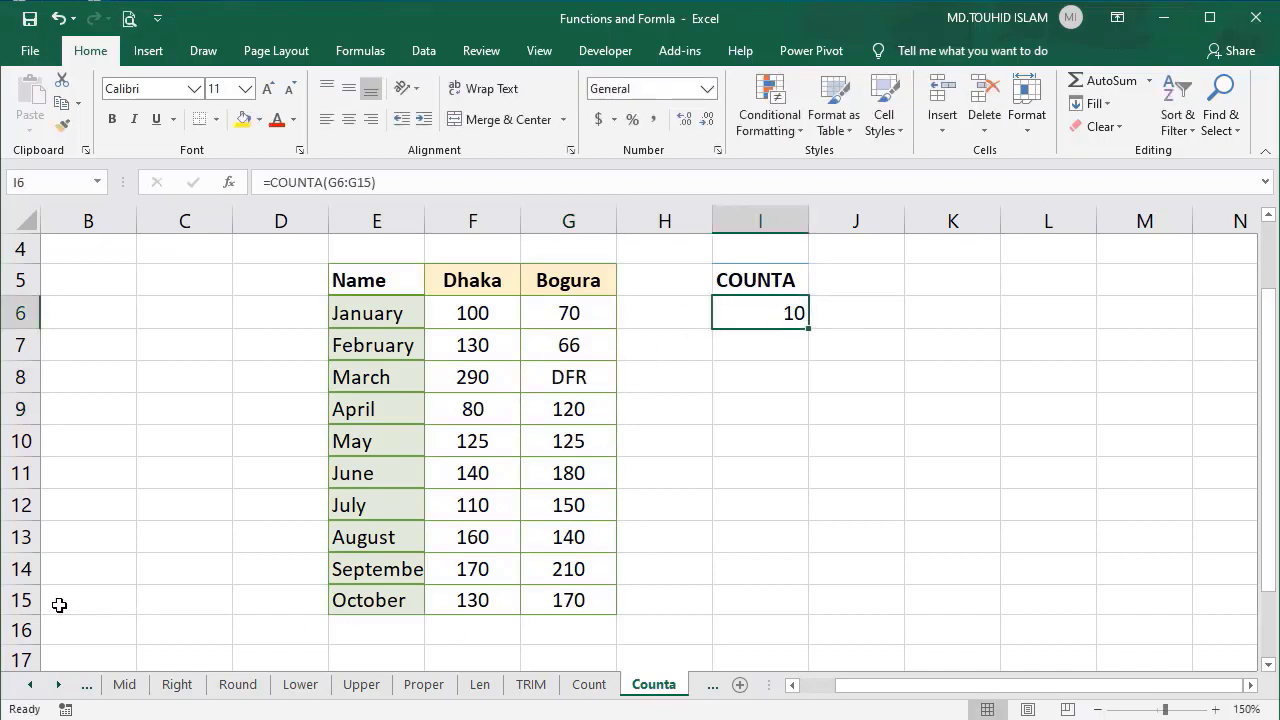
# Delete the entire October row, row 15, and center the COUNTA result in I6.
pyautogui.click(18, 600)
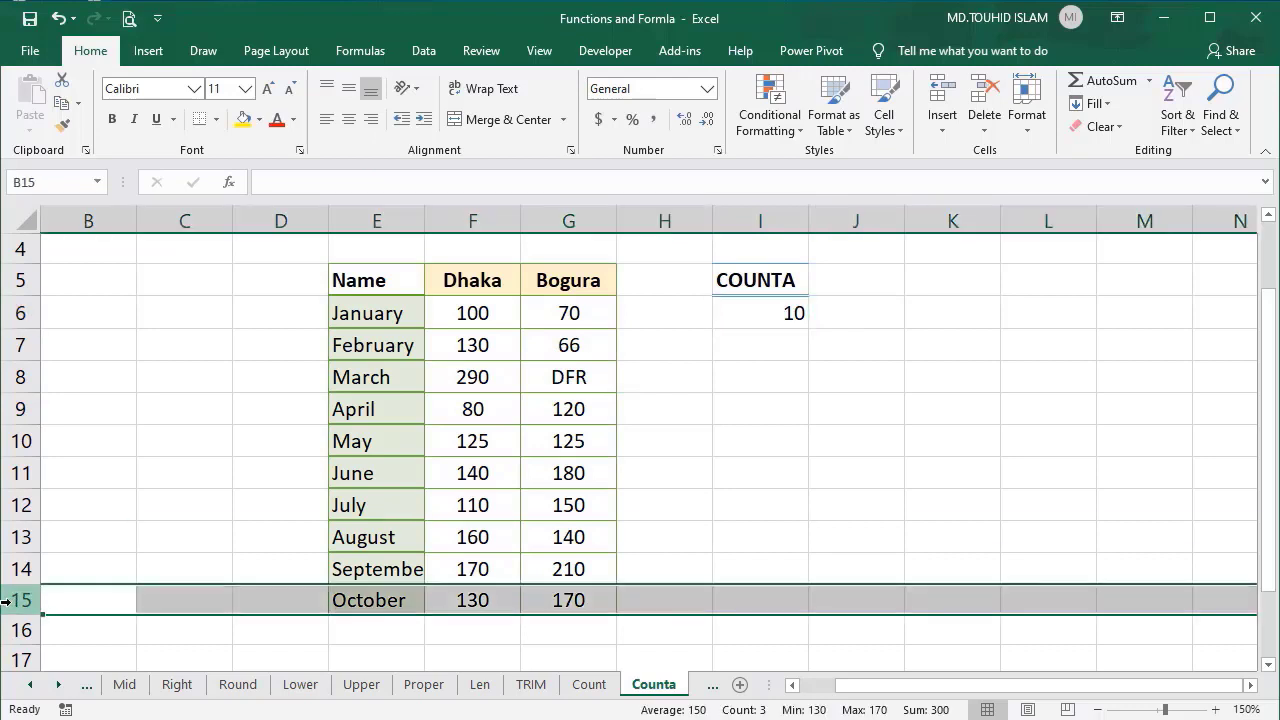
pyautogui.hotkey('ctrl', '-')
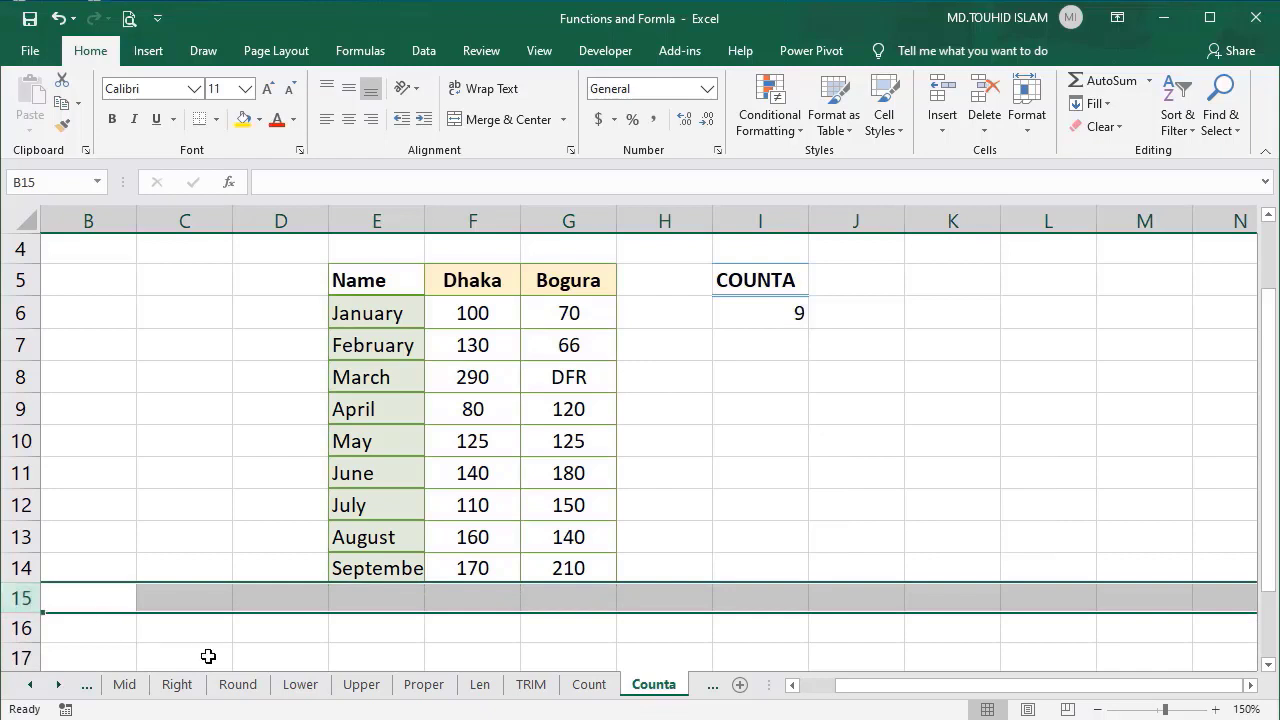
pyautogui.click(576, 568)
pyautogui.click(578, 598)
pyautogui.click(805, 315)
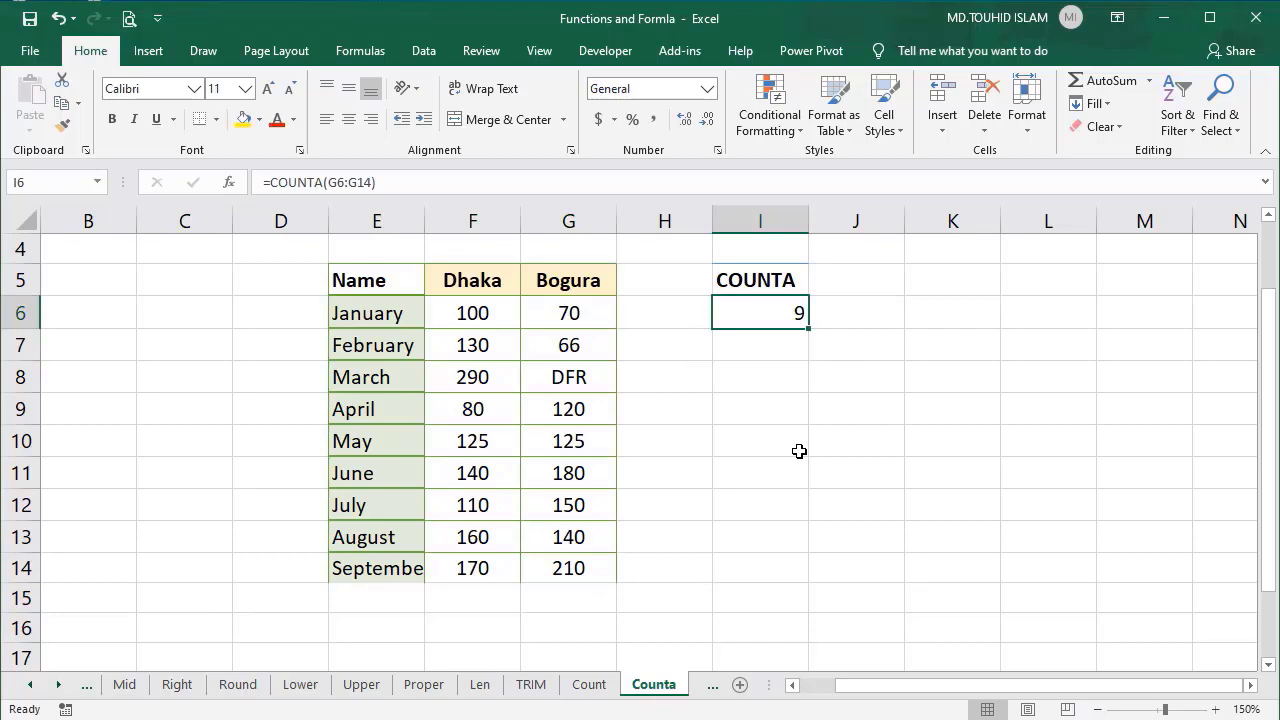
pyautogui.click(349, 120)
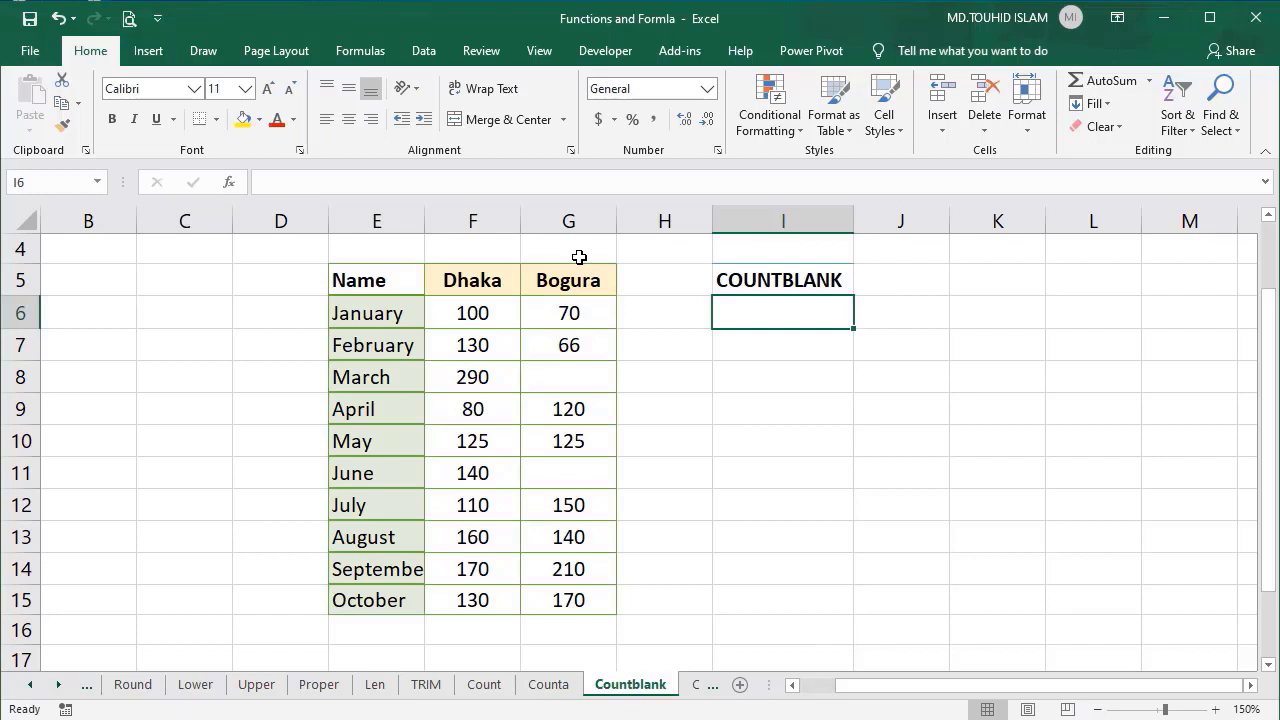
# On the Countblank sheet, enter =COUNTBLANK(G6:G15) in I6 to count the empty cells in the Bogura column.
pyautogui.write('=')
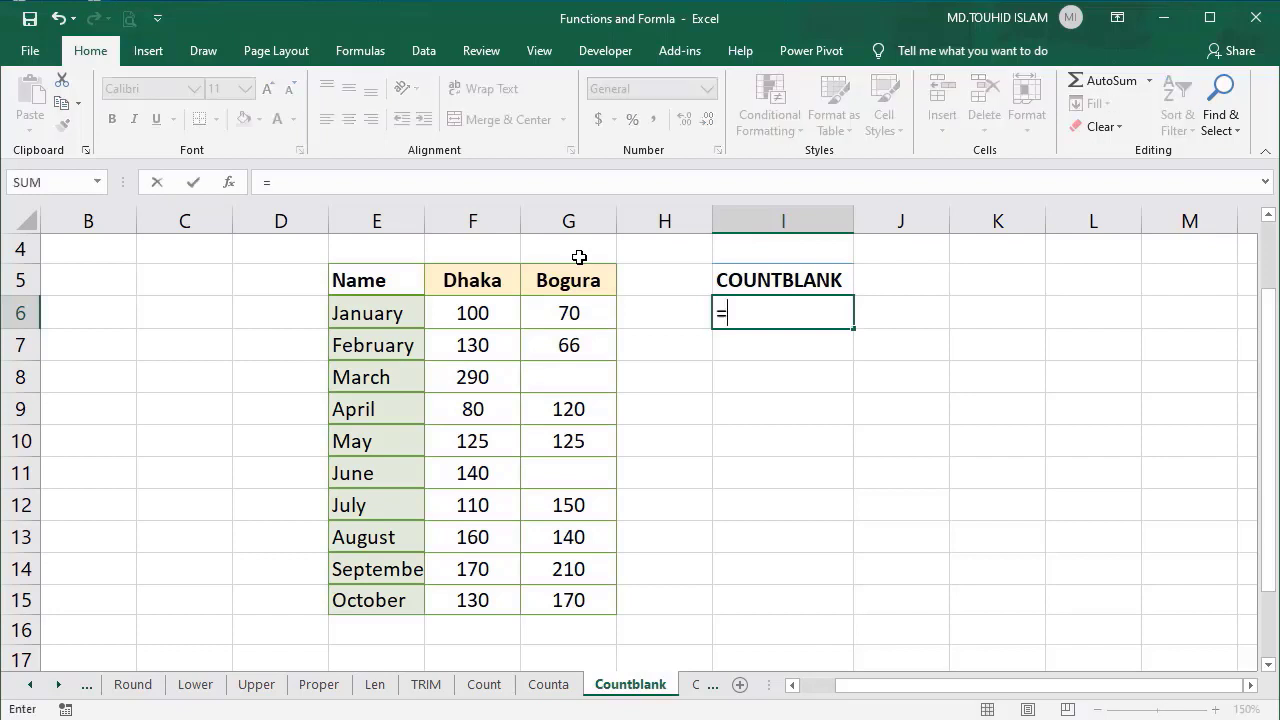
pyautogui.write('COU')
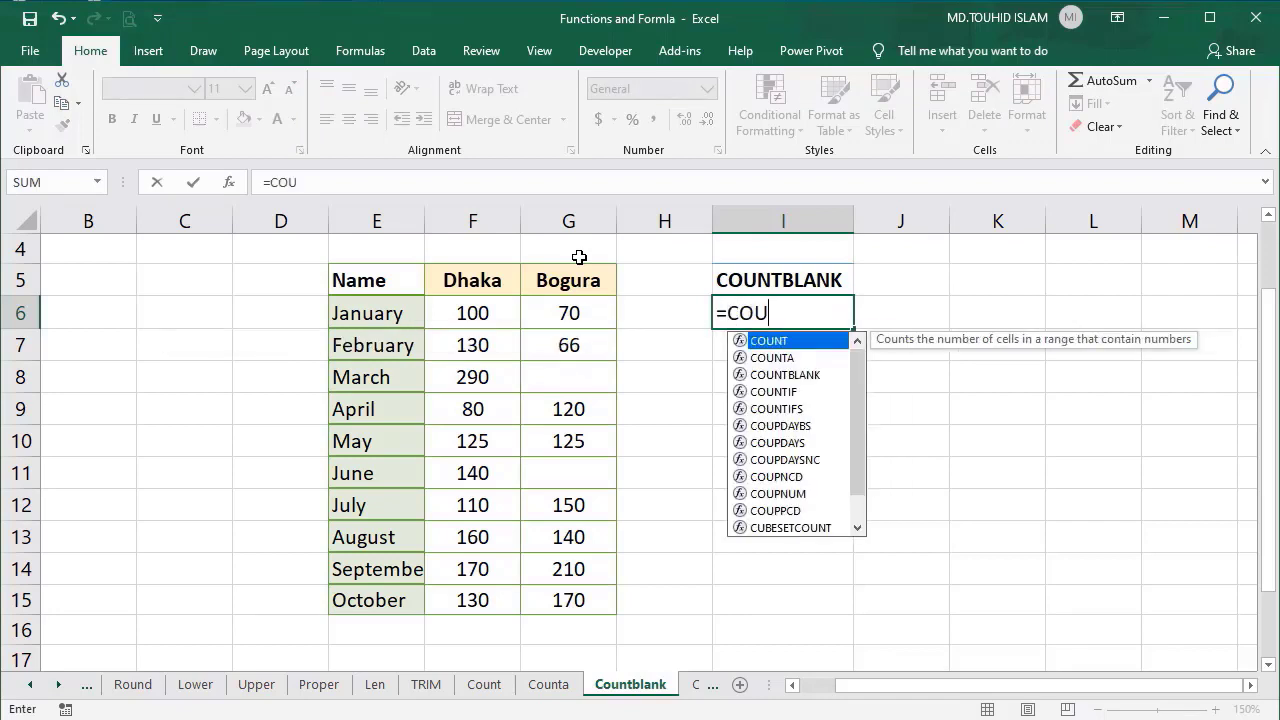
pyautogui.press('Down')
pyautogui.press('Down')
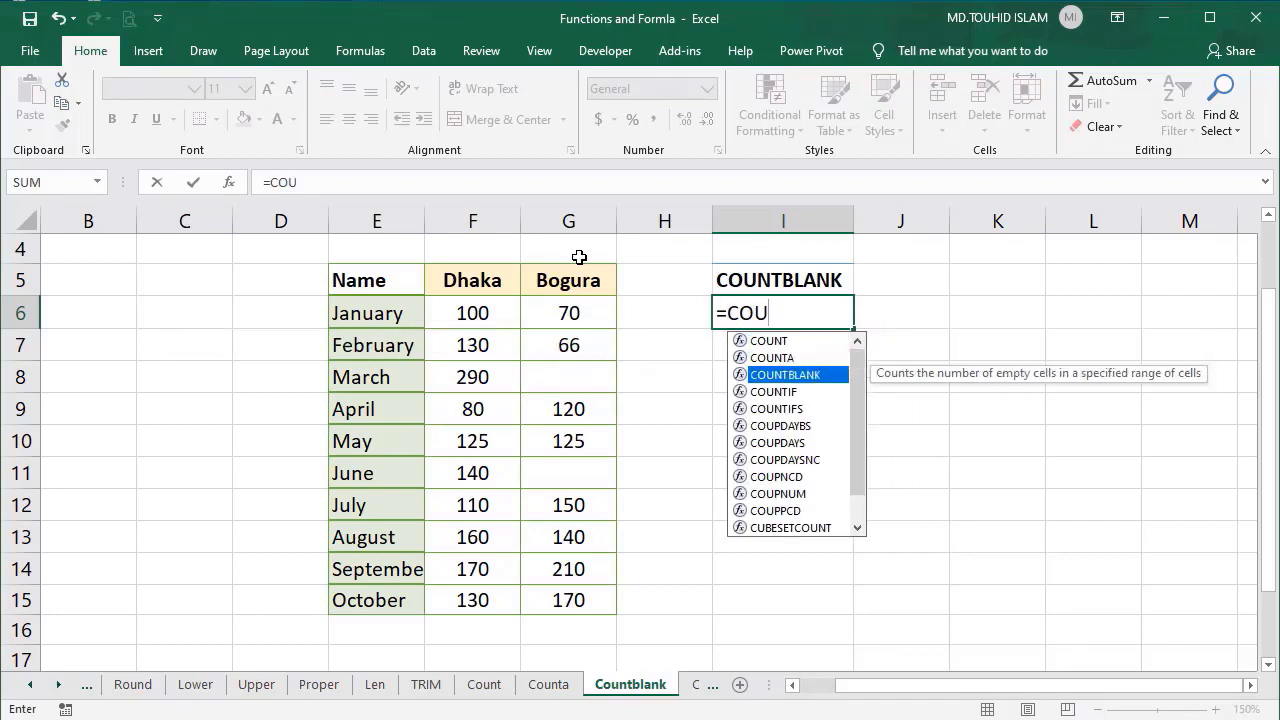
pyautogui.press('Tab')
pyautogui.moveTo(557, 318); pyautogui.dragTo(556, 598)
pyautogui.write(')')
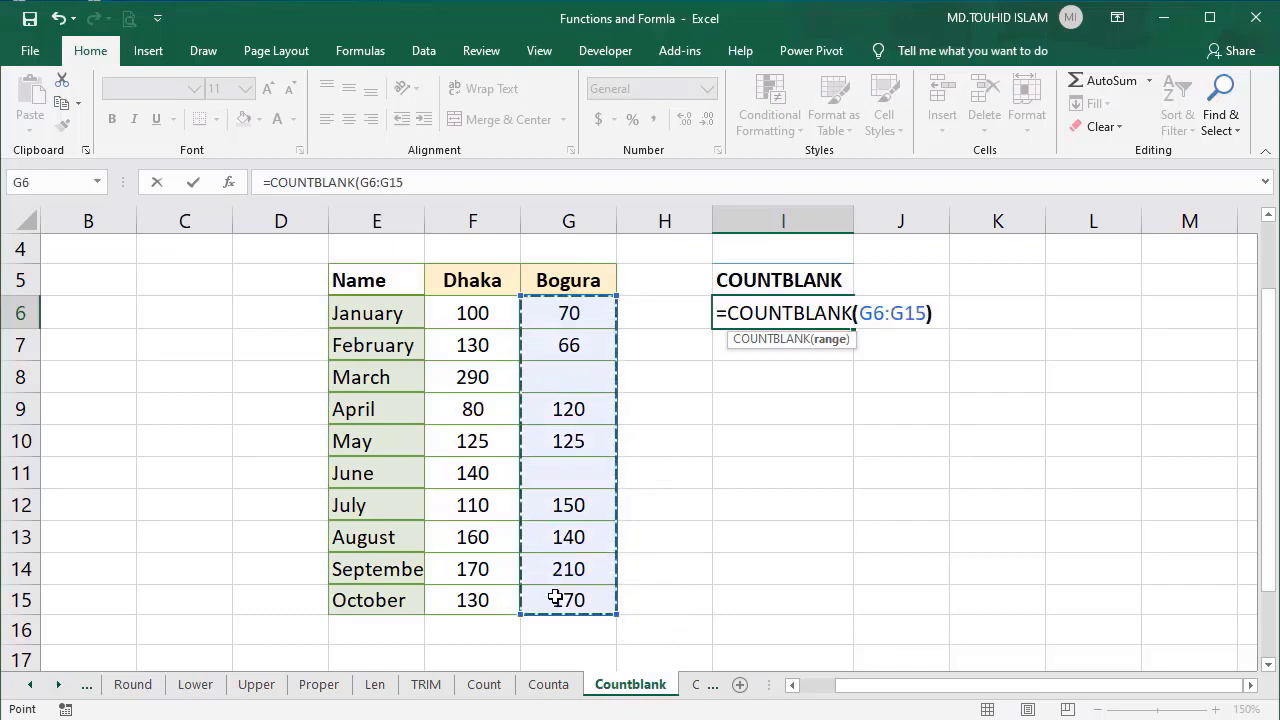
pyautogui.press('Return')
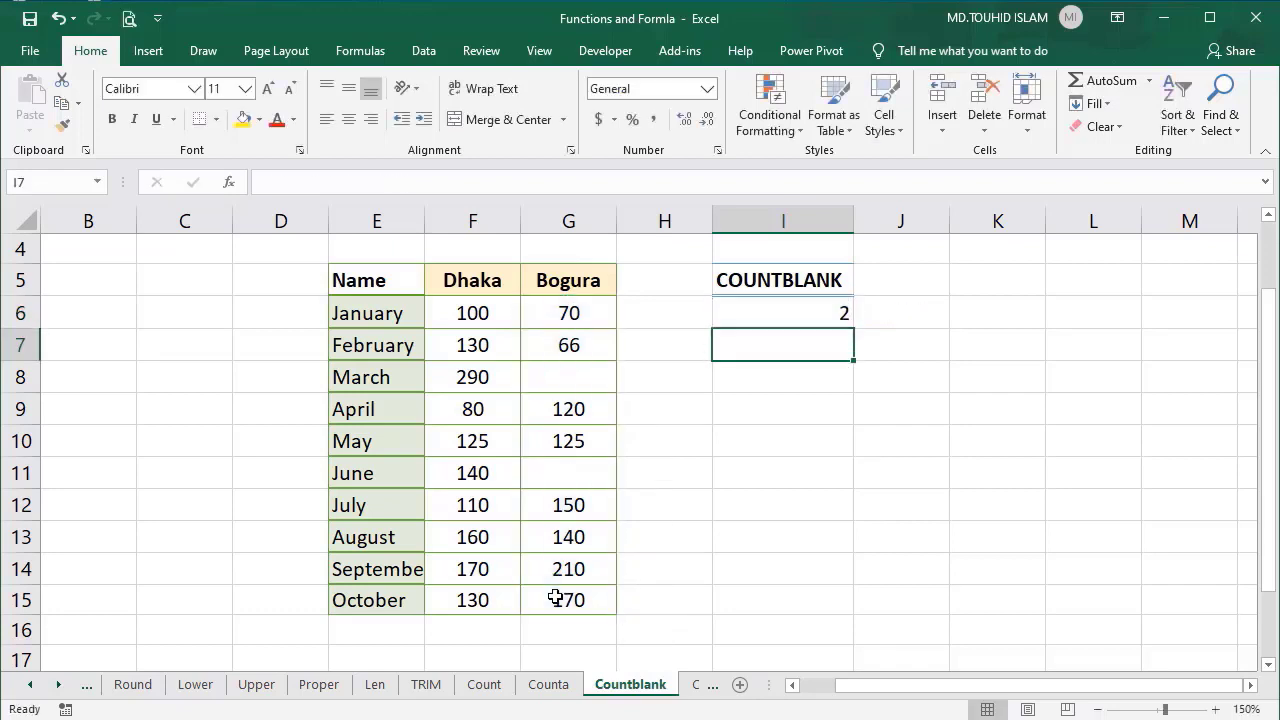
# Clear the August and January values in G13 and G6, and compare the blank Bogura cells with the COUNTBLANK result.
pyautogui.click(589, 381)
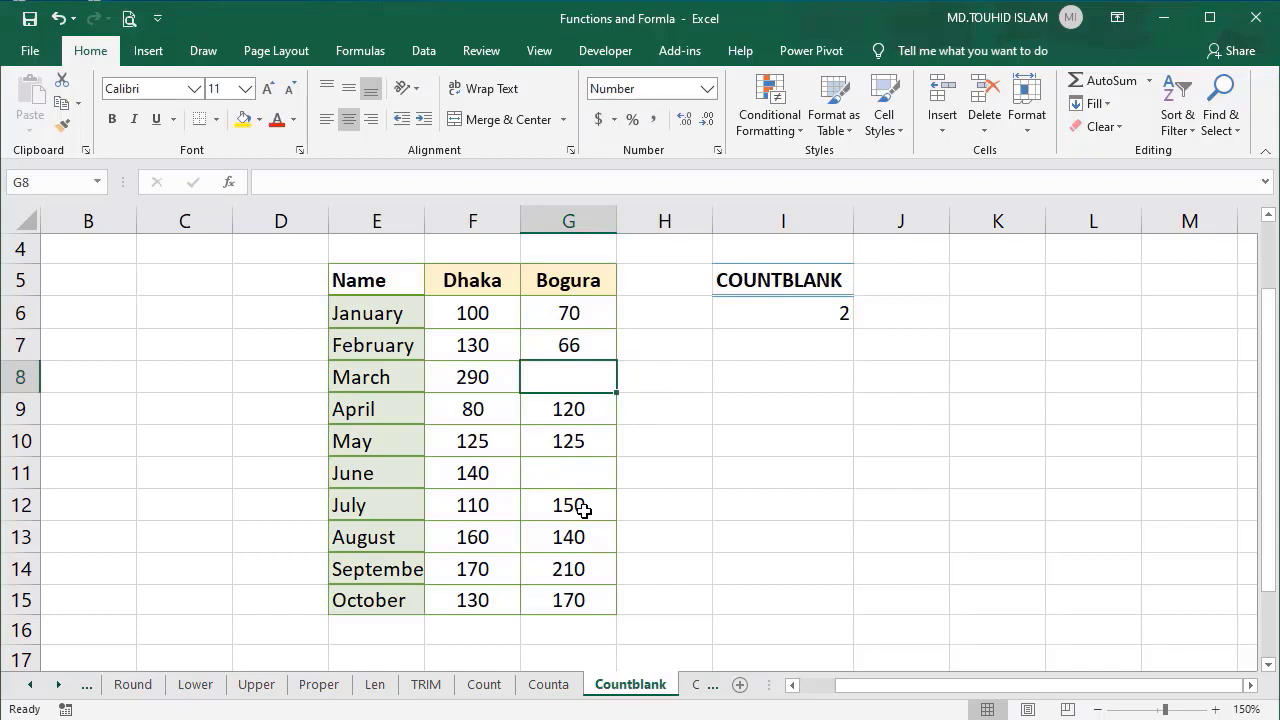
pyautogui.click(576, 473)
pyautogui.click(579, 540)
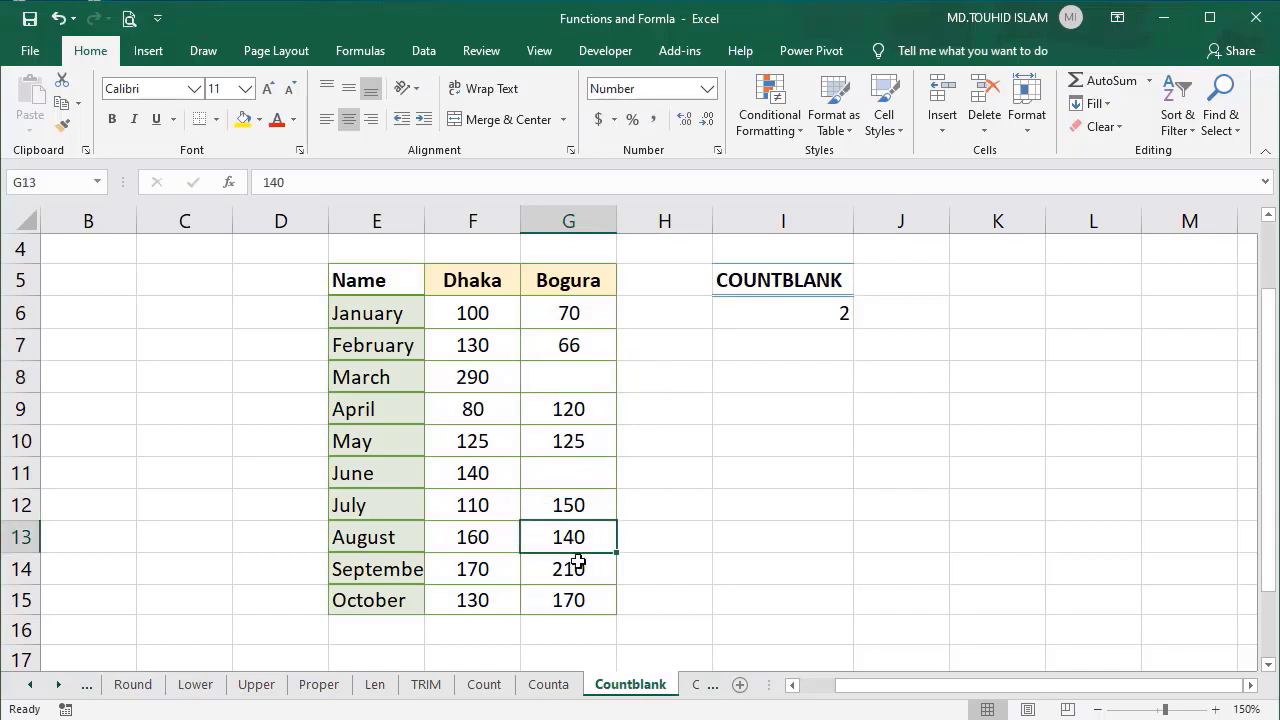
pyautogui.press('Delete')
pyautogui.click(766, 316)
pyautogui.click(592, 315)
pyautogui.press('Delete')
pyautogui.click(777, 305)
pyautogui.click(594, 318)
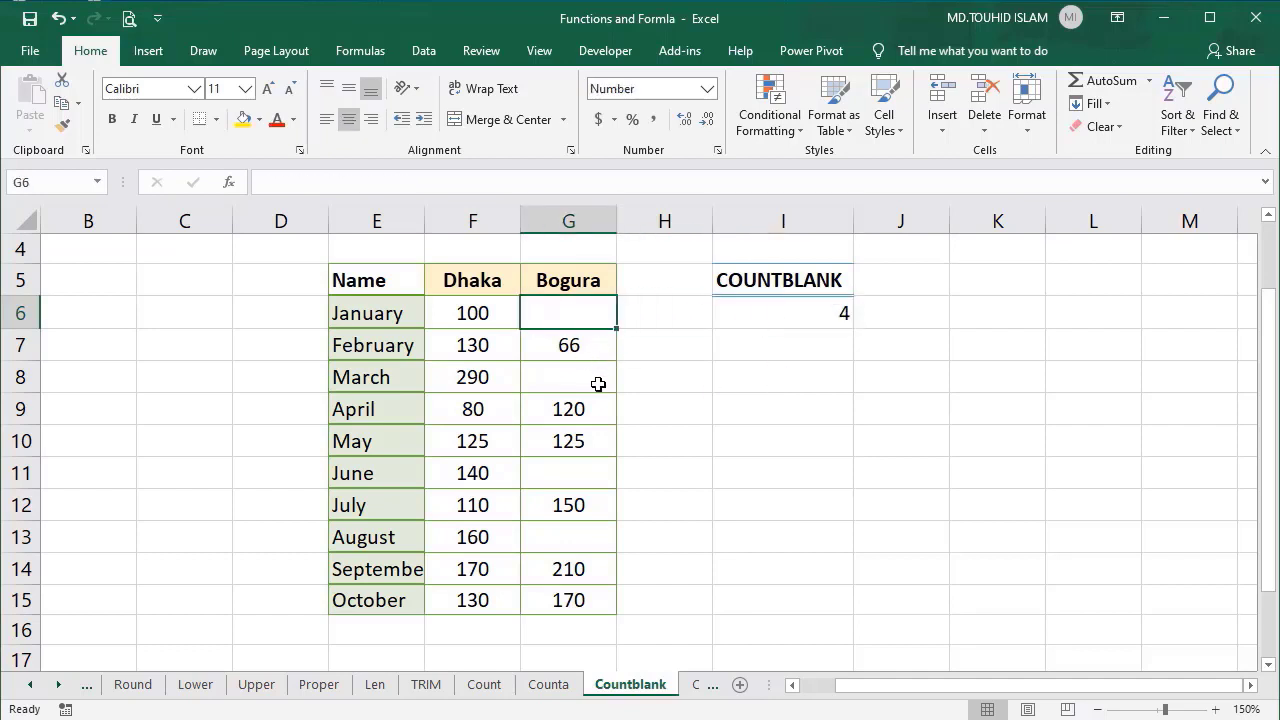
pyautogui.click(598, 383)
pyautogui.click(578, 470)
pyautogui.click(578, 545)
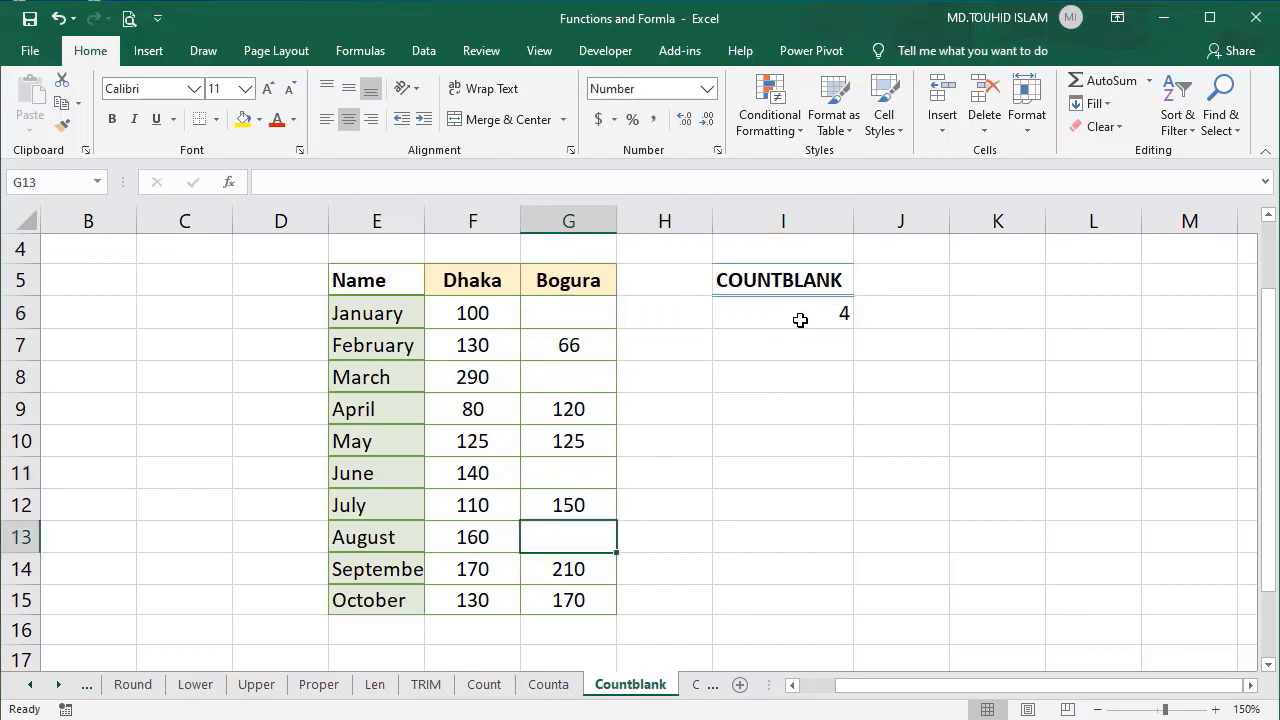
pyautogui.click(796, 318)
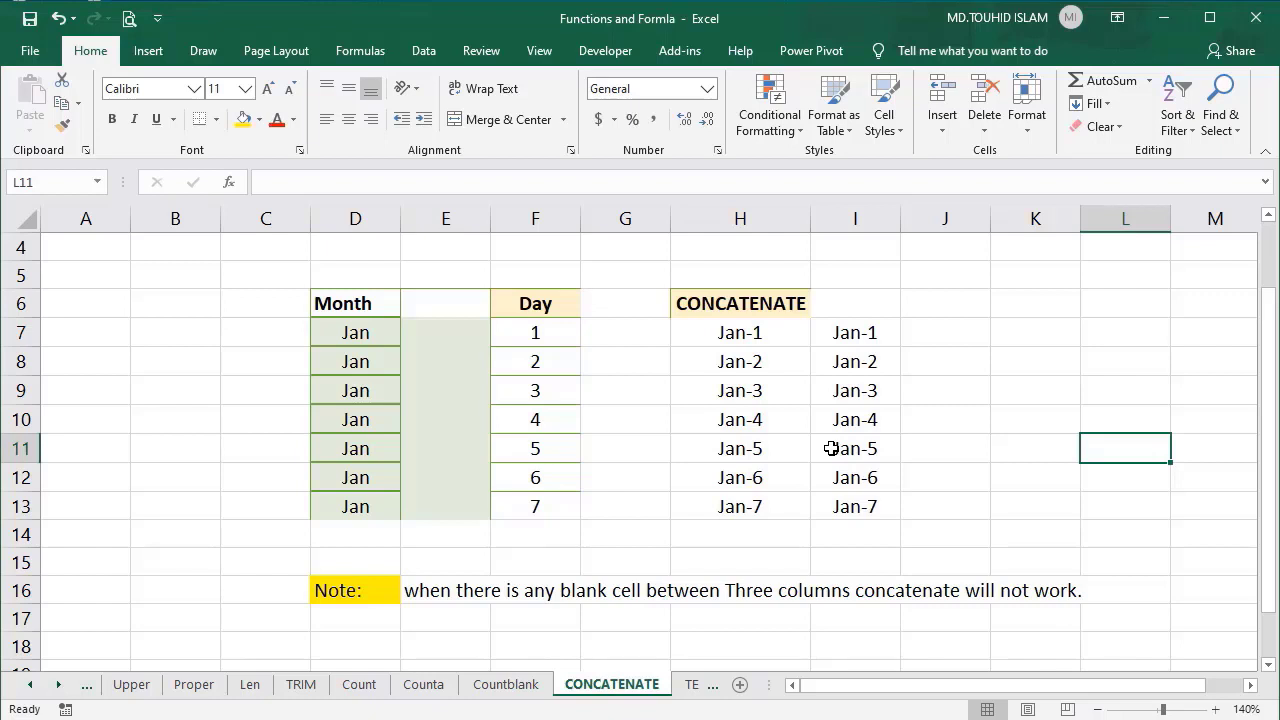
# On the CONCATENATE sheet, clear the existing CONCATENATE formulas from H7:H13.
pyautogui.click(728, 333)
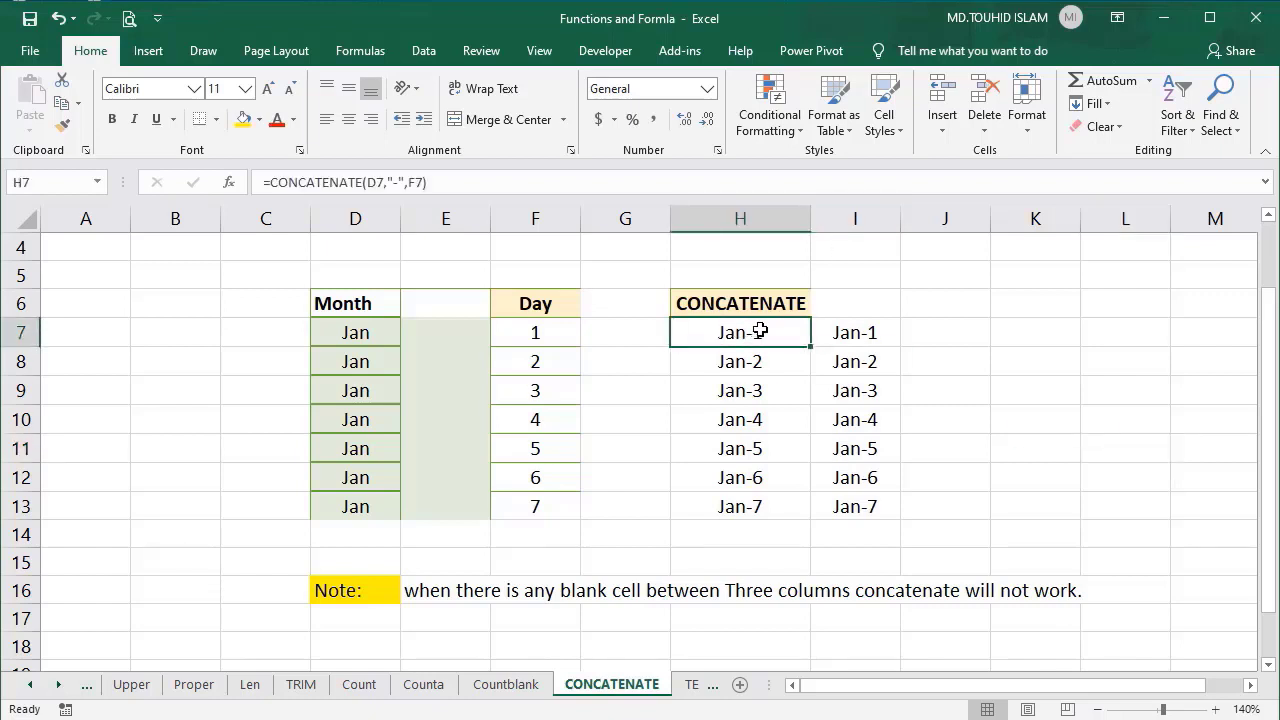
pyautogui.moveTo(760, 330); pyautogui.dragTo(766, 503)
pyautogui.press('Delete')
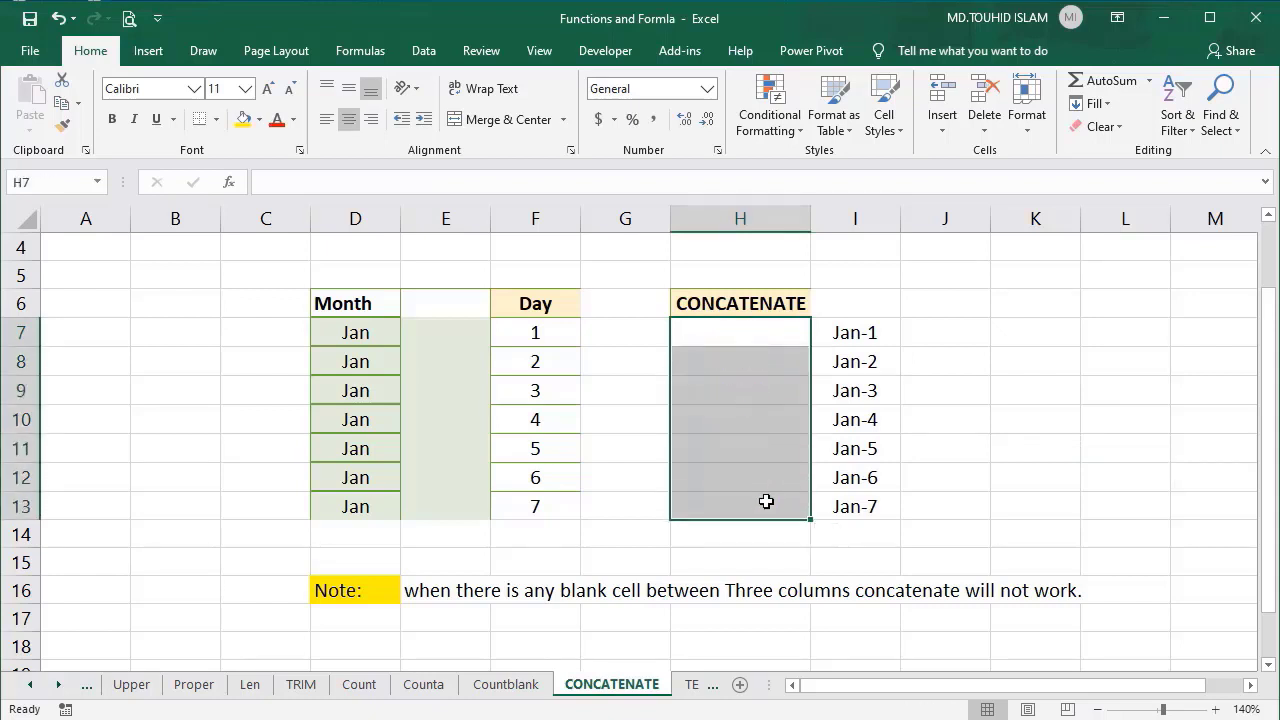
pyautogui.write('=')
pyautogui.press('Escape')
pyautogui.click(997, 354)
# Enter =CONCATENATE(D7,F7) in H7 to join the month and day, and fill the formula down through H13.
pyautogui.click(786, 329)
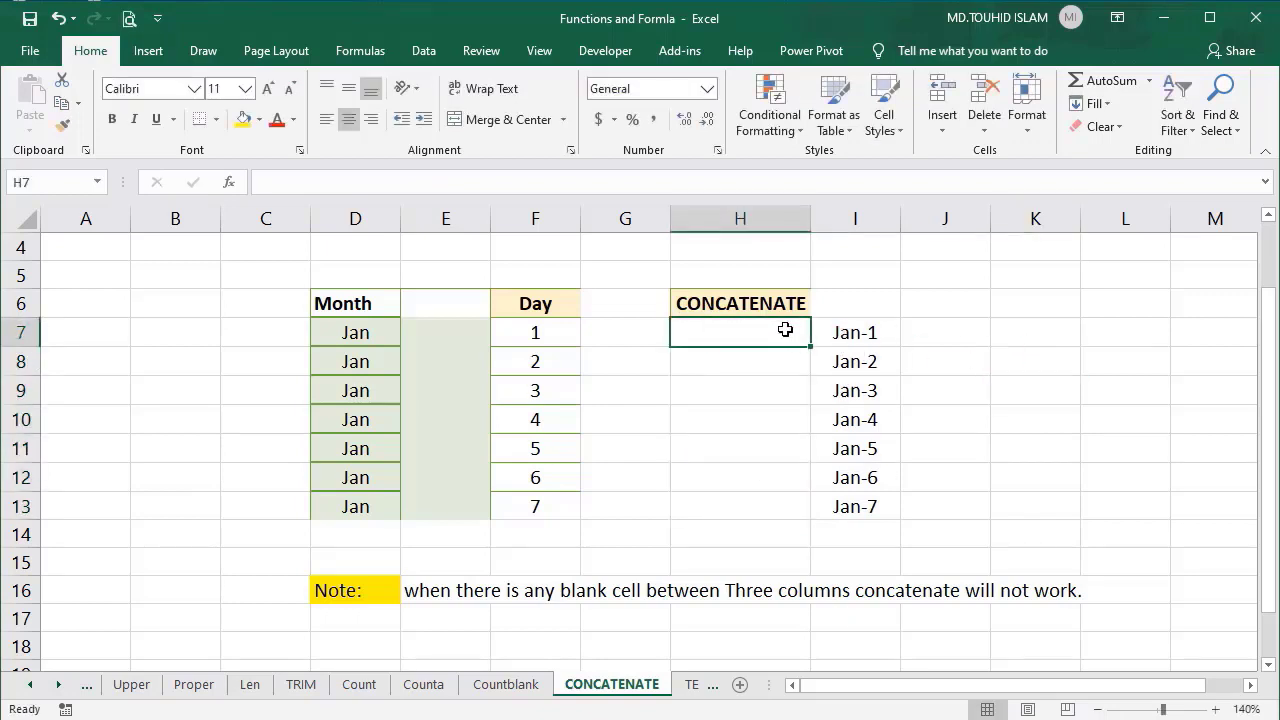
pyautogui.write('=C')
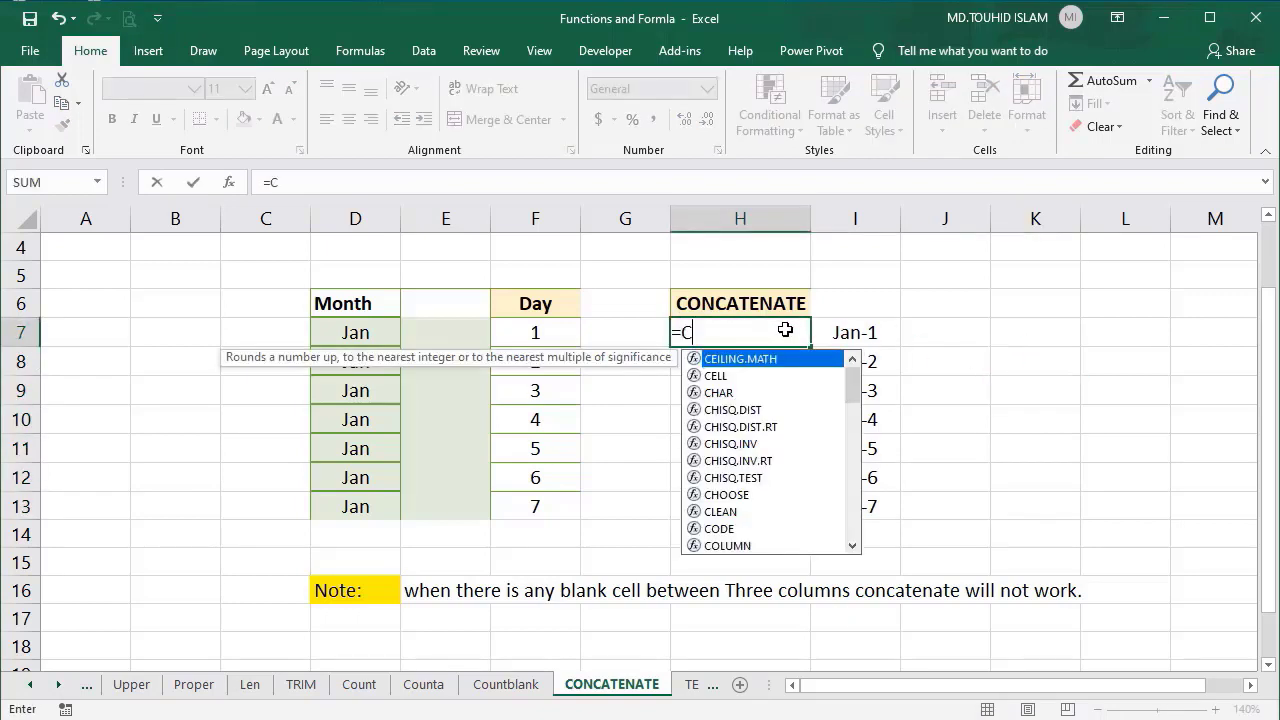
pyautogui.write('ON')
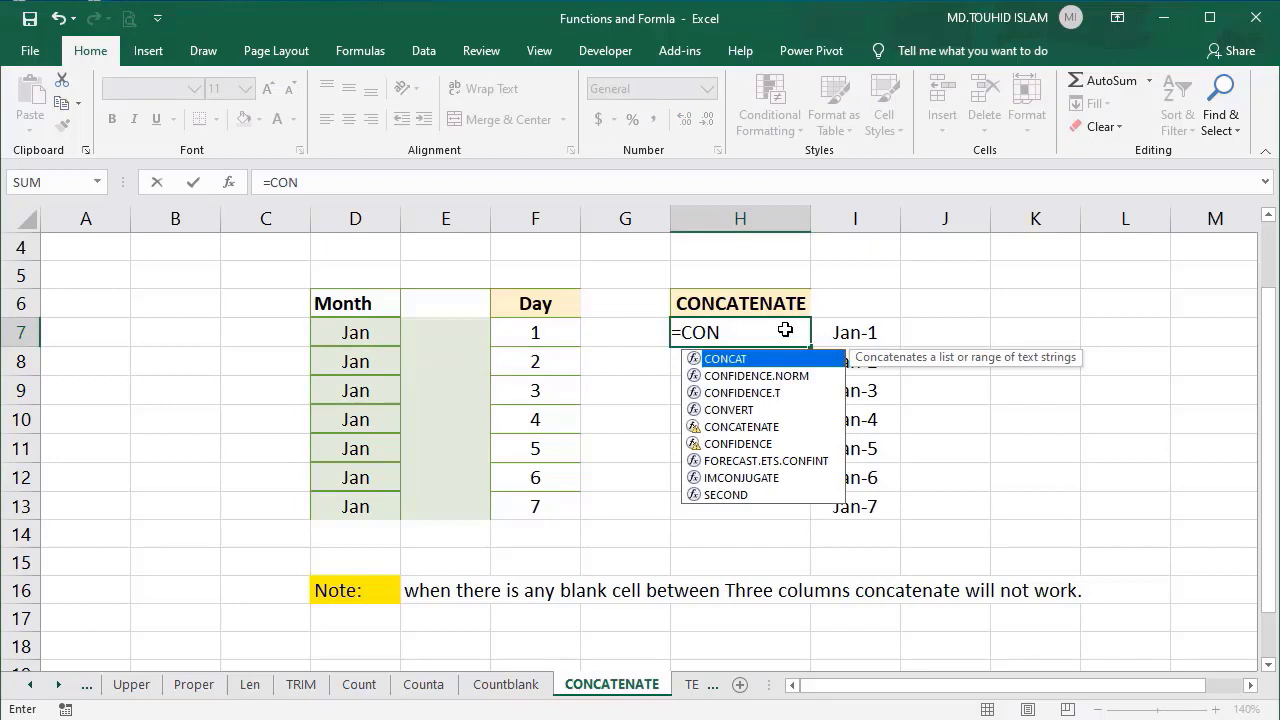
pyautogui.write('C')
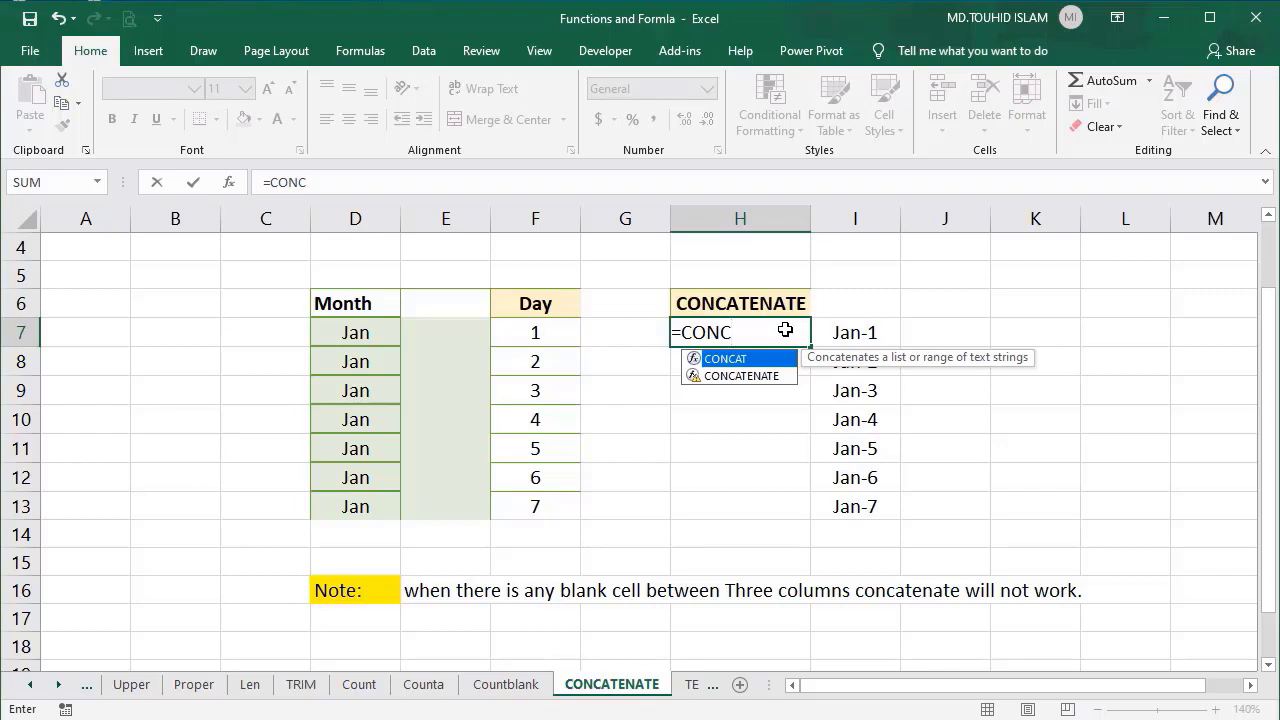
pyautogui.press('Down')
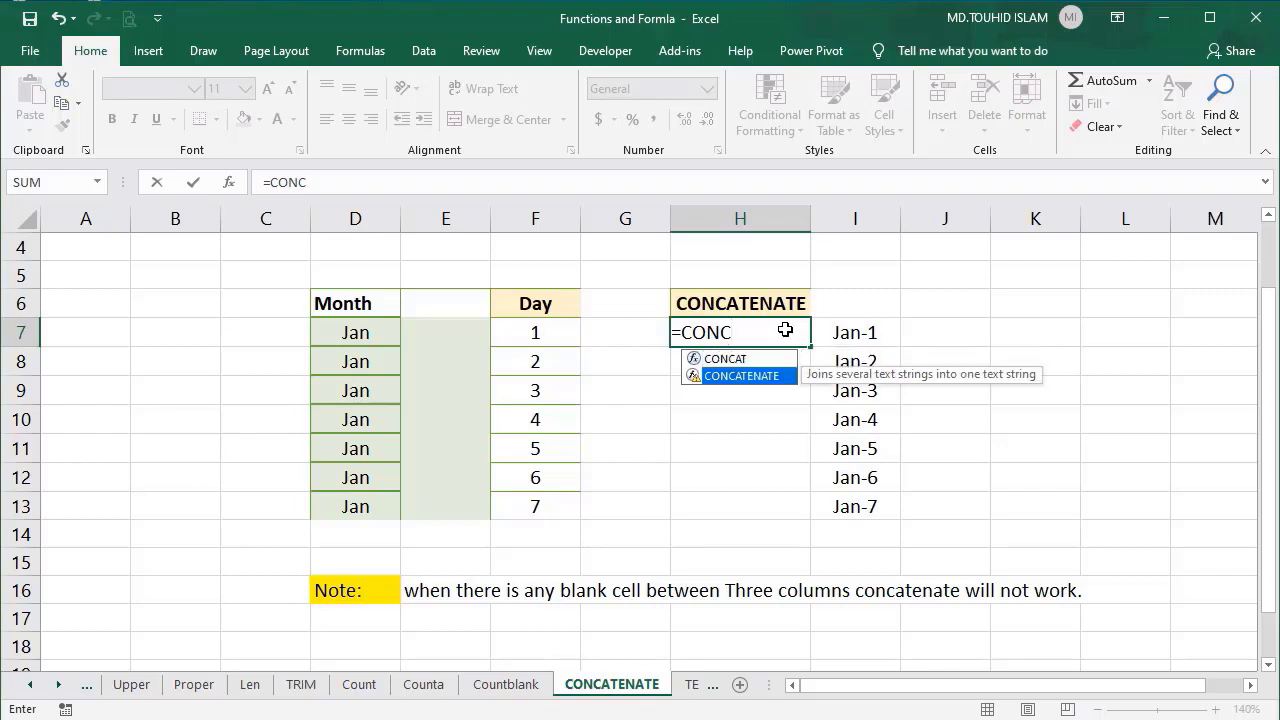
pyautogui.press('Tab')
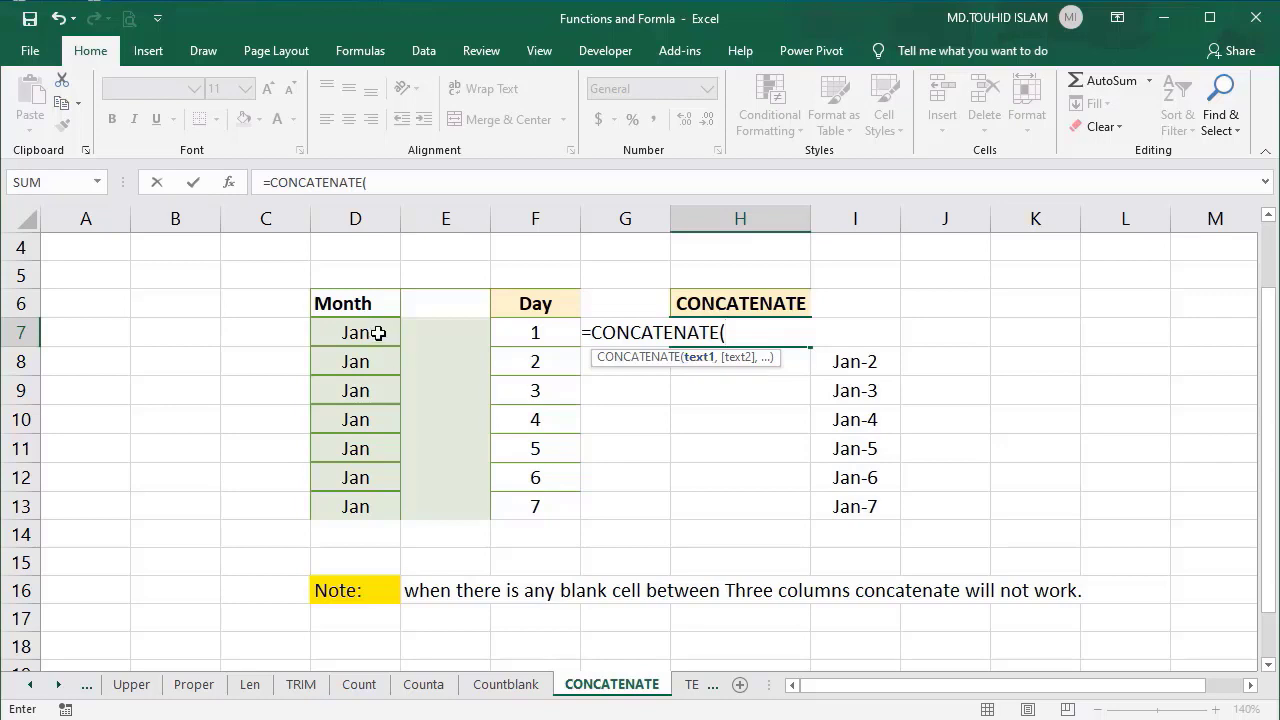
pyautogui.click(382, 335)
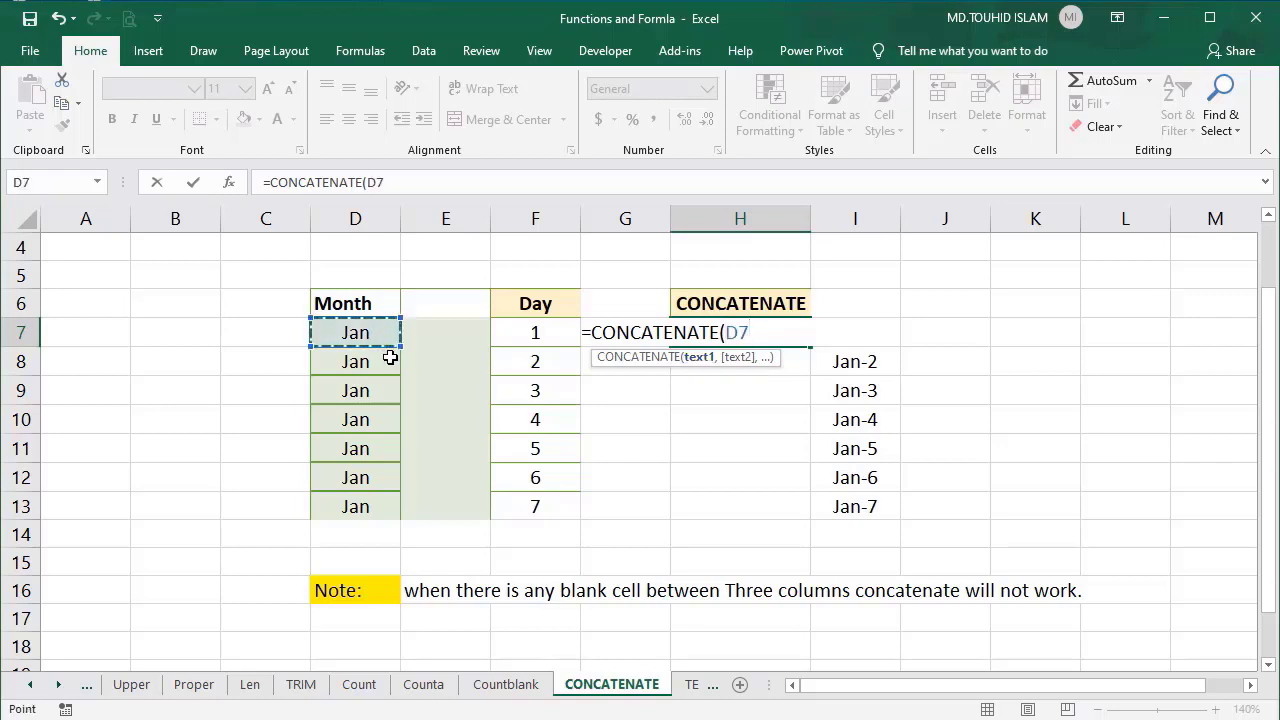
pyautogui.write(',')
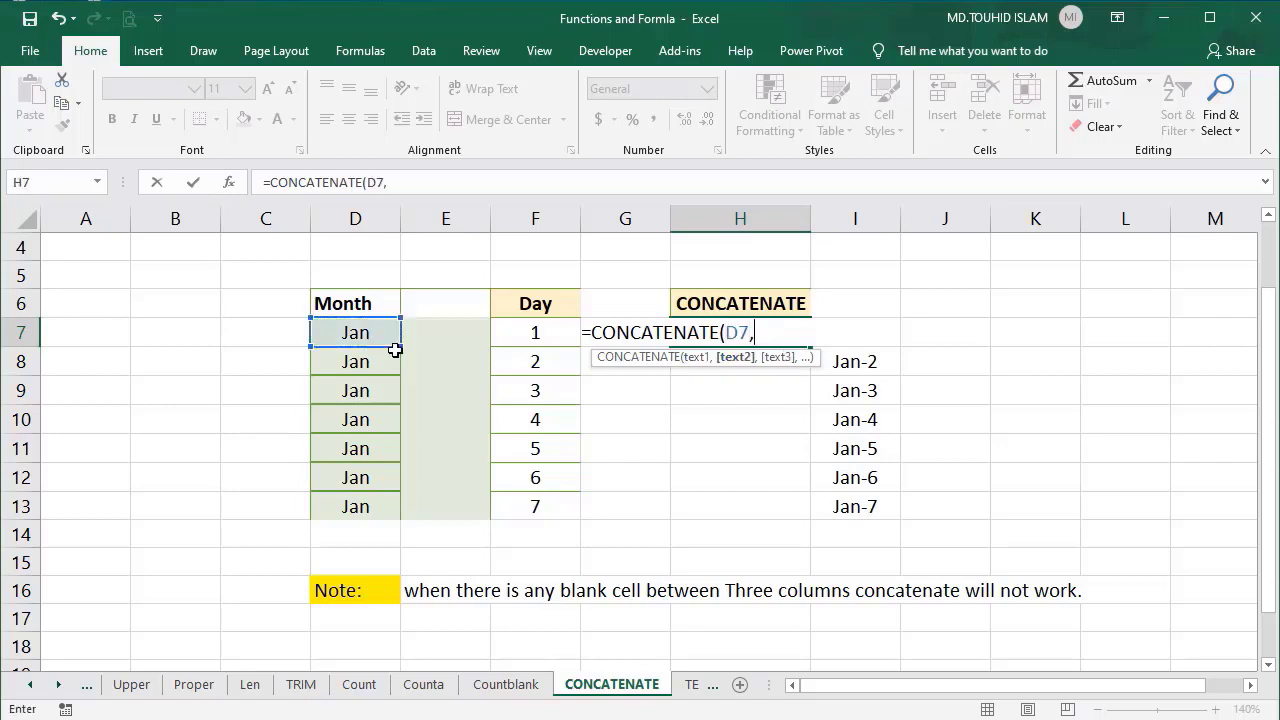
pyautogui.click(537, 338)
pyautogui.write(')')
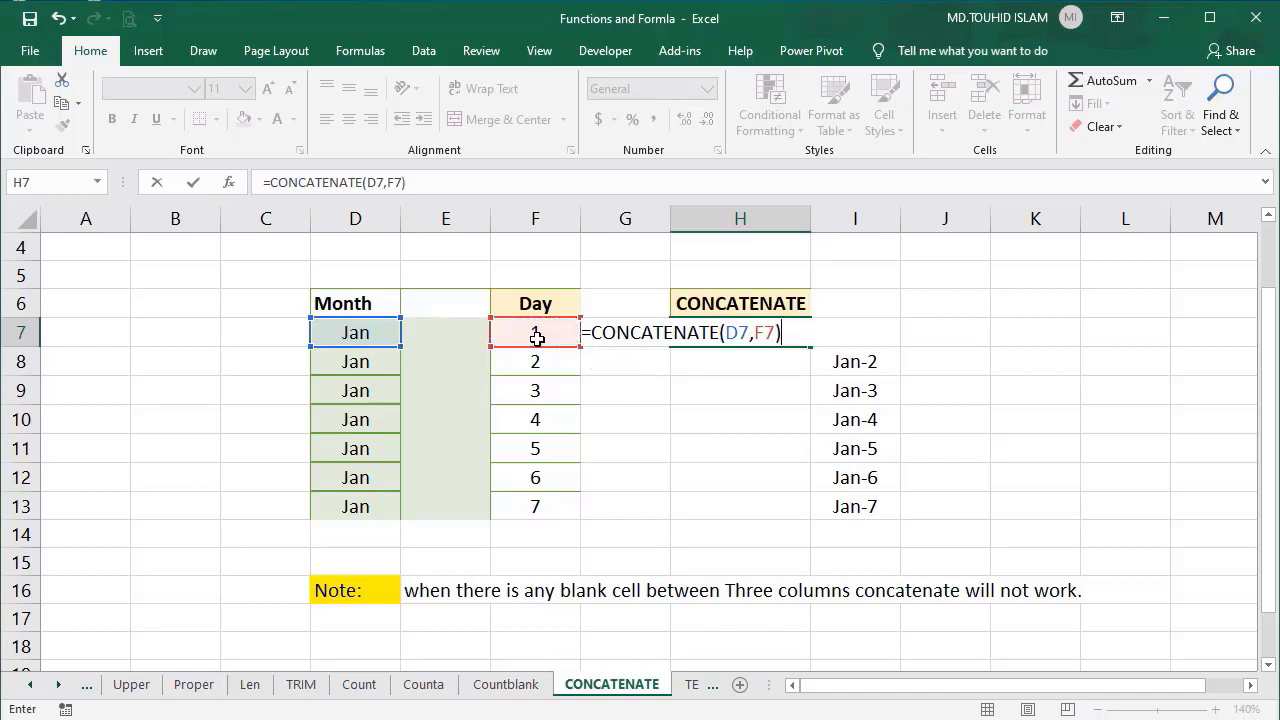
pyautogui.press('Return')
pyautogui.press('Up')
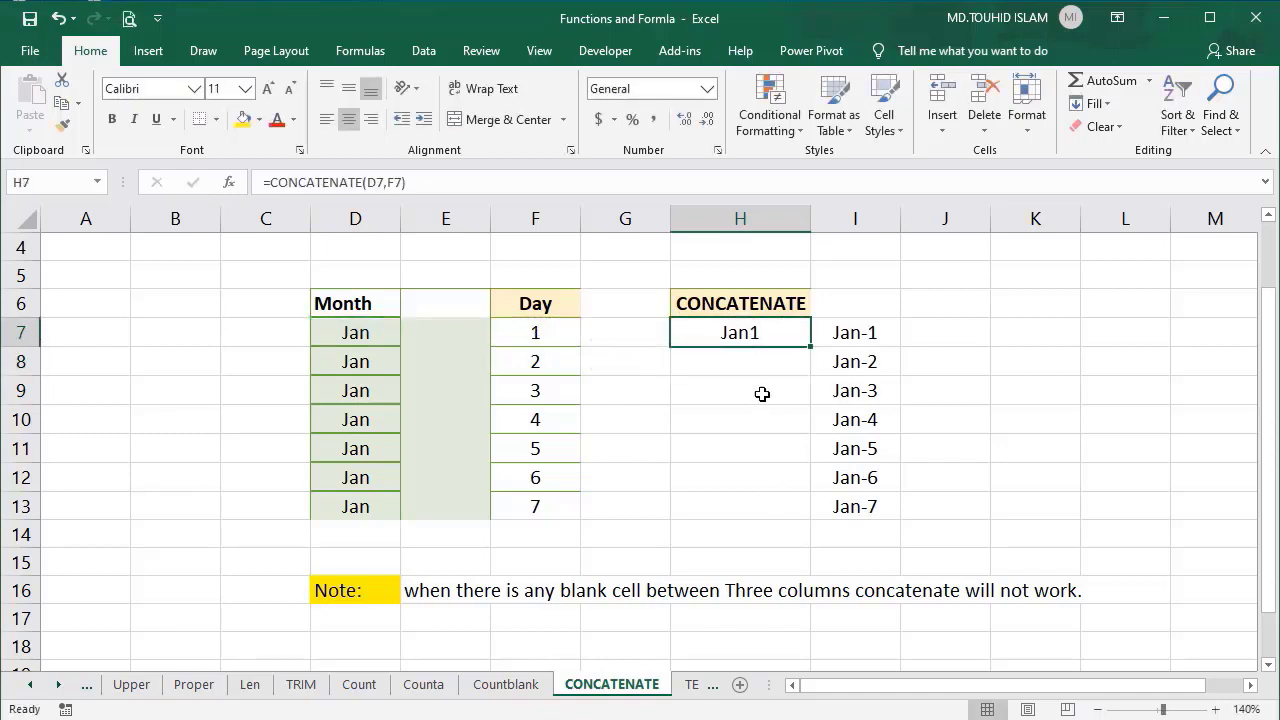
pyautogui.doubleClick(813, 348)
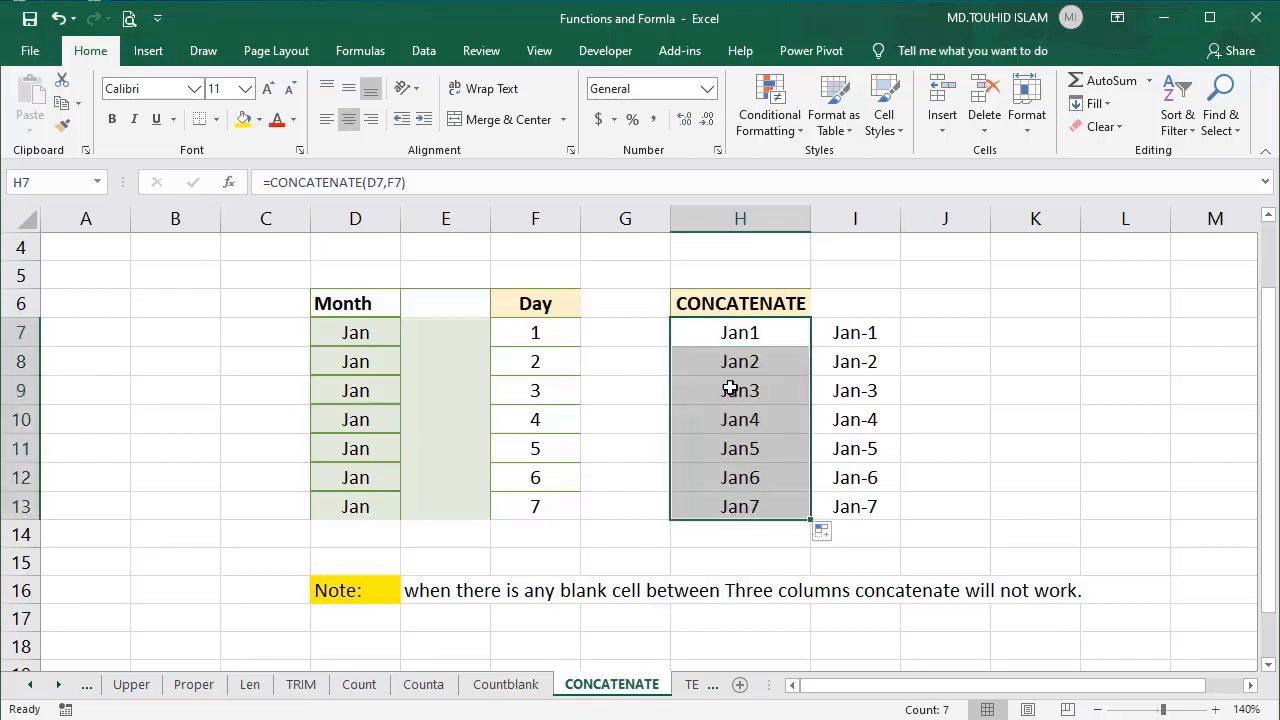
# Edit the formula in H7 to =CONCATENATE(D7,"-",F7) so a hyphen separates month and day.
pyautogui.click(741, 332)
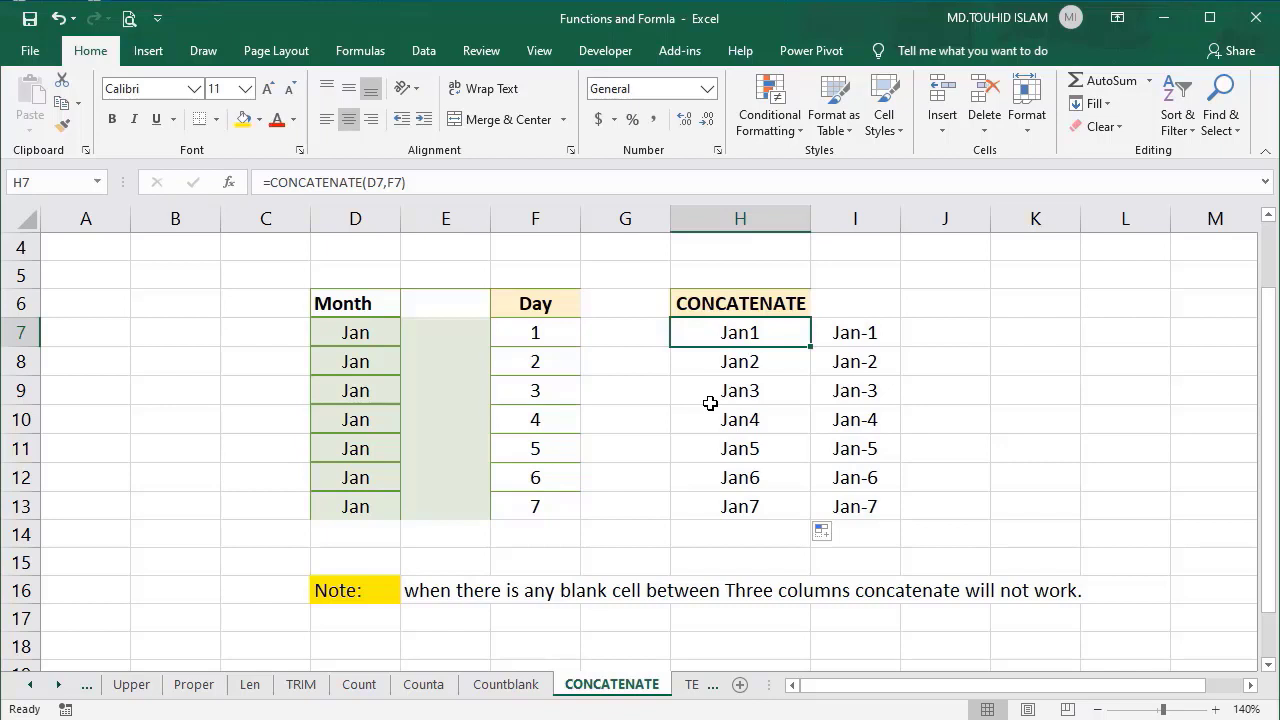
pyautogui.press('F2')
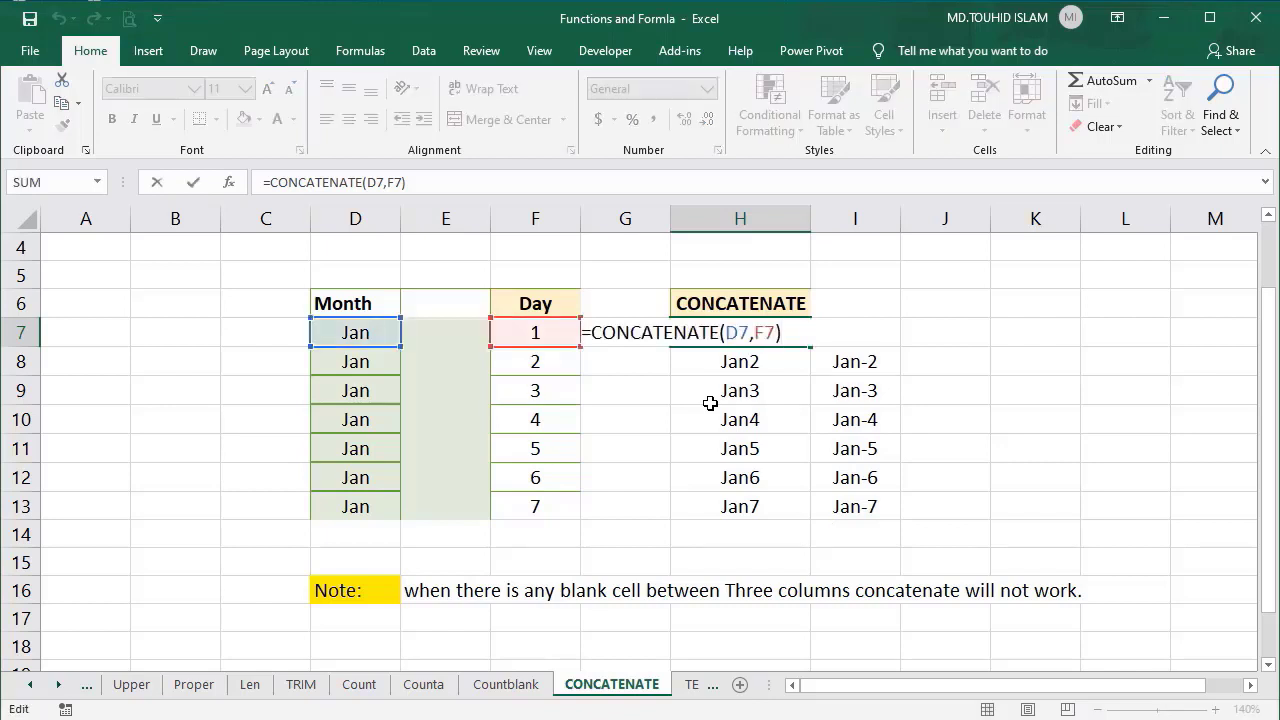
pyautogui.click(388, 183)
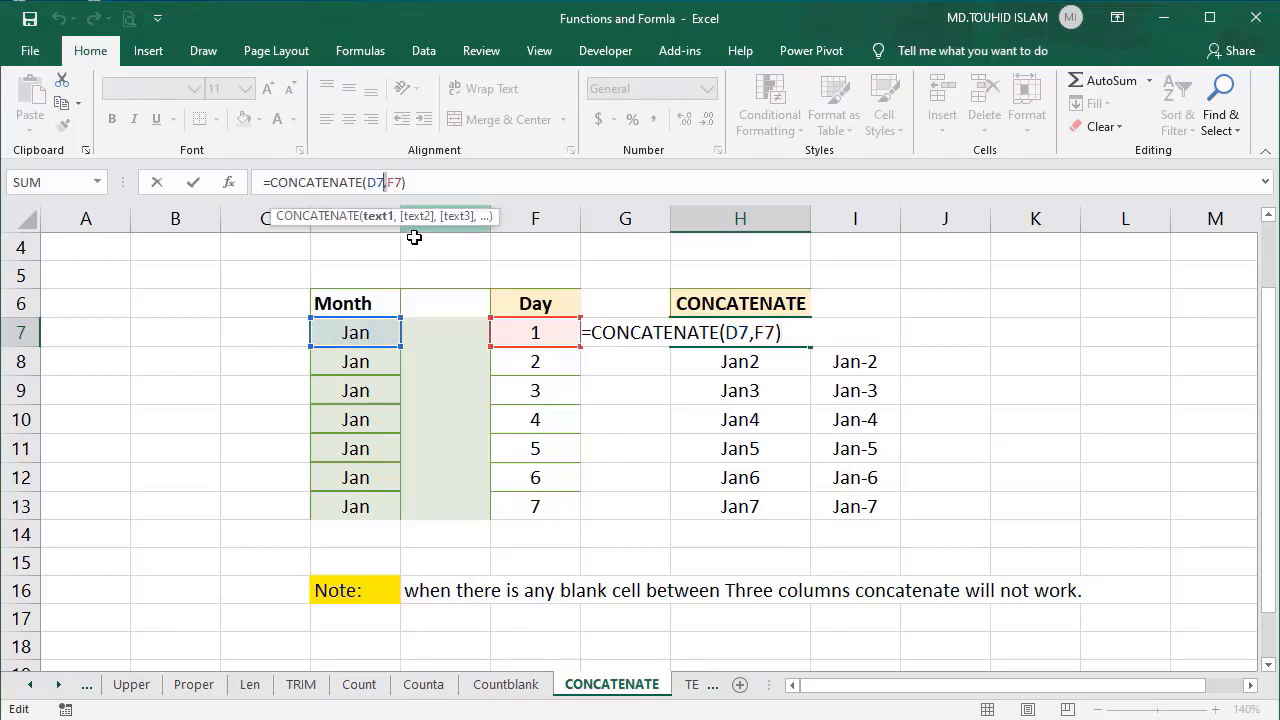
pyautogui.click(388, 179)
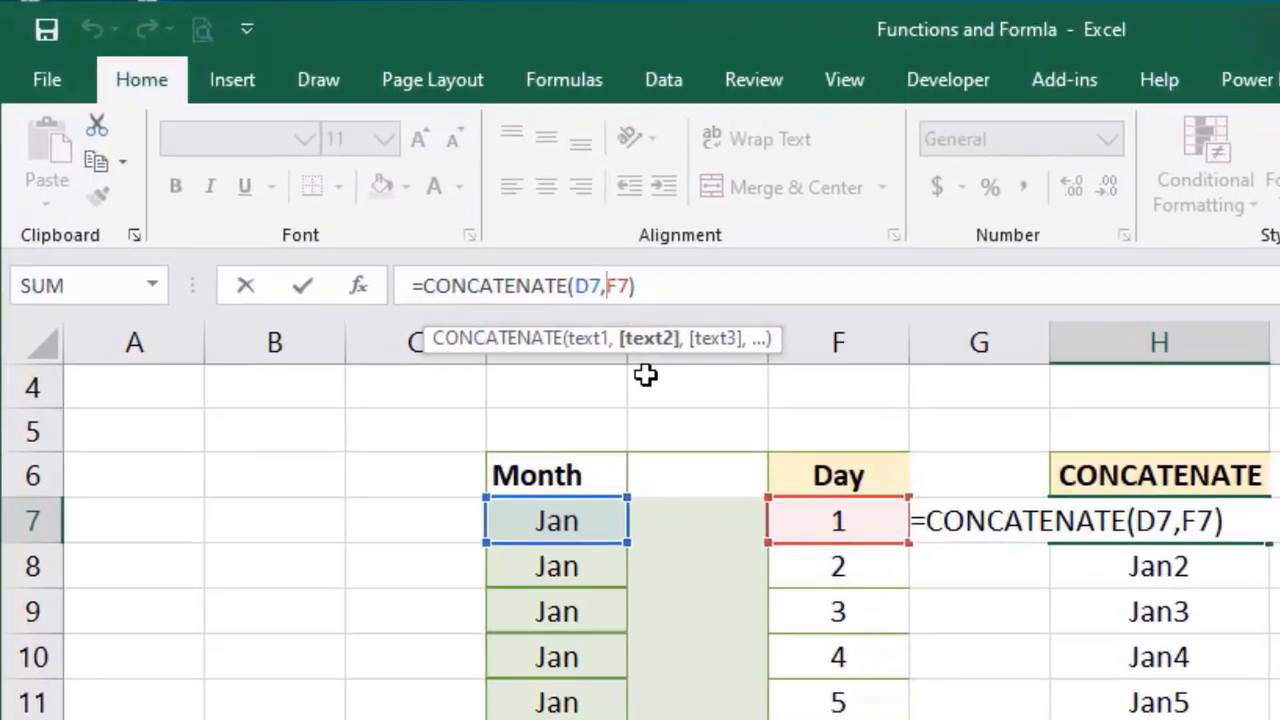
pyautogui.write('"')
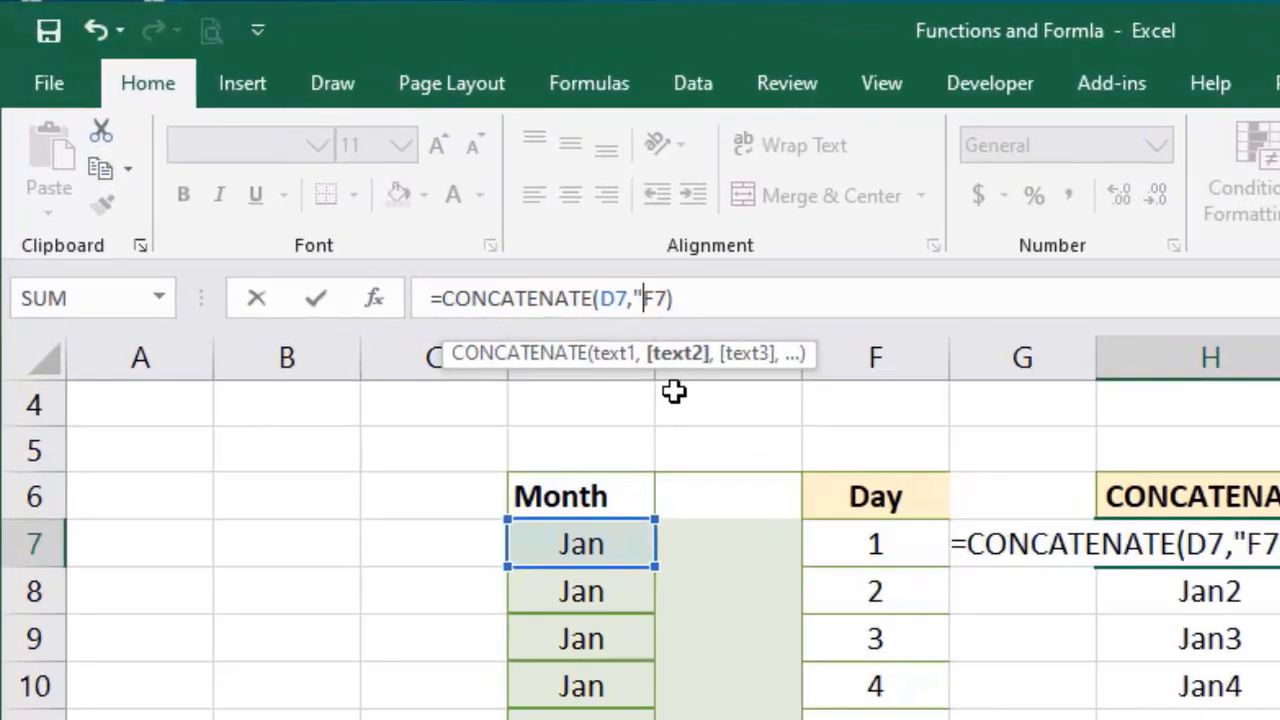
pyautogui.write('-')
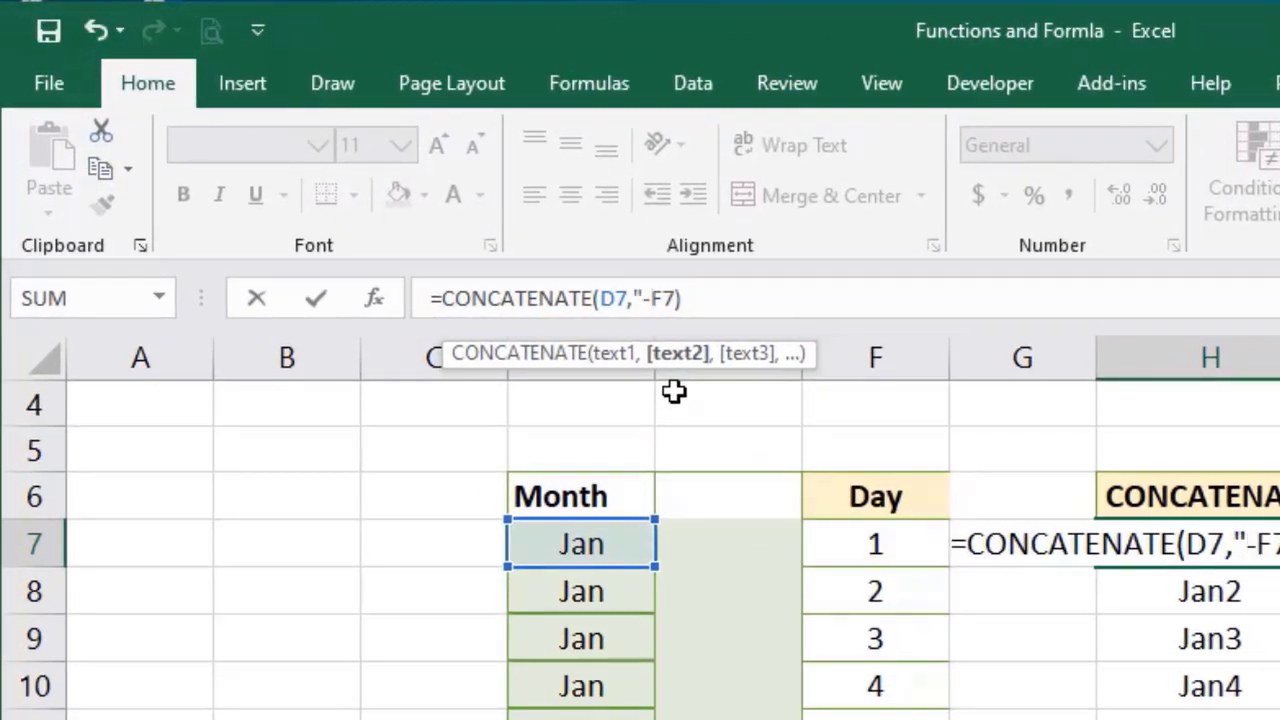
pyautogui.write('"')
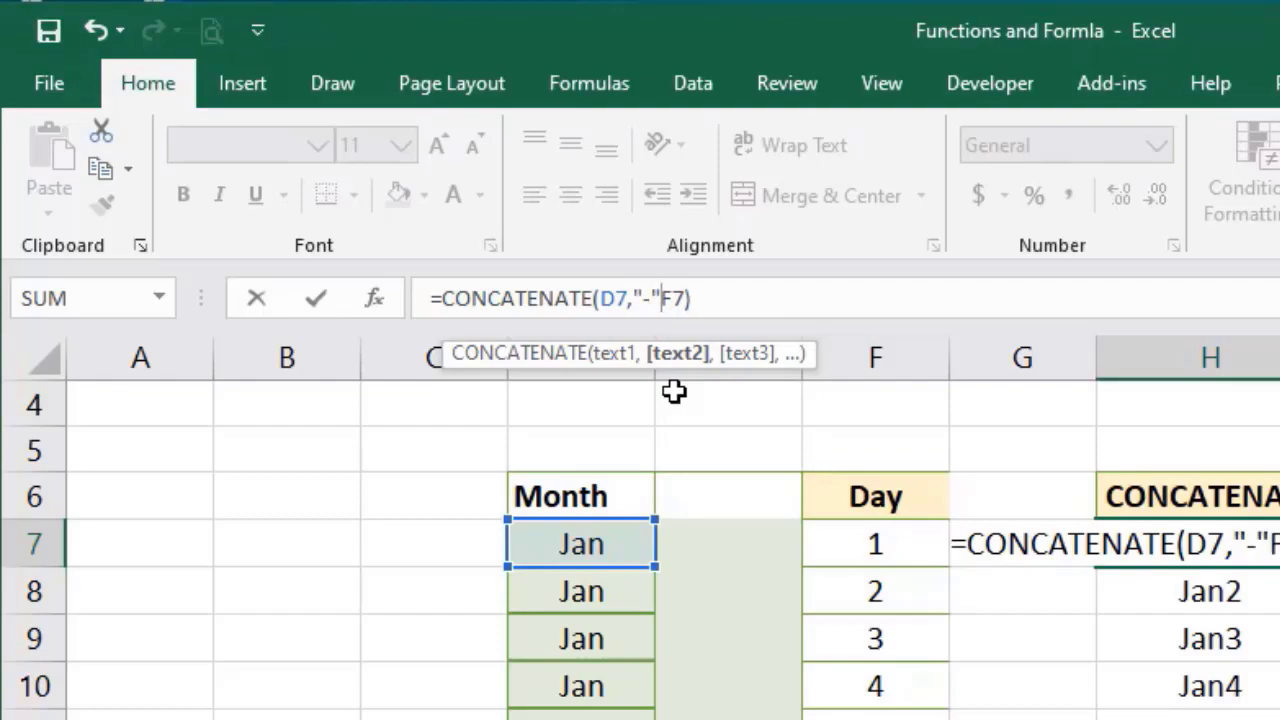
pyautogui.write(',')
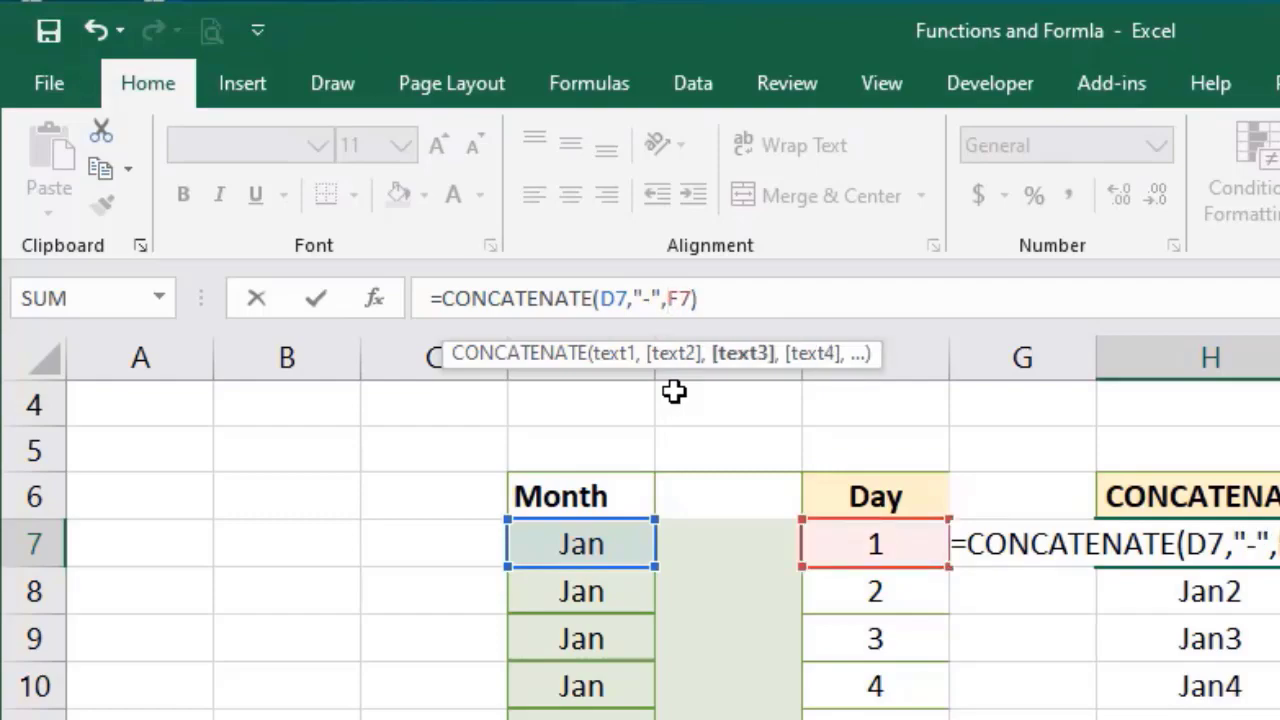
pyautogui.press('Return')
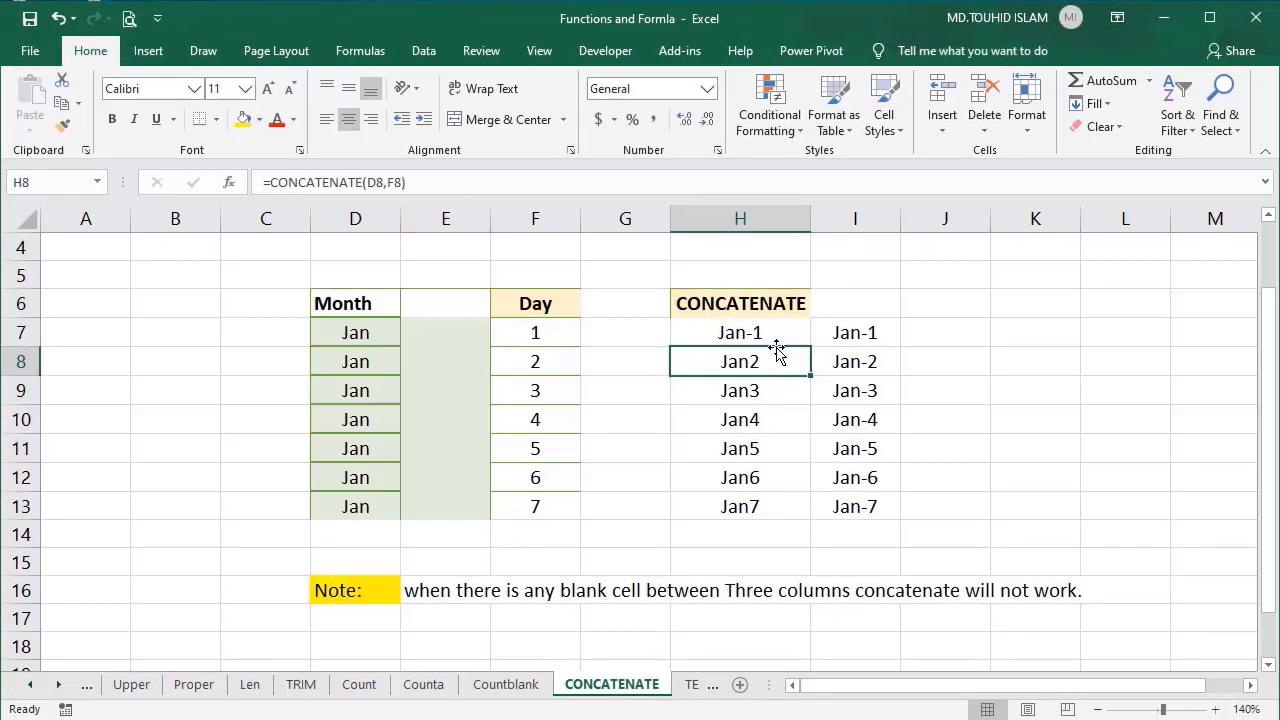
# Fill the hyphenated CONCATENATE formula from H7 down to H13 and check the copied cells.
pyautogui.click(1243, 541)
pyautogui.moveTo(810, 347); pyautogui.dragTo(783, 511)
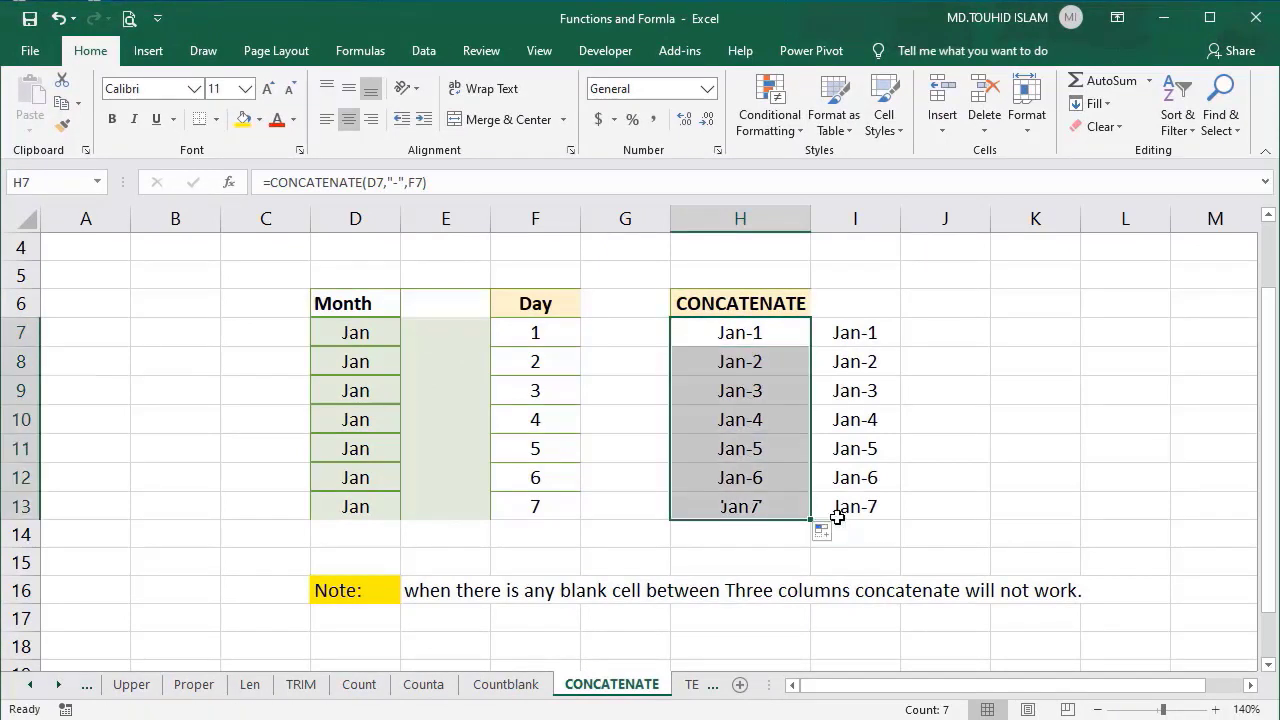
pyautogui.click(748, 330)
pyautogui.click(745, 392)
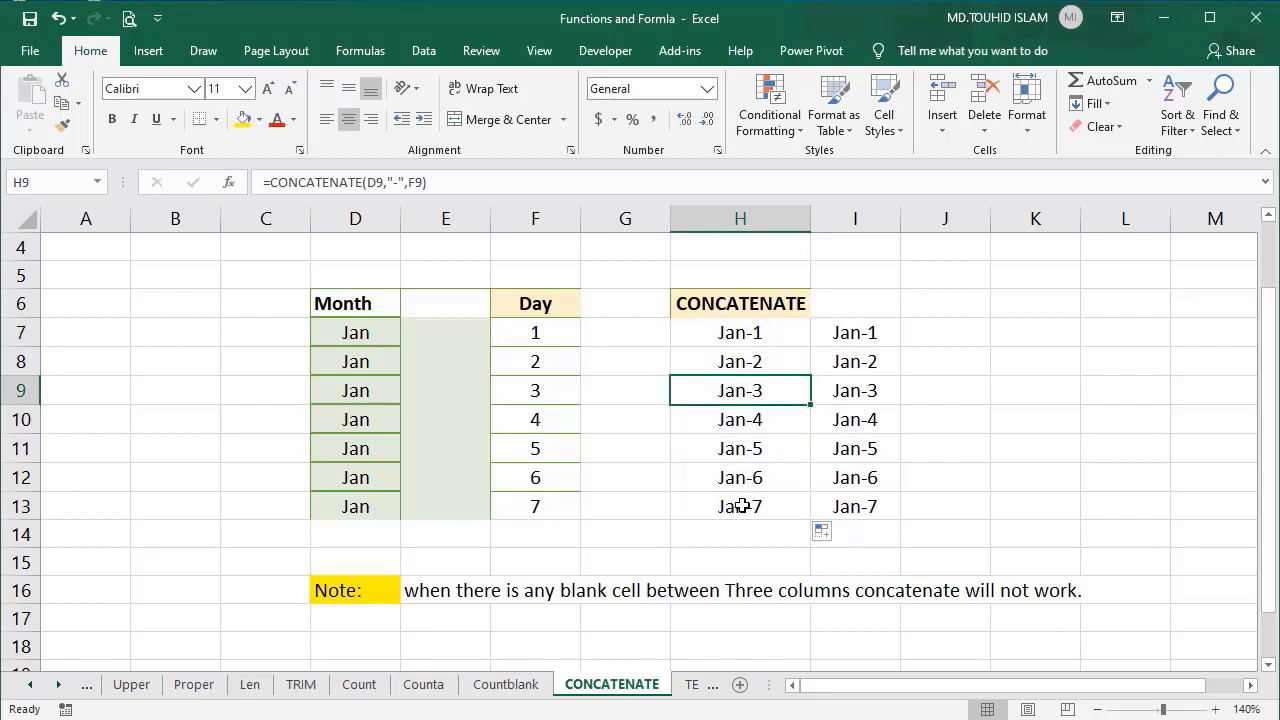
pyautogui.click(732, 328)
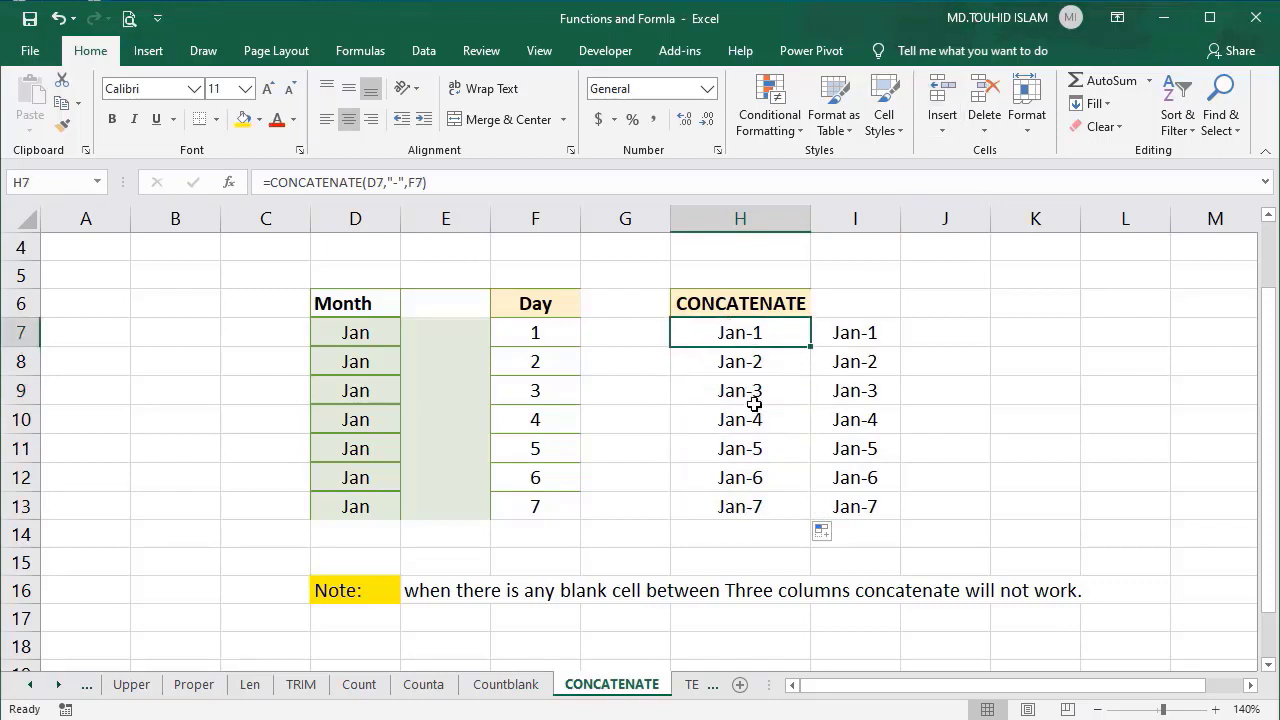
# Clear the existing joined values from column I, from I7 down through I14.
pyautogui.click(875, 333)
pyautogui.press('Delete')
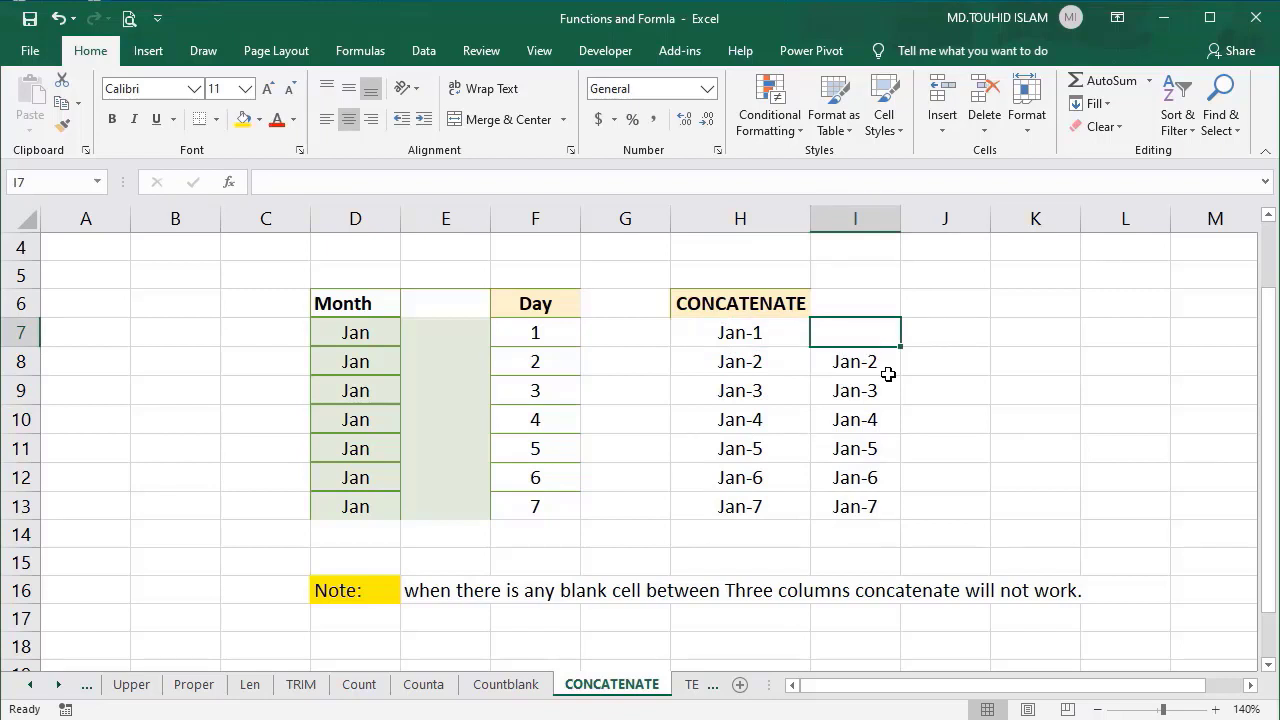
pyautogui.moveTo(888, 374); pyautogui.dragTo(868, 522)
pyautogui.press('Delete')
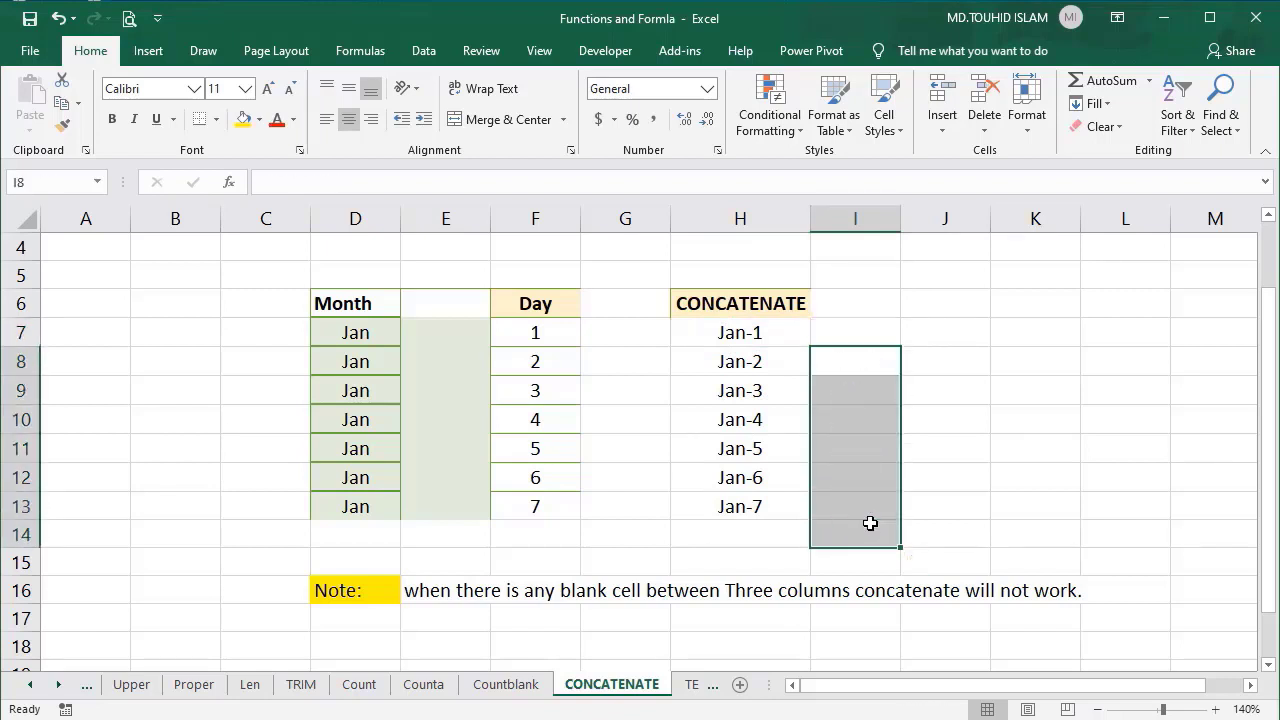
# Enter the formula =D7&"-"&F7 in I7 to join month and day with the ampersand operator.
pyautogui.click(872, 332)
pyautogui.write('=')
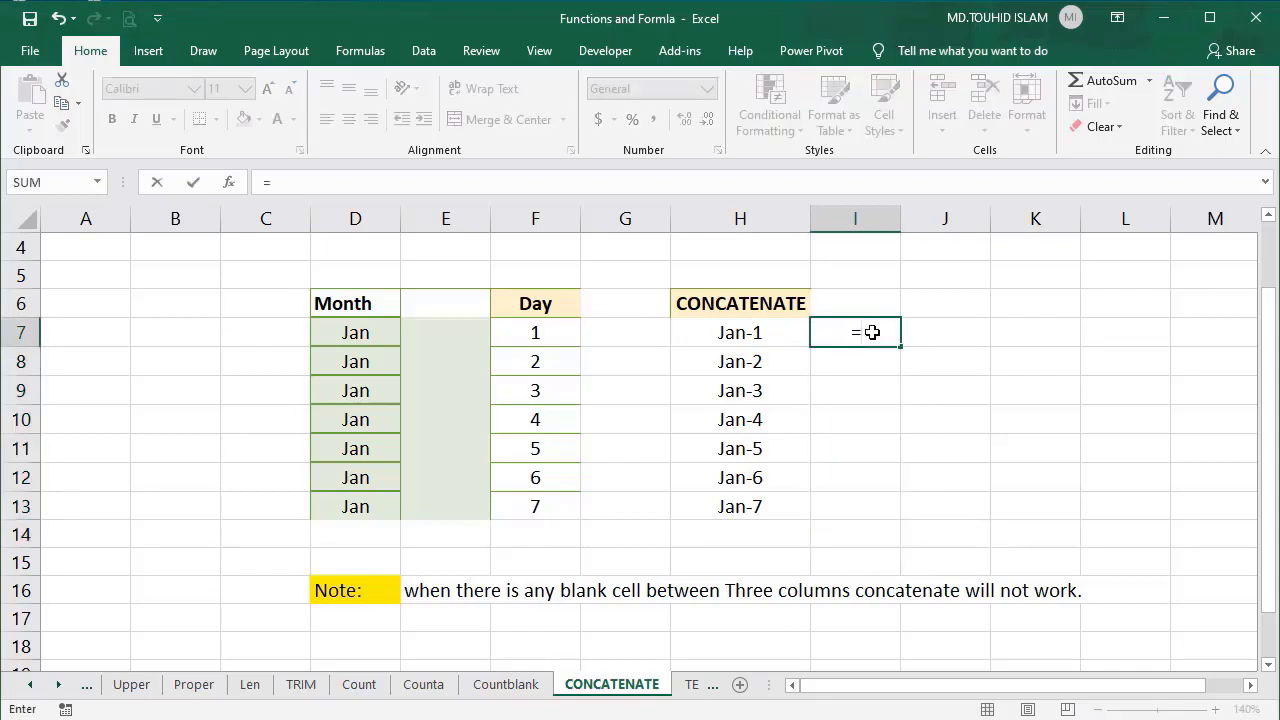
pyautogui.click(354, 335)
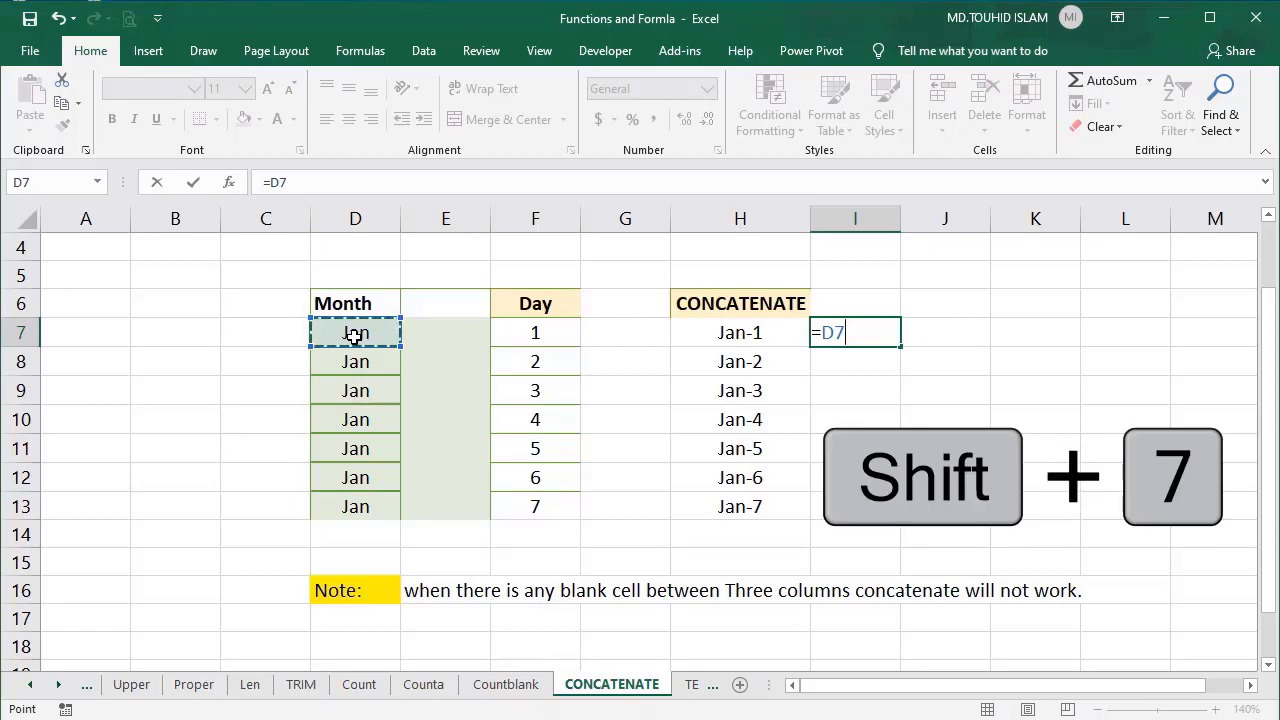
pyautogui.write('&')
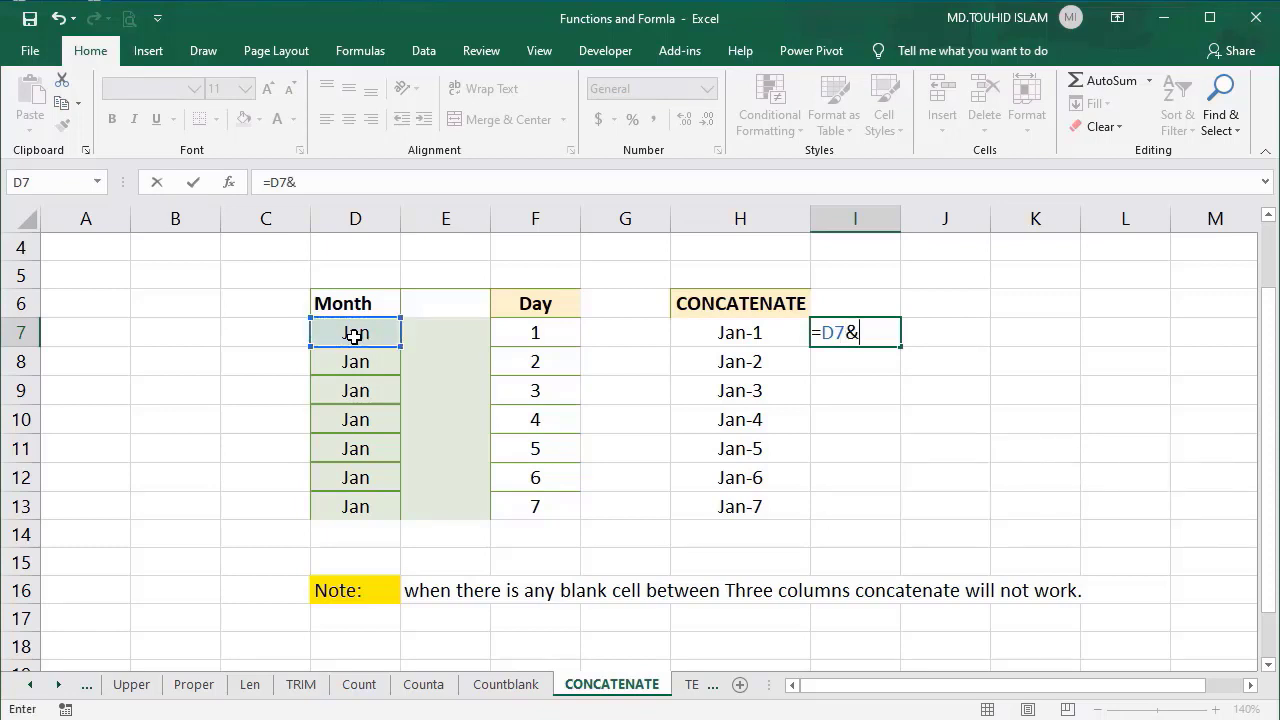
pyautogui.write('"_')
pyautogui.press('BackSpace')
pyautogui.write('-')
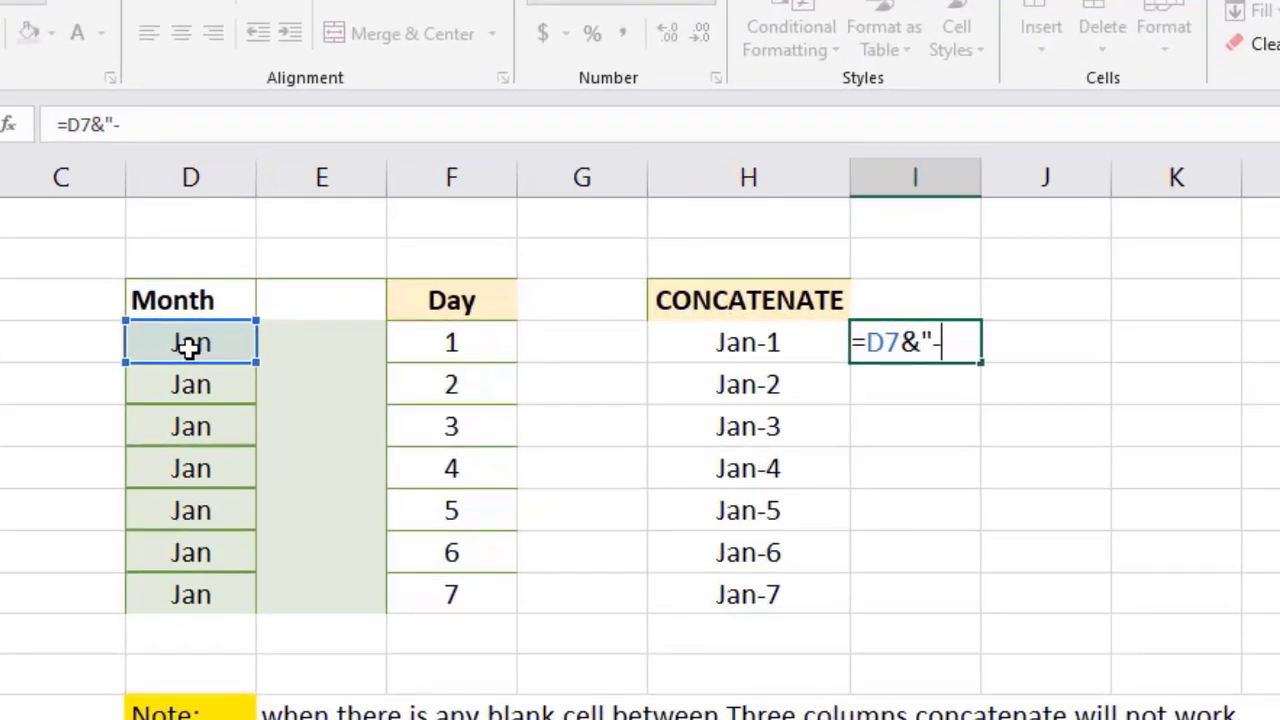
pyautogui.write('"&')
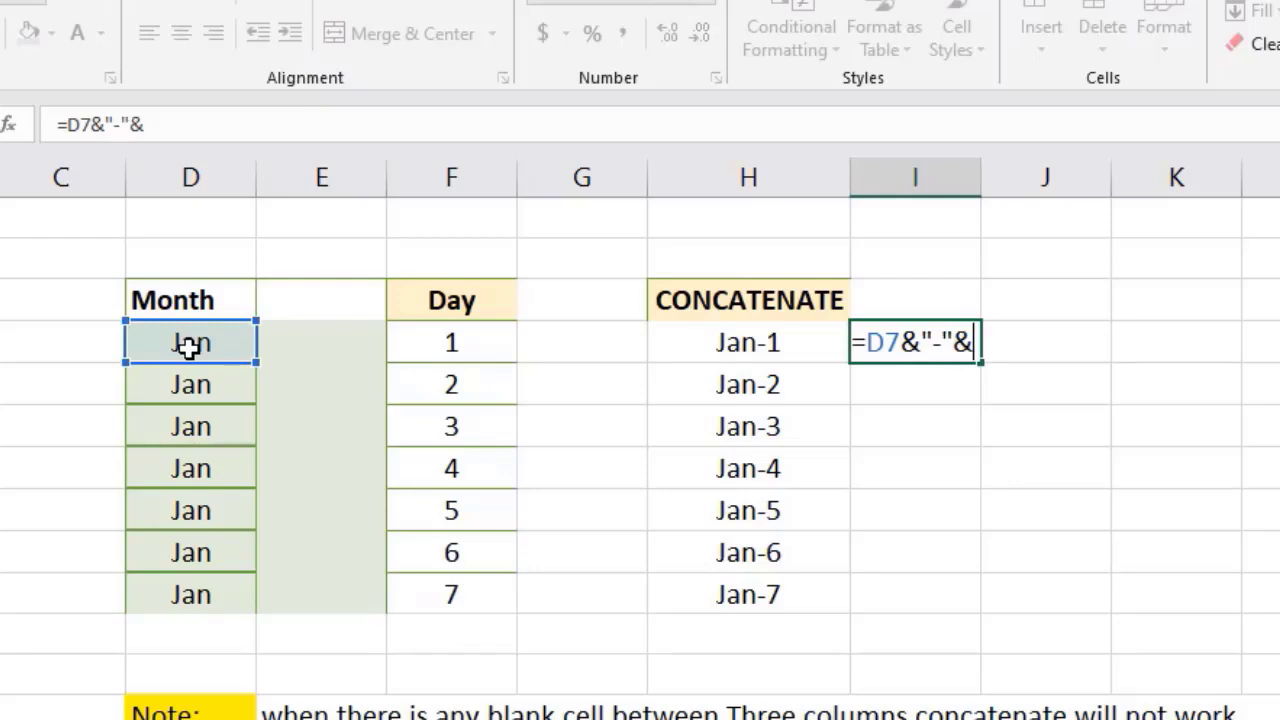
pyautogui.click(457, 341)
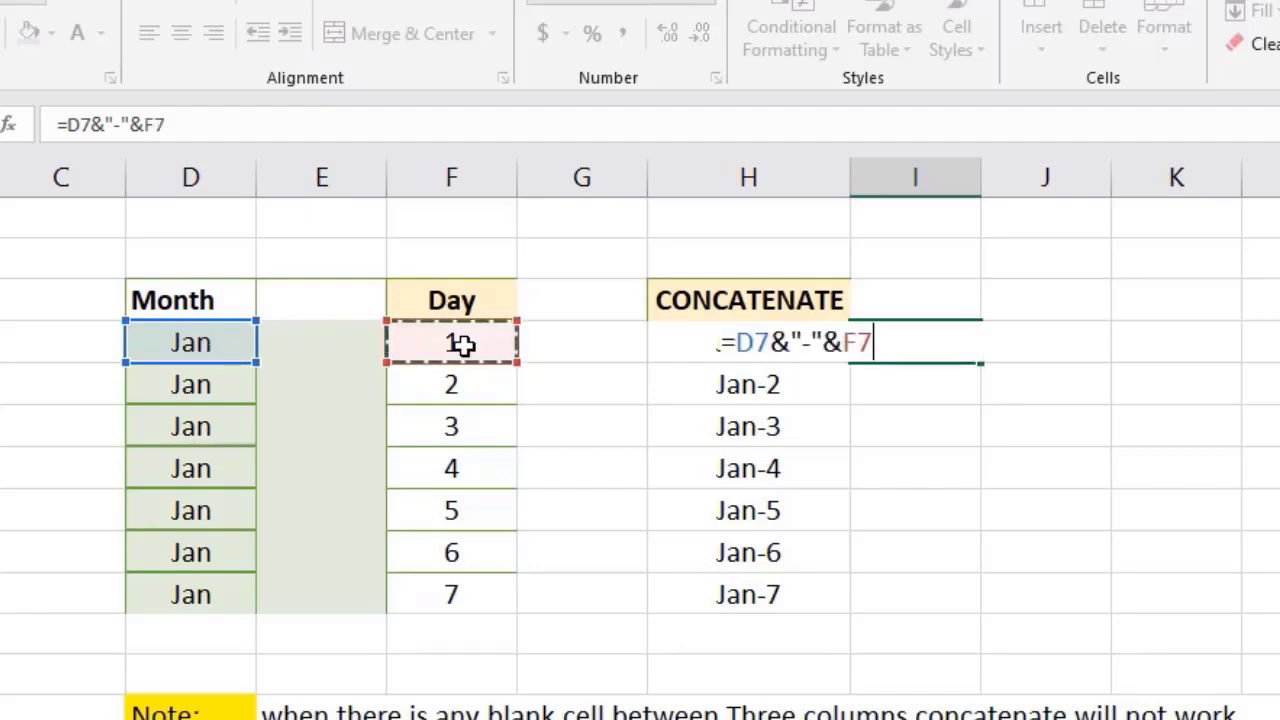
pyautogui.press('Return')
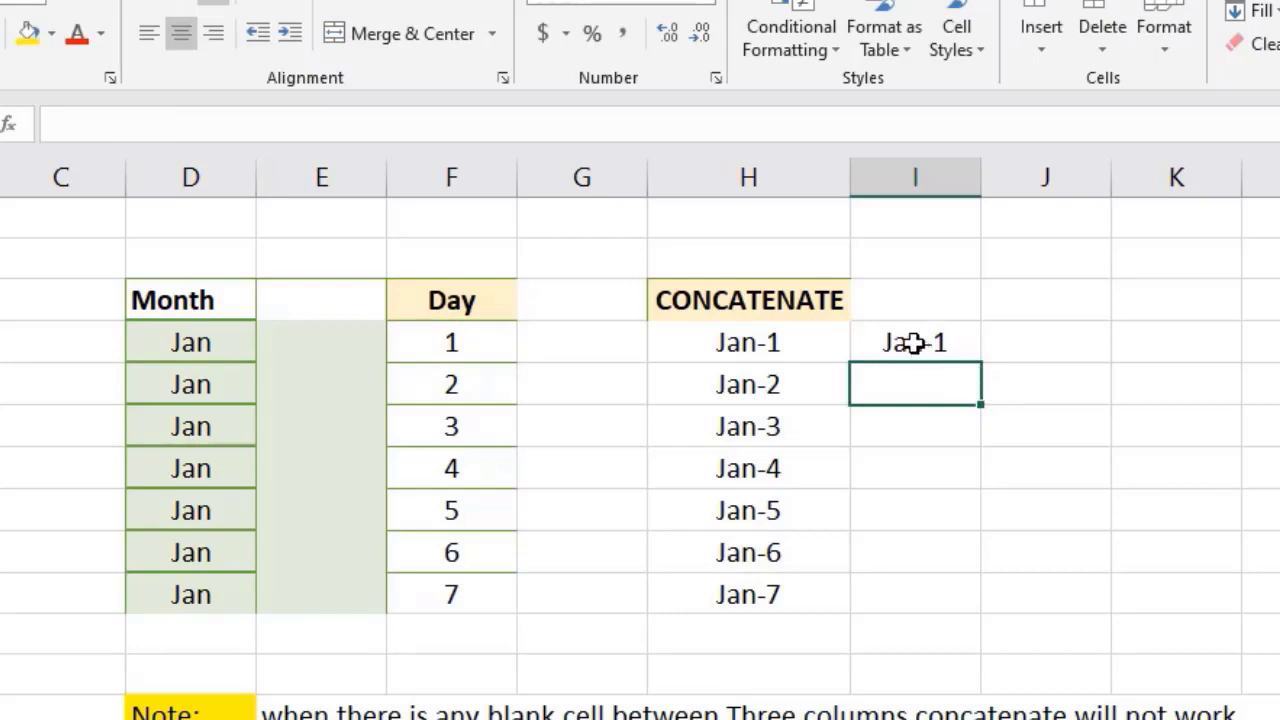
# Fill the ampersand formula from I7 down to I13 and compare it with the CONCATENATE formula in H7.
pyautogui.click(915, 343)
pyautogui.moveTo(980, 362); pyautogui.dragTo(983, 600)
pyautogui.click(914, 340)
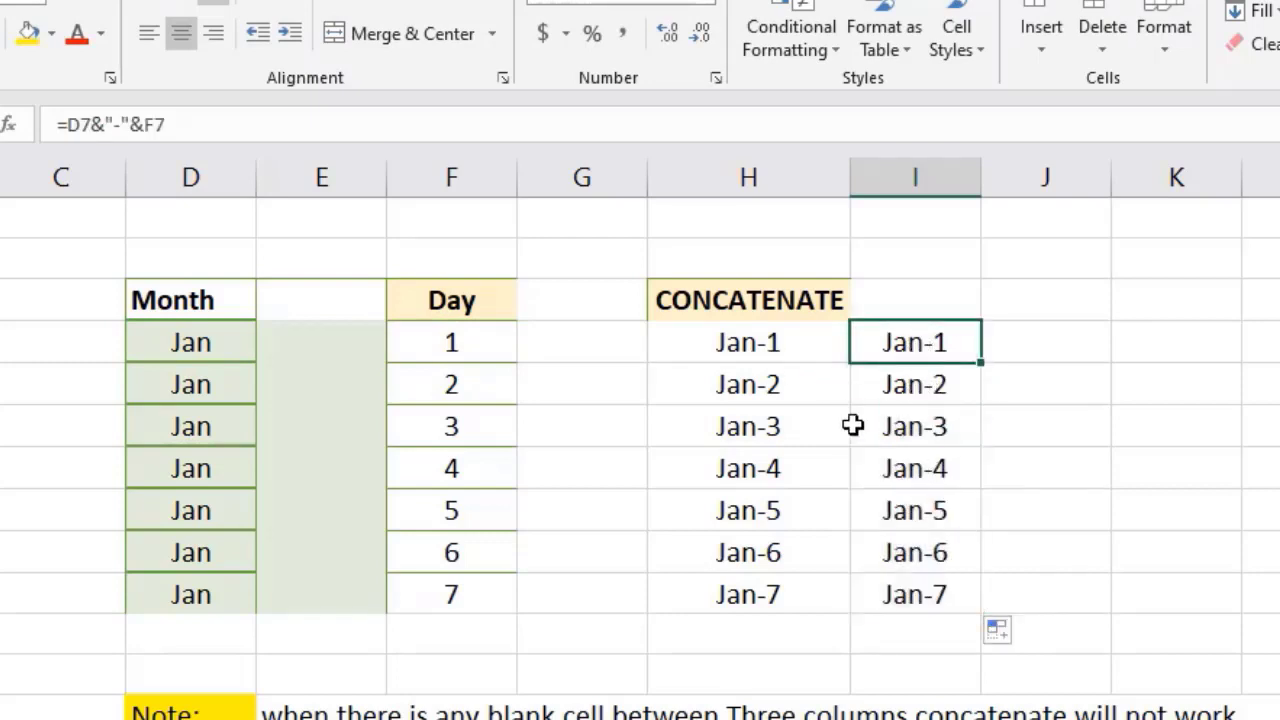
pyautogui.click(818, 352)
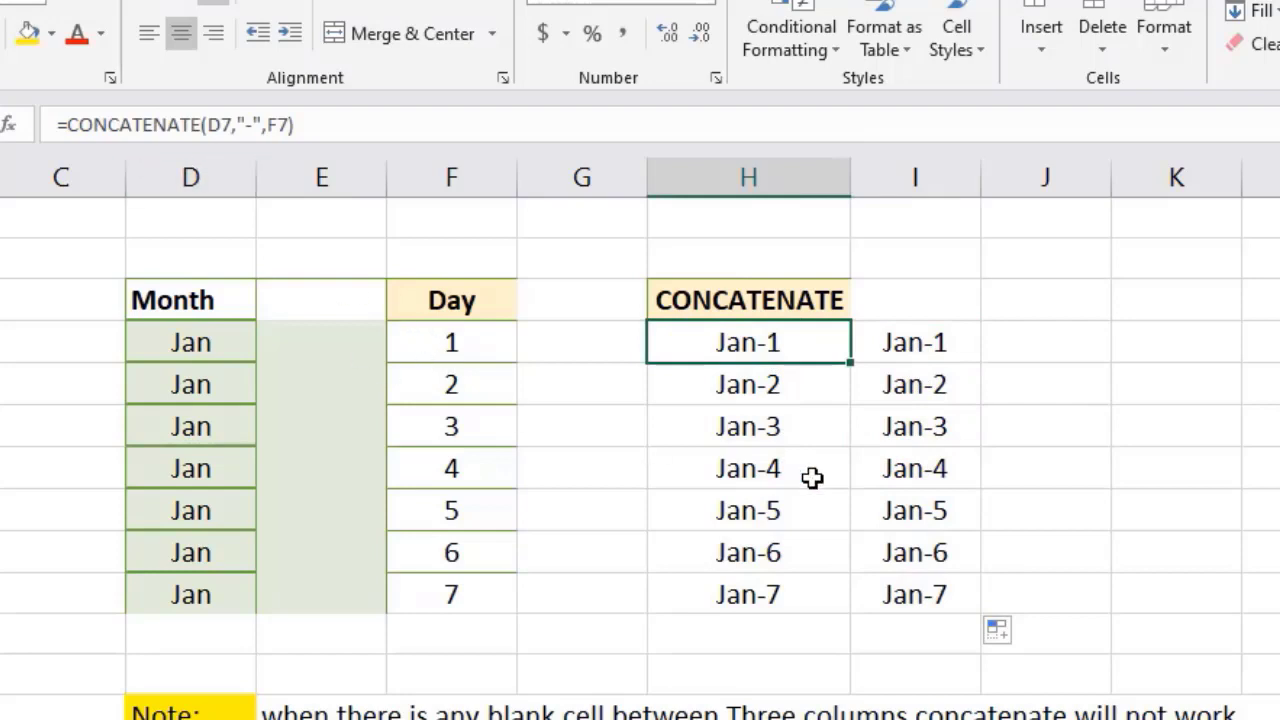
pyautogui.click(902, 345)
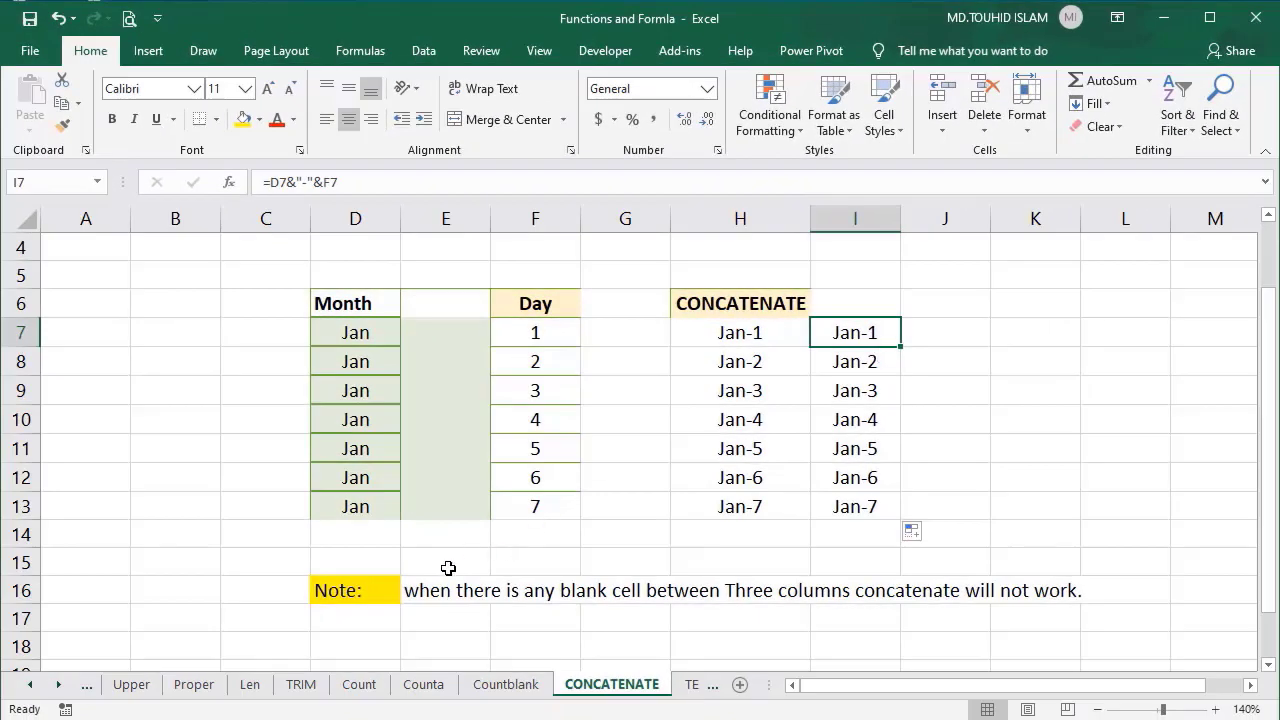
# Examine the note in E16 and the blank cells E7:E13 between the Month and Day columns.
pyautogui.click(414, 600)
pyautogui.moveTo(451, 617); pyautogui.dragTo(466, 620)
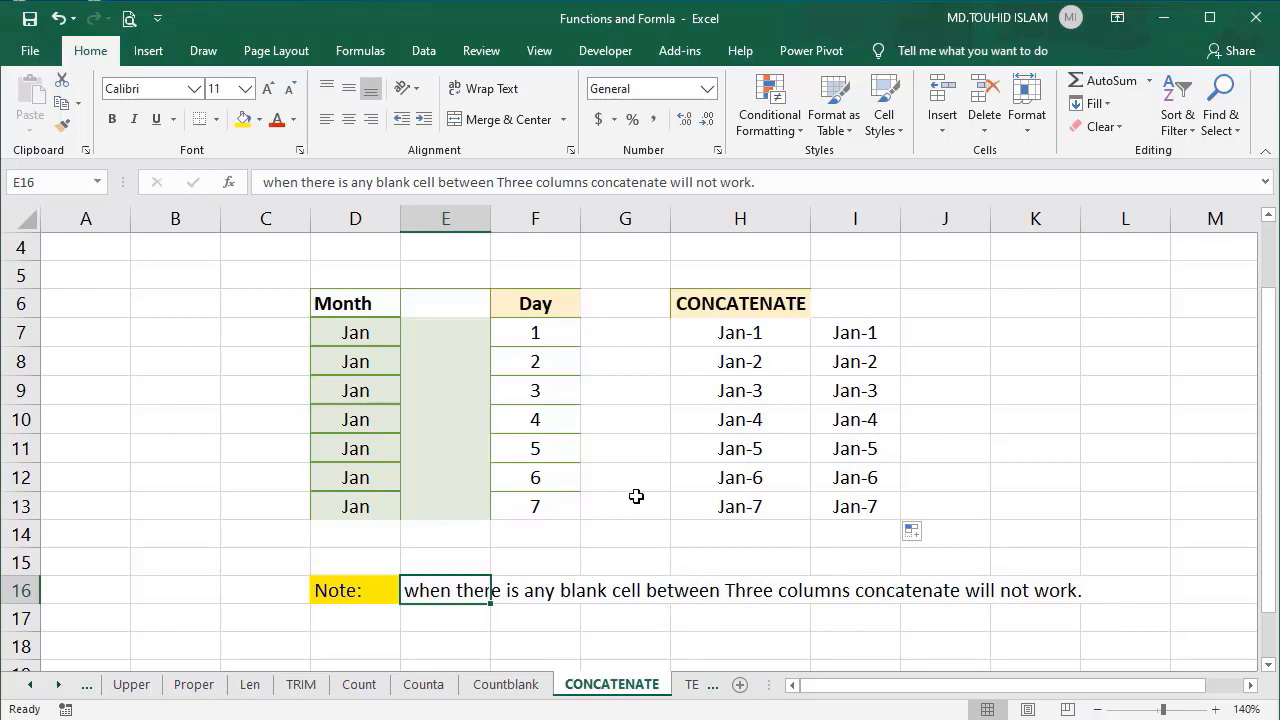
pyautogui.click(424, 334)
pyautogui.click(425, 390)
pyautogui.moveTo(420, 323); pyautogui.dragTo(426, 510)
pyautogui.click(447, 326)
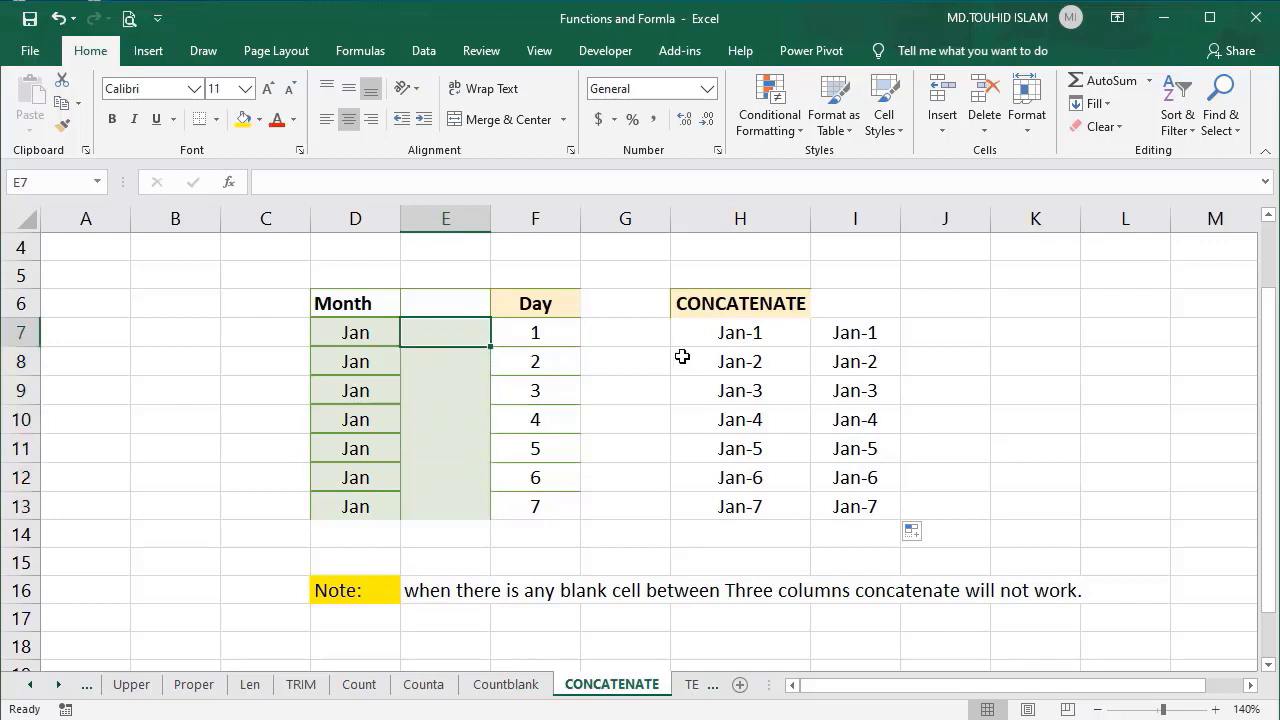
# Replace the formula in H7 with =CONCATENATE(D7:F7), using the whole range including the blank cell.
pyautogui.click(732, 340)
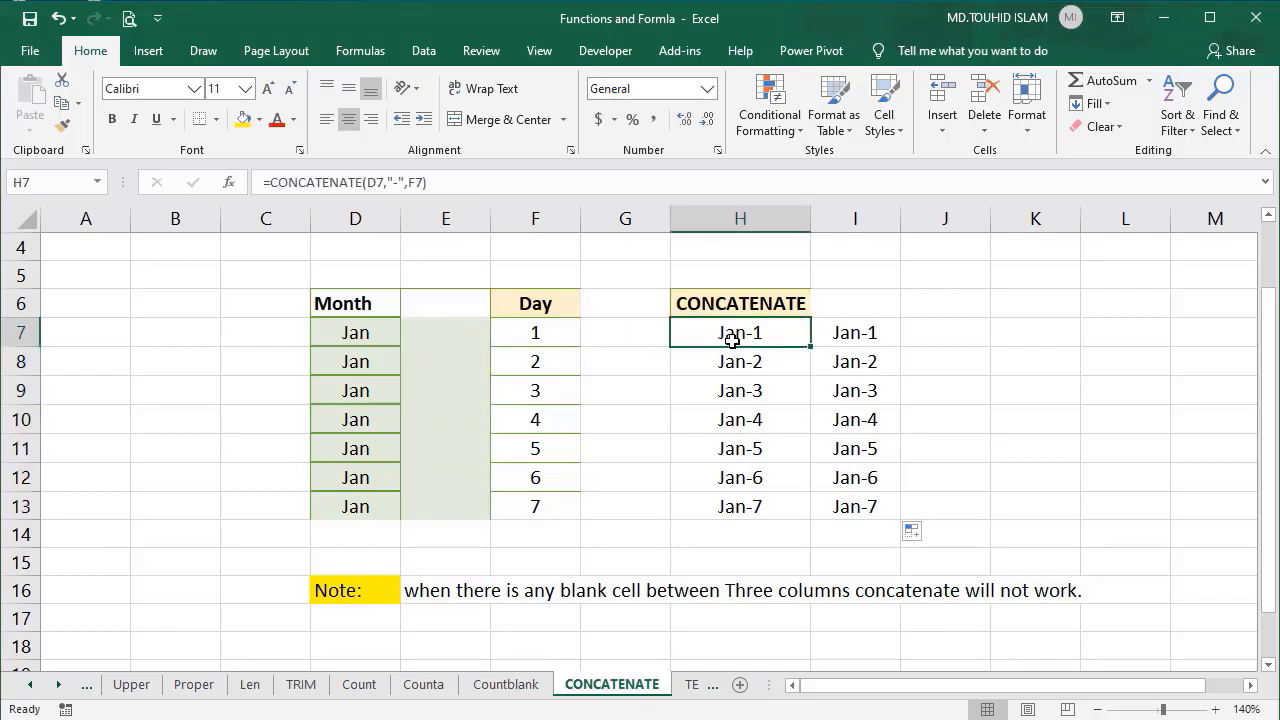
pyautogui.press('Delete')
pyautogui.write('=')
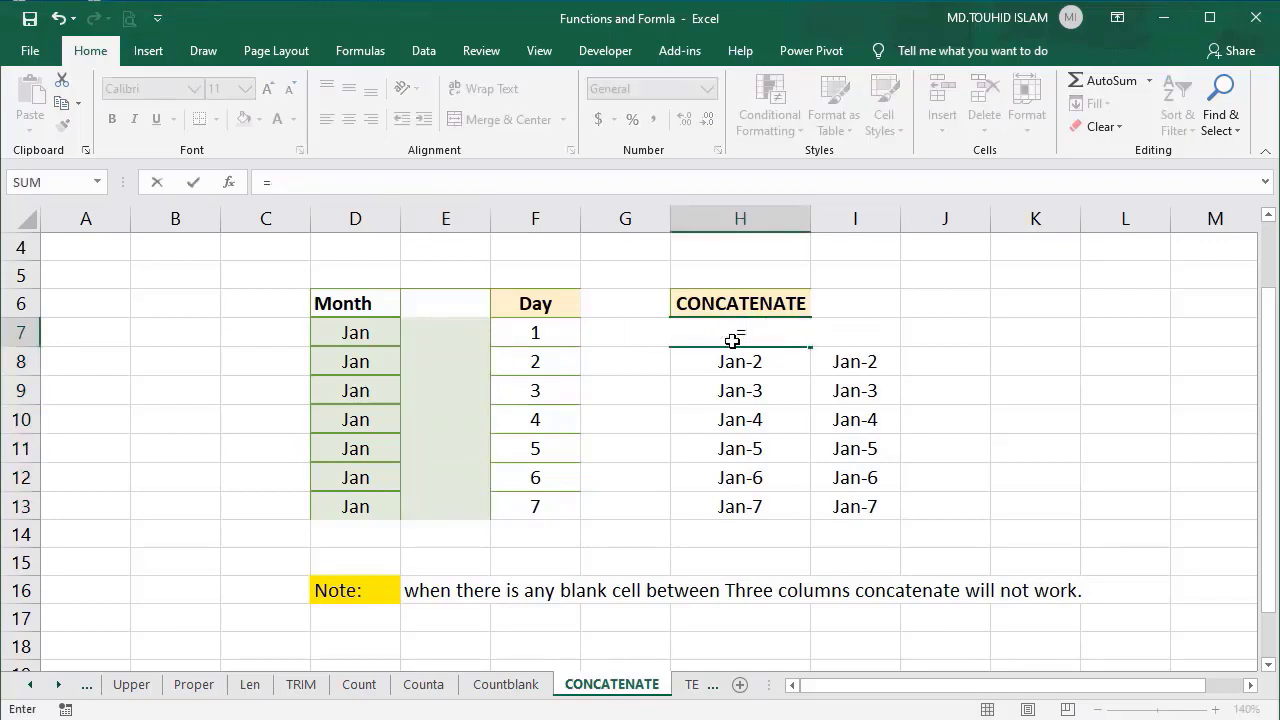
pyautogui.write('CON')
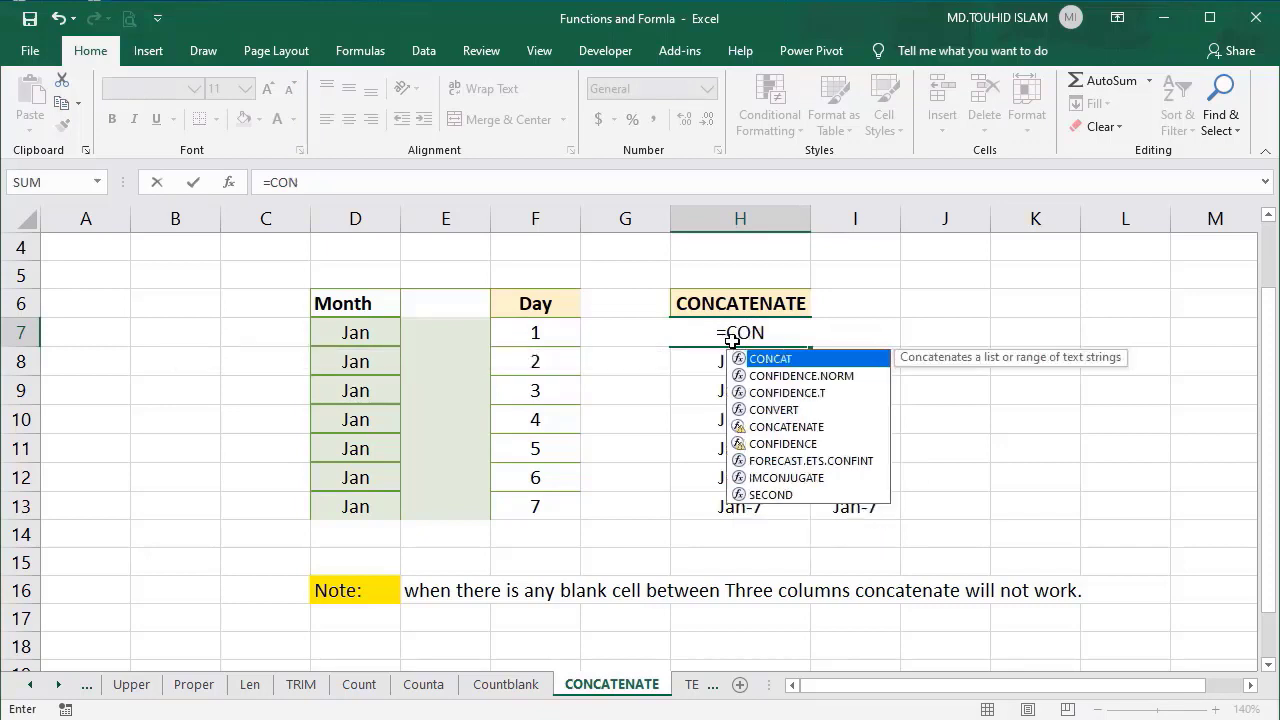
pyautogui.write('CAT')
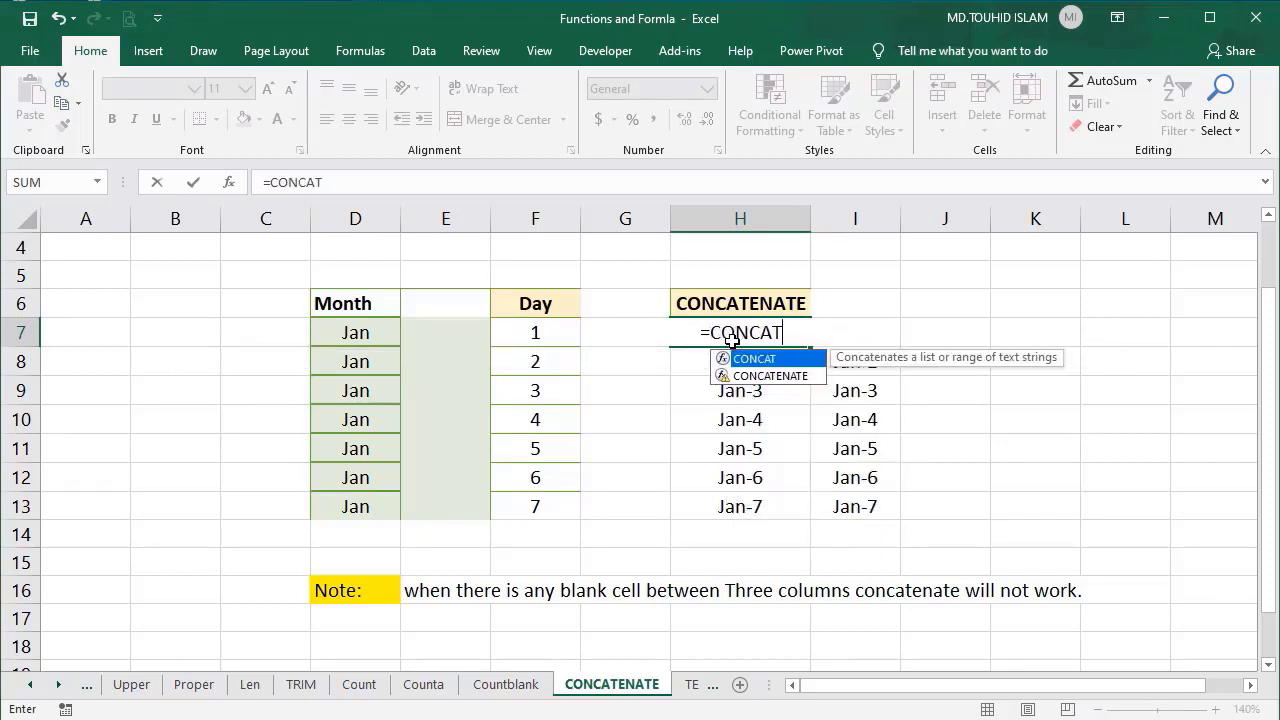
pyautogui.press('Down')
pyautogui.press('Tab')
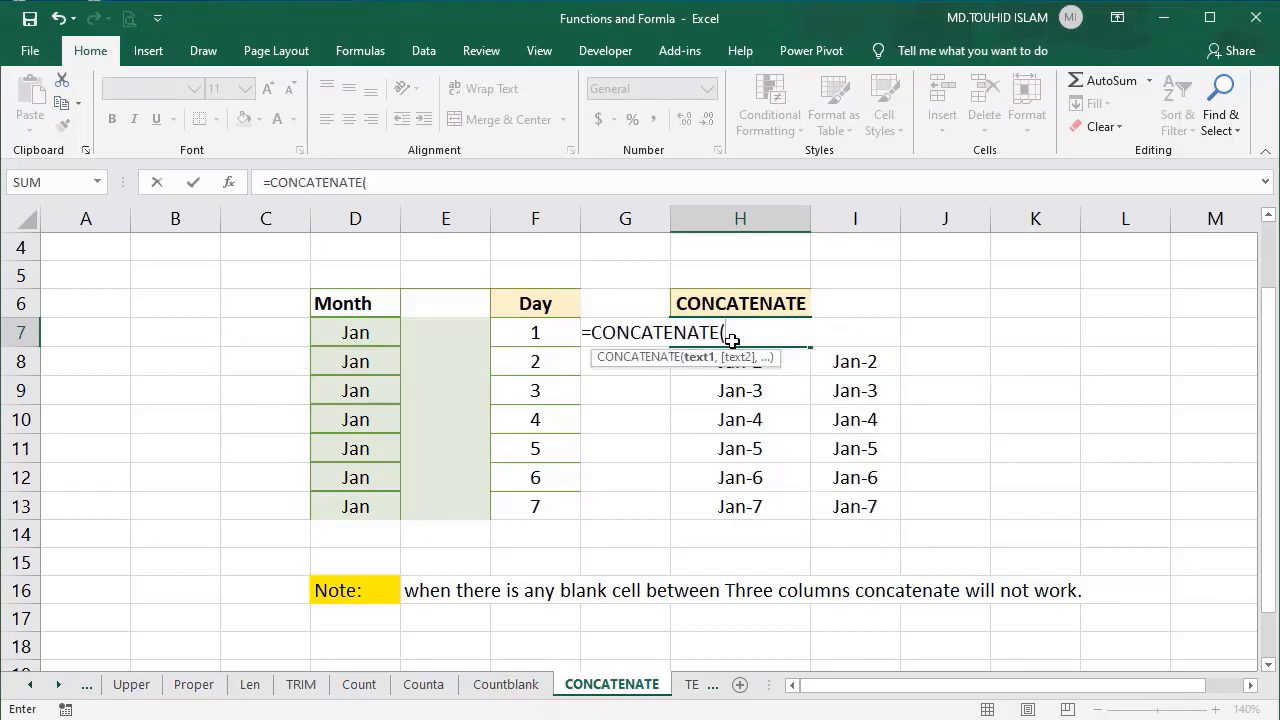
pyautogui.moveTo(350, 333); pyautogui.dragTo(541, 335)
pyautogui.write(')')
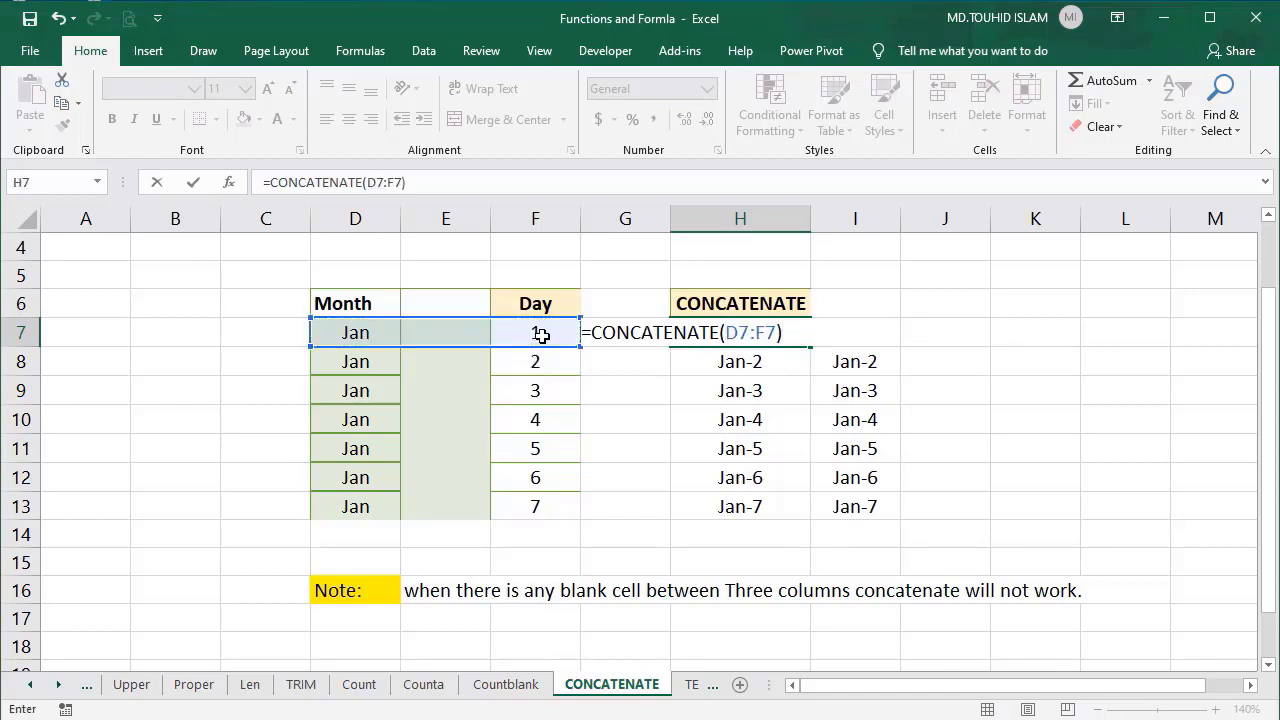
pyautogui.press('Return')
pyautogui.click(775, 333)
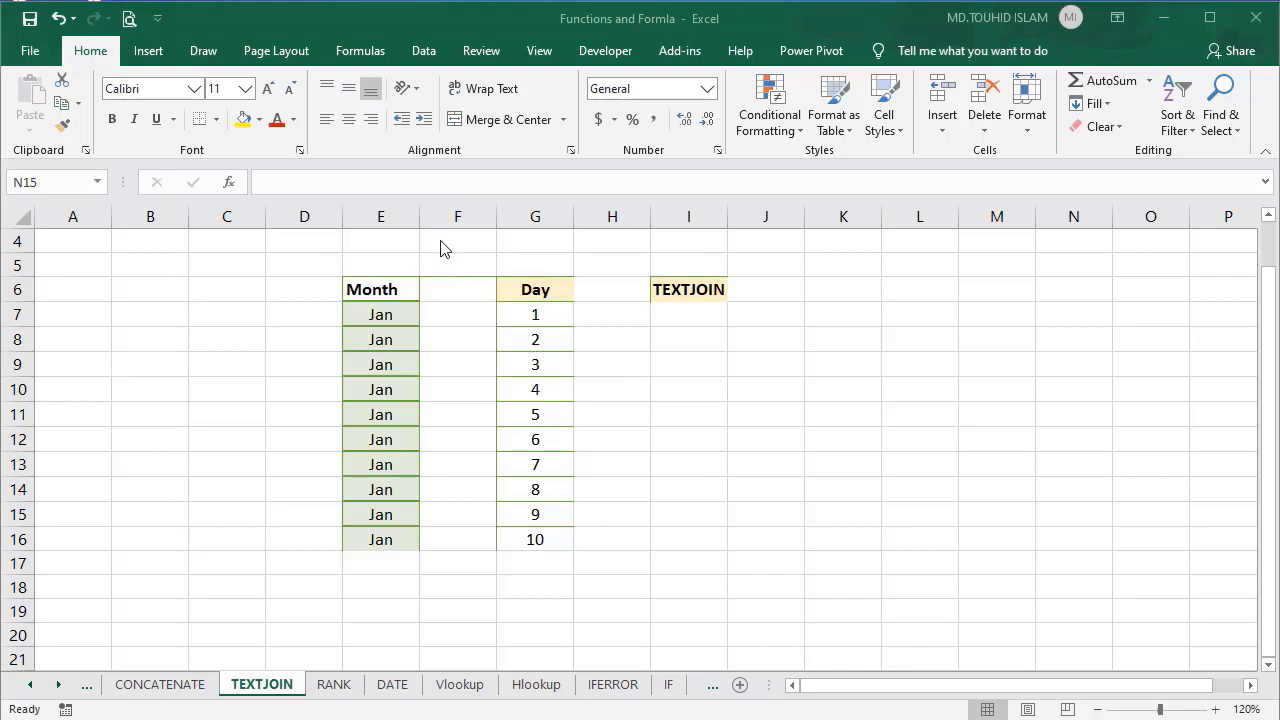
# Enter =TEXTJOIN("-",TRUE,E7:G7) in I7 to join month and day with a hyphen while ignoring the empty cell.
pyautogui.click(669, 315)
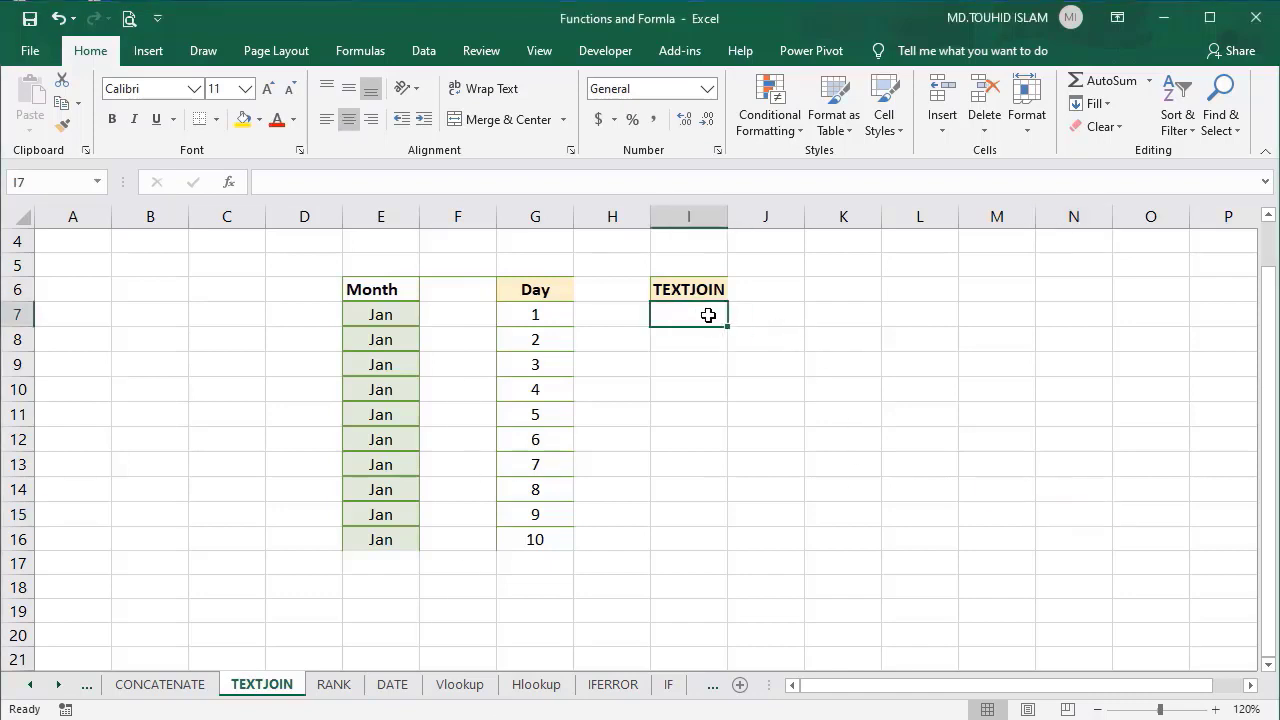
pyautogui.write('=T')
pyautogui.write('E')
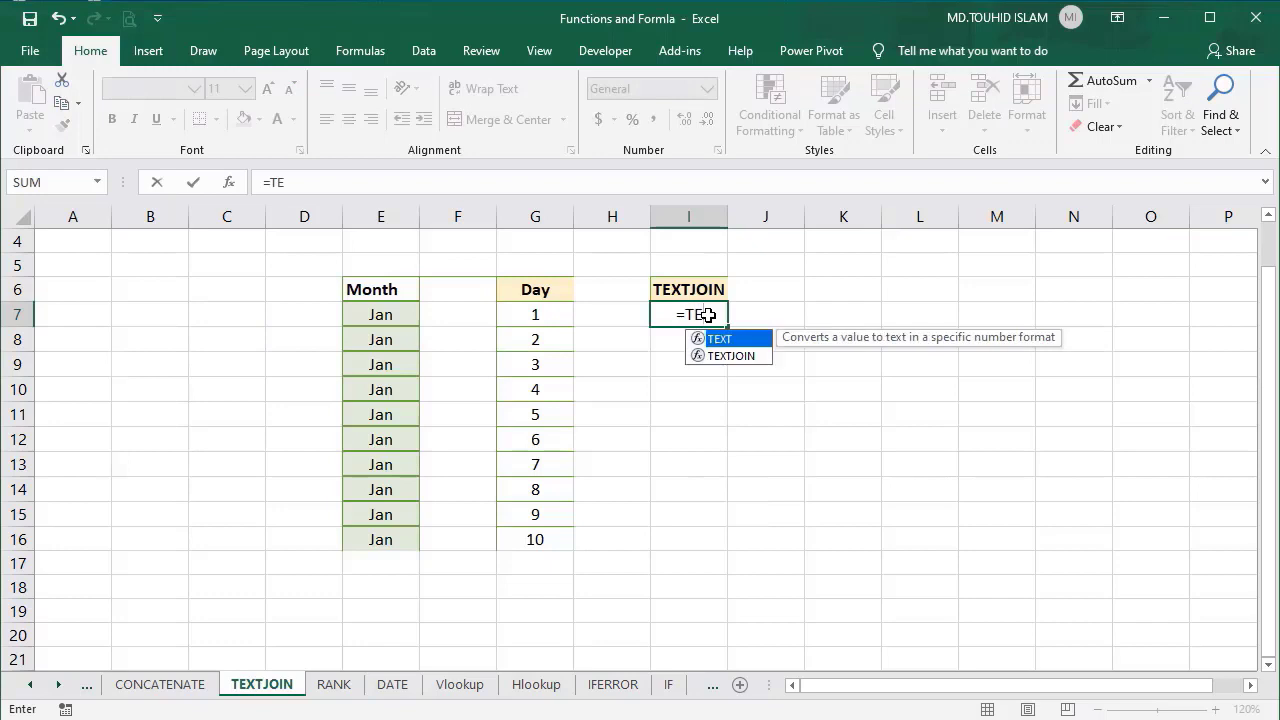
pyautogui.press('Down')
pyautogui.press('Tab')
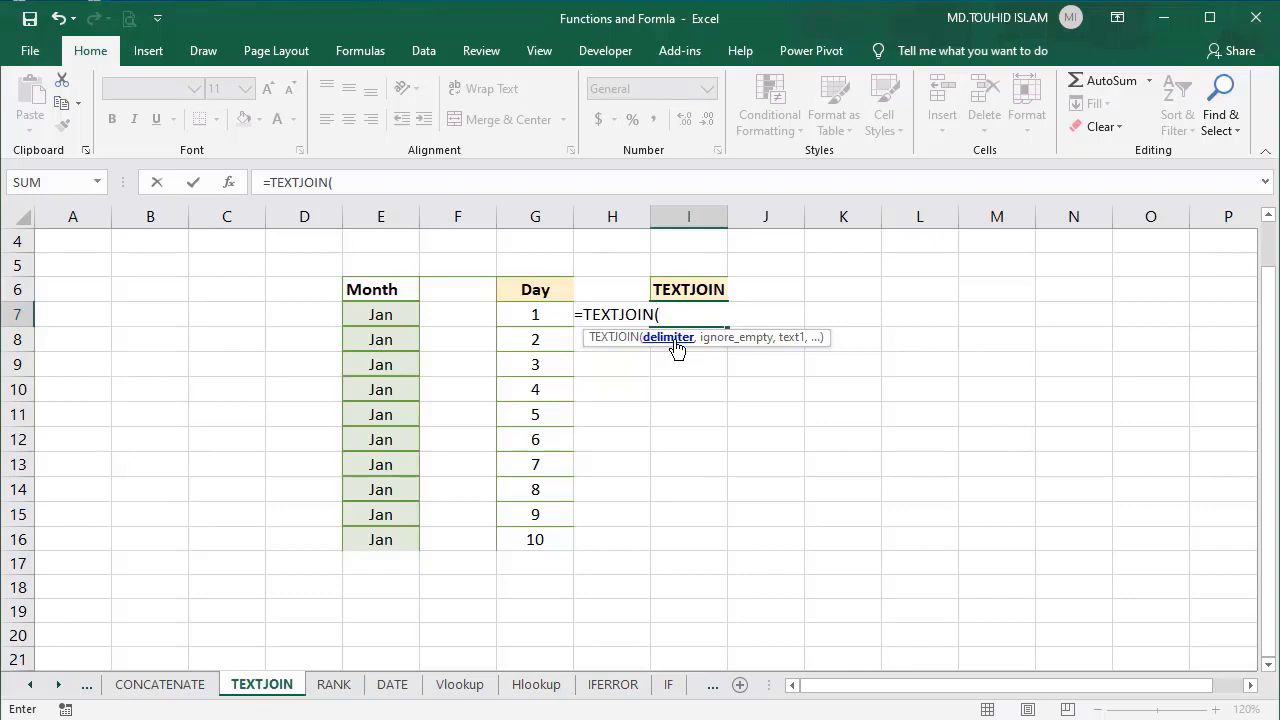
pyautogui.write('"-",')
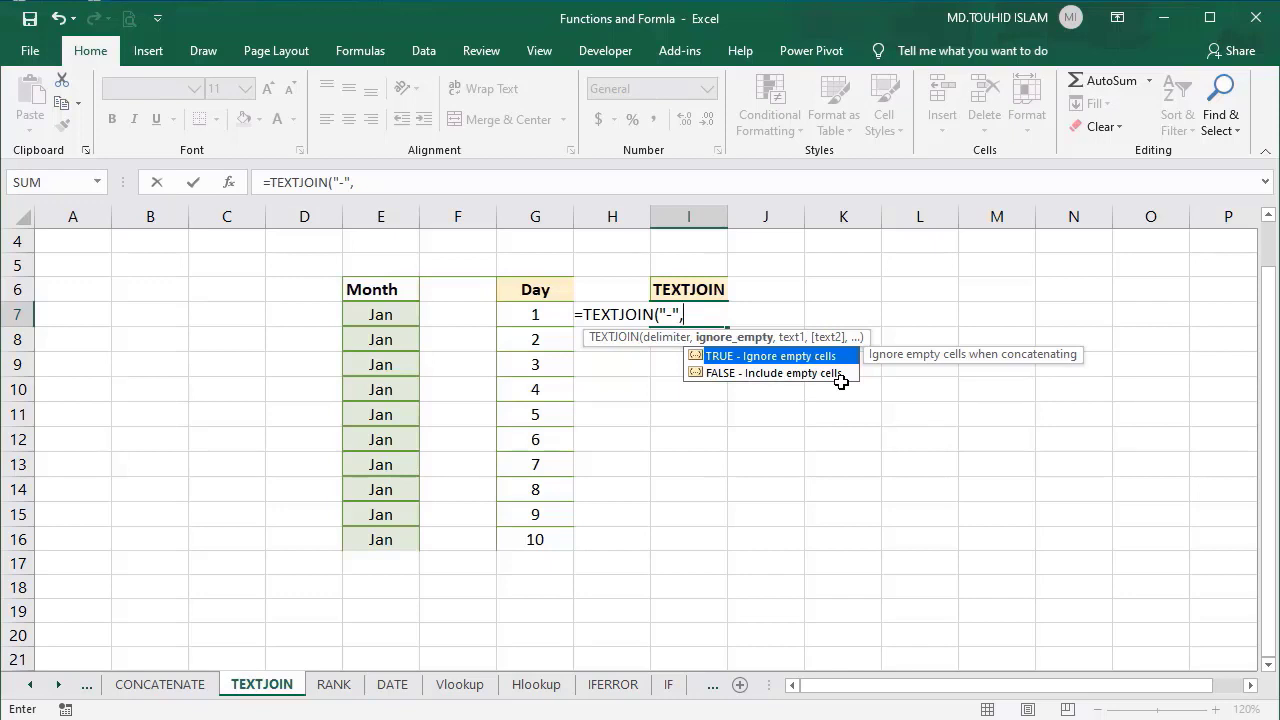
pyautogui.press('Tab')
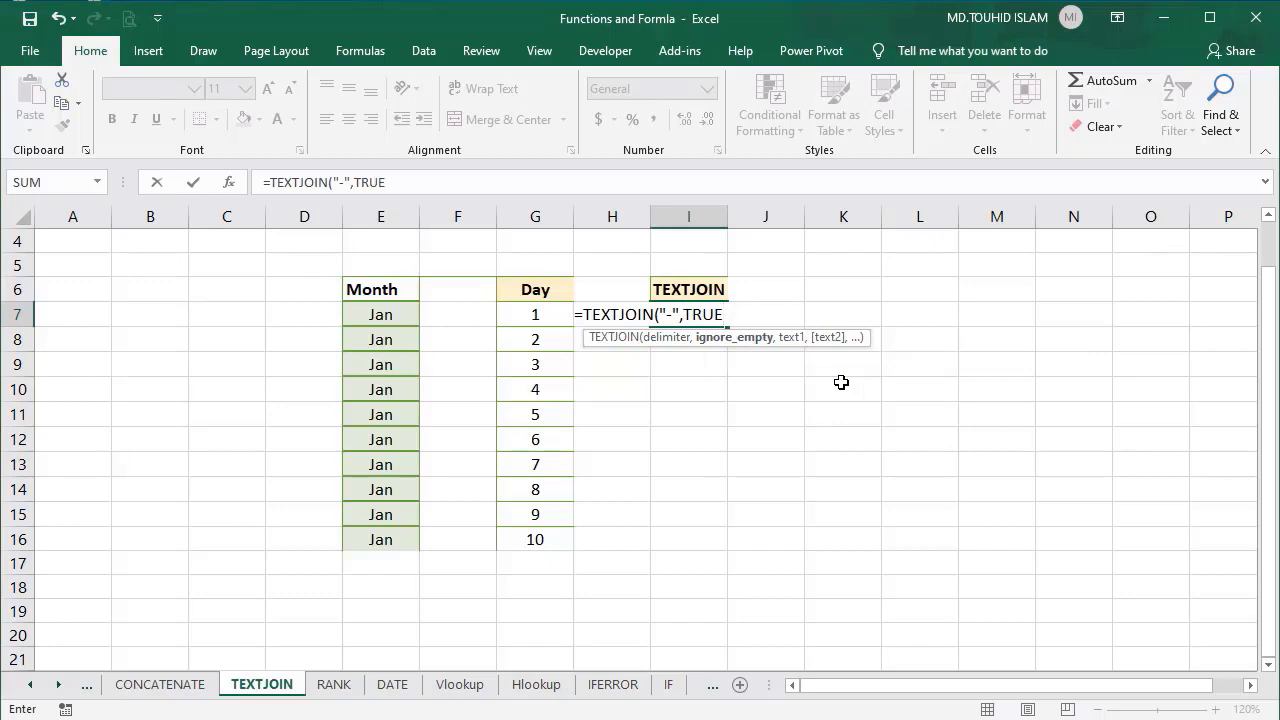
pyautogui.write(',')
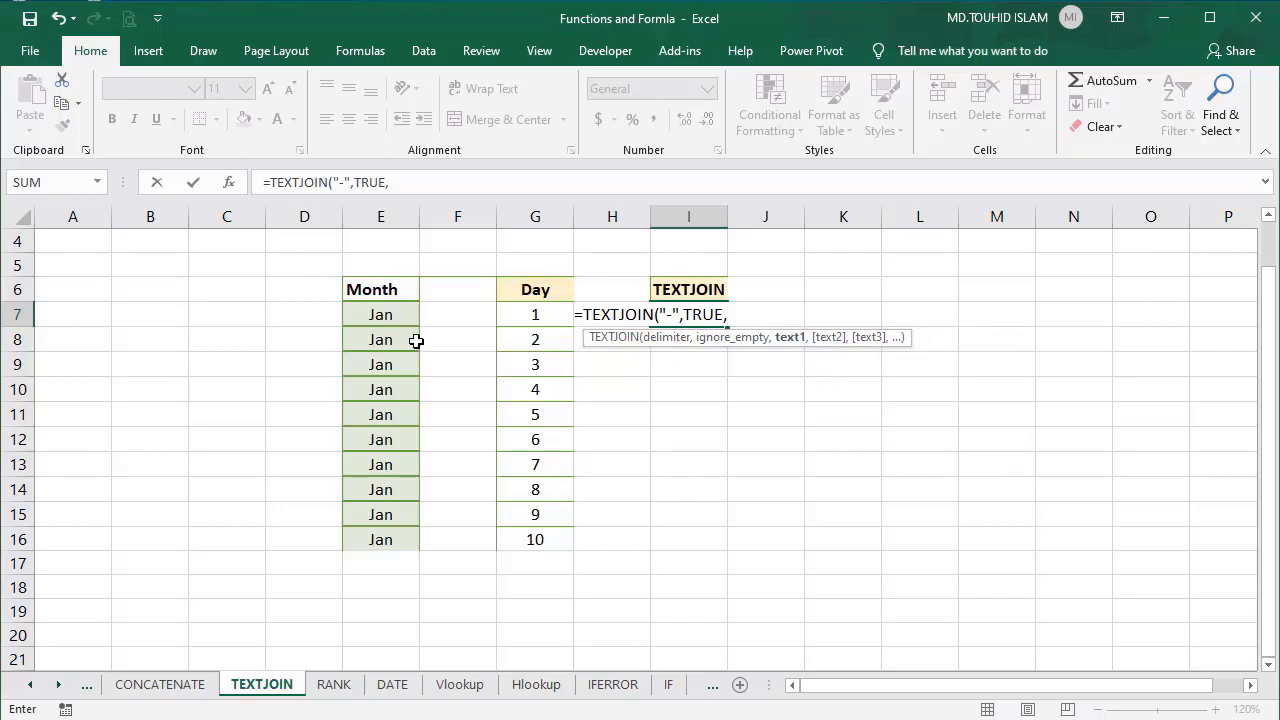
pyautogui.moveTo(383, 315); pyautogui.dragTo(528, 318)
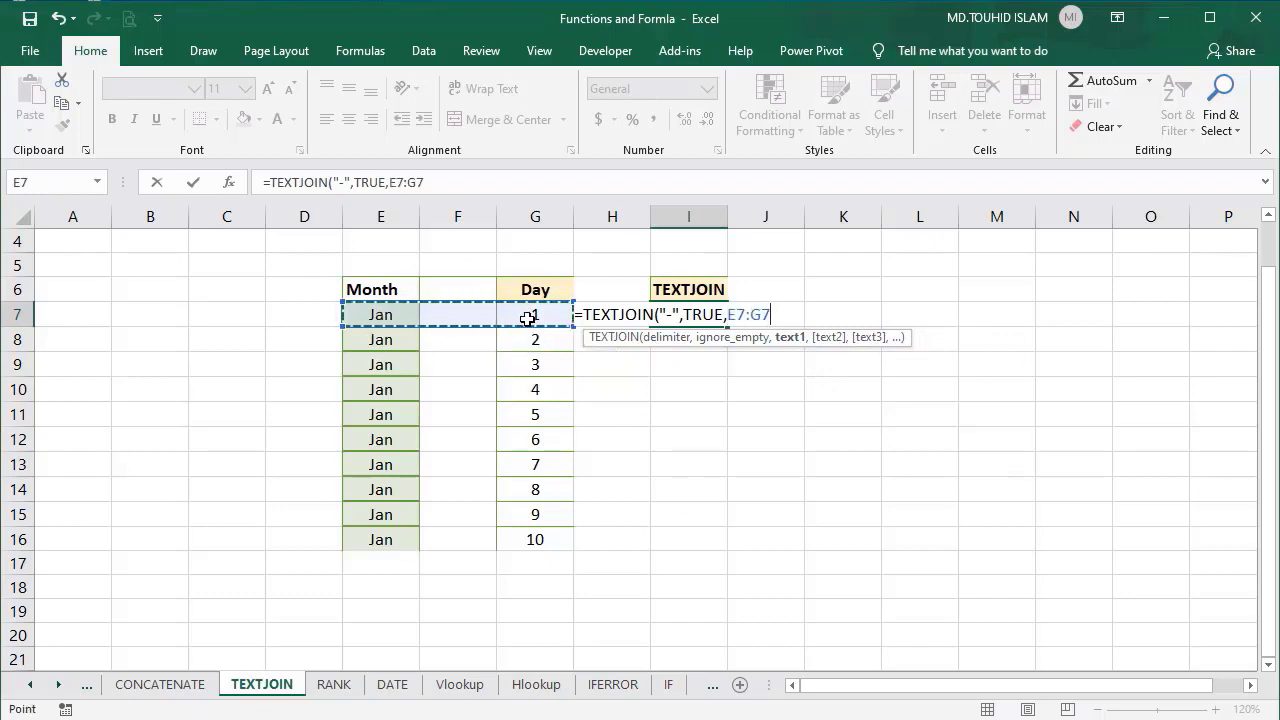
pyautogui.write(')')
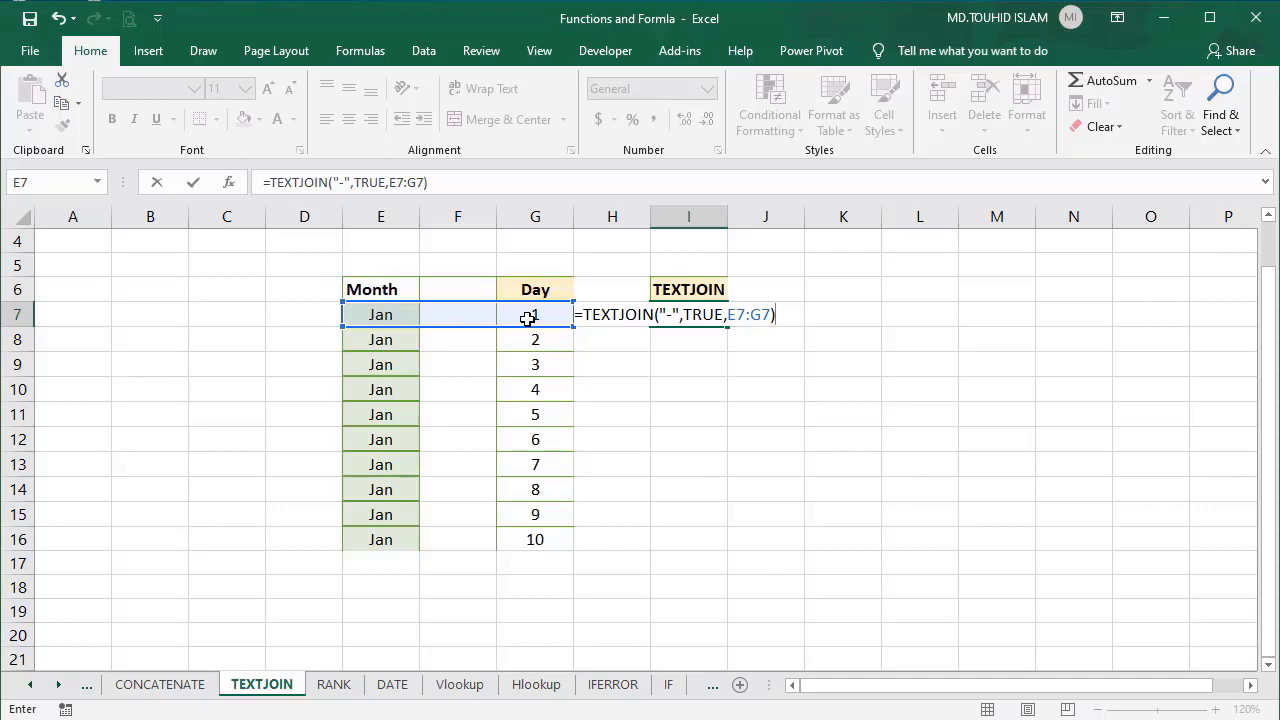
pyautogui.press('Return')
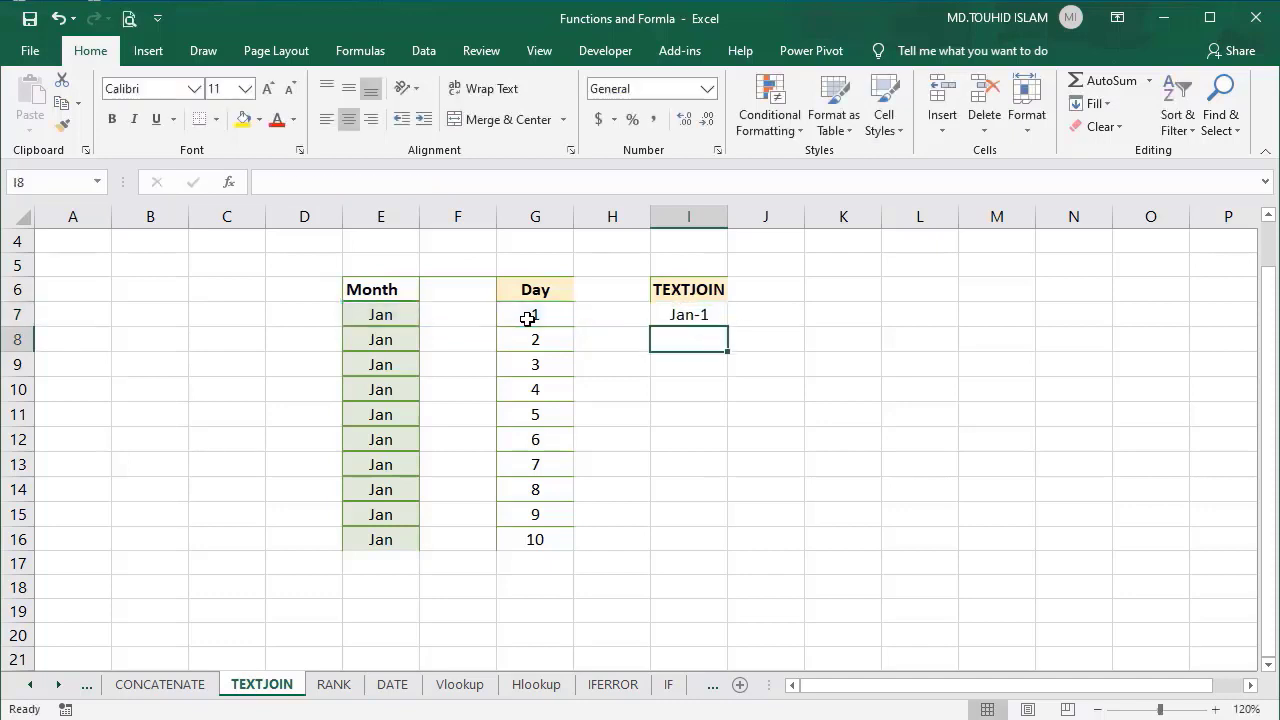
# Fill the TEXTJOIN formula from I7 down to I16.
pyautogui.click(707, 311)
pyautogui.moveTo(730, 328); pyautogui.dragTo(714, 558)
pyautogui.click(685, 414)
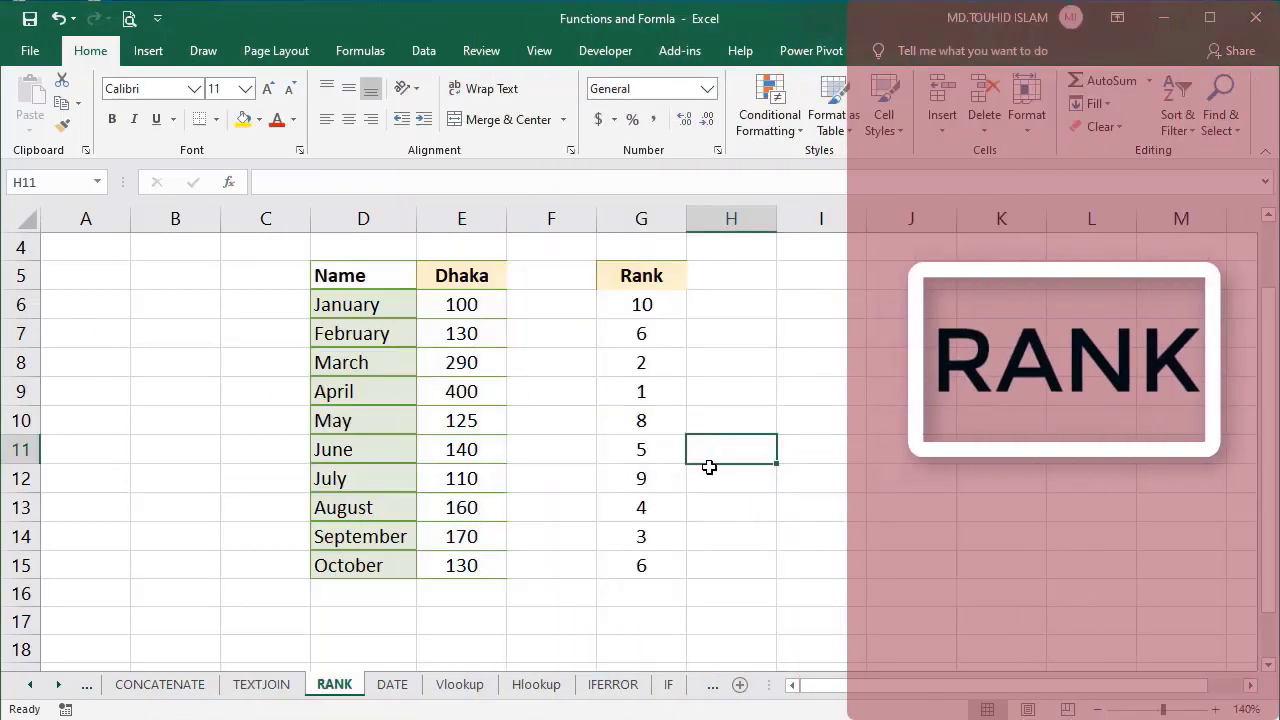
# Clear the existing results under the Rank heading in G6:G16 of the RANK sheet.
pyautogui.moveTo(640, 305); pyautogui.dragTo(634, 571)
pyautogui.press('Delete')
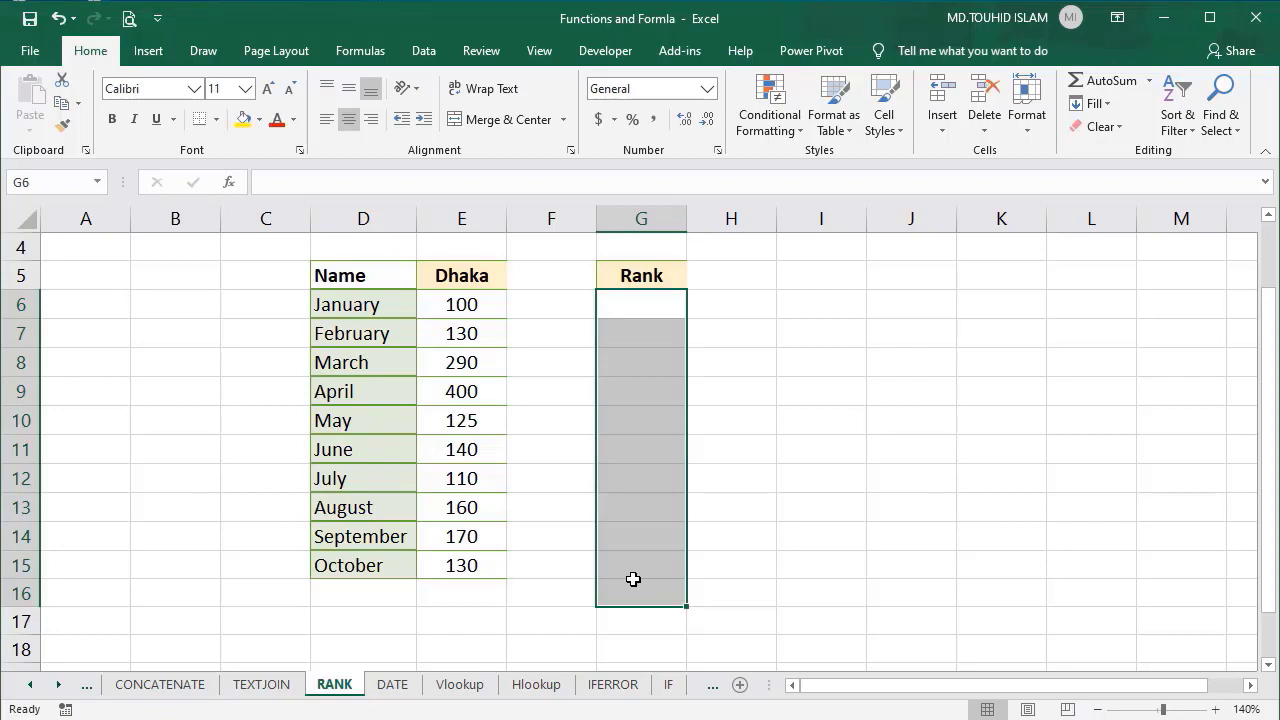
pyautogui.click(646, 328)
# Enter =RANK(E6,$E$6:$E$15) in G6 to rank January's Dhaka value against the locked range of all months.
pyautogui.click(644, 300)
pyautogui.write('=RAN')
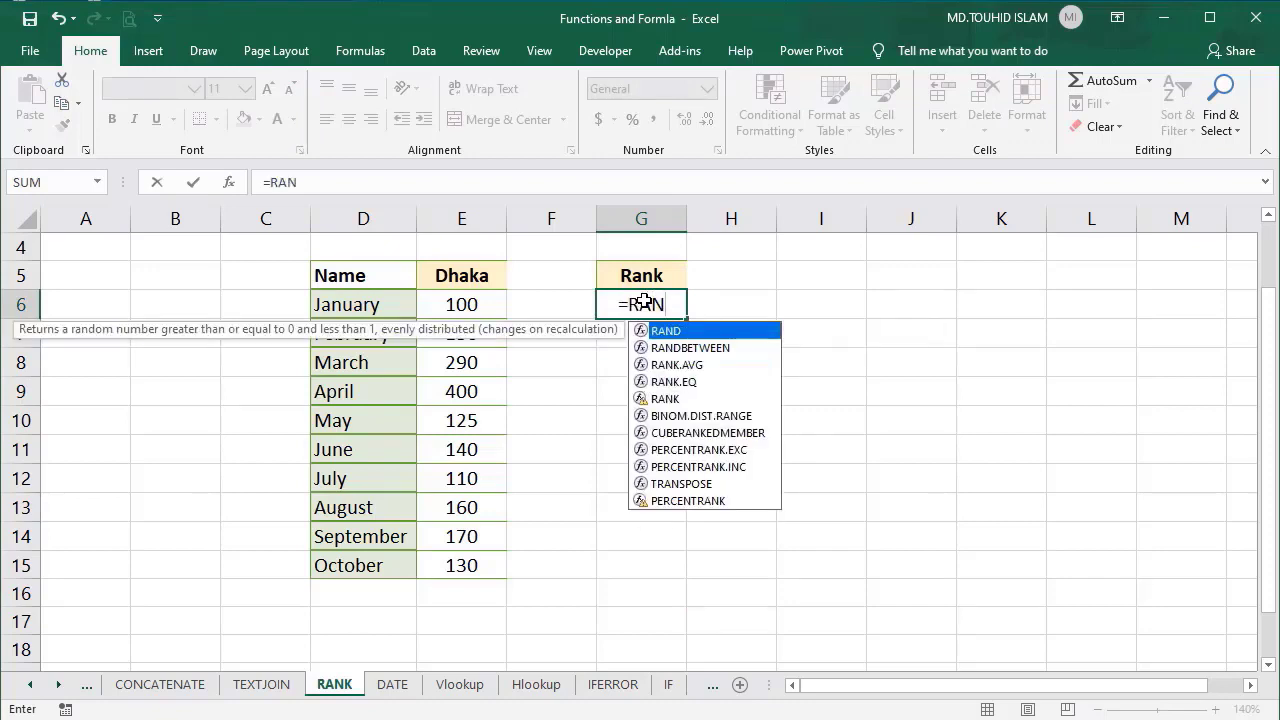
pyautogui.write('NK')
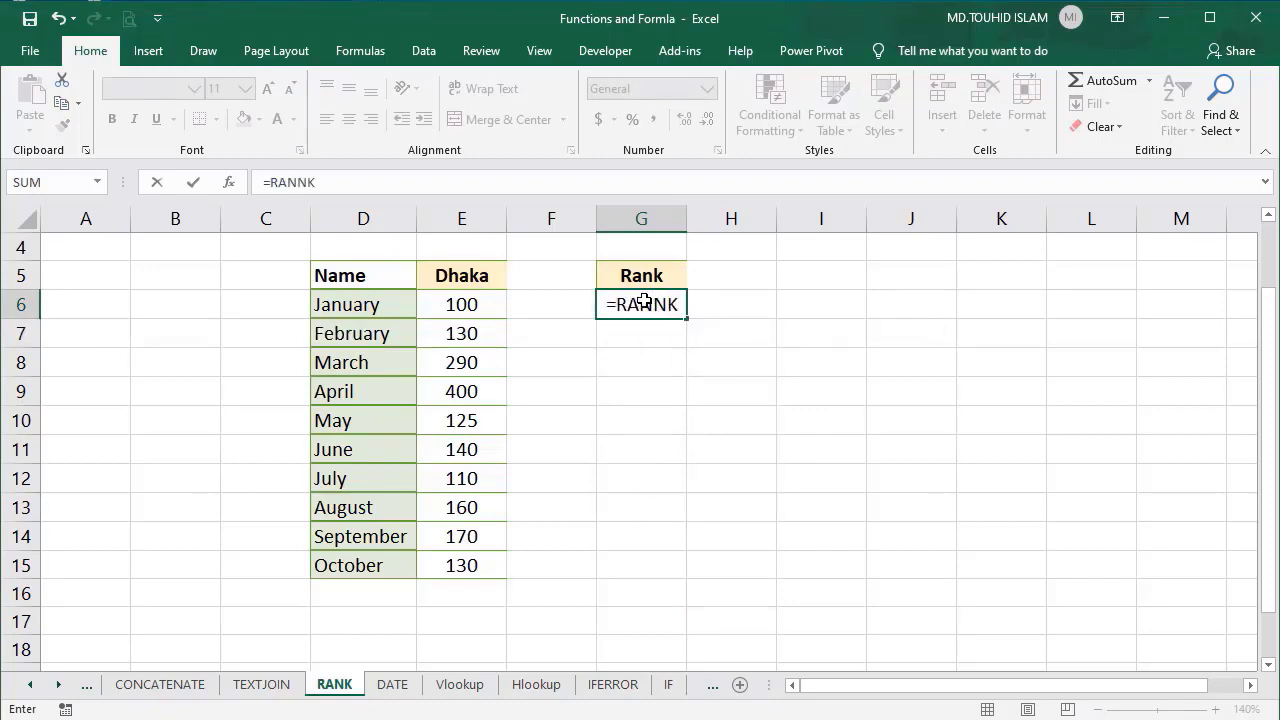
pyautogui.press('BackSpace')
pyautogui.press('BackSpace')
pyautogui.write('K')
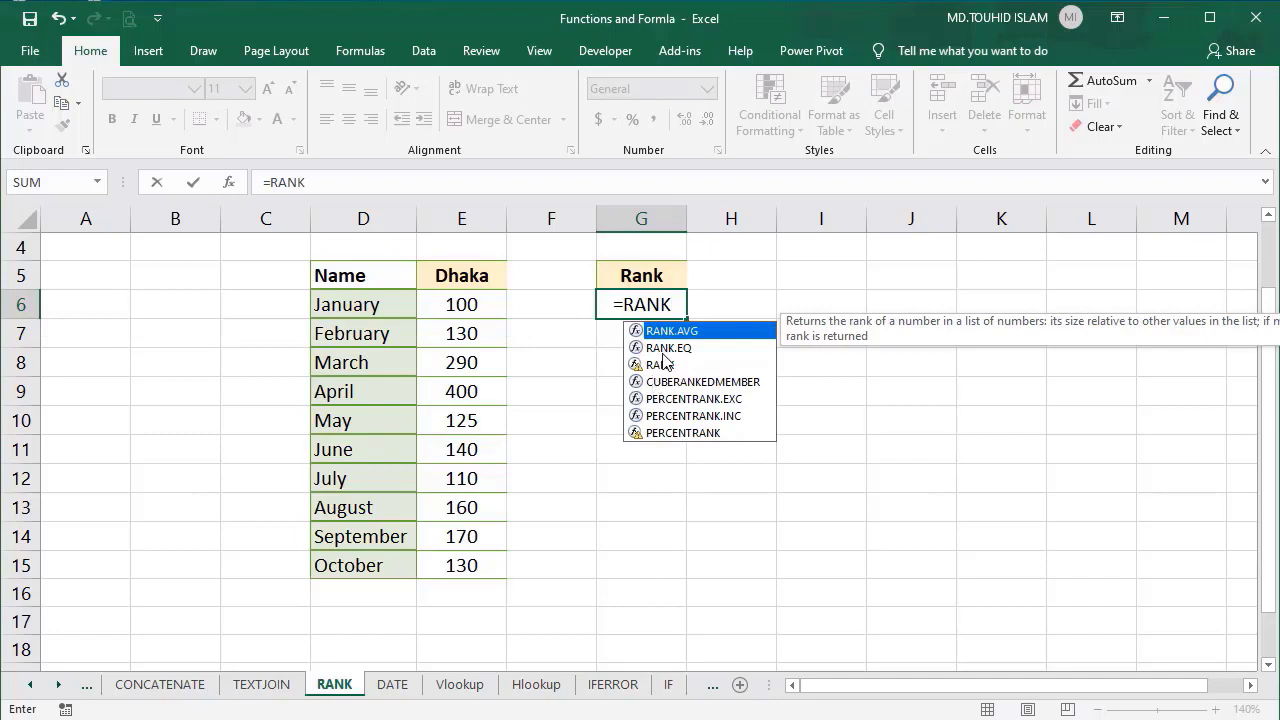
pyautogui.press('Down')
pyautogui.press('Down')
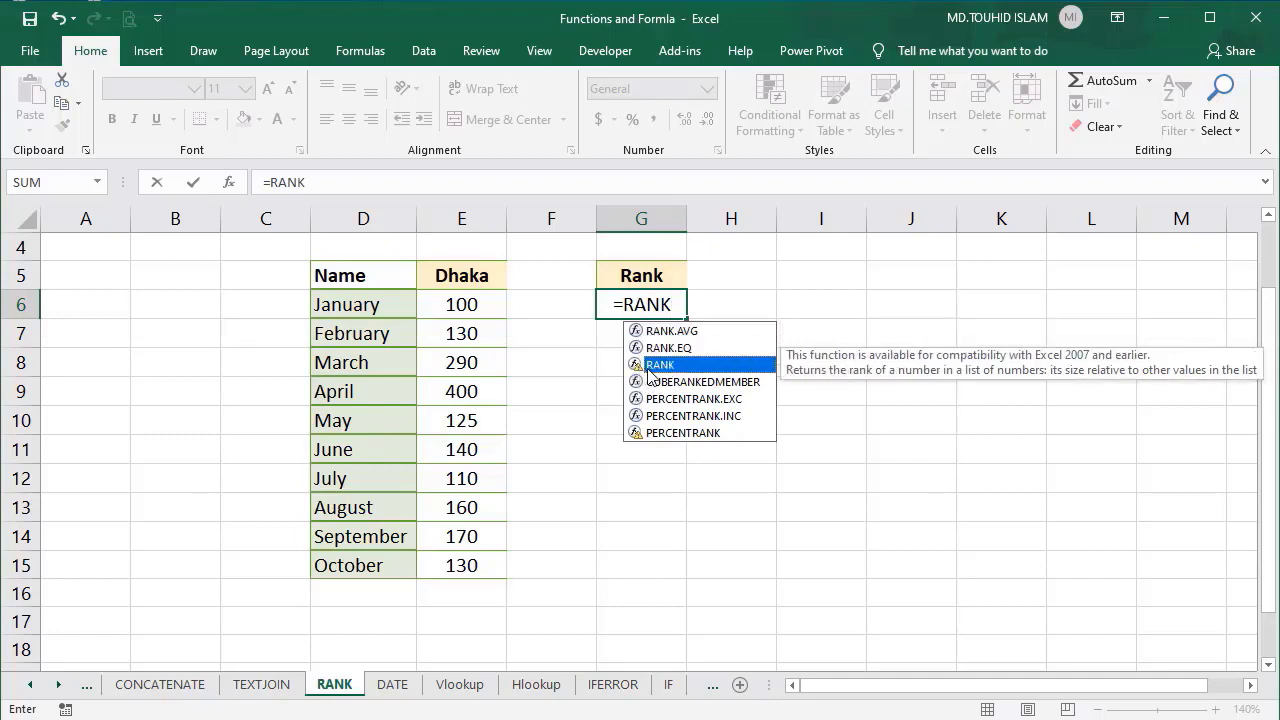
pyautogui.press('Tab')
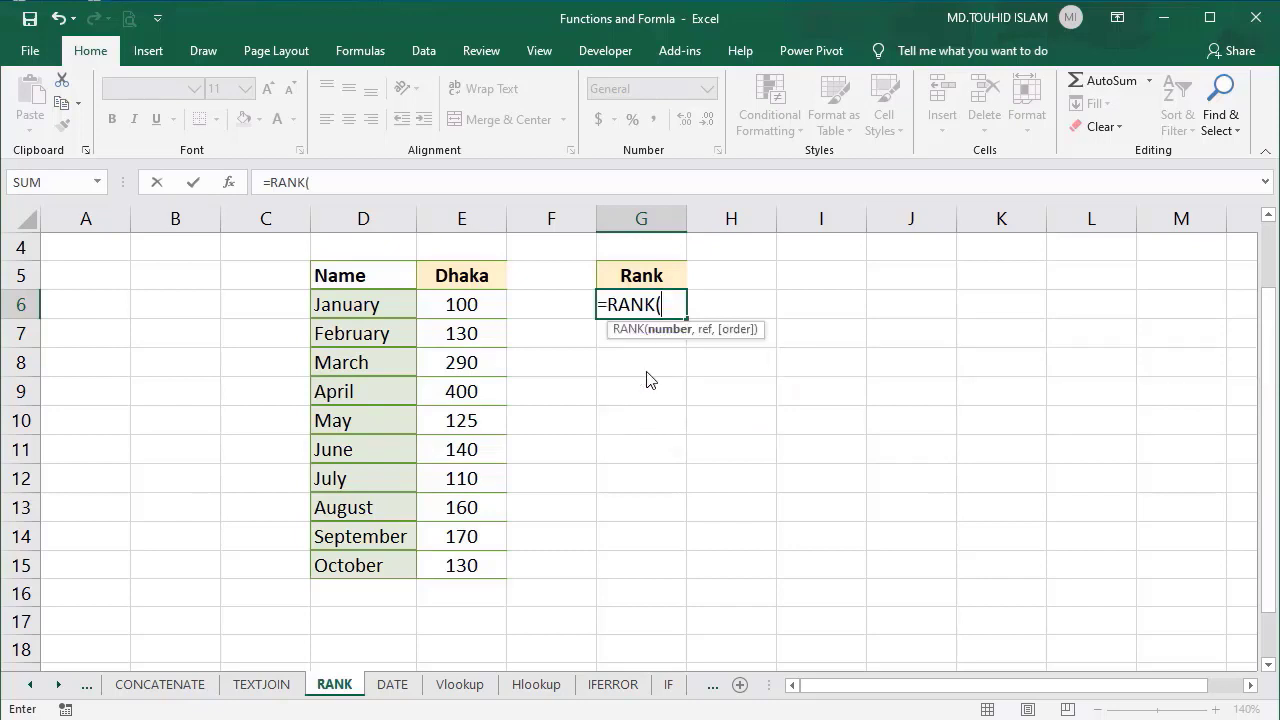
pyautogui.click(469, 306)
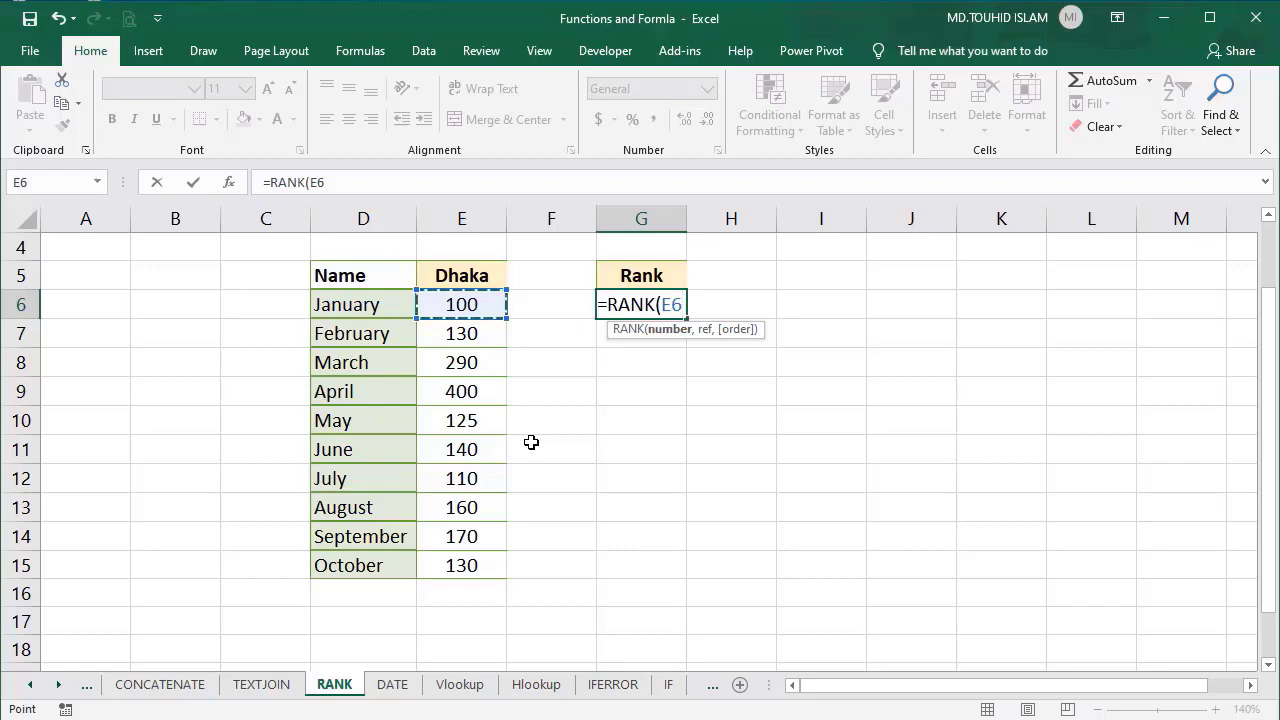
pyautogui.write(',')
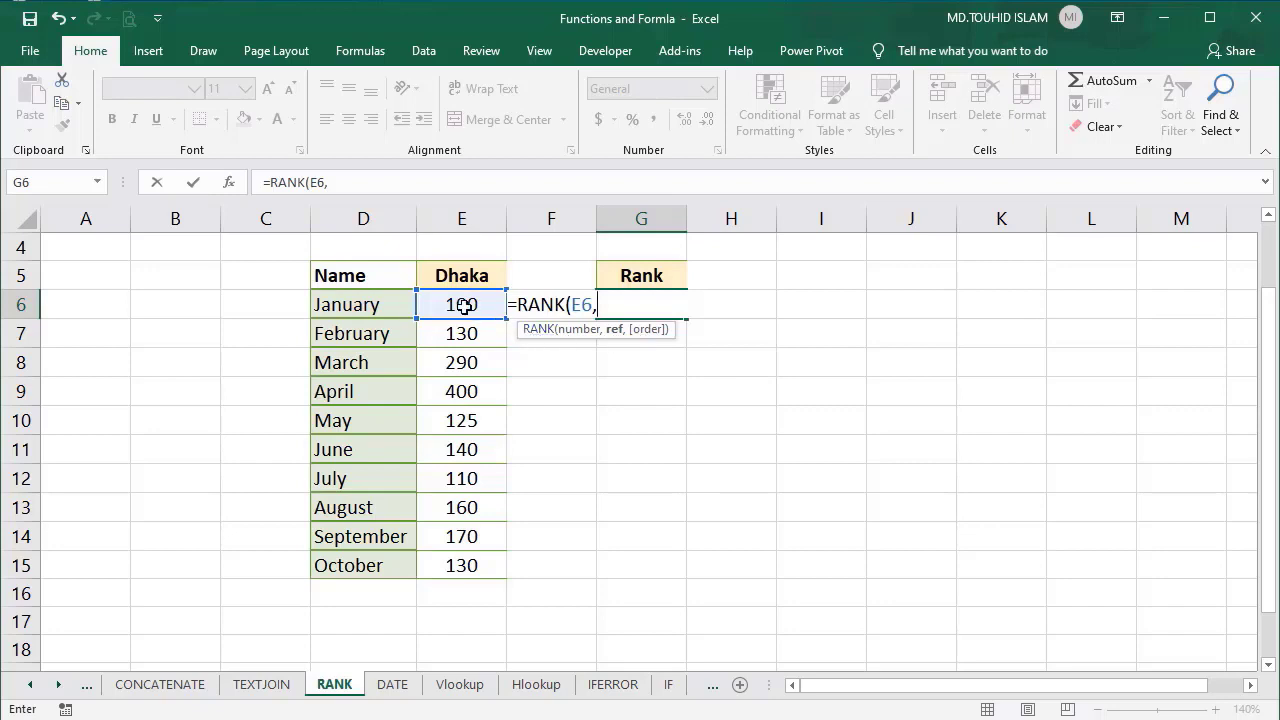
pyautogui.moveTo(477, 307); pyautogui.dragTo(466, 556)
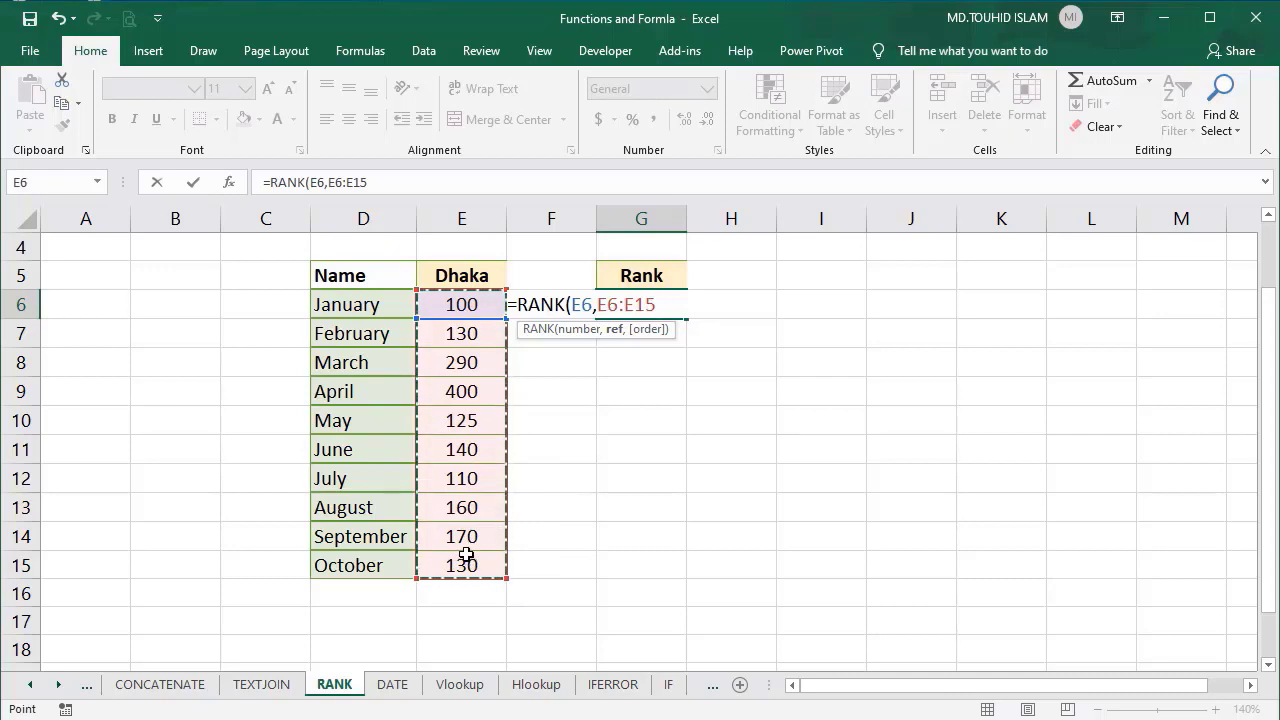
pyautogui.press('F4')
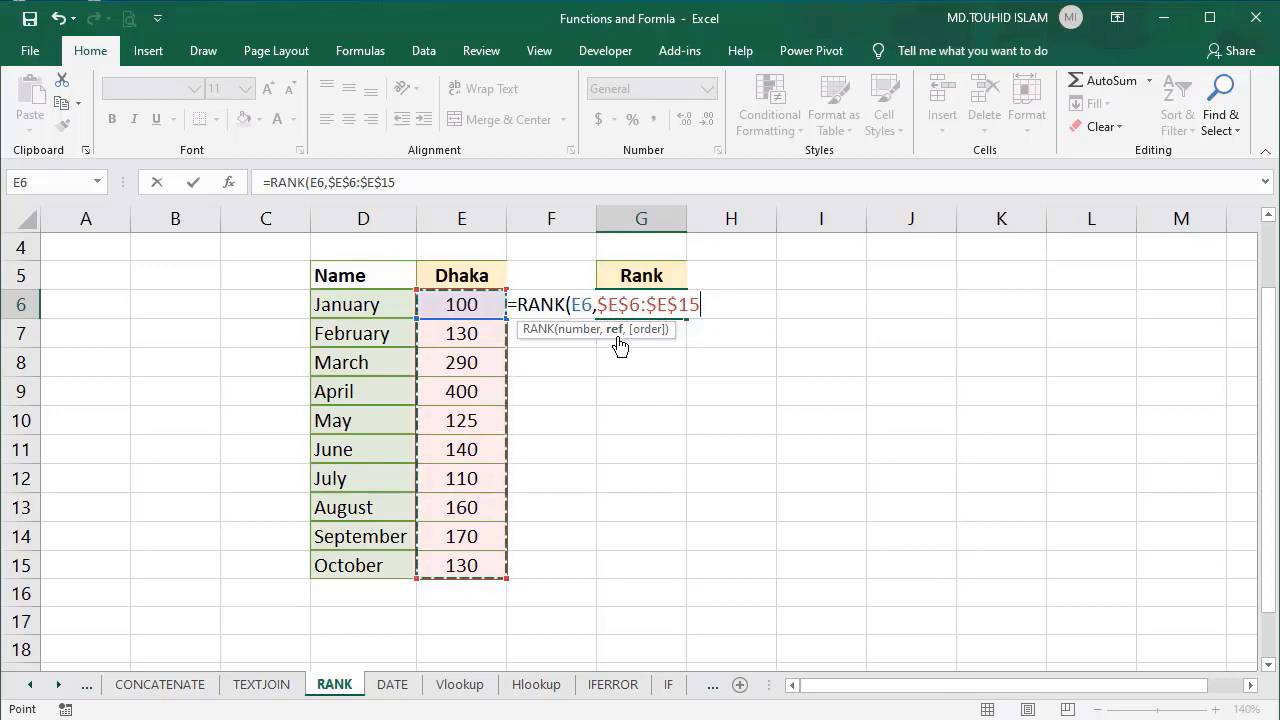
pyautogui.write(')')
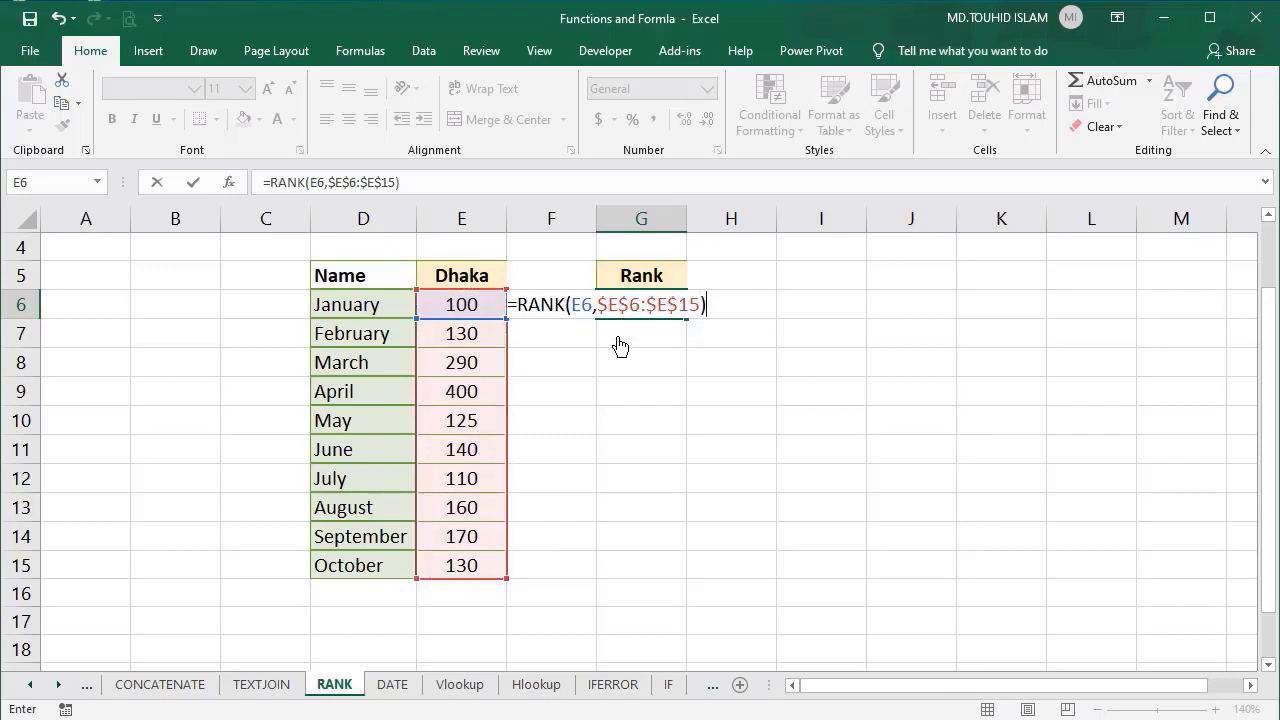
pyautogui.press('Return')
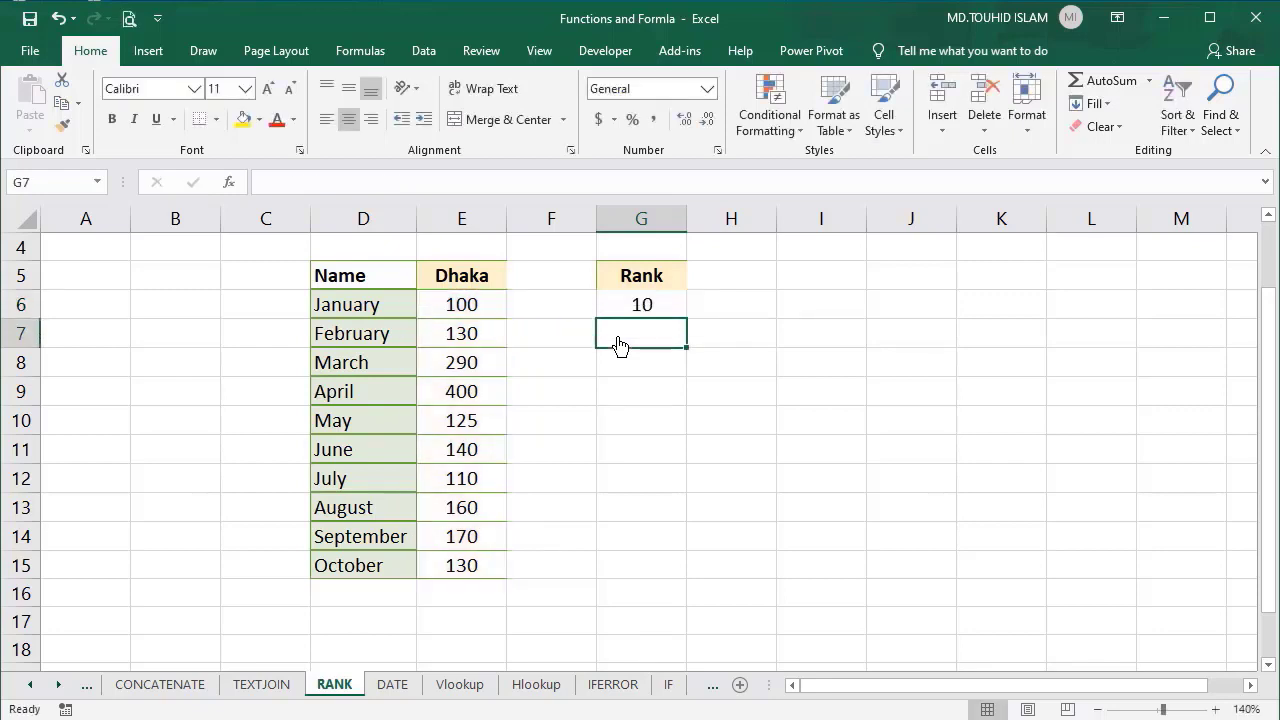
# Fill the RANK formula from G6 down to G15 and compare April's Dhaka value with its rank.
pyautogui.press('Up')
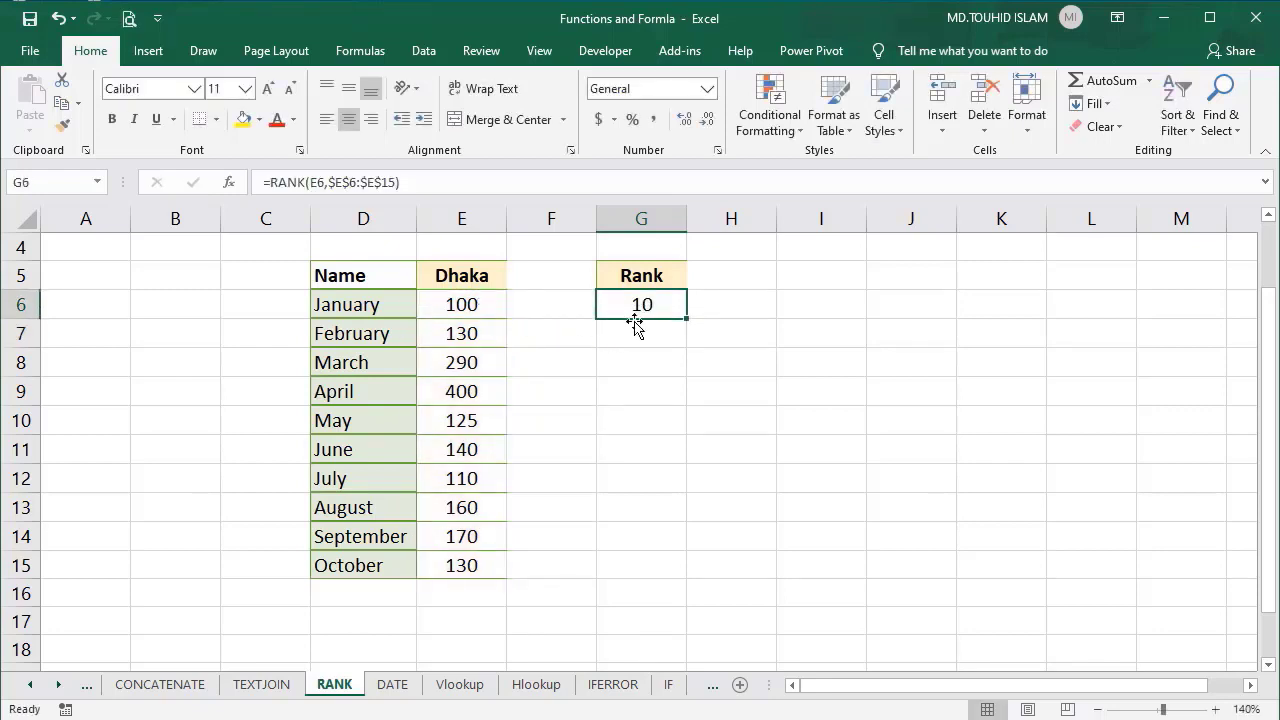
pyautogui.moveTo(687, 317); pyautogui.dragTo(688, 578)
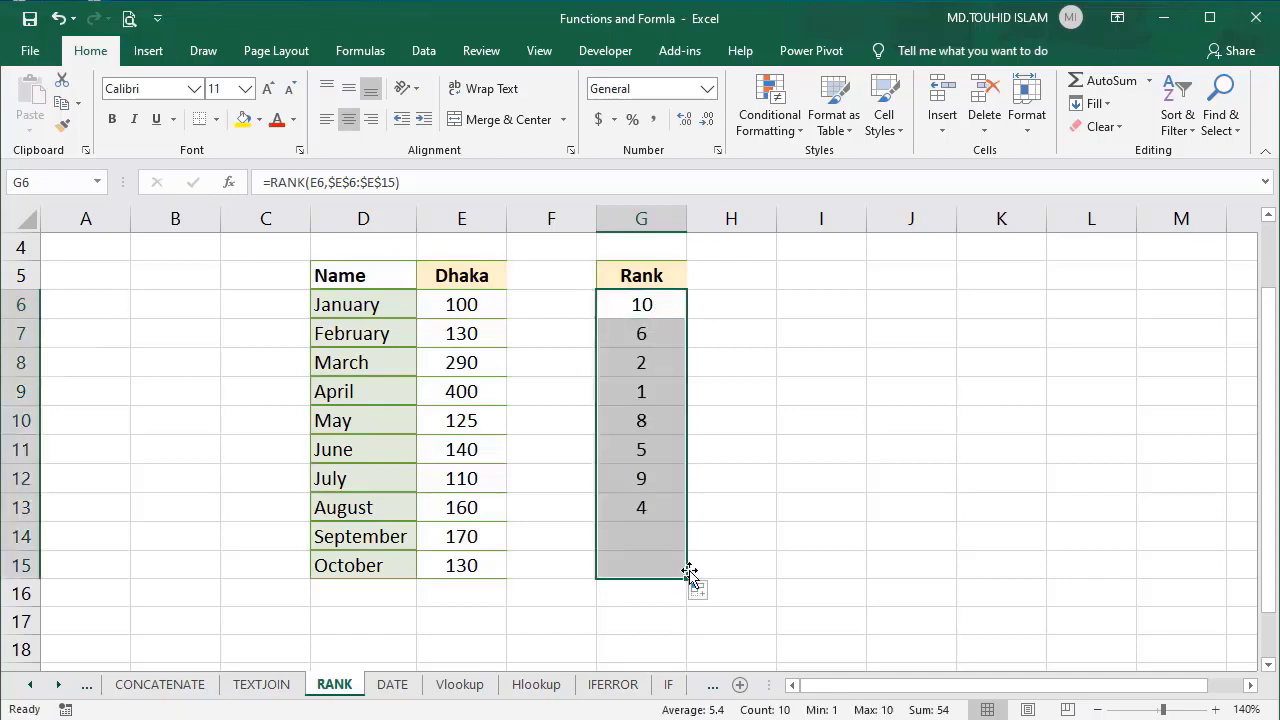
pyautogui.click(491, 390)
pyautogui.click(625, 392)
# Set April's Dhaka value in E9 to 50 and check its recalculated rank in G9.
pyautogui.click(472, 398)
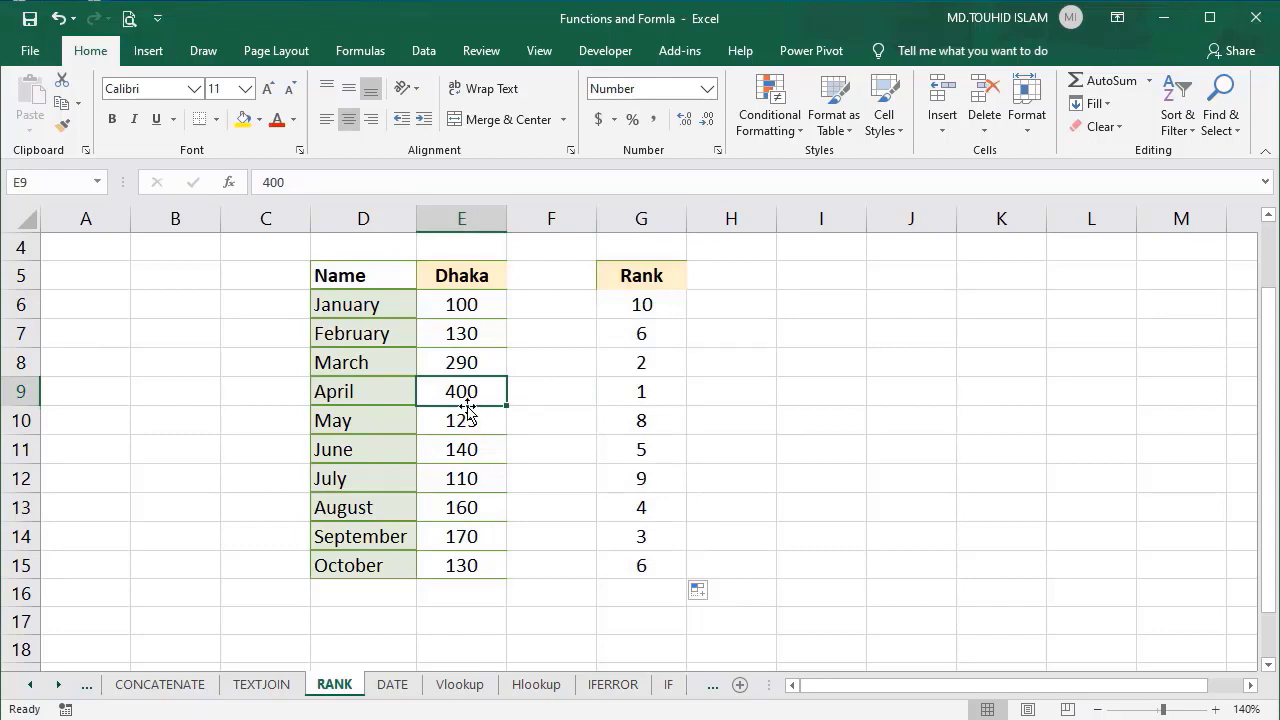
pyautogui.write('50')
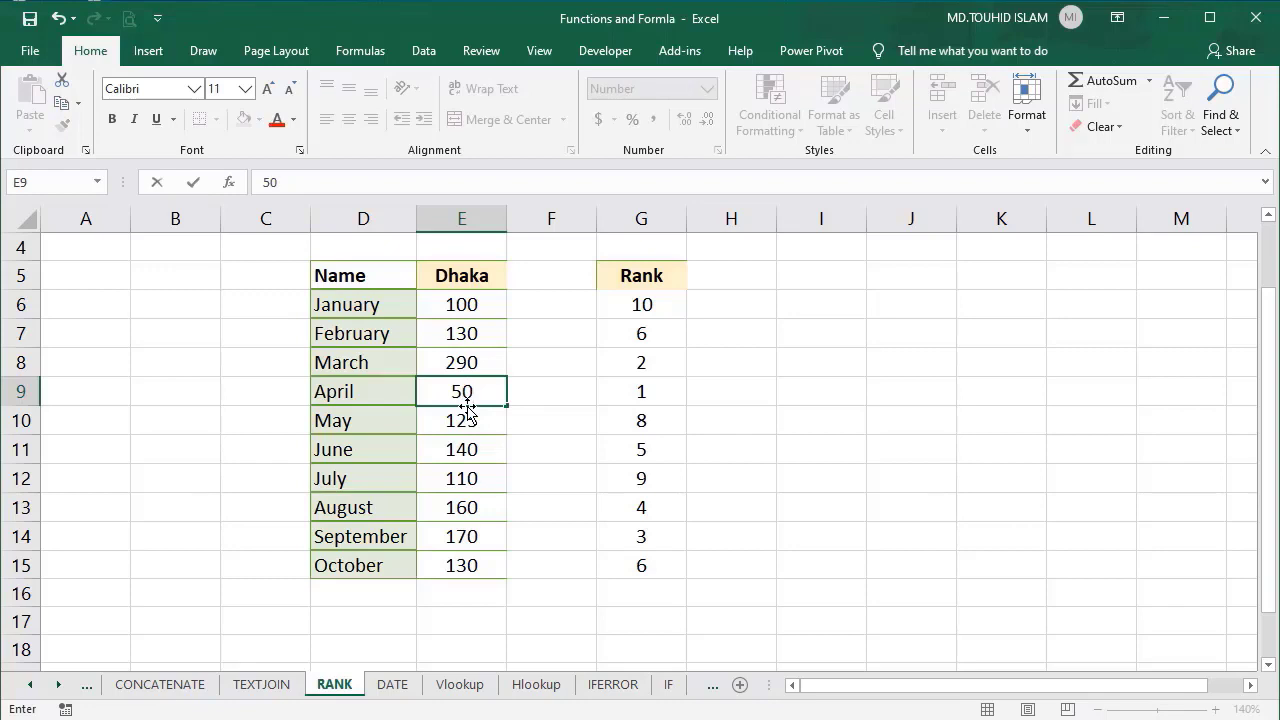
pyautogui.press('Return')
pyautogui.click(495, 394)
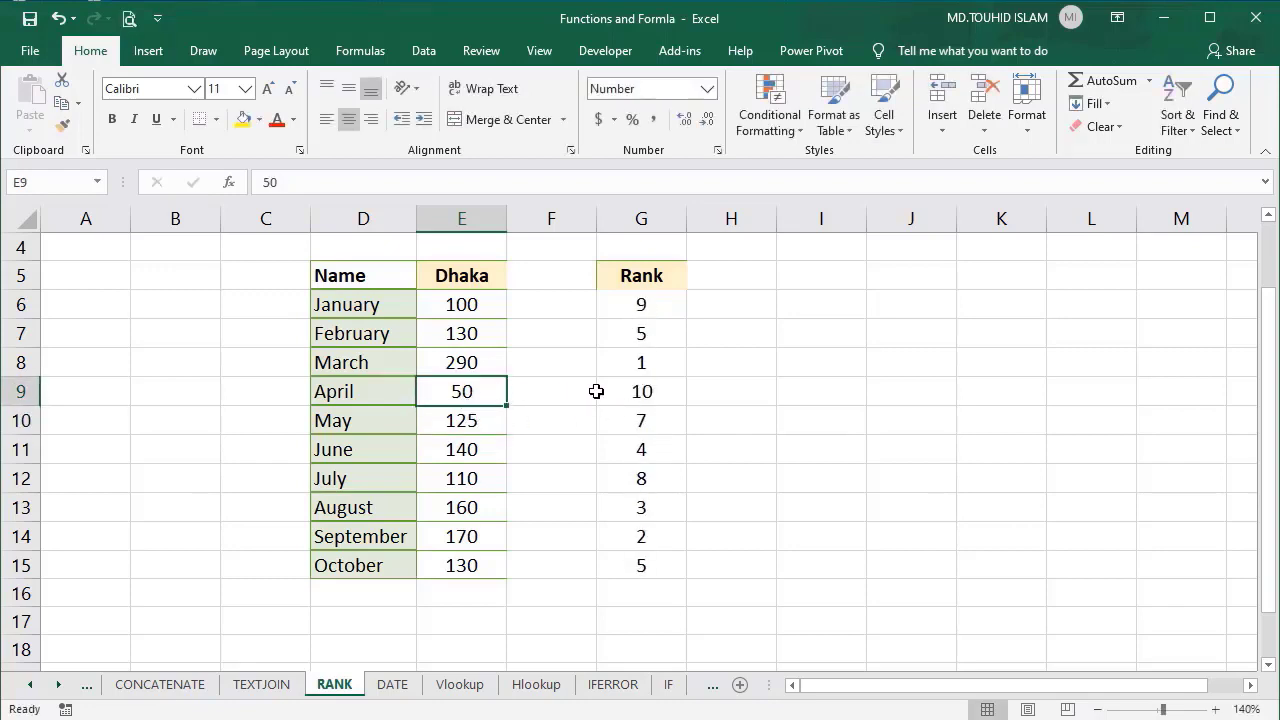
pyautogui.click(626, 395)
# Set September's Dhaka value in E14 to 800 and check its recalculated rank in G14.
pyautogui.click(472, 366)
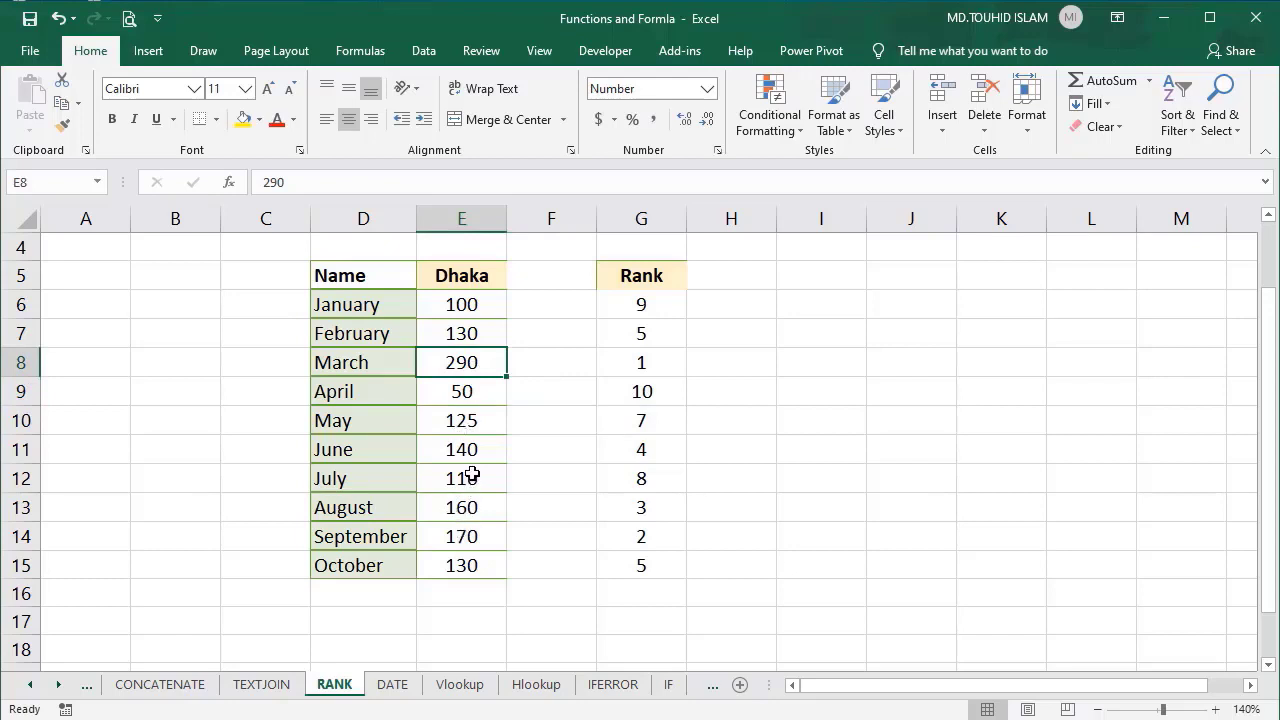
pyautogui.click(463, 537)
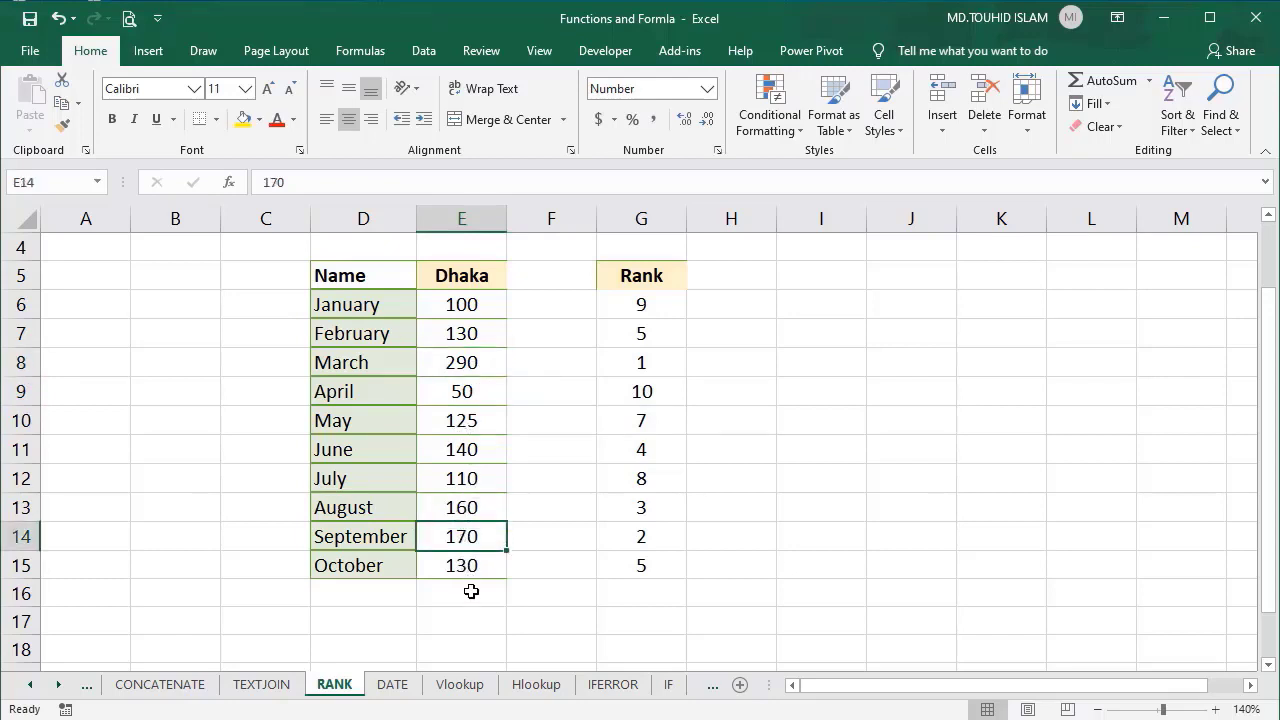
pyautogui.write('800')
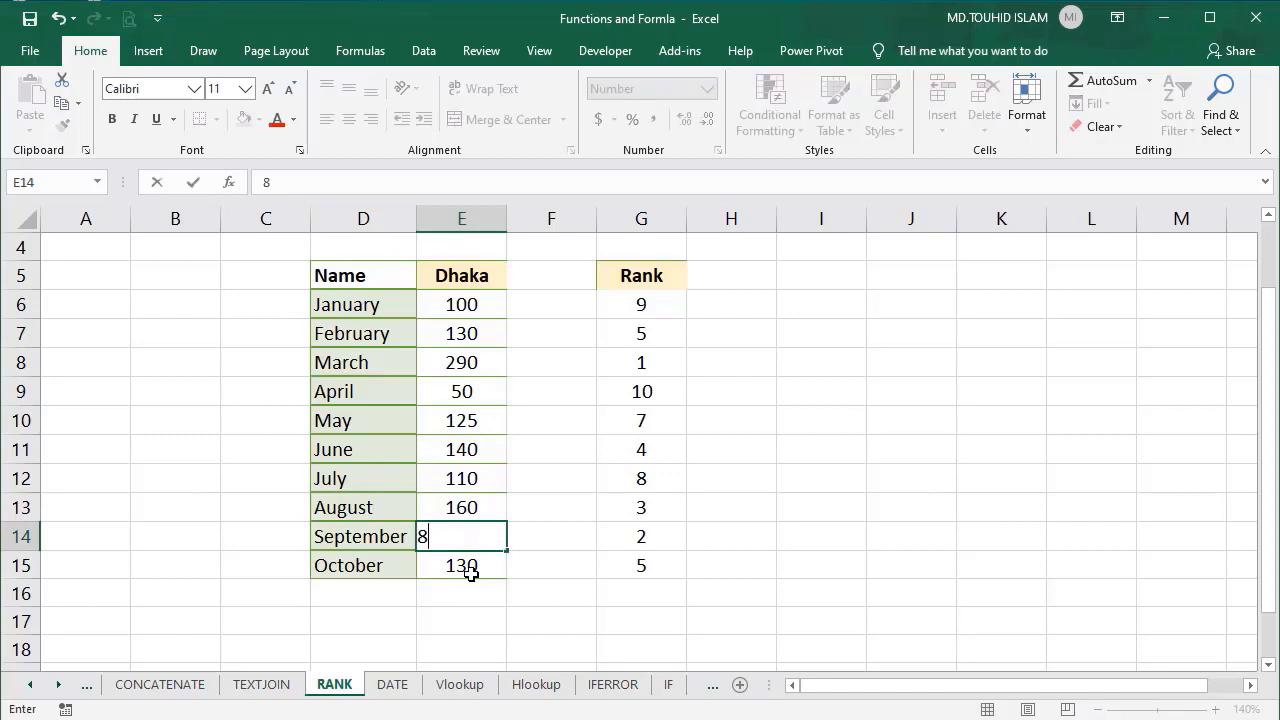
pyautogui.press('Return')
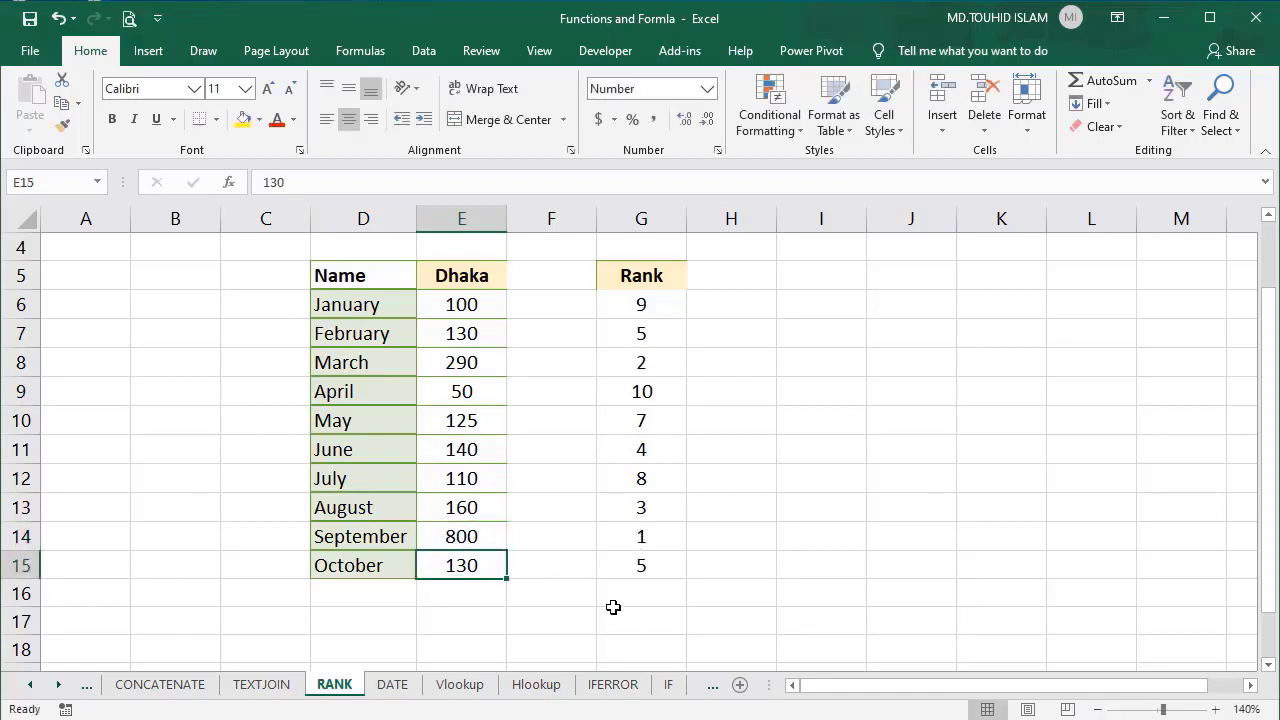
pyautogui.click(460, 536)
pyautogui.click(628, 536)
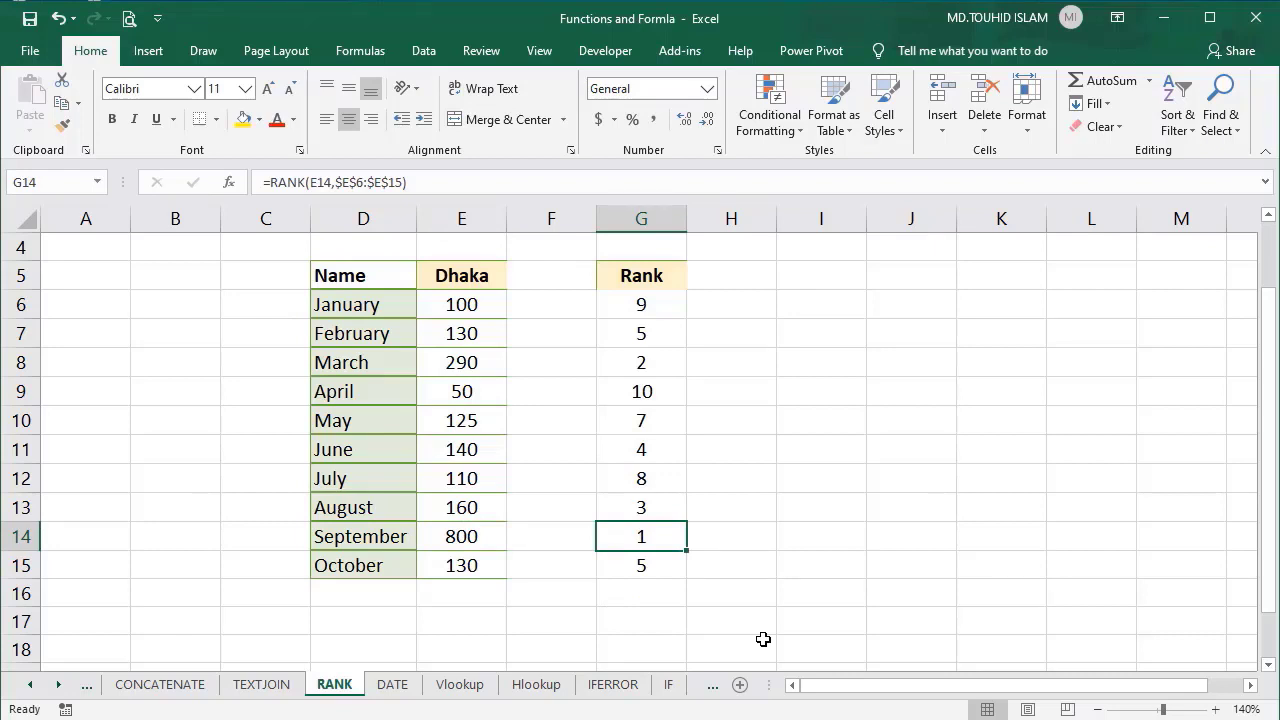
# Sort the Dhaka values in E6:E15 from largest to smallest, continuing with the current selection only.
pyautogui.moveTo(477, 307); pyautogui.dragTo(473, 565)
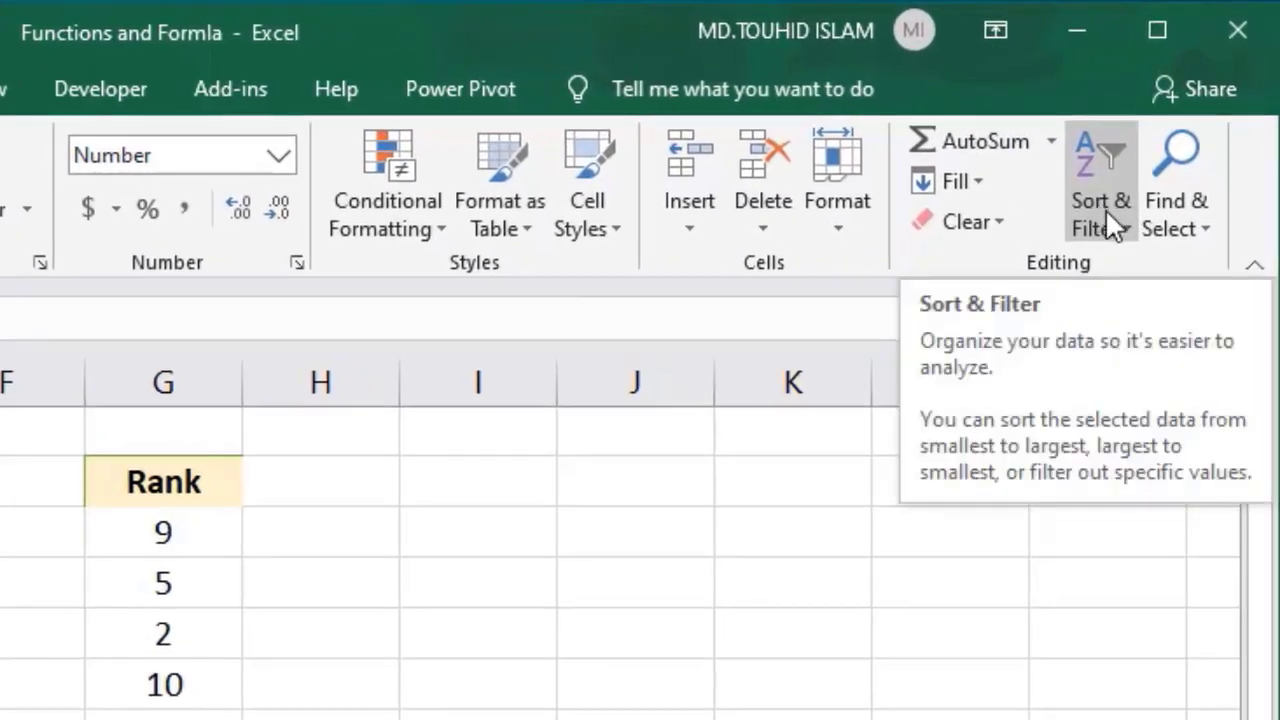
pyautogui.click(1126, 236)
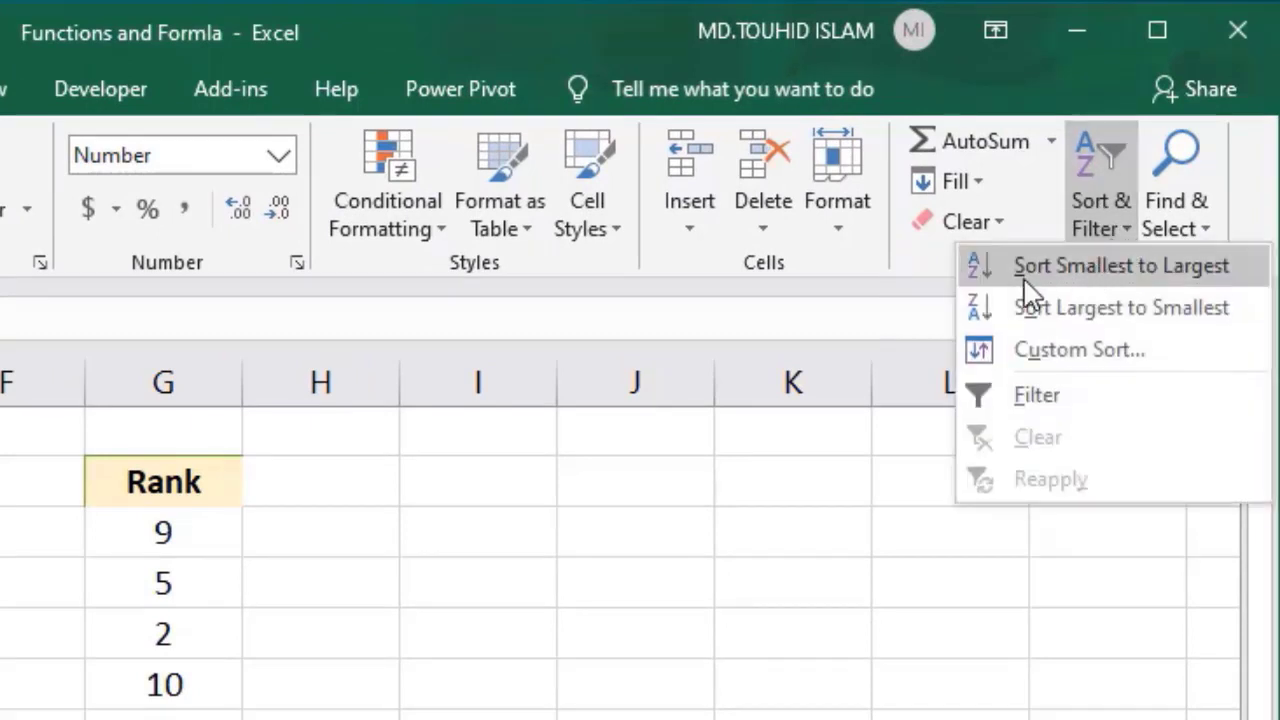
pyautogui.click(1152, 310)
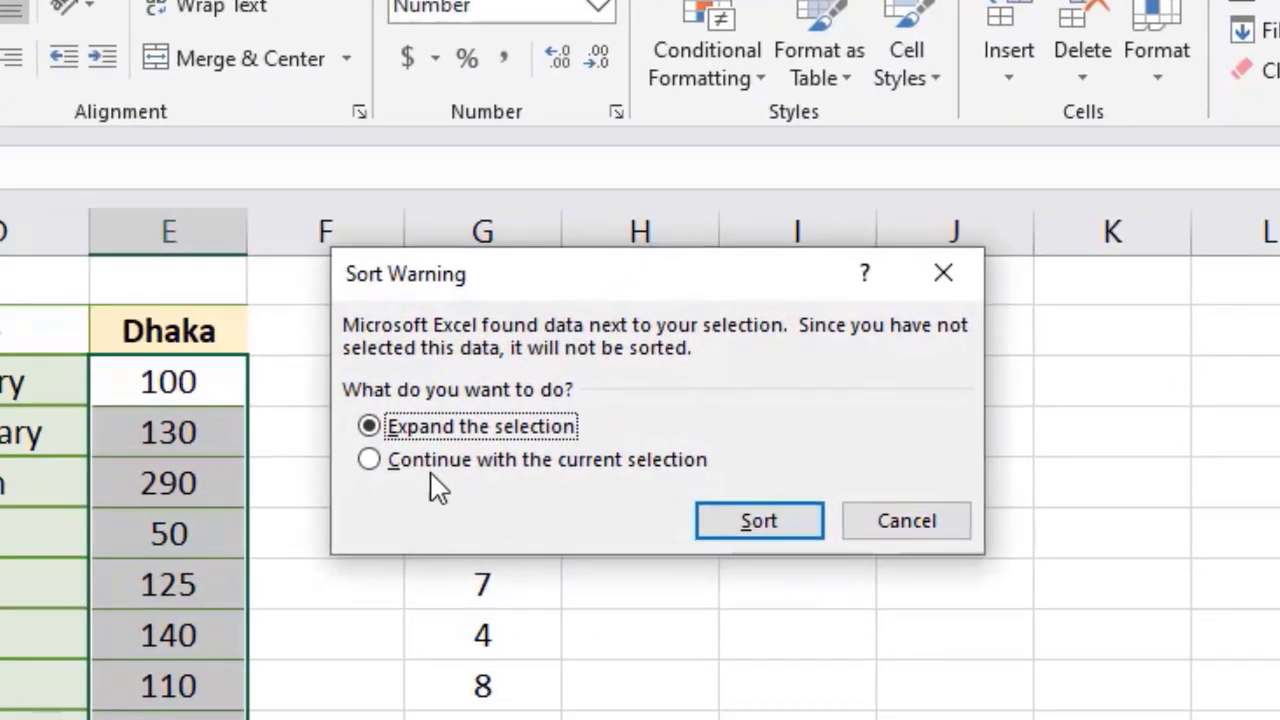
pyautogui.click(425, 462)
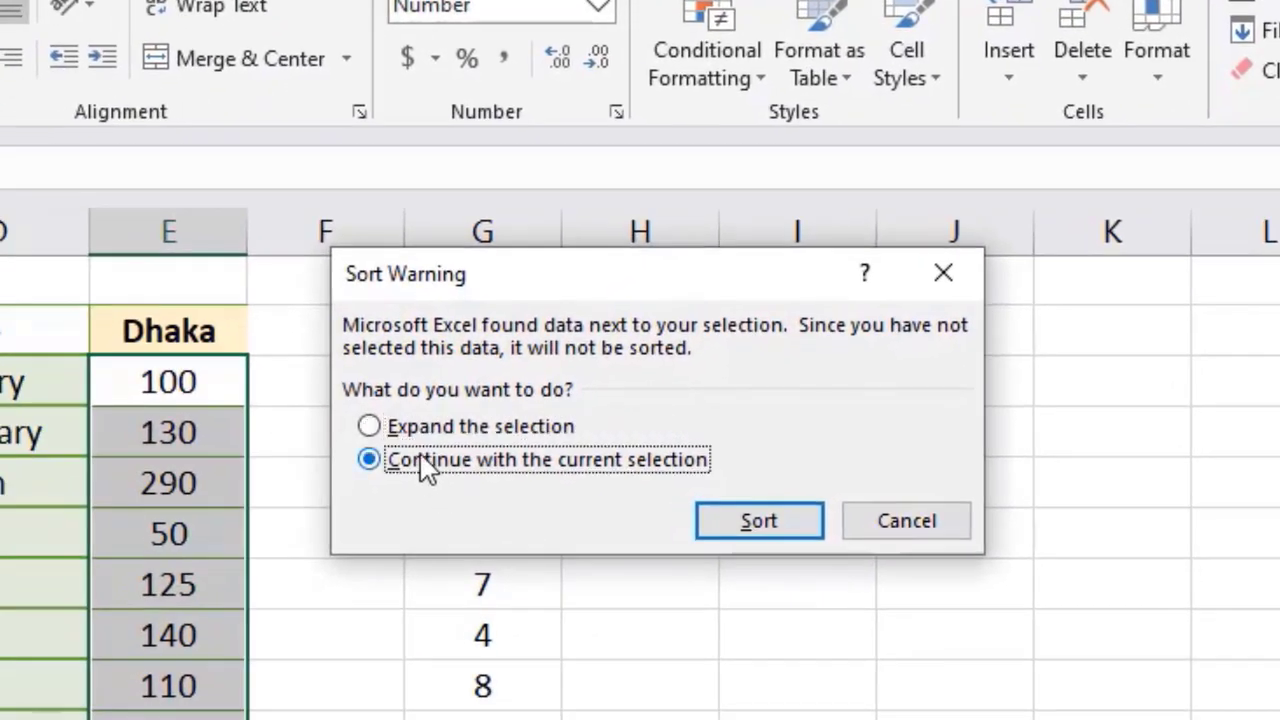
pyautogui.click(759, 529)
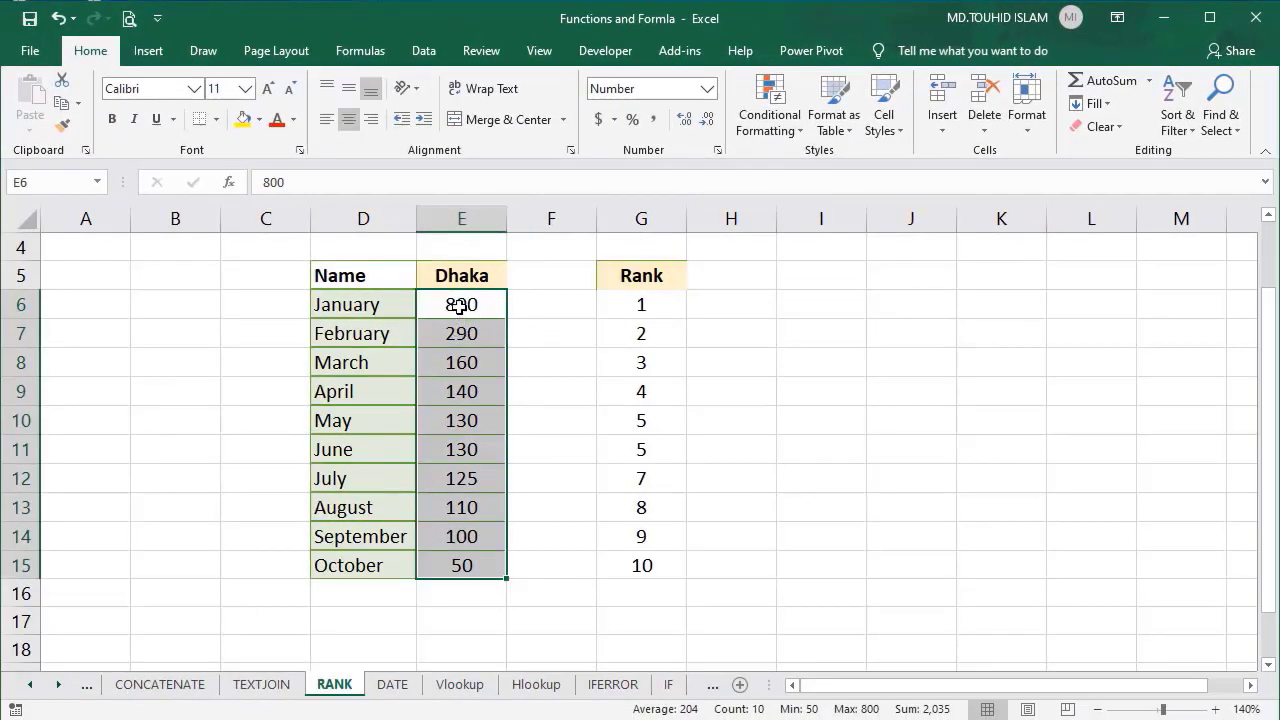
# Examine the highest and lowest sorted Dhaka values and compare them with the recalculated ranks in G6:G15.
pyautogui.click(459, 306)
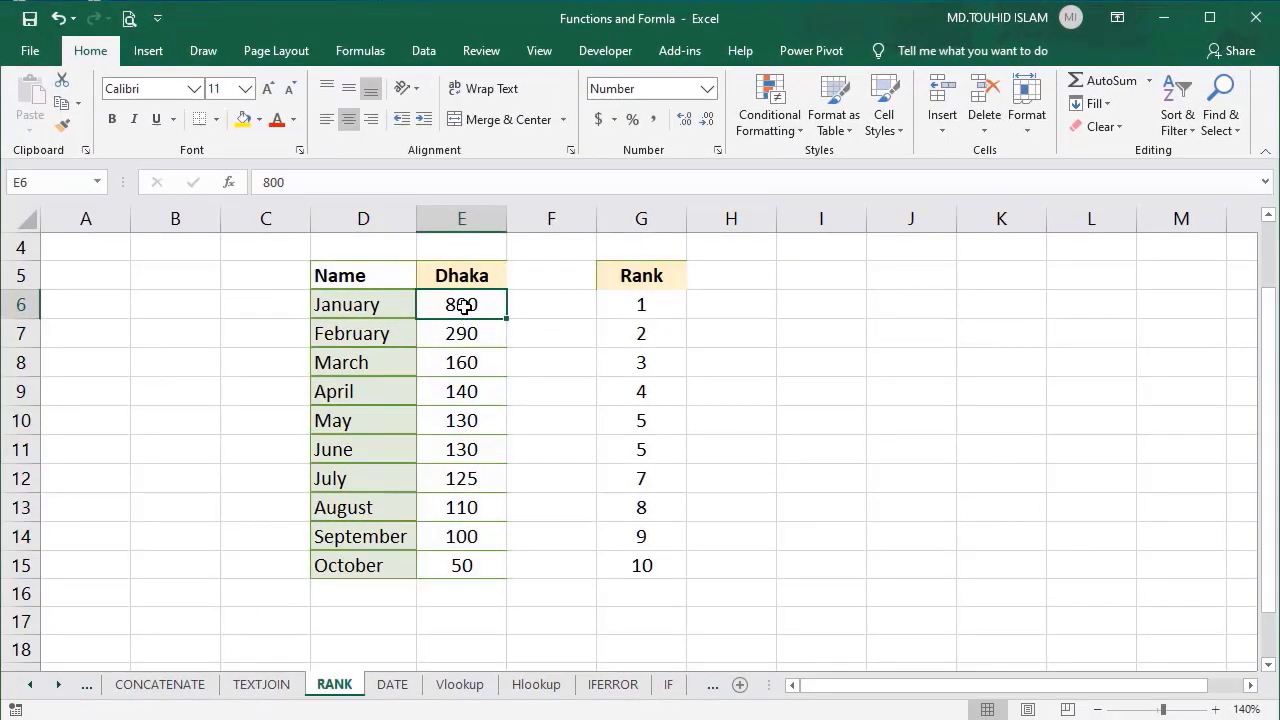
pyautogui.click(466, 566)
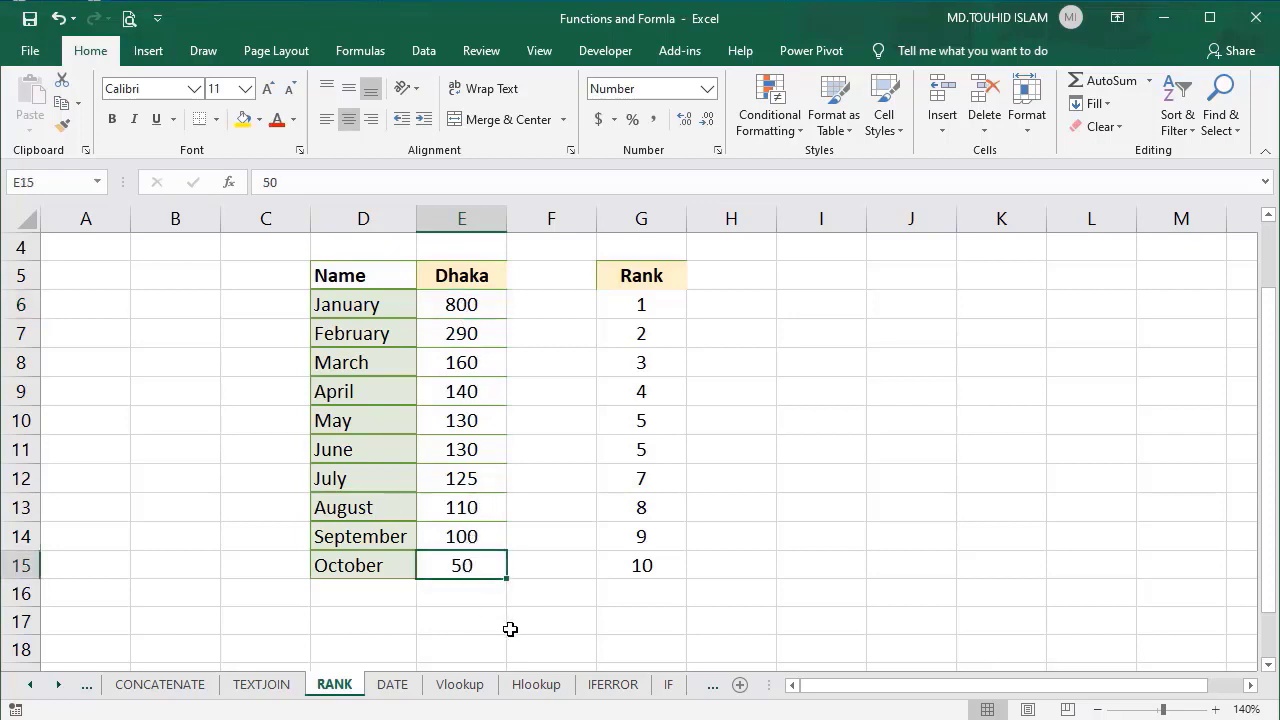
pyautogui.click(632, 308)
pyautogui.click(633, 336)
pyautogui.click(632, 358)
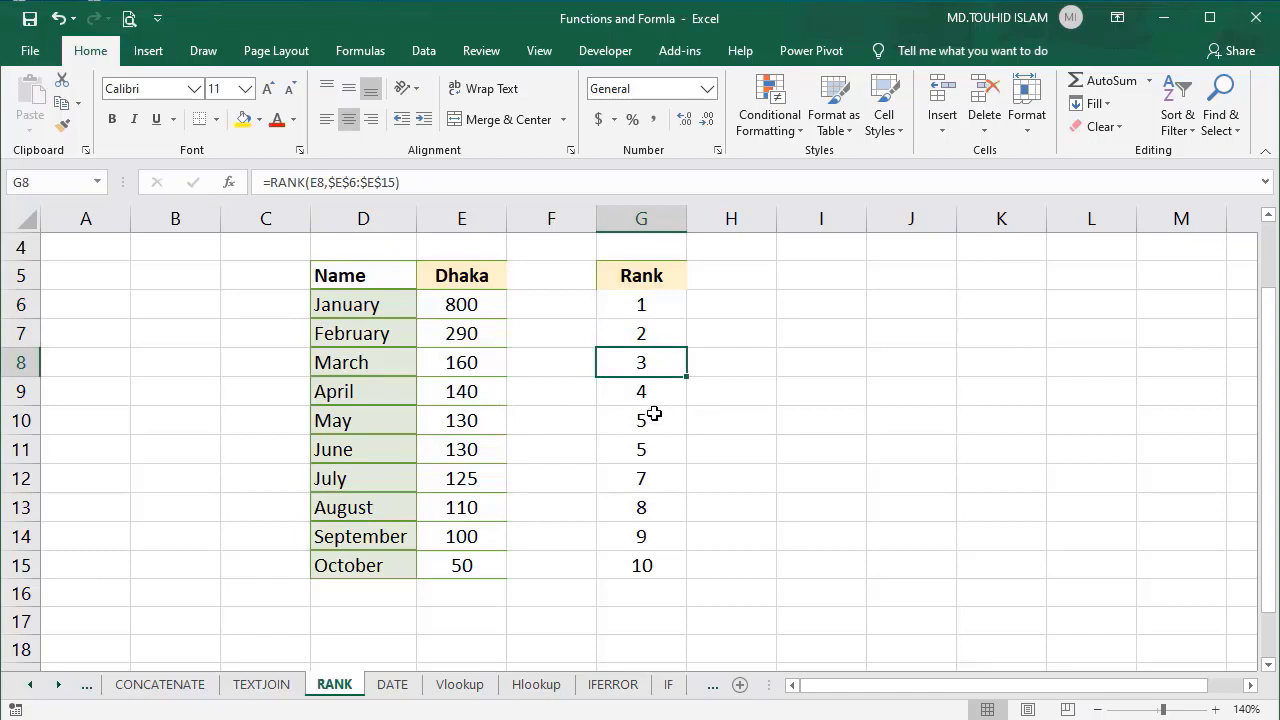
pyautogui.click(634, 484)
pyautogui.click(634, 508)
pyautogui.click(636, 540)
pyautogui.click(645, 568)
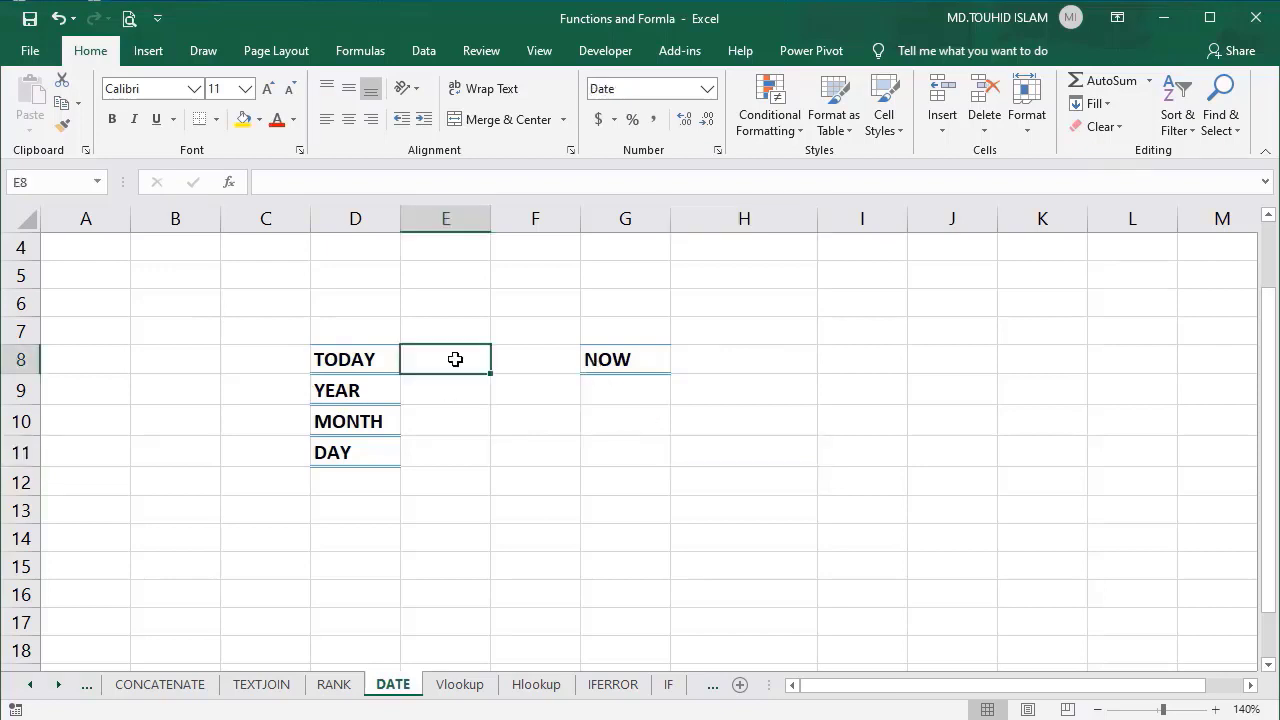
# Enter =TODAY() in E8 of the DATE sheet to return the current date.
pyautogui.write('=')
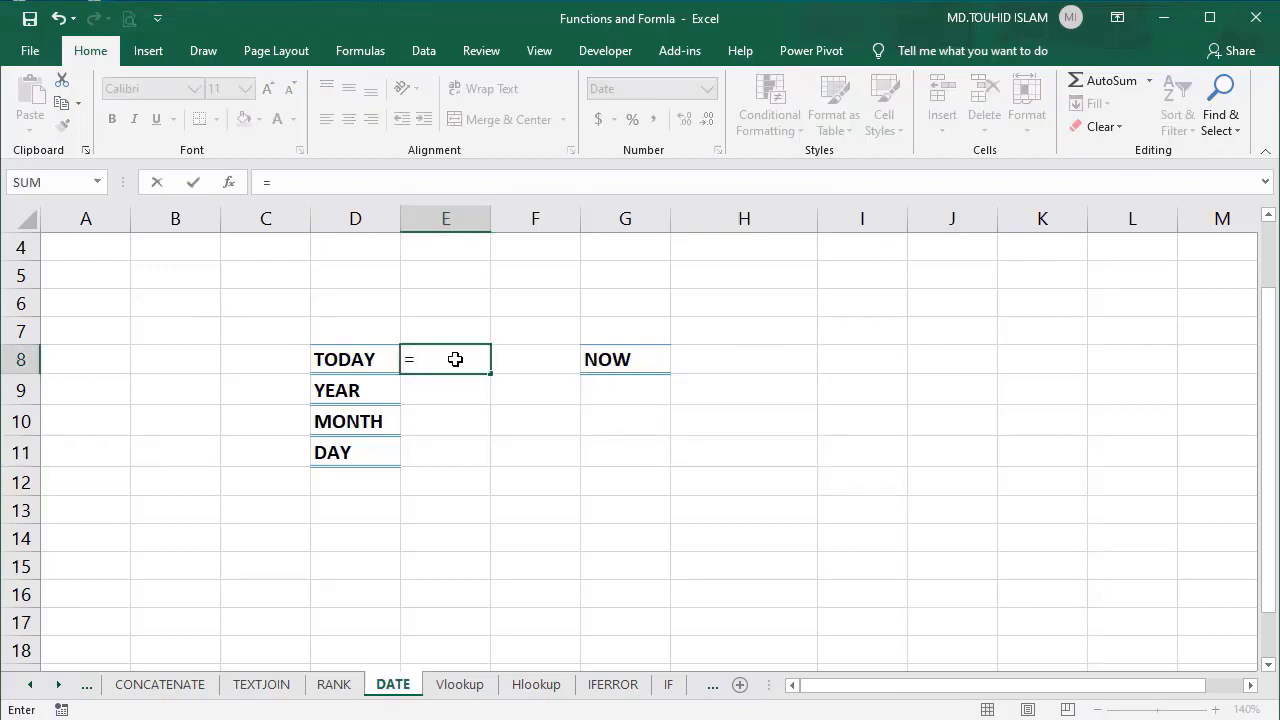
pyautogui.write('TODAY()')
pyautogui.click(365, 189)
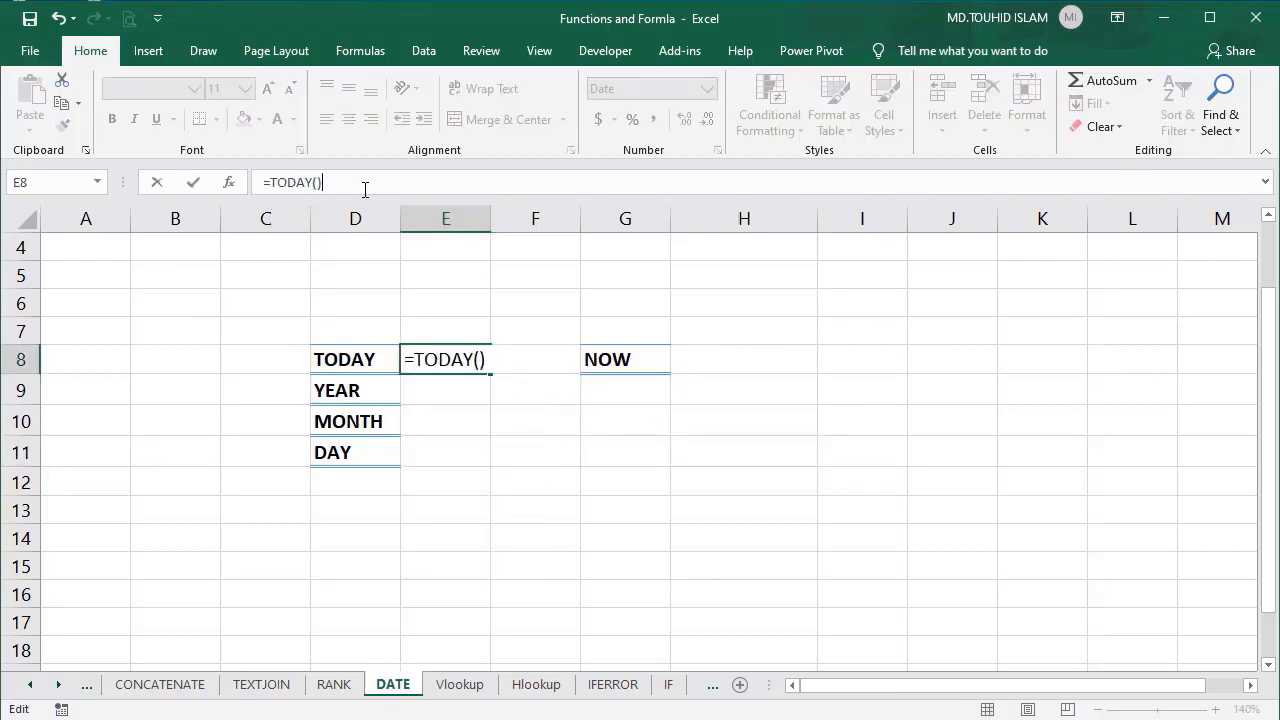
pyautogui.press('Return')
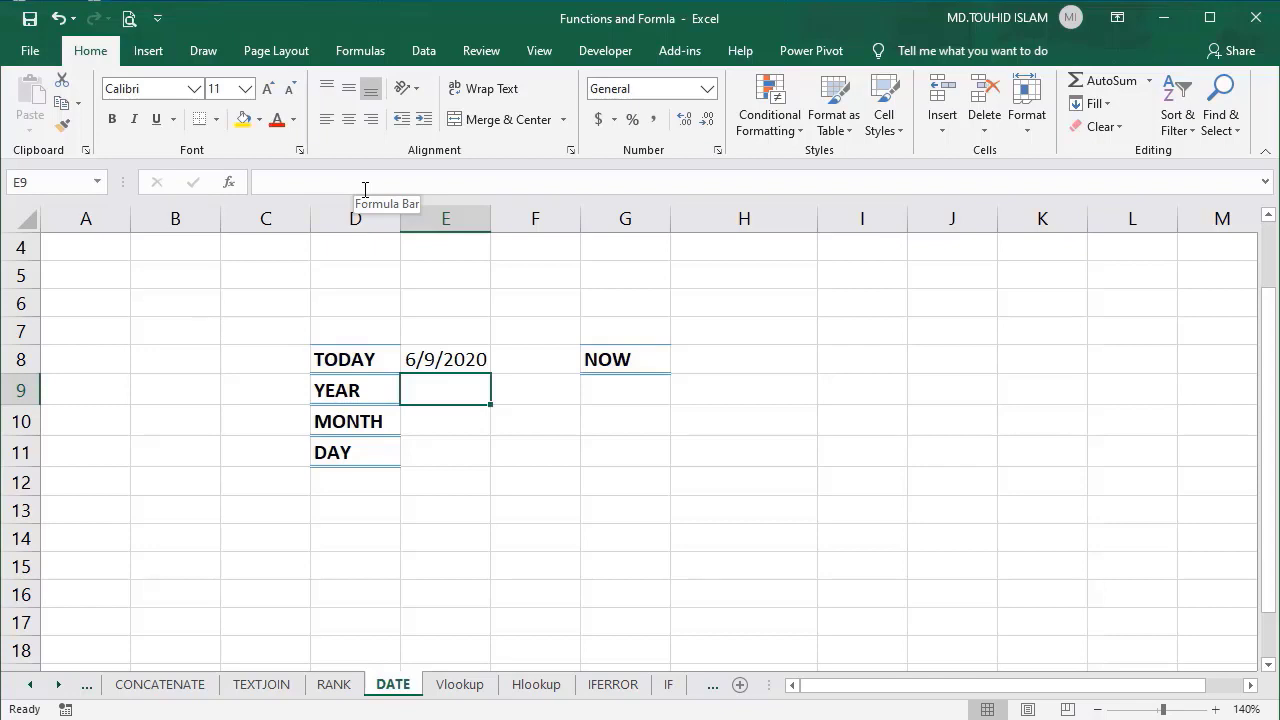
# Enter =YEAR(E8) in E9 to extract the year from the TODAY date.
pyautogui.write('=YEA')
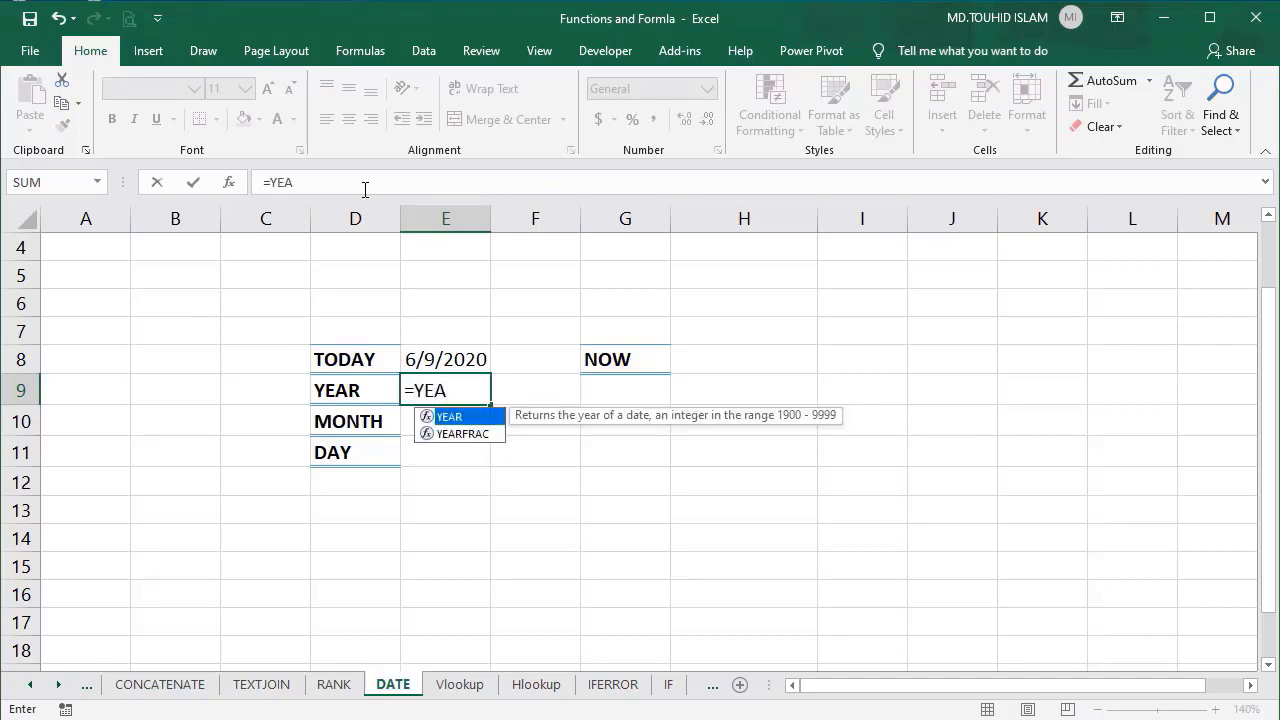
pyautogui.press('Tab')
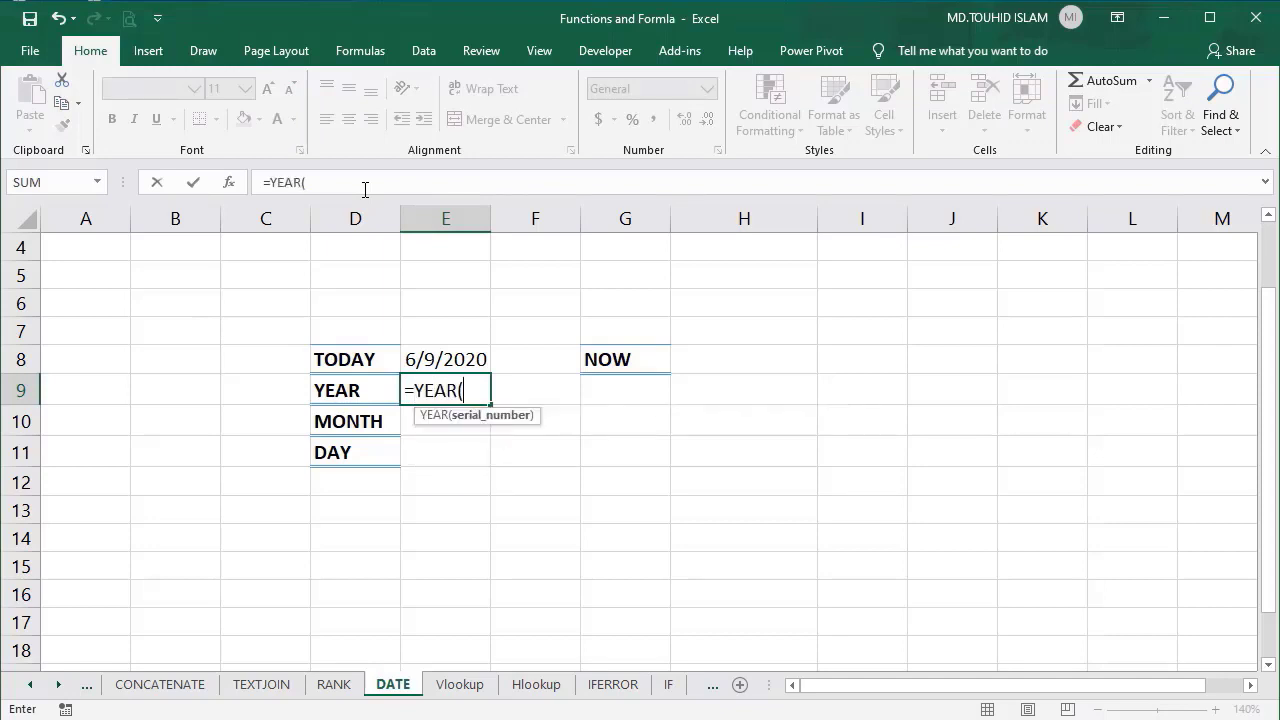
pyautogui.click(437, 358)
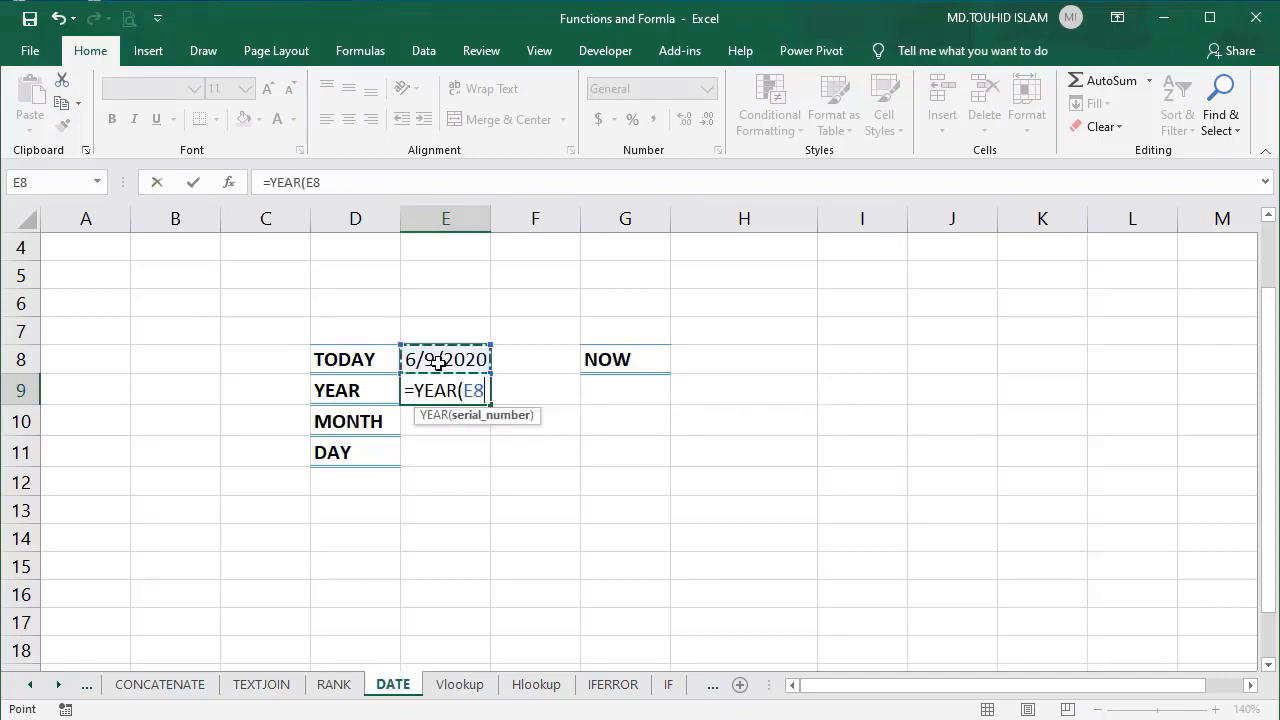
pyautogui.write(')')
pyautogui.press('Return')
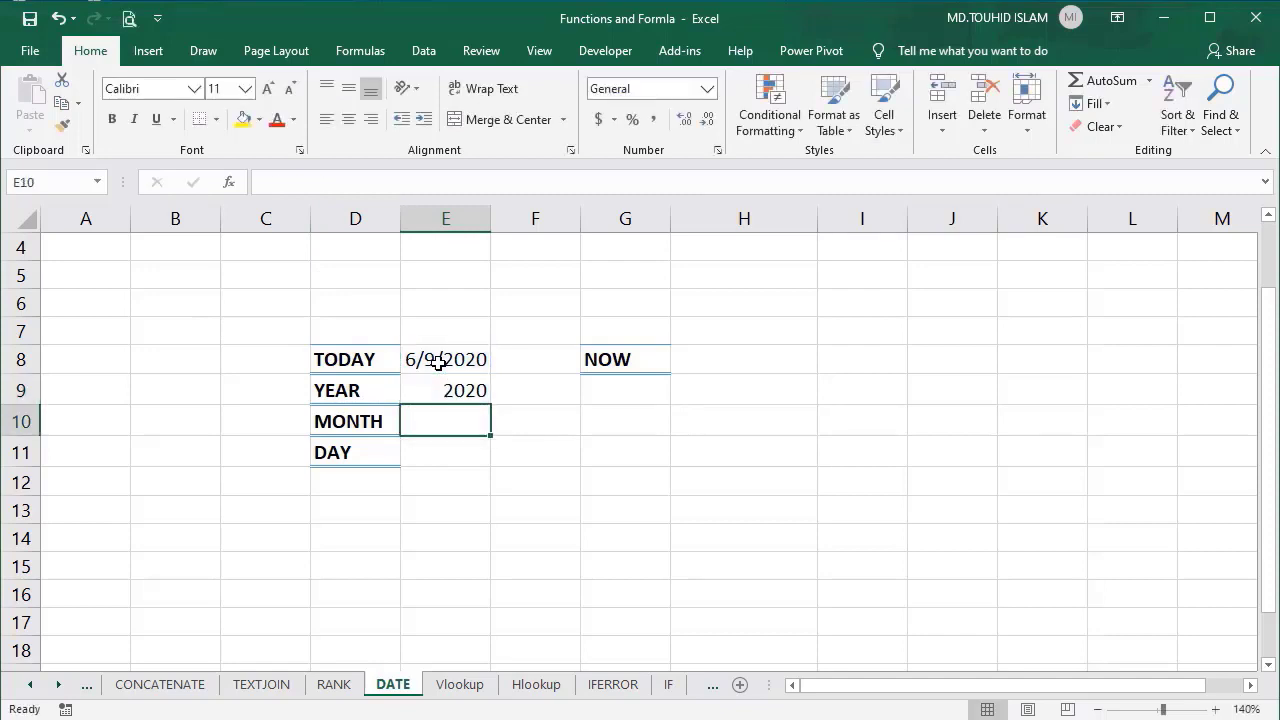
# Enter =MONTH(E8) in E10 to extract the month number from the TODAY date.
pyautogui.press('Up')
pyautogui.click(454, 415)
pyautogui.write('=MON')
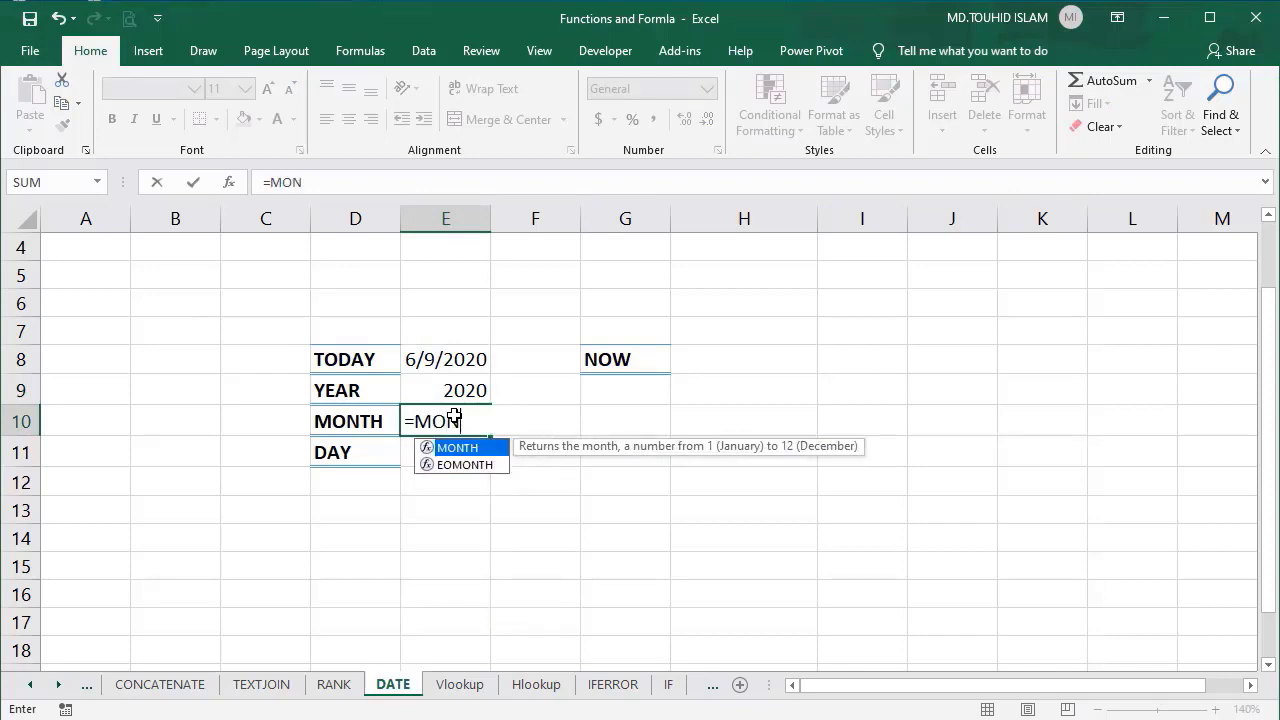
pyautogui.press('Tab')
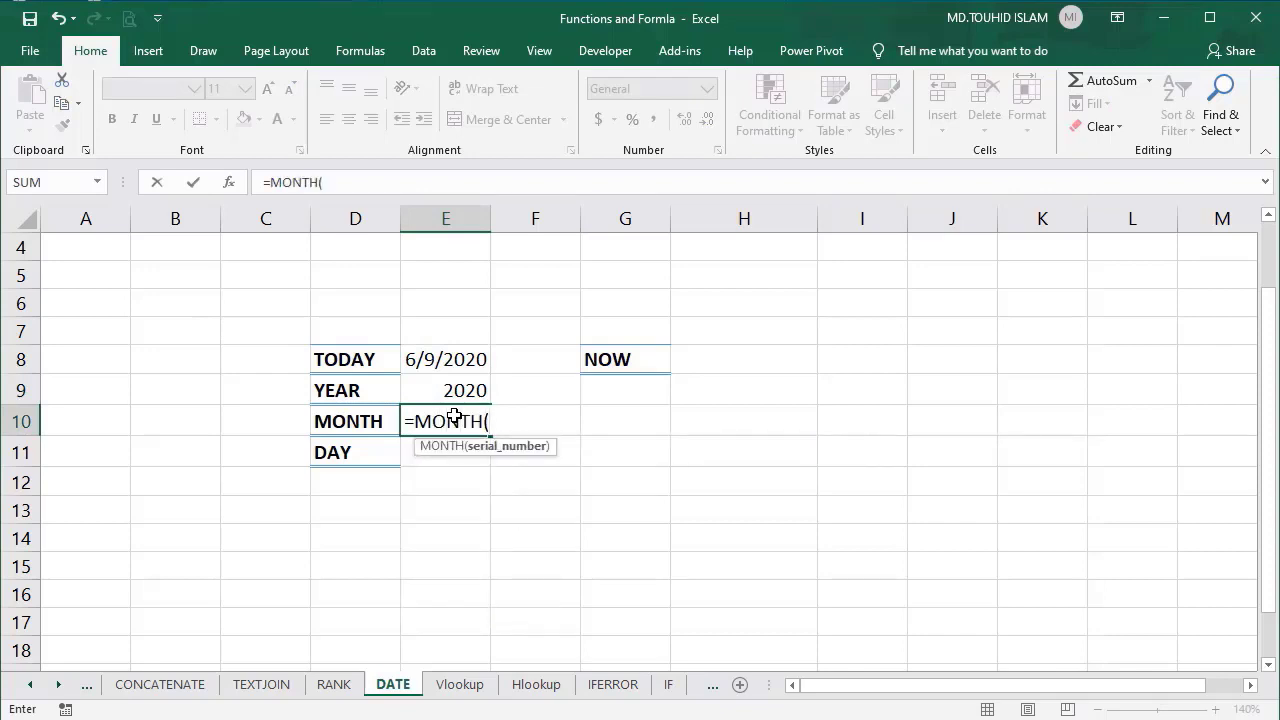
pyautogui.click(438, 362)
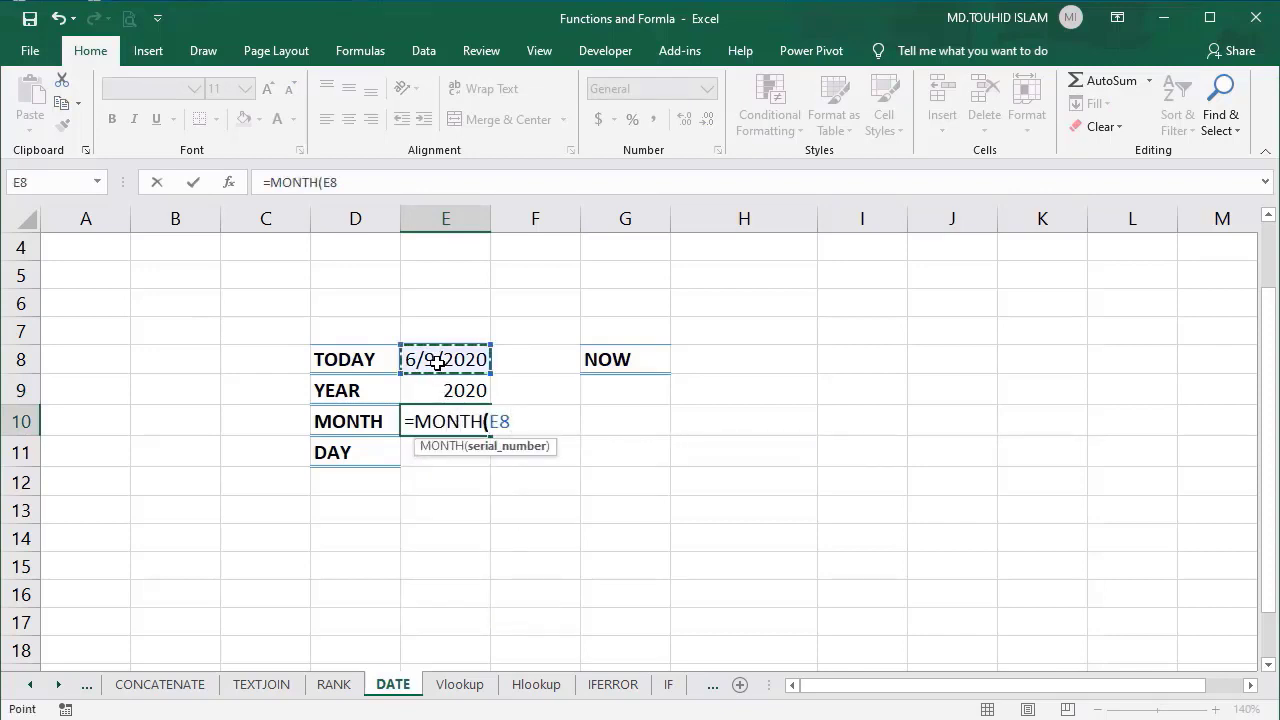
pyautogui.write(')')
pyautogui.press('Return')
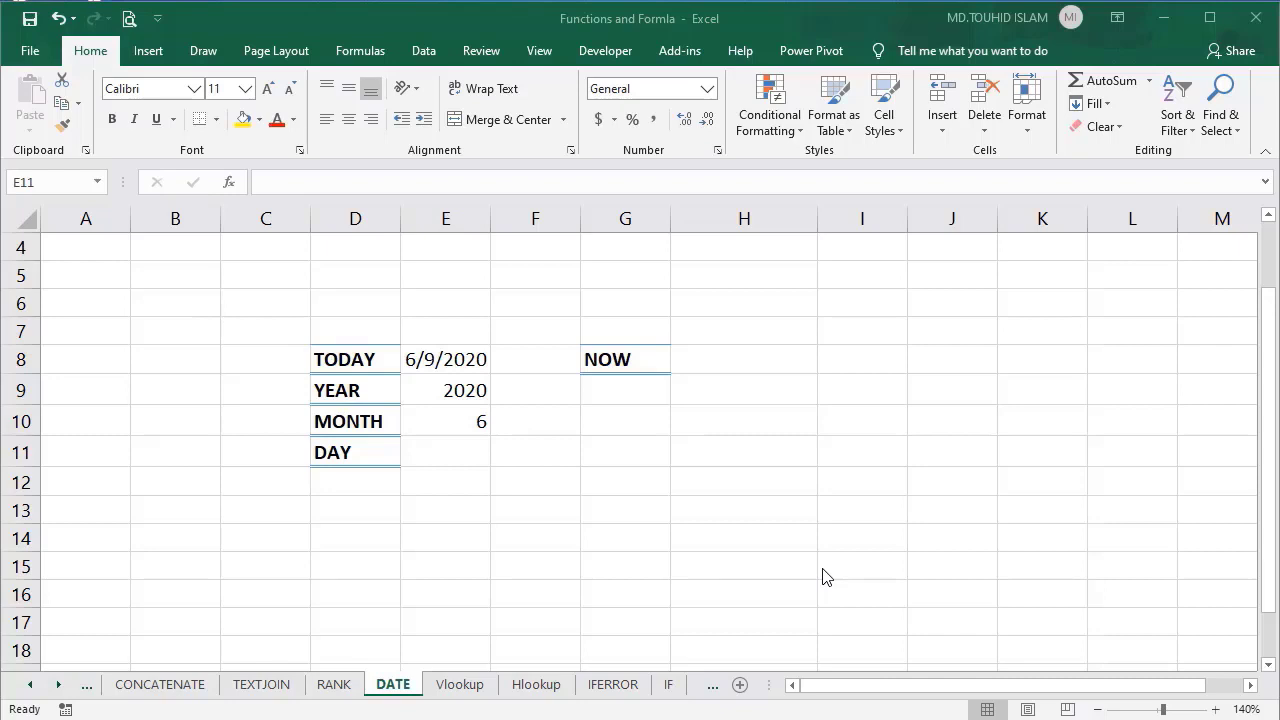
# Enter =DAY(E8) in E11 to extract the day and compare the result with the date in E8.
pyautogui.click(437, 442)
pyautogui.write('=DA')
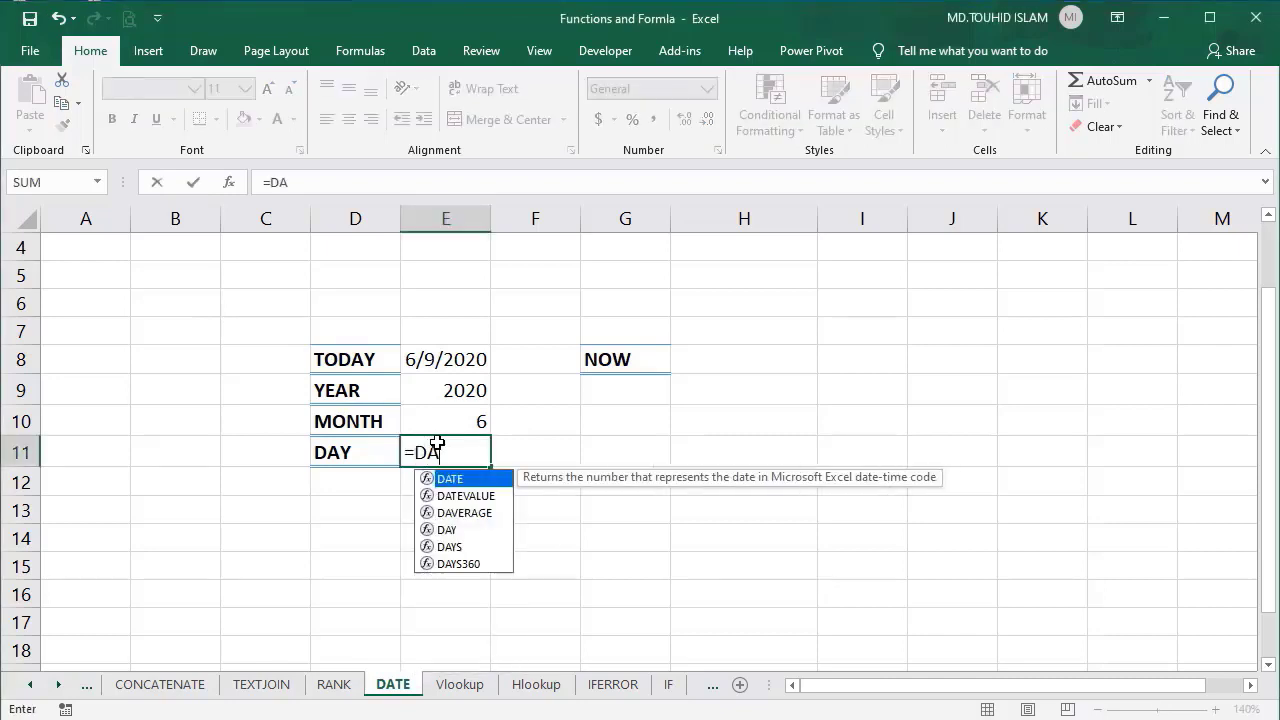
pyautogui.write('Y(')
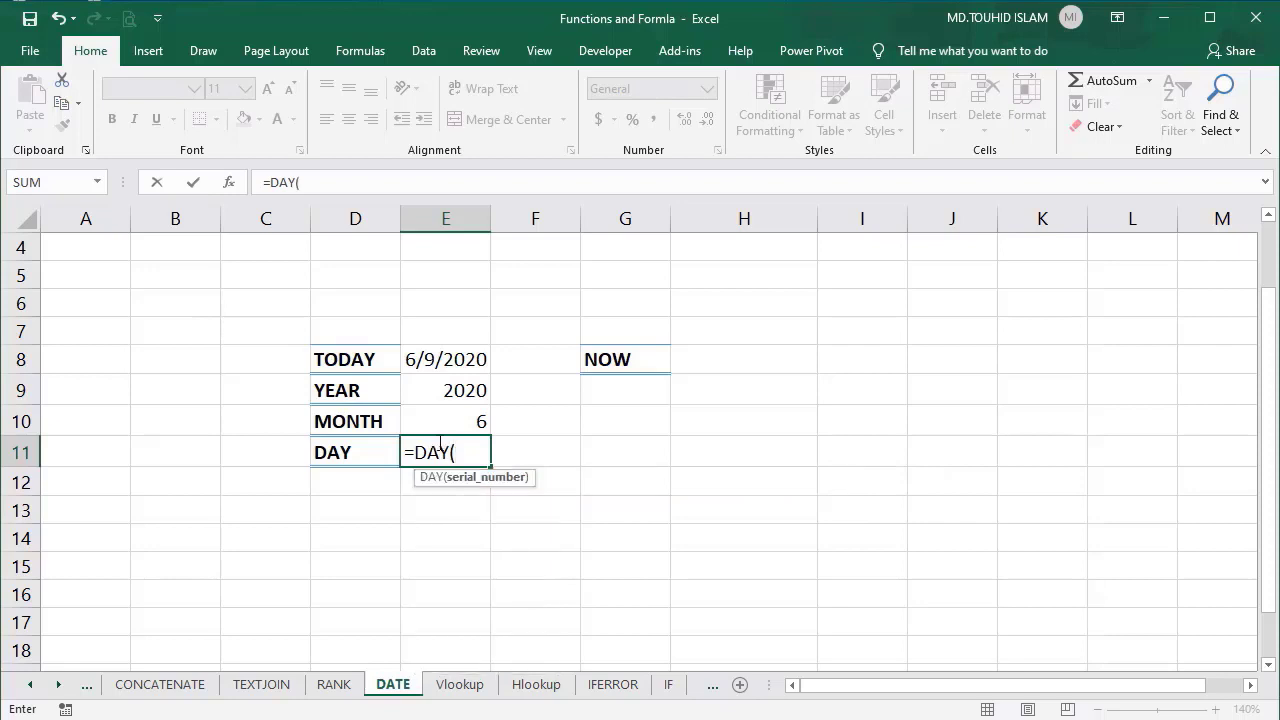
pyautogui.click(442, 357)
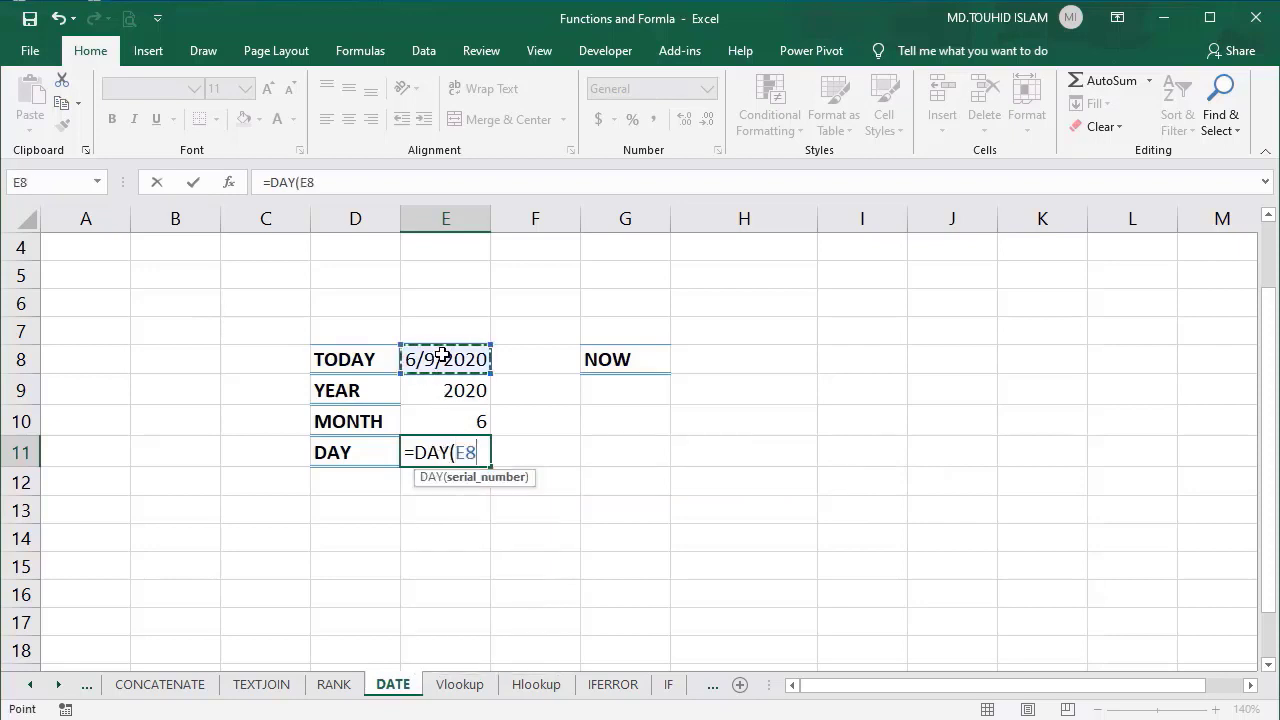
pyautogui.write(')')
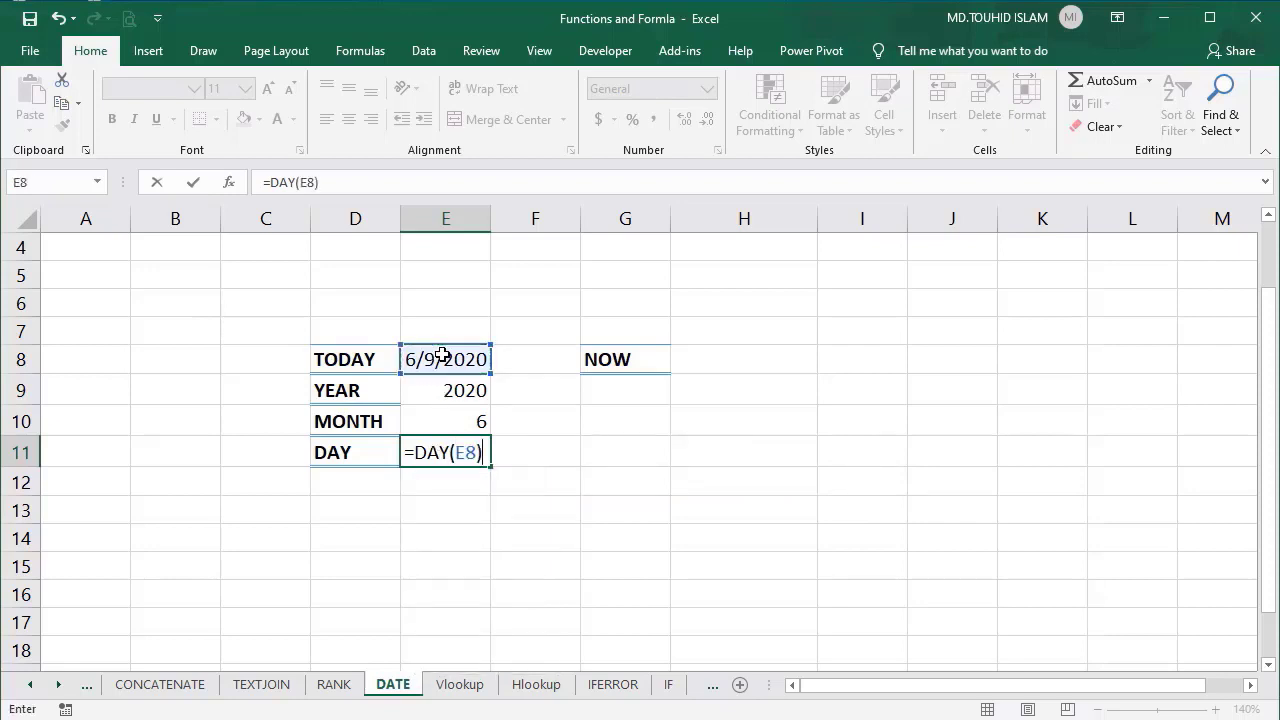
pyautogui.press('Return')
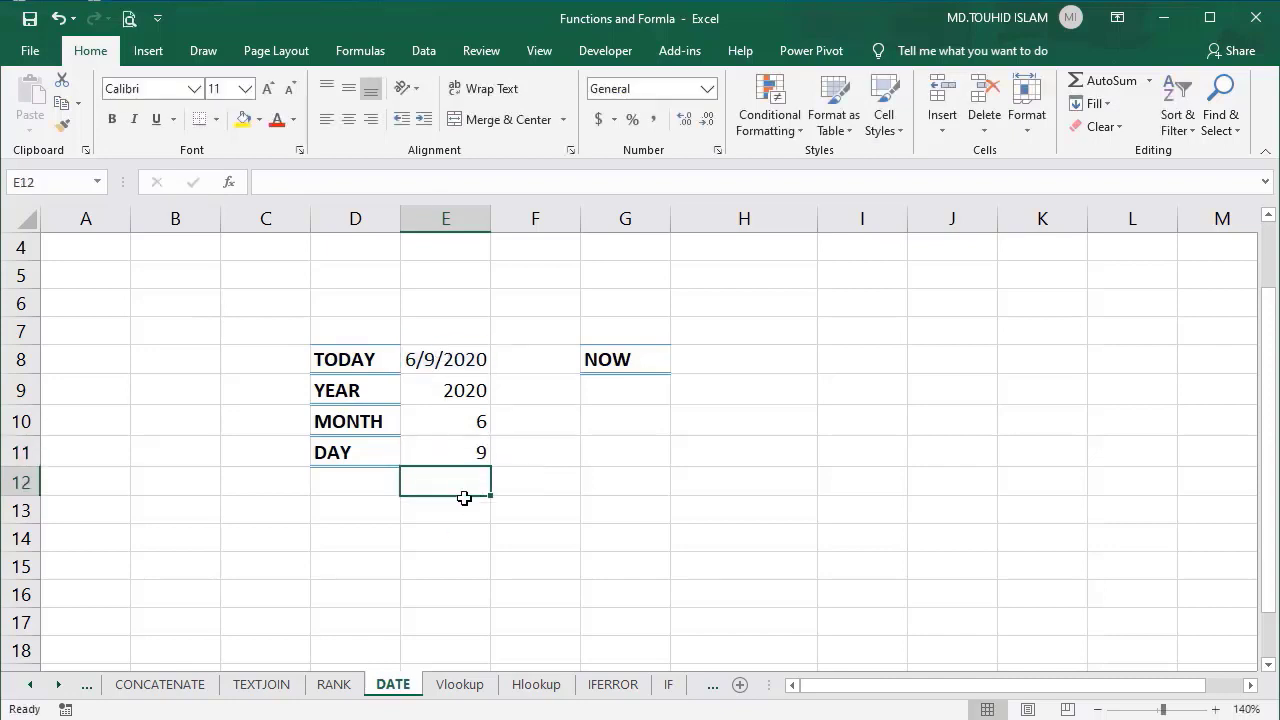
pyautogui.click(468, 453)
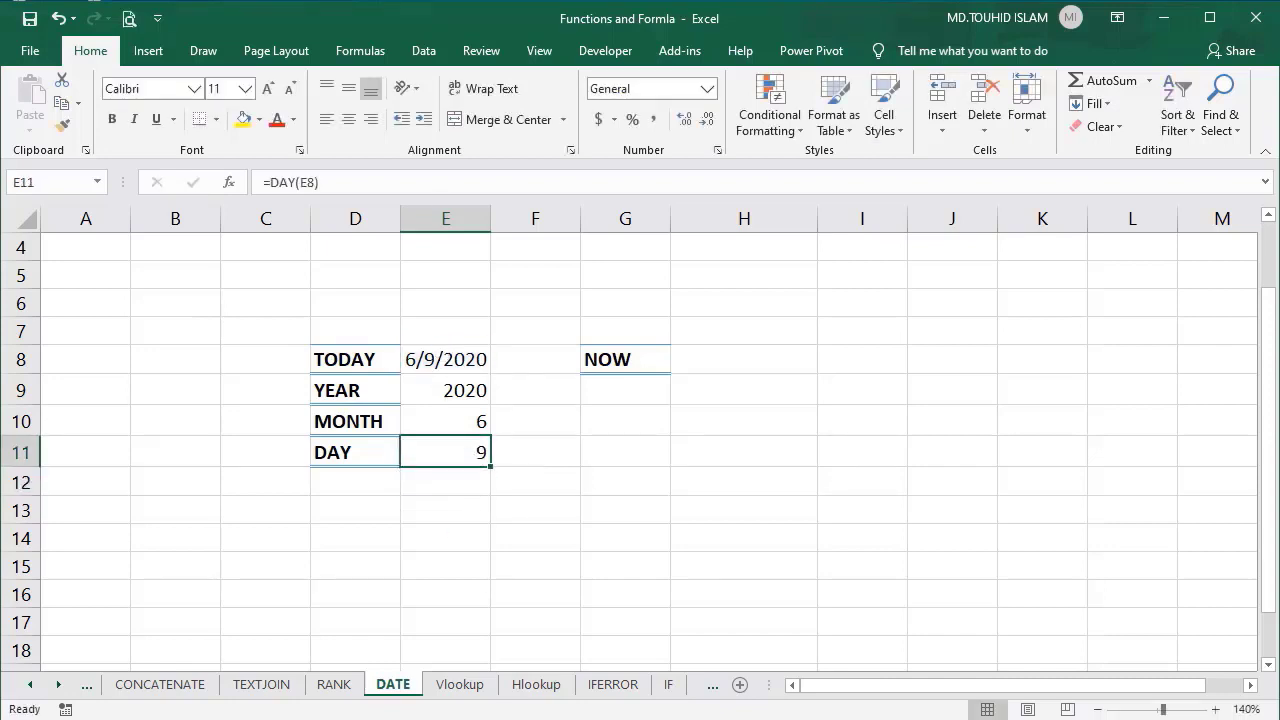
pyautogui.click(440, 360)
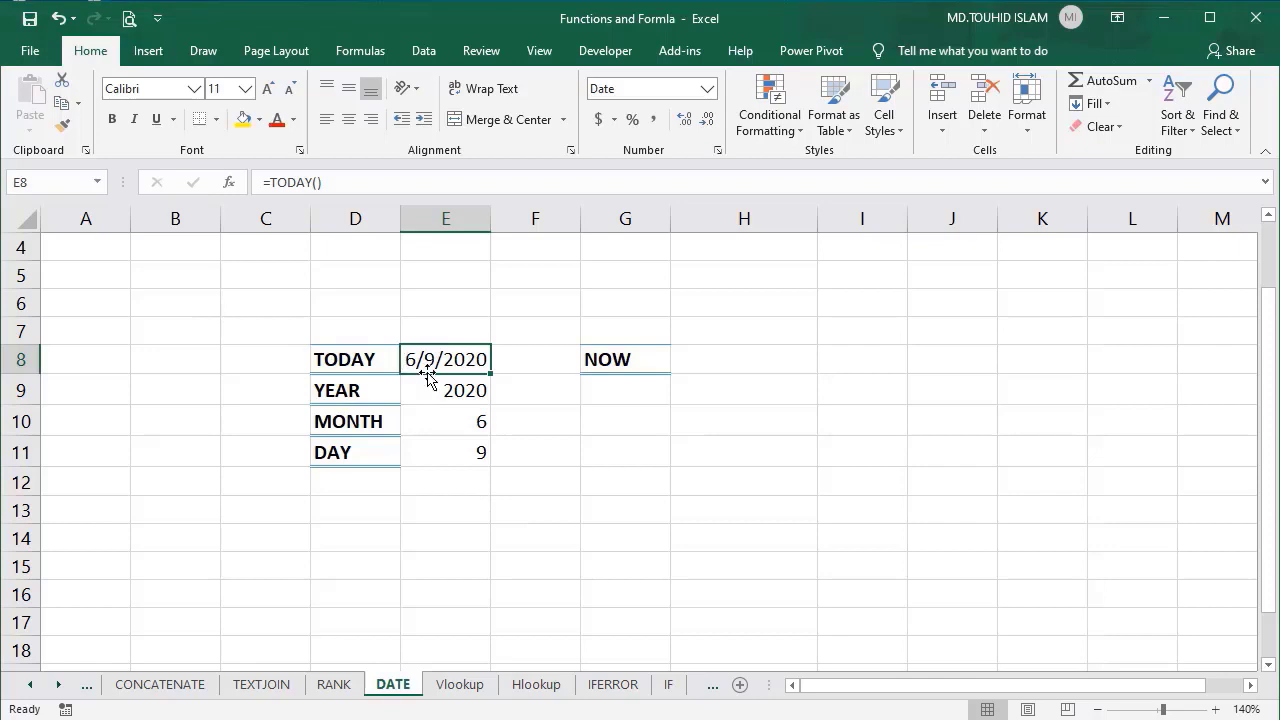
pyautogui.click(465, 443)
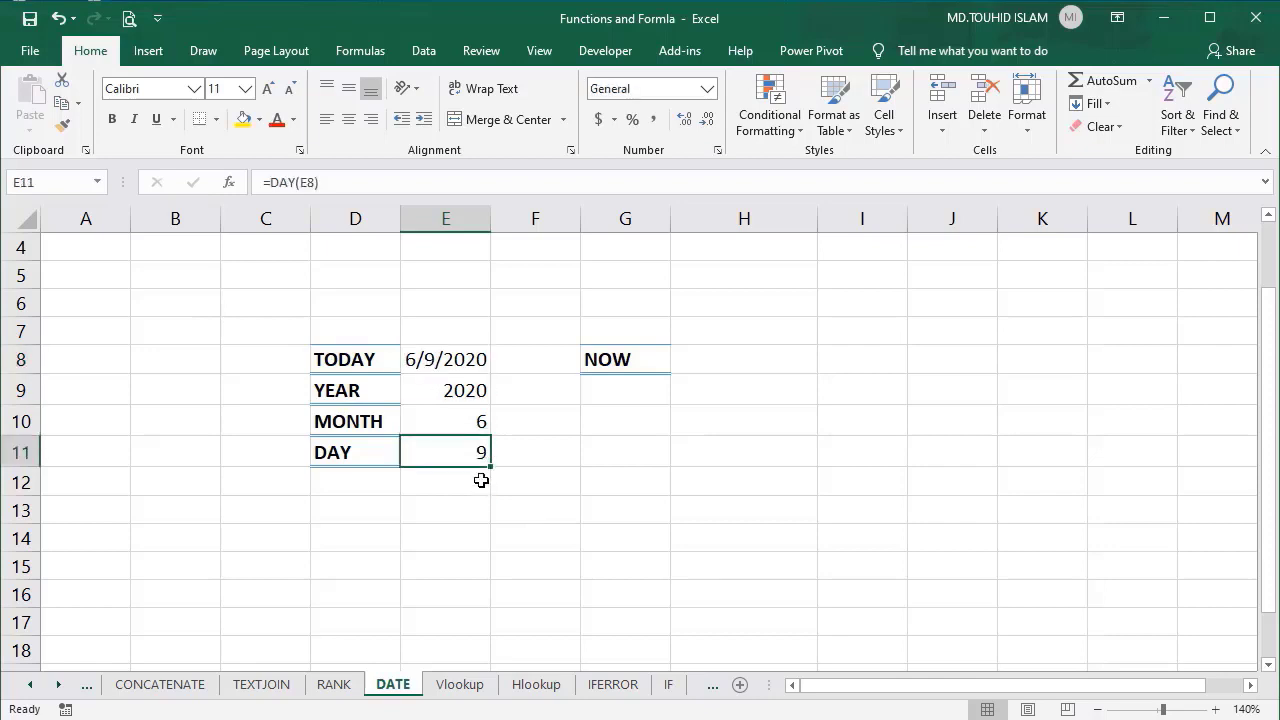
# Format the TODAY date in E8 with the "March 14, 2012" date type and check the reformatted cell.
pyautogui.click(430, 357)
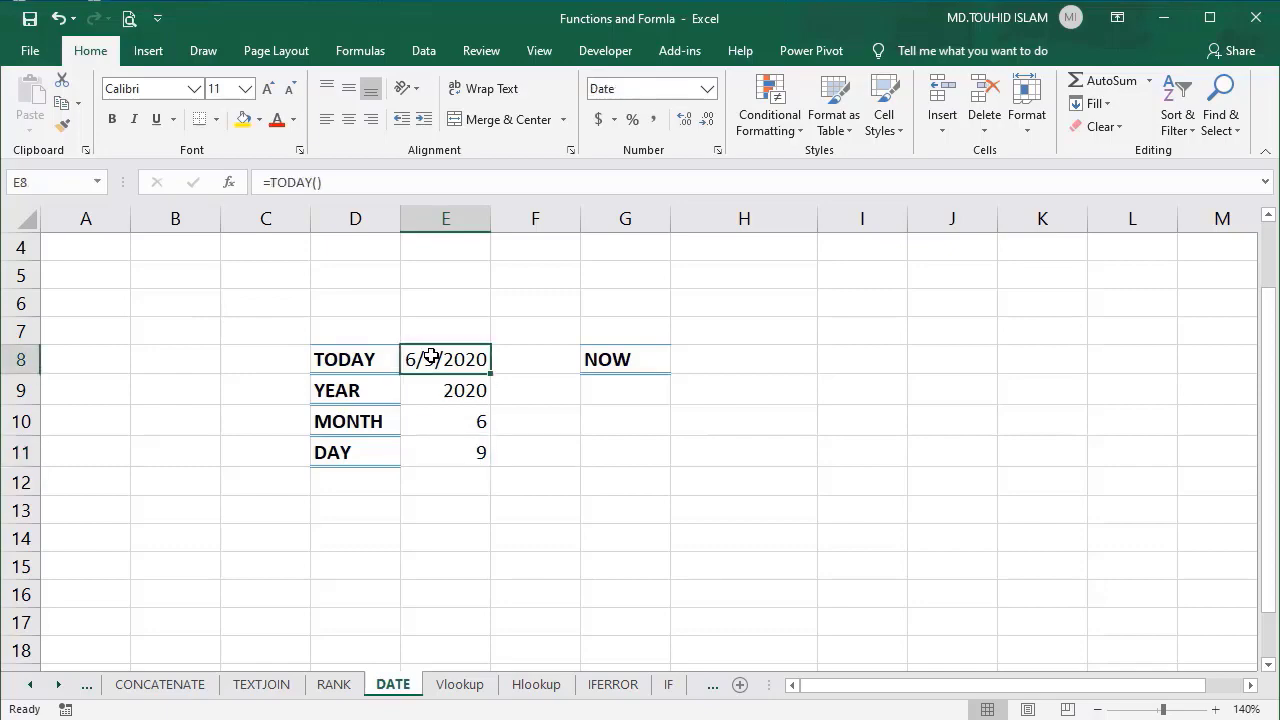
pyautogui.hotkey('ctrl', '1')
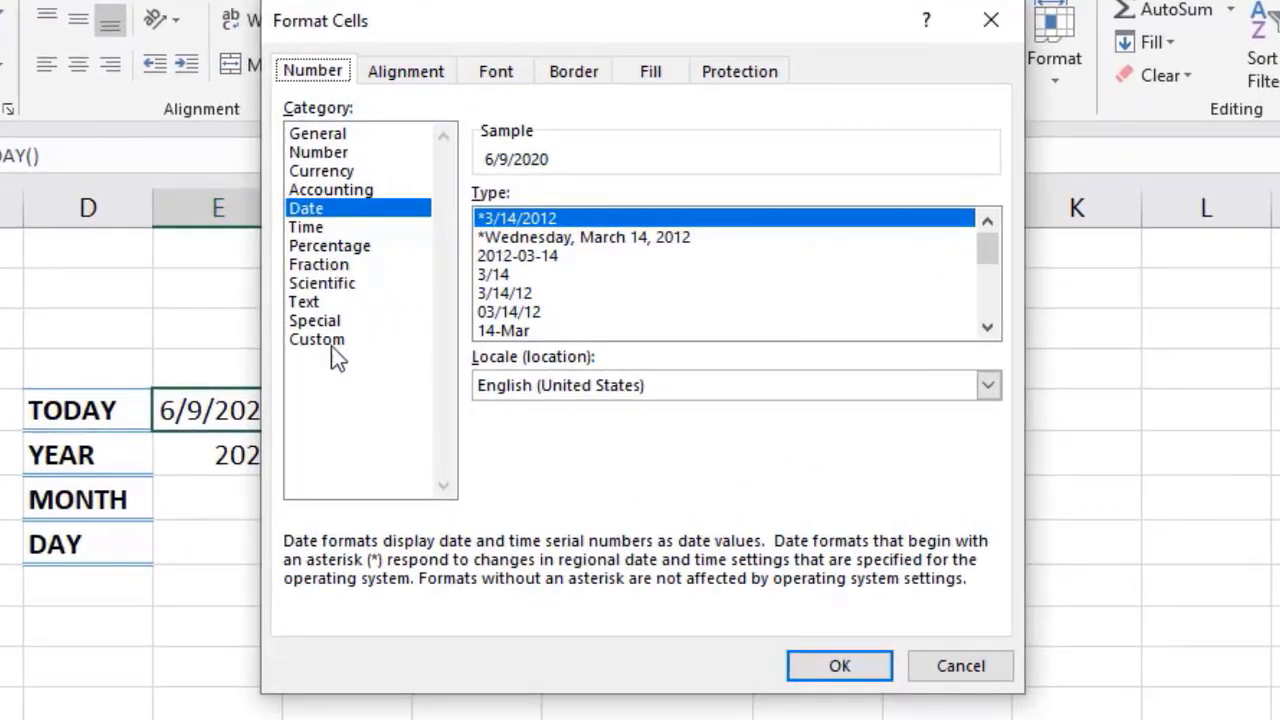
pyautogui.moveTo(983, 250); pyautogui.dragTo(987, 284)
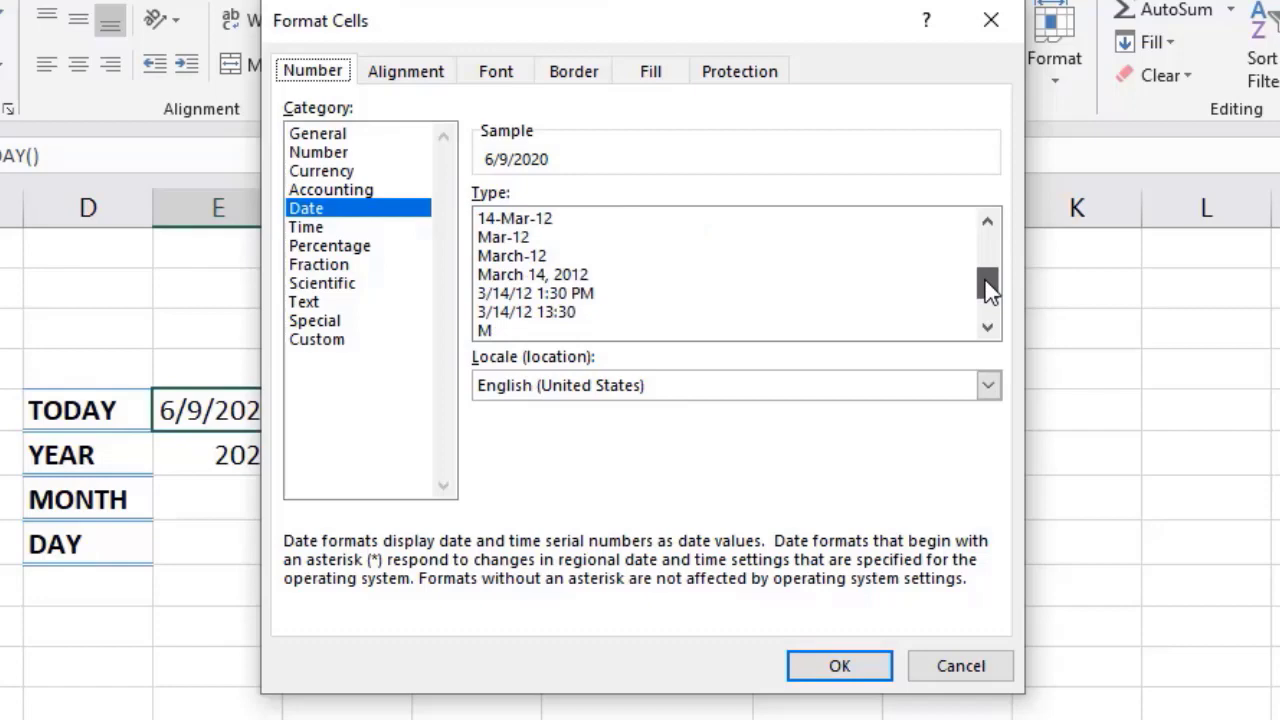
pyautogui.click(520, 275)
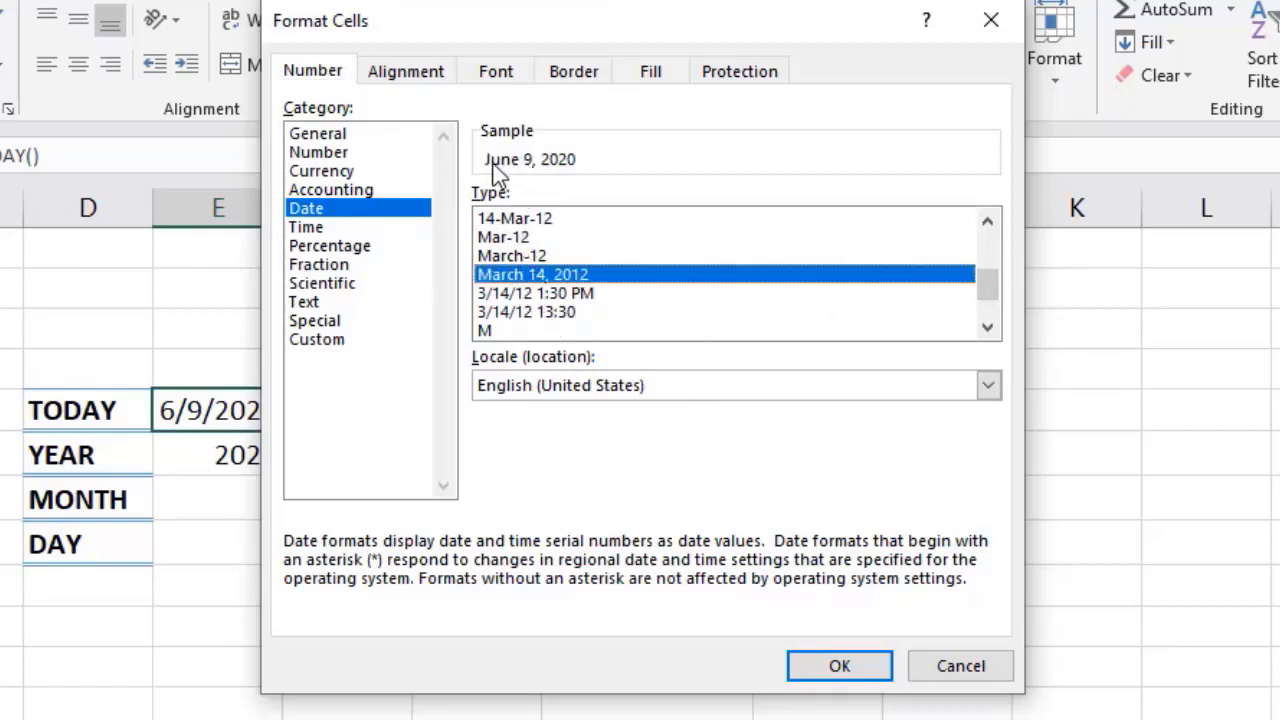
pyautogui.click(512, 238)
pyautogui.click(535, 257)
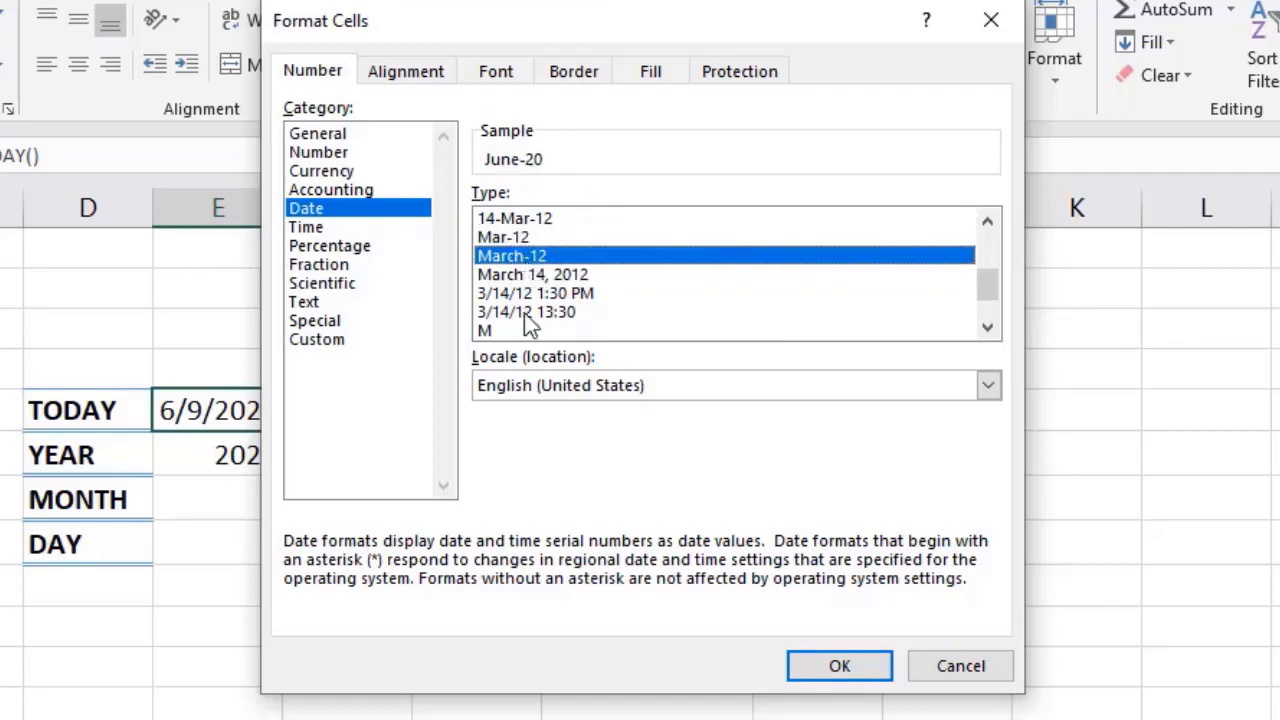
pyautogui.click(555, 275)
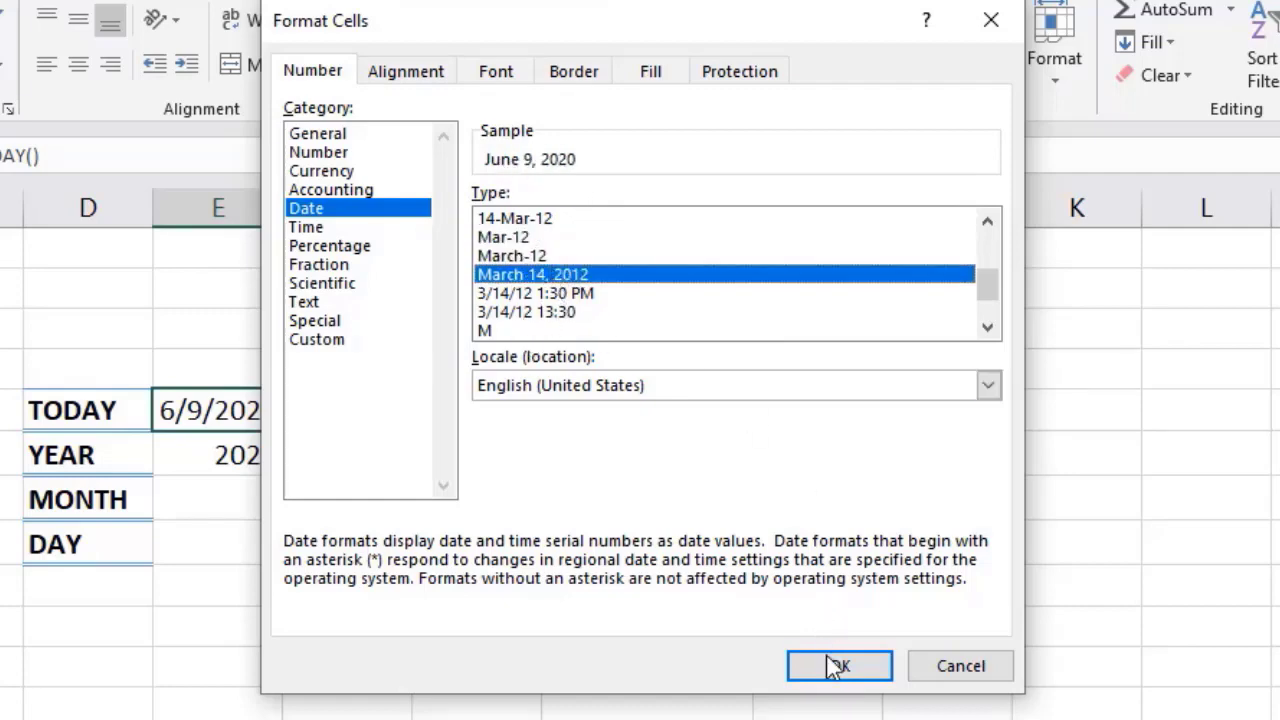
pyautogui.click(828, 660)
pyautogui.click(243, 440)
pyautogui.click(247, 410)
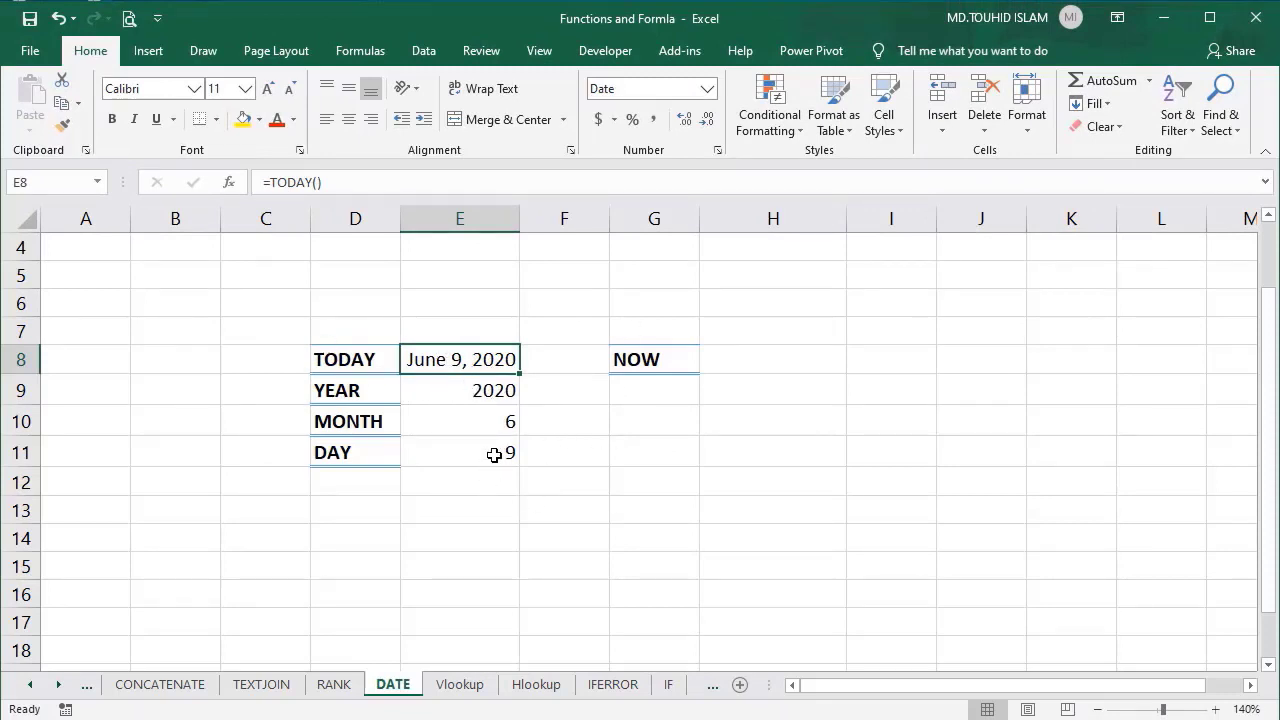
# Enter =NOW() in H8 to return the current date and time.
pyautogui.click(754, 366)
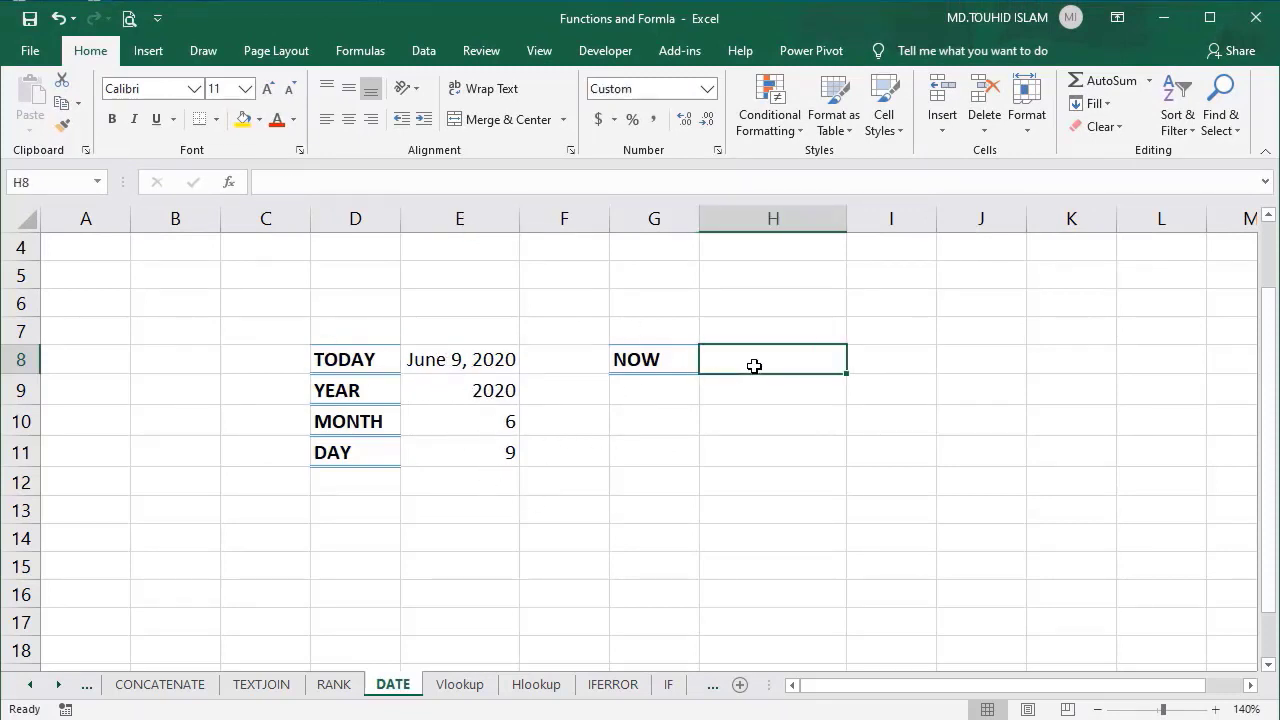
pyautogui.write('=')
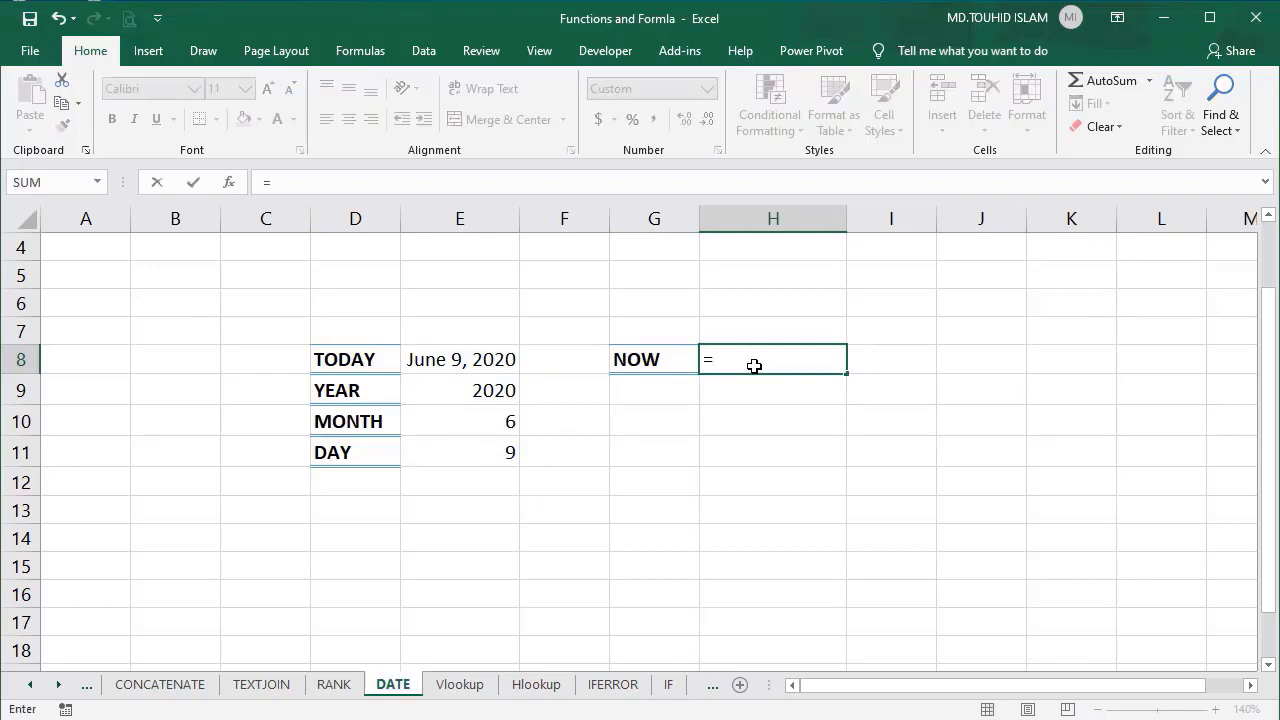
pyautogui.write('N')
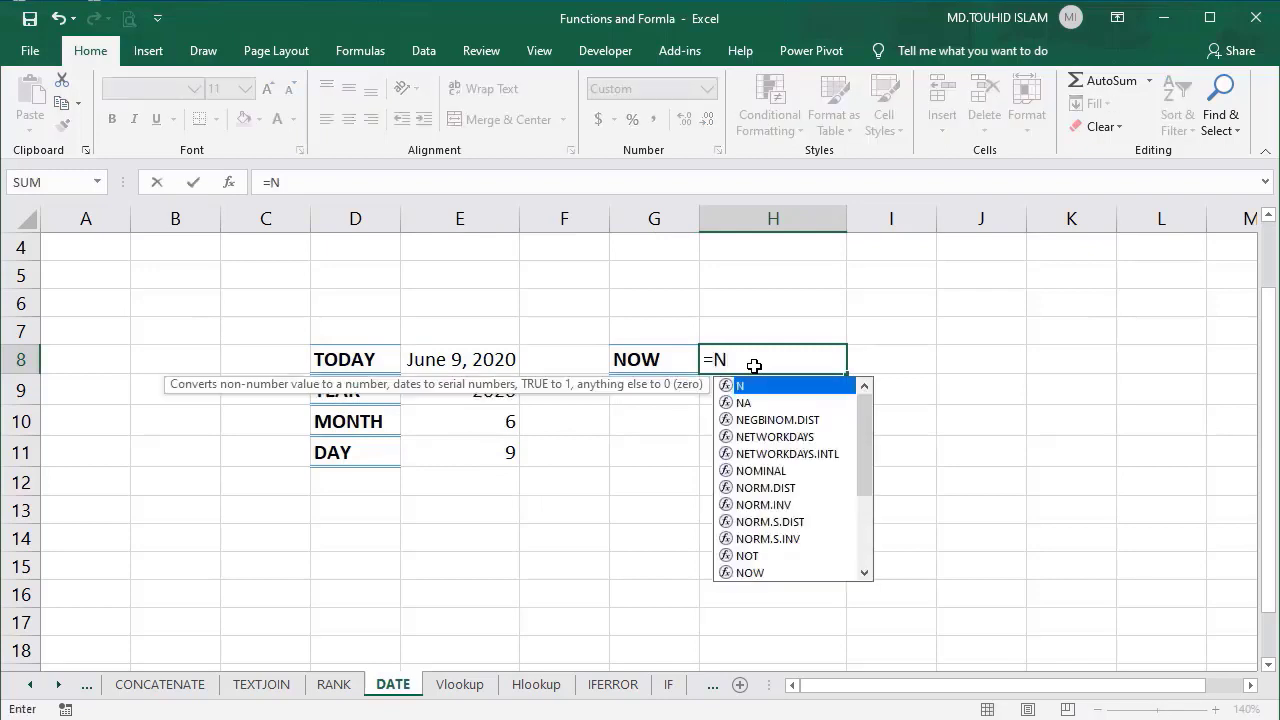
pyautogui.write('O')
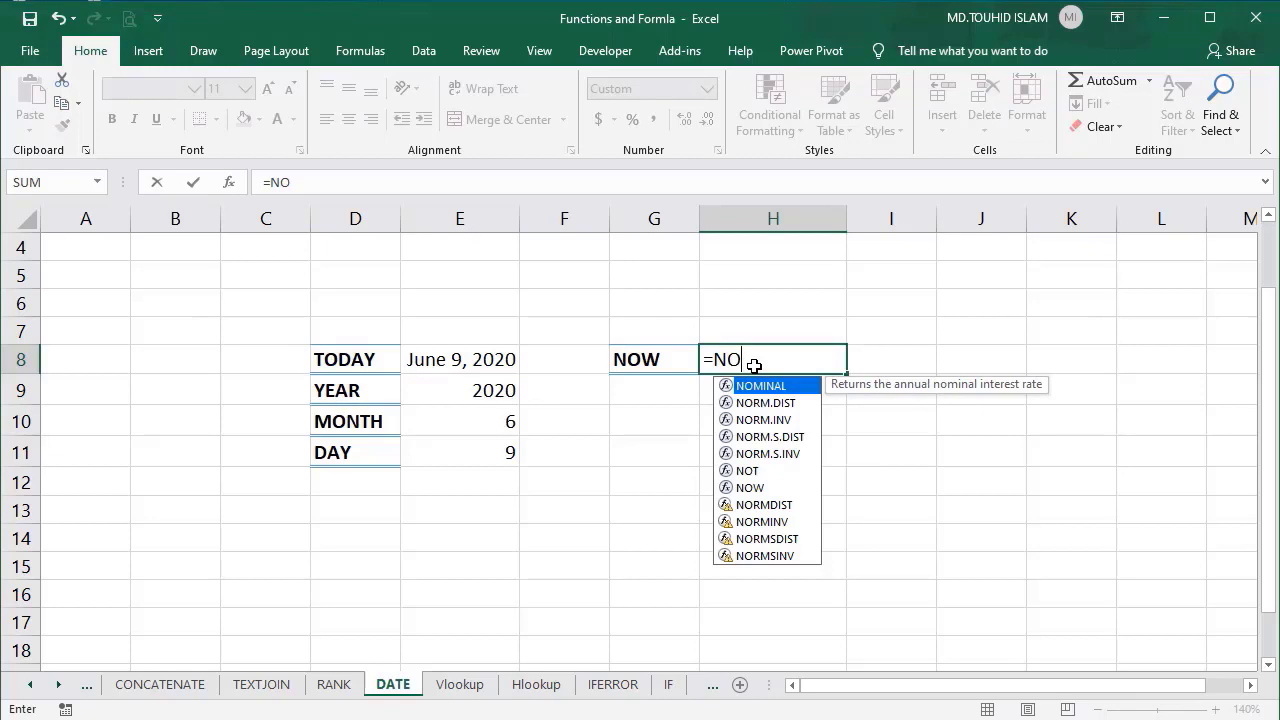
pyautogui.write('W')
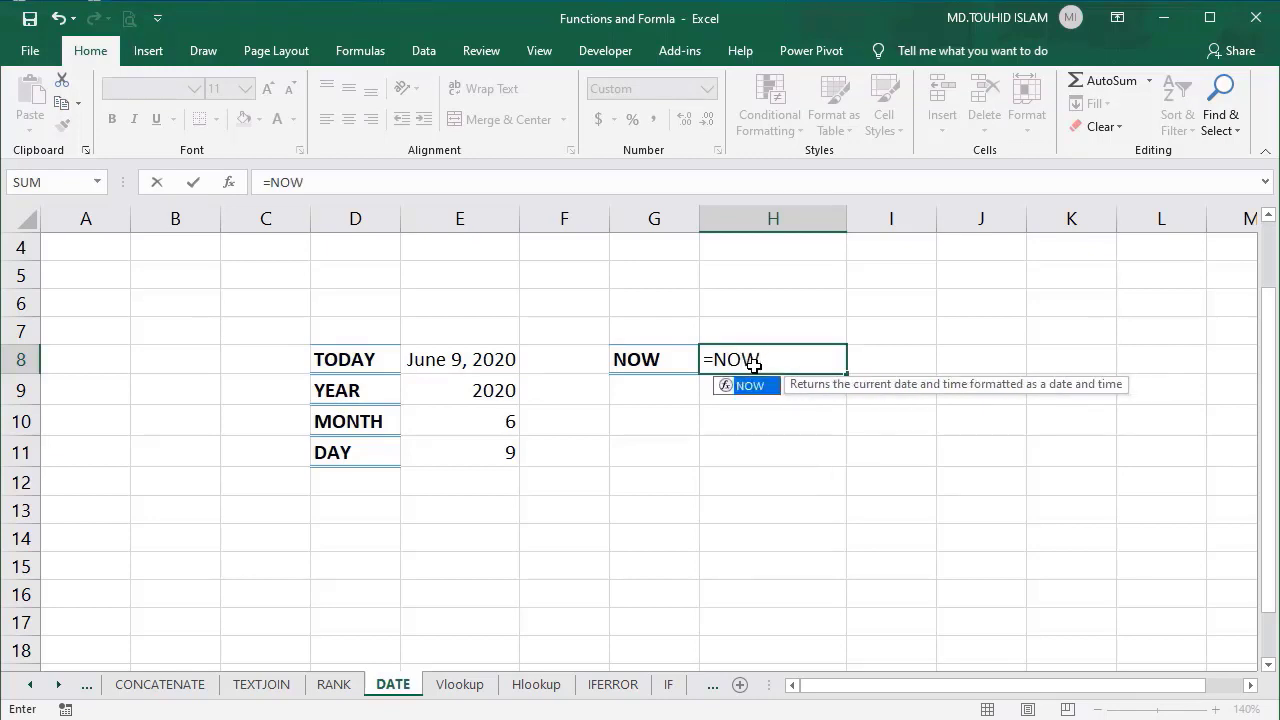
pyautogui.write('(')
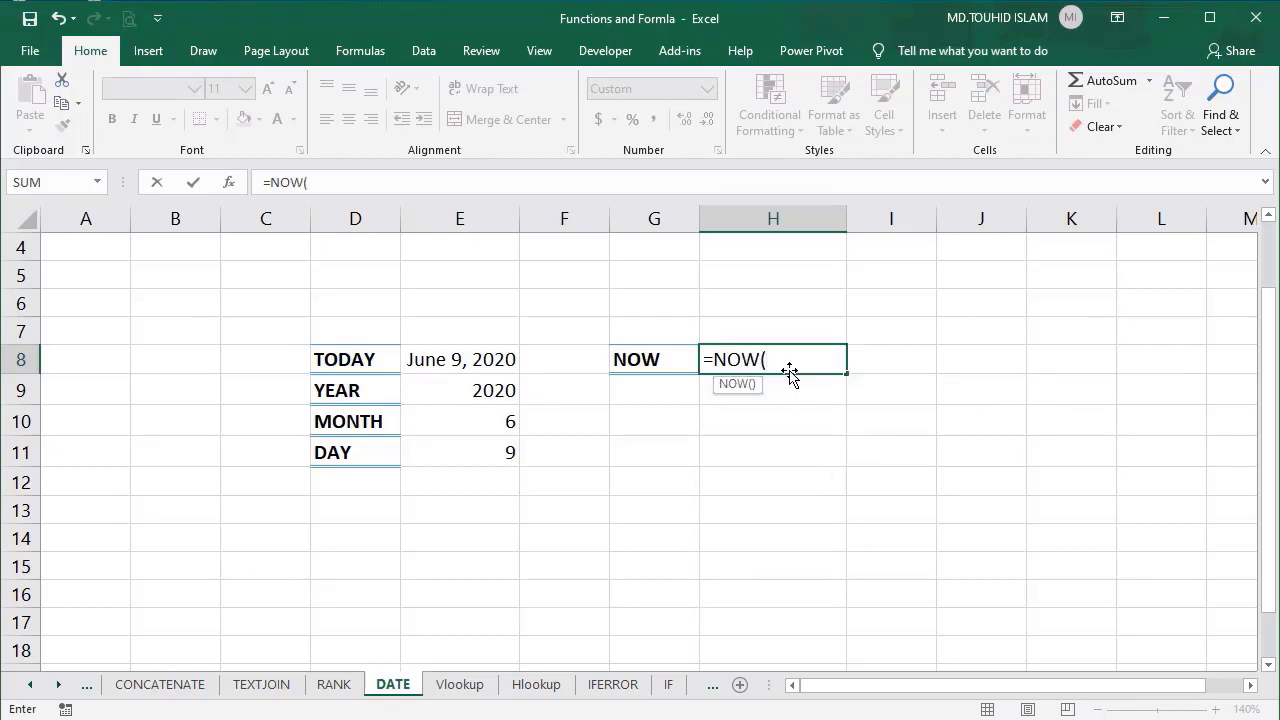
pyautogui.write(')')
pyautogui.press('Return')
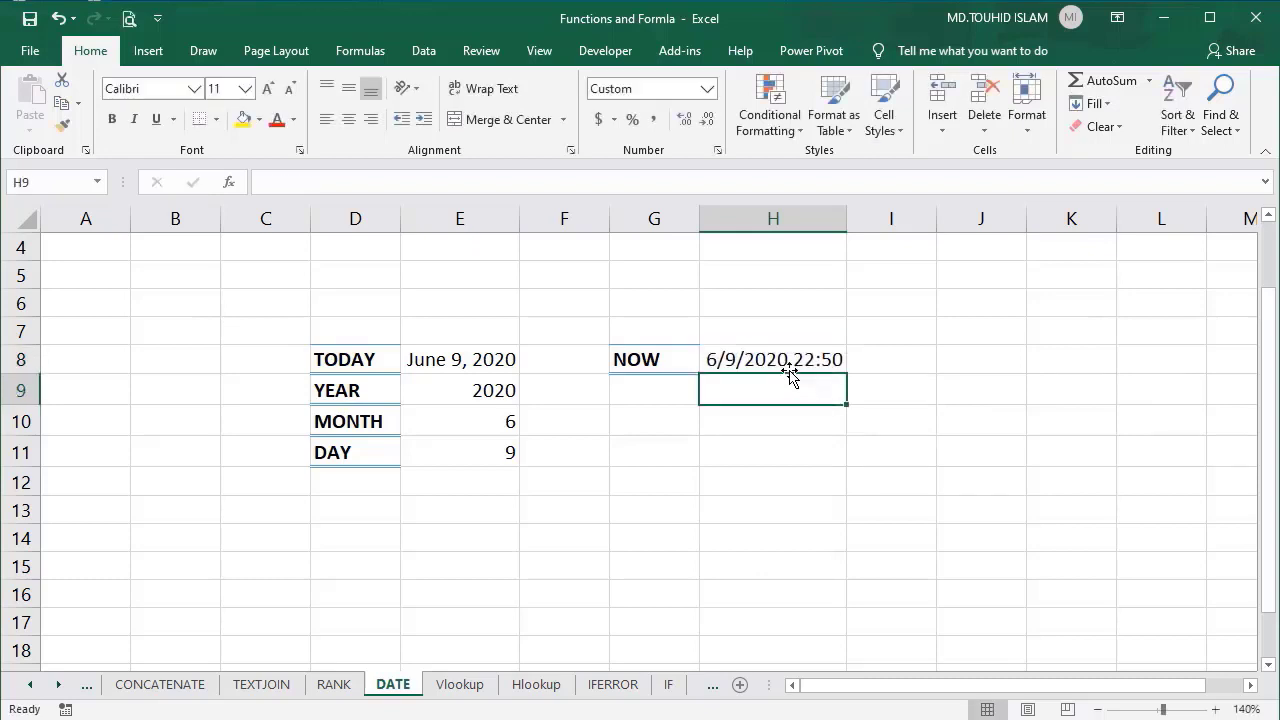
# Preview several custom number formats for the NOW cell H8 and choose h:mm AM/PM as the starting format code.
pyautogui.click(752, 352)
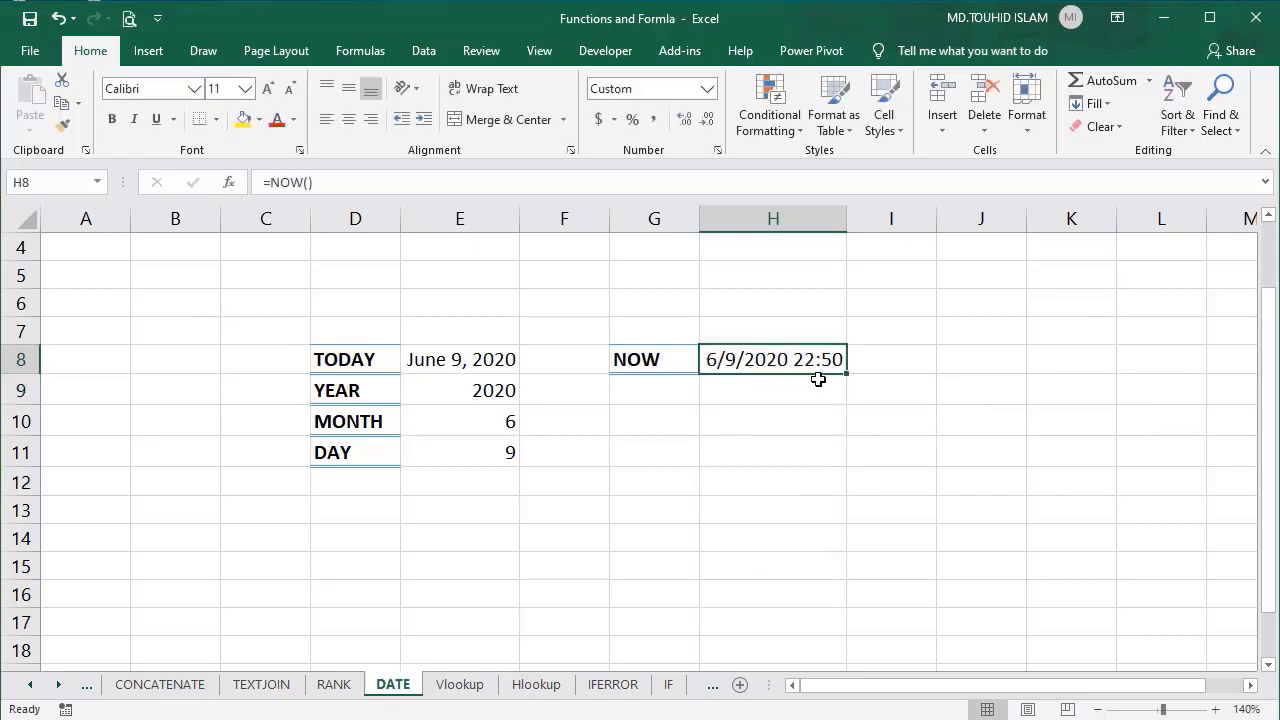
pyautogui.hotkey('ctrl', '1')
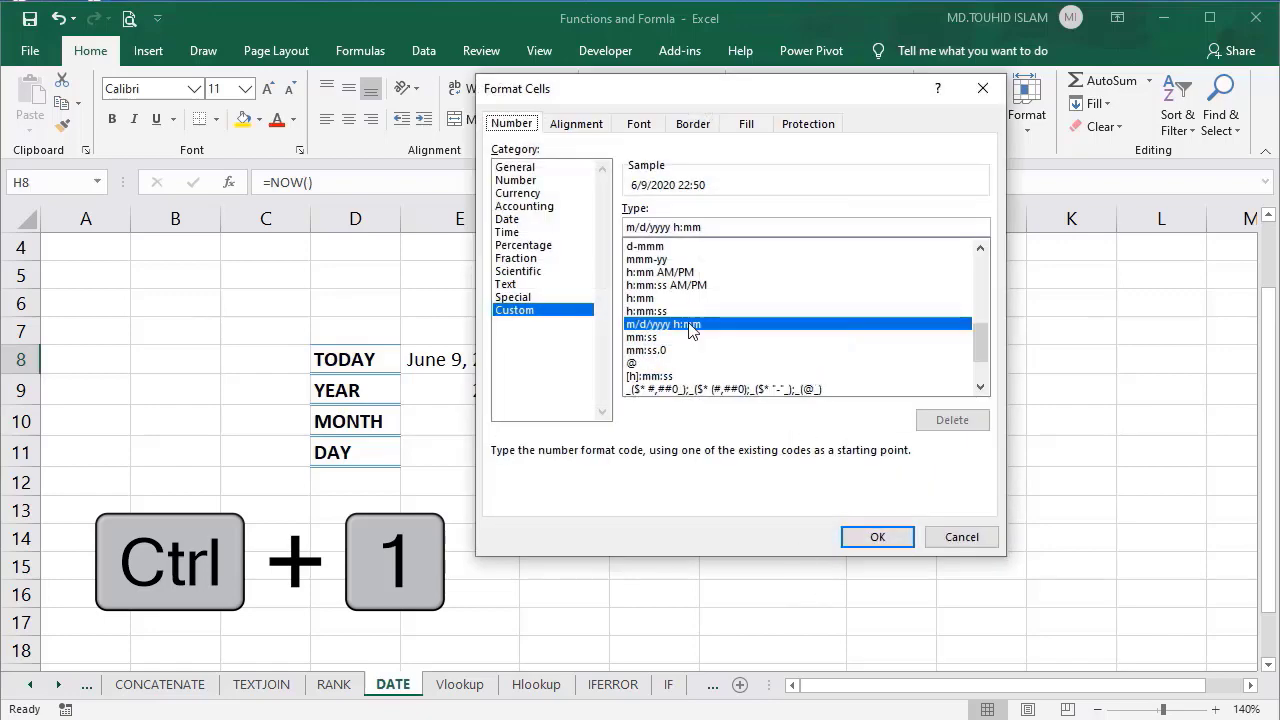
pyautogui.click(655, 338)
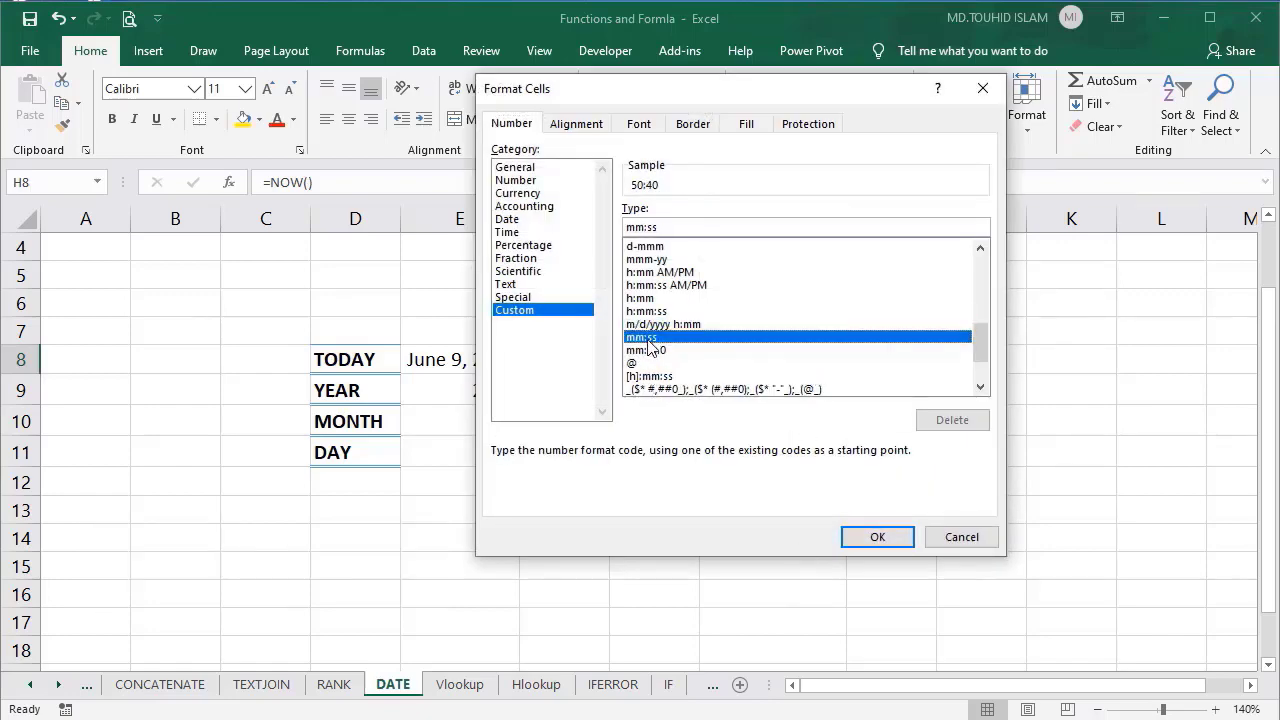
pyautogui.click(656, 312)
pyautogui.click(646, 275)
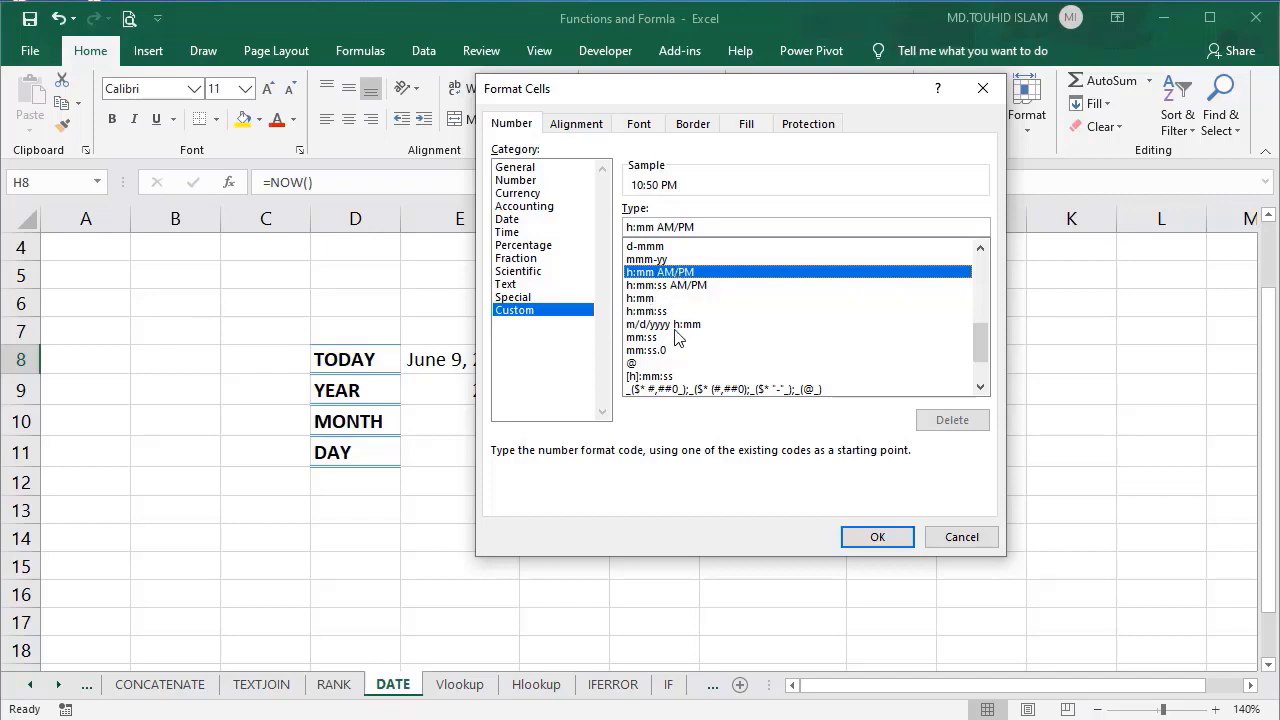
pyautogui.scroll(2, 684, 330)
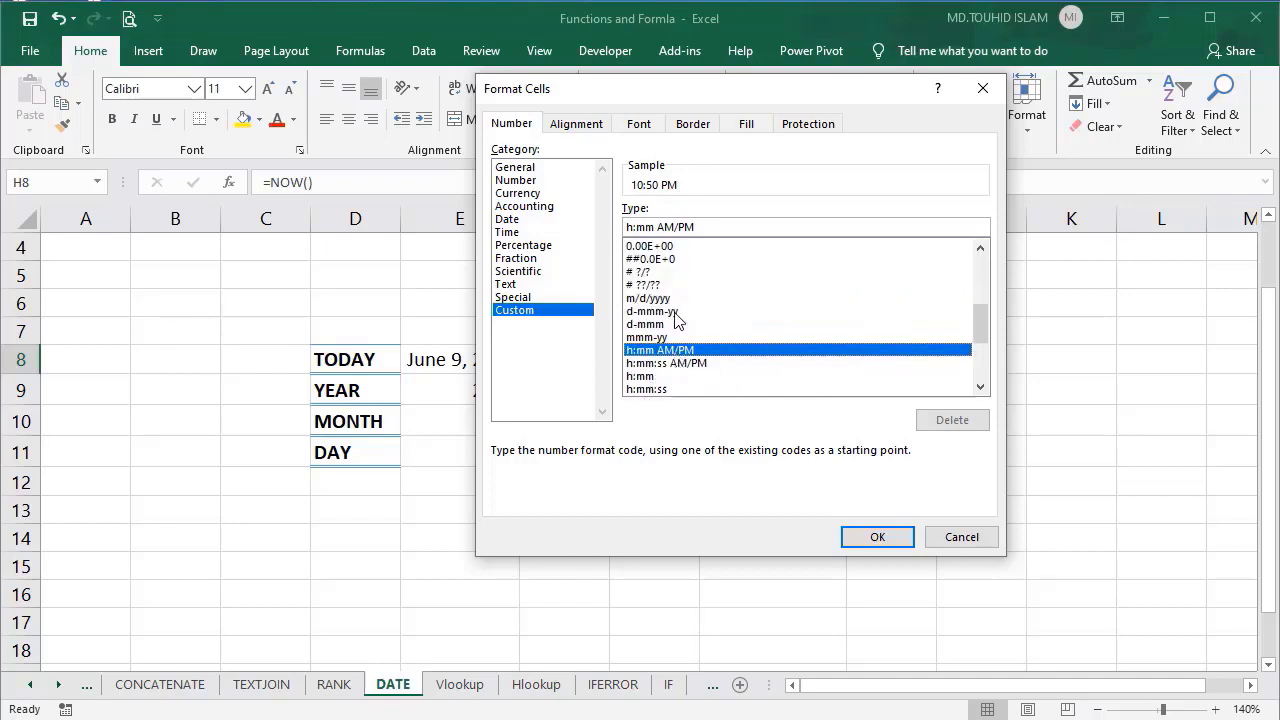
pyautogui.scroll(-2, 680, 360)
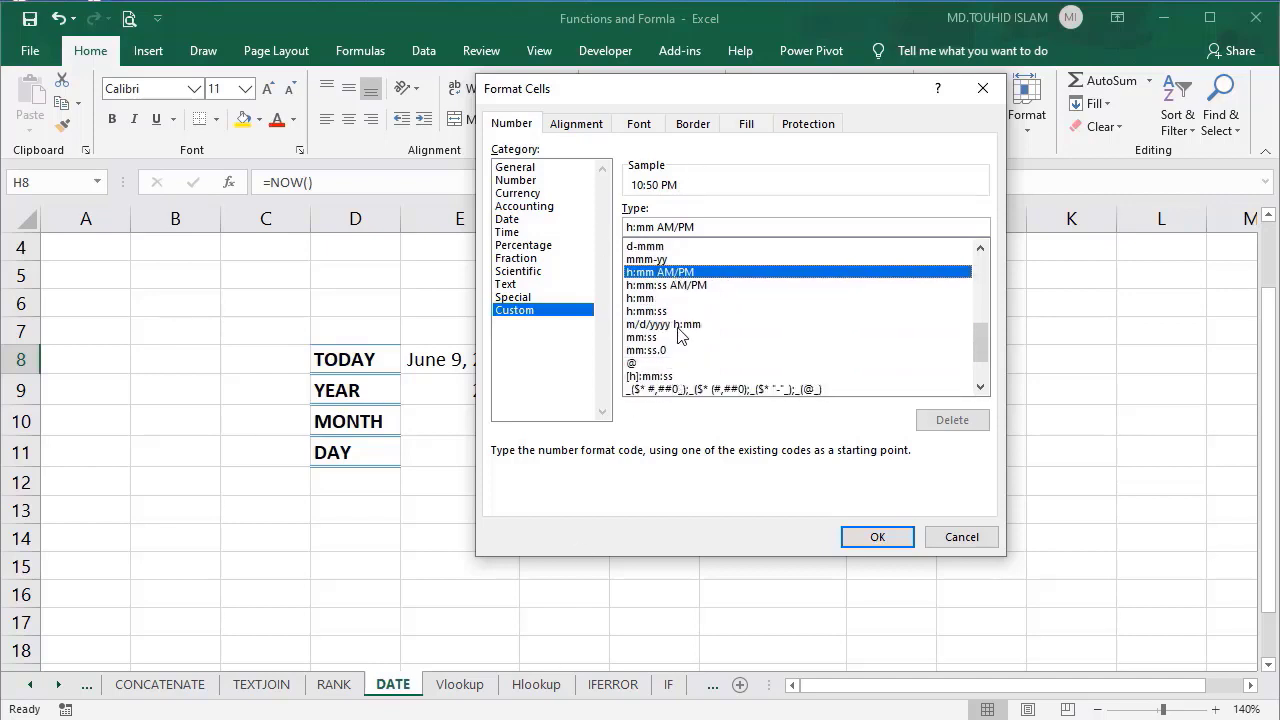
pyautogui.click(650, 377)
pyautogui.scroll(-1, 672, 370)
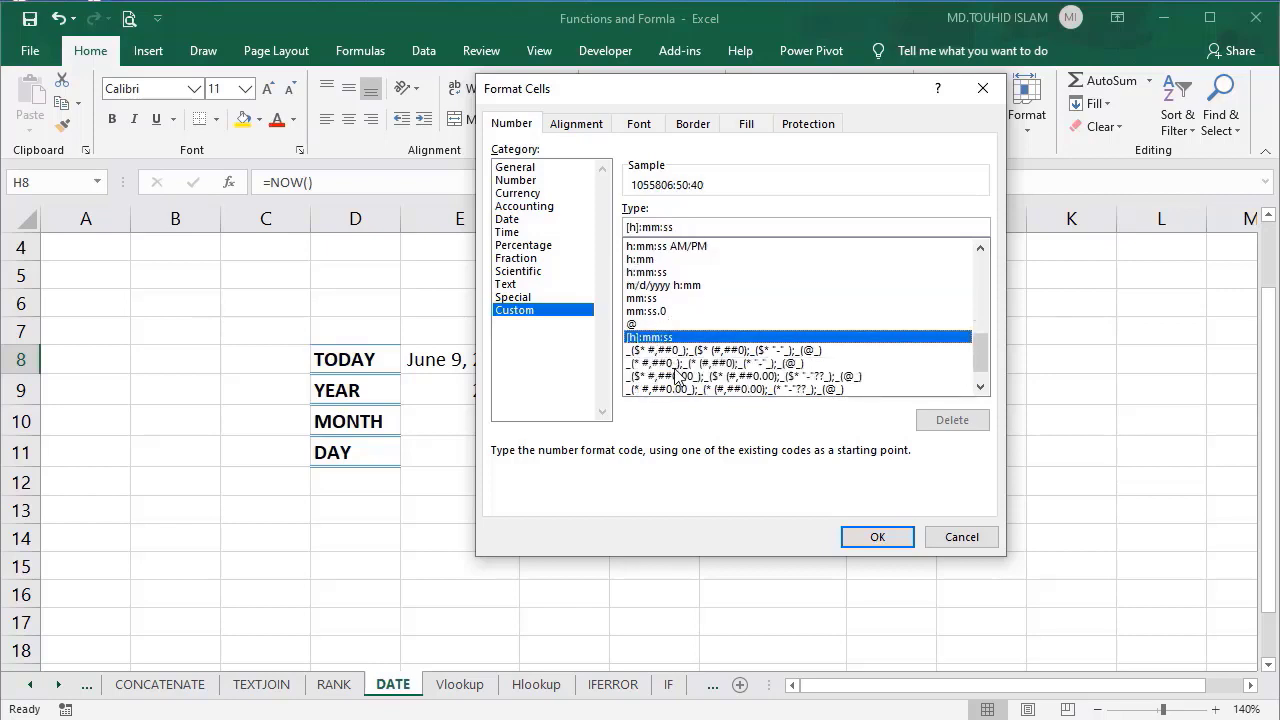
pyautogui.click(680, 350)
pyautogui.scroll(-1, 678, 390)
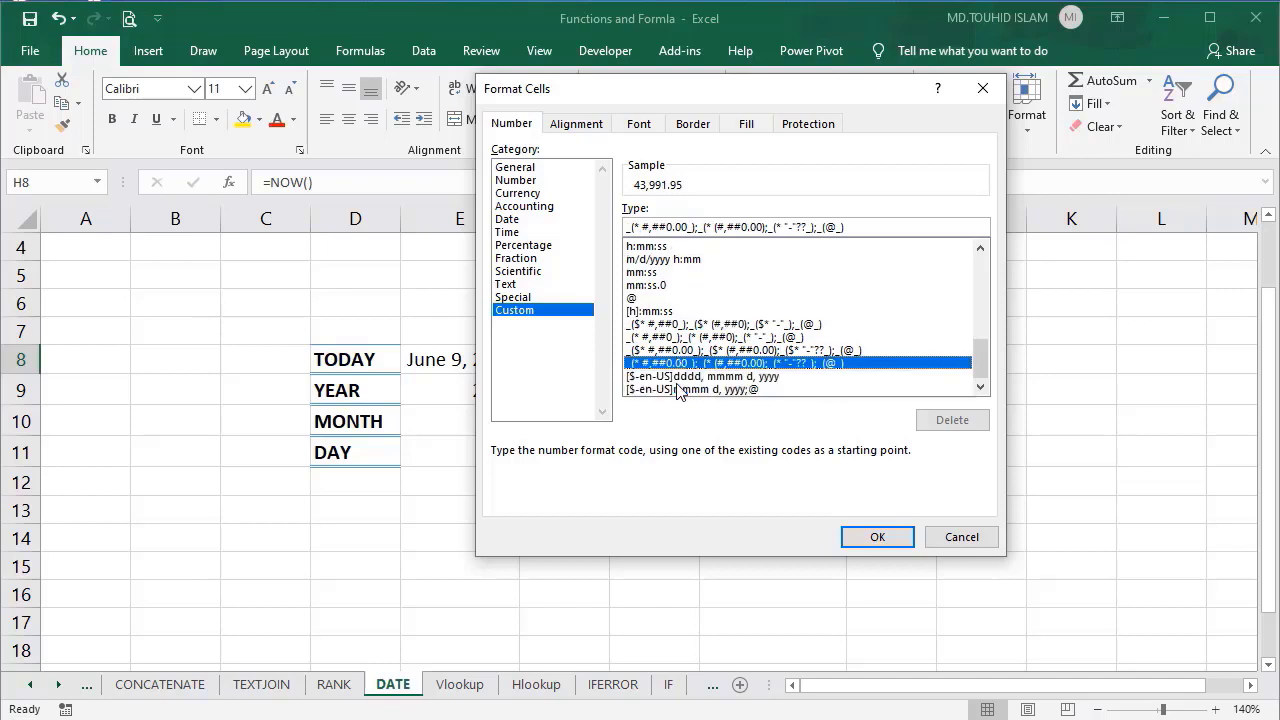
pyautogui.click(678, 388)
pyautogui.scroll(4, 670, 375)
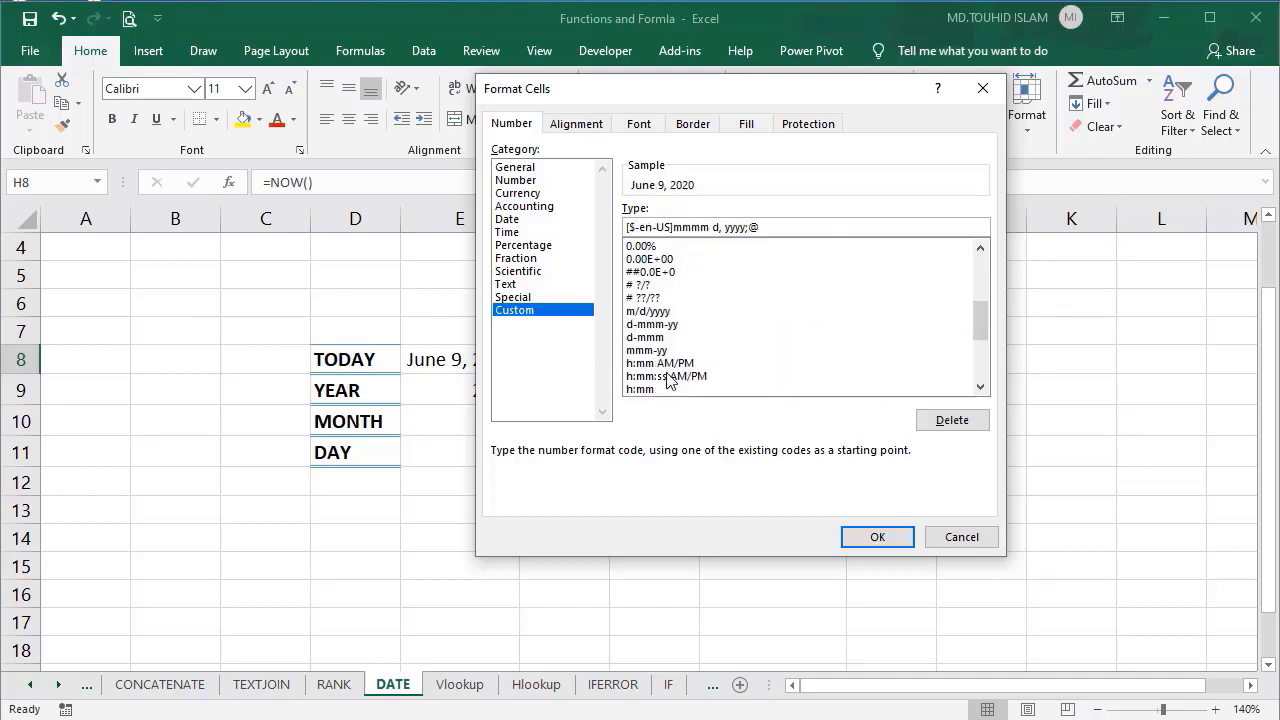
pyautogui.click(652, 298)
pyautogui.click(655, 363)
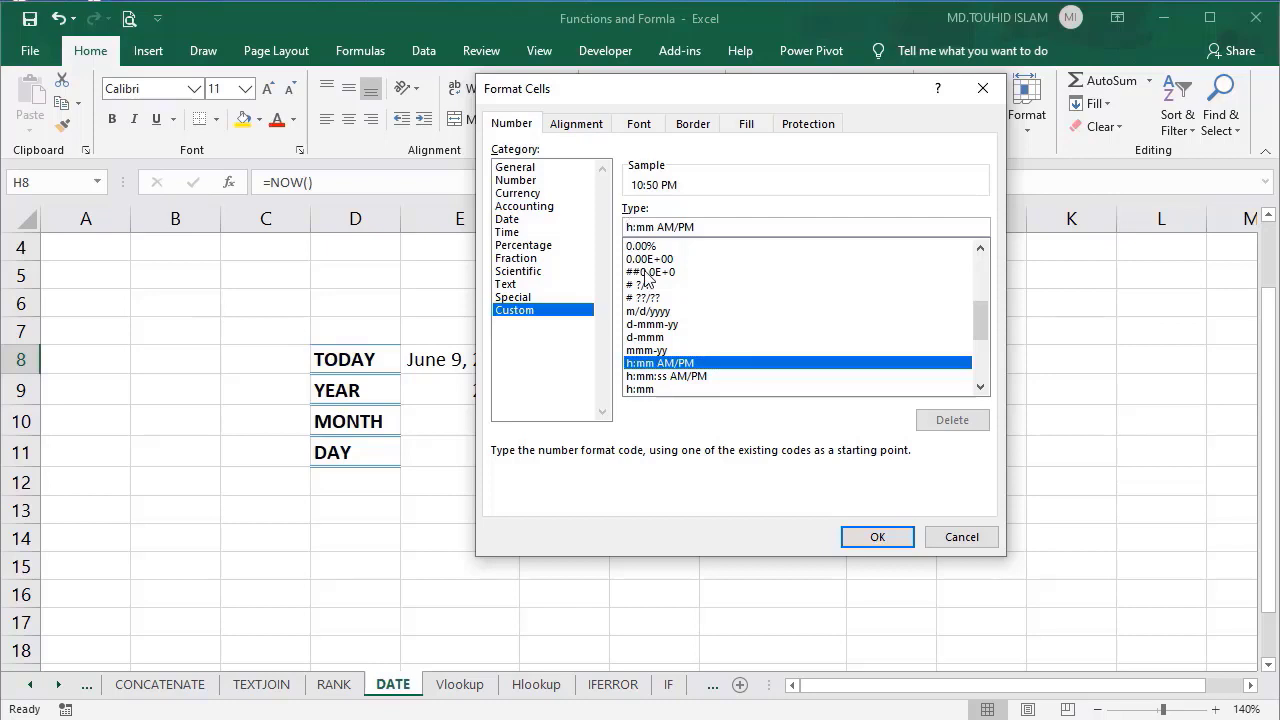
pyautogui.write(',')
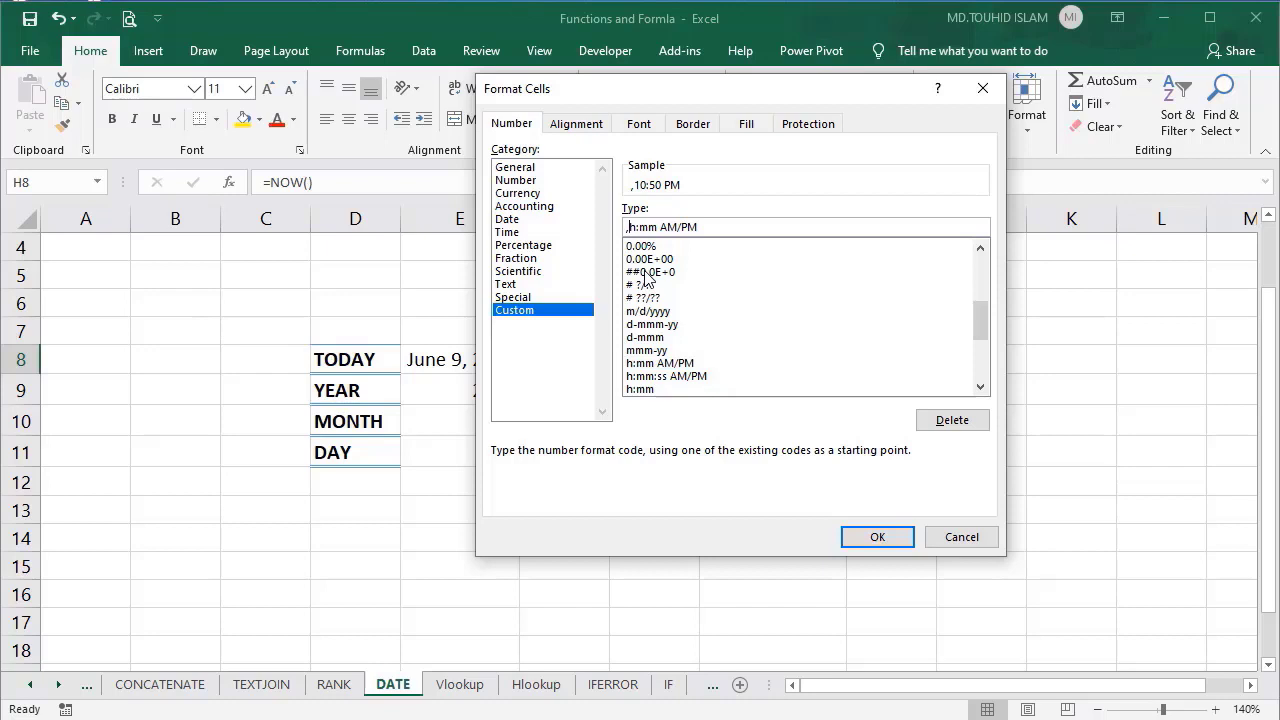
pyautogui.write('dd')
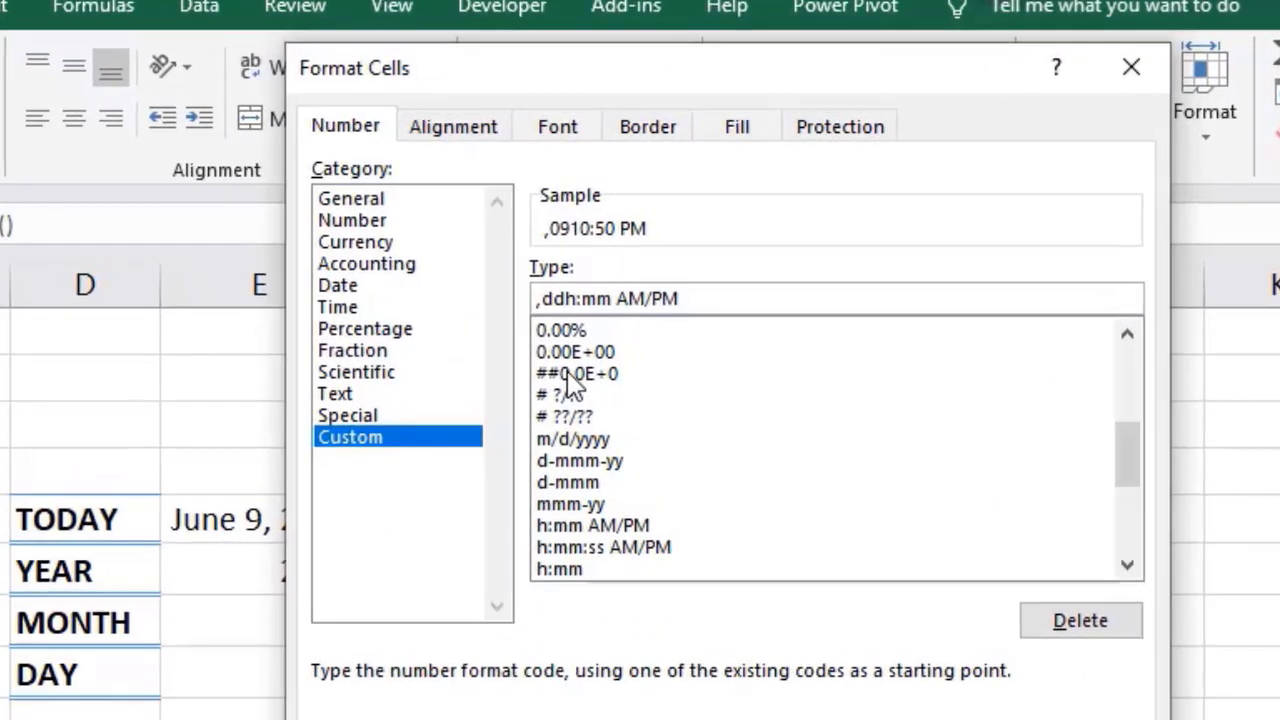
pyautogui.press('BackSpace')
pyautogui.press('BackSpace')
pyautogui.press('BackSpace')
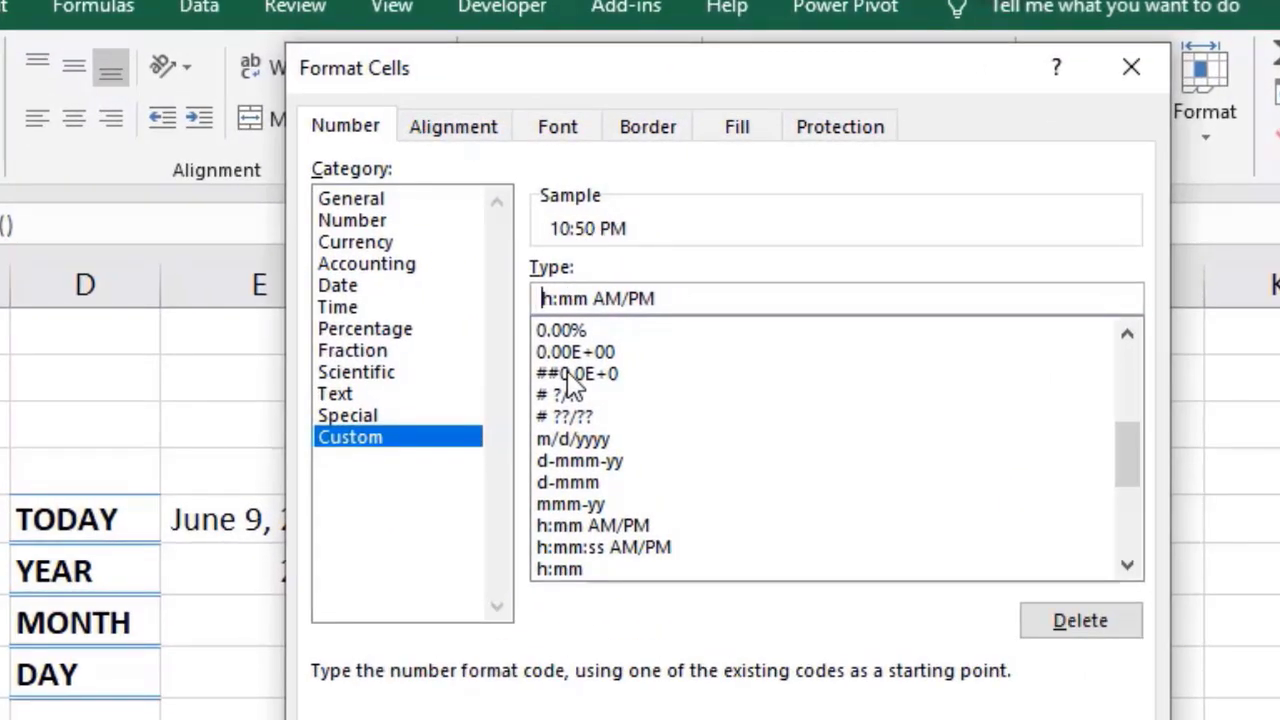
# Add a date part before the time code, making the custom format dd-mm-yyy h:mm AM/PM, and apply it to H8.
pyautogui.write('d')
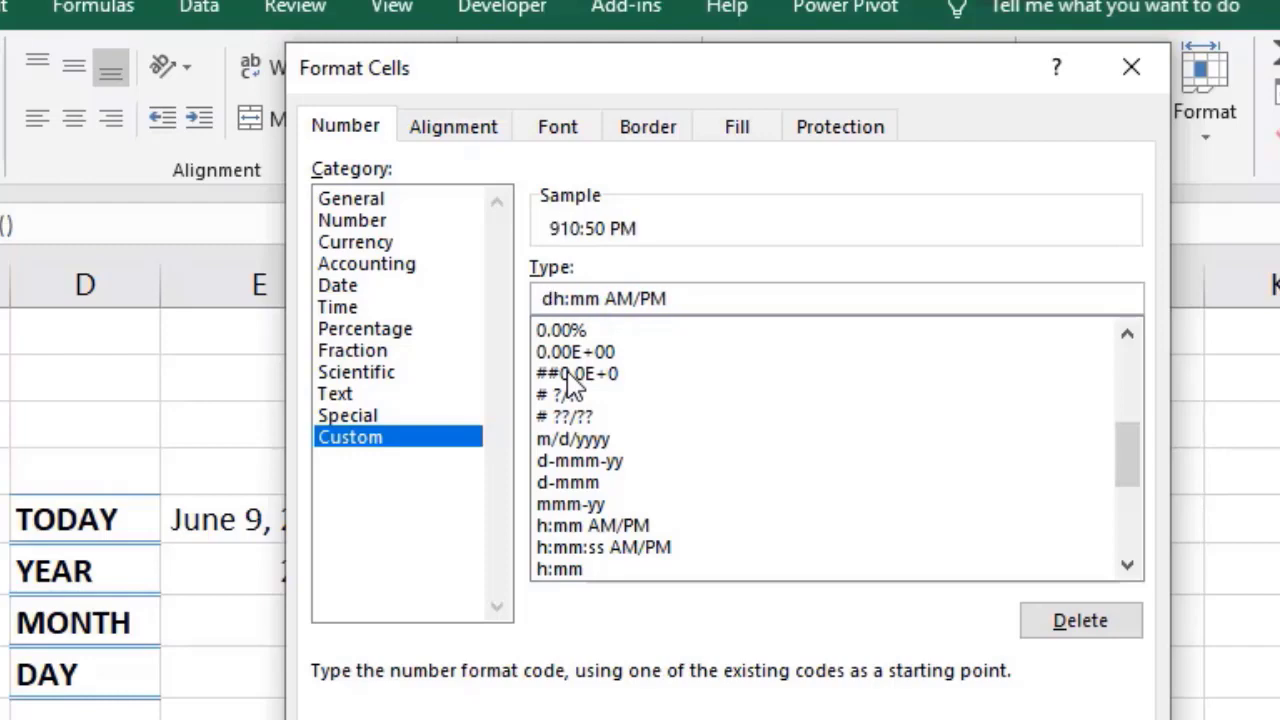
pyautogui.write('d')
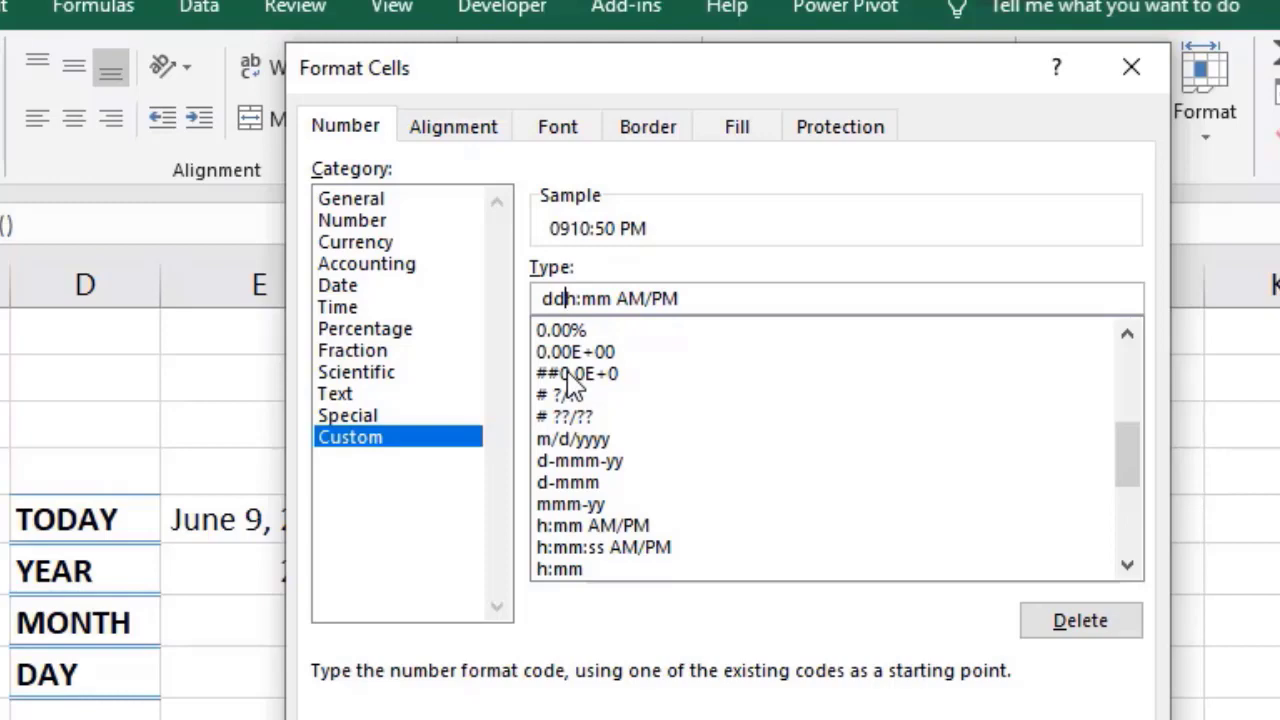
pyautogui.write('-mm')
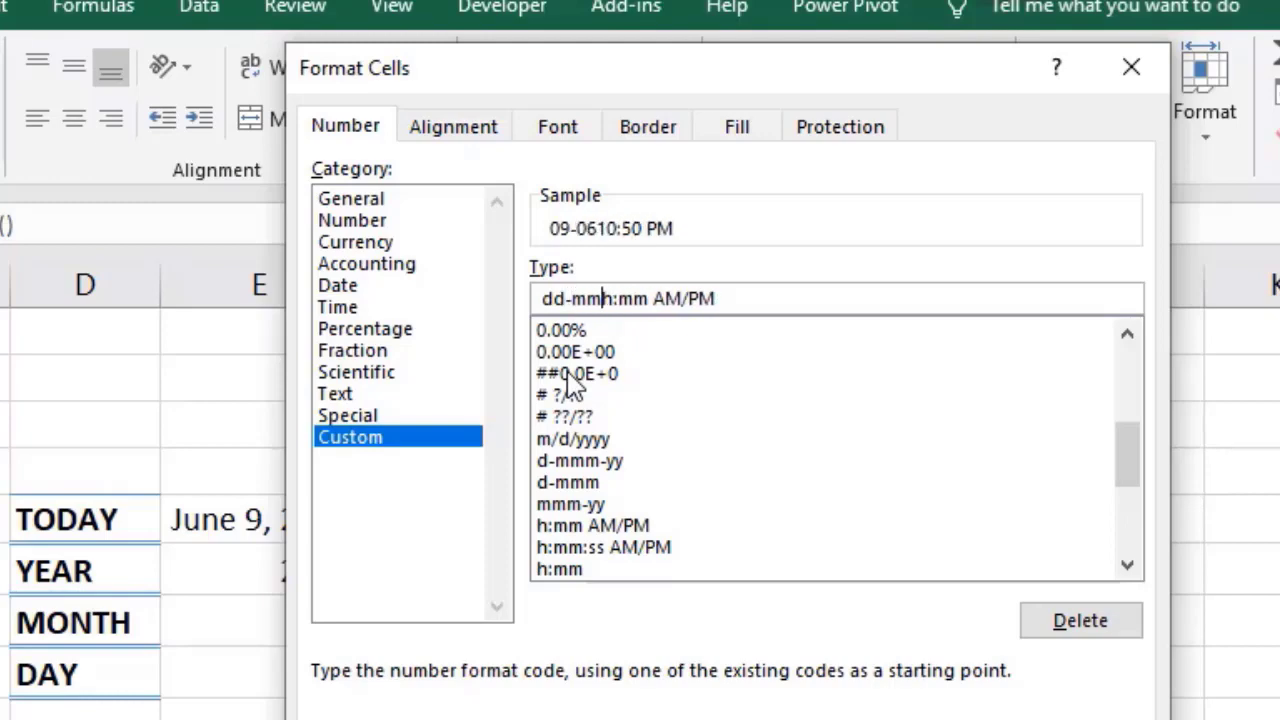
pyautogui.write('-')
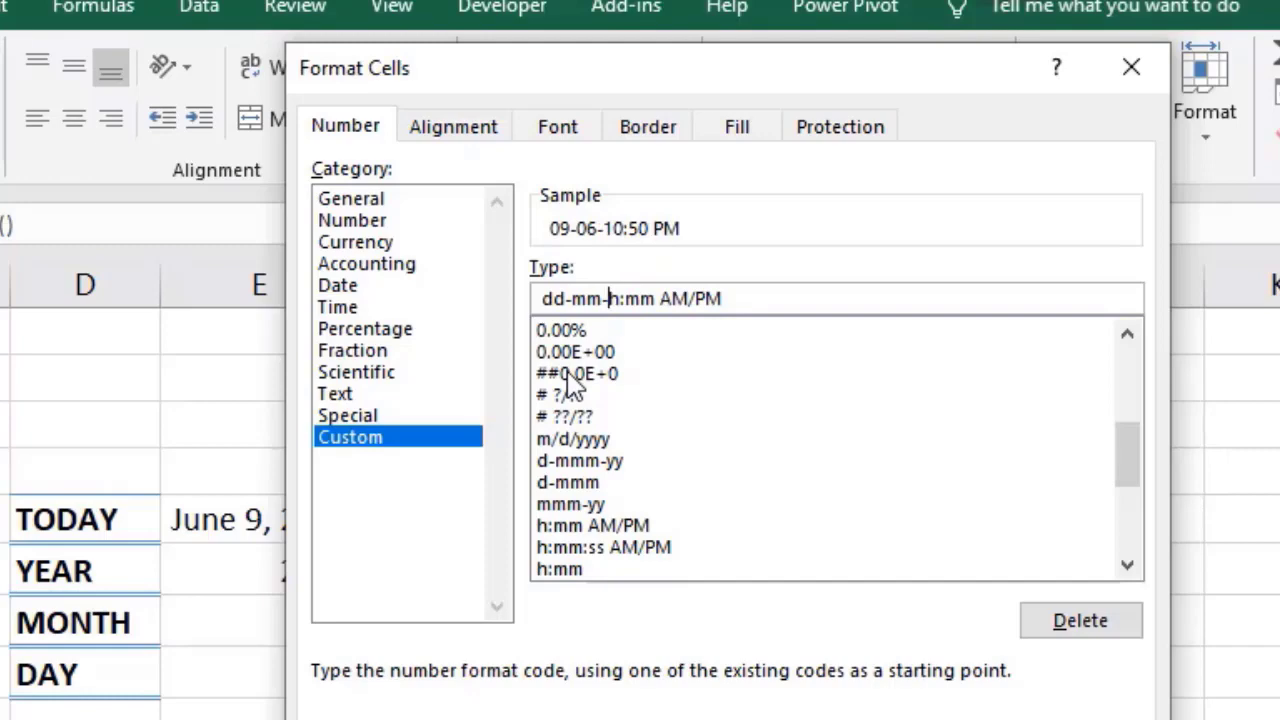
pyautogui.write('yyy')
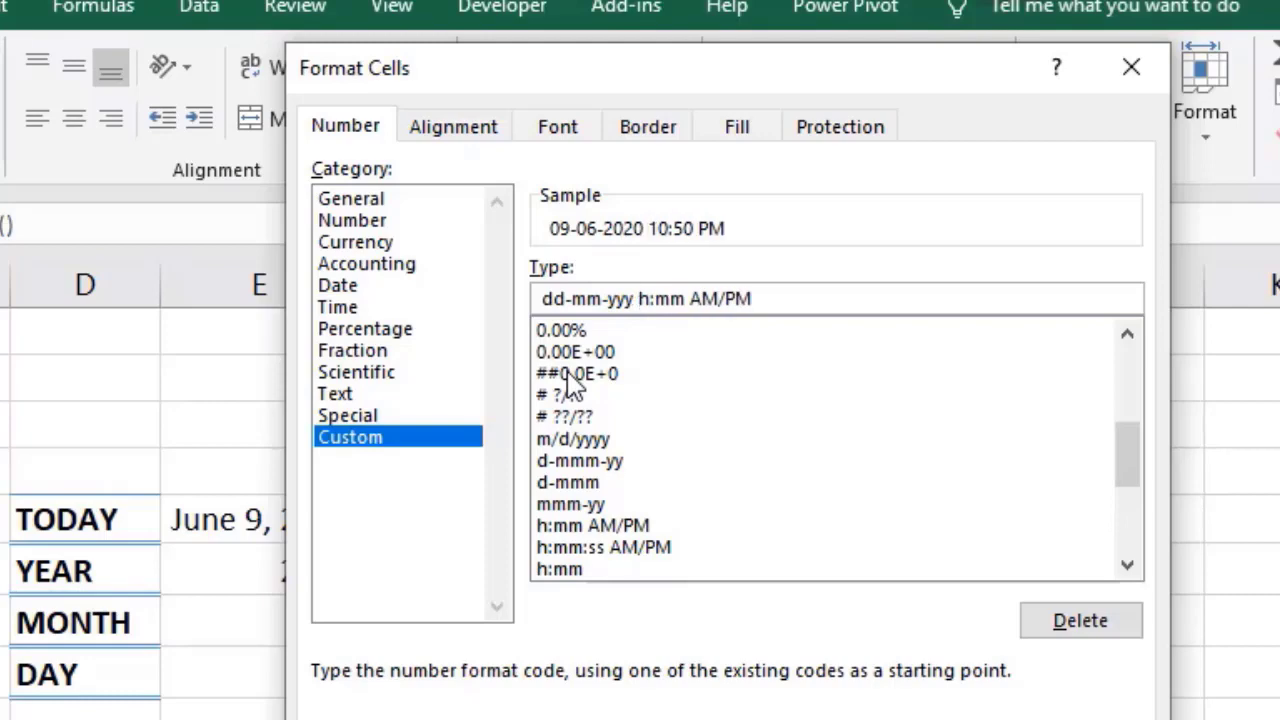
pyautogui.press('Return')
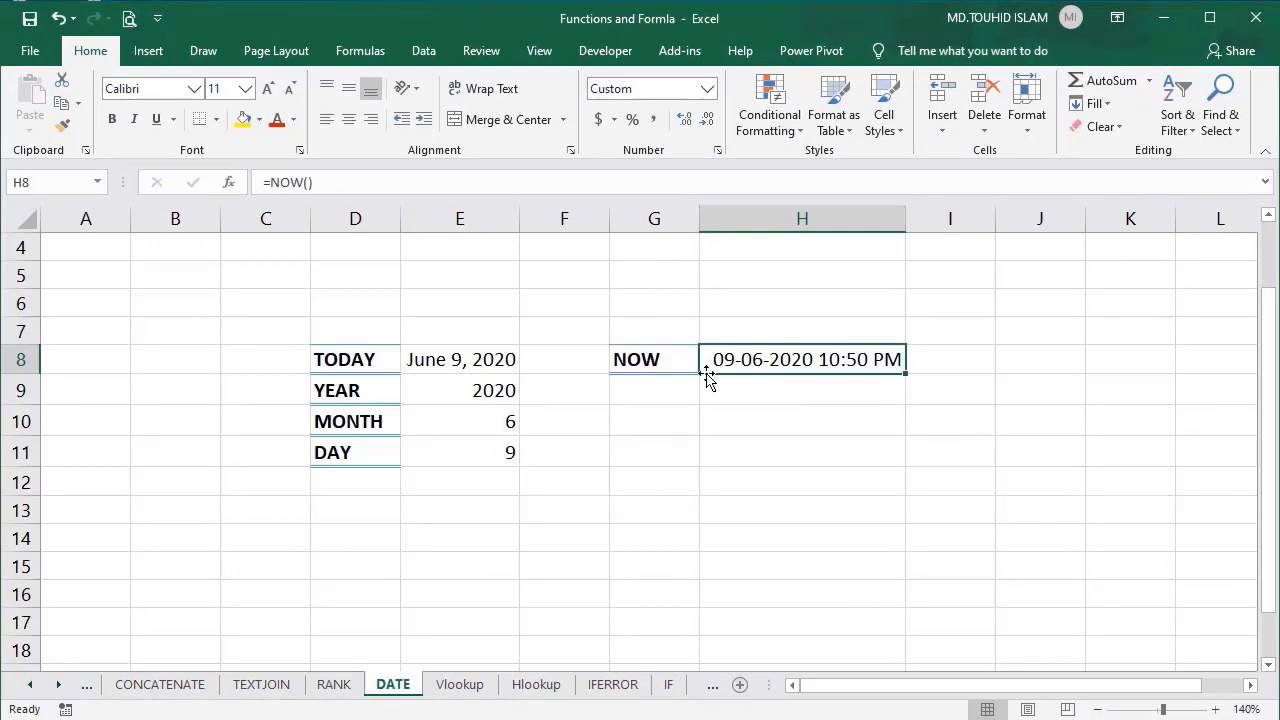
# Reopen the number format settings of H8 to check its custom date and time code, and close them.
pyautogui.click(741, 416)
pyautogui.click(730, 360)
pyautogui.hotkey('ctrl', '1')
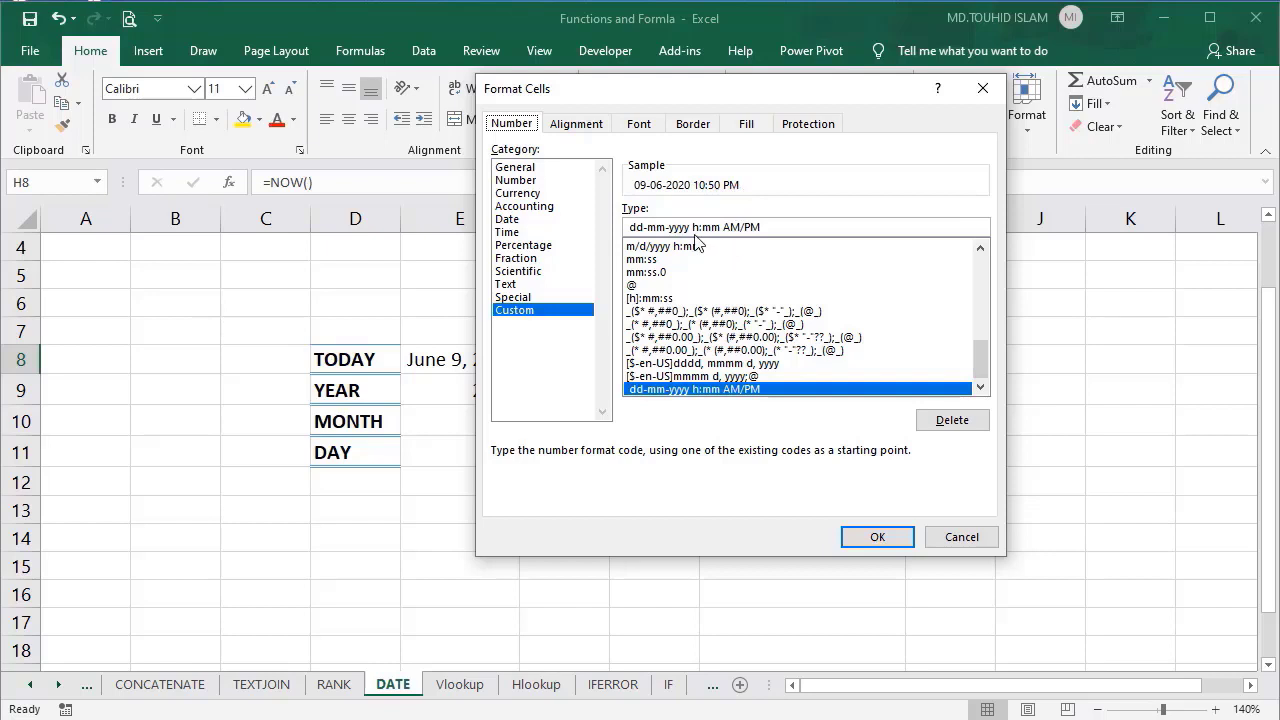
pyautogui.click(886, 537)
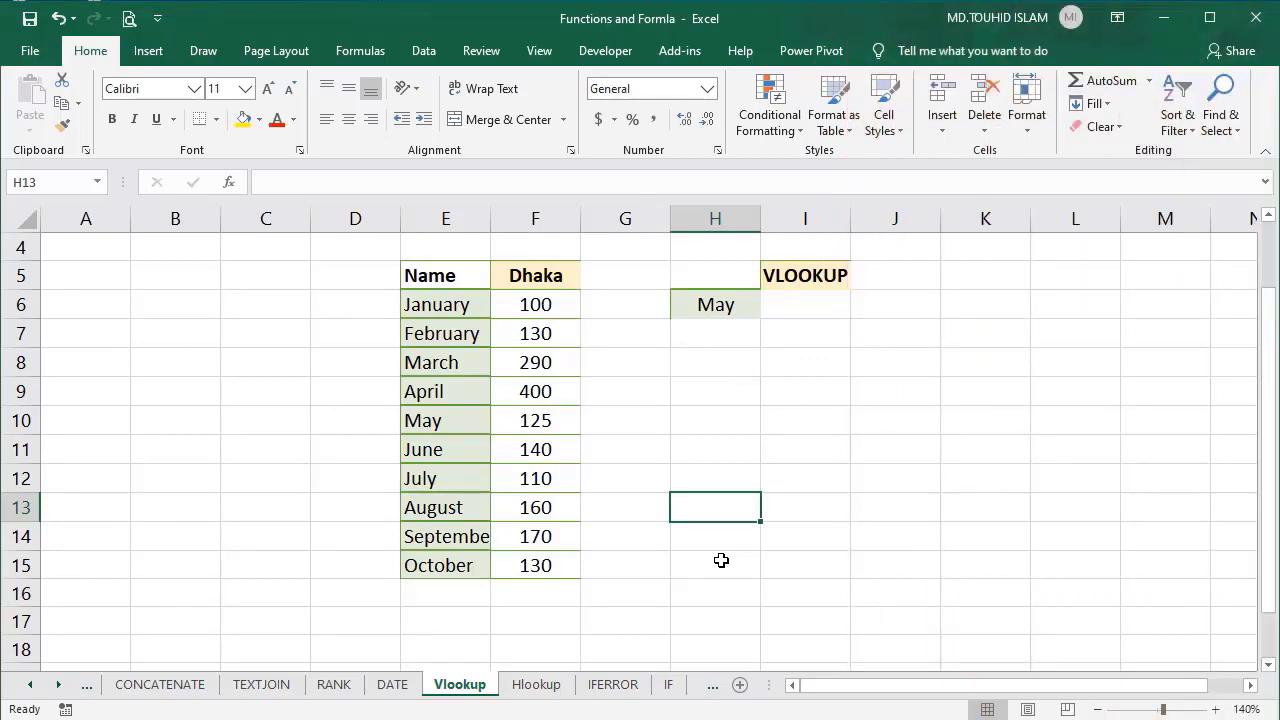
# Enter =VLOOKUP(H6,E5:F15,2,FALSE) in I6 to look up the selected month's Dhaka value, and compare it with May's table entry.
pyautogui.click(787, 311)
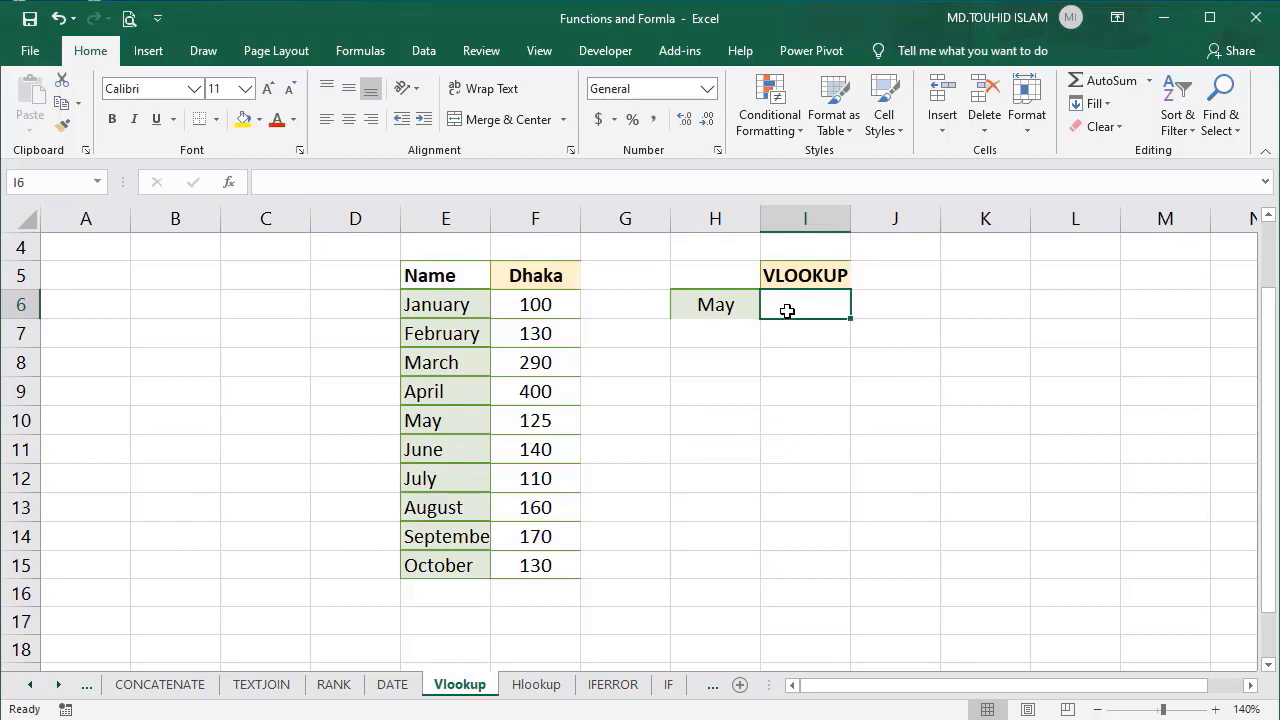
pyautogui.write('=')
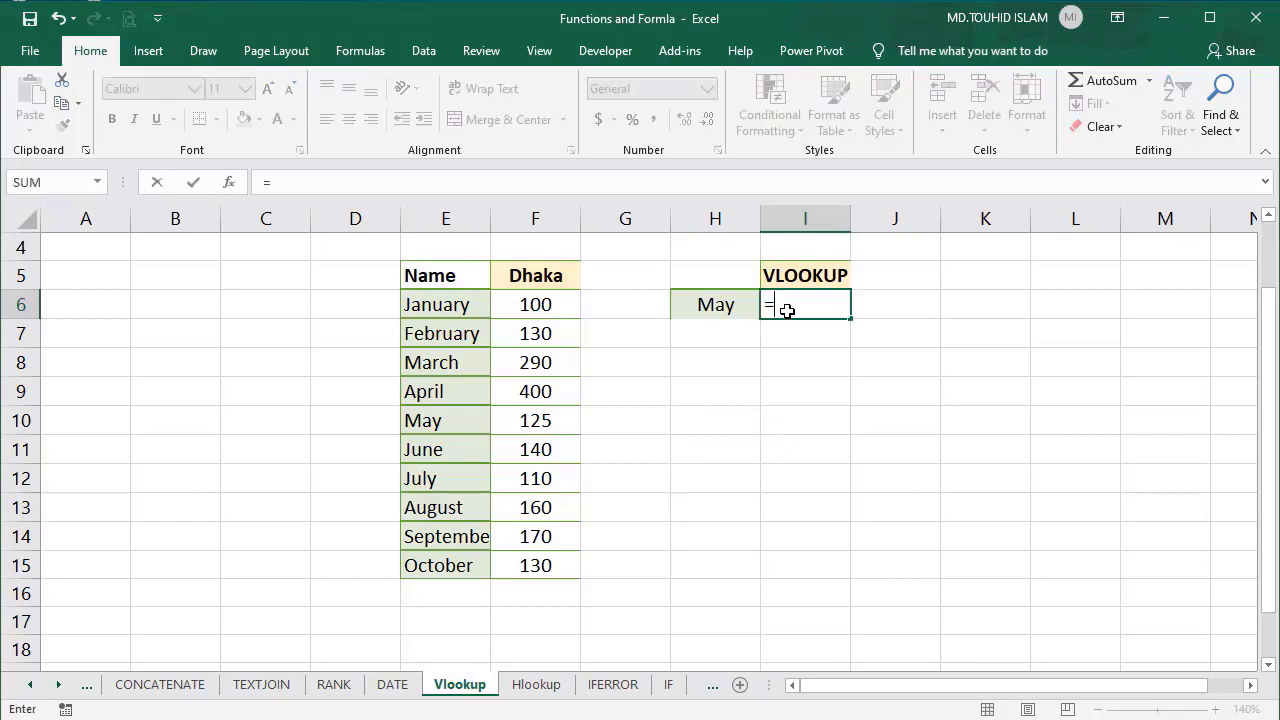
pyautogui.write('vlo')
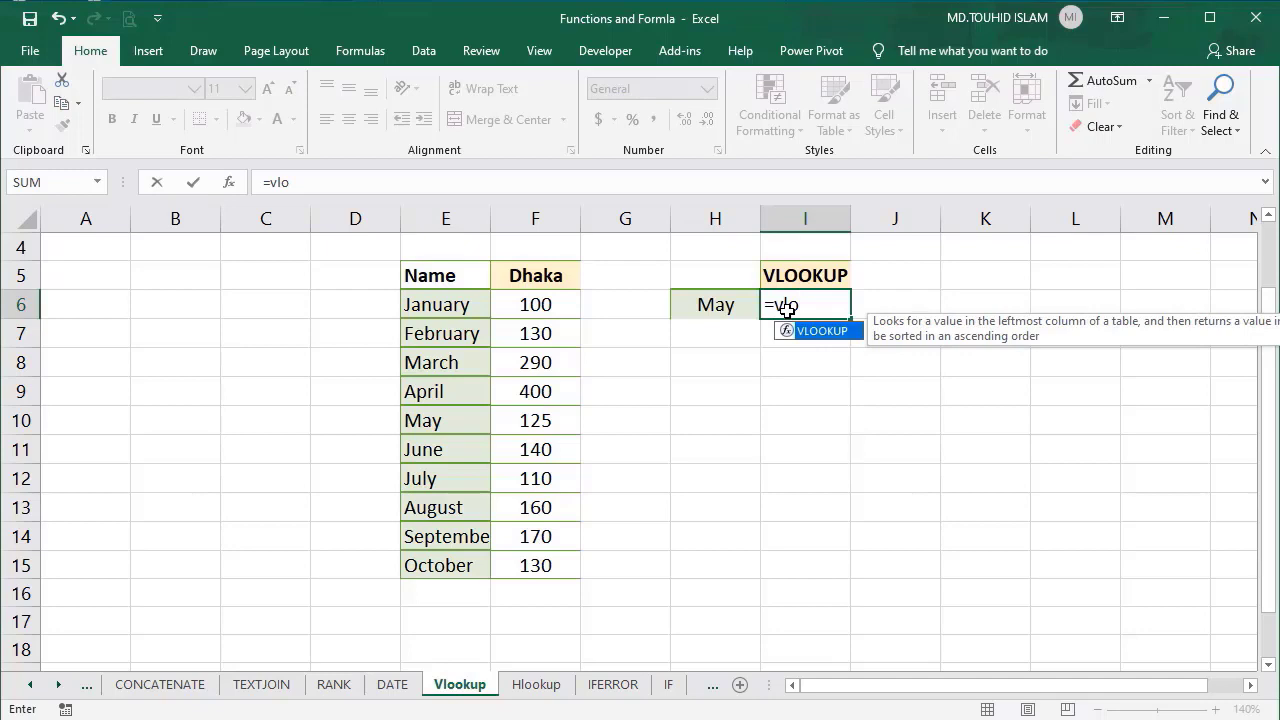
pyautogui.press('Tab')
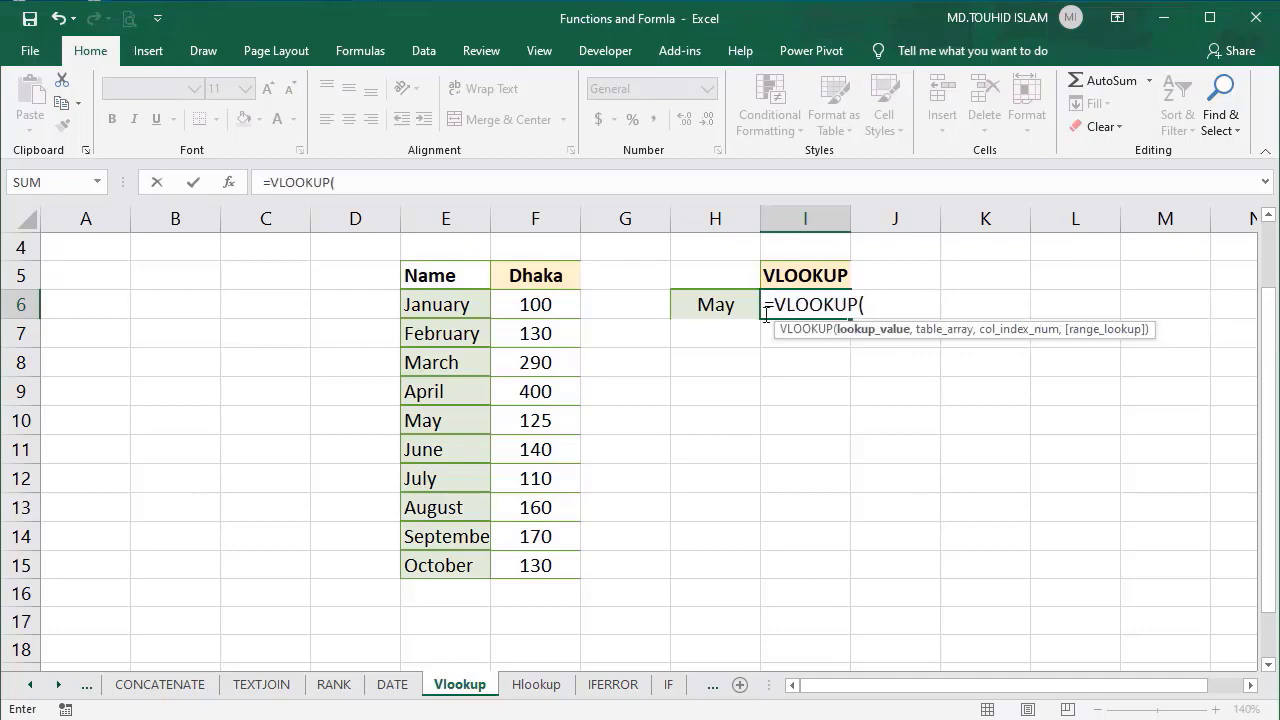
pyautogui.click(716, 305)
pyautogui.write(',')
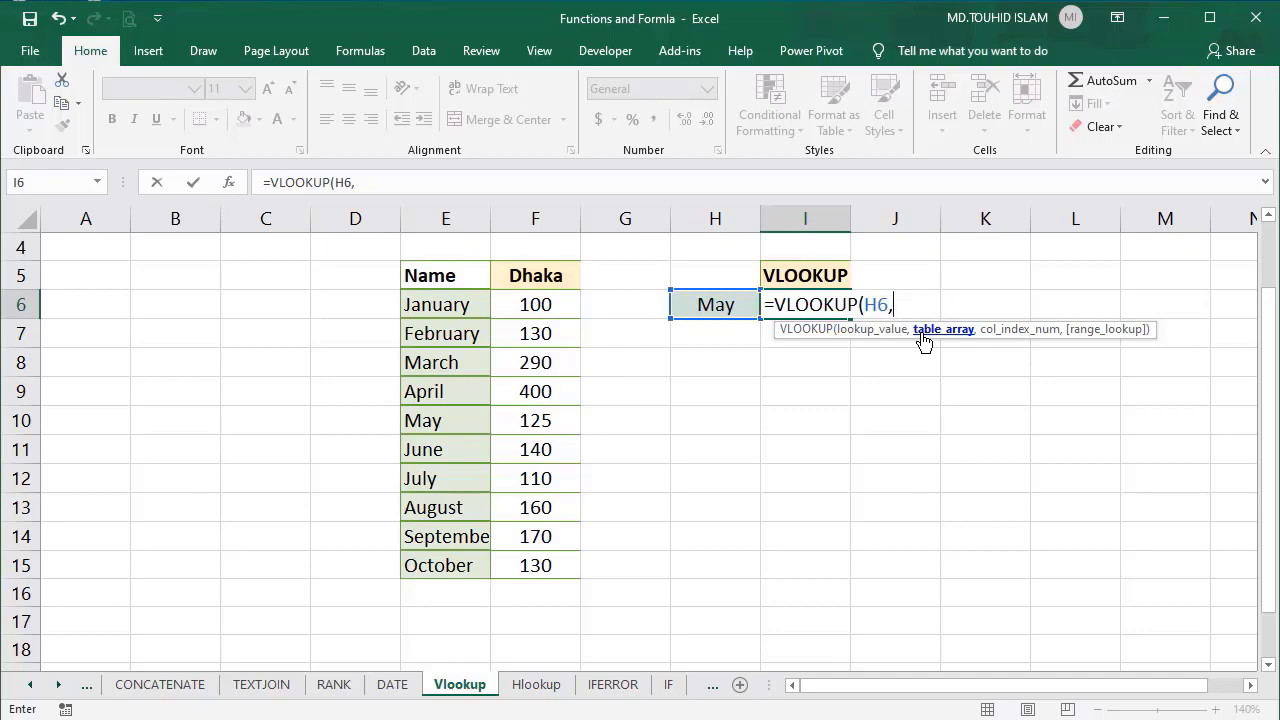
pyautogui.moveTo(440, 276); pyautogui.dragTo(494, 555)
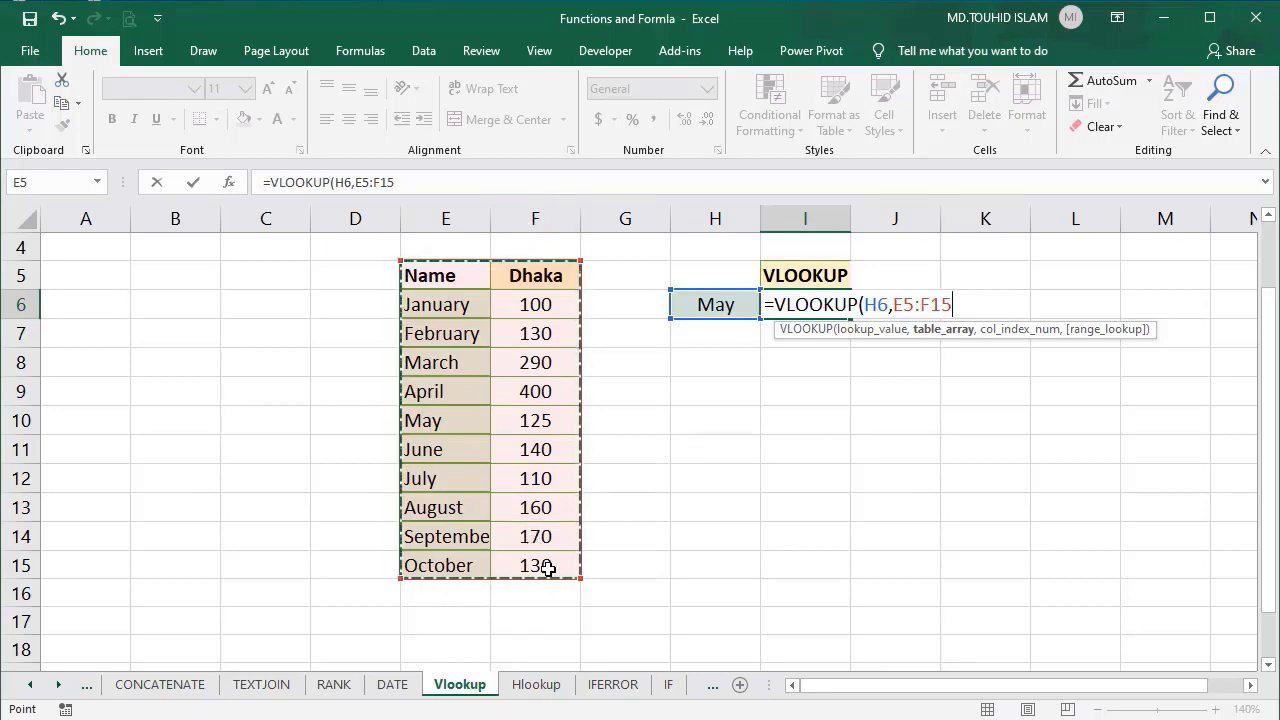
pyautogui.write(',')
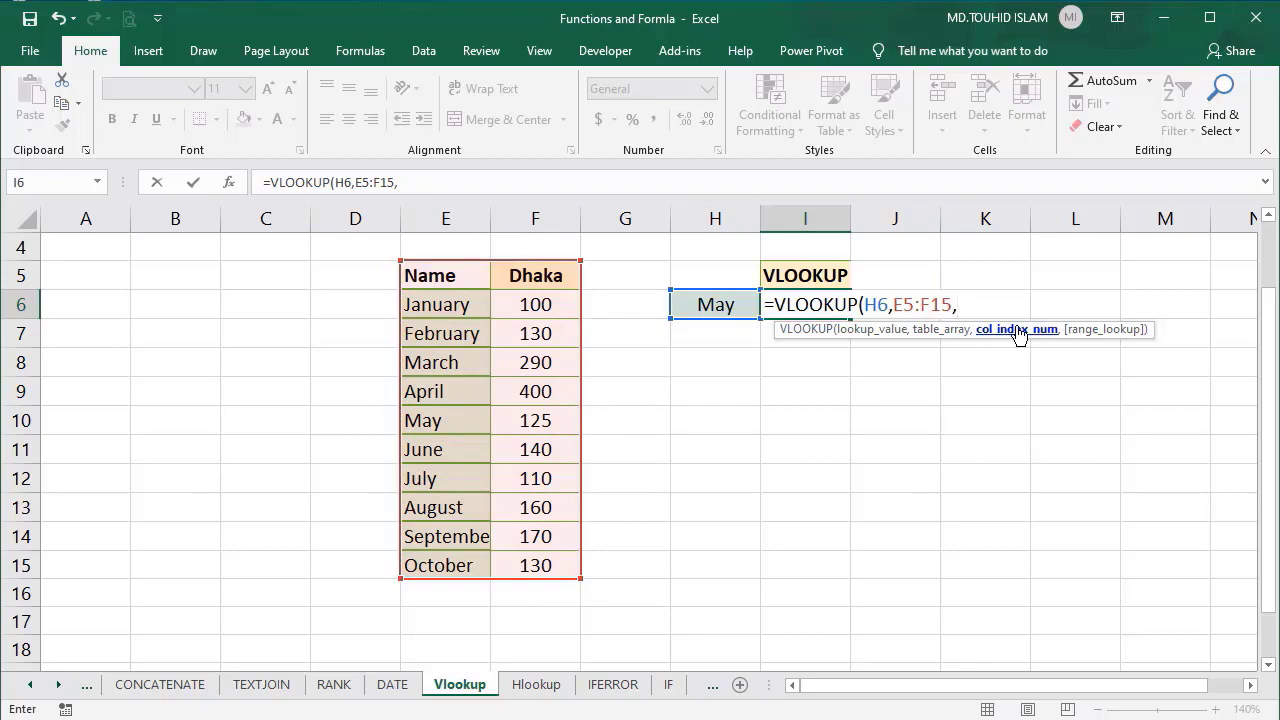
pyautogui.write('2,')
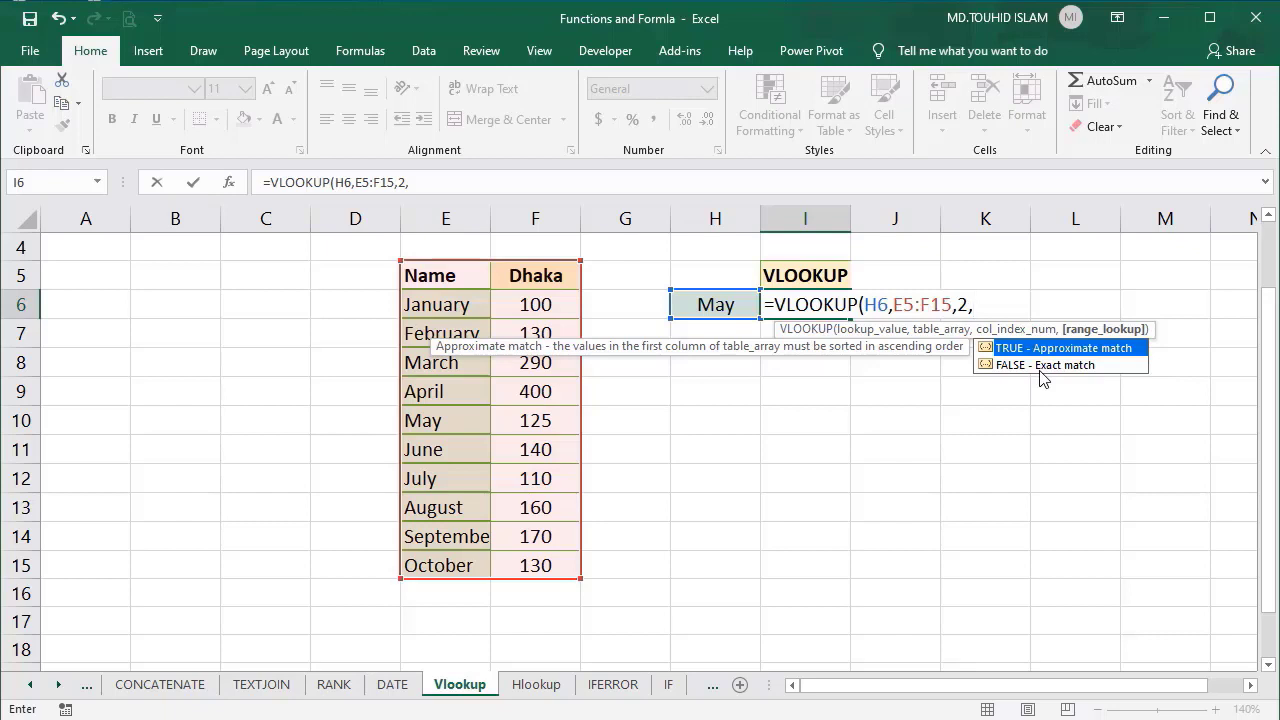
pyautogui.click(1041, 365)
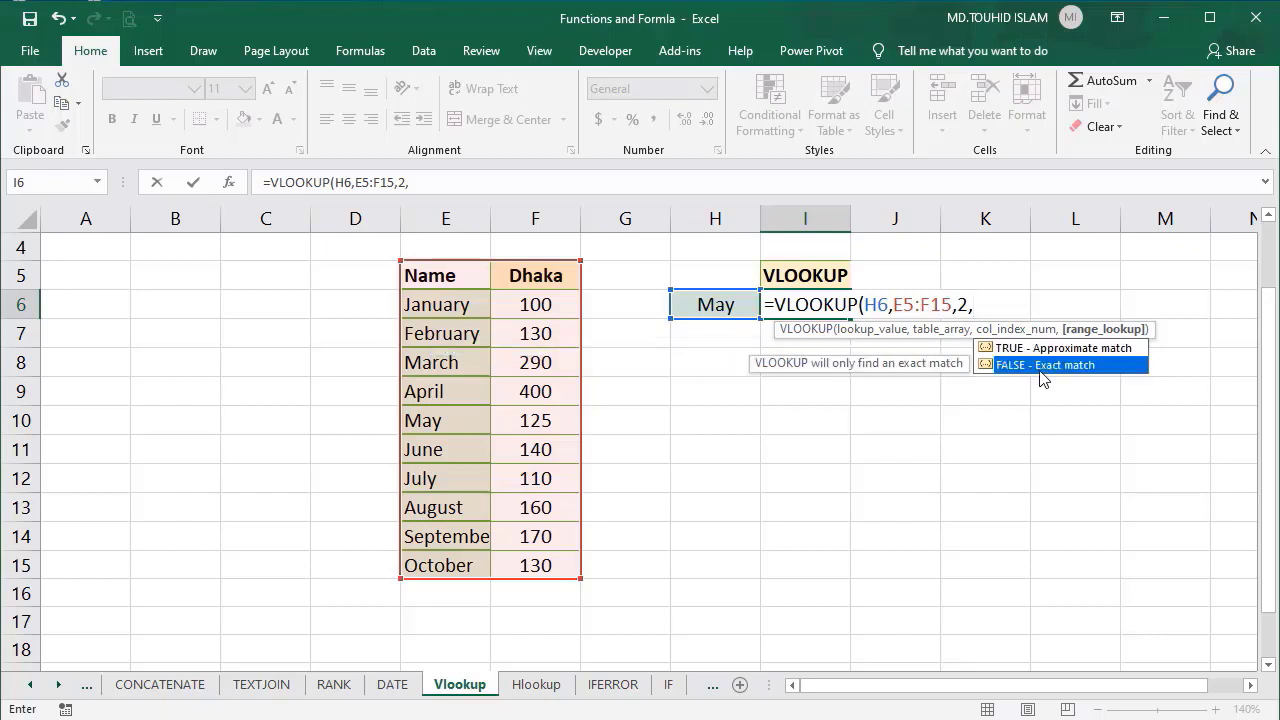
pyautogui.doubleClick(1040, 365)
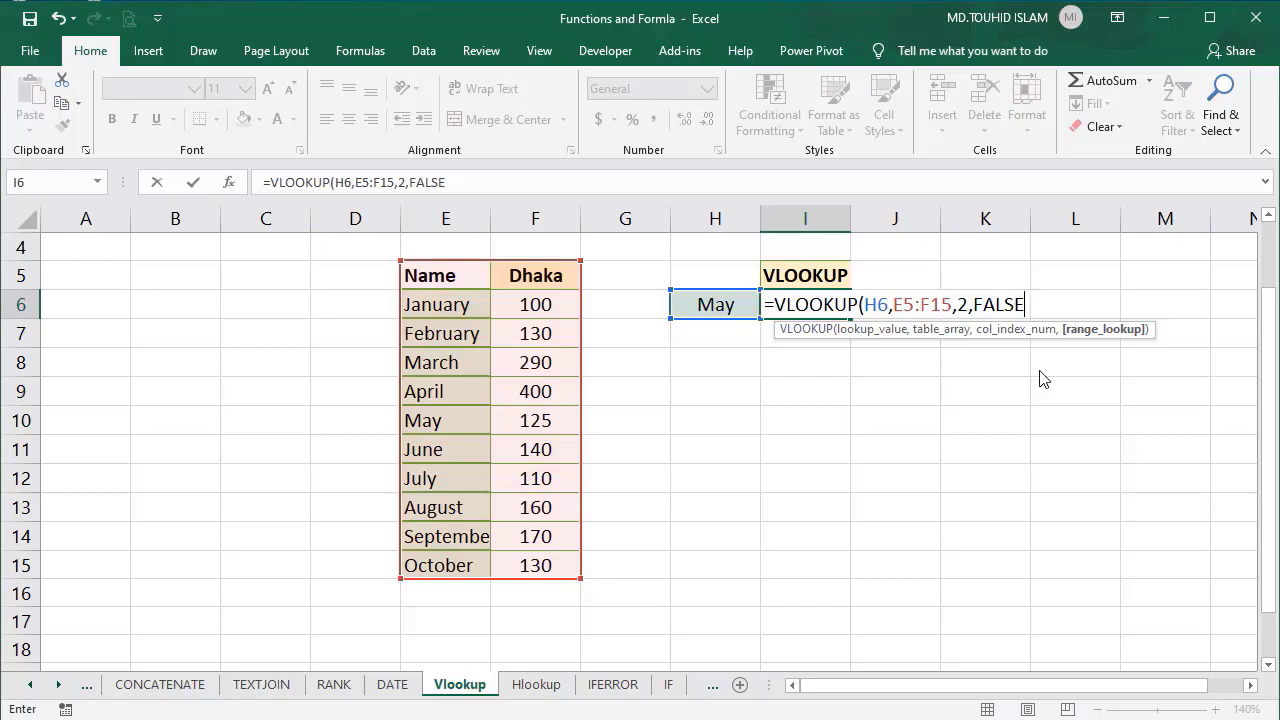
pyautogui.write(')')
pyautogui.press('Return')
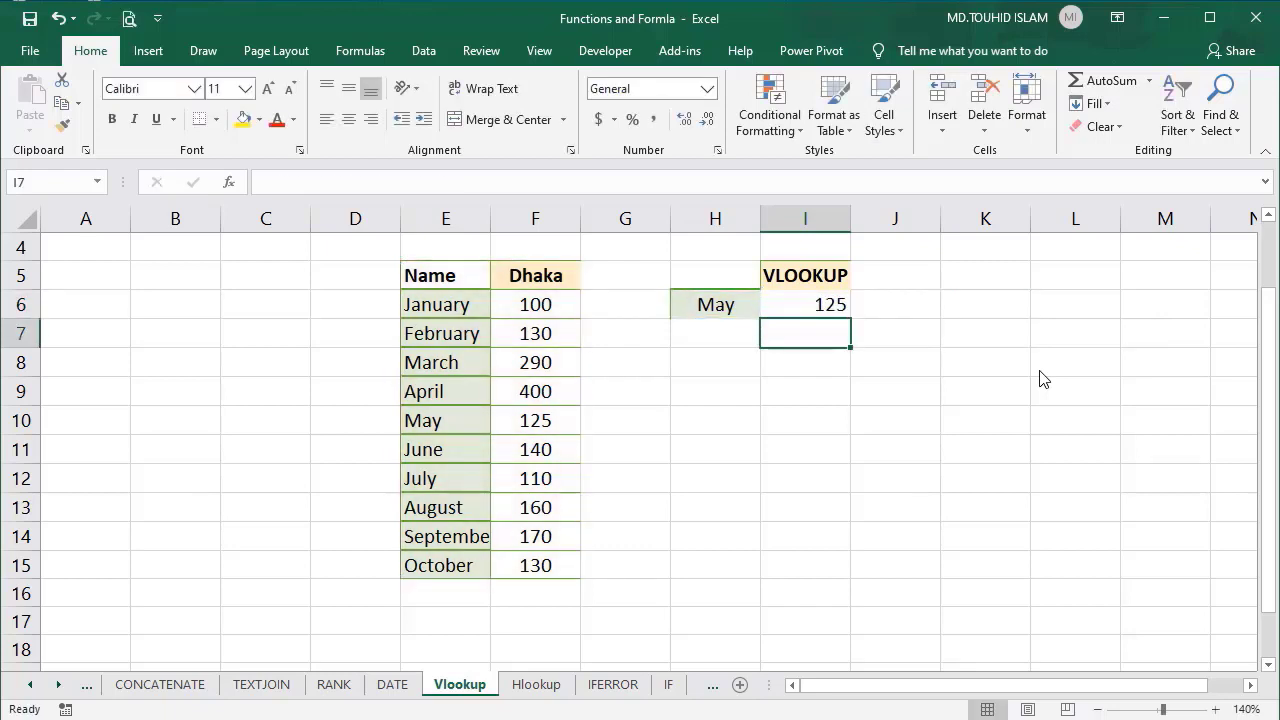
pyautogui.click(803, 304)
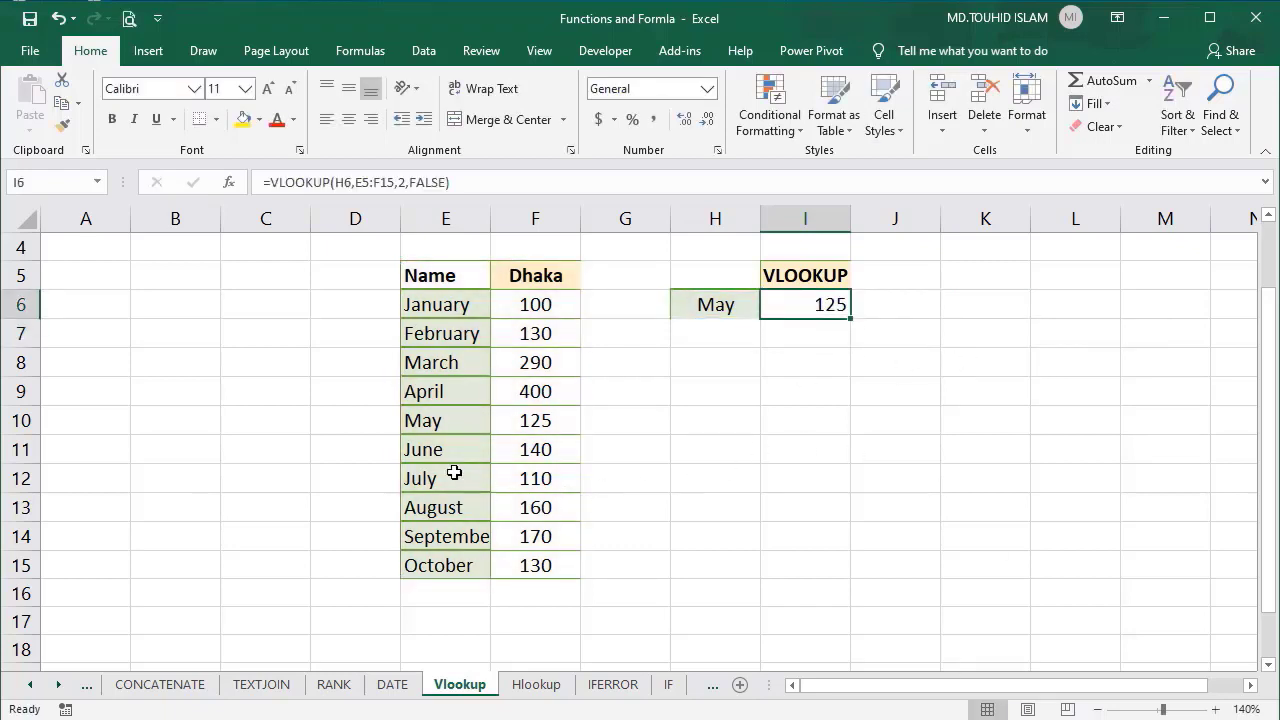
pyautogui.click(537, 418)
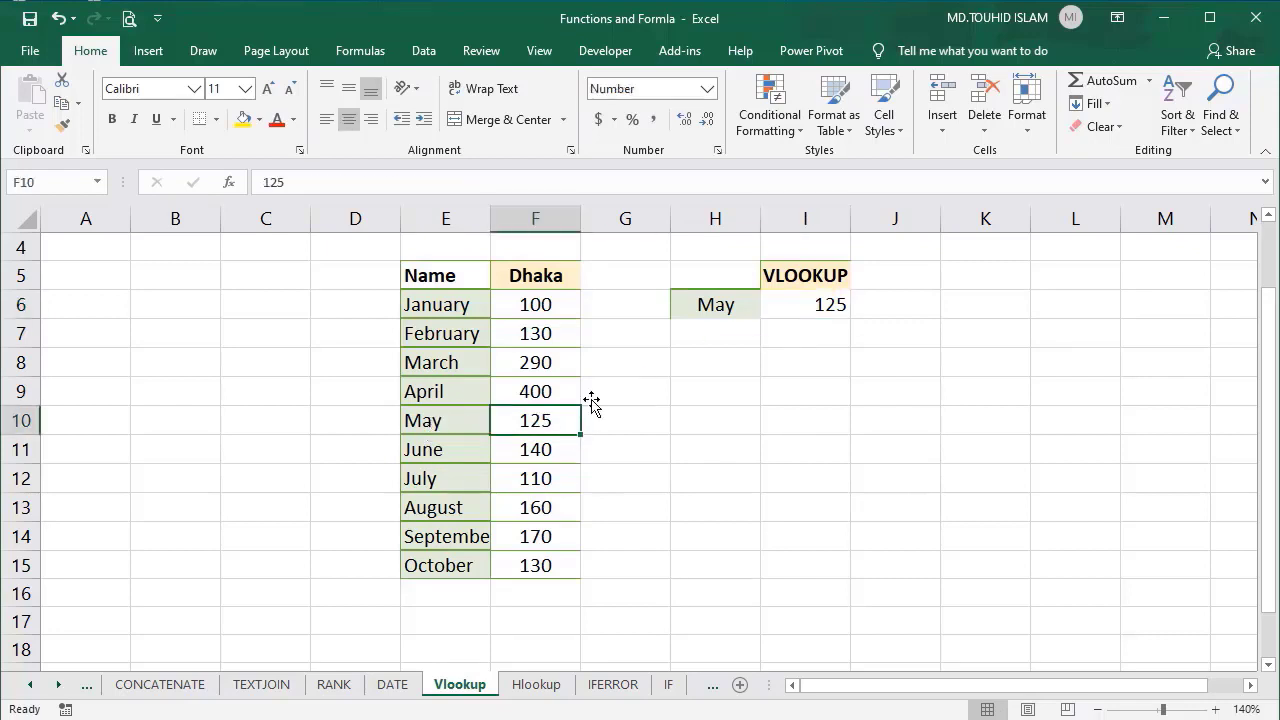
# Choose June as the lookup month in H6 and compare the VLOOKUP result with June's Dhaka entry in the table.
pyautogui.click(722, 311)
pyautogui.click(769, 309)
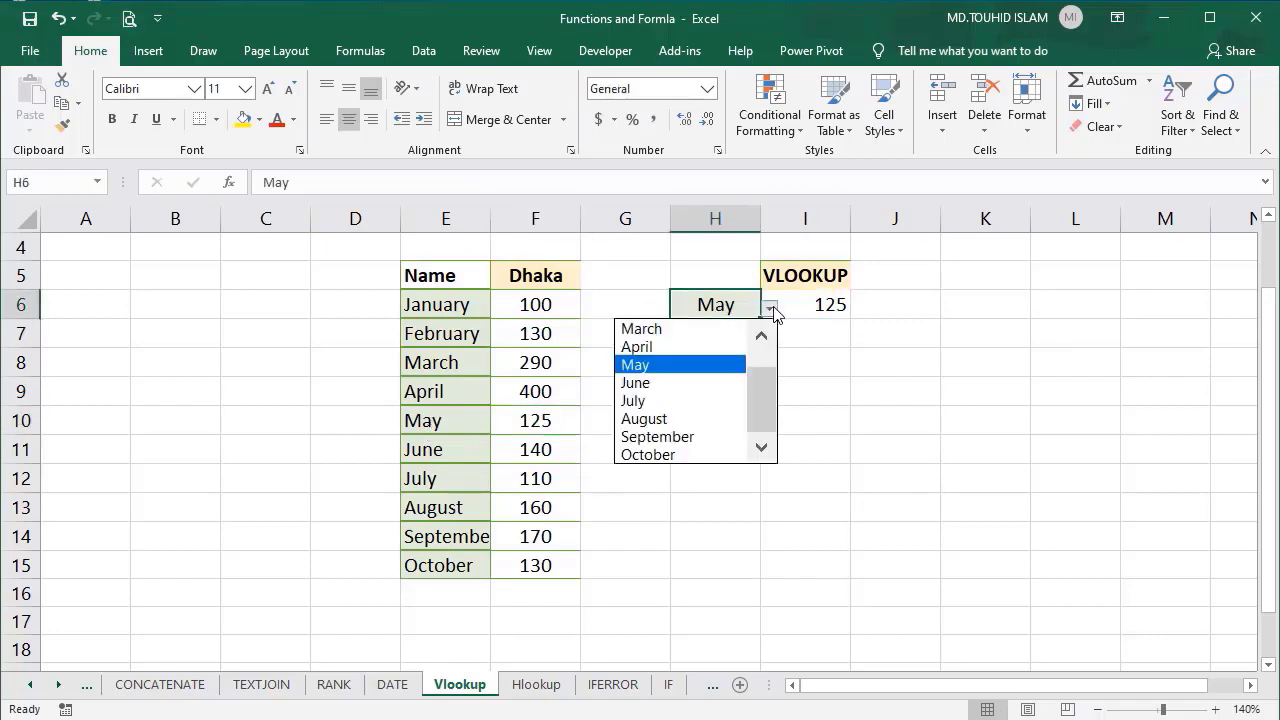
pyautogui.click(655, 383)
pyautogui.click(831, 304)
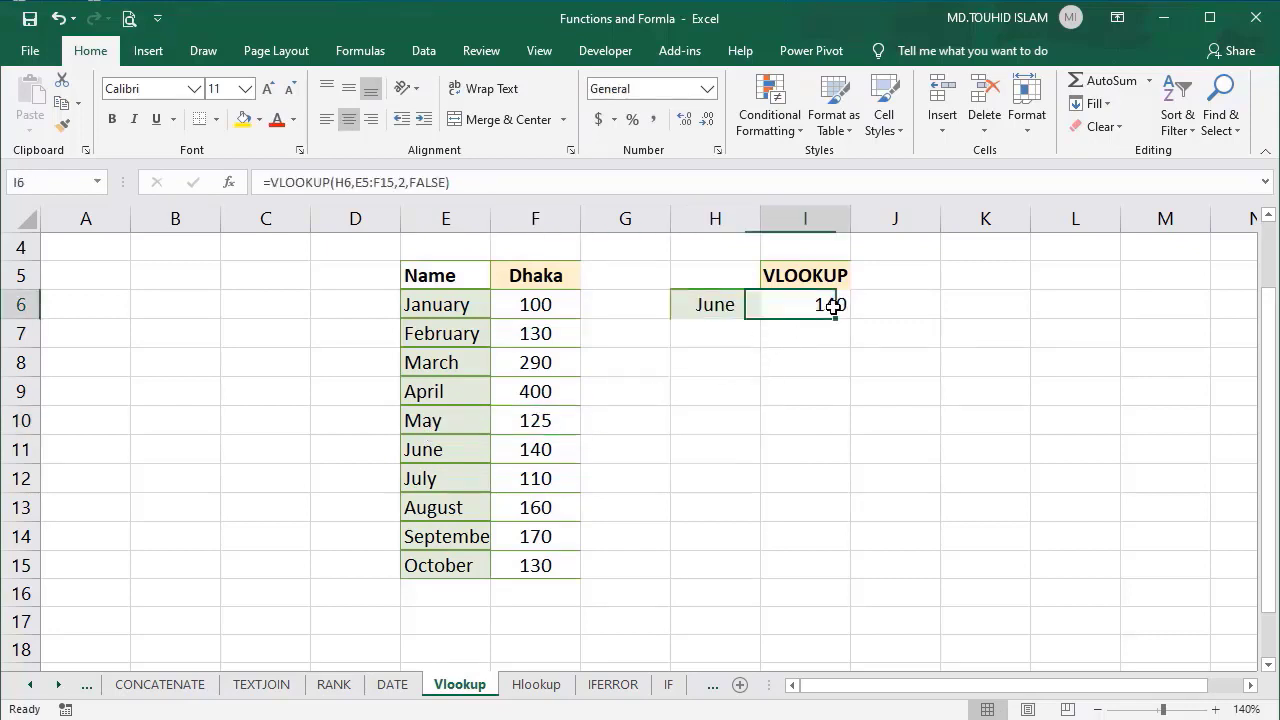
pyautogui.click(530, 449)
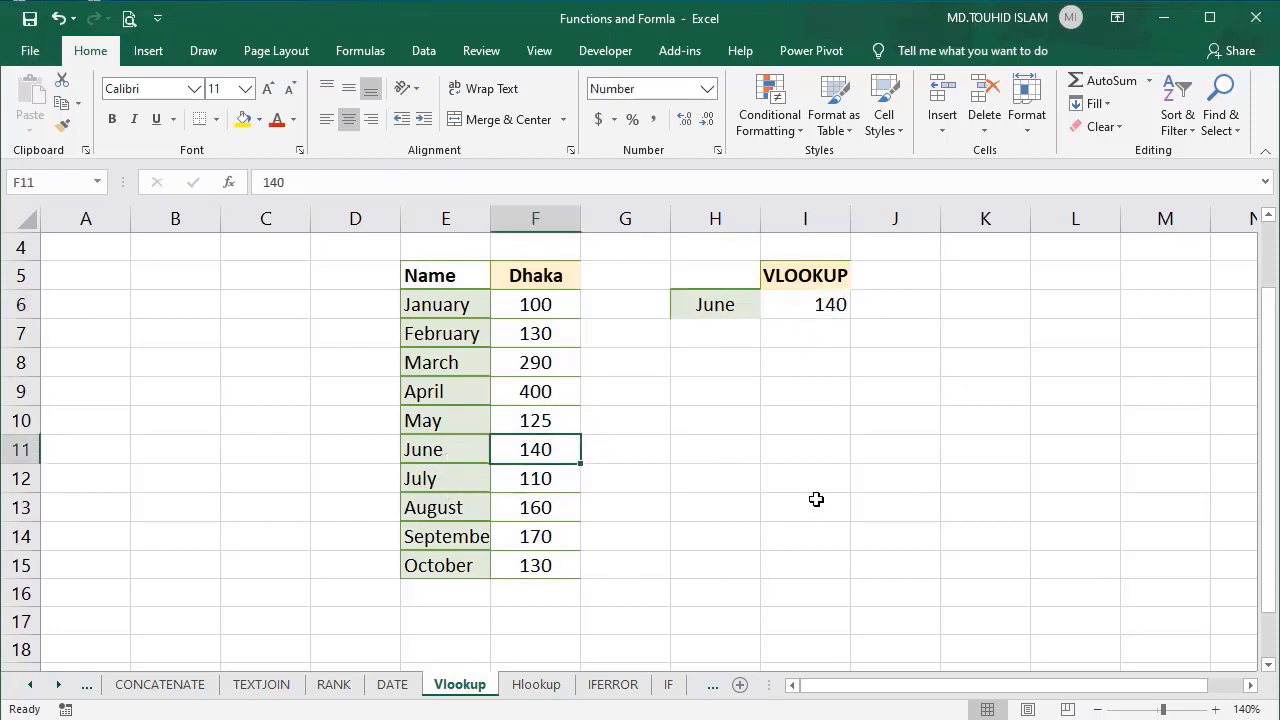
# Clear June from the Name column in E11, check how the VLOOKUP in I6 reacts, and undo the deletion.
pyautogui.click(418, 449)
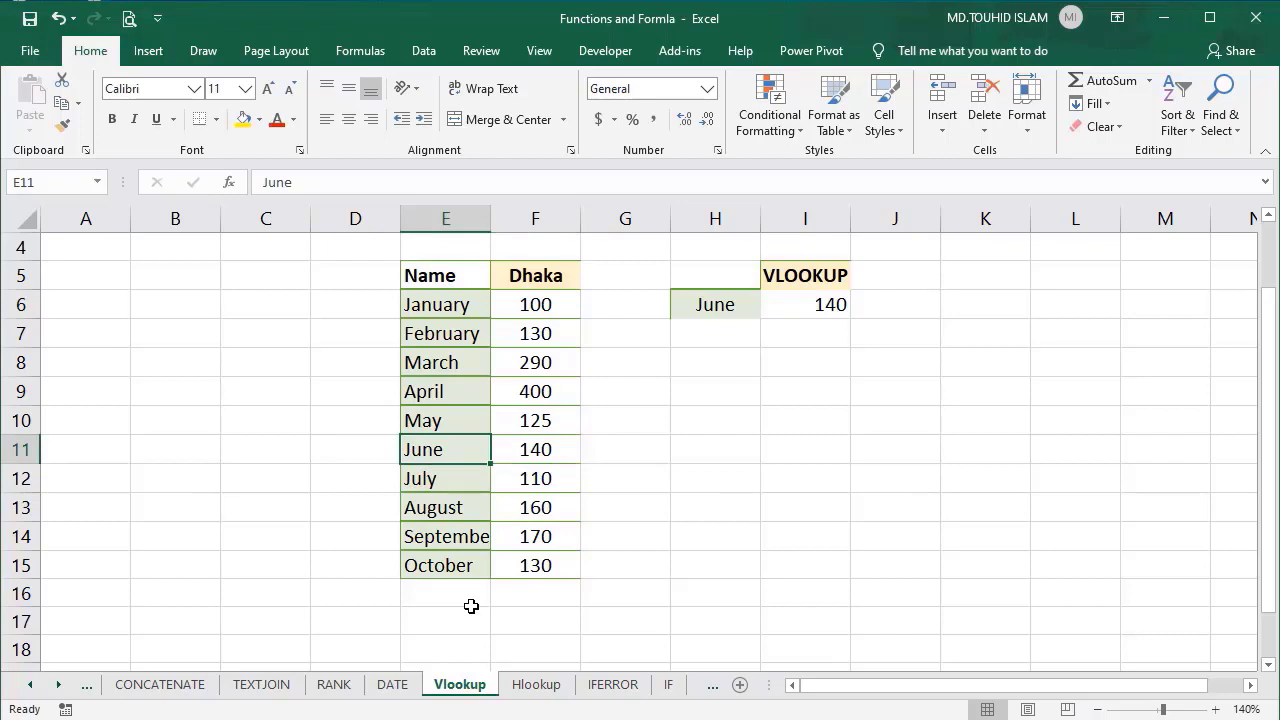
pyautogui.press('Delete')
pyautogui.click(820, 305)
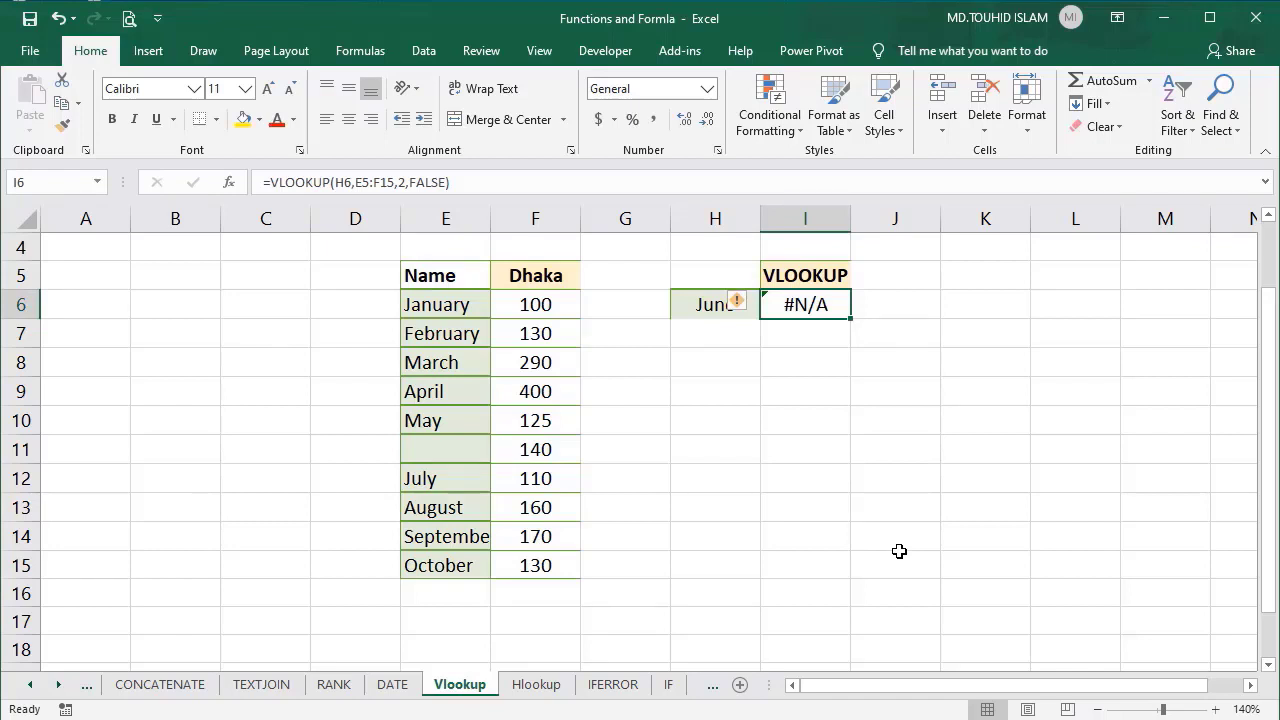
pyautogui.click(712, 302)
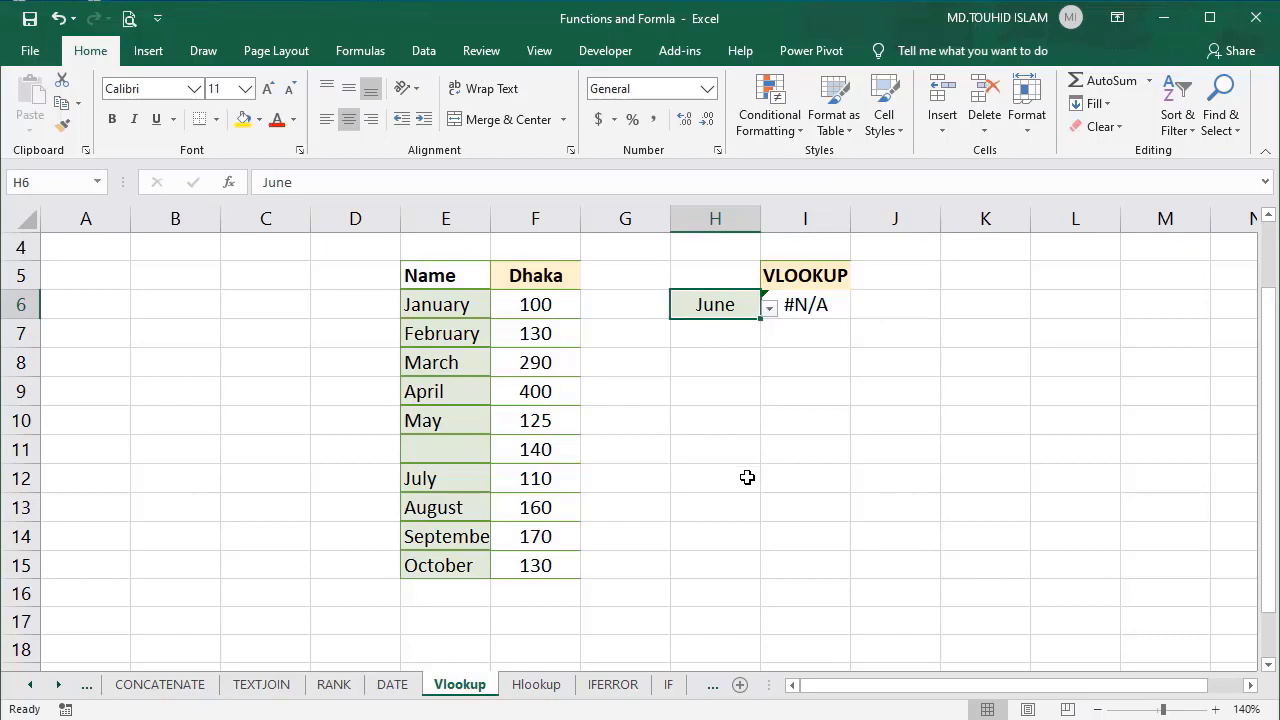
pyautogui.click(445, 449)
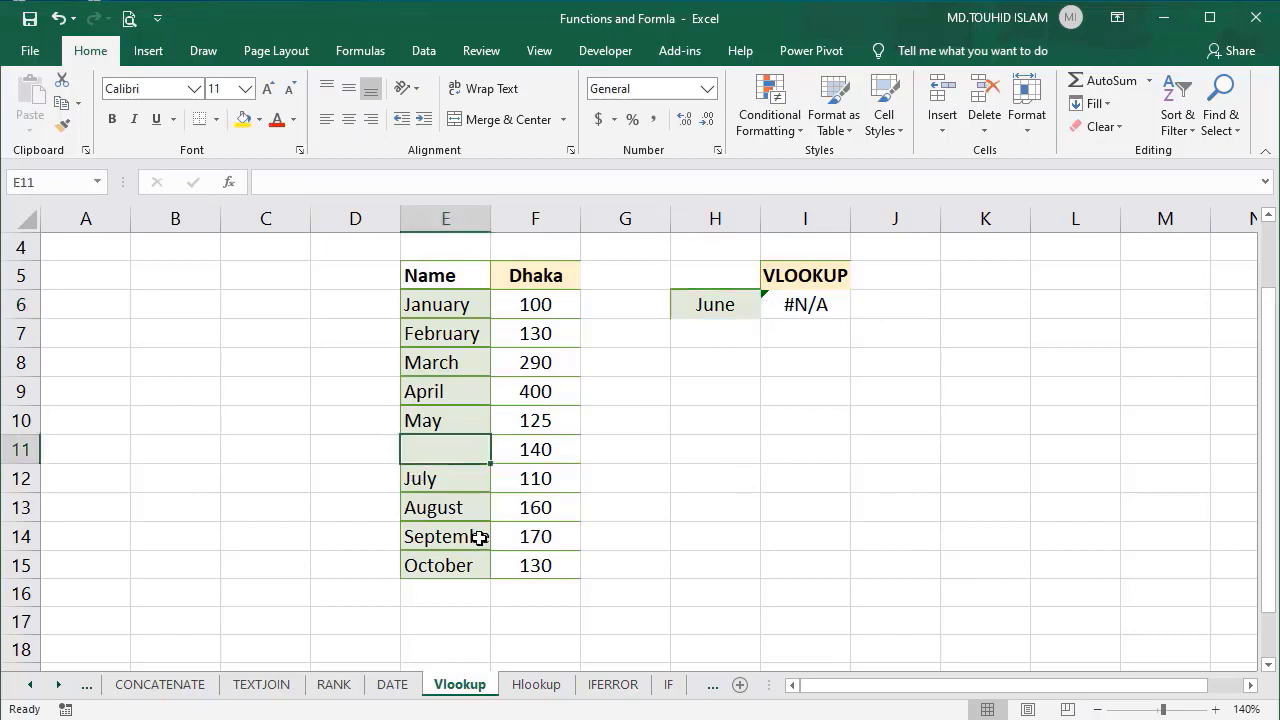
pyautogui.click(816, 303)
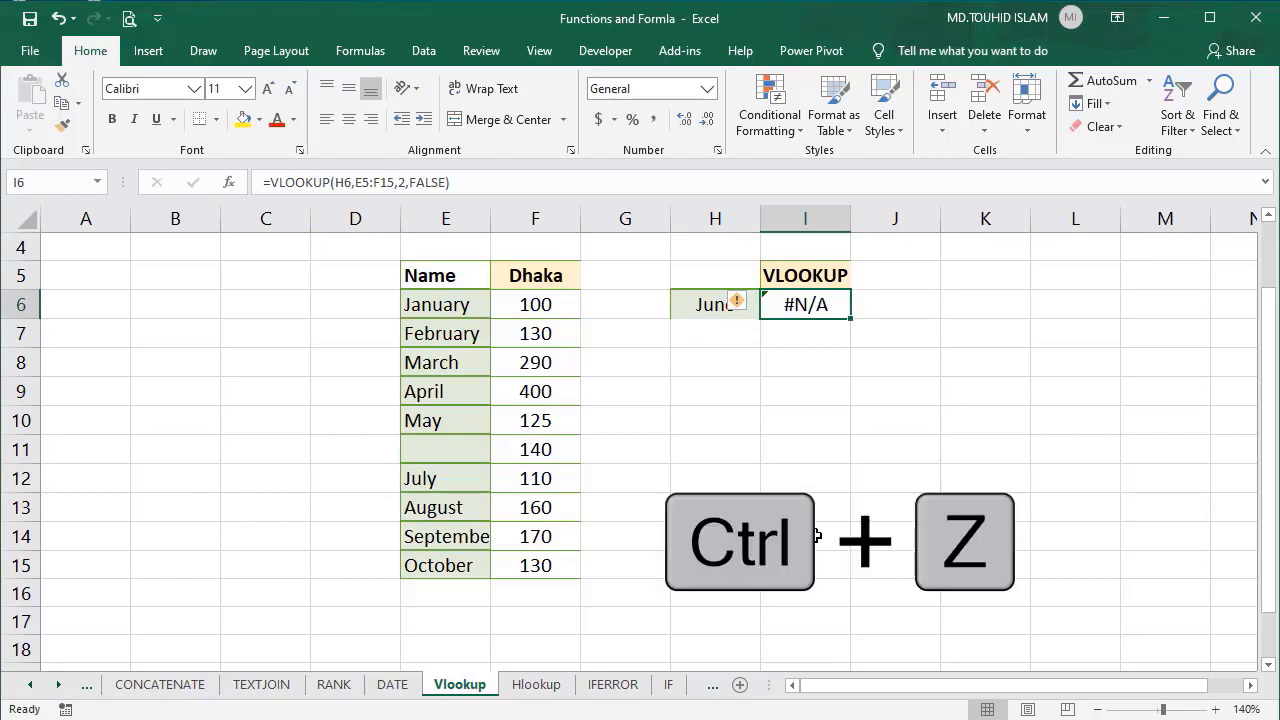
pyautogui.hotkey('ctrl', 'z')
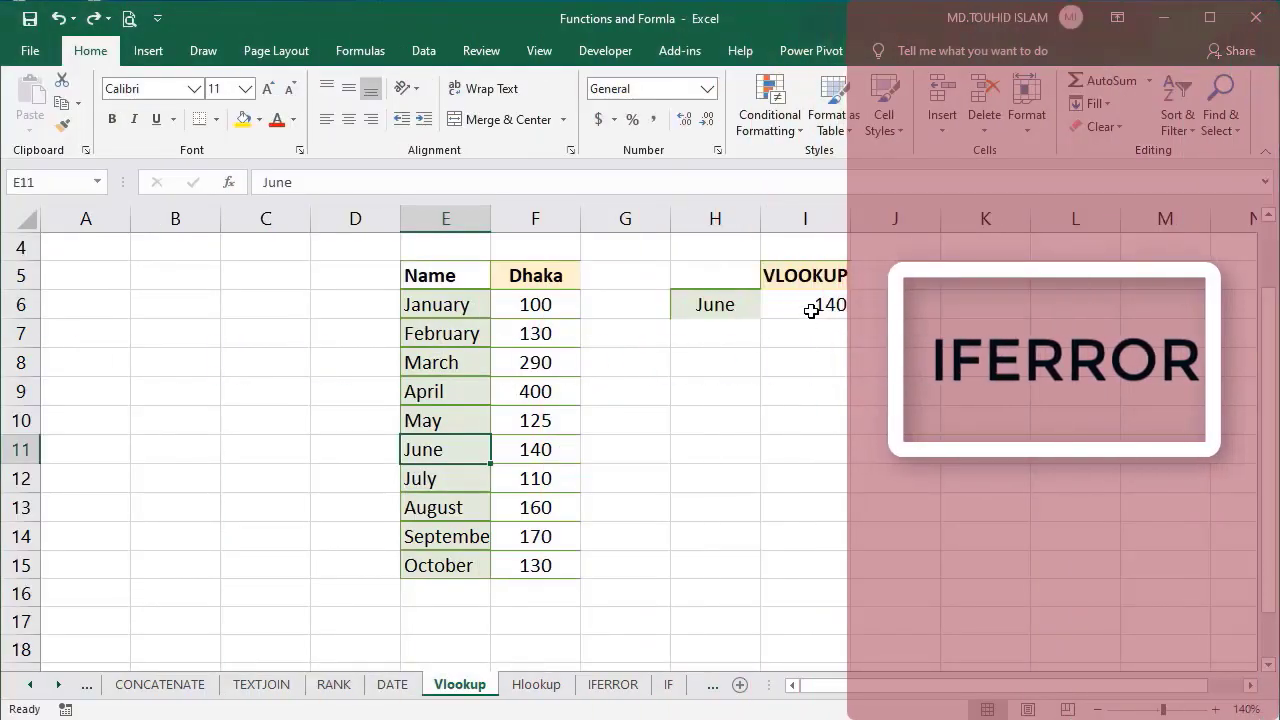
# Go to the IFERROR sheet and select J5, the result cell beside January.
pyautogui.click(615, 688)
pyautogui.click(794, 280)
pyautogui.scroll(1, 811, 520)
pyautogui.scroll(1, 811, 520)
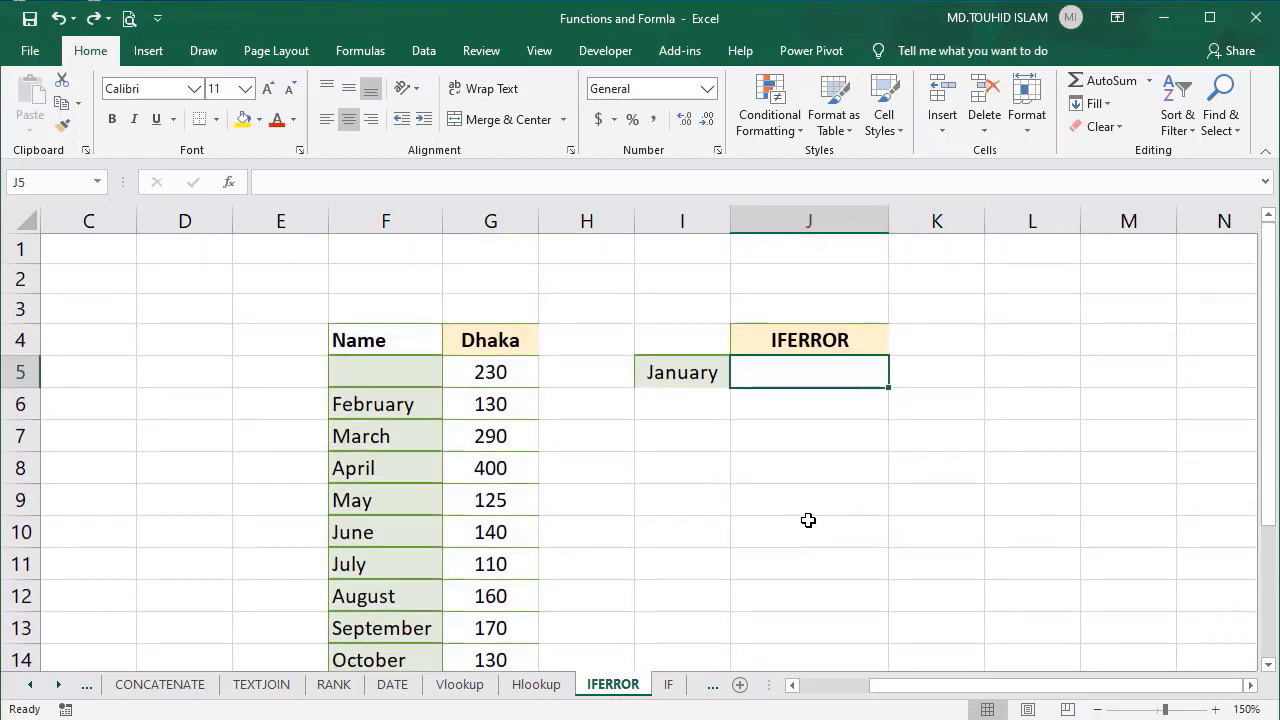
pyautogui.scroll(-1, 764, 513)
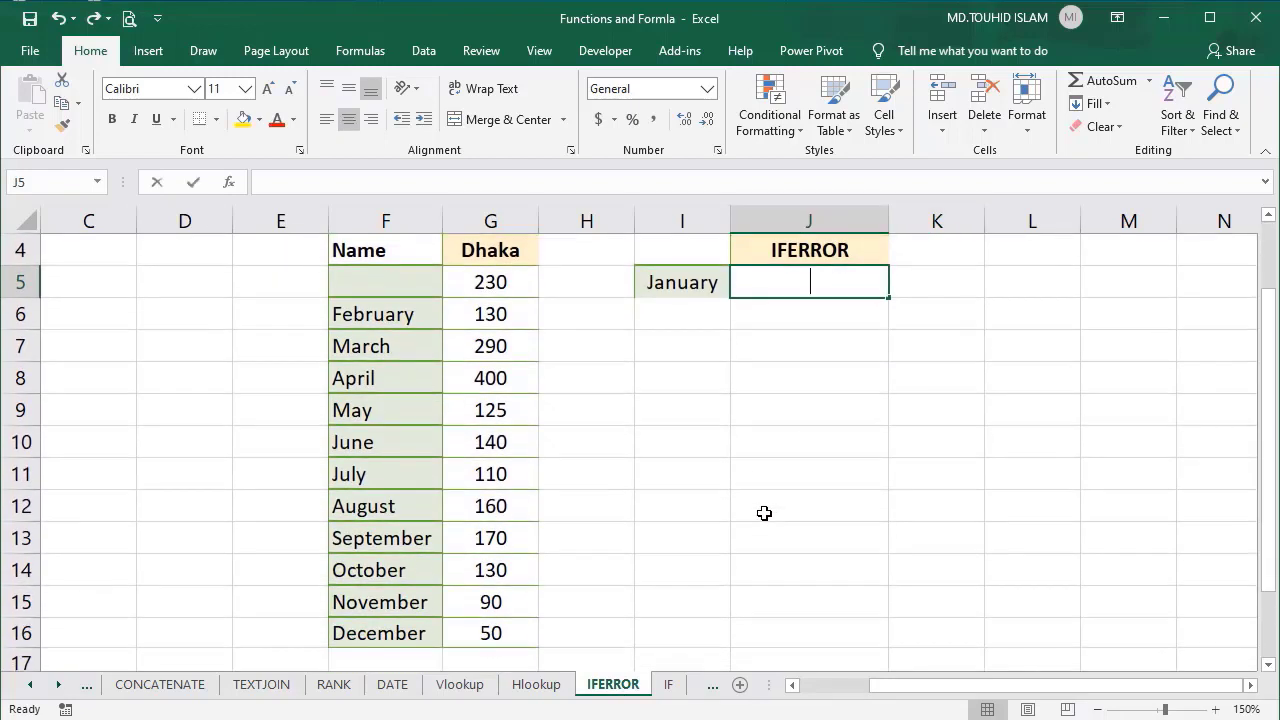
# Enter =VLOOKUP(I5,F4:G16,2,0) in J5 to look up January's Dhaka value, and check it against the blank name cell F5.
pyautogui.write('=vlo')
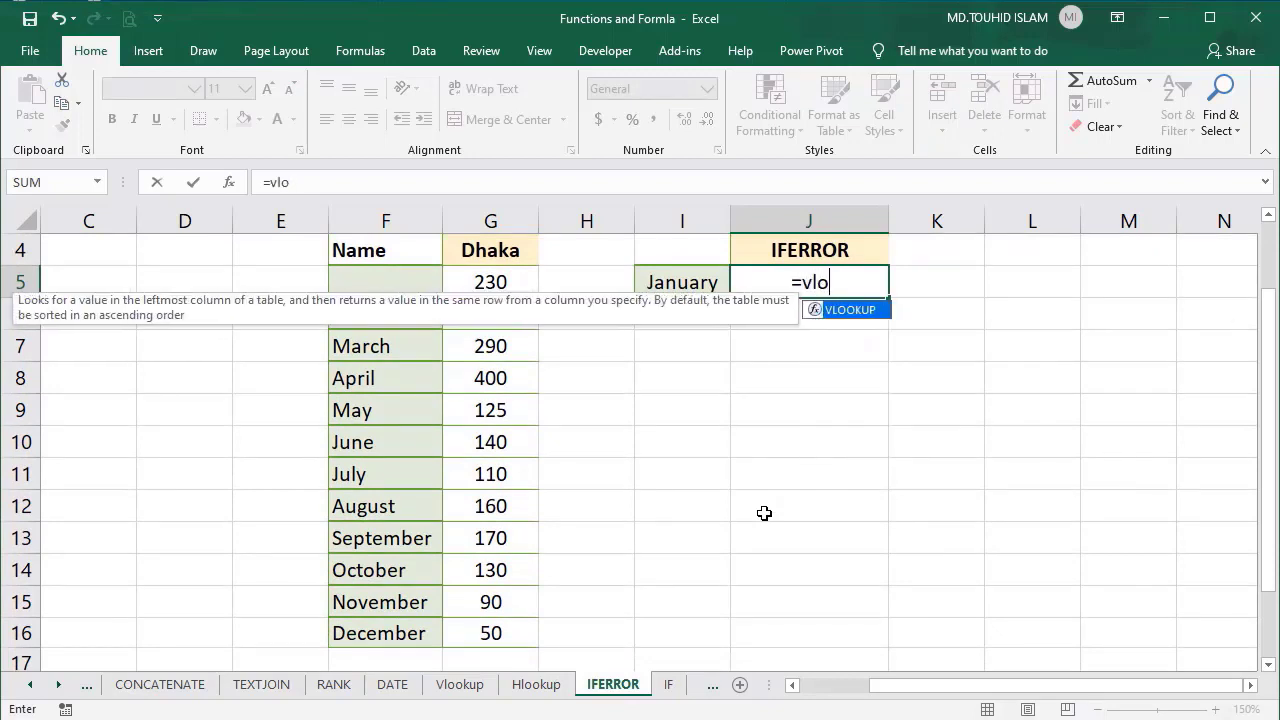
pyautogui.press('Tab')
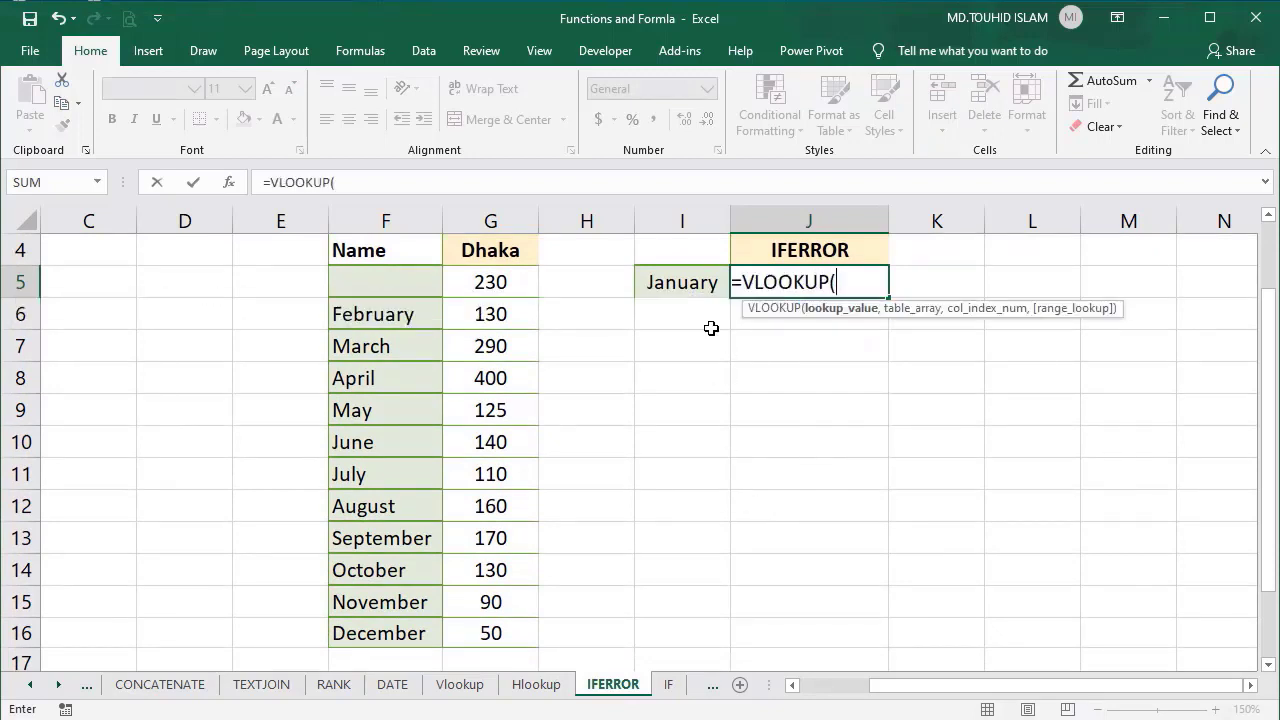
pyautogui.click(681, 283)
pyautogui.write(',')
pyautogui.moveTo(355, 247); pyautogui.dragTo(500, 635)
pyautogui.write(',')
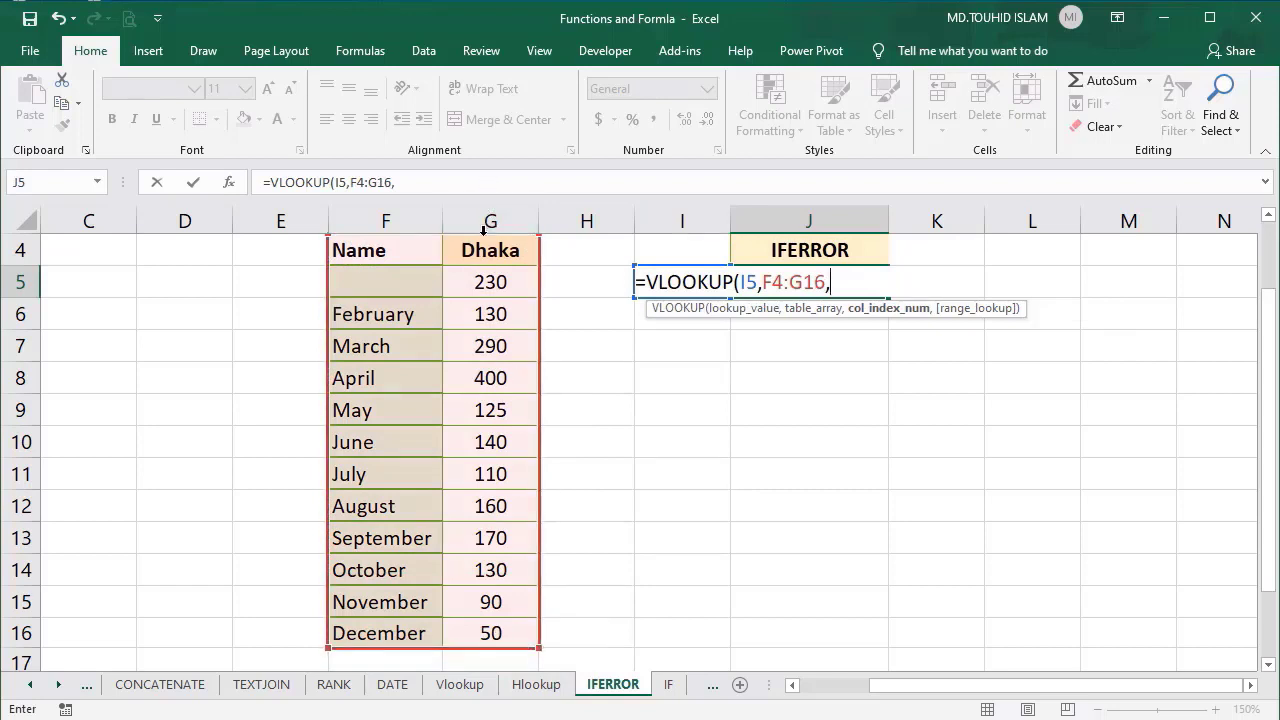
pyautogui.write('2')
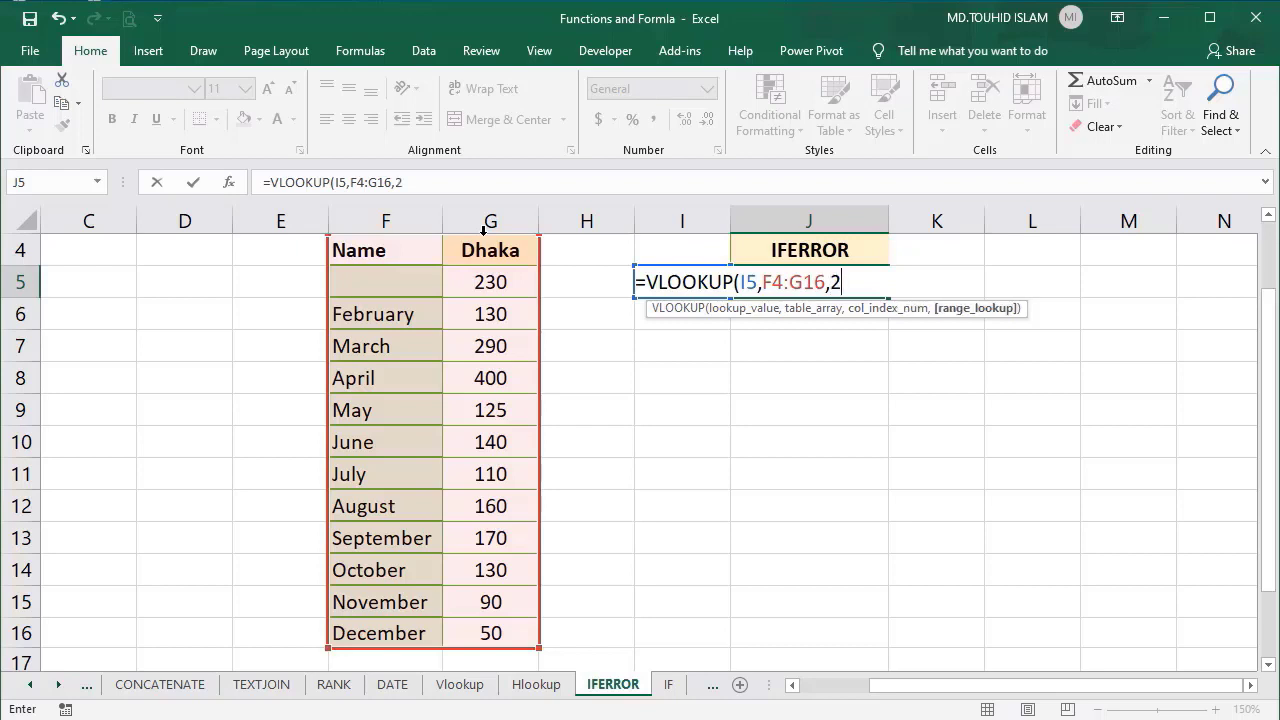
pyautogui.write(',')
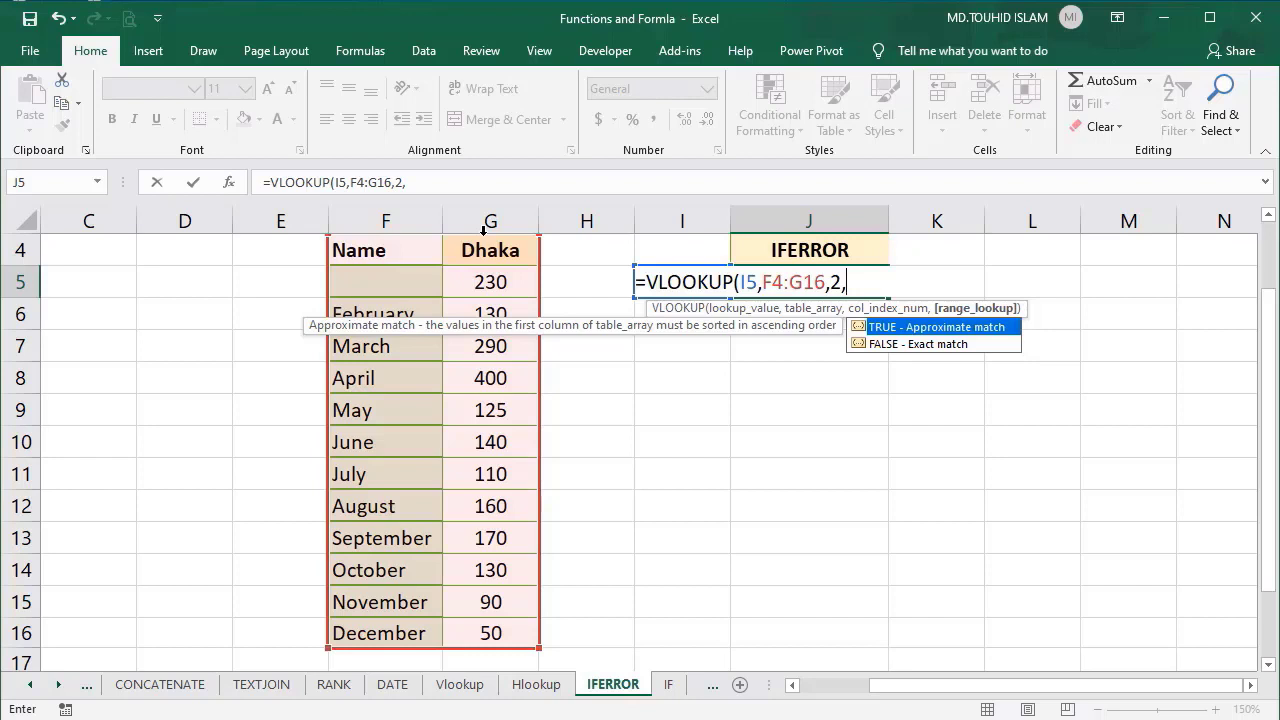
pyautogui.press('Down')
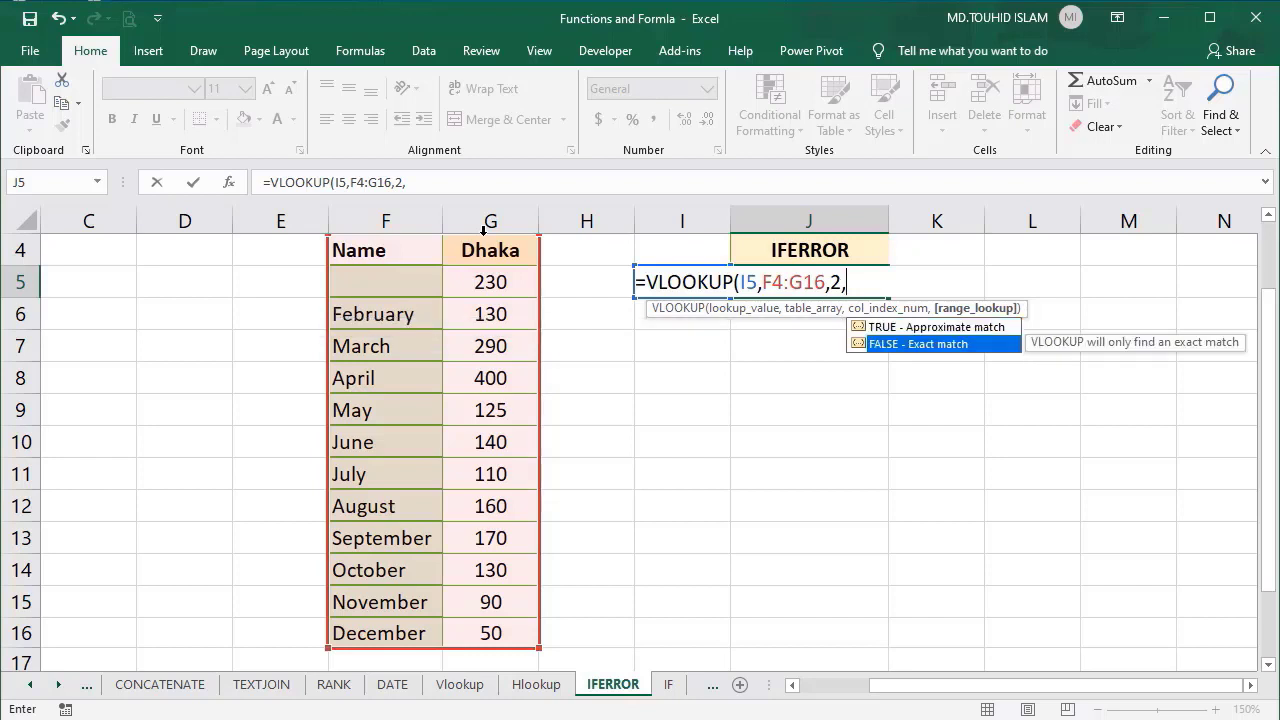
pyautogui.write('0')
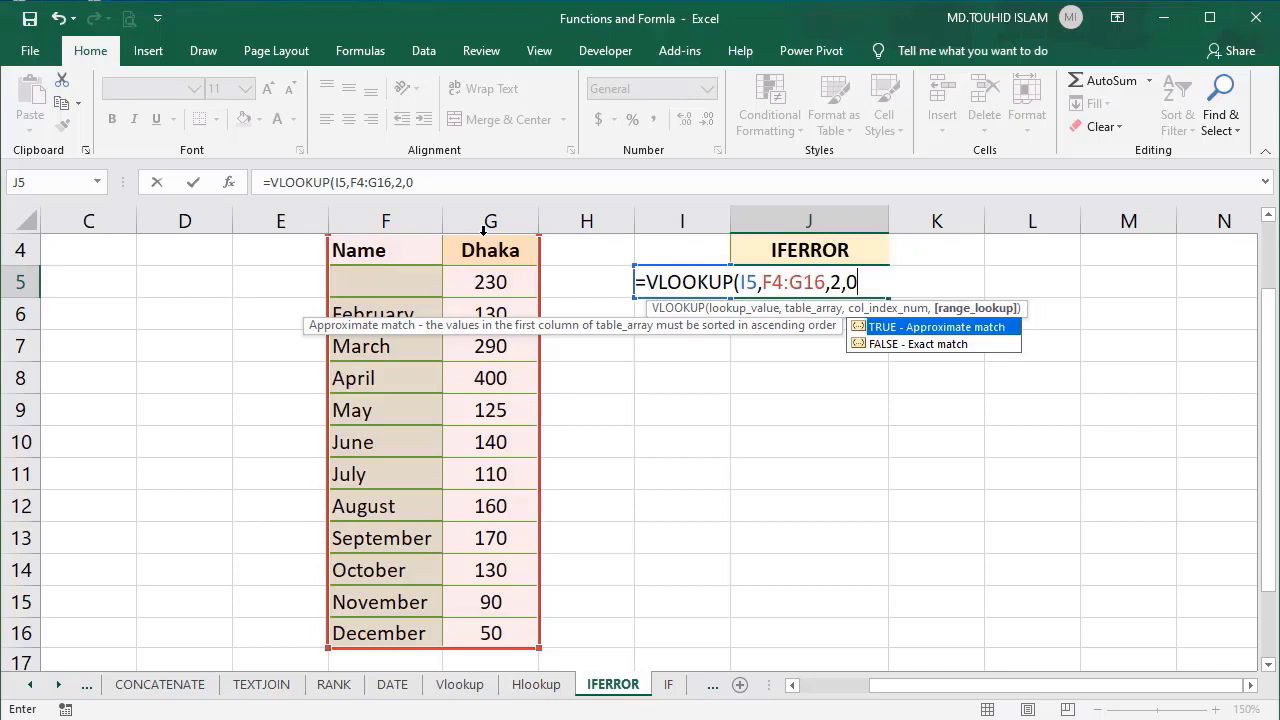
pyautogui.write(')')
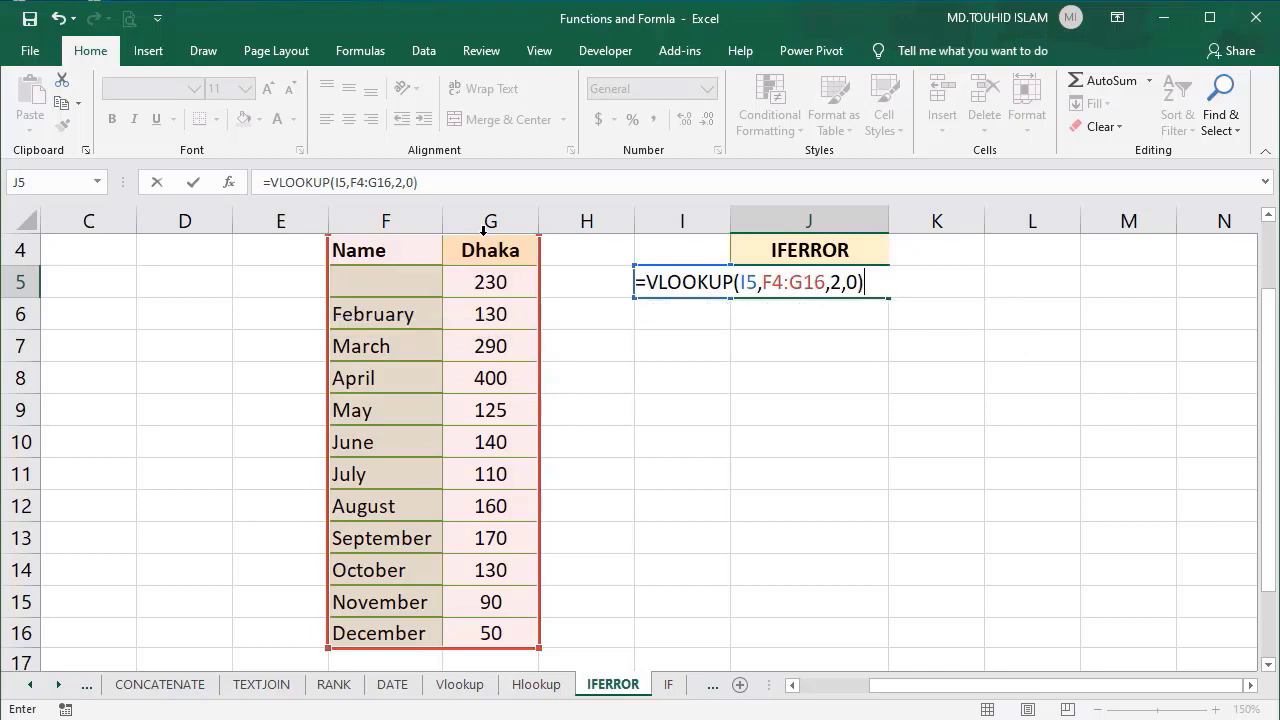
pyautogui.press('Return')
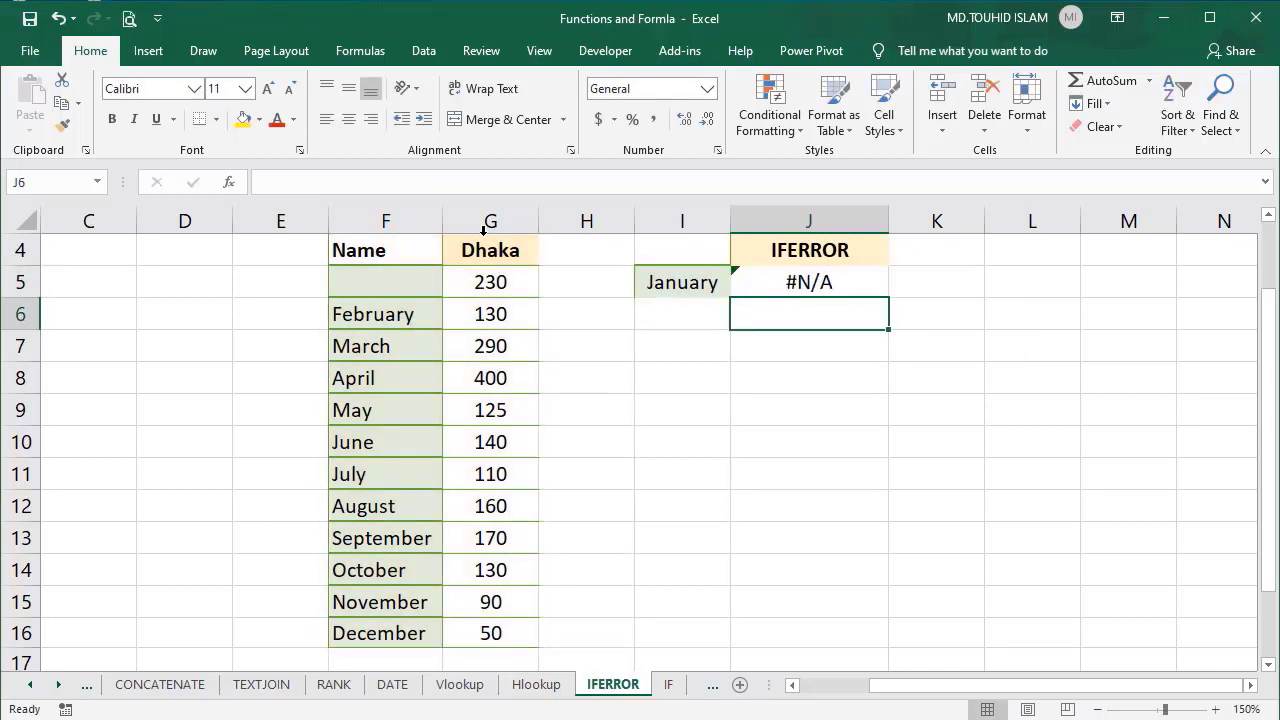
pyautogui.click(780, 286)
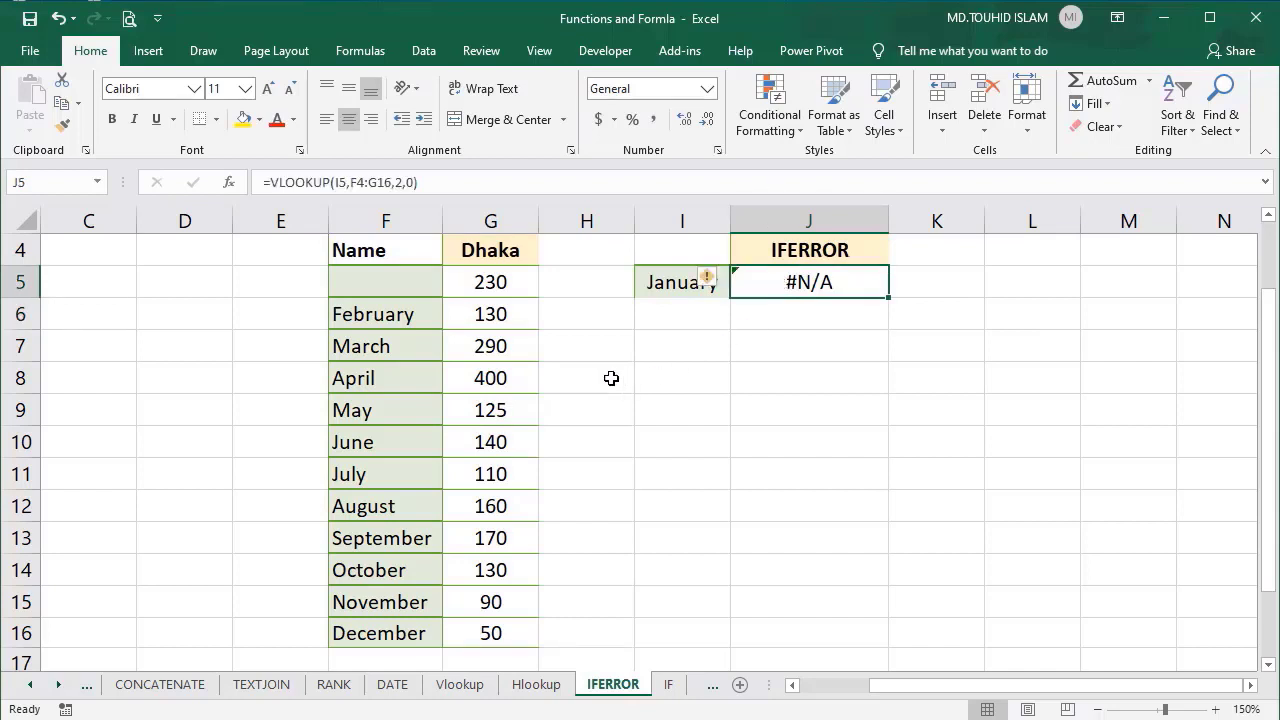
pyautogui.click(420, 290)
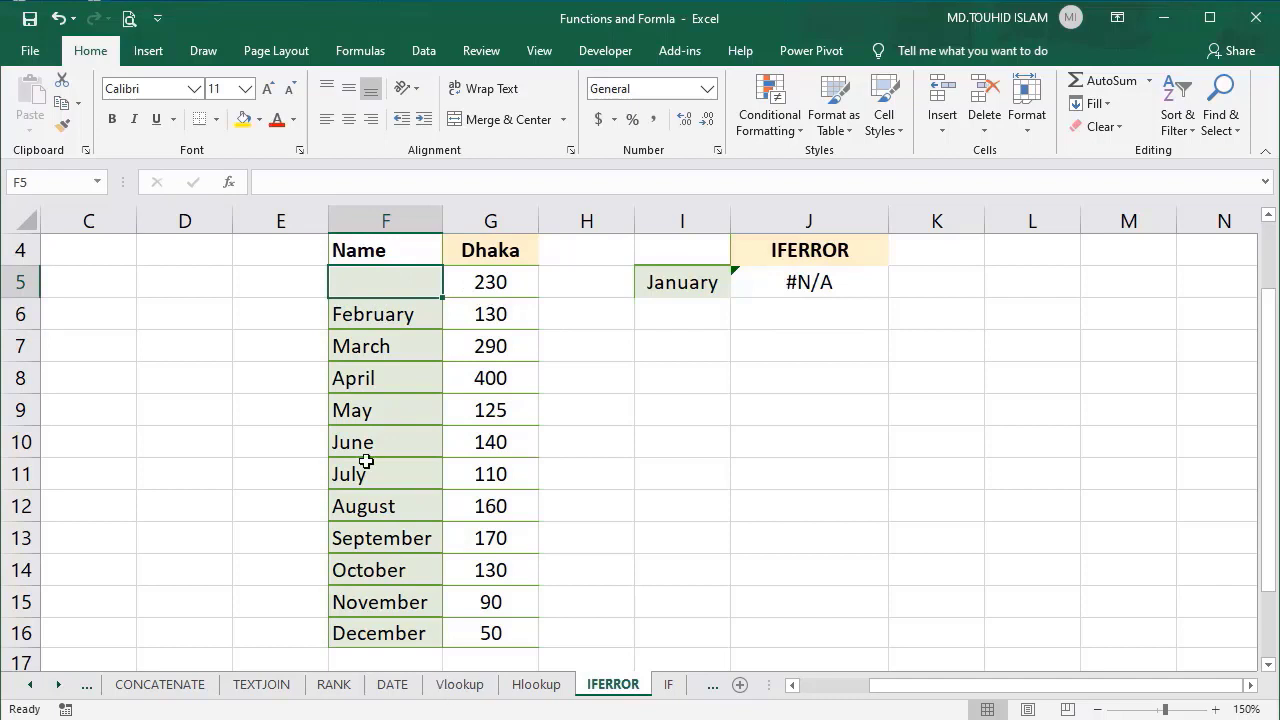
# Restore January in F5 by filling the month series upward from February, and check the VLOOKUP result in J5.
pyautogui.click(652, 286)
pyautogui.click(368, 289)
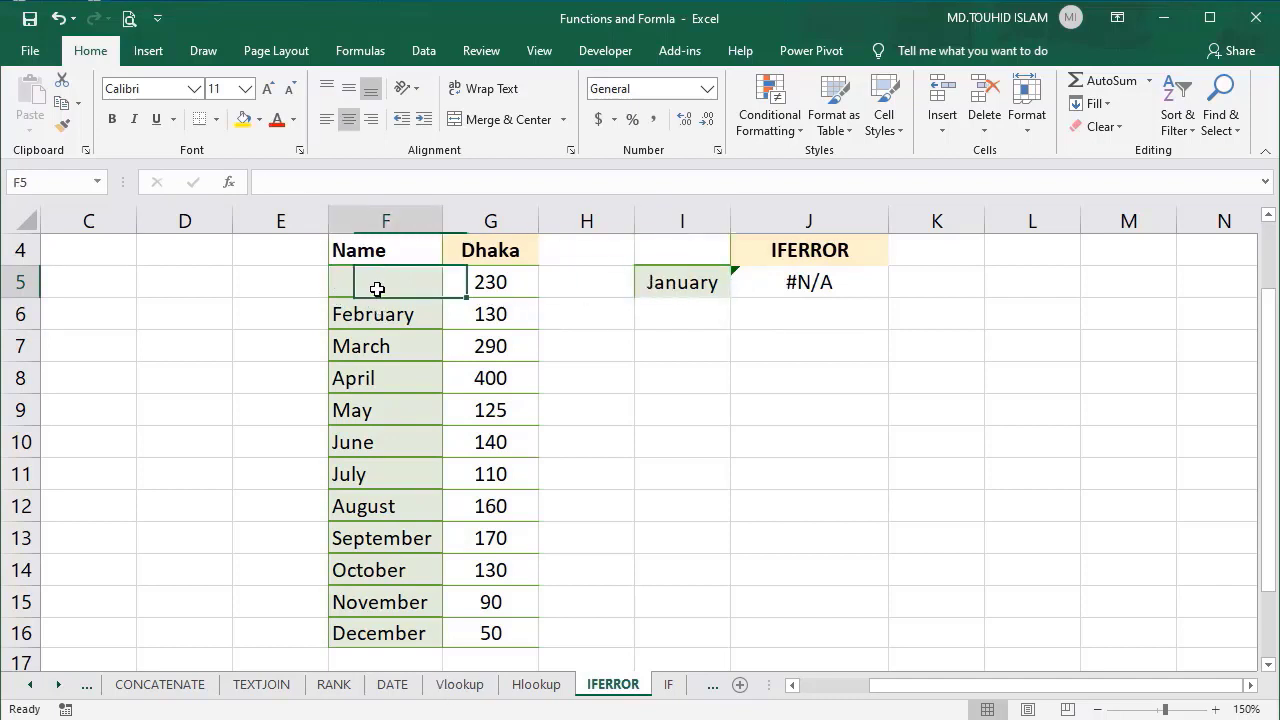
pyautogui.click(420, 316)
pyautogui.moveTo(441, 331); pyautogui.dragTo(403, 300)
pyautogui.click(366, 289)
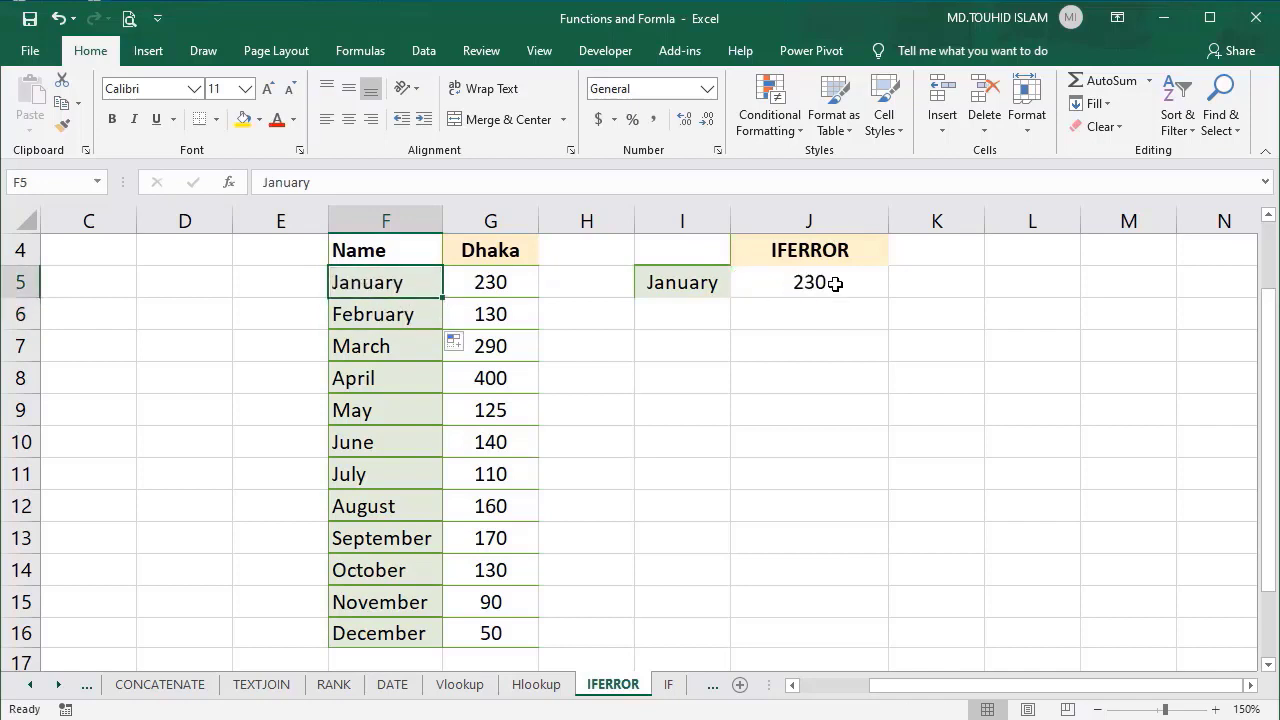
pyautogui.click(829, 283)
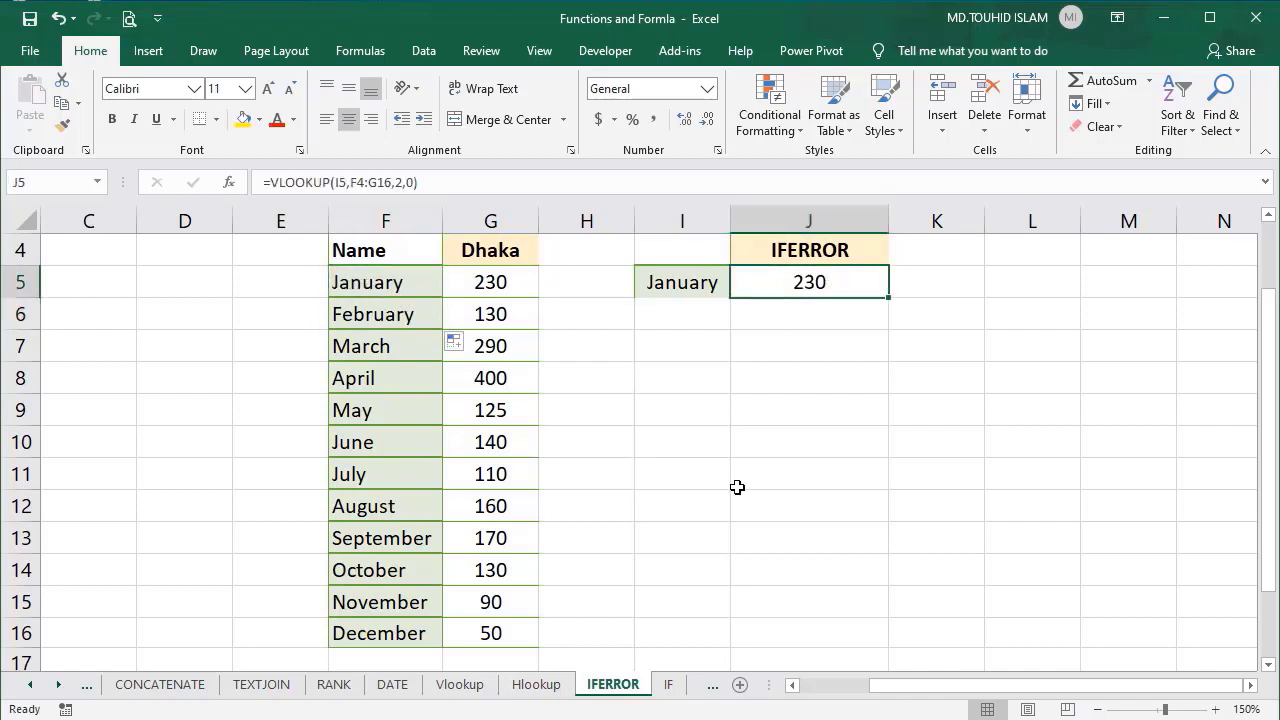
# Clear January from F5 again and check how the VLOOKUP in J5 reacts.
pyautogui.click(376, 288)
pyautogui.press('Delete')
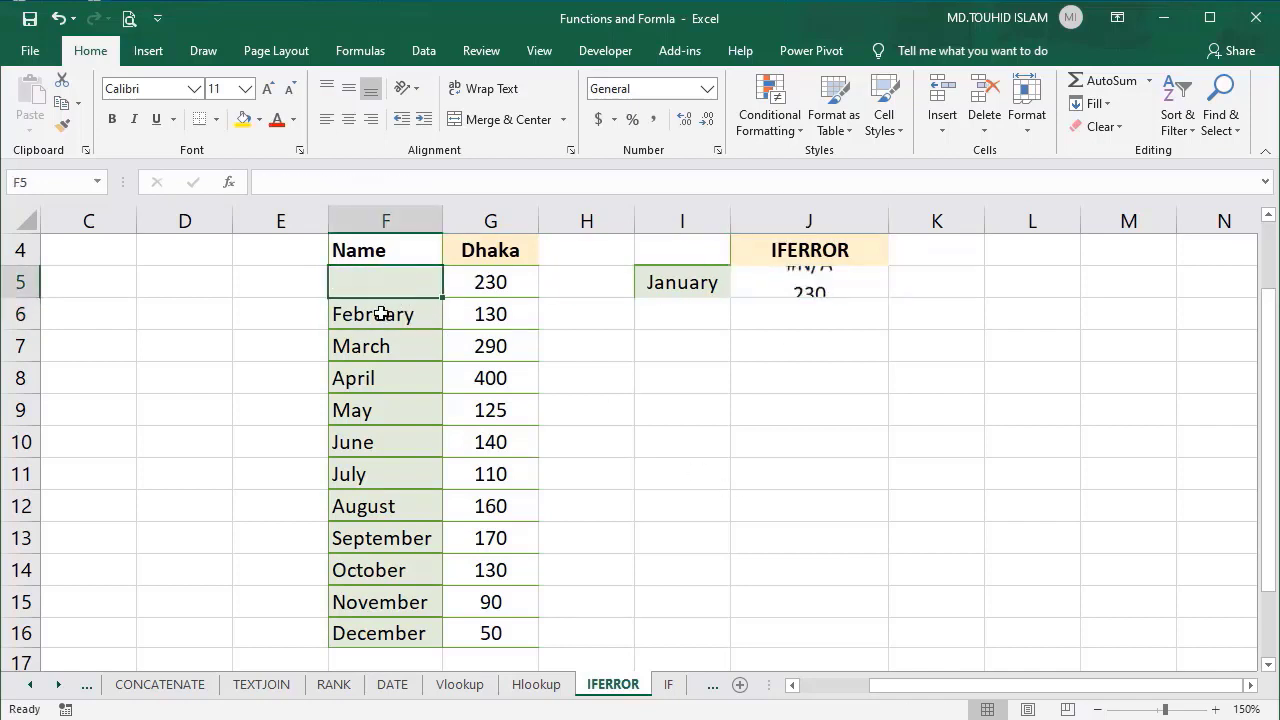
pyautogui.click(809, 275)
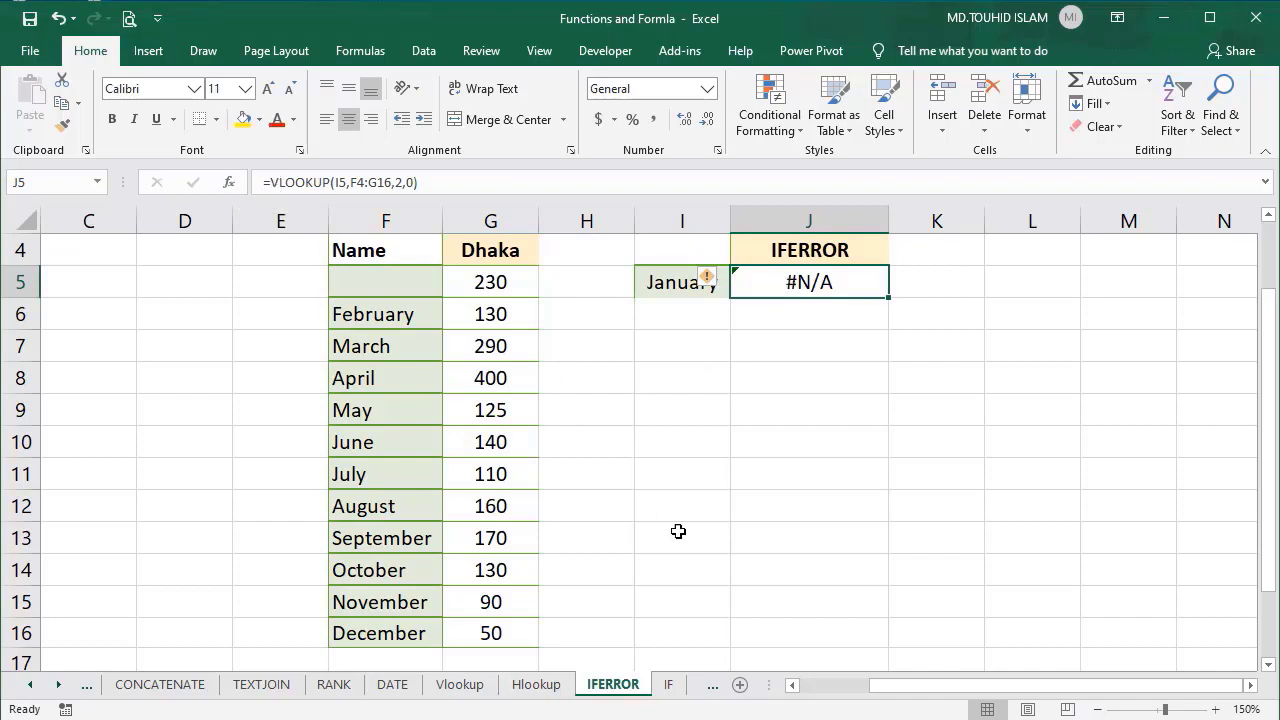
# Wrap J5's lookup in IFERROR with "BLANK" as the fallback, giving =IFERROR(VLOOKUP(I5,F4:G16,2,0),"BLANK"), and review the result.
pyautogui.press('F2')
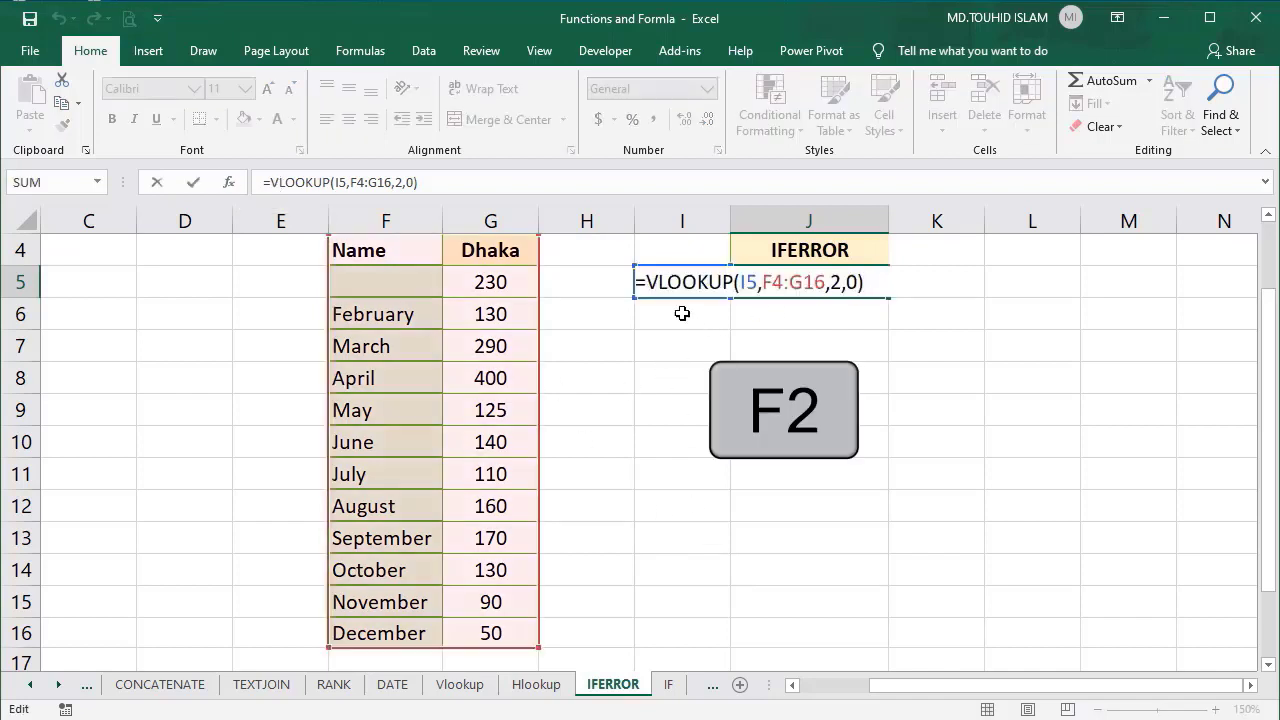
pyautogui.click(272, 181)
pyautogui.write('i')
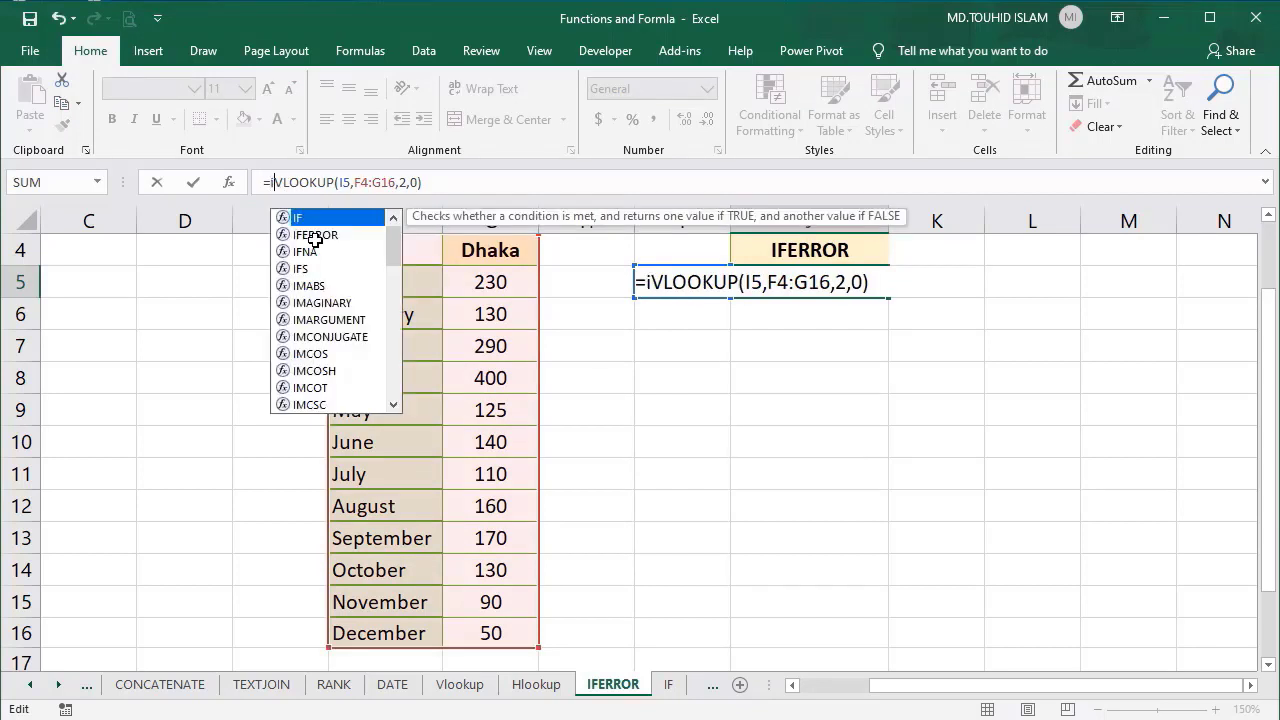
pyautogui.write('f')
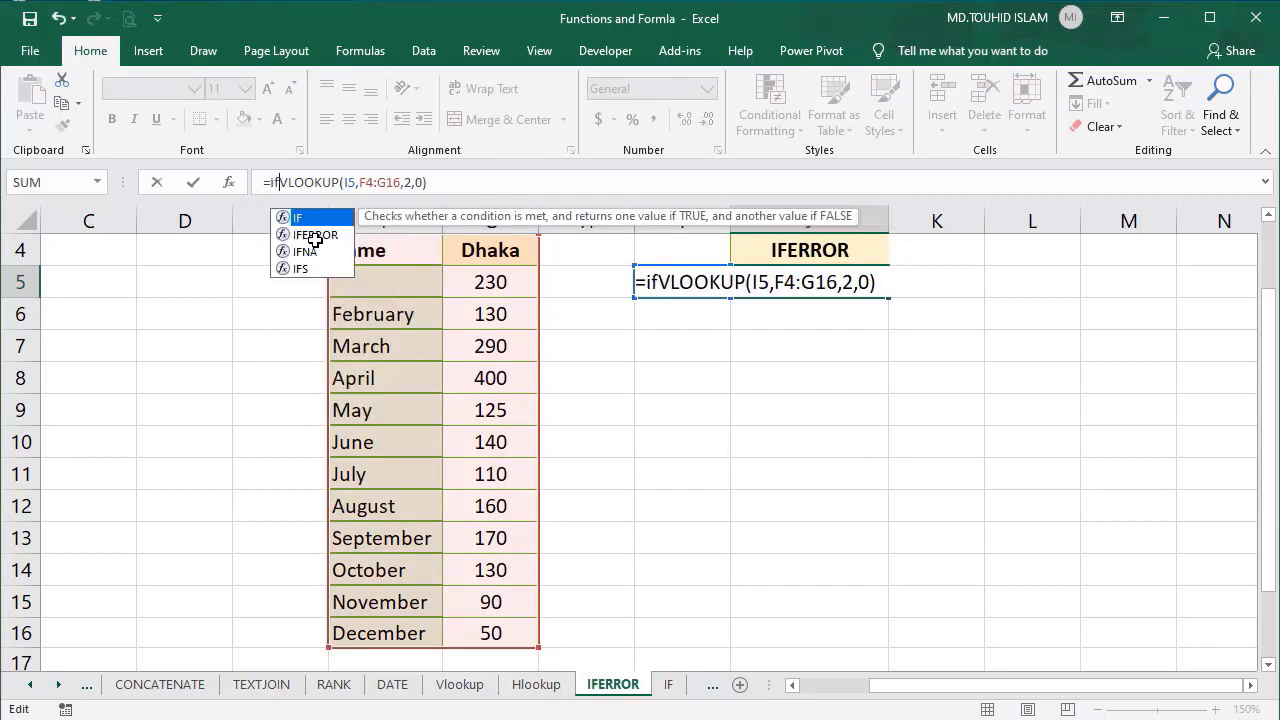
pyautogui.click(315, 235)
pyautogui.doubleClick(315, 235)
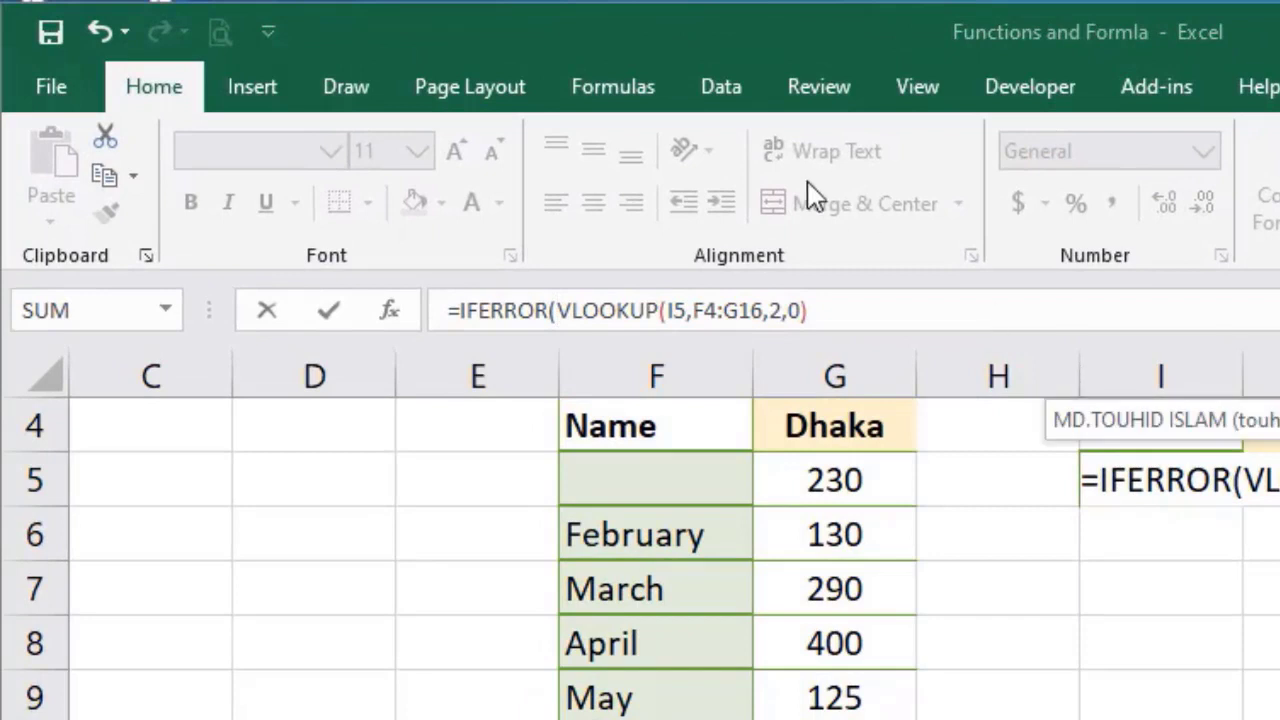
pyautogui.click(875, 312)
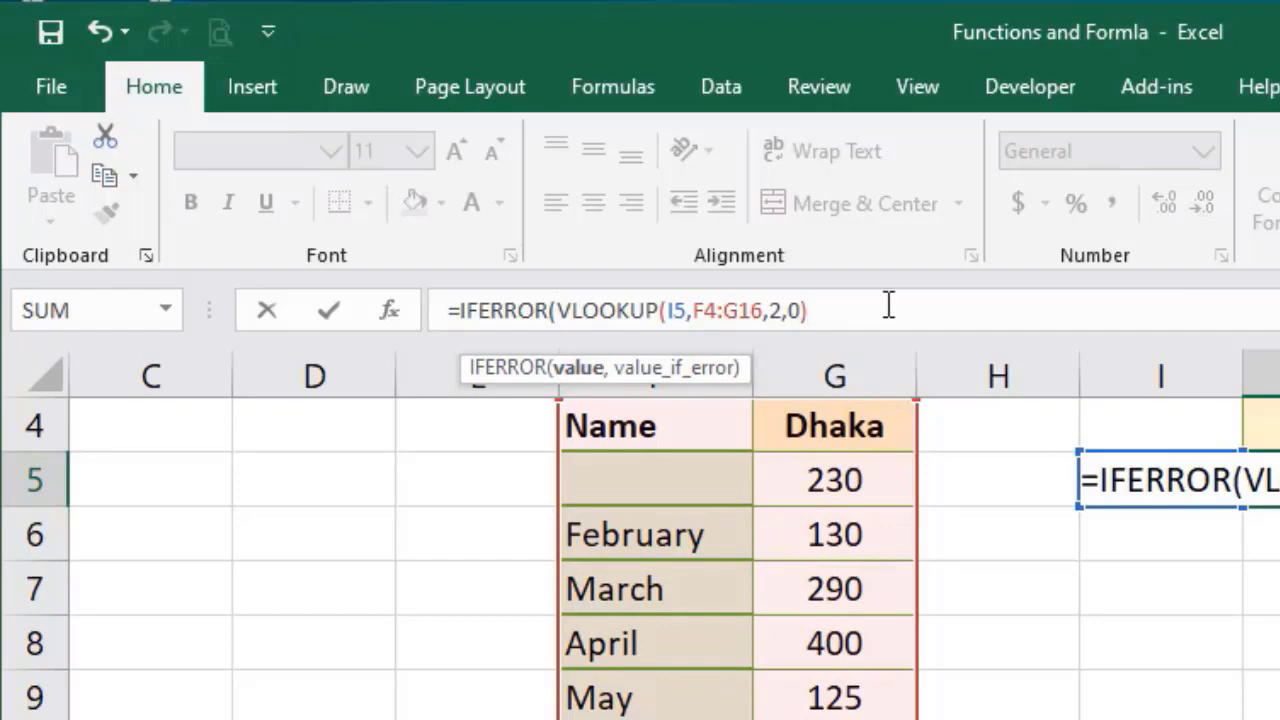
pyautogui.write(',')
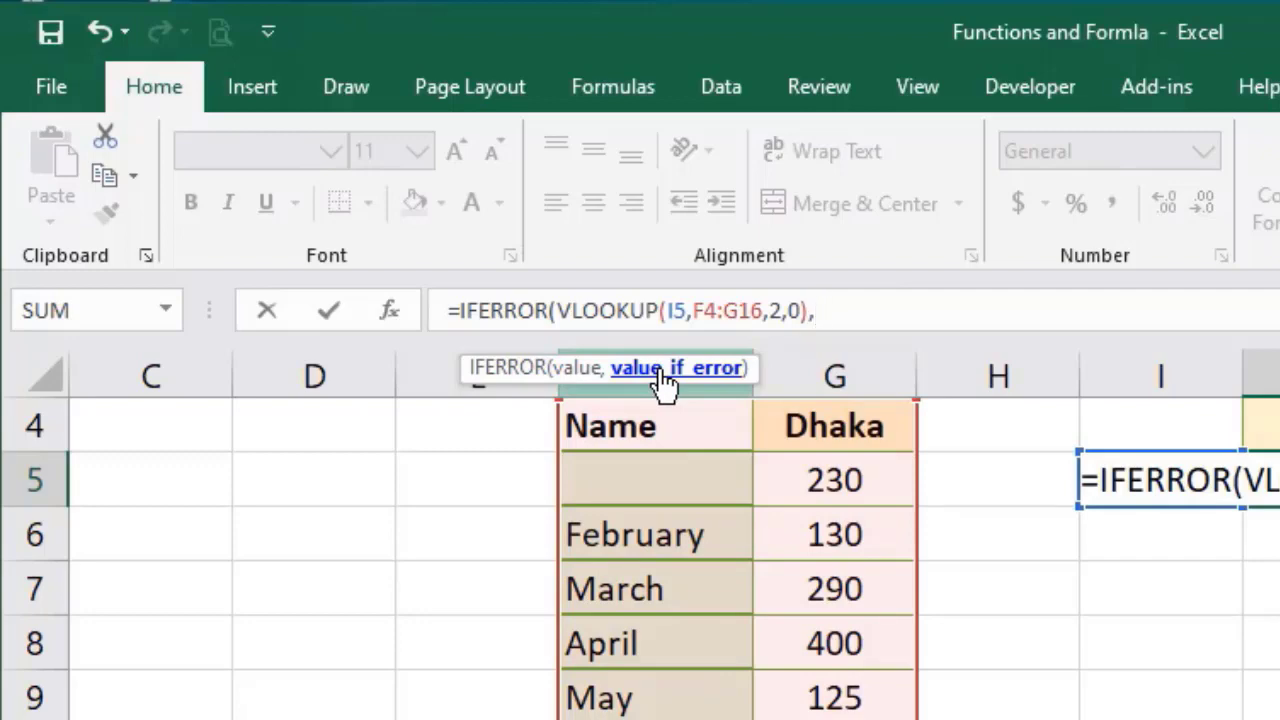
pyautogui.write('"BLAN')
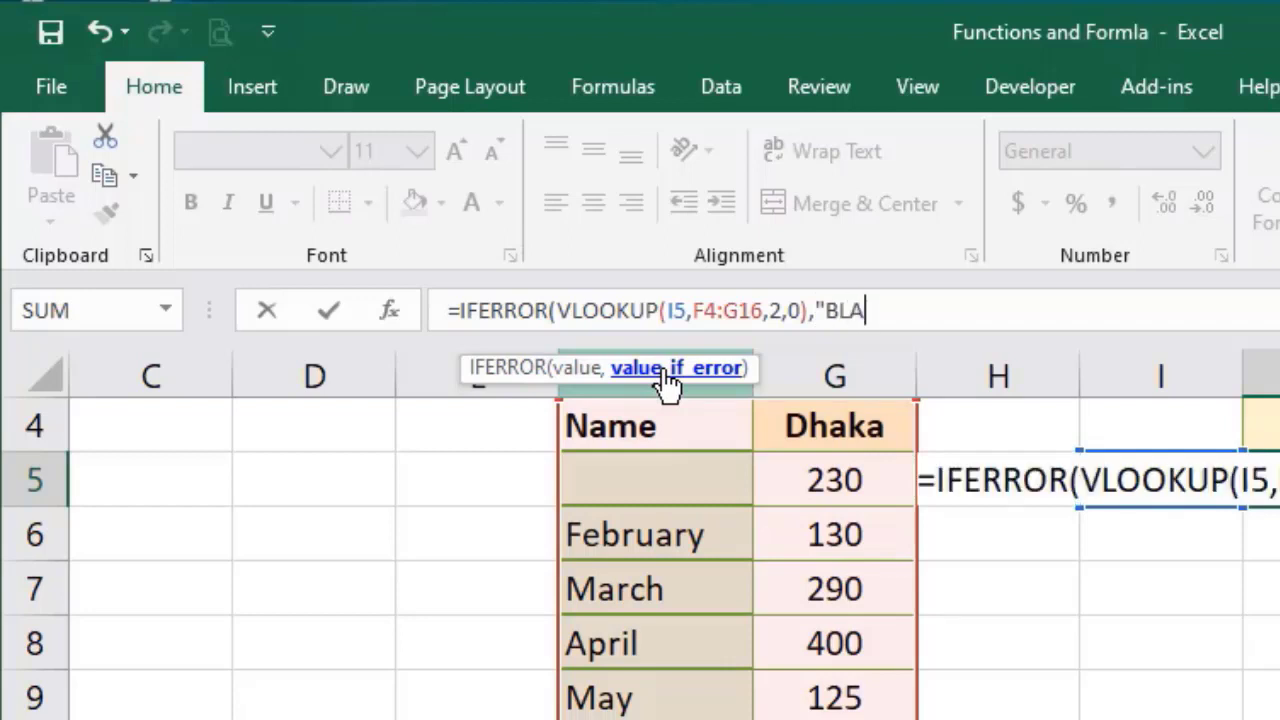
pyautogui.write('K")')
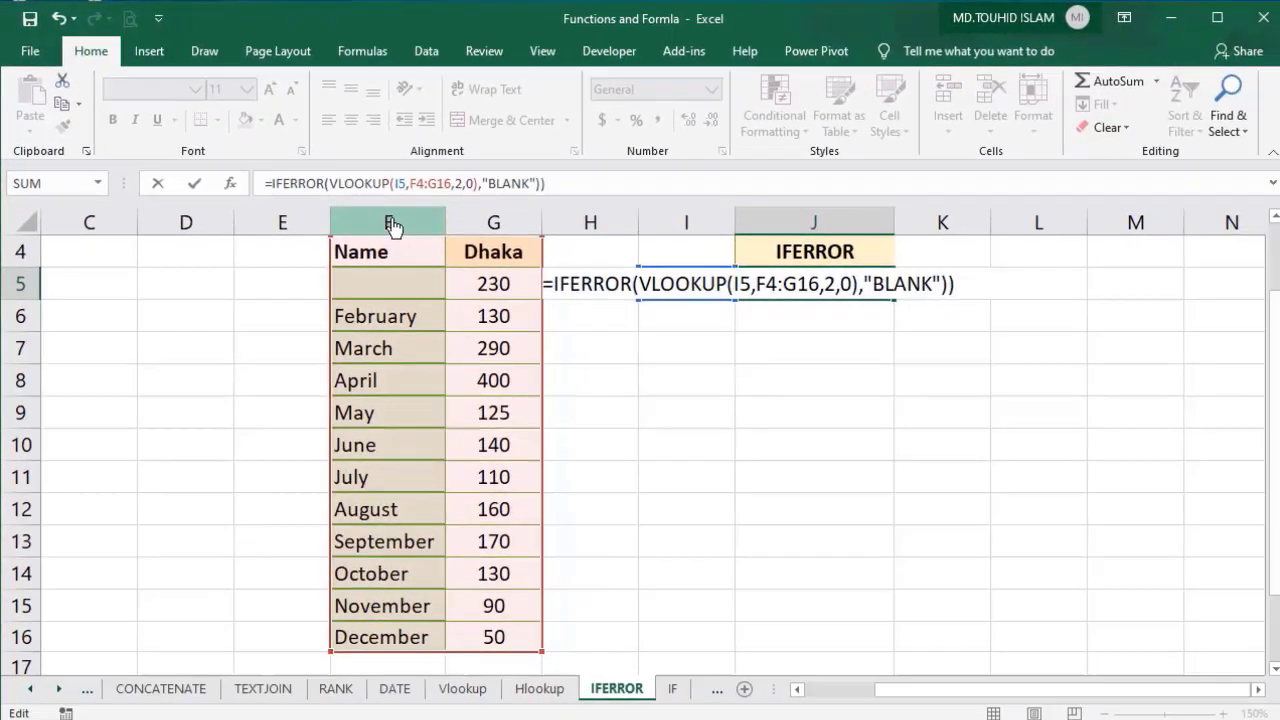
pyautogui.press('Return')
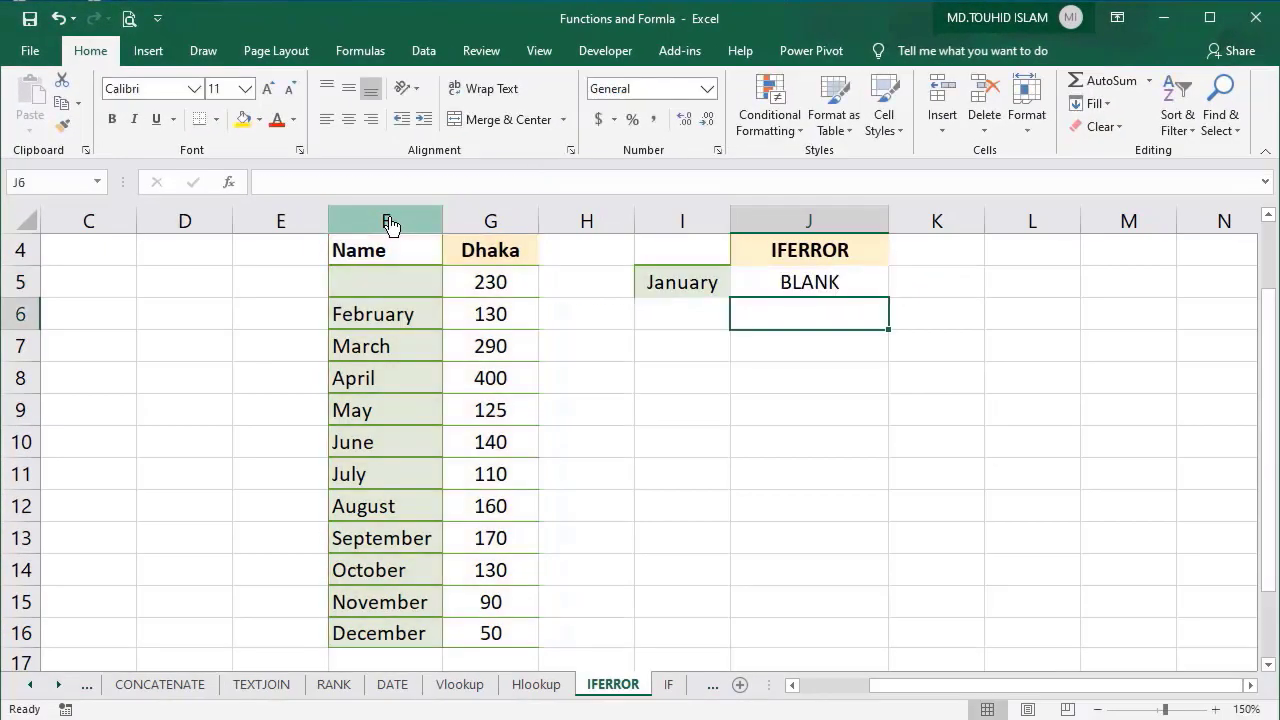
pyautogui.click(820, 277)
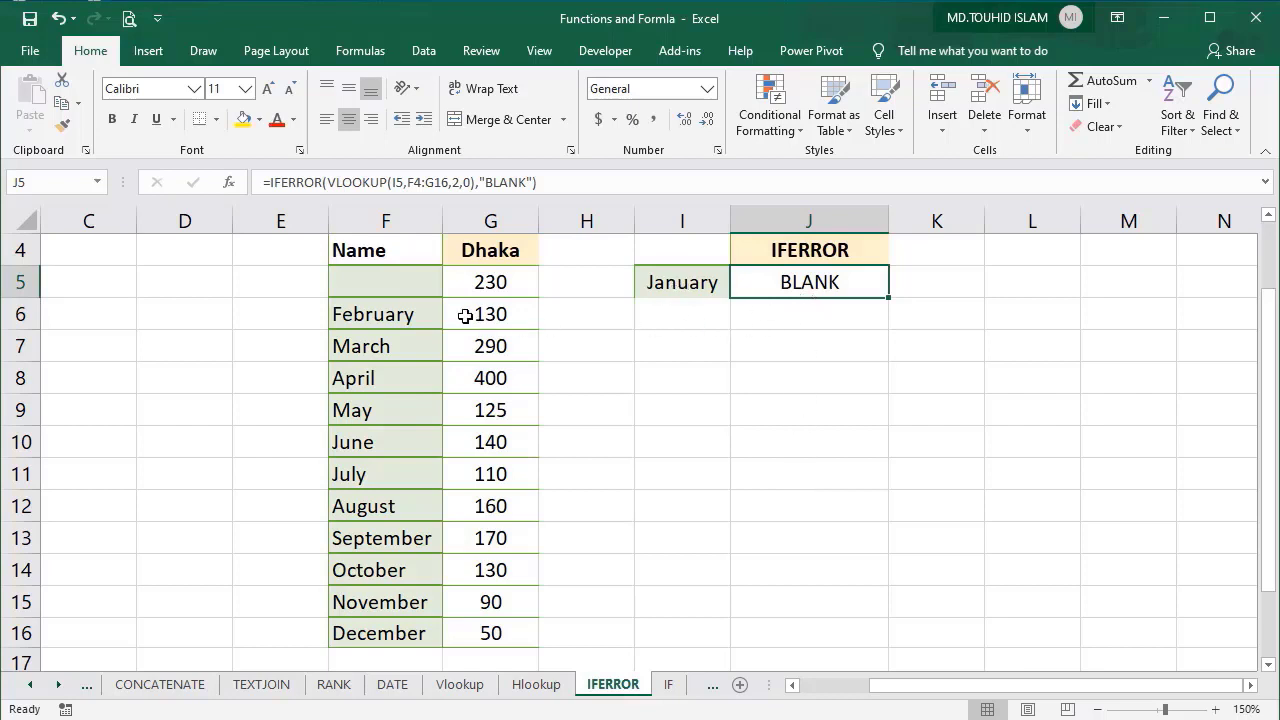
# Fill the month series upward from February to put January back in F5, and check the IFERROR result in J5.
pyautogui.click(413, 314)
pyautogui.moveTo(442, 330); pyautogui.dragTo(443, 280)
pyautogui.click(380, 286)
pyautogui.click(808, 281)
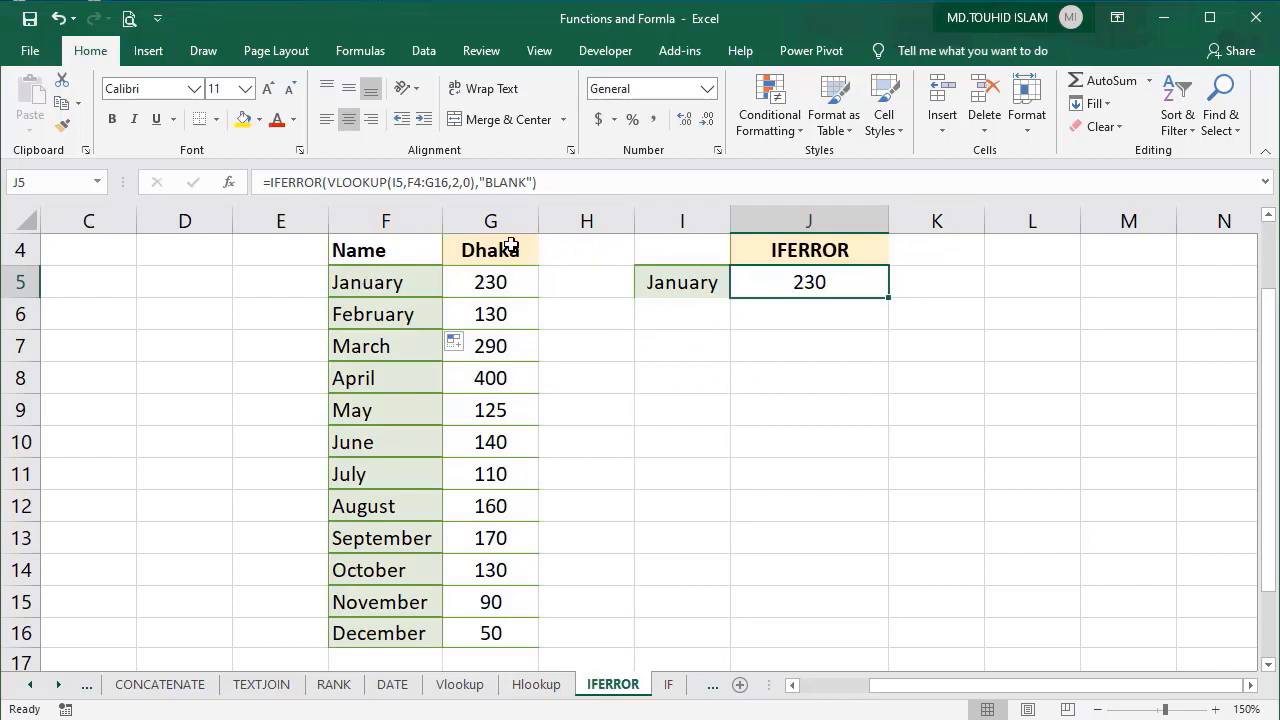
# Clear February from F6, choose the blank entry as the lookup month in I5, and check the result in J5.
pyautogui.click(378, 326)
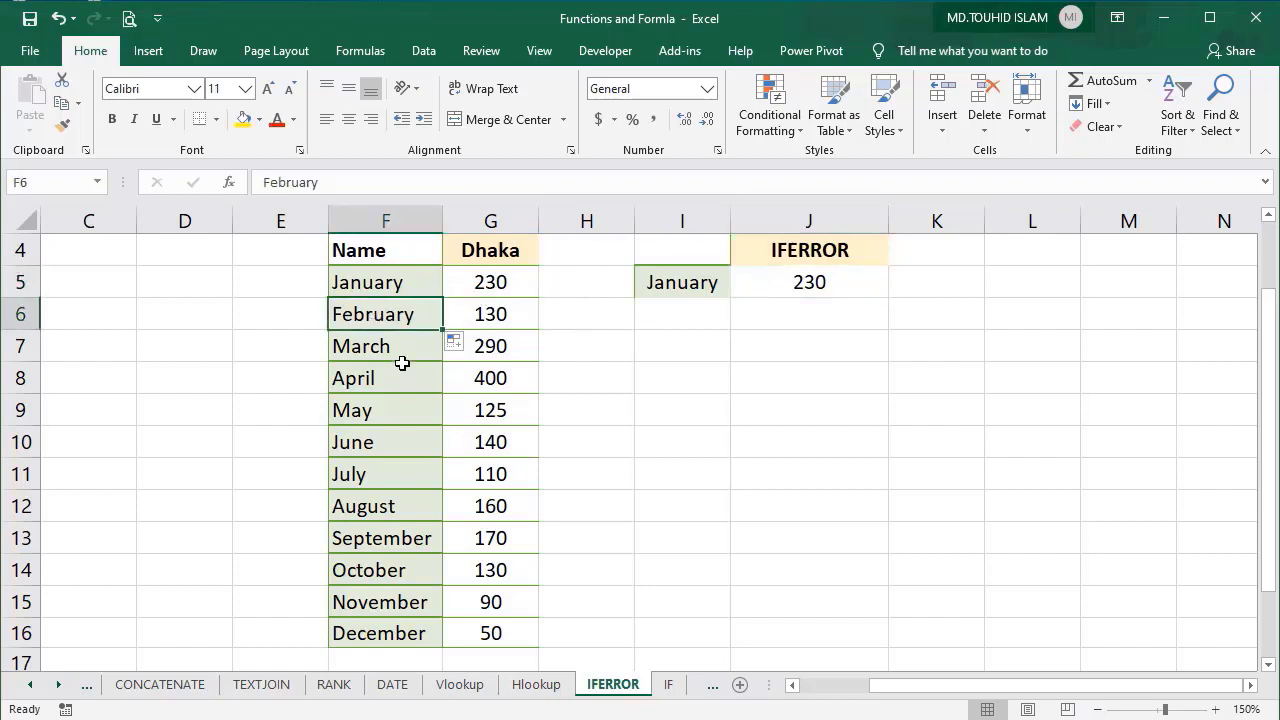
pyautogui.press('Delete')
pyautogui.click(697, 286)
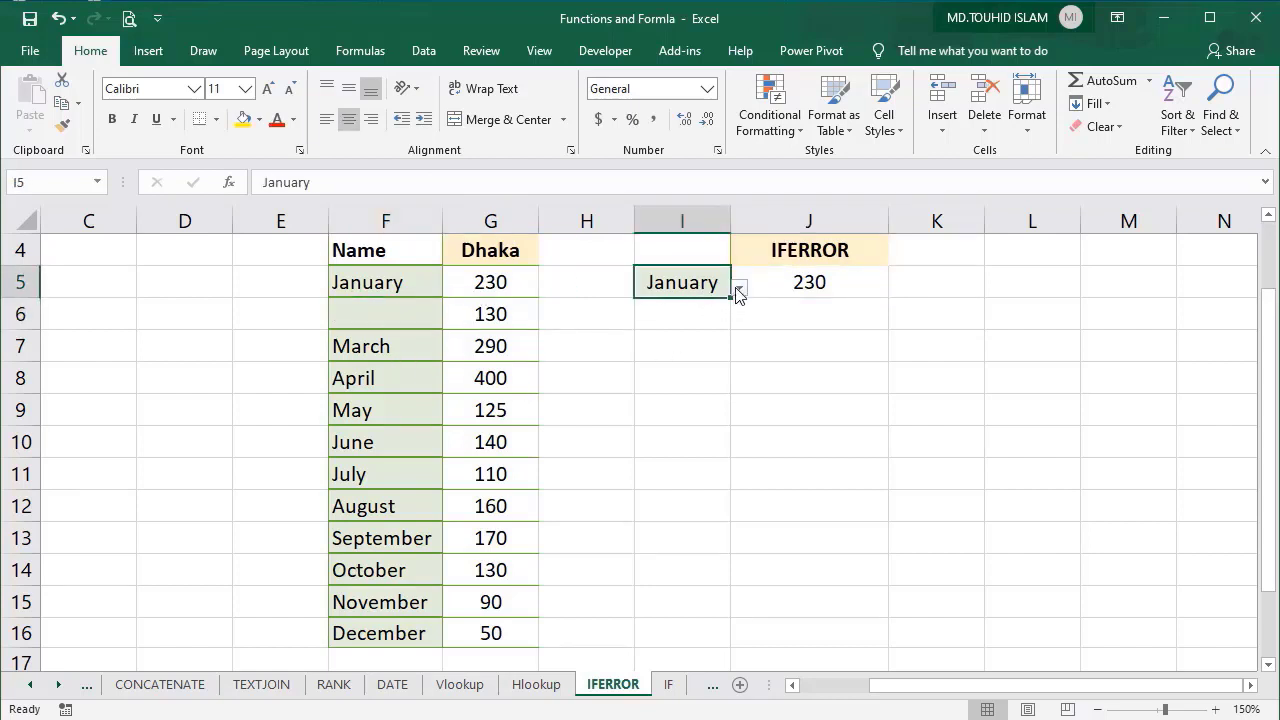
pyautogui.click(739, 290)
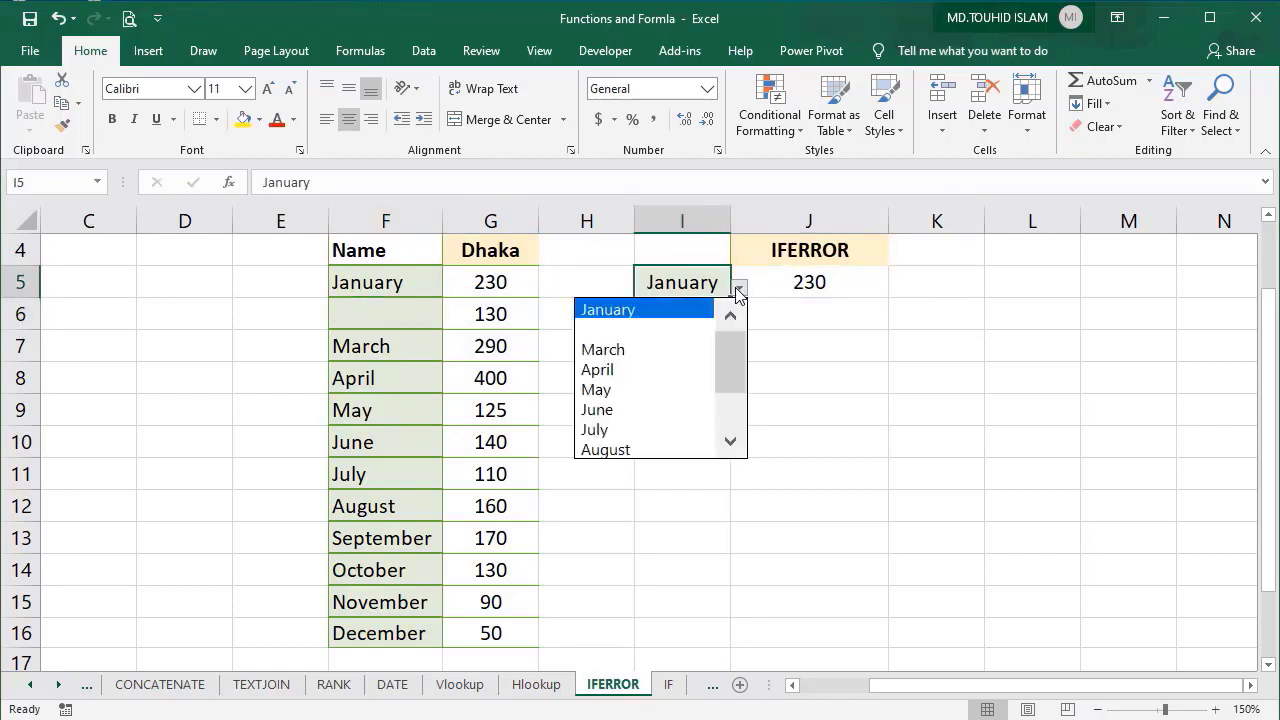
pyautogui.click(636, 330)
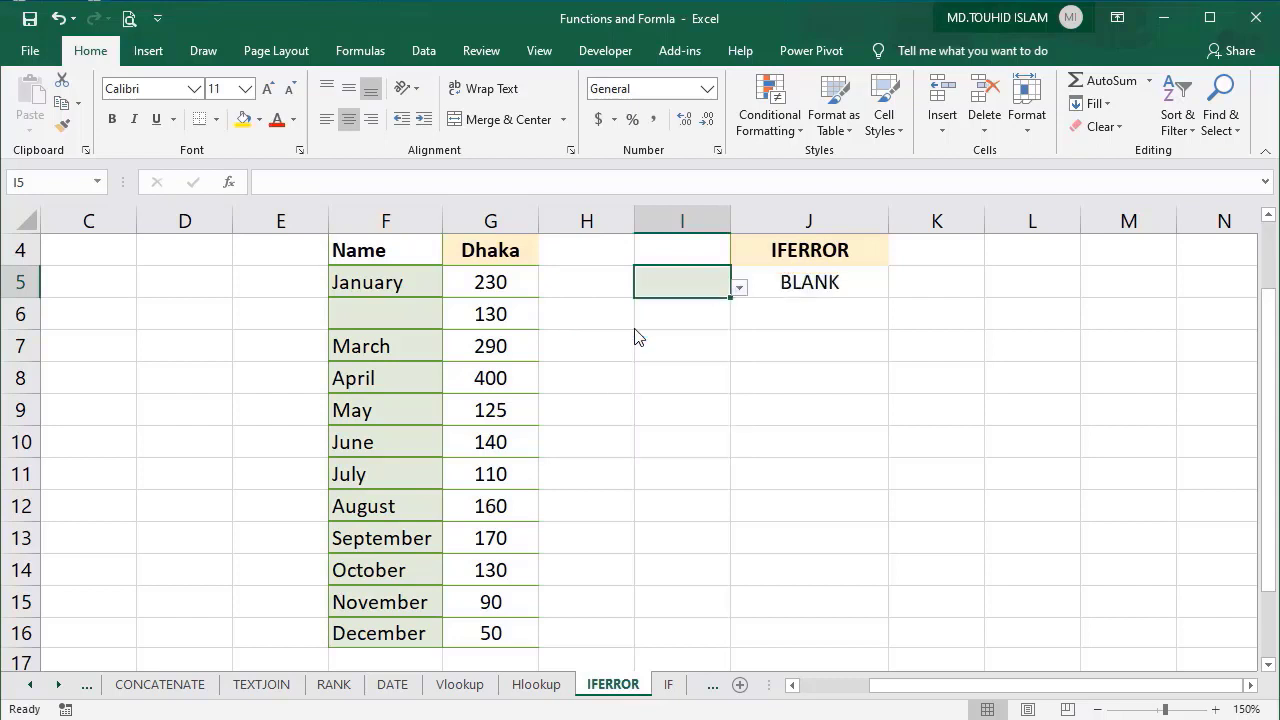
pyautogui.click(414, 323)
pyautogui.click(775, 278)
# Restore February in F6 by filling the month series down from January.
pyautogui.click(423, 320)
pyautogui.click(402, 284)
pyautogui.moveTo(441, 301); pyautogui.dragTo(441, 324)
pyautogui.click(372, 318)
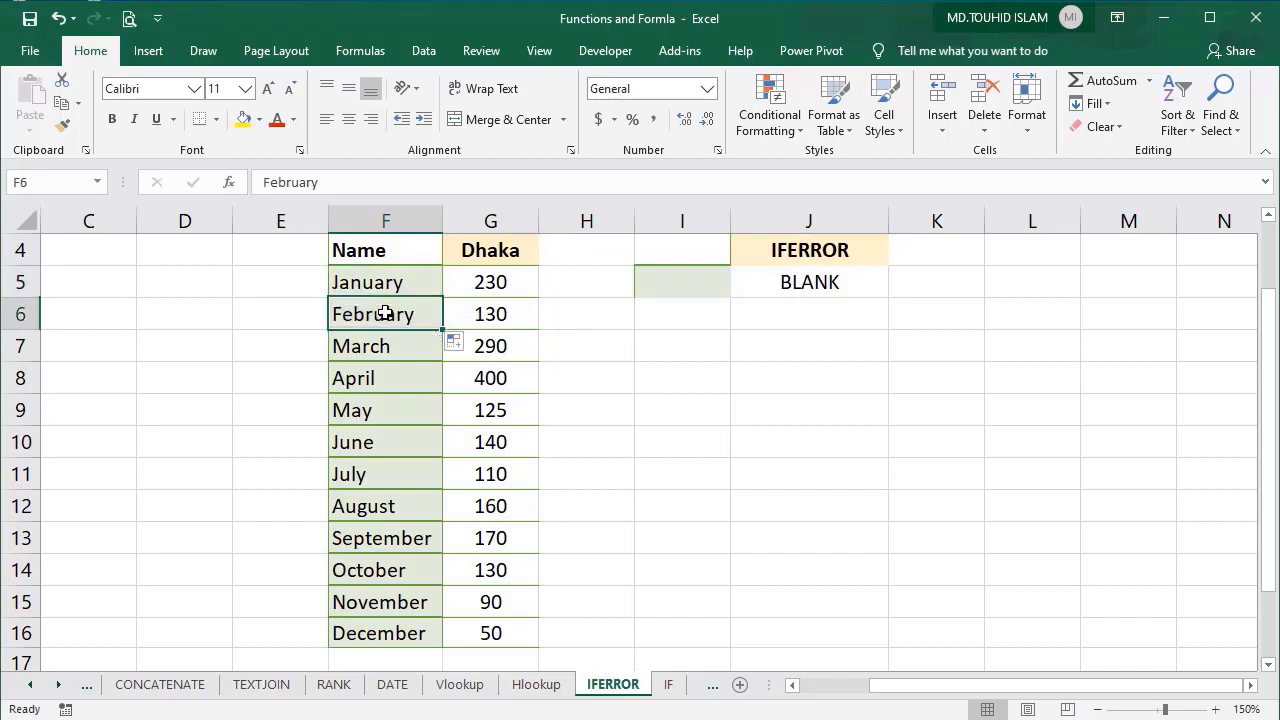
# Choose May as the lookup month in I5.
pyautogui.click(660, 289)
pyautogui.click(740, 289)
pyautogui.click(711, 288)
pyautogui.click(740, 288)
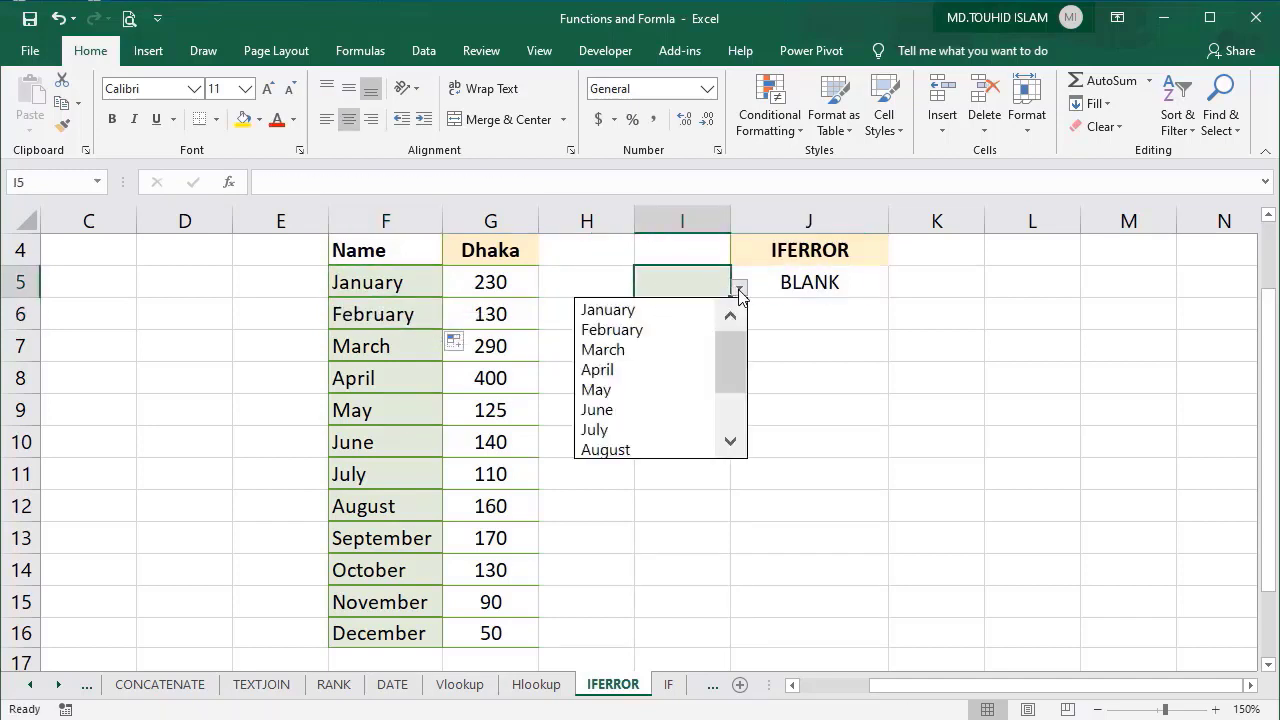
pyautogui.click(647, 390)
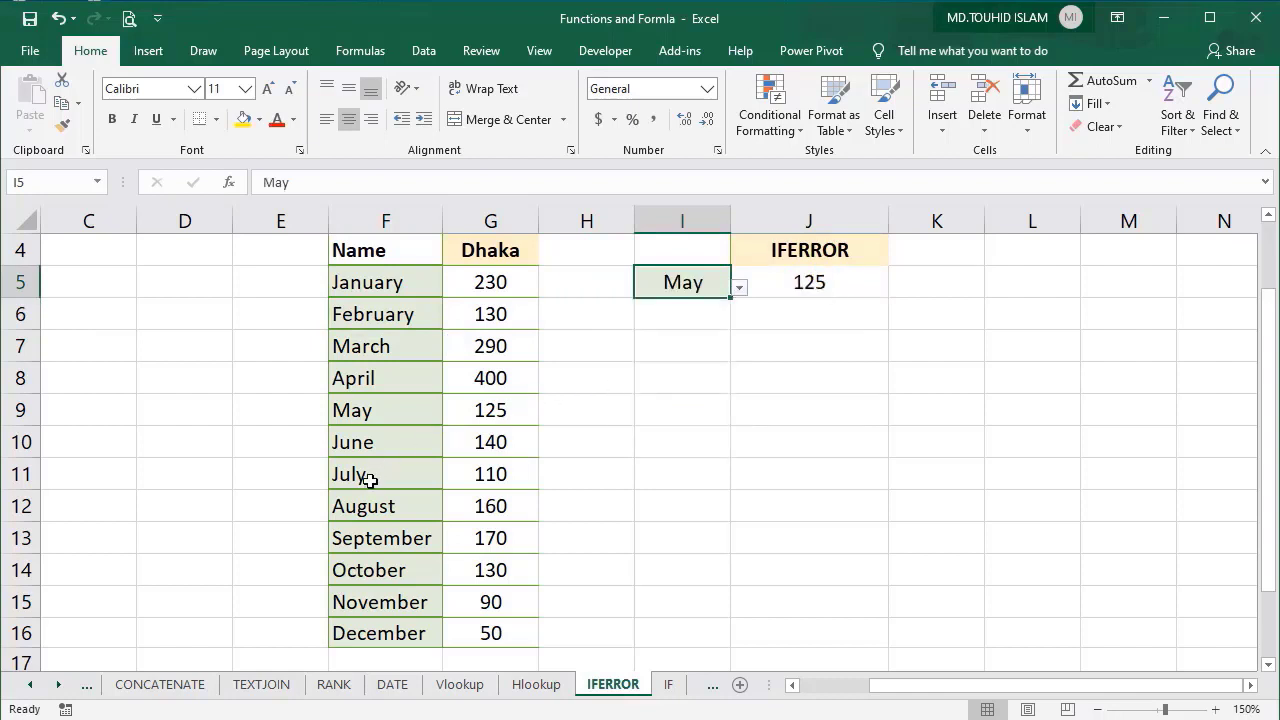
# Clear May from the Name column in F9 and check how the IFERROR formula in J5 reacts.
pyautogui.click(363, 417)
pyautogui.press('Delete')
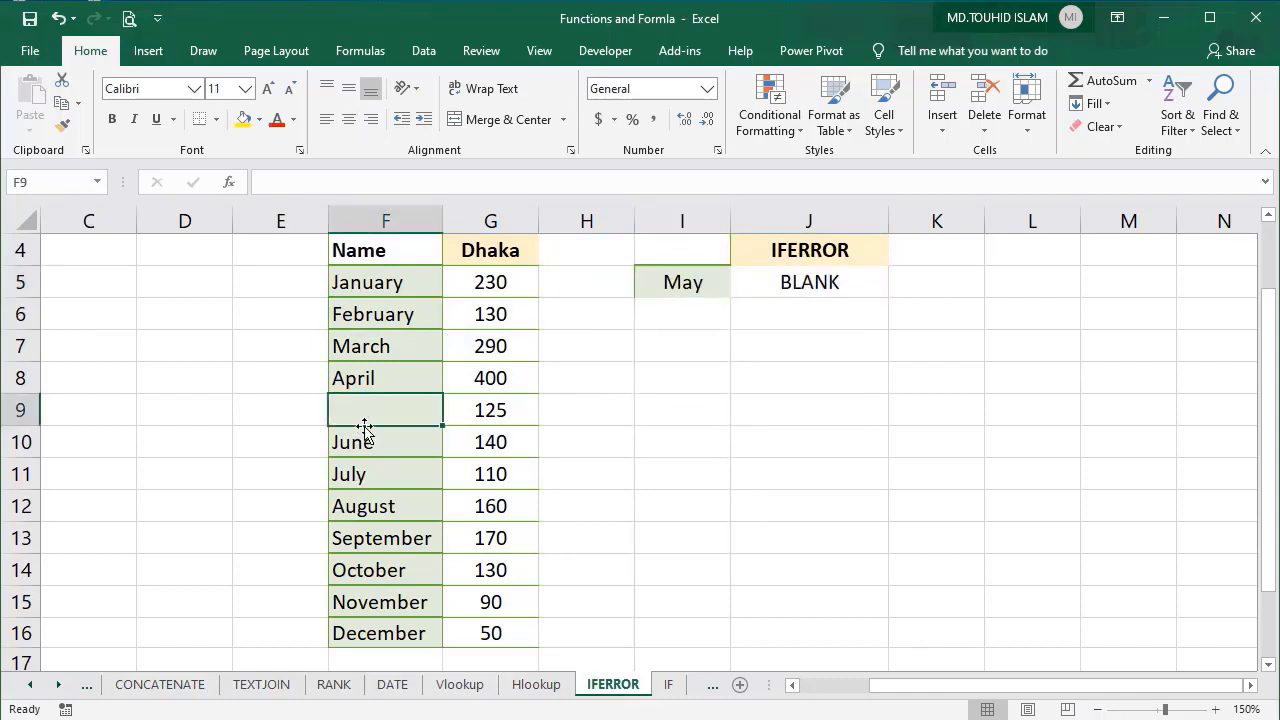
pyautogui.click(822, 287)
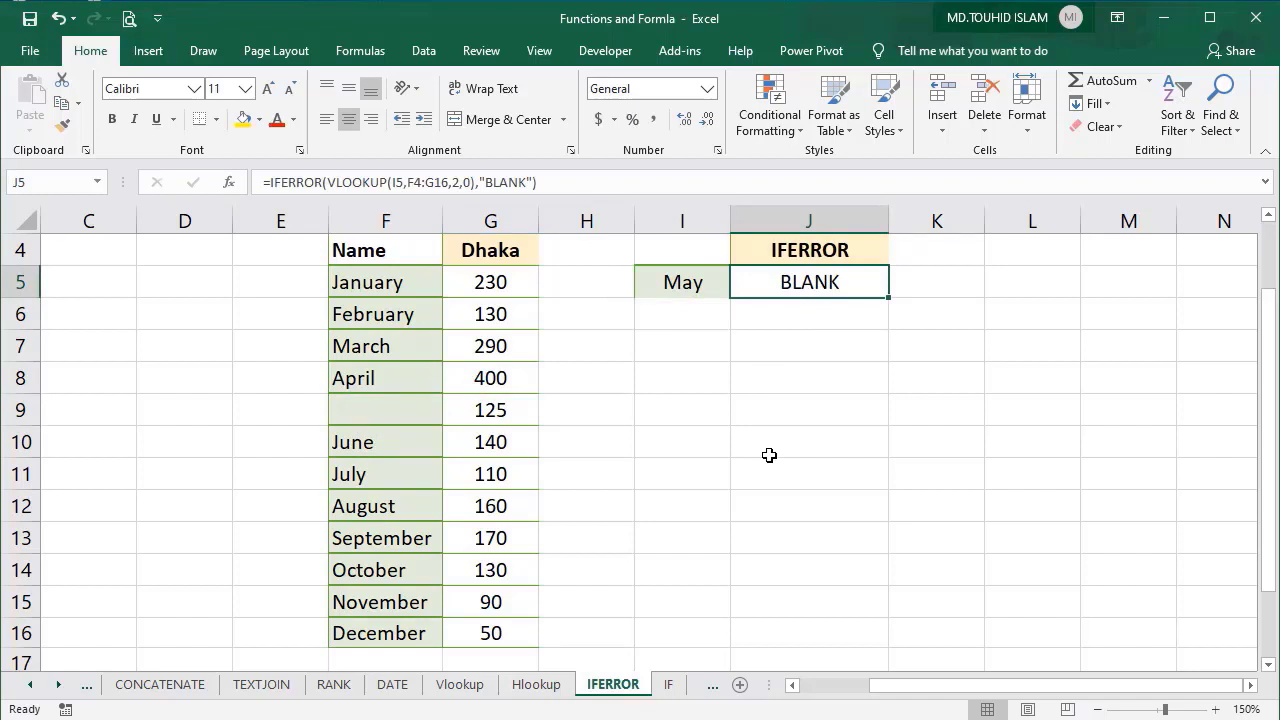
# Go to the Hlookup sheet and clear the existing HLOOKUP formula from G12.
pyautogui.click(537, 684)
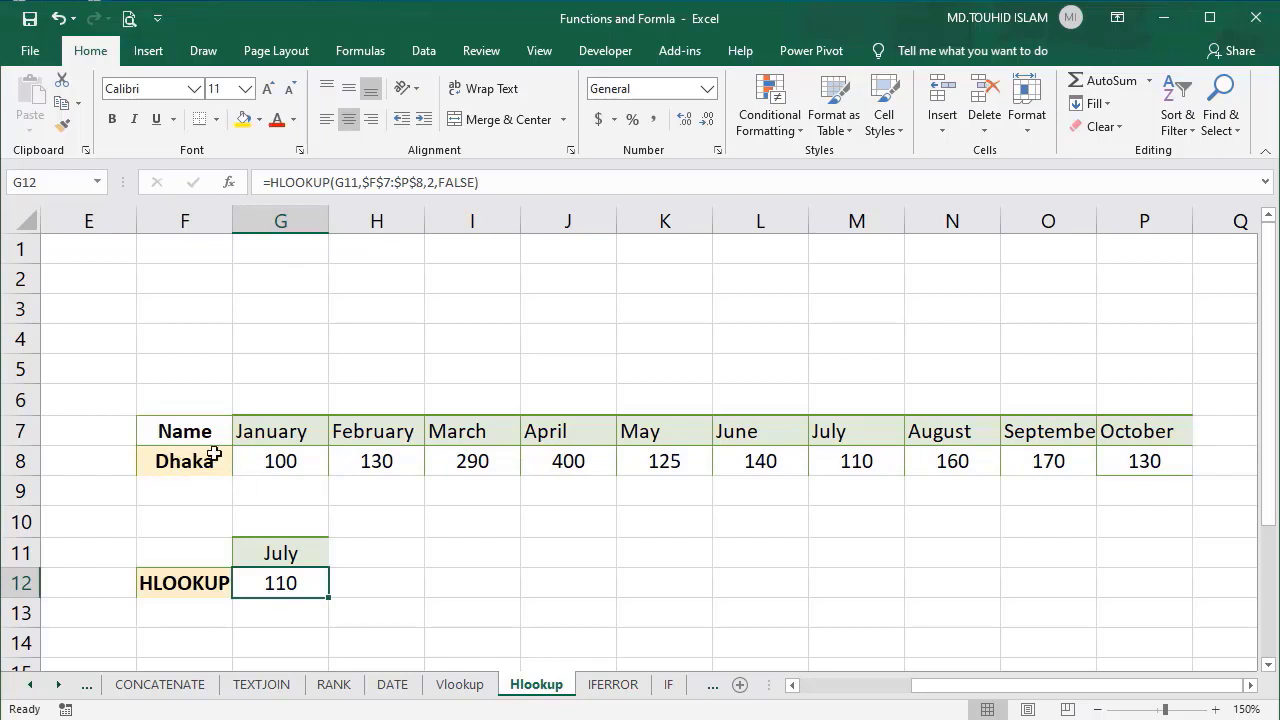
pyautogui.press('Delete')
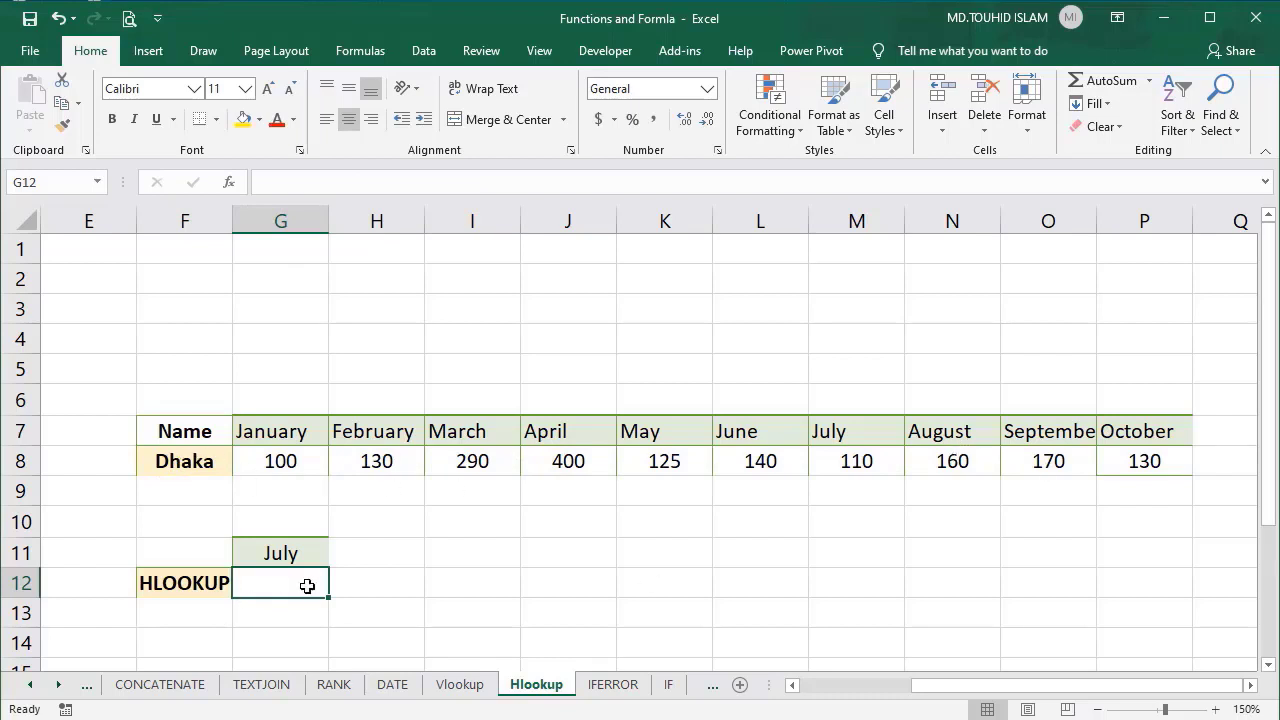
pyautogui.click(285, 615)
pyautogui.click(281, 587)
# Enter =HLOOKUP(G11,F7:P8,2,0) in G12 to look up July's Dhaka value, and review the formula.
pyautogui.write('=h')
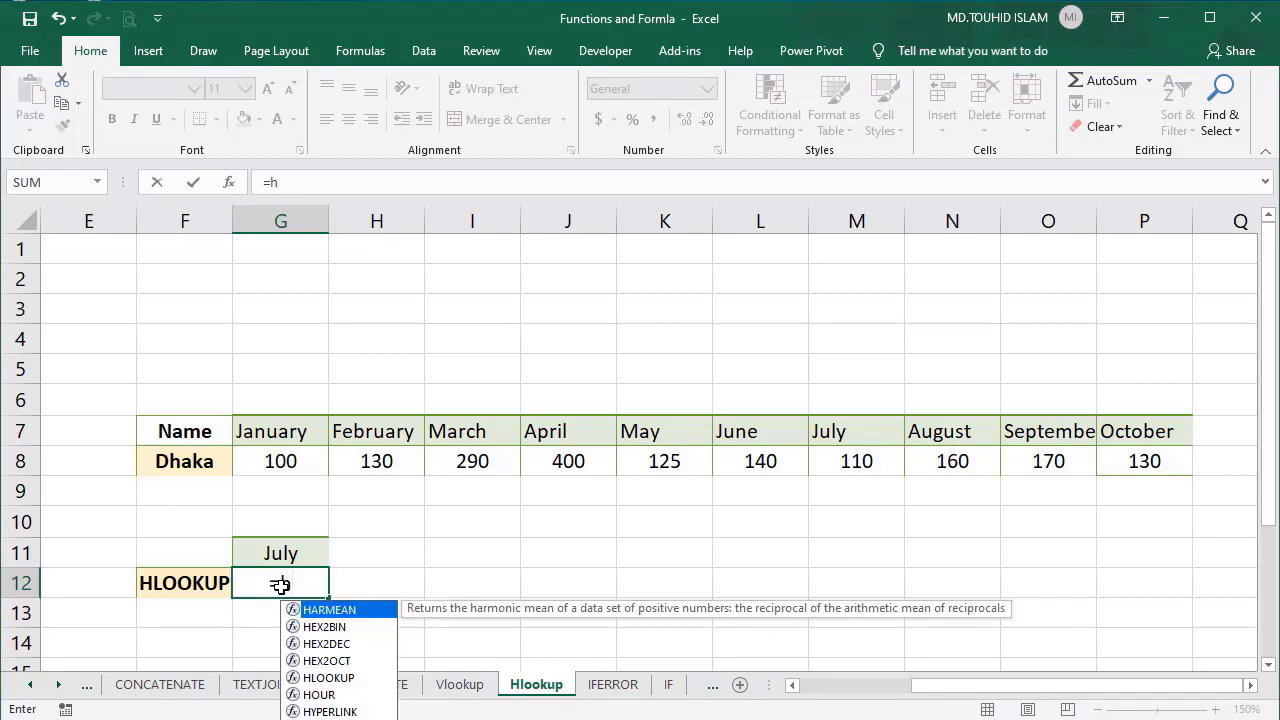
pyautogui.write('lo')
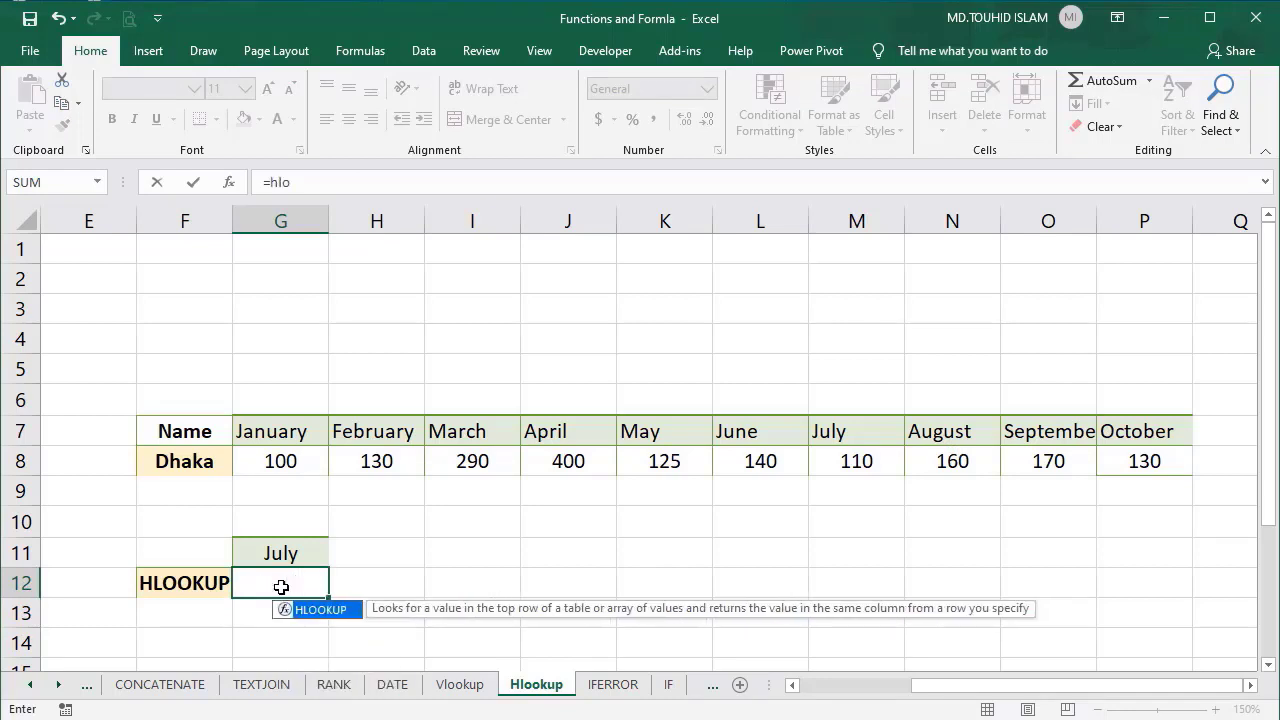
pyautogui.press('Tab')
pyautogui.click(290, 554)
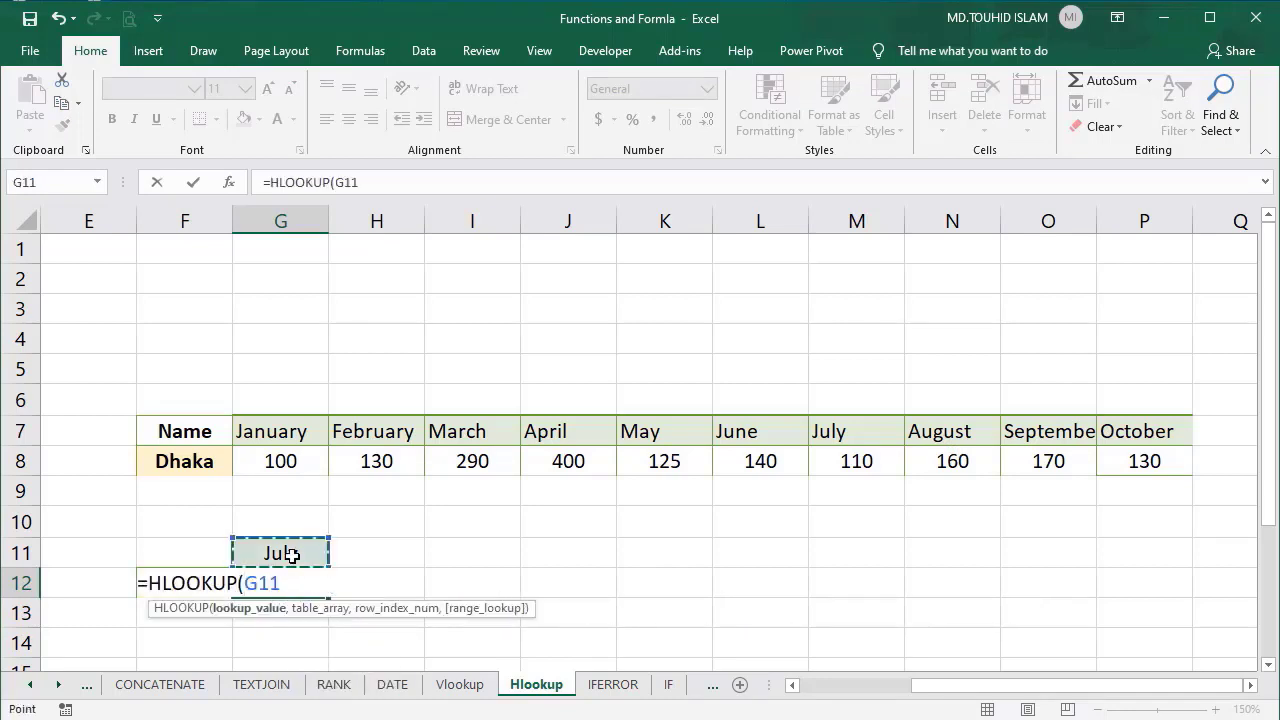
pyautogui.write(',')
pyautogui.click(189, 437)
pyautogui.moveTo(189, 437); pyautogui.dragTo(1135, 462)
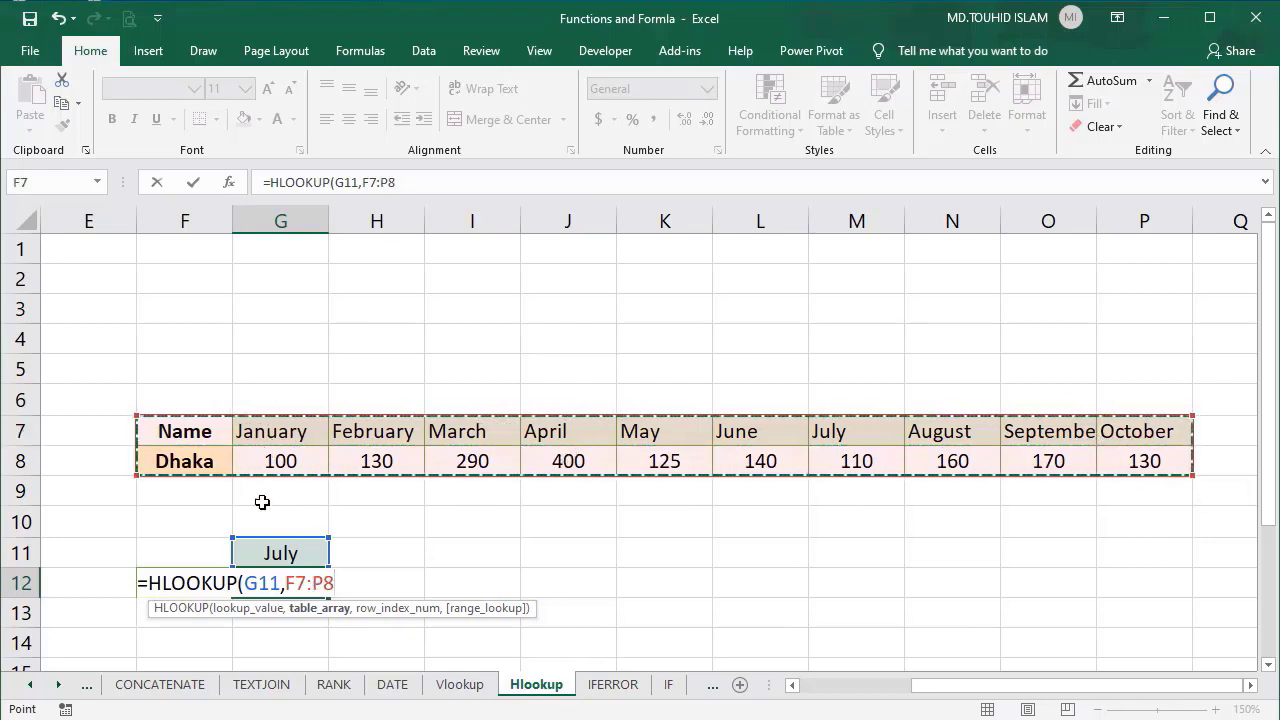
pyautogui.write(',')
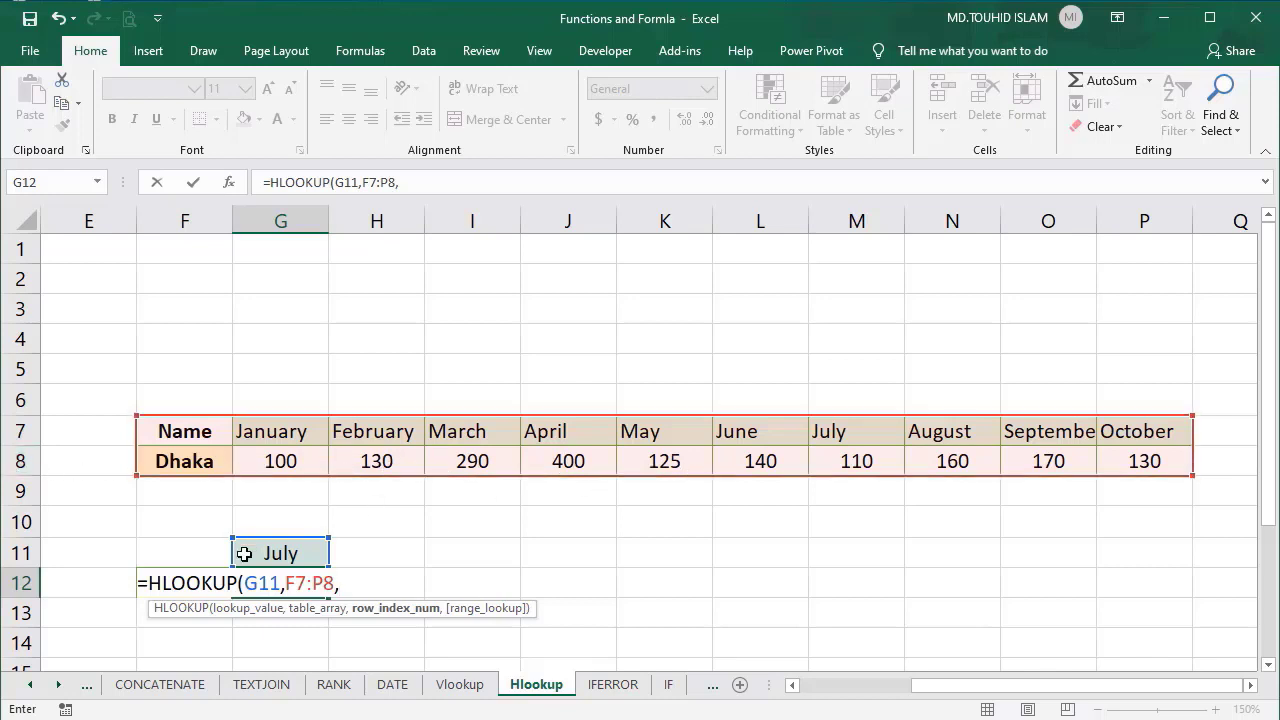
pyautogui.write('2,')
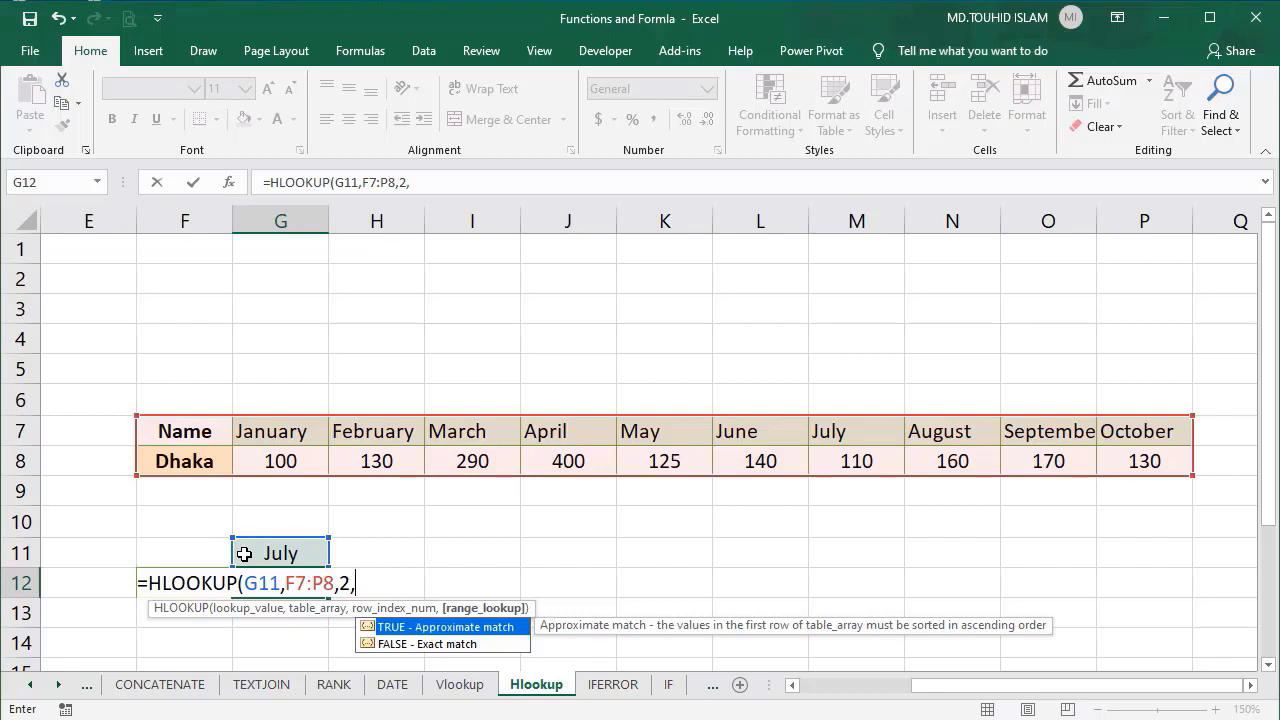
pyautogui.write('0)')
pyautogui.press('Return')
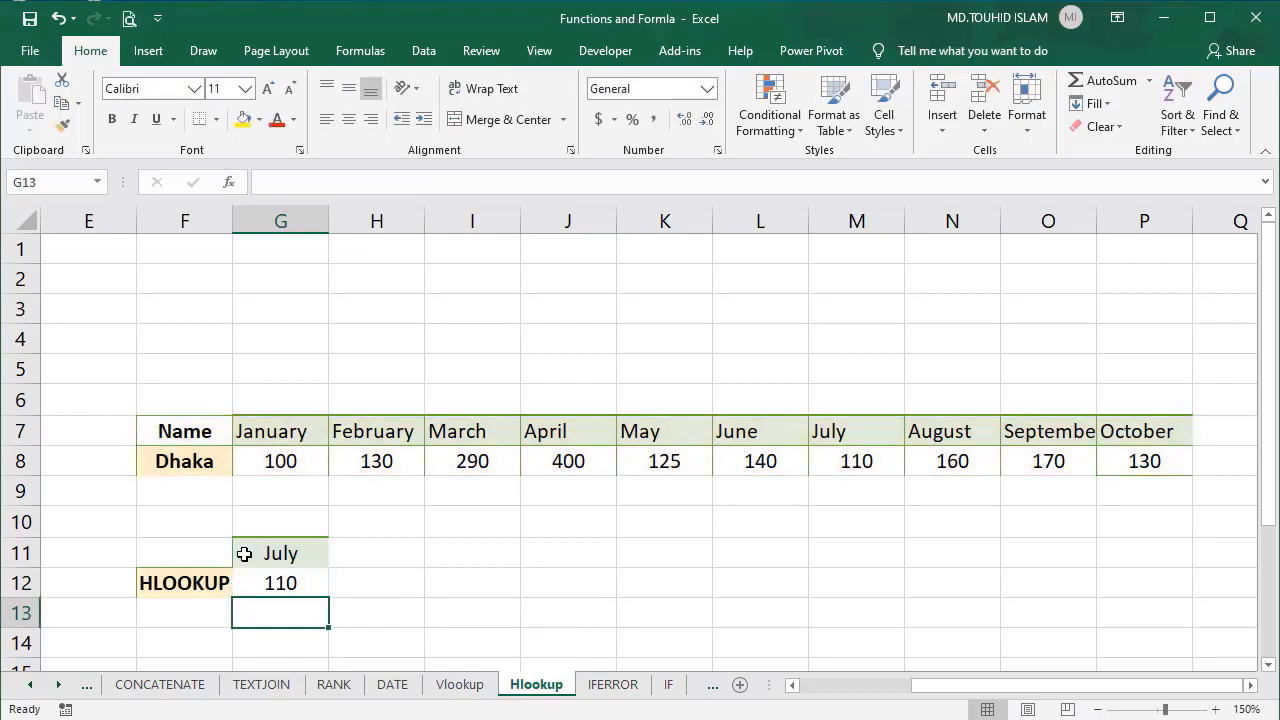
pyautogui.click(258, 584)
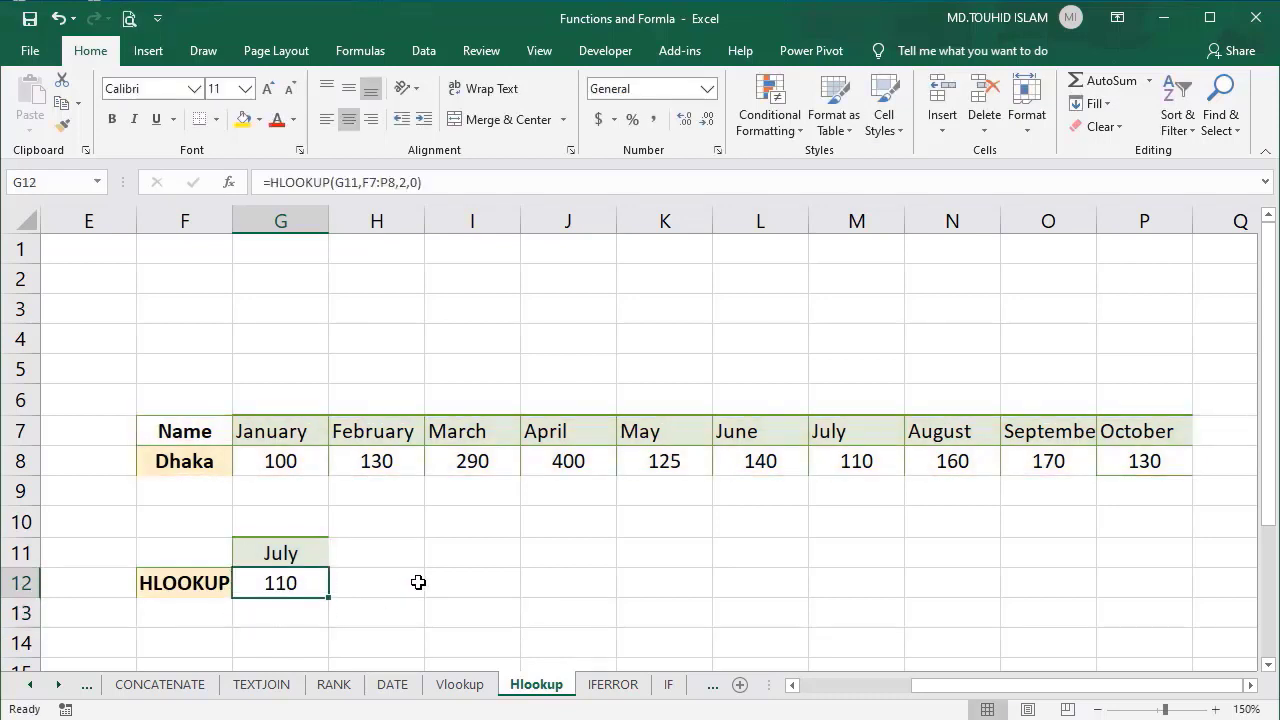
# Choose January as the lookup month in G11 and check the HLOOKUP result in G12.
pyautogui.click(866, 461)
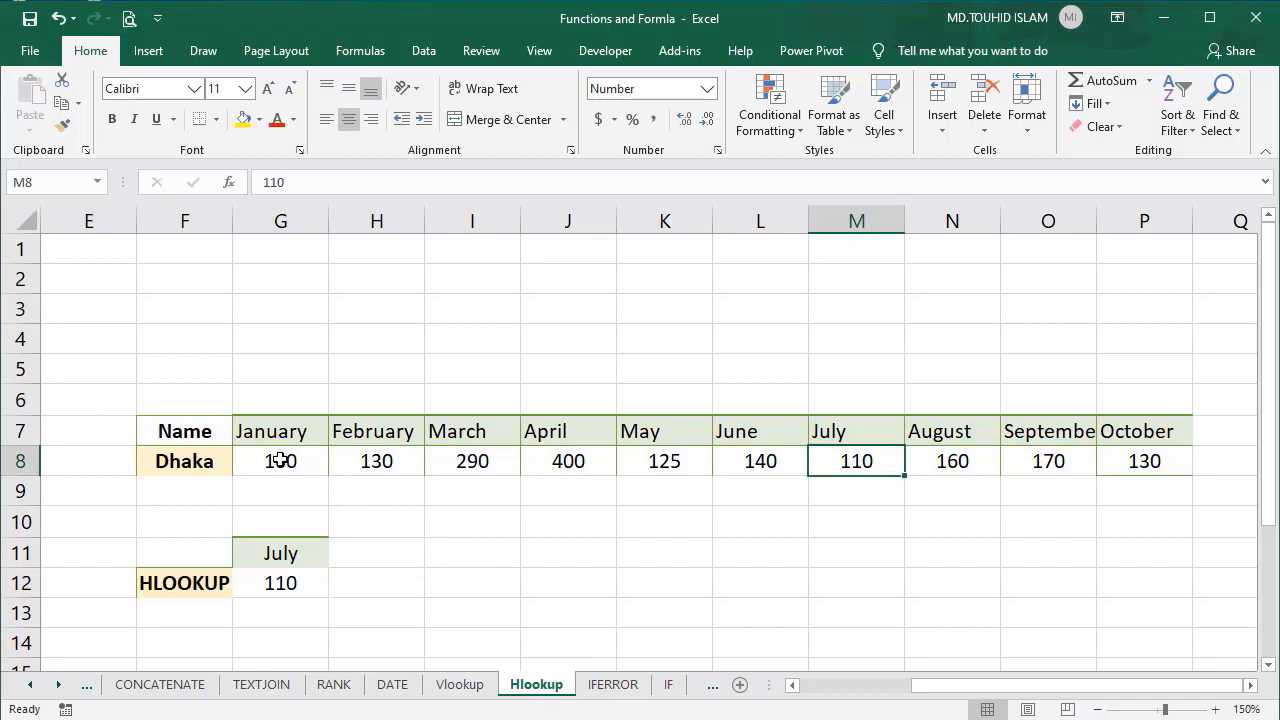
pyautogui.click(280, 461)
pyautogui.click(306, 544)
pyautogui.click(337, 557)
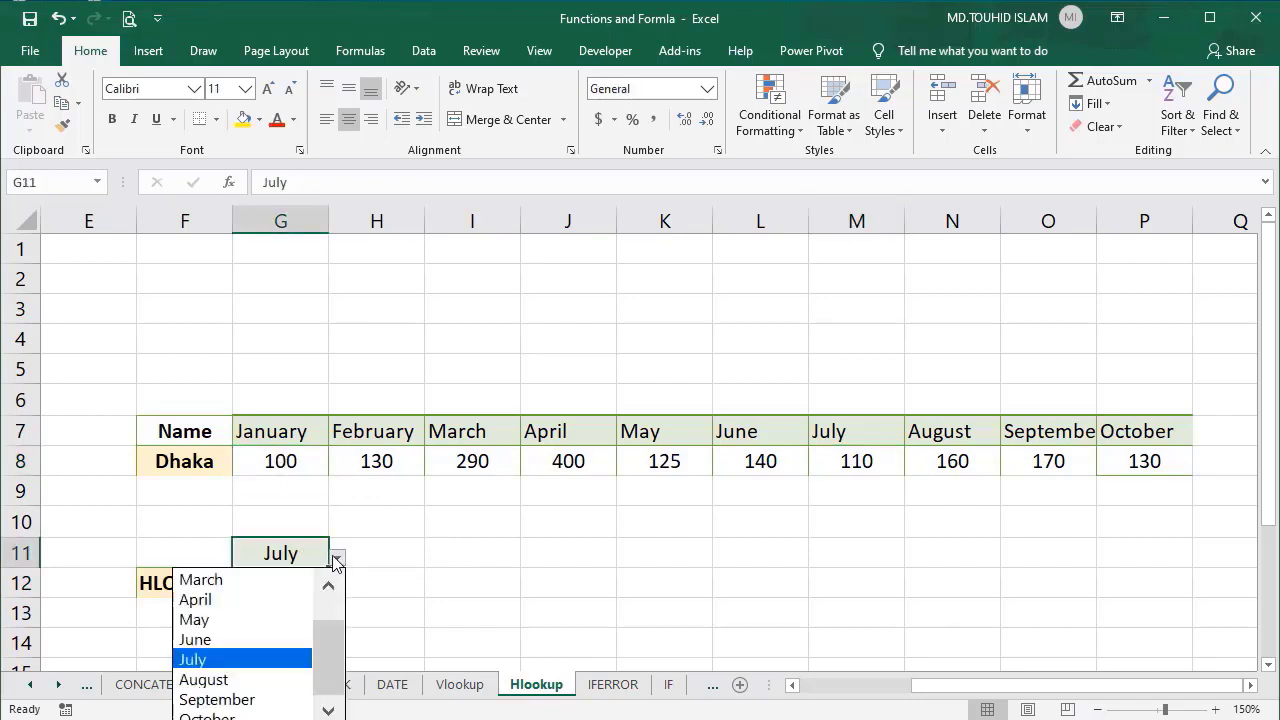
pyautogui.scroll(1, 322, 640)
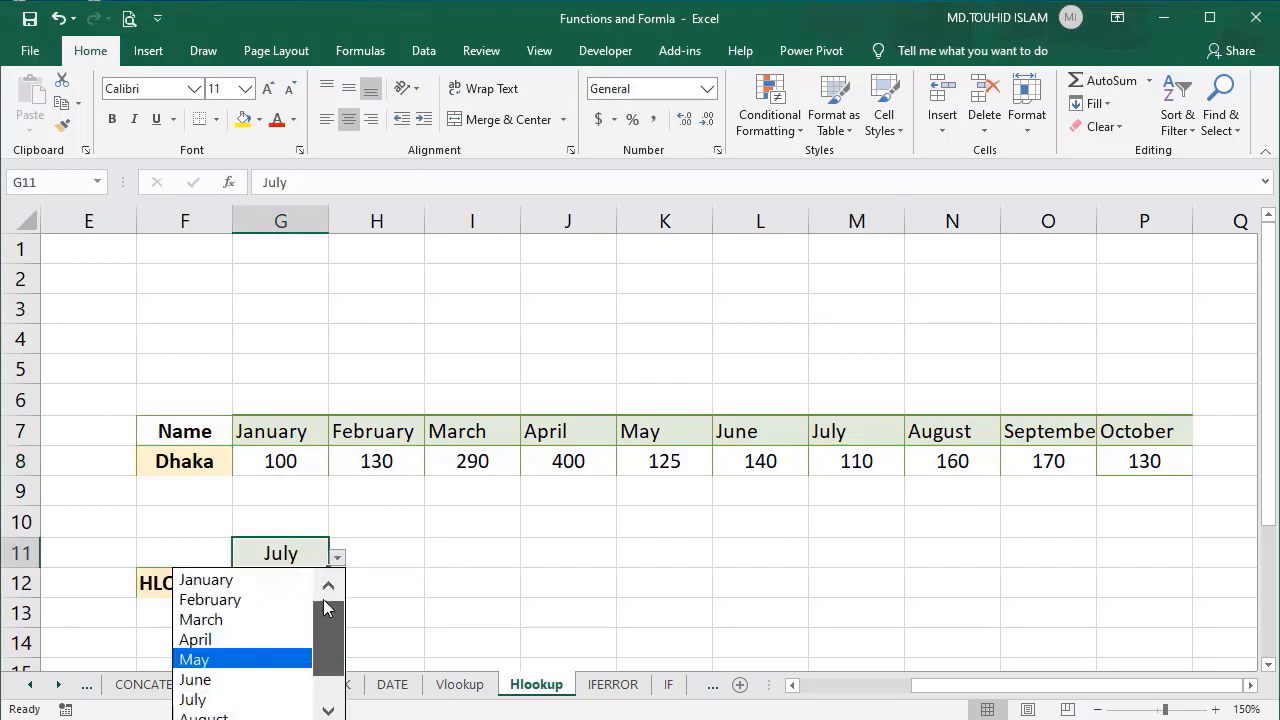
pyautogui.click(250, 580)
pyautogui.click(258, 585)
pyautogui.scroll(-1, 428, 589)
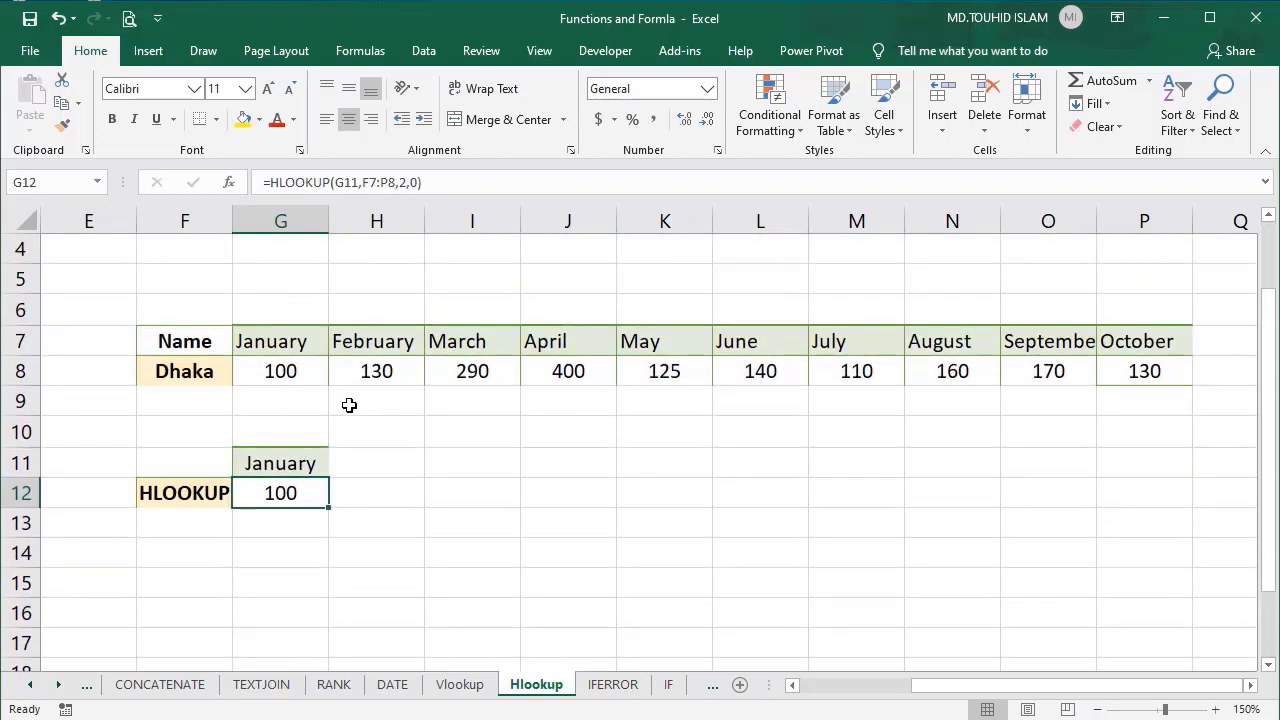
# Choose October as the lookup month in G11 and compare the HLOOKUP result with October's Dhaka value in P8.
pyautogui.click(298, 460)
pyautogui.click(337, 467)
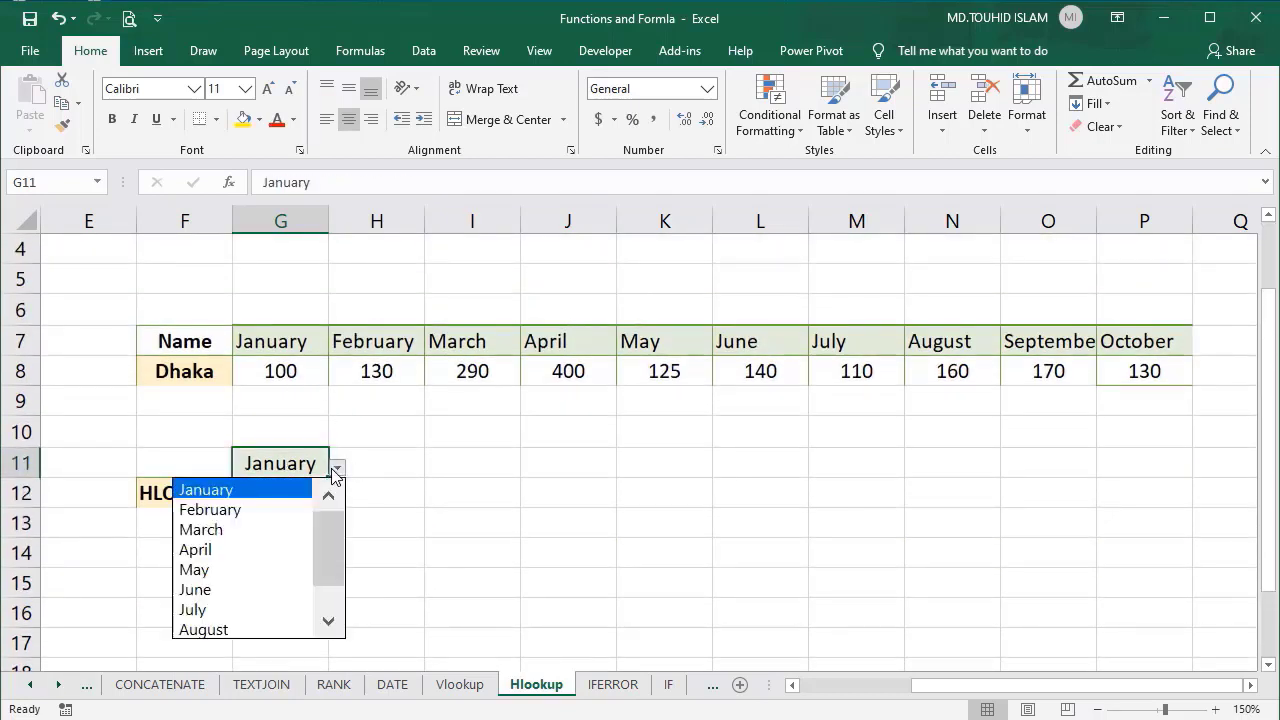
pyautogui.moveTo(337, 537); pyautogui.dragTo(329, 614)
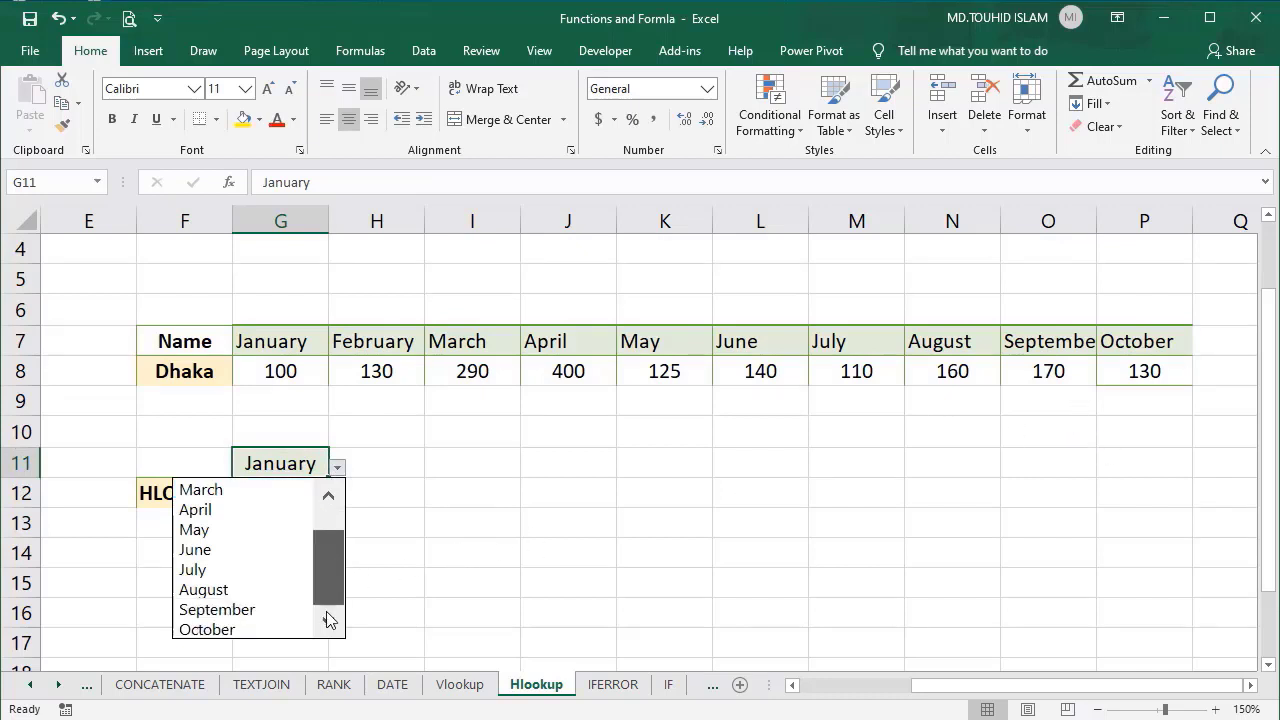
pyautogui.press('Escape')
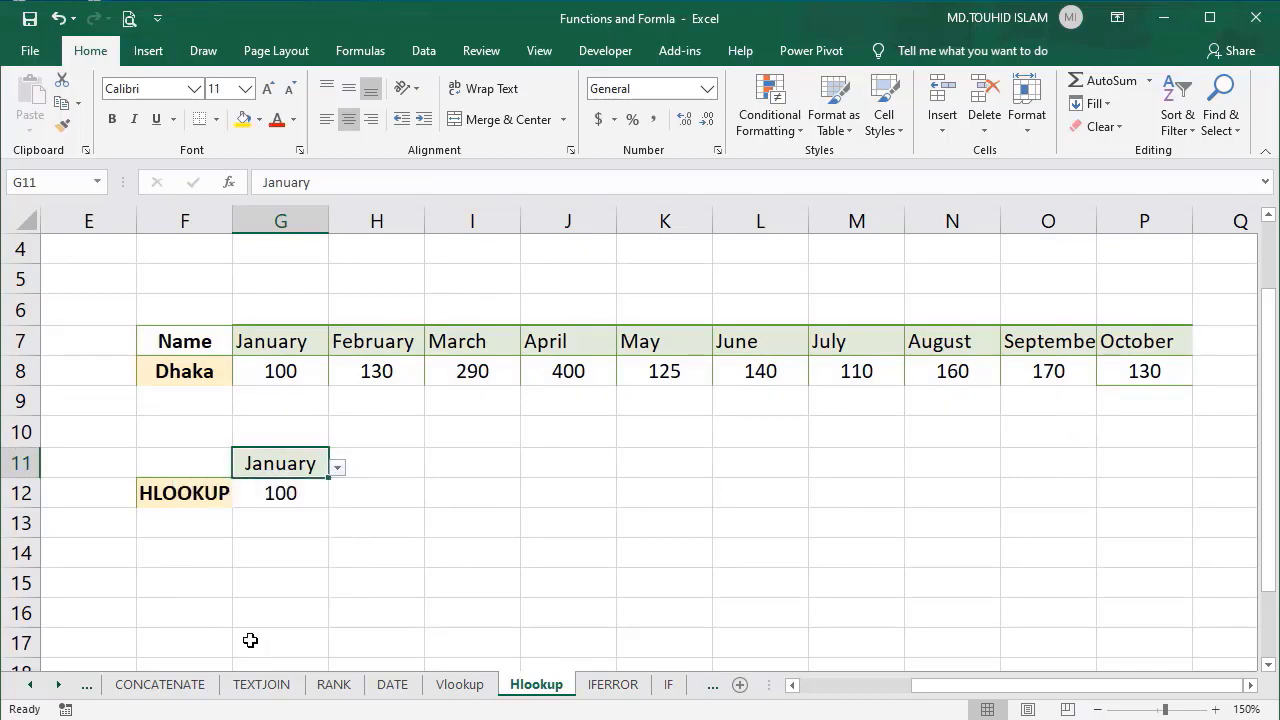
pyautogui.click(337, 468)
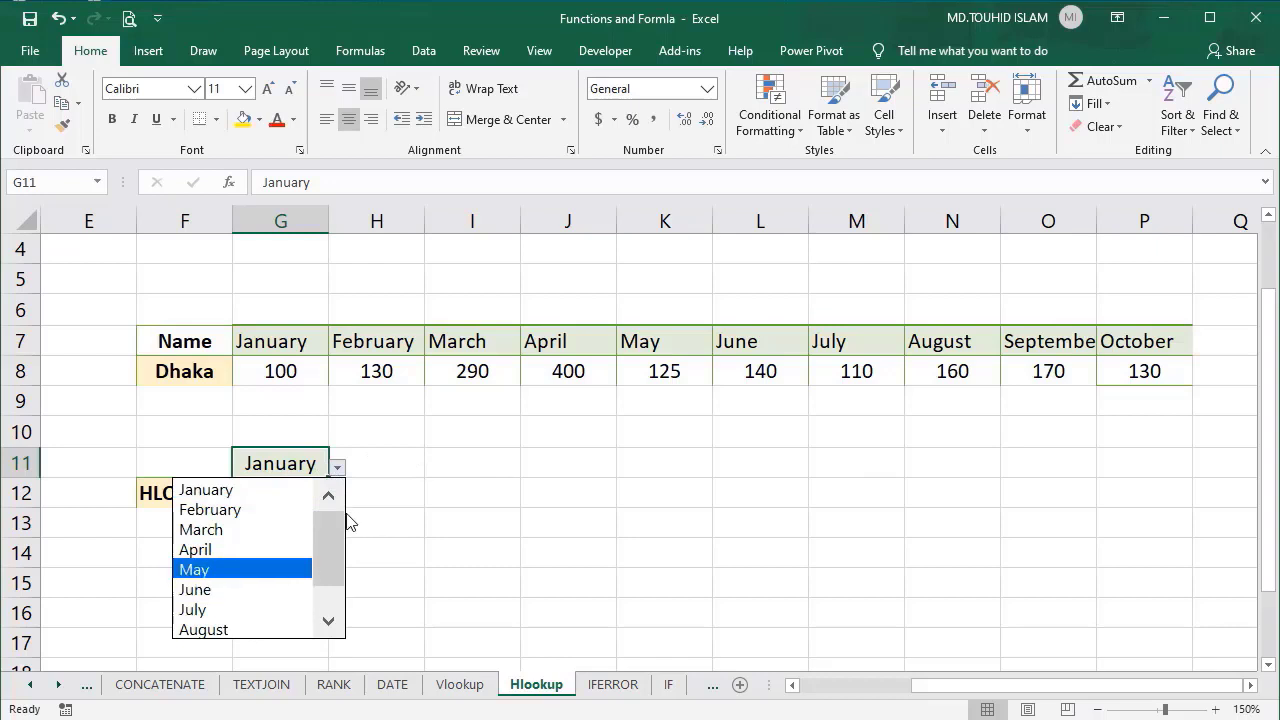
pyautogui.moveTo(331, 565); pyautogui.dragTo(334, 618)
pyautogui.click(268, 632)
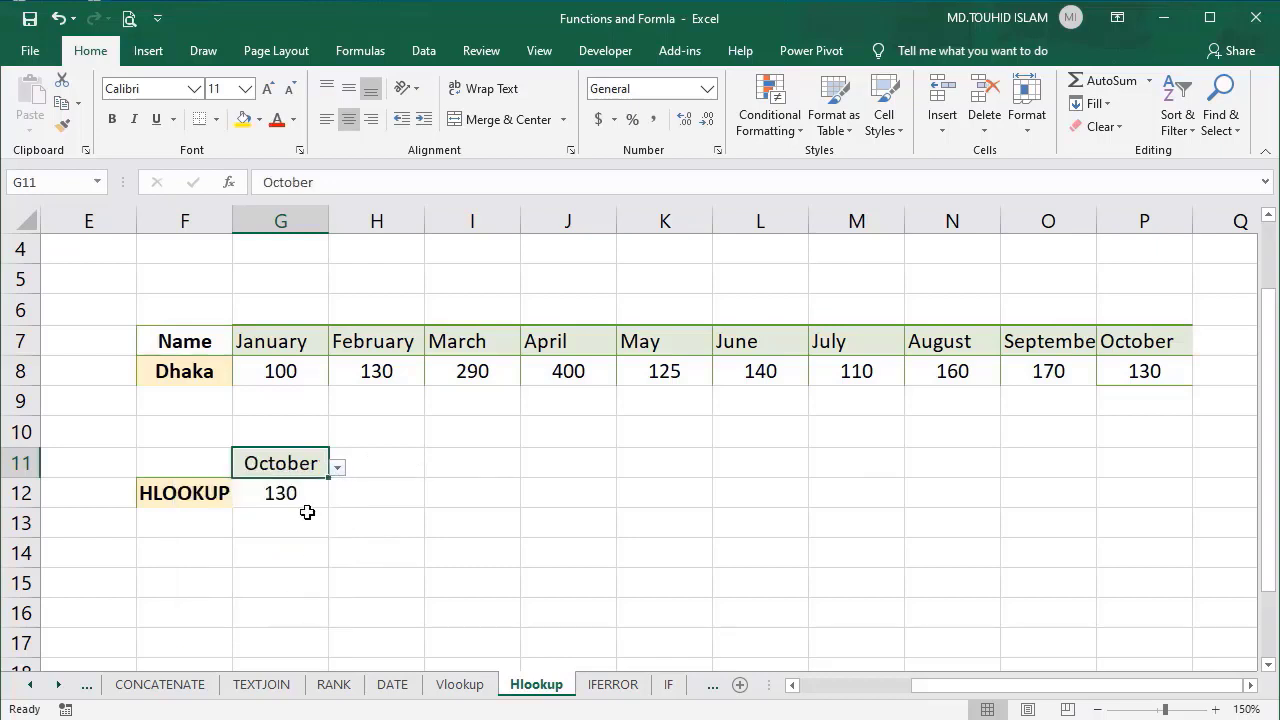
pyautogui.click(1132, 378)
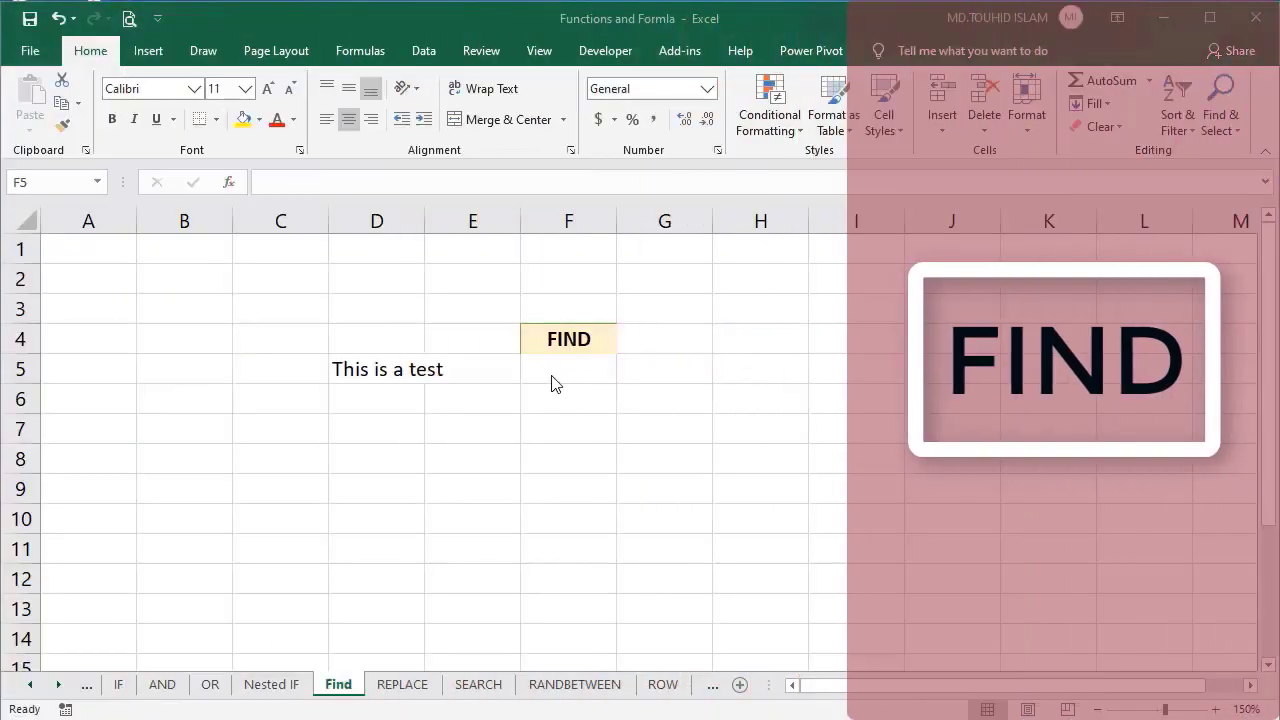
# On the Find sheet, enter =FIND("a",D5) in F5 to locate the letter a in the text, and review the formula.
pyautogui.click(554, 365)
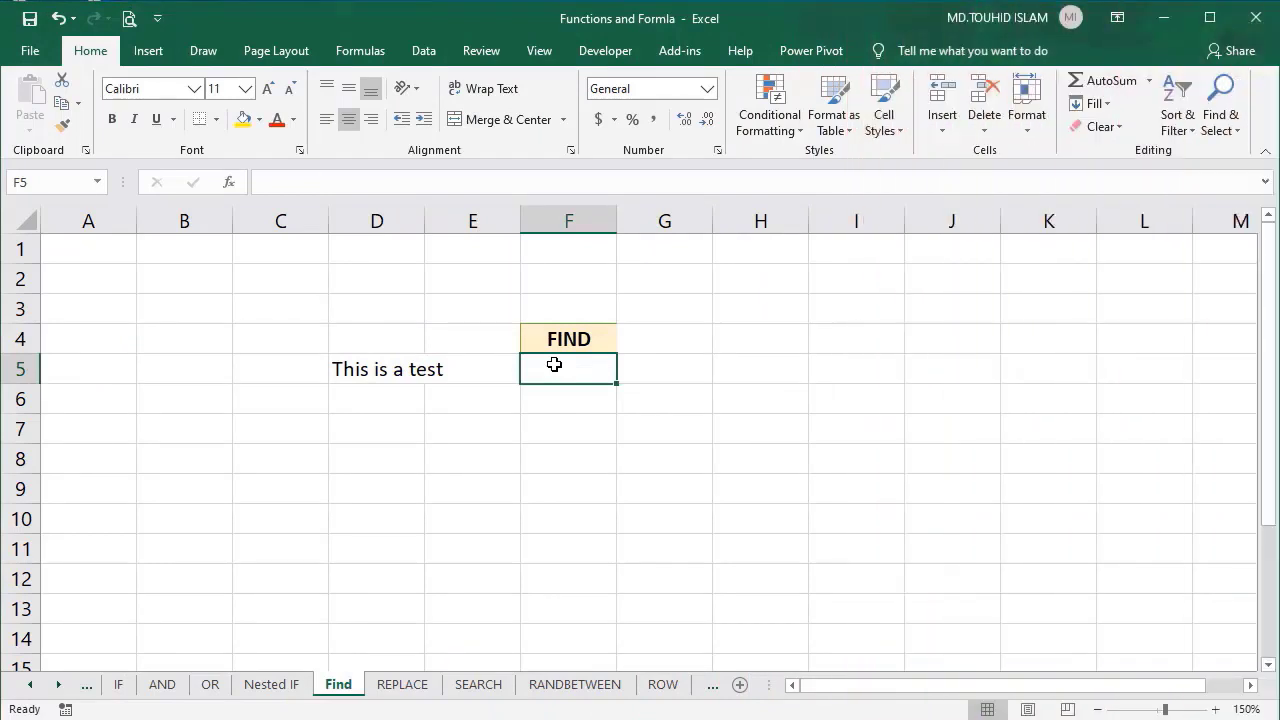
pyautogui.write('=find')
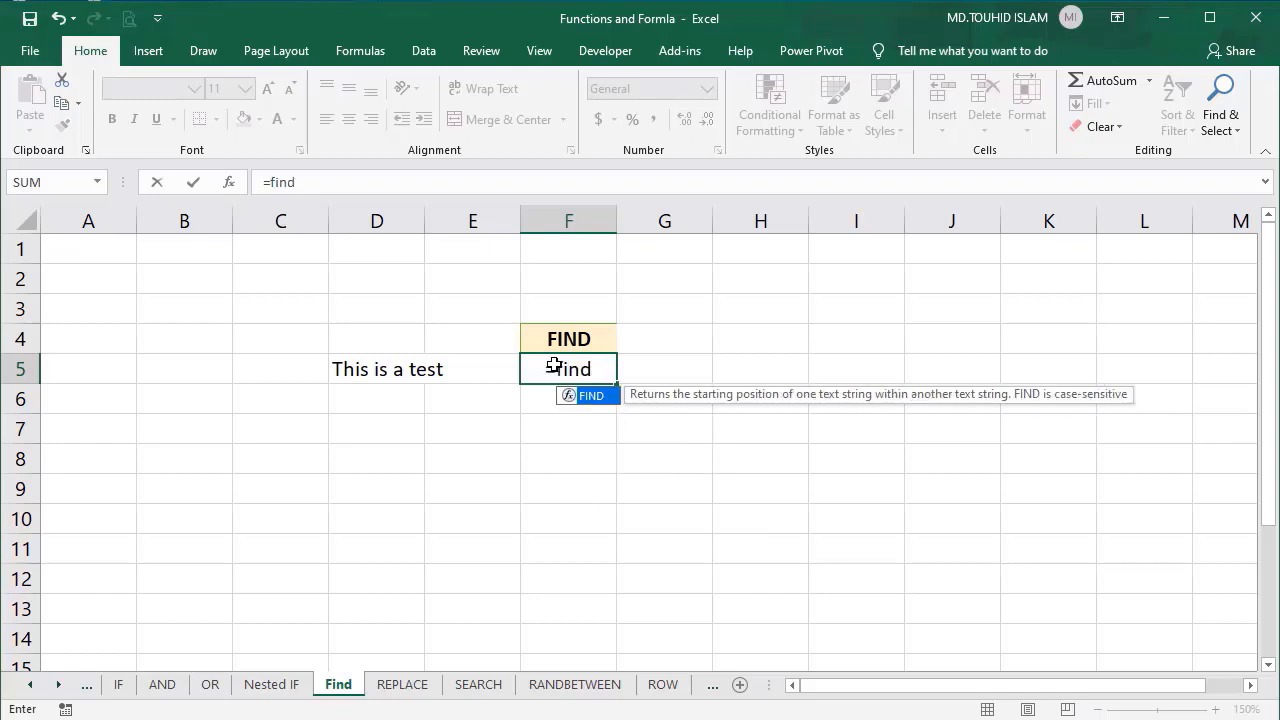
pyautogui.press('Tab')
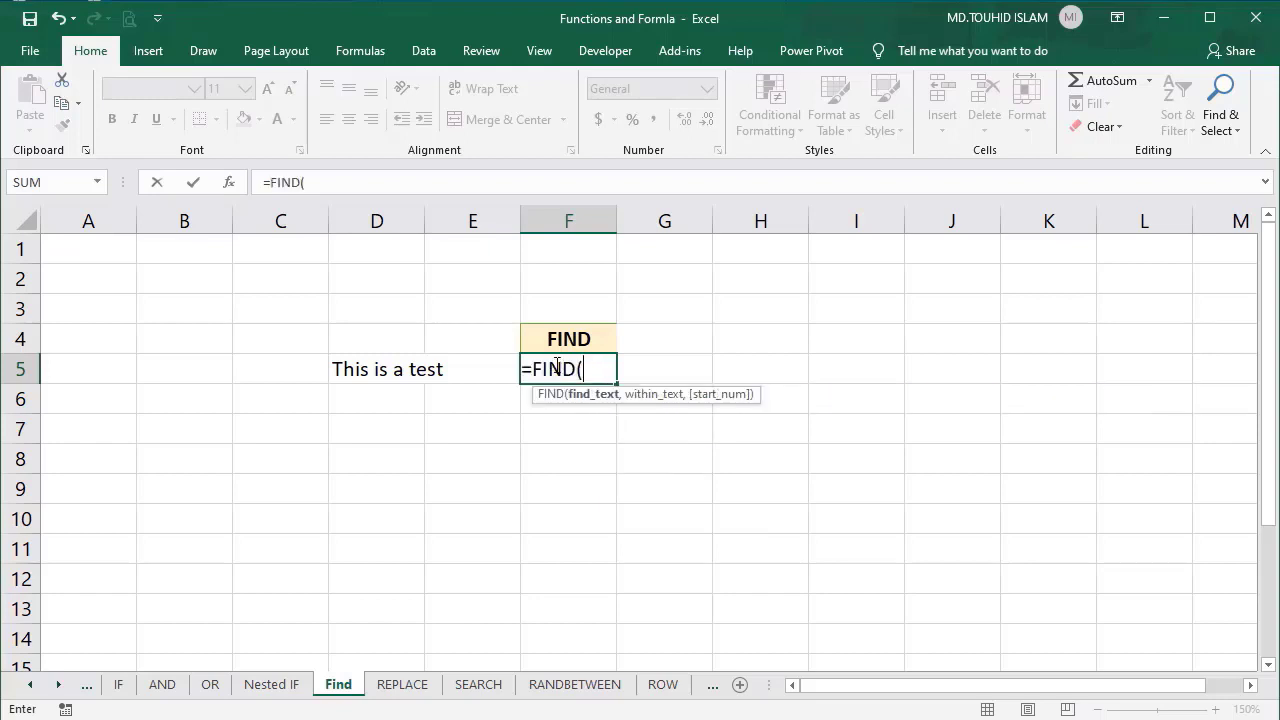
pyautogui.click(382, 369)
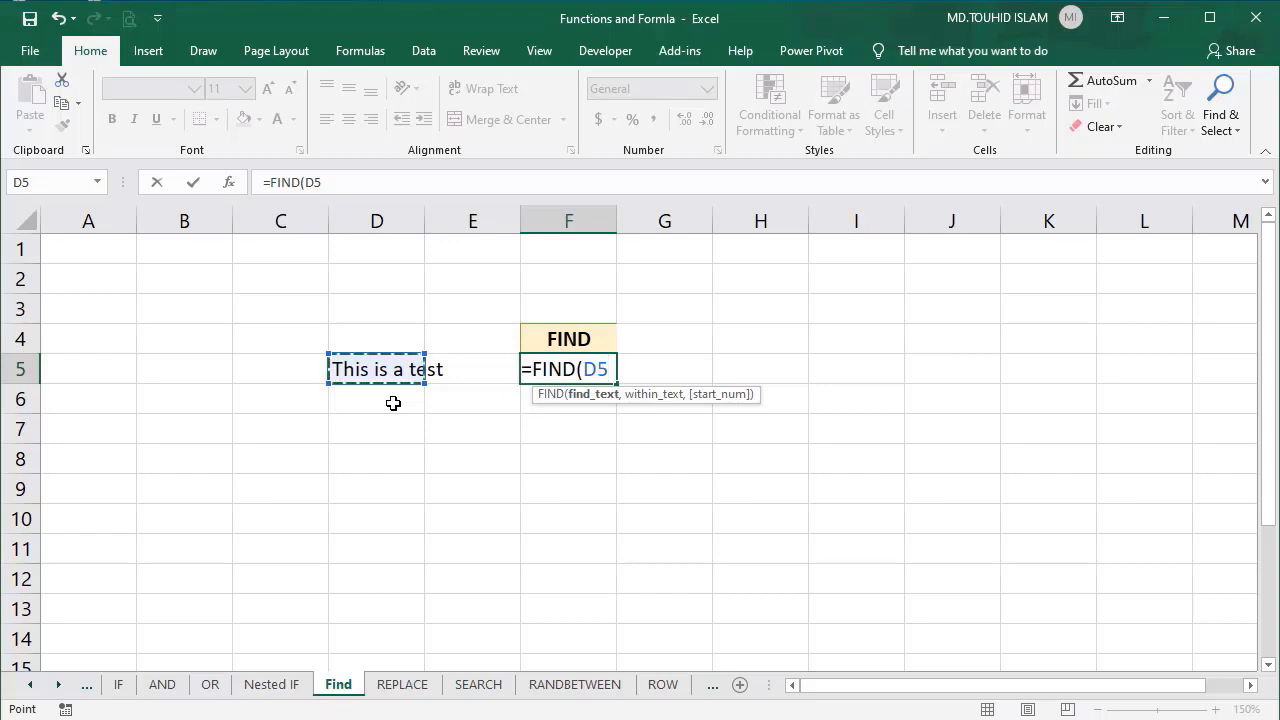
pyautogui.press('BackSpace')
pyautogui.press('BackSpace')
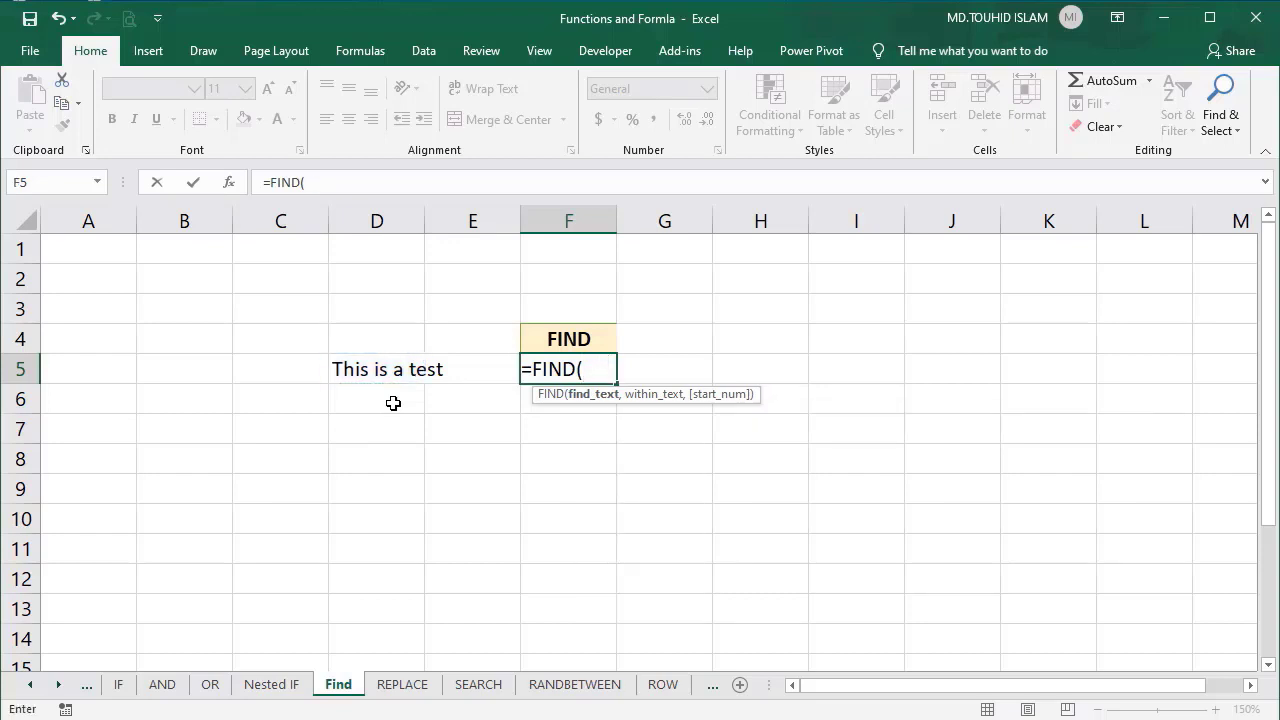
pyautogui.write('a",')
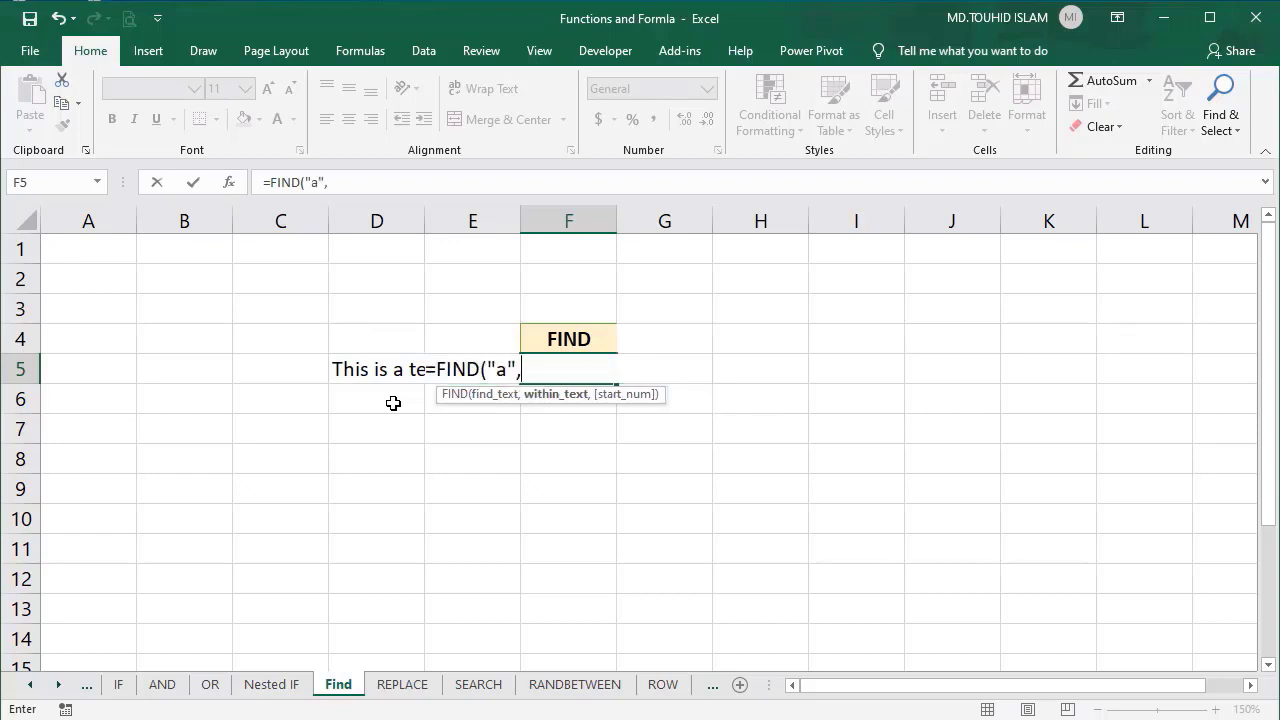
pyautogui.click(372, 372)
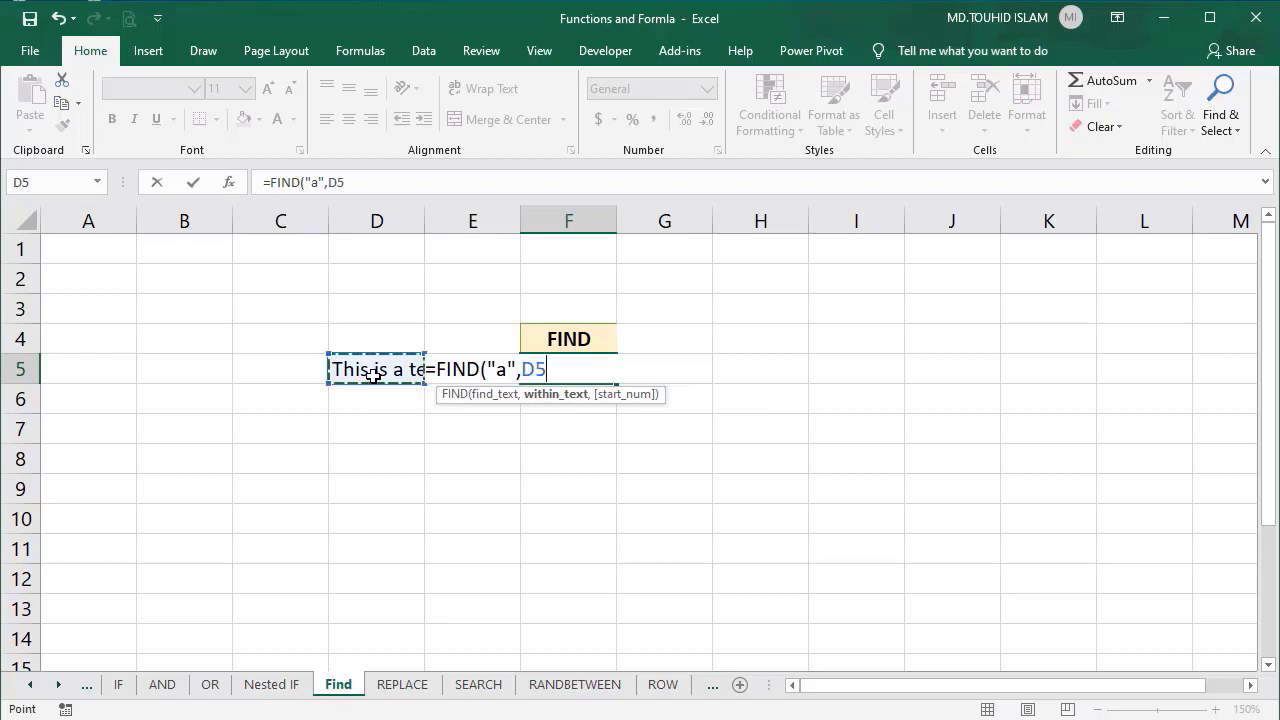
pyautogui.write(')')
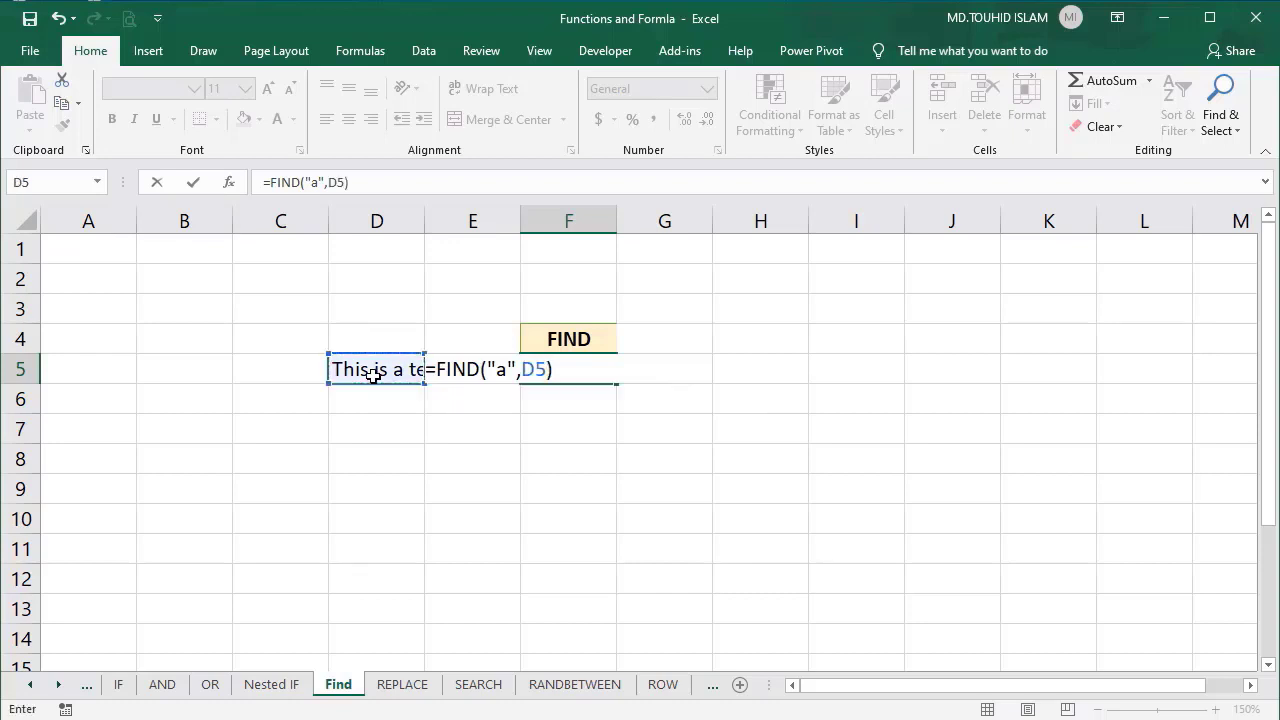
pyautogui.press('Return')
pyautogui.click(582, 374)
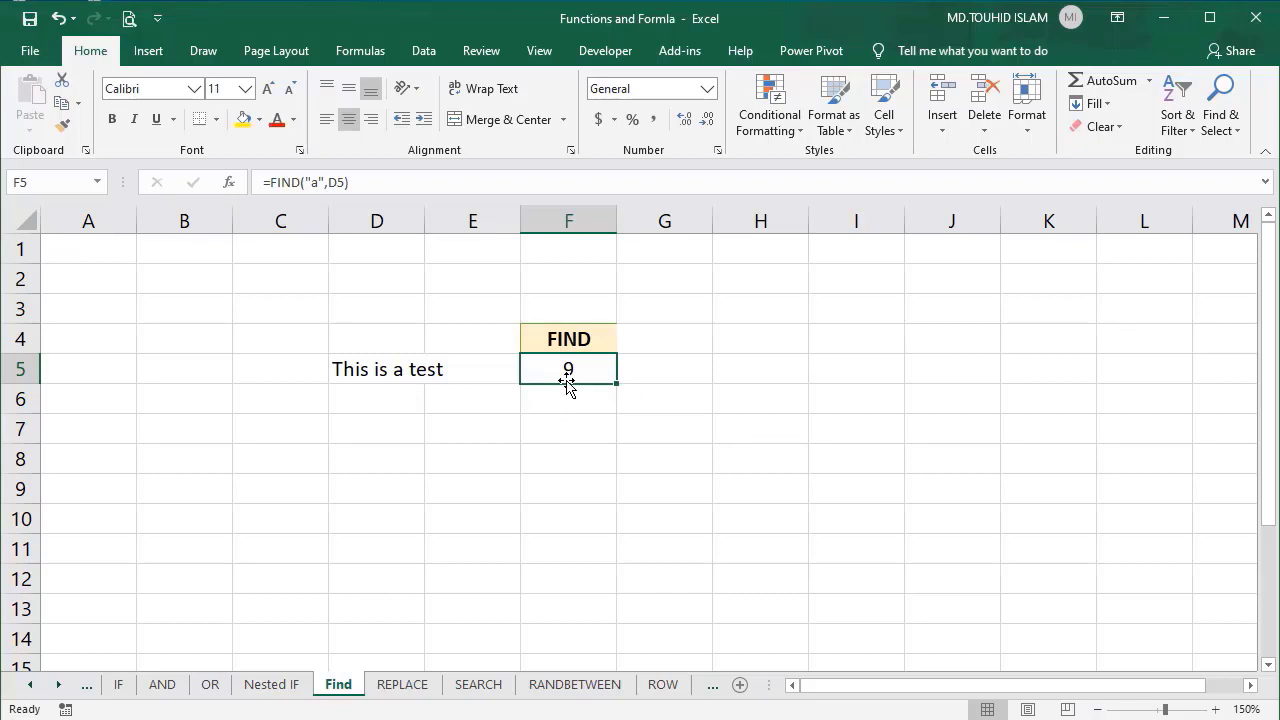
# Go to the REPLACE sheet and clear the existing REPLACE formula from F4.
pyautogui.click(401, 685)
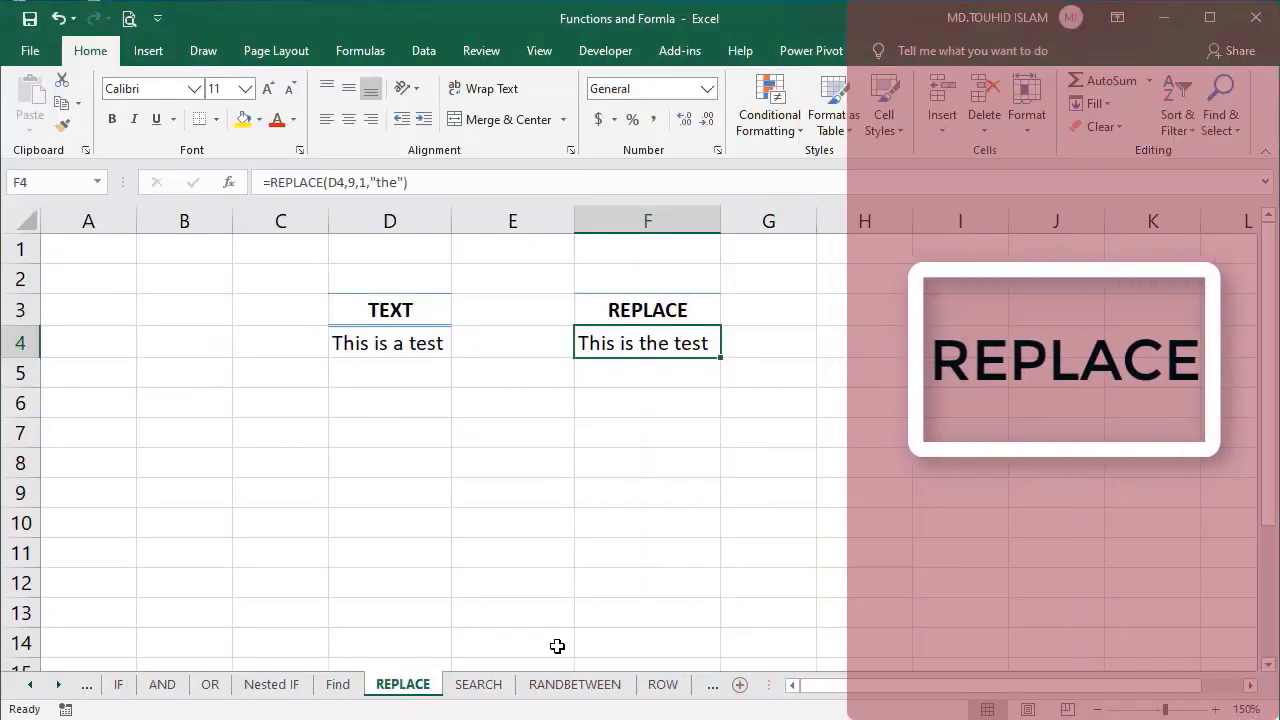
pyautogui.press('Delete')
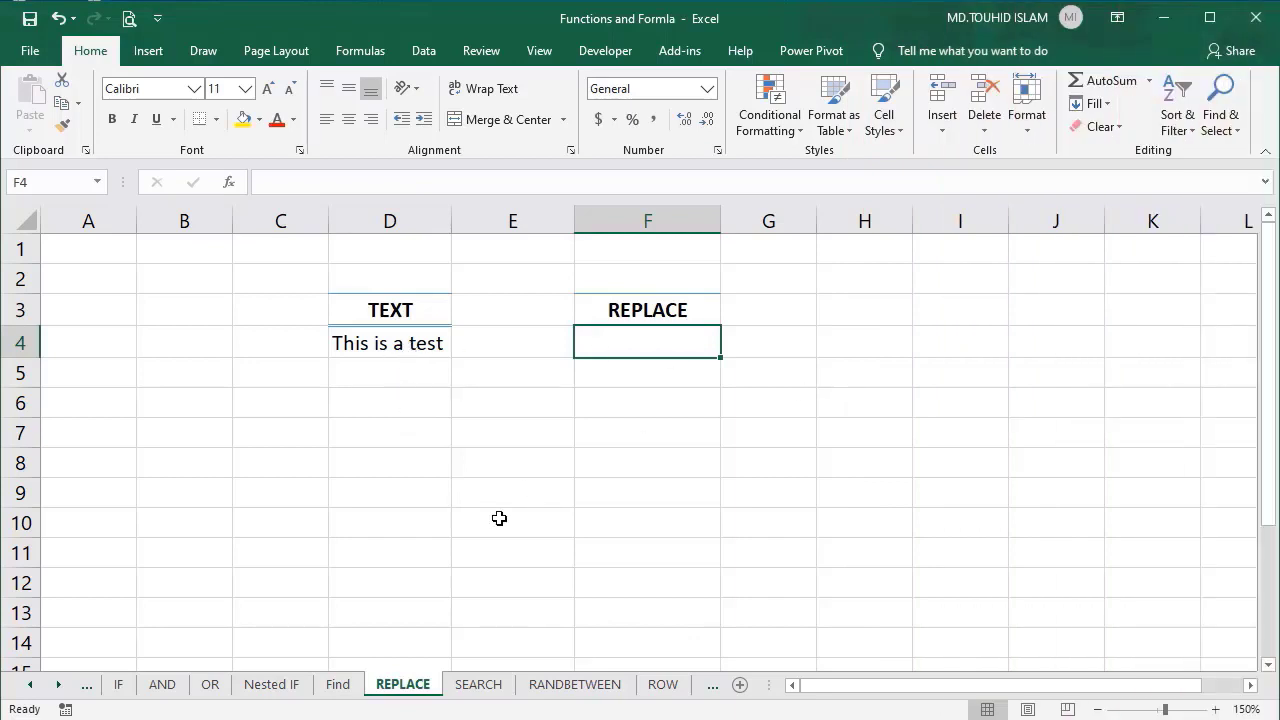
# Enter =REPLACE(D4,9,1,"the") in F4 to swap the word "a" for "the", and review the formula.
pyautogui.write('=')
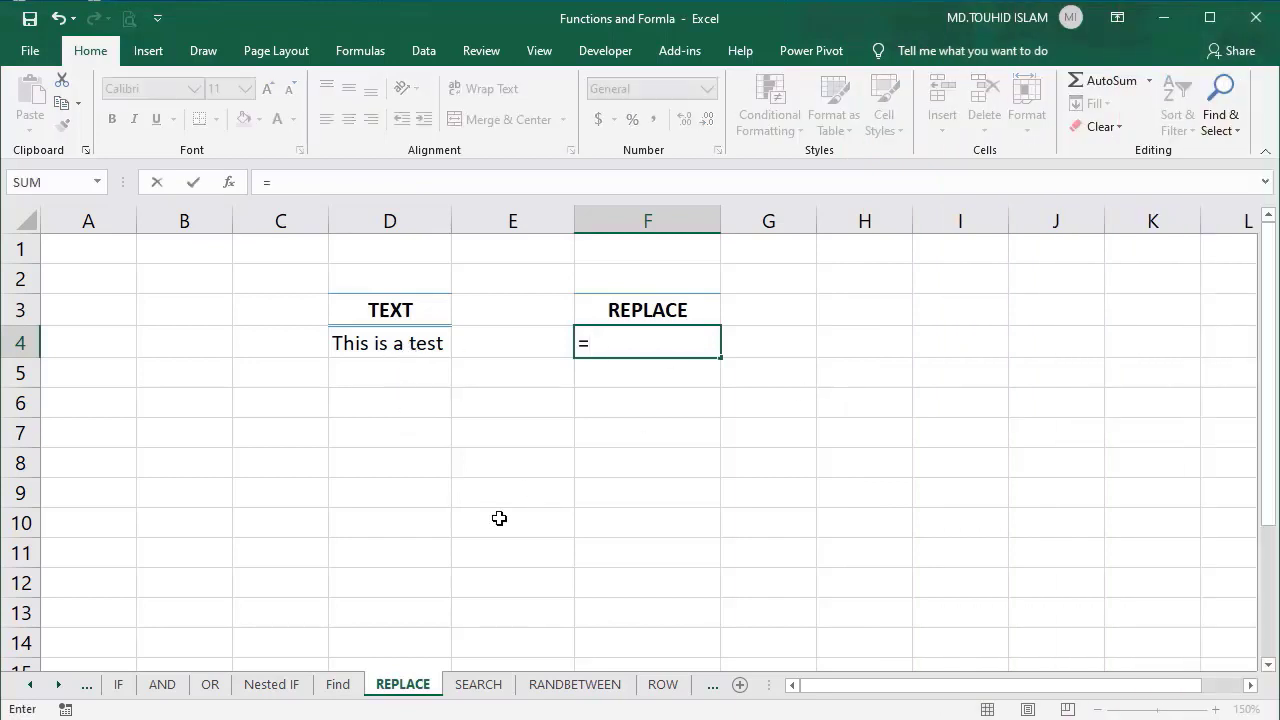
pyautogui.write('re')
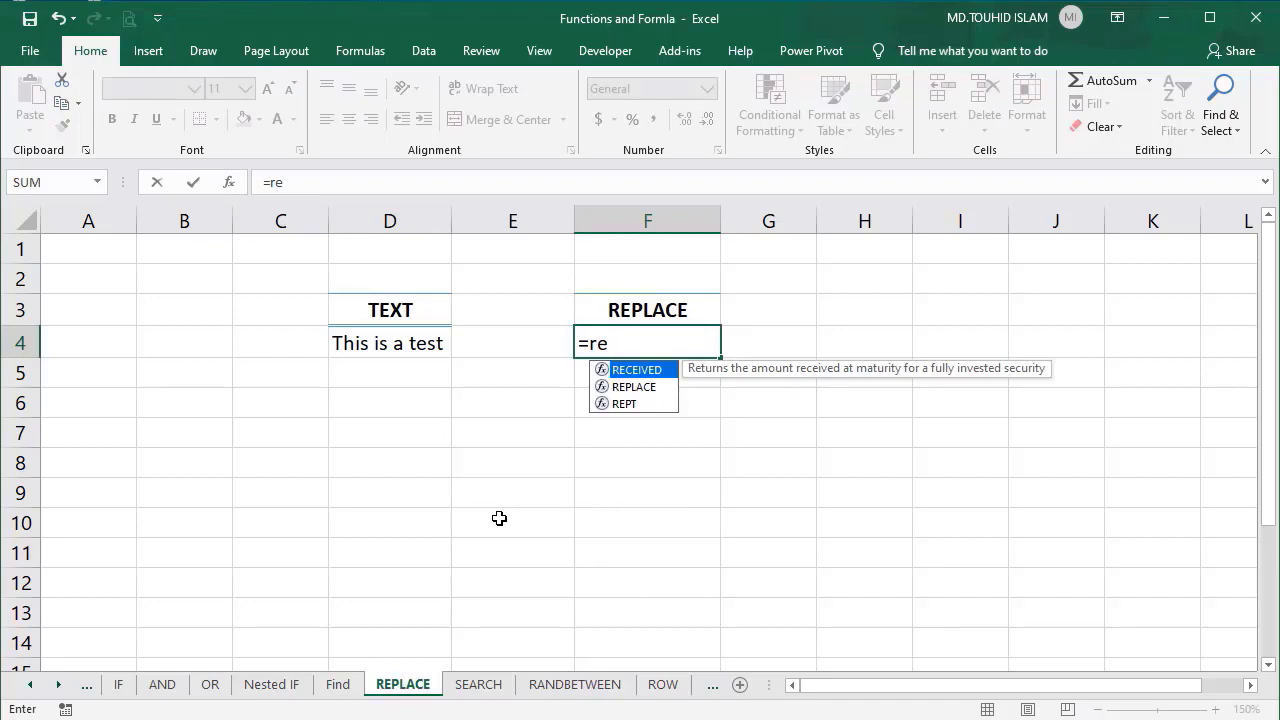
pyautogui.write('l')
pyautogui.press('BackSpace')
pyautogui.write('p')
pyautogui.press('Tab')
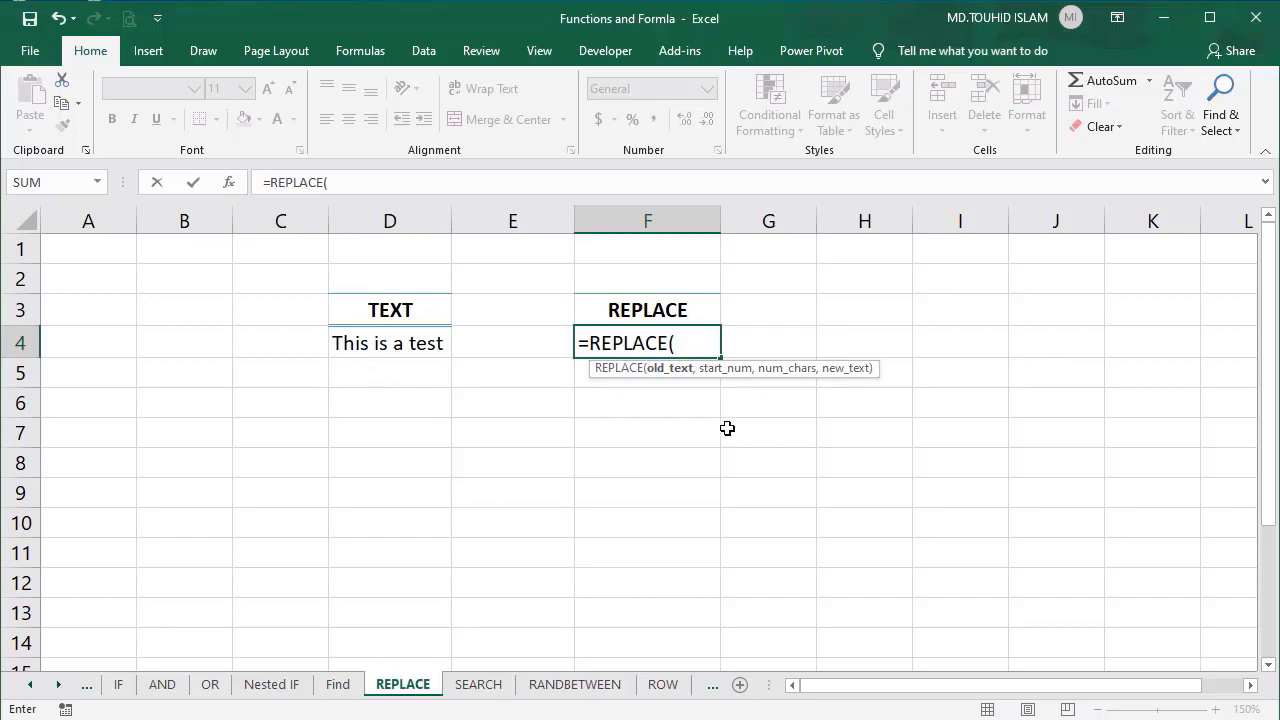
pyautogui.click(382, 350)
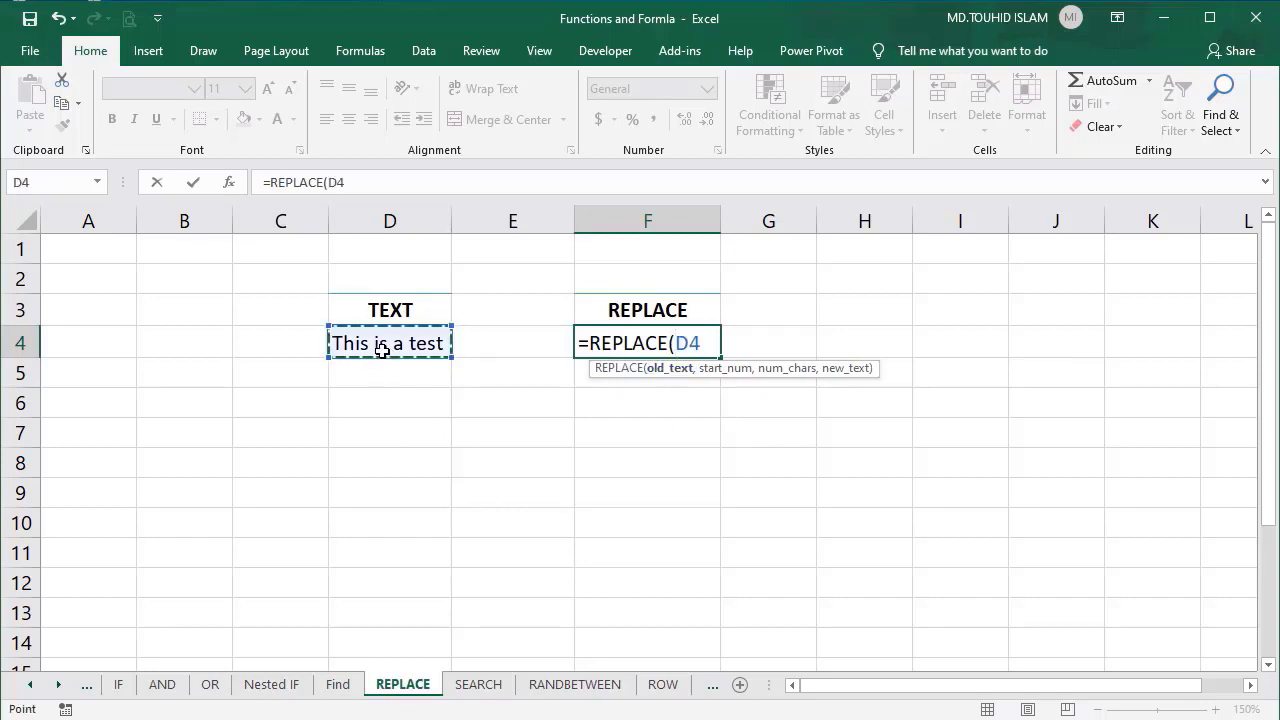
pyautogui.write(',')
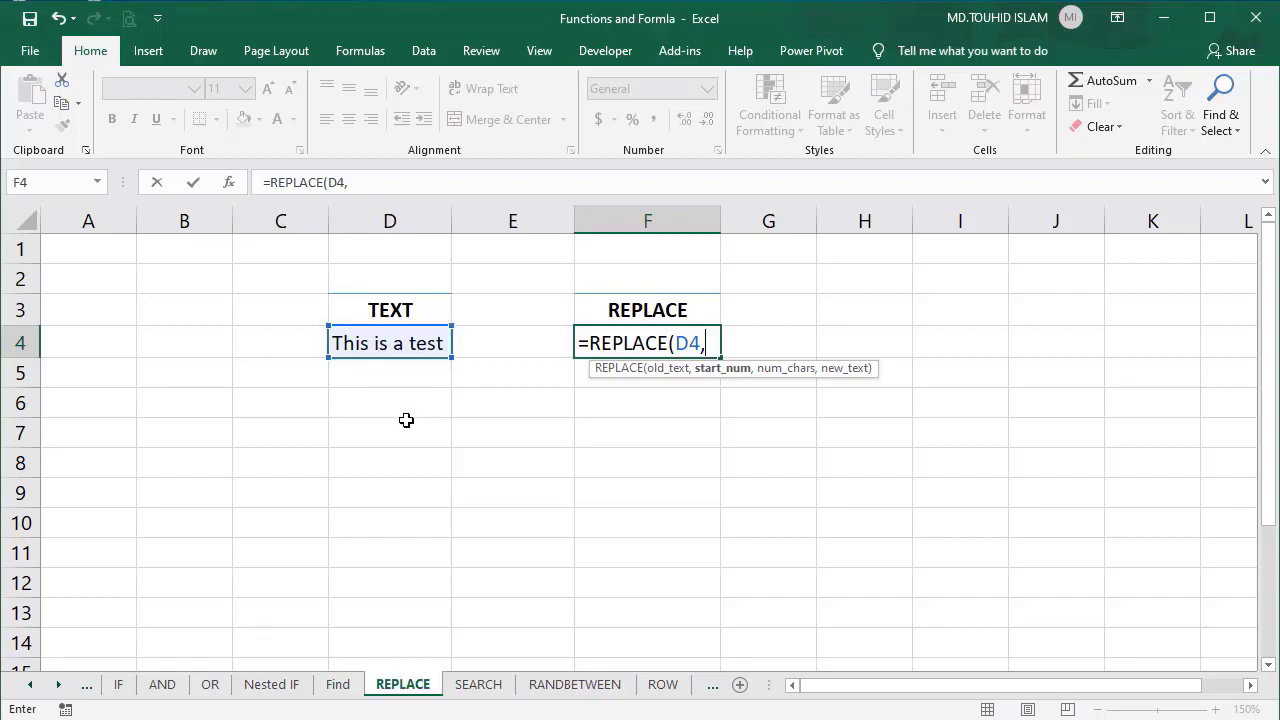
pyautogui.write('9,')
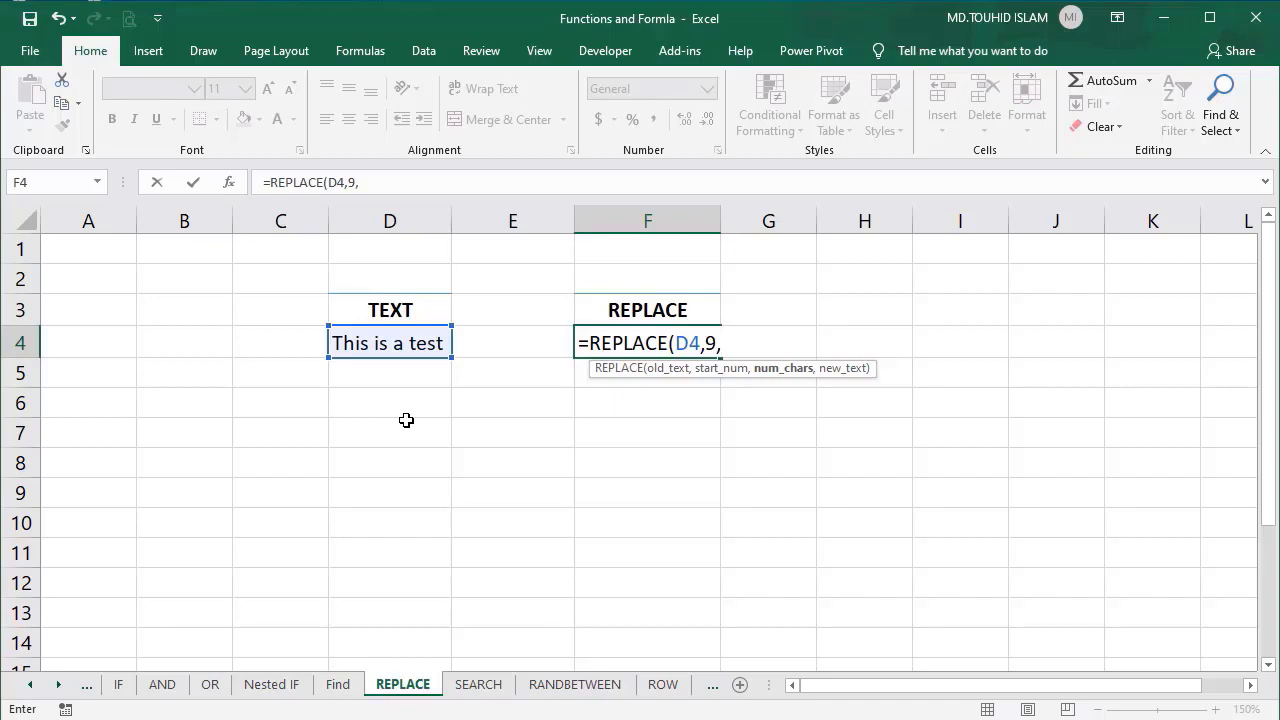
pyautogui.write('1,')
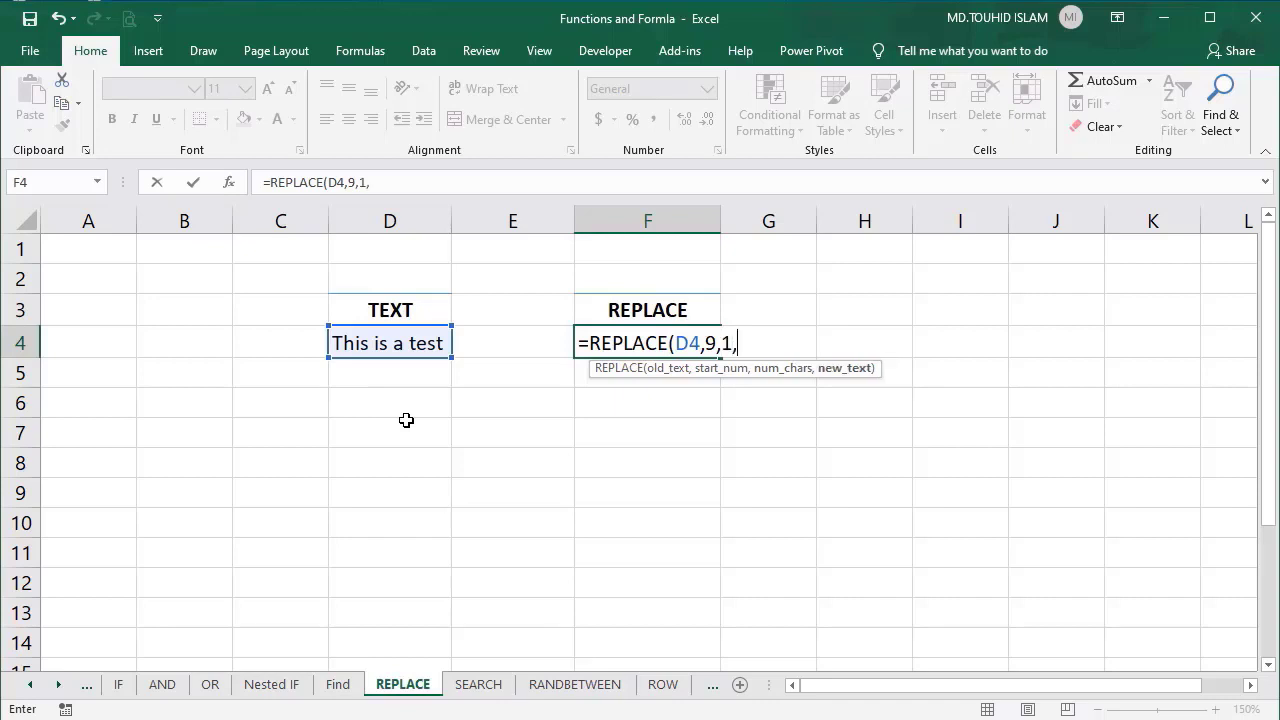
pyautogui.write('"the")')
pyautogui.press('Return')
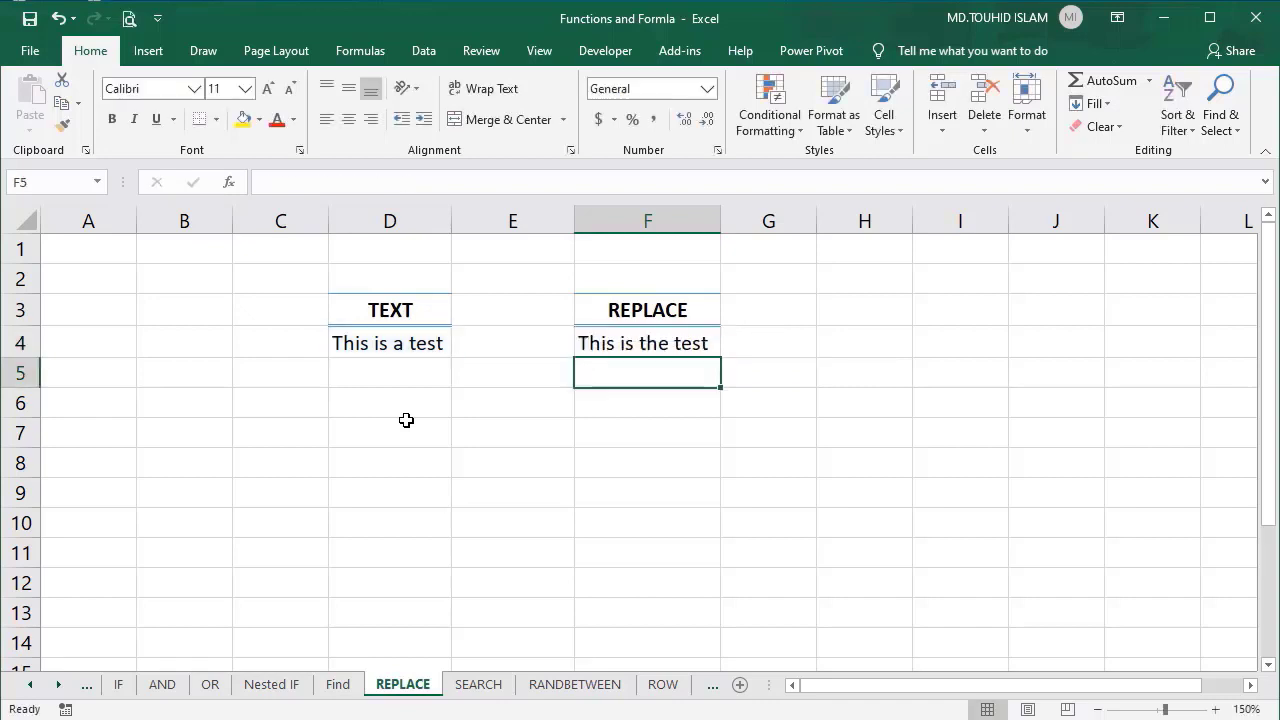
pyautogui.click(653, 350)
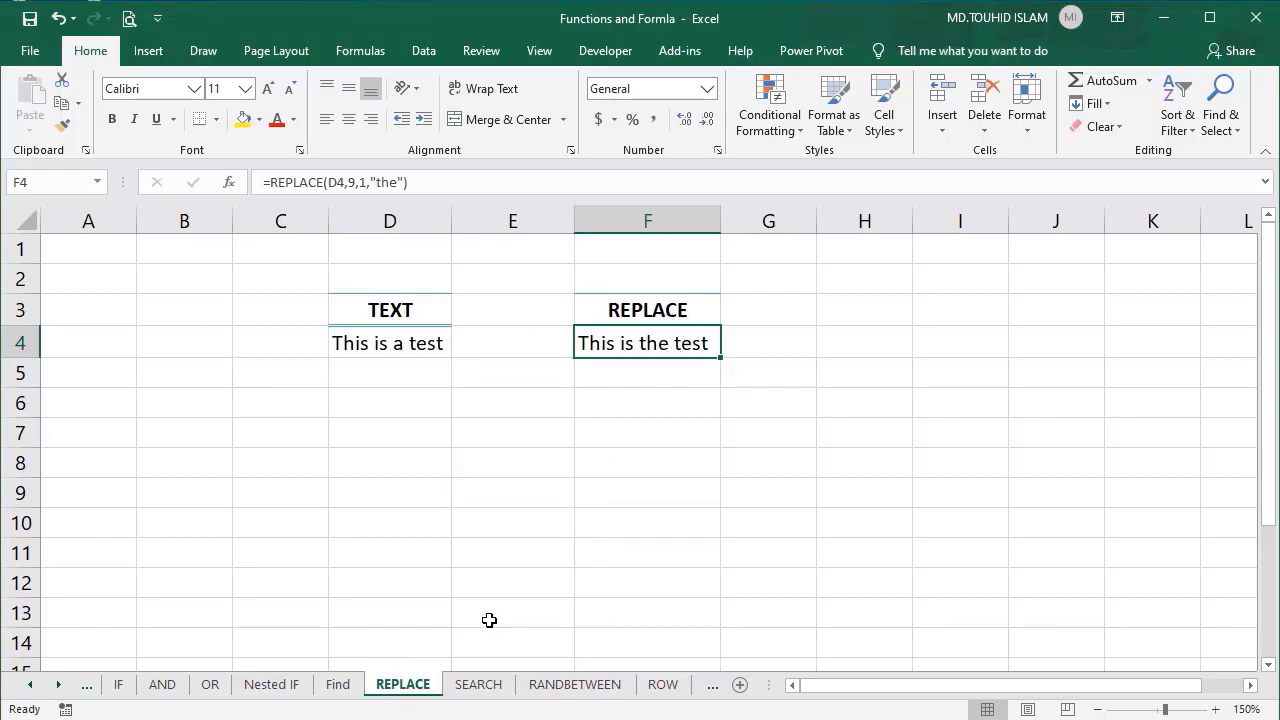
# On the SEARCH sheet, enter =SEARCH(" ",F5) in G5 to locate the first space in the text, and review the result.
pyautogui.click(476, 685)
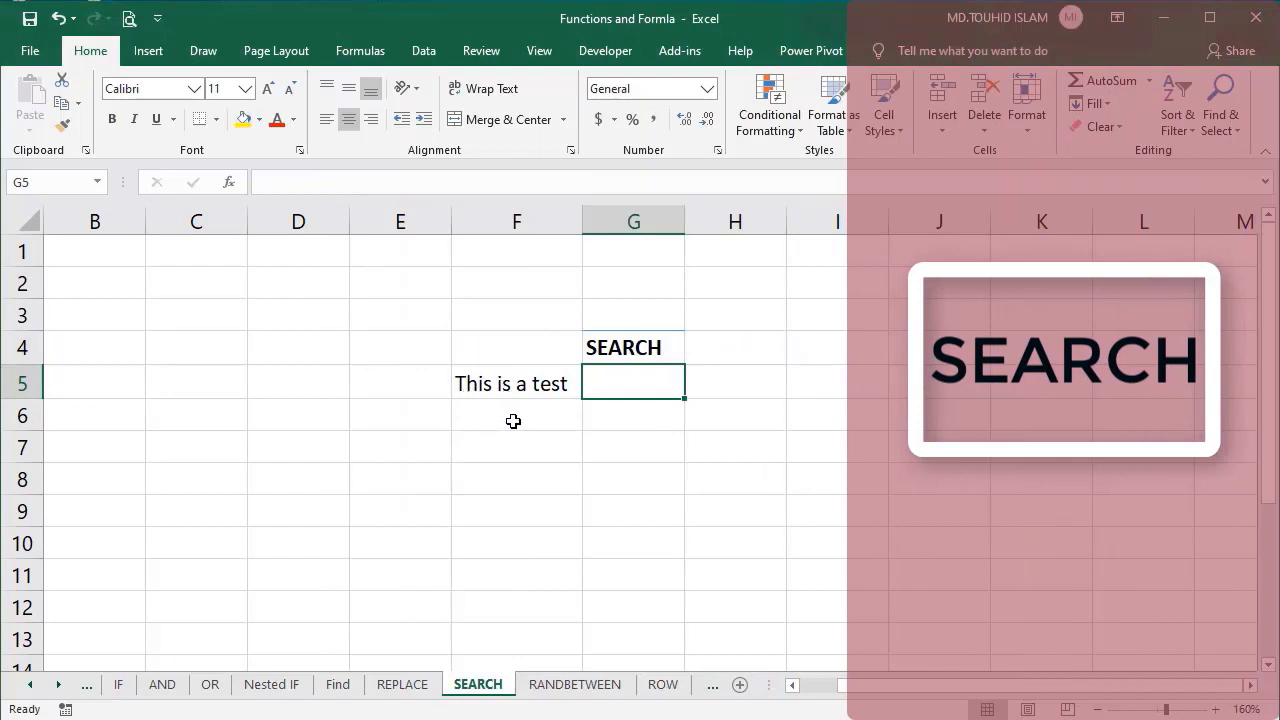
pyautogui.click(492, 395)
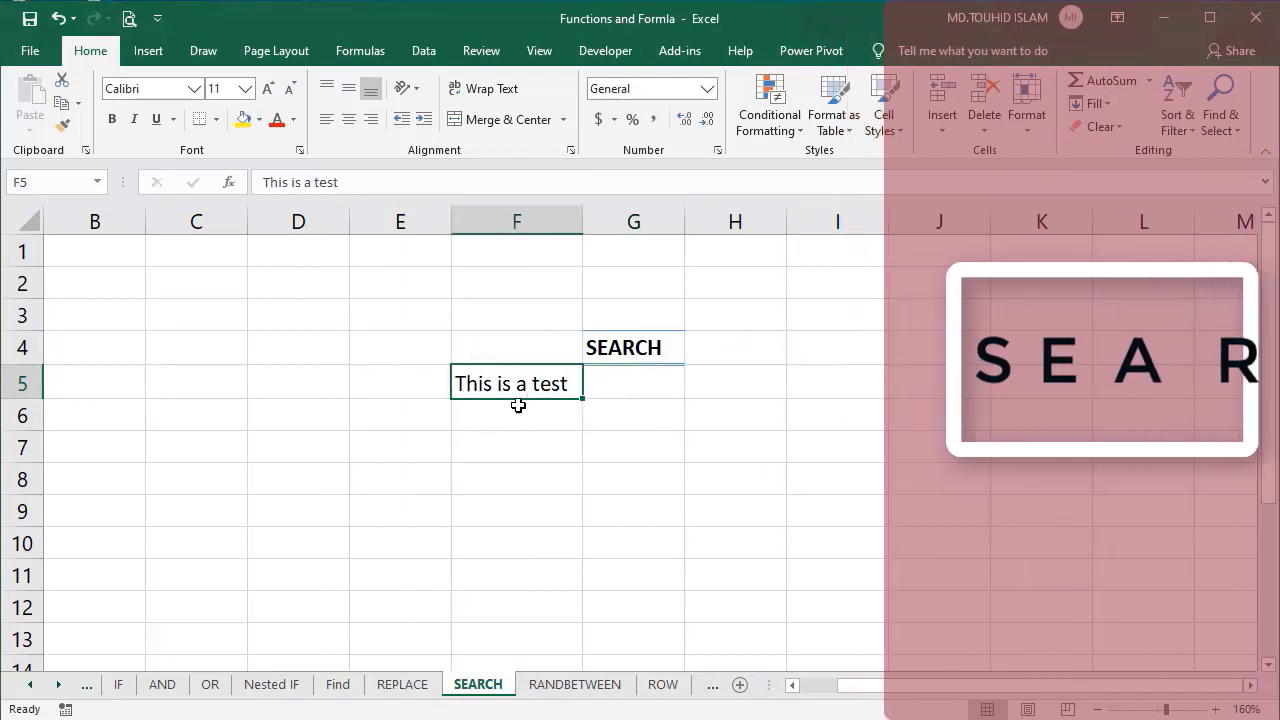
pyautogui.click(624, 387)
pyautogui.write('=')
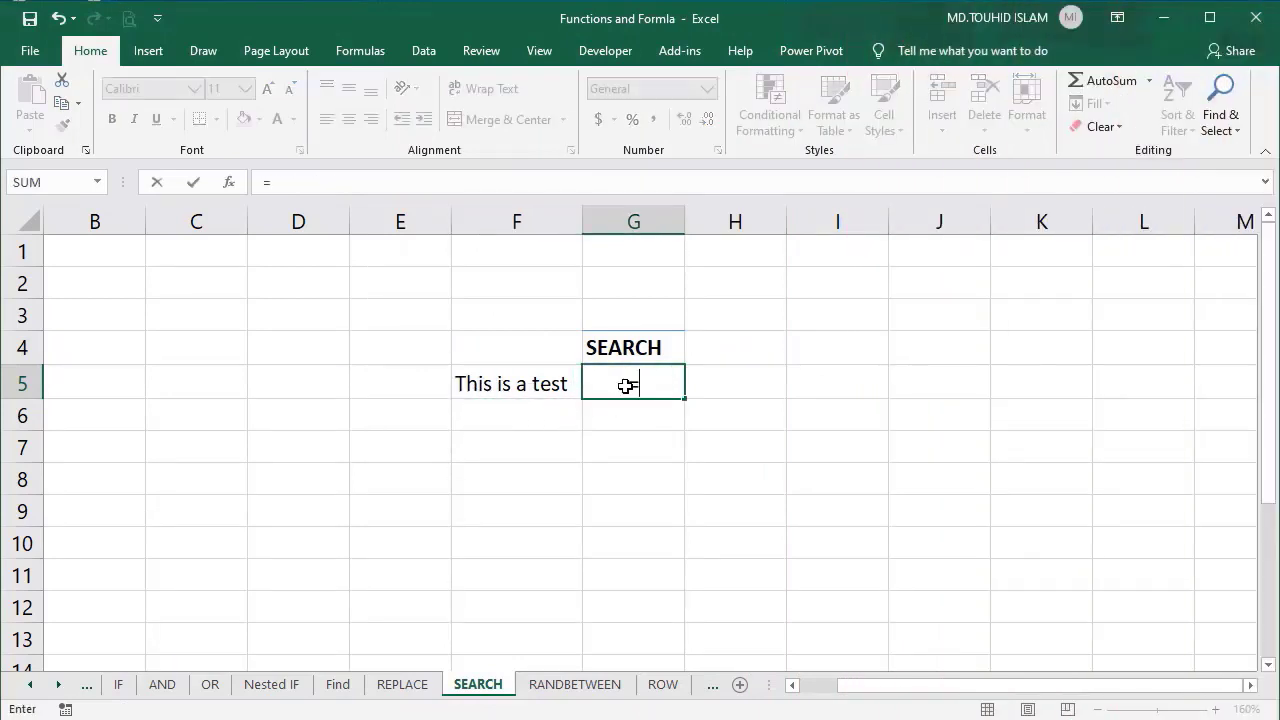
pyautogui.write('se')
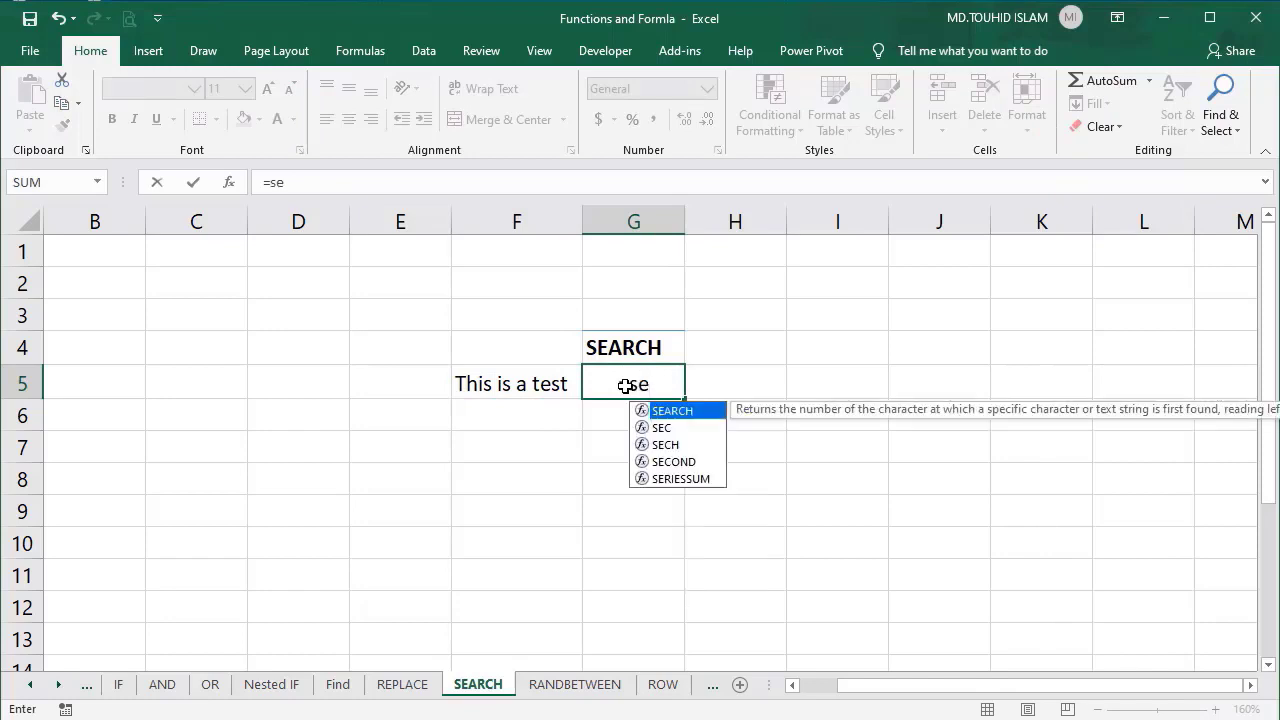
pyautogui.press('Tab')
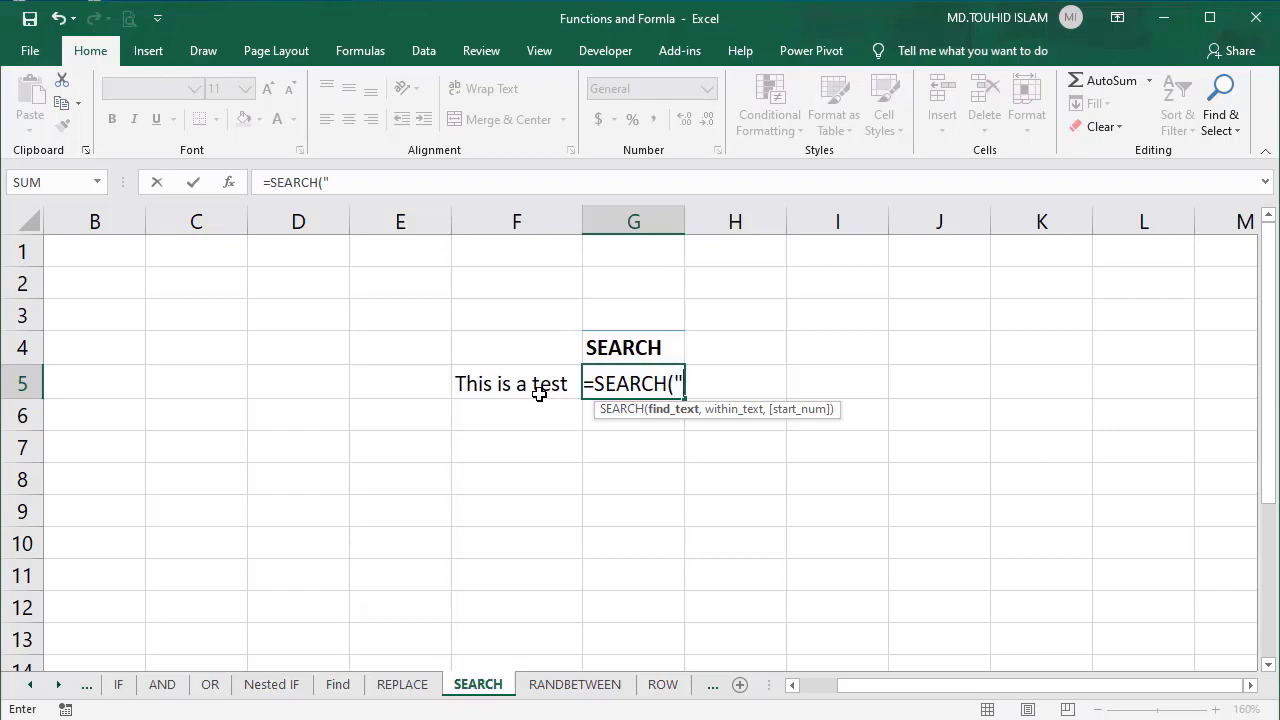
pyautogui.write('" ')
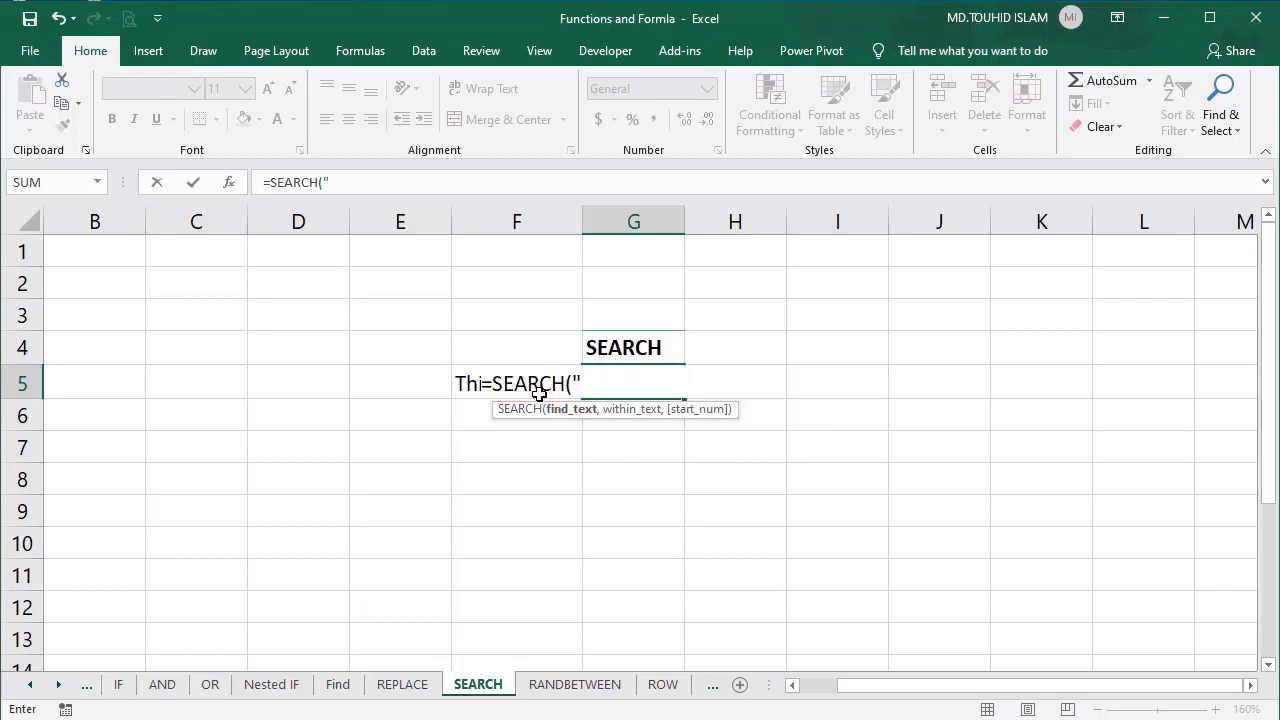
pyautogui.write('",')
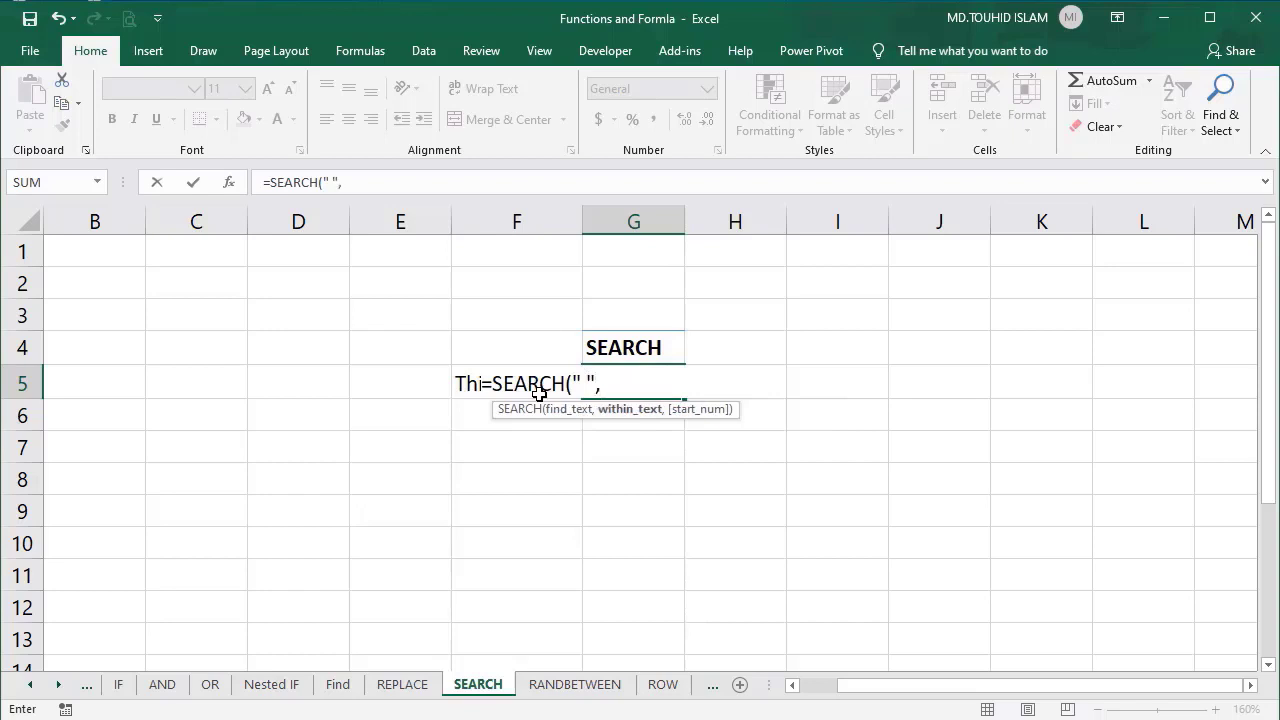
pyautogui.click(466, 378)
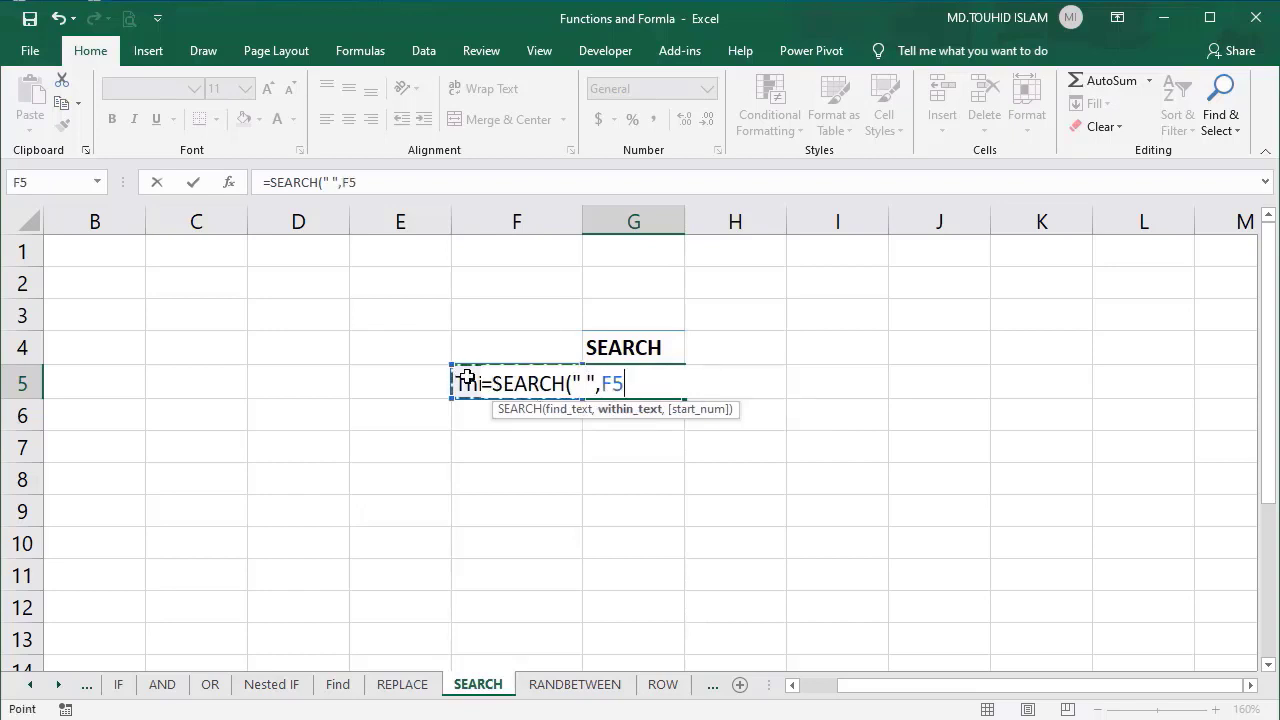
pyautogui.write(')')
pyautogui.press('Return')
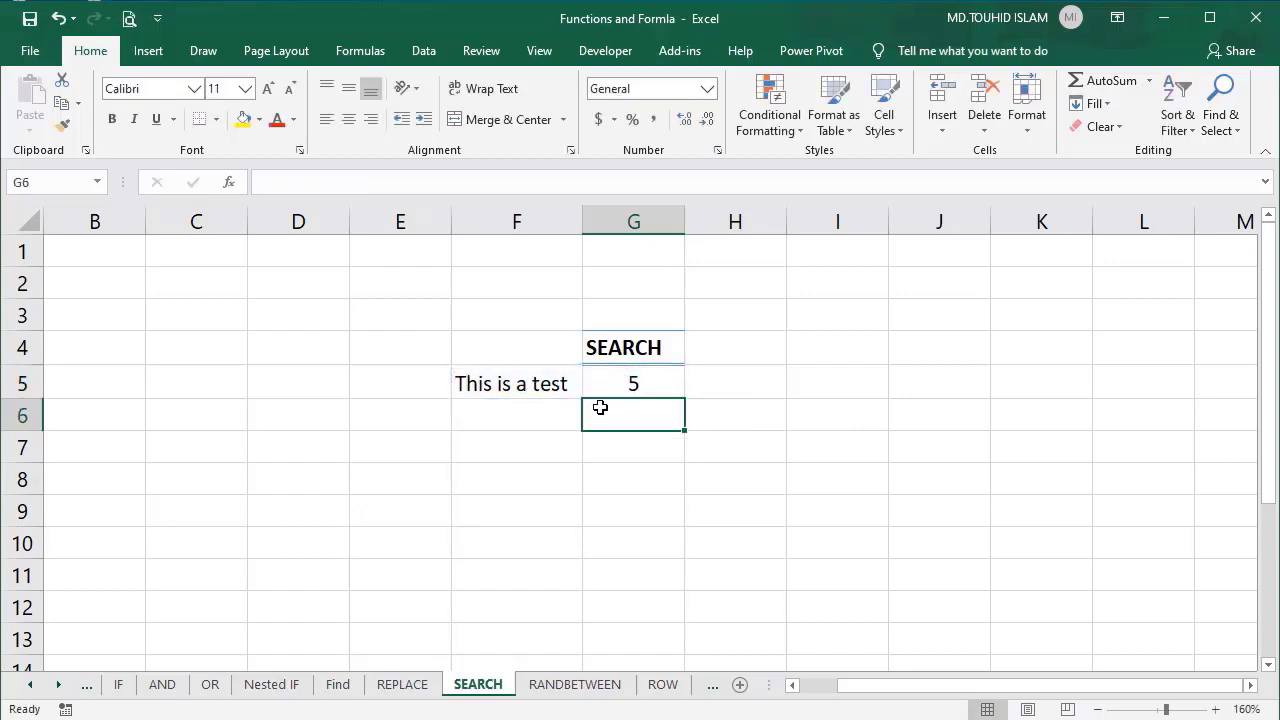
pyautogui.click(624, 387)
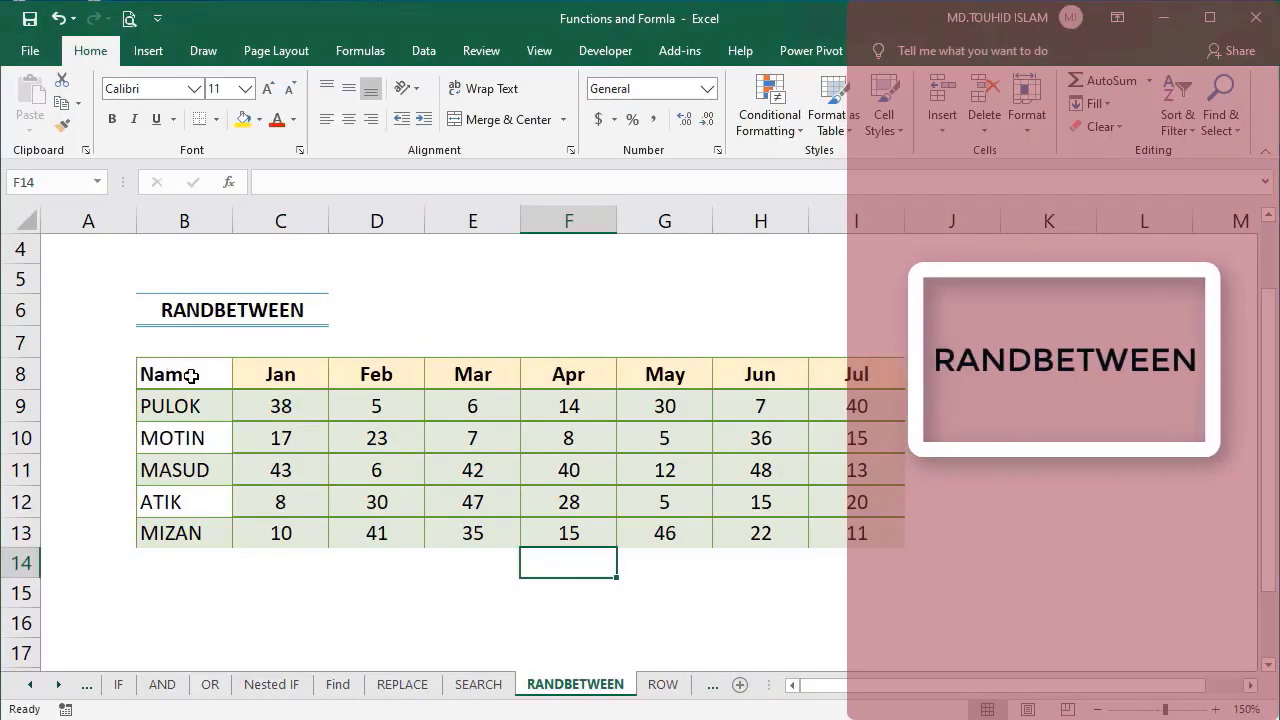
# On the RANDBETWEEN sheet, clear the existing January to July values from C9:I13.
pyautogui.click(270, 405)
pyautogui.moveTo(270, 405); pyautogui.dragTo(834, 523)
pyautogui.press('Delete')
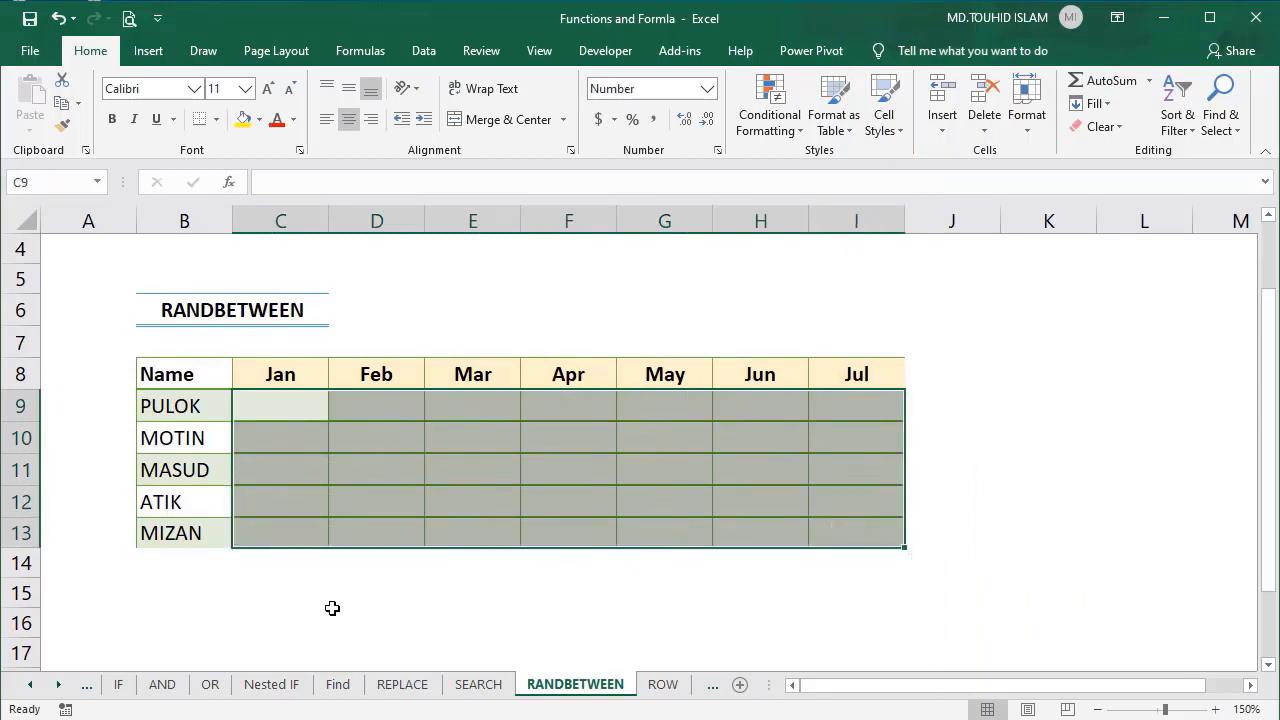
pyautogui.click(343, 528)
# Enter =RANDBETWEEN(5,100) in C9 and fill the formula across the whole table range C9:I13.
pyautogui.click(290, 412)
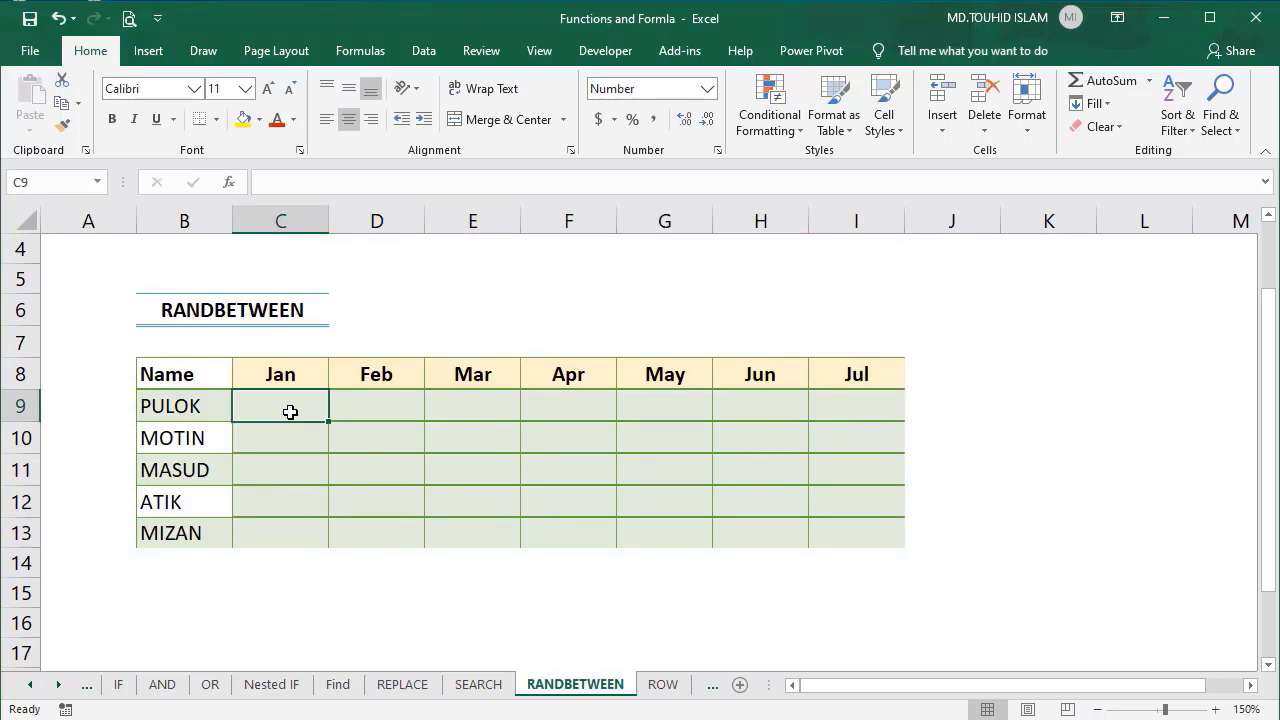
pyautogui.write('=ran')
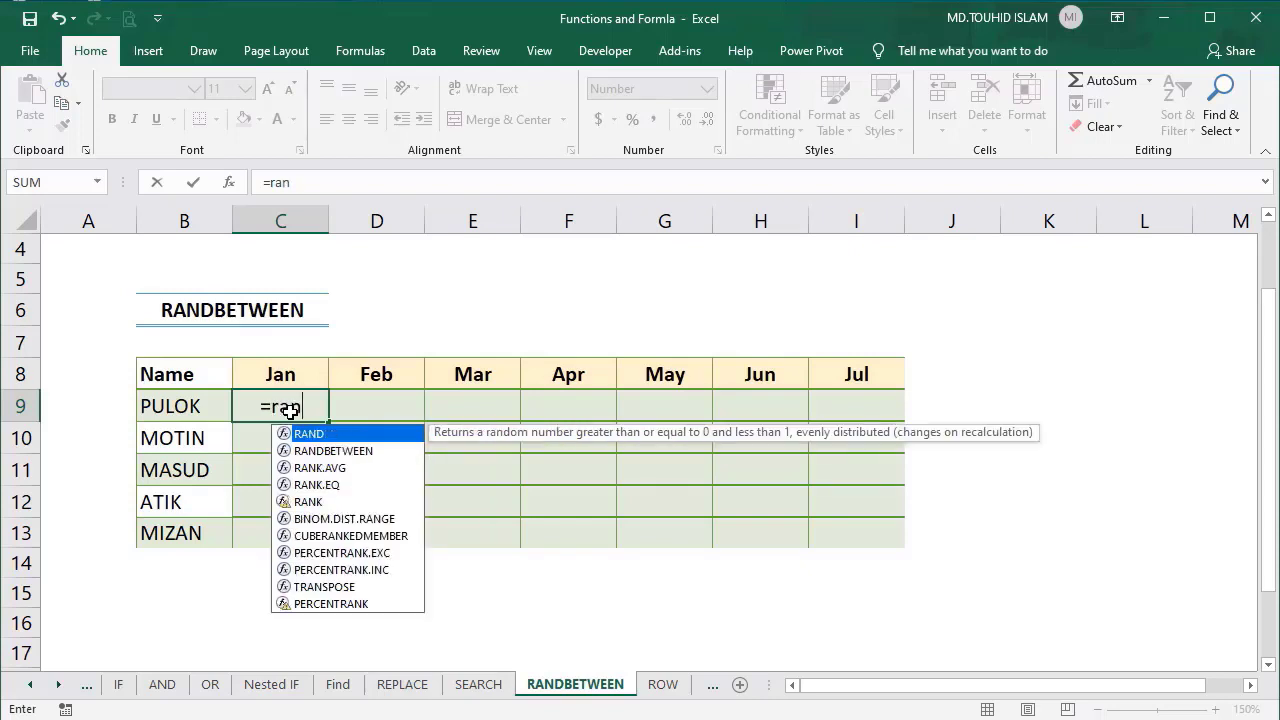
pyautogui.press('Down')
pyautogui.press('Tab')
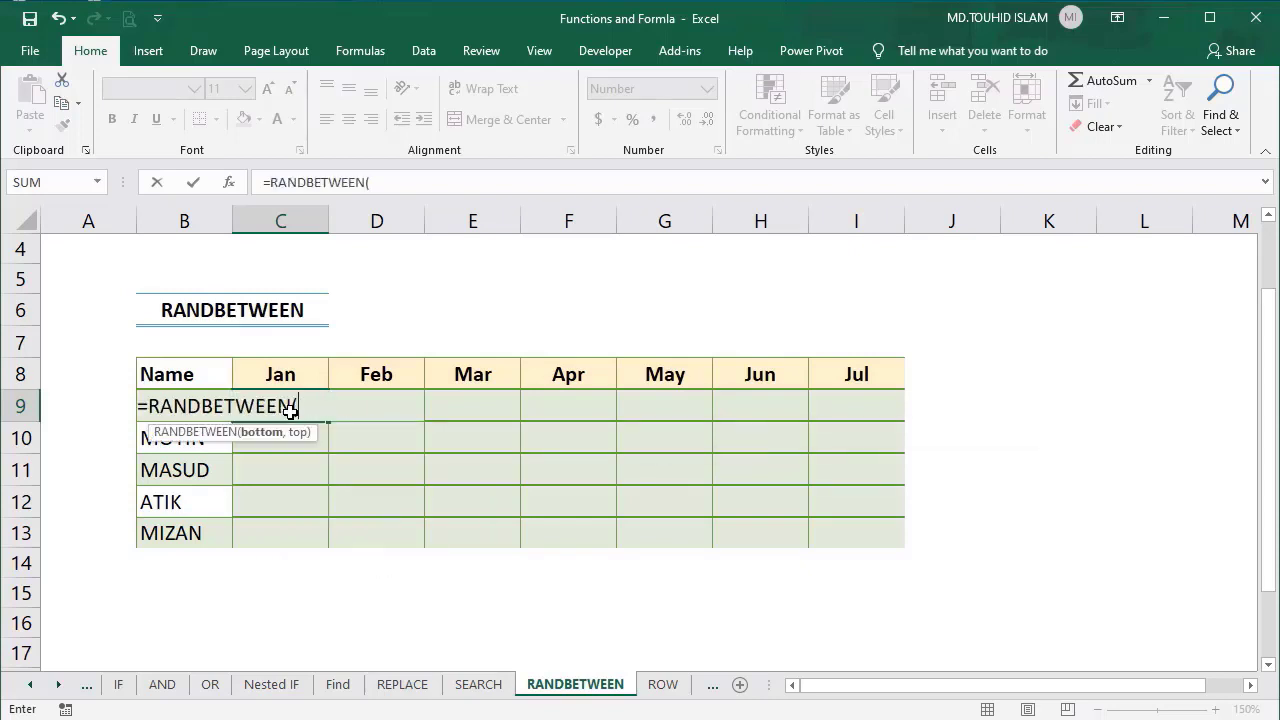
pyautogui.write('55')
pyautogui.press('BackSpace')
pyautogui.write(',100)')
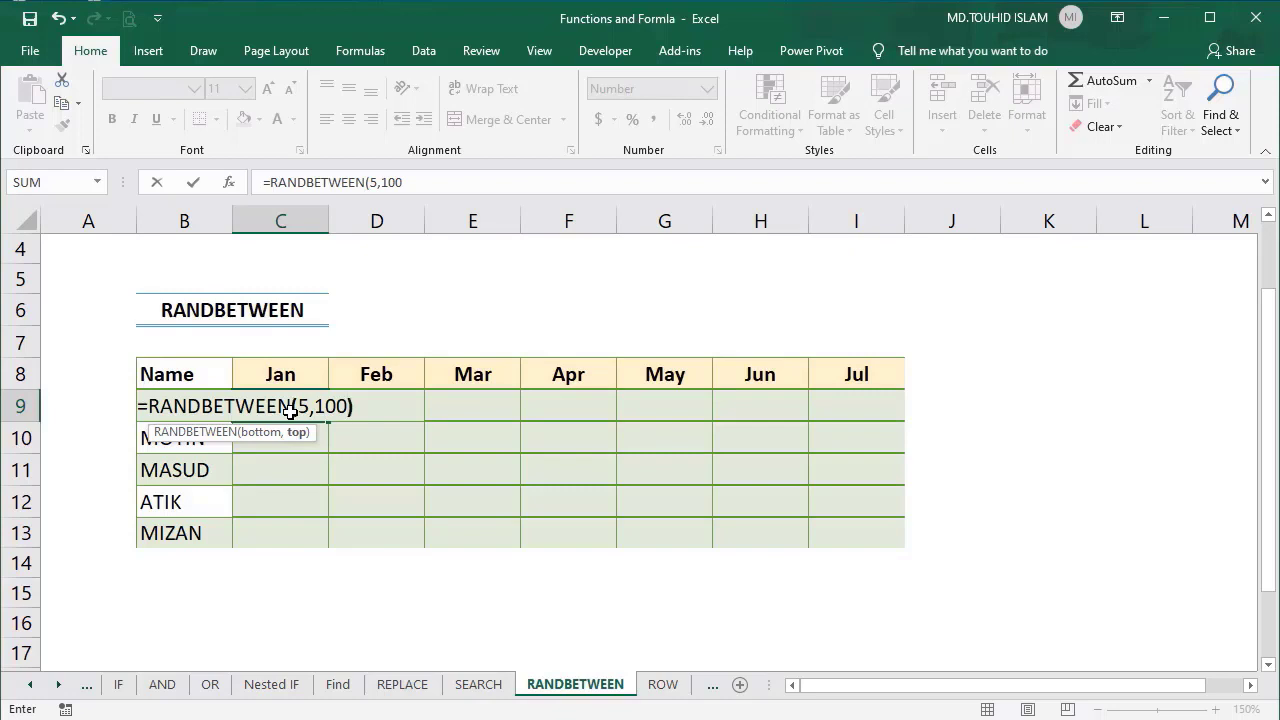
pyautogui.press('Return')
pyautogui.click(288, 410)
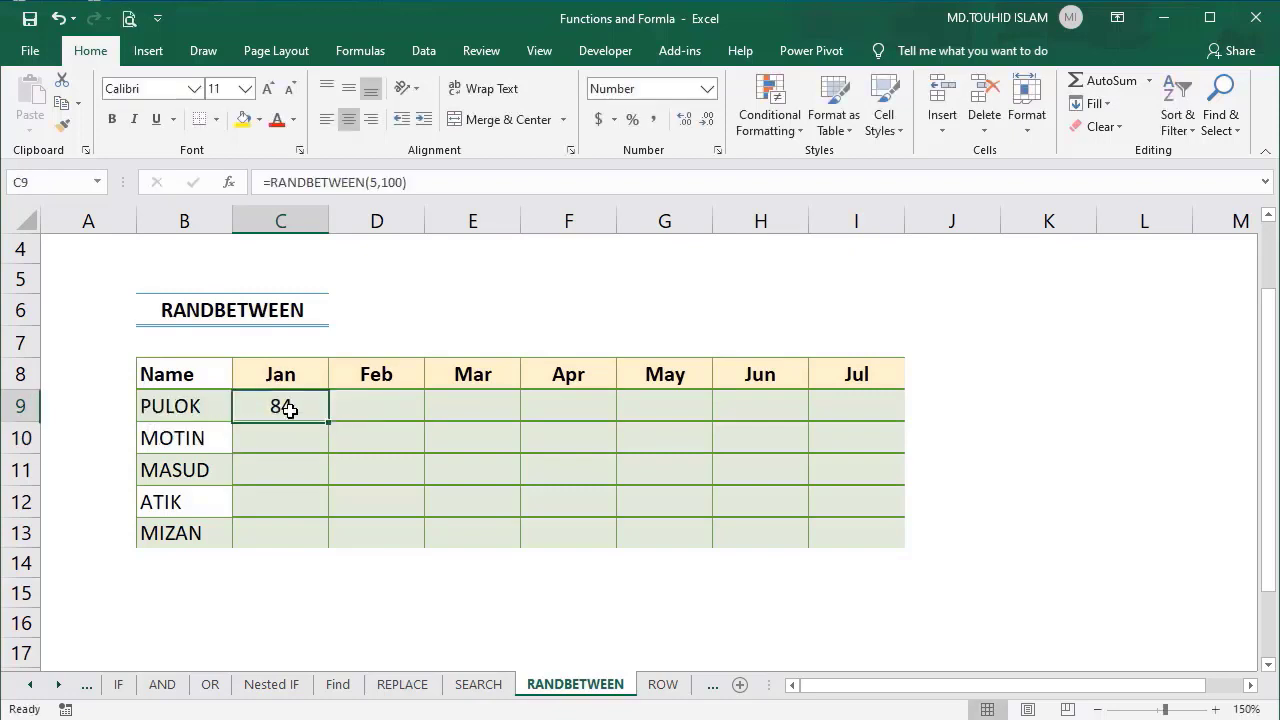
pyautogui.moveTo(826, 440); pyautogui.dragTo(899, 546)
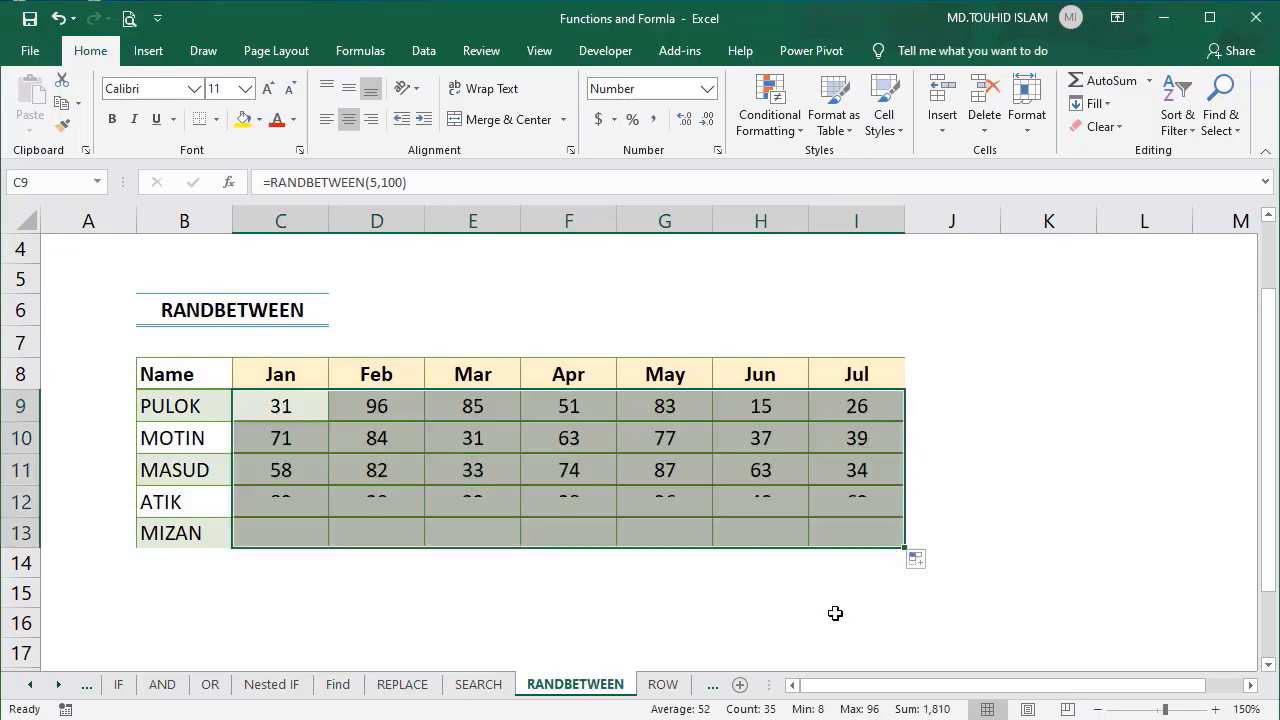
# Examine the formulas and random values in various cells of the filled RANDBETWEEN table.
pyautogui.click(364, 470)
pyautogui.click(366, 428)
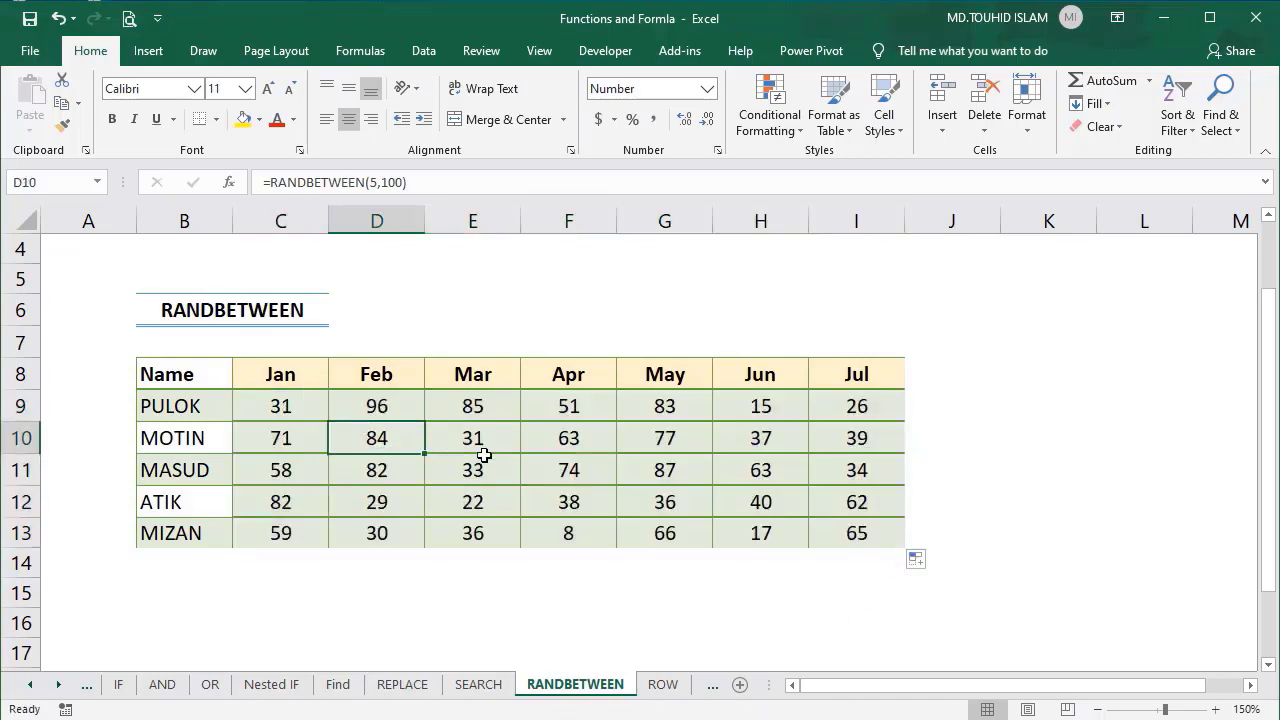
pyautogui.click(470, 466)
pyautogui.click(680, 442)
pyautogui.click(680, 502)
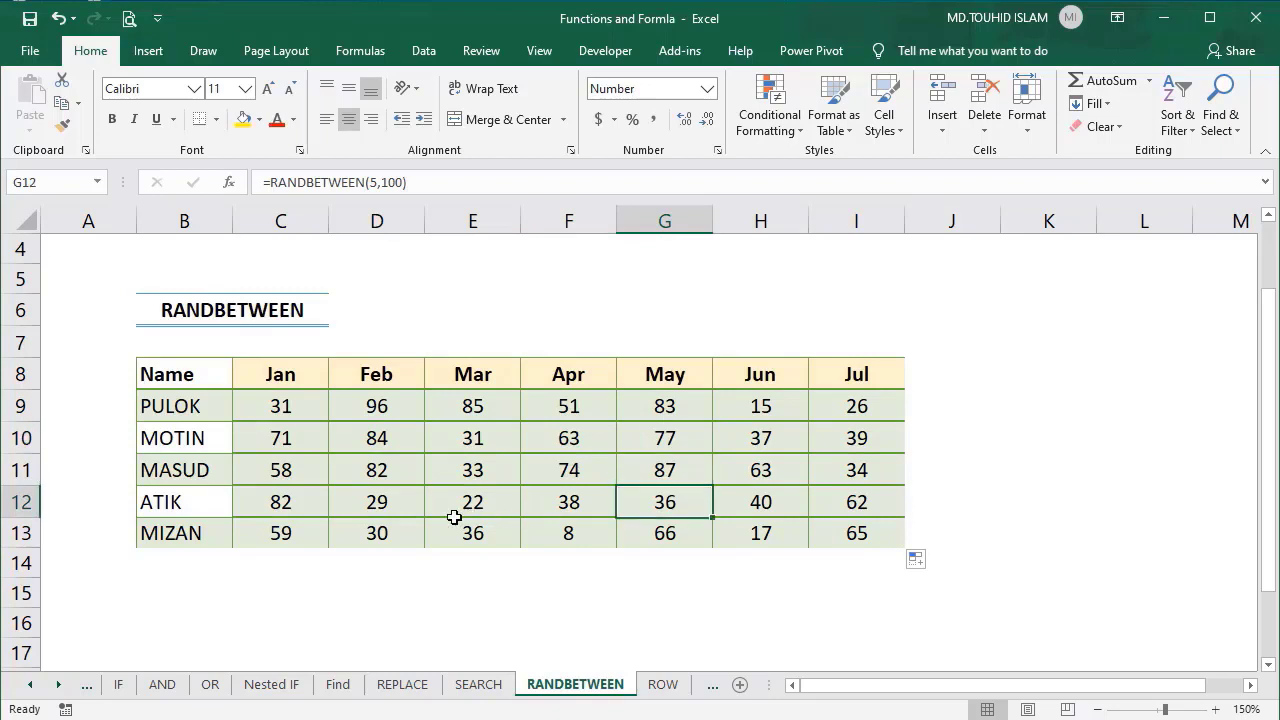
pyautogui.click(364, 518)
pyautogui.click(740, 536)
pyautogui.click(652, 541)
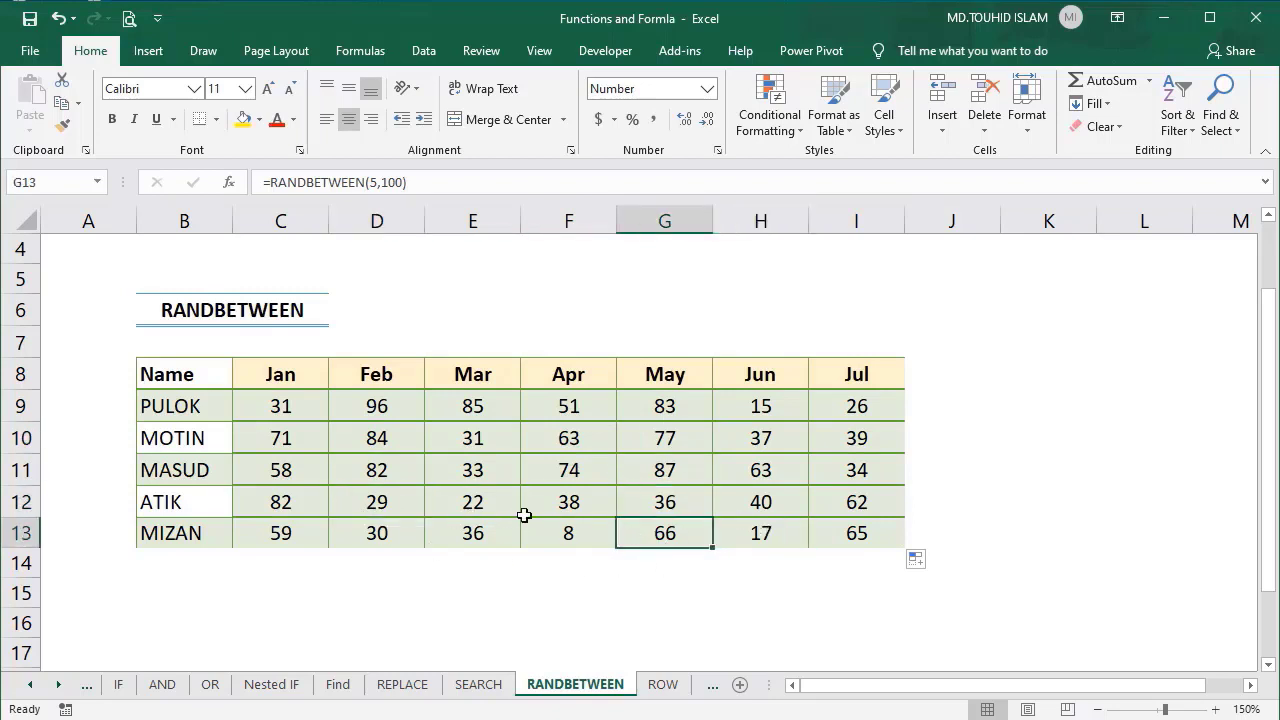
pyautogui.click(560, 502)
pyautogui.click(466, 405)
pyautogui.click(292, 444)
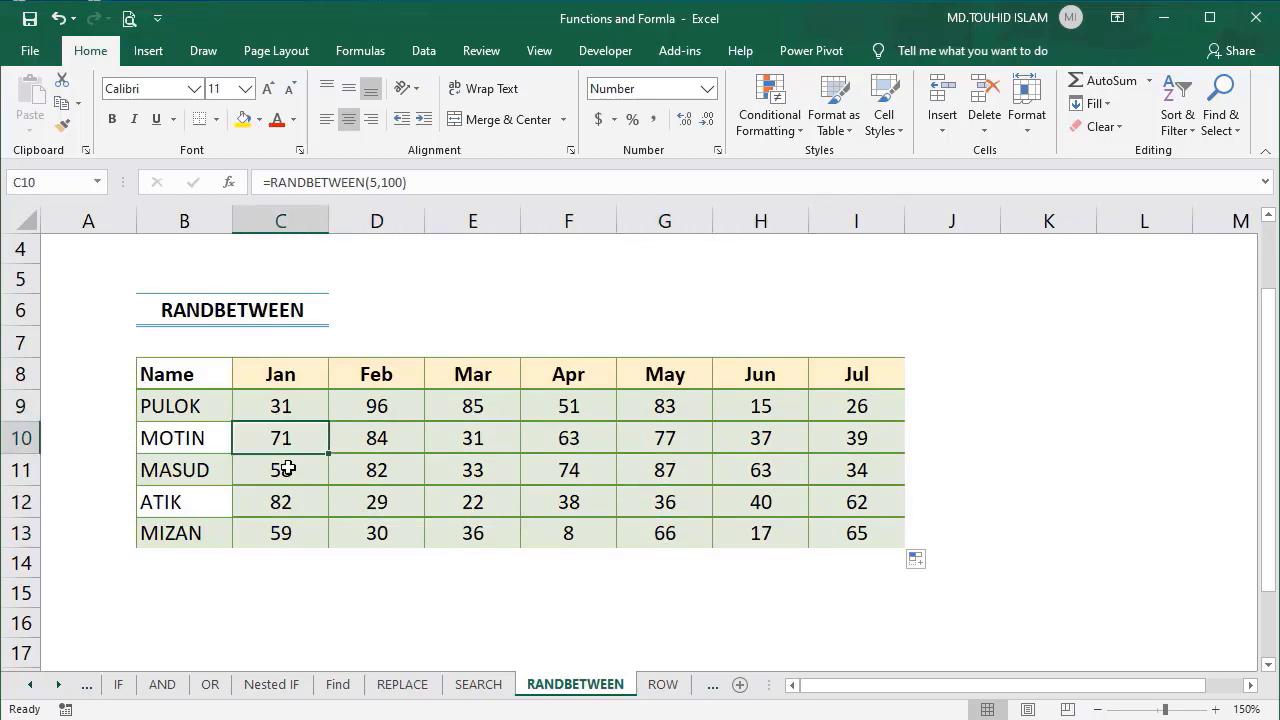
pyautogui.click(287, 472)
pyautogui.click(618, 458)
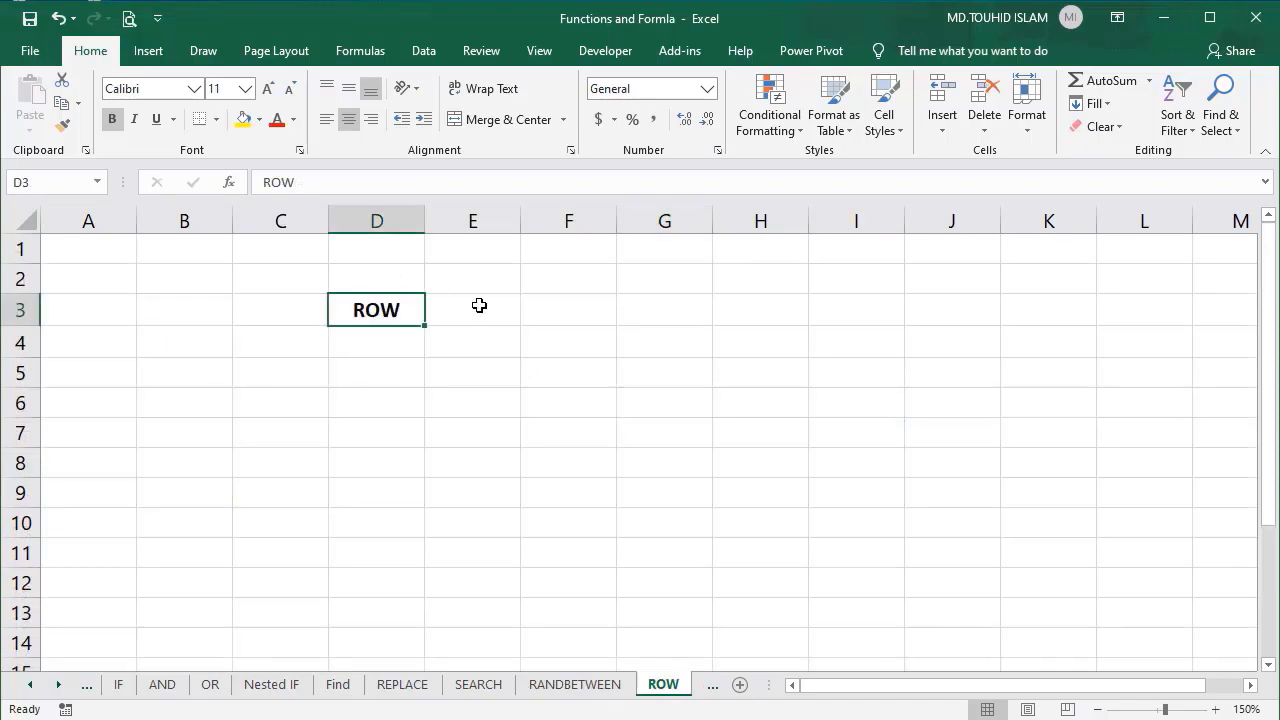
# On the ROW sheet, enter =ROW() in E3 and compare the result with the cell's row heading.
pyautogui.click(477, 306)
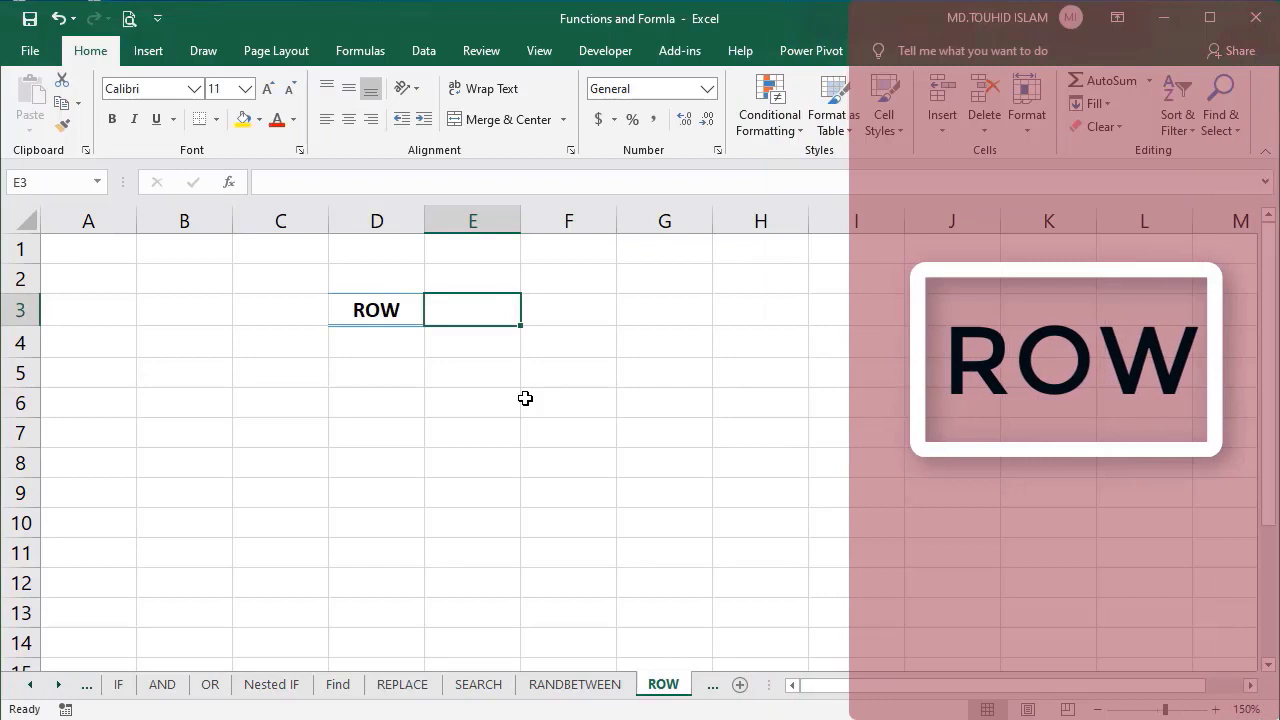
pyautogui.write('=row')
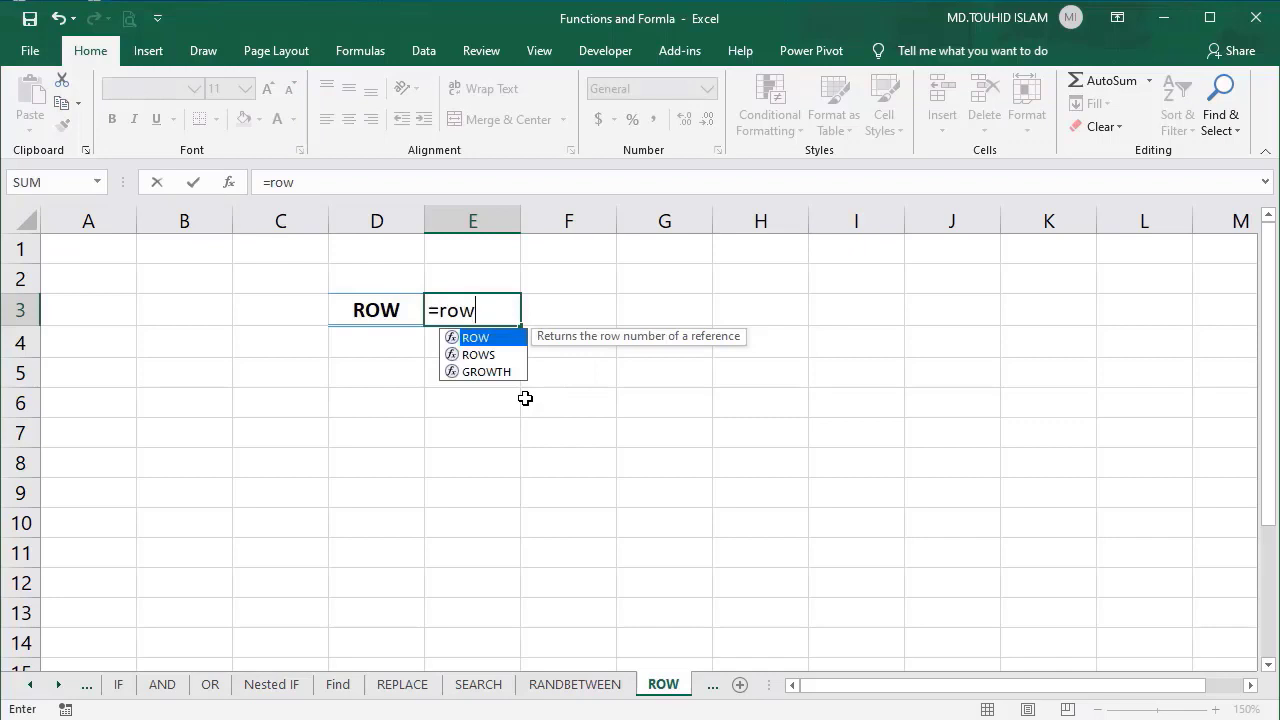
pyautogui.press('Tab')
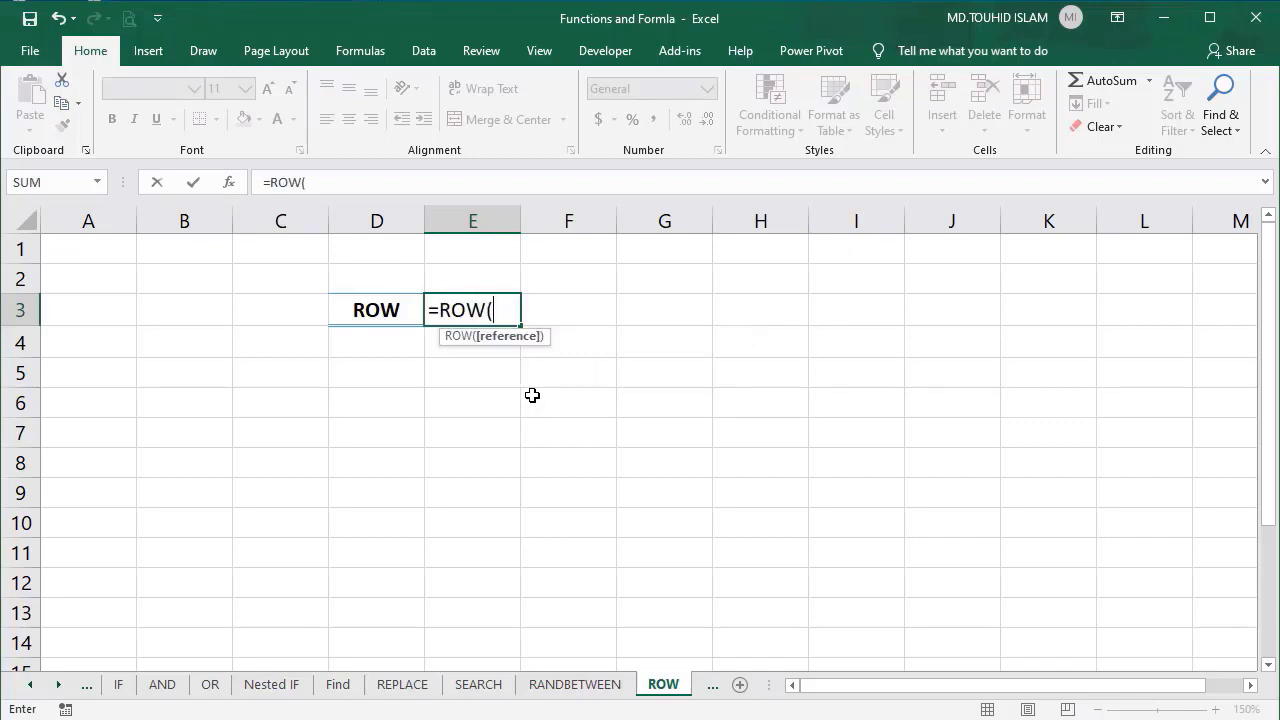
pyautogui.write(')')
pyautogui.press('Return')
pyautogui.press('Up')
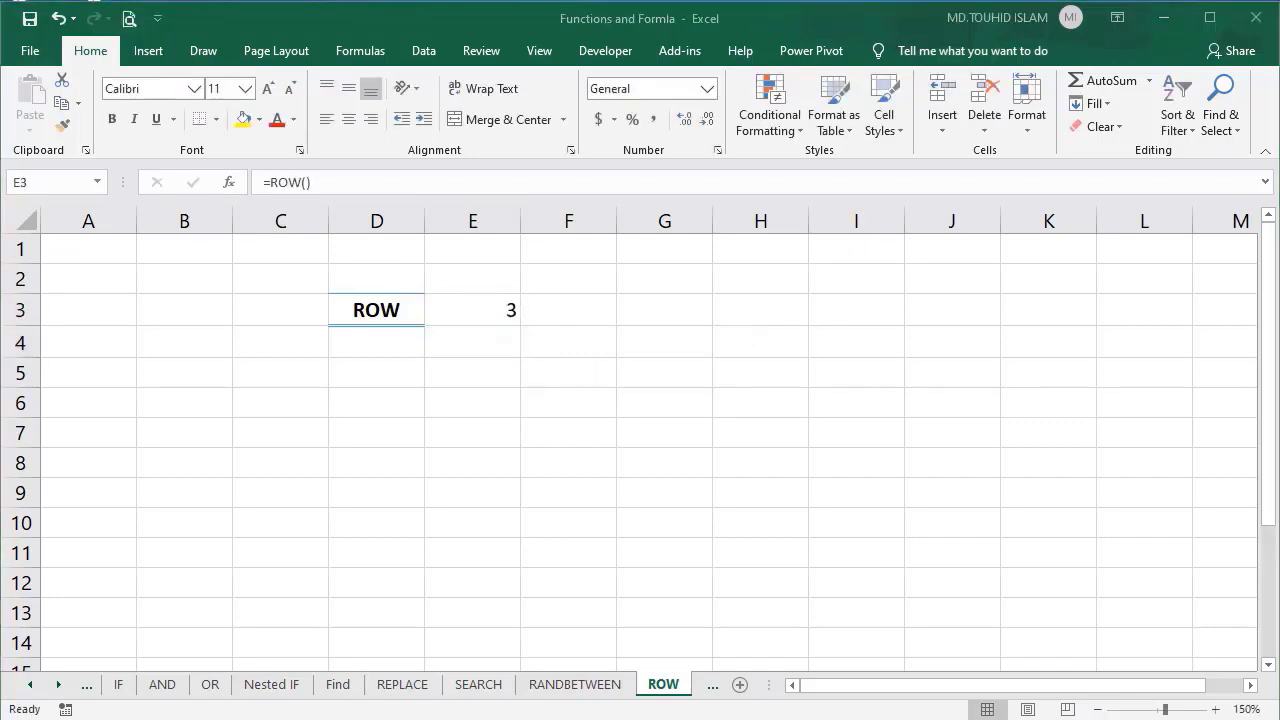
pyautogui.click(506, 308)
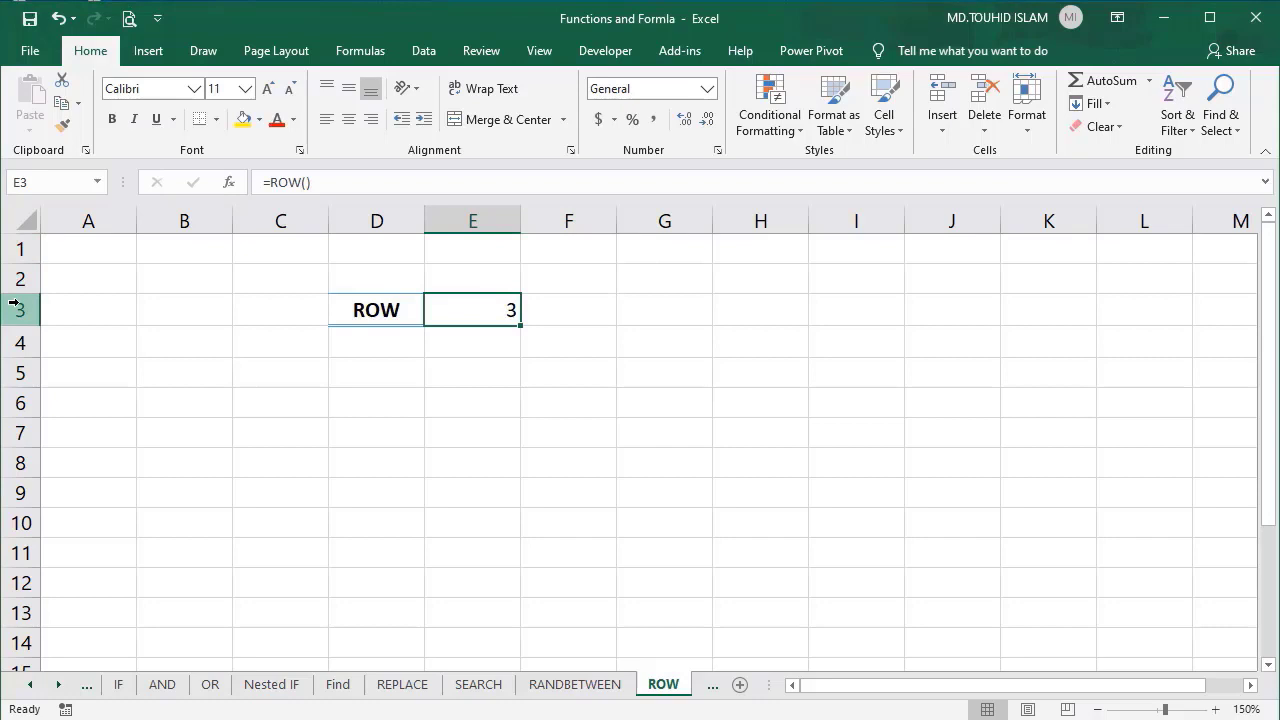
pyautogui.click(494, 340)
pyautogui.press('Up')
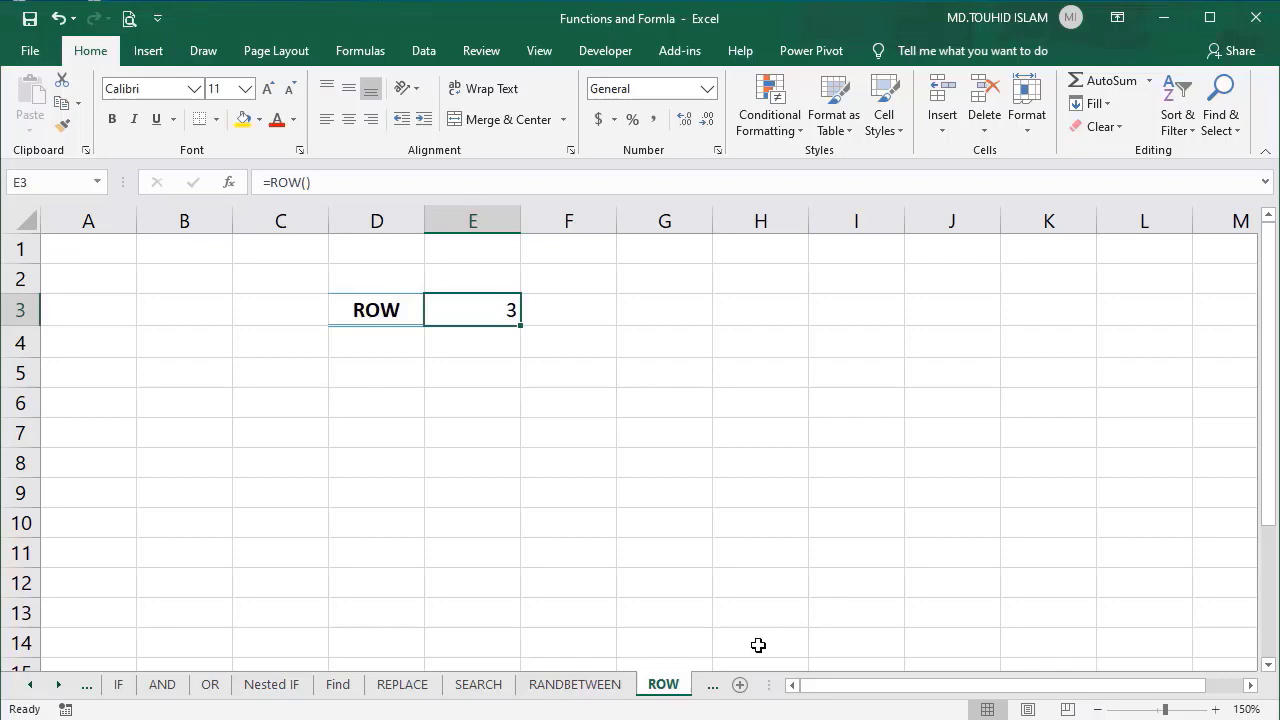
# On the COLUMN sheet, enter =COLUMN() in F4 and compare the result with the cell's column position.
pyautogui.hotkey('ctrl', 'pagedown')
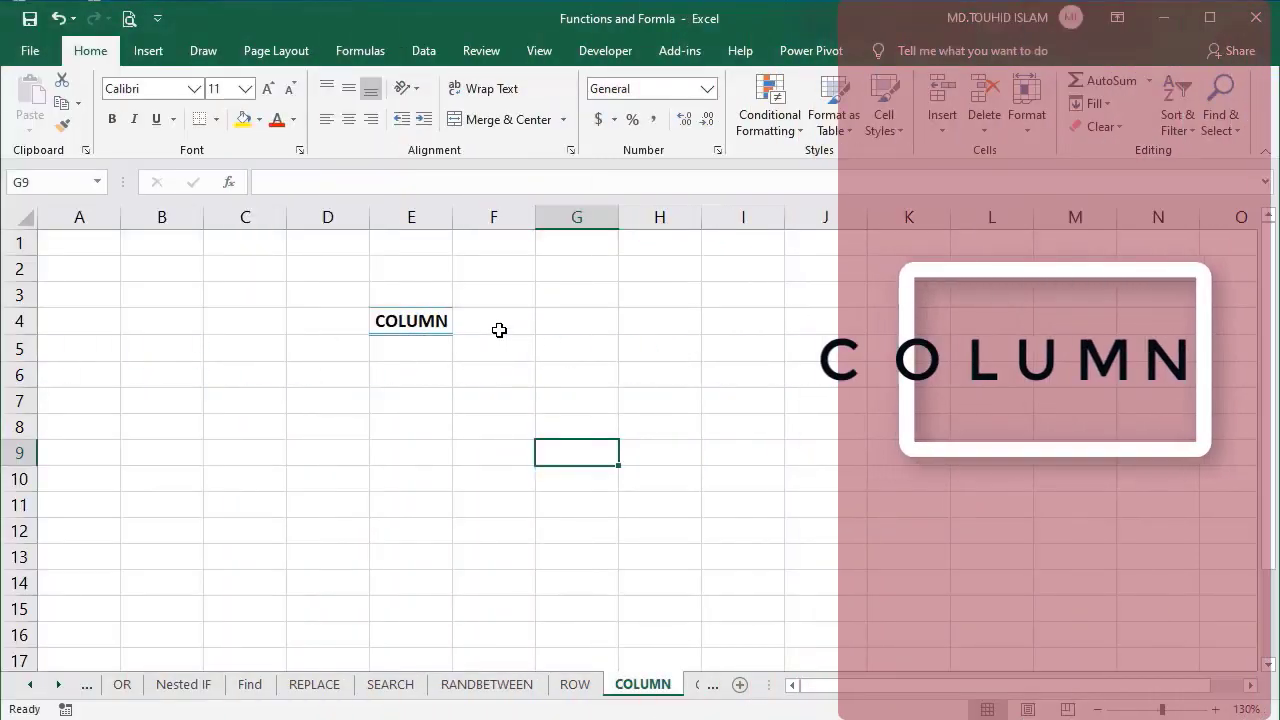
pyautogui.click(499, 330)
pyautogui.write('=')
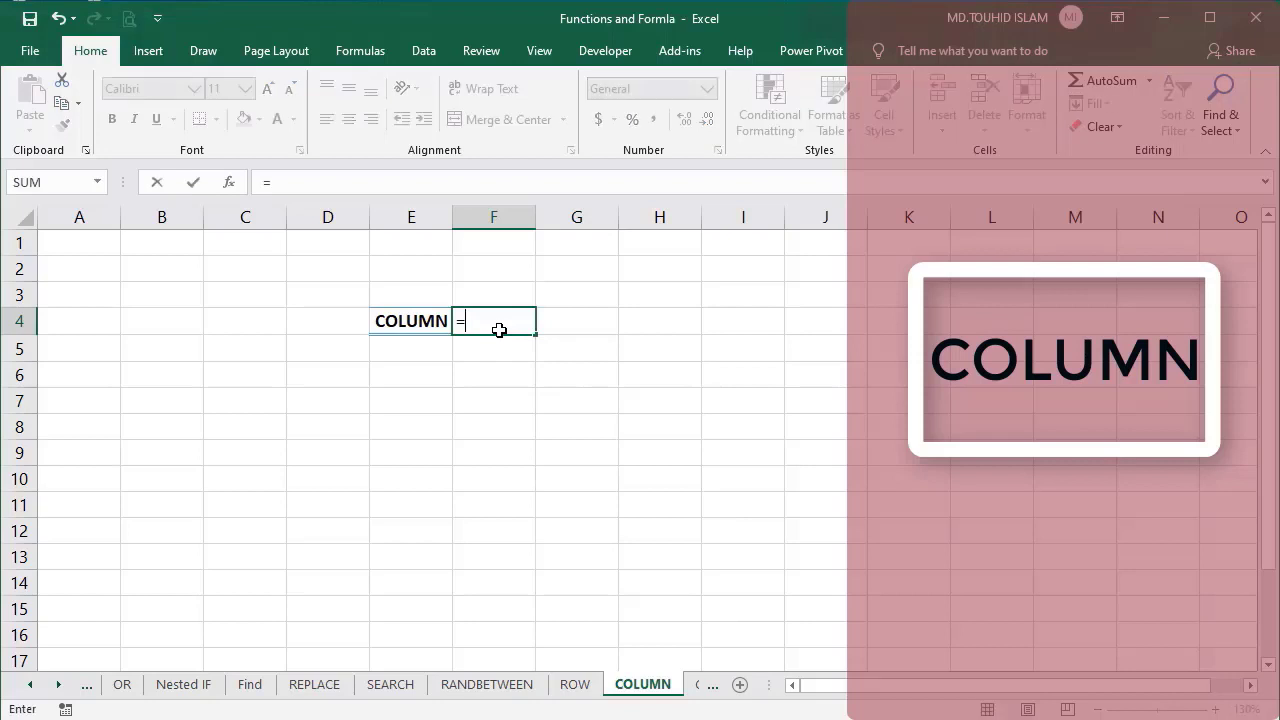
pyautogui.write('c')
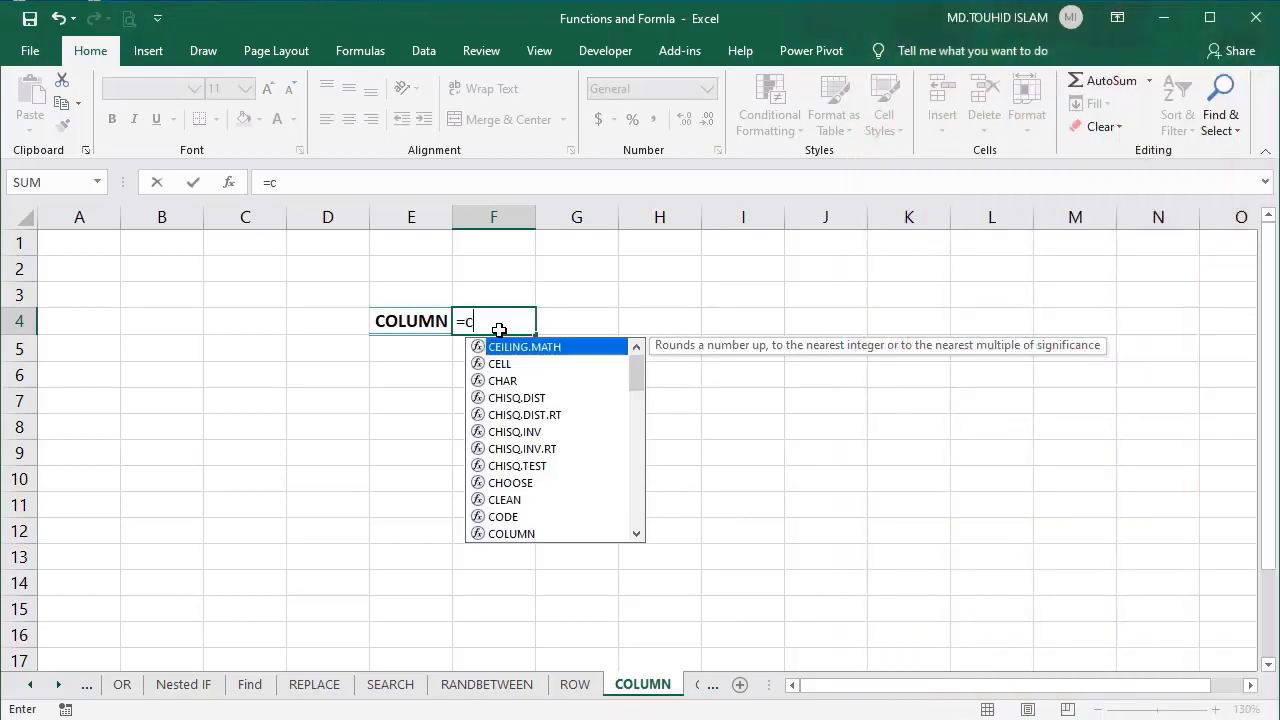
pyautogui.write('olu')
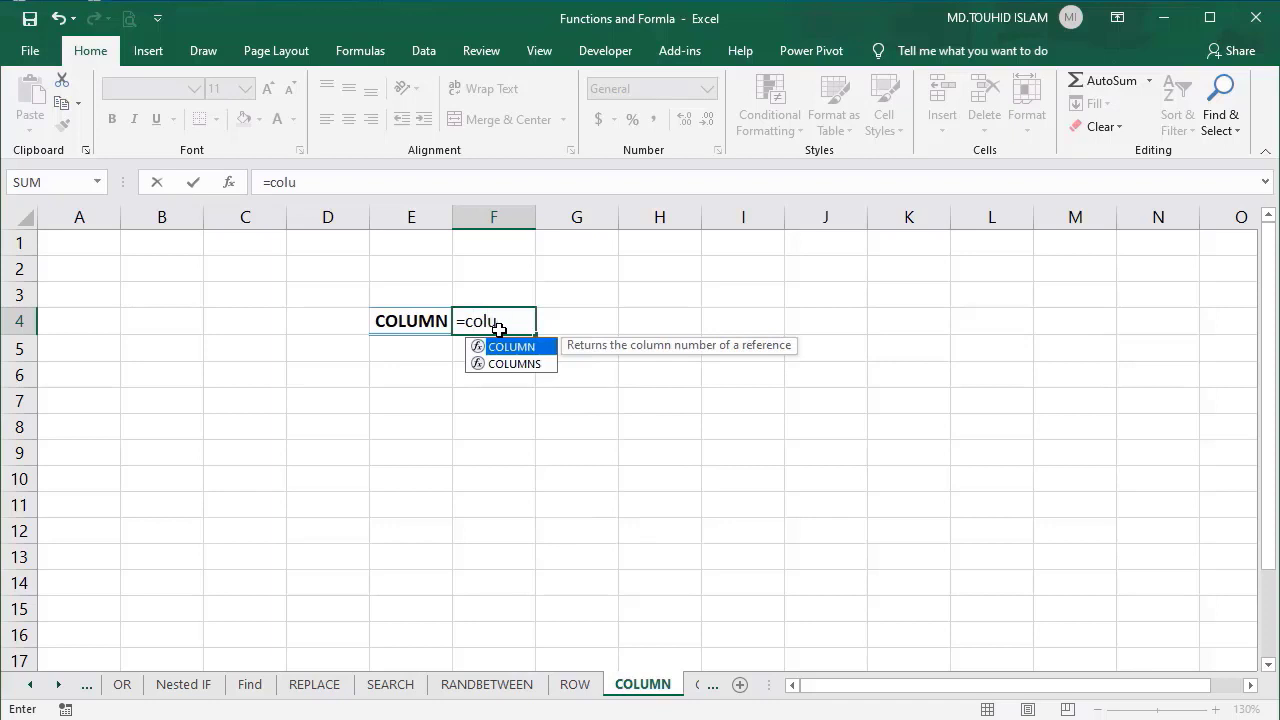
pyautogui.press('Tab')
pyautogui.write(')')
pyautogui.press('Return')
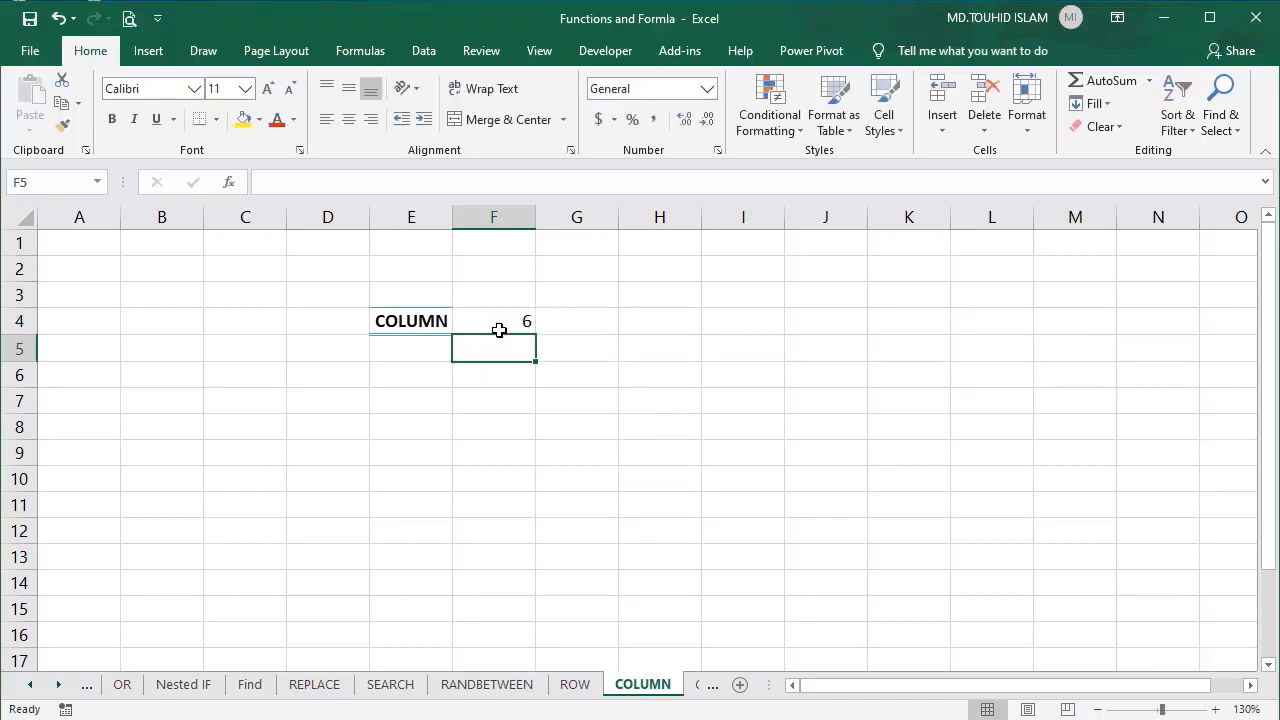
pyautogui.click(498, 322)
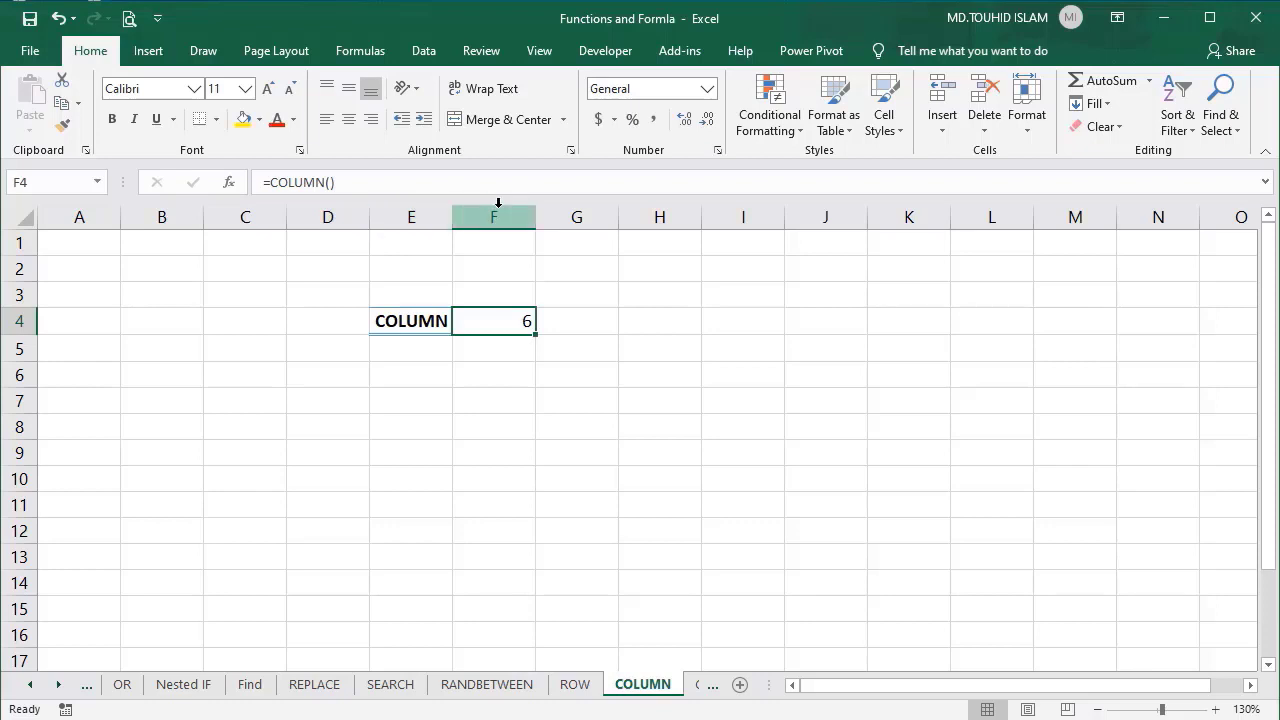
pyautogui.click(478, 409)
pyautogui.click(504, 324)
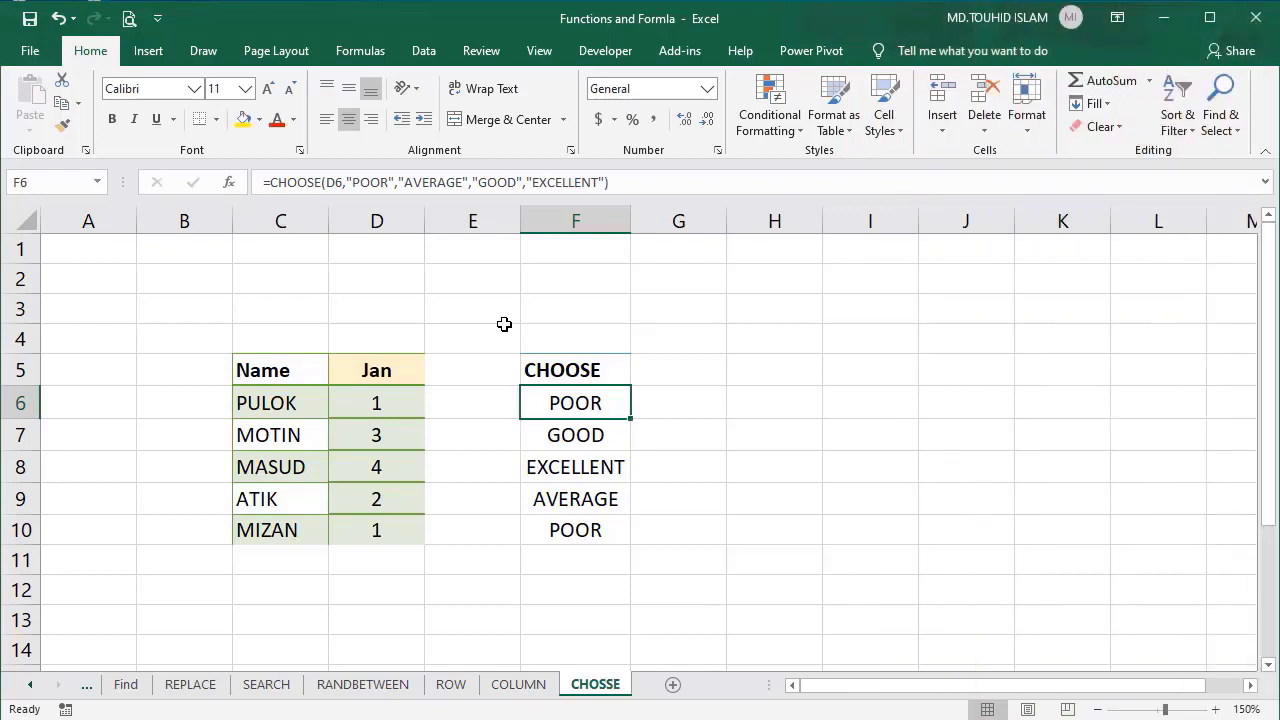
# Clear the existing CHOOSE results in F6:F10 and enter =CHOOSE(D6,"POOR","GOOD","BEST") in F6.
pyautogui.write('=')
pyautogui.write('cho')
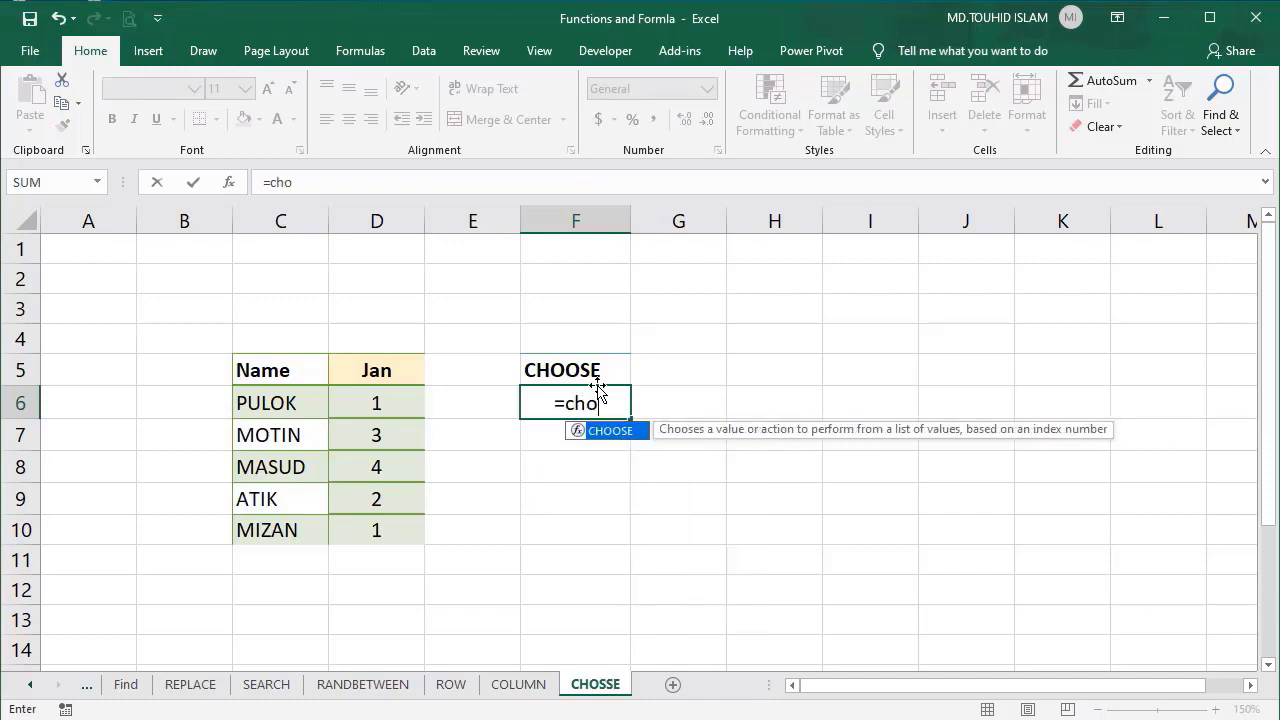
pyautogui.press('Tab')
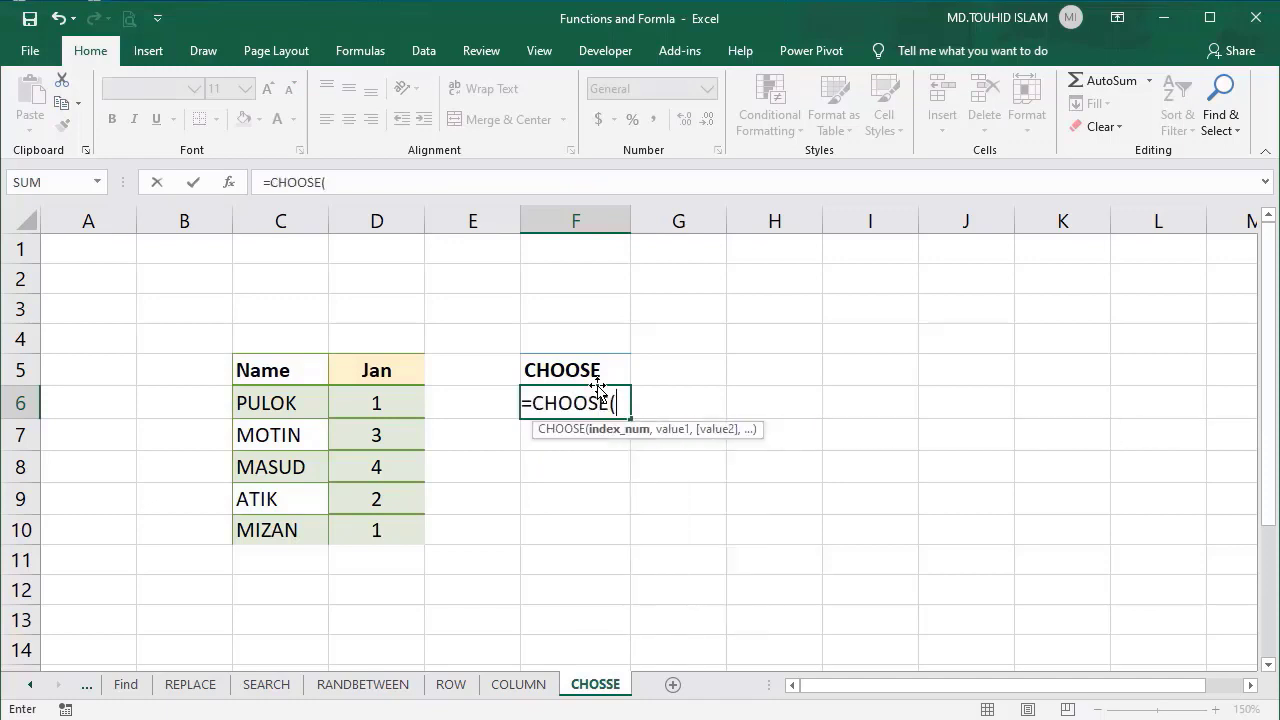
pyautogui.click(397, 401)
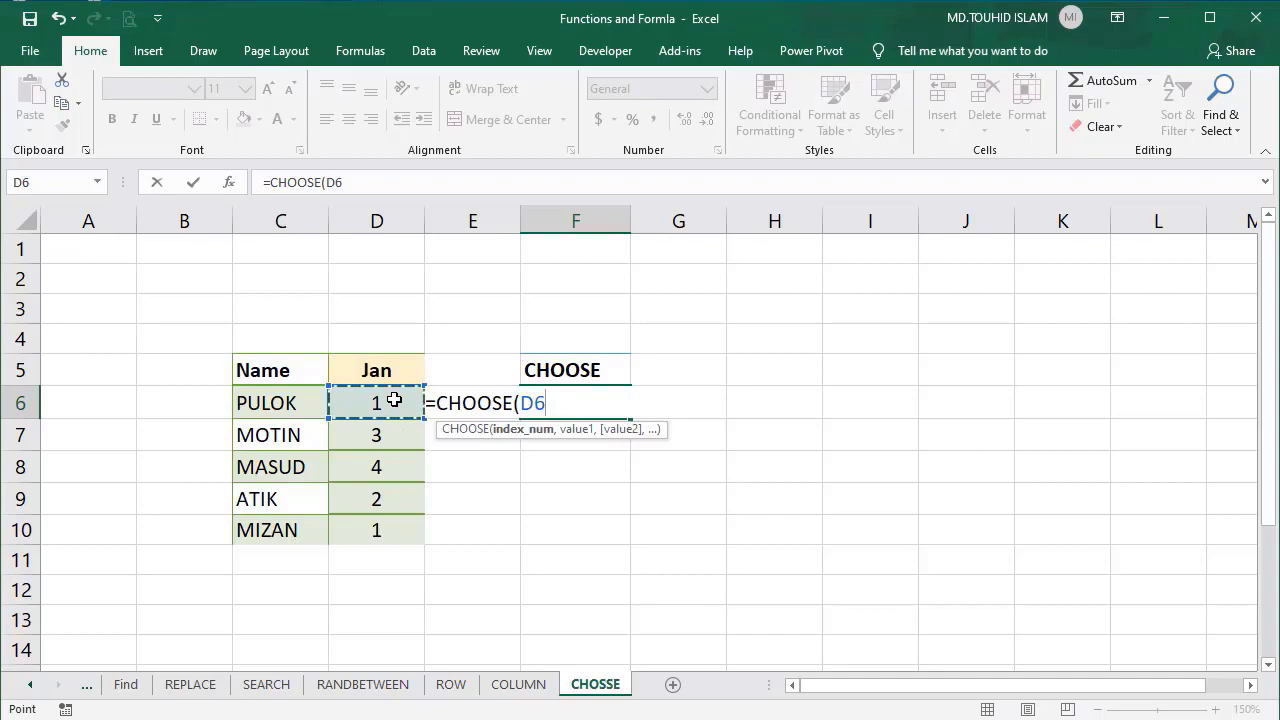
pyautogui.write(',')
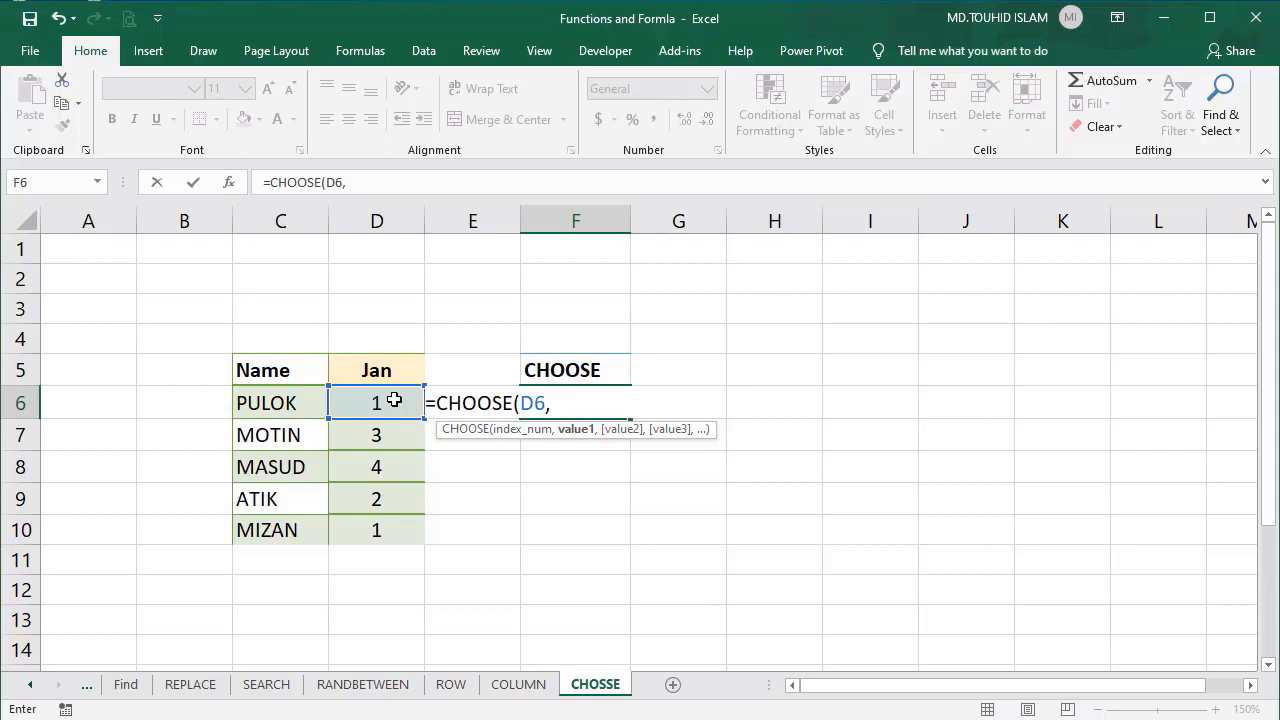
pyautogui.write('"poo')
pyautogui.press('BackSpace')
pyautogui.press('BackSpace')
pyautogui.press('BackSpace')
pyautogui.write('POOR"')
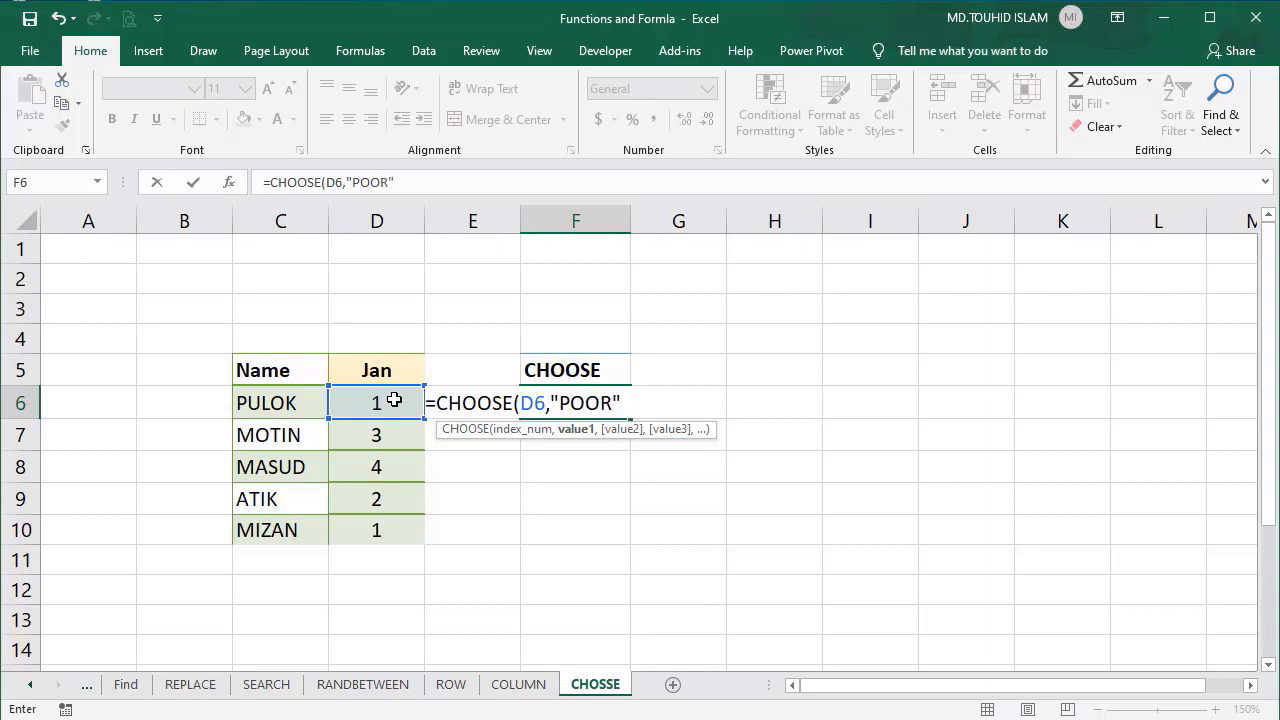
pyautogui.write(',')
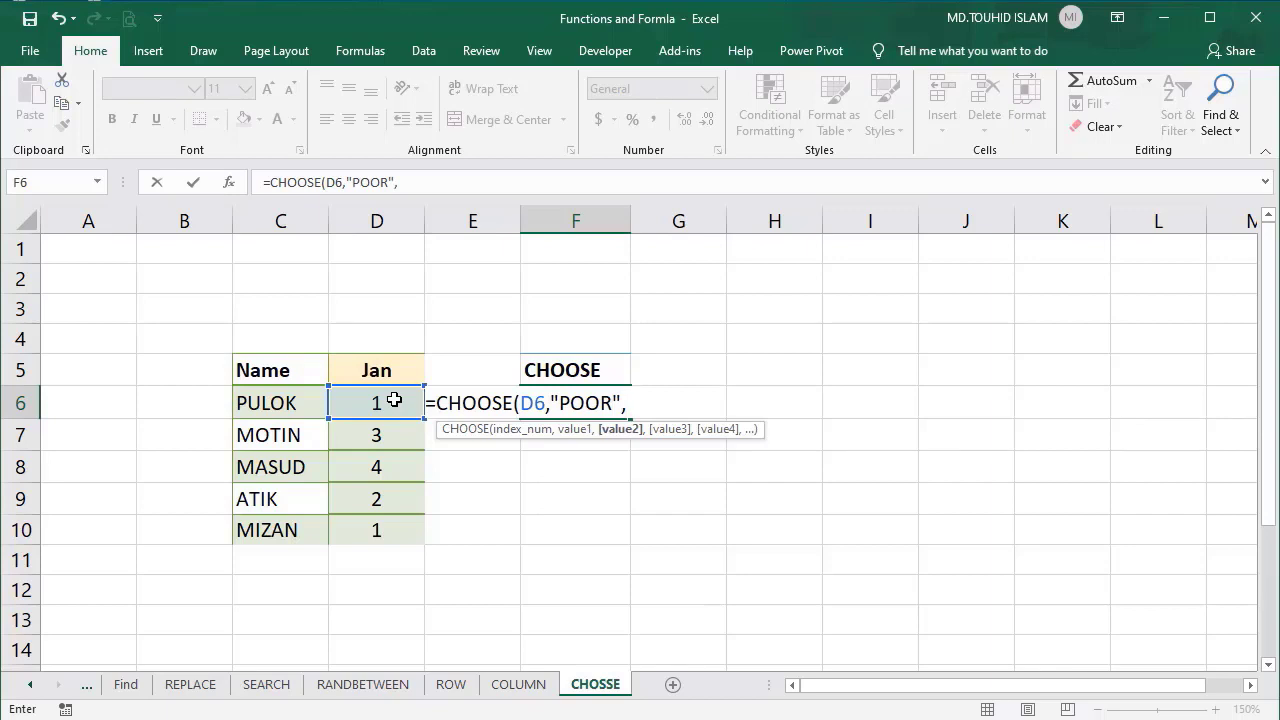
pyautogui.write('"GOOD')
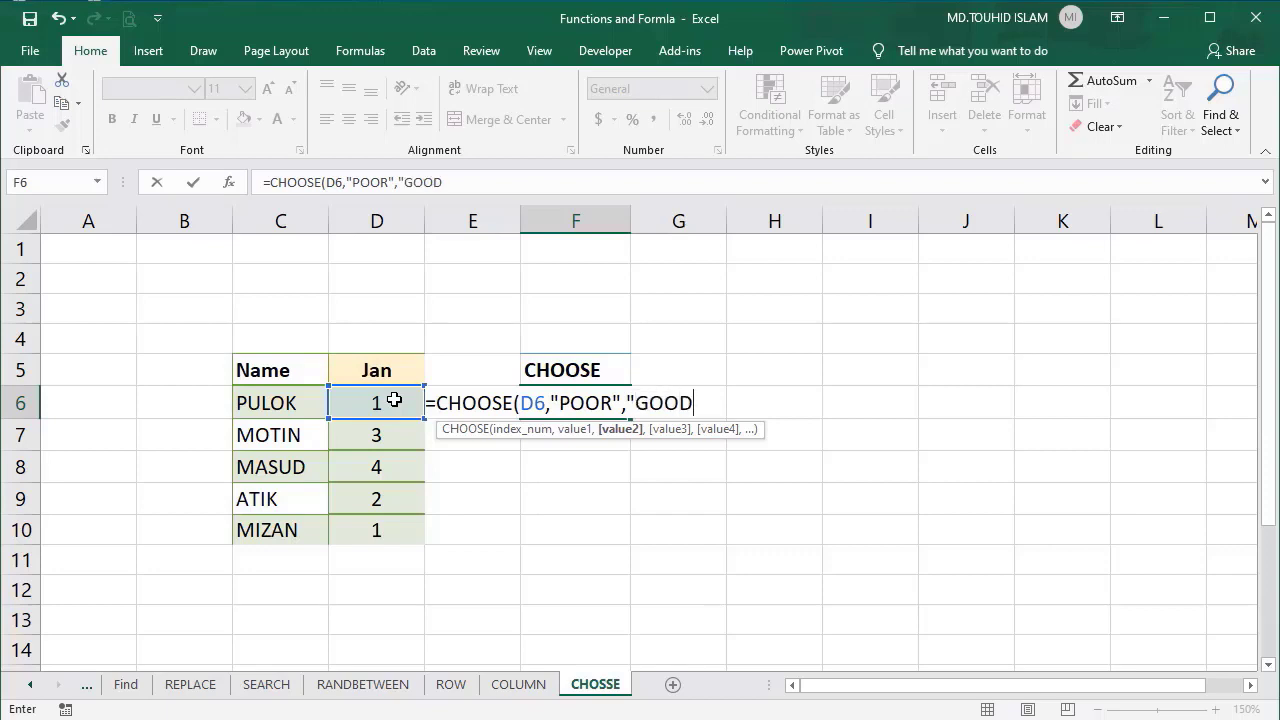
pyautogui.write('",')
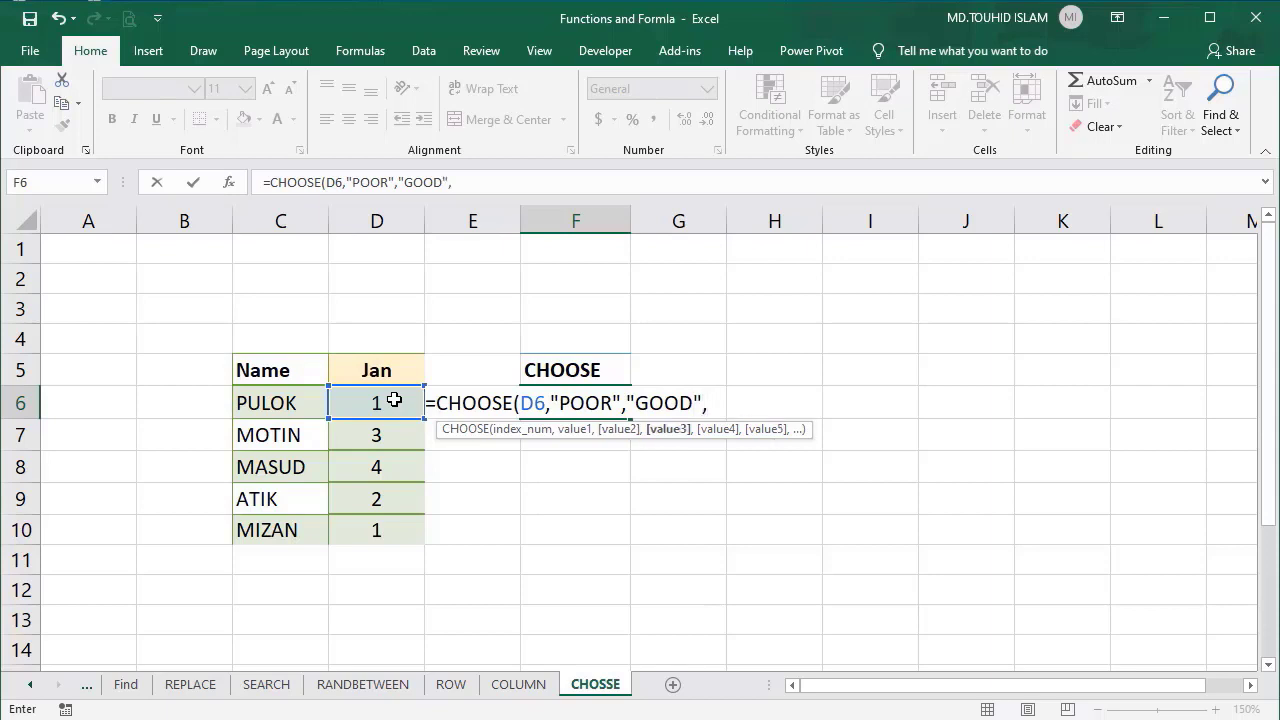
pyautogui.write('"BS')
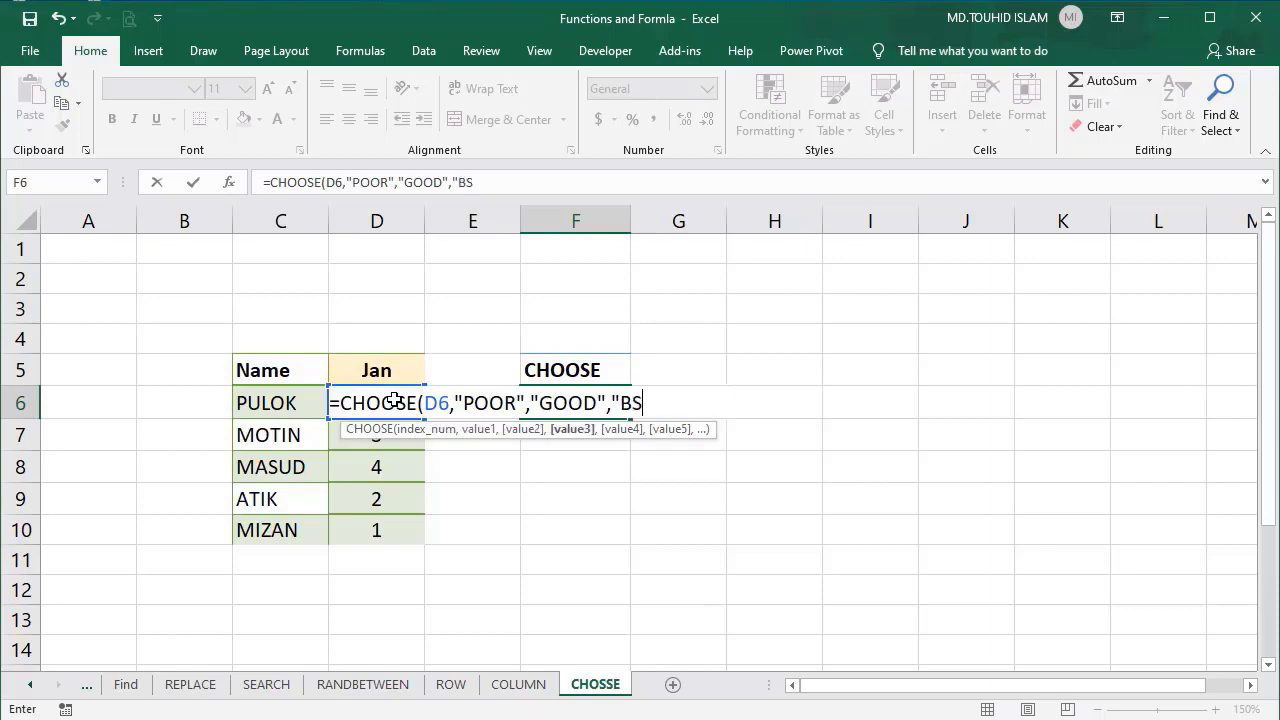
pyautogui.press('BackSpace')
pyautogui.write('EST")')
pyautogui.press('Return')
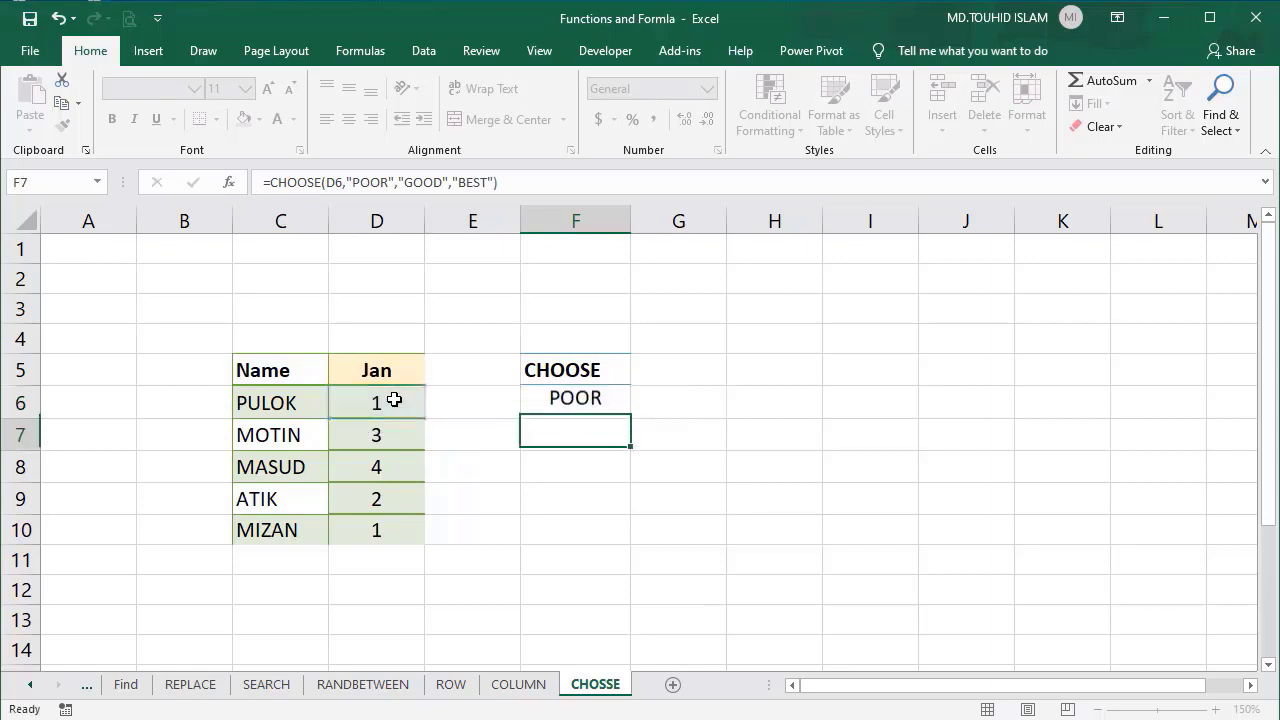
# Set the Jan value in D8 to 1 and fill the CHOOSE formula from F6 down to F10.
pyautogui.click(380, 405)
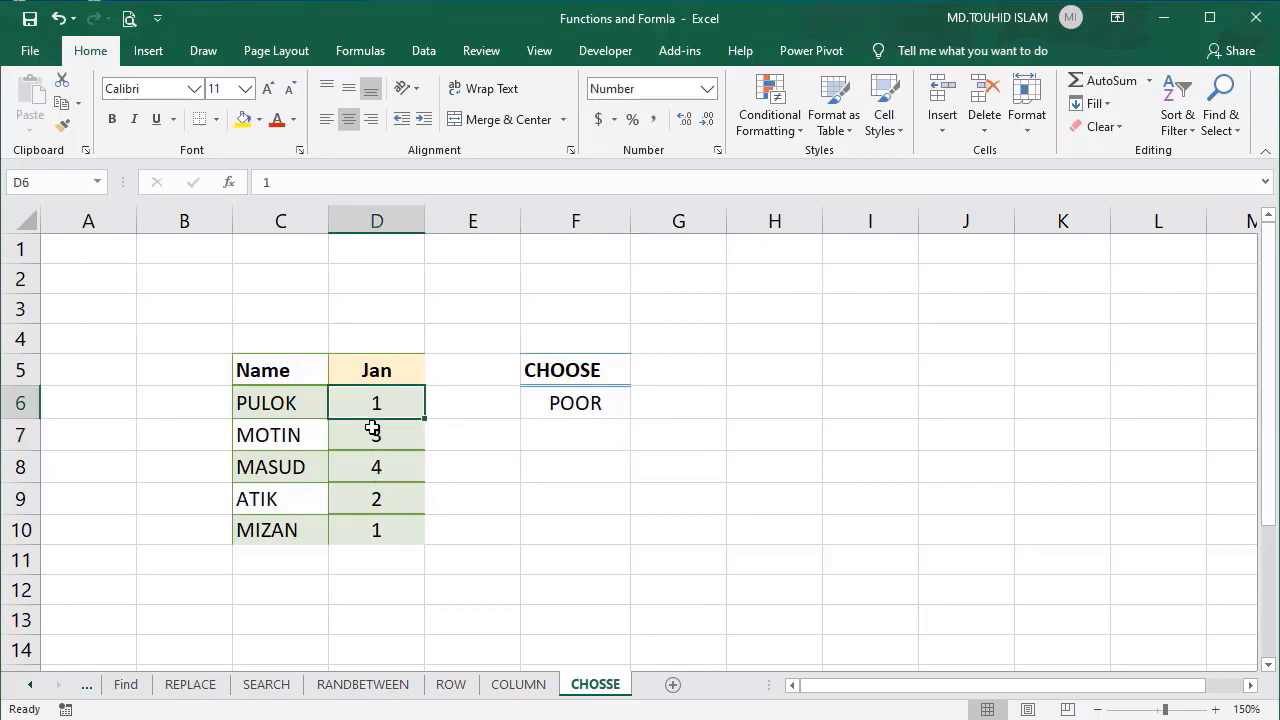
pyautogui.click(391, 403)
pyautogui.click(549, 410)
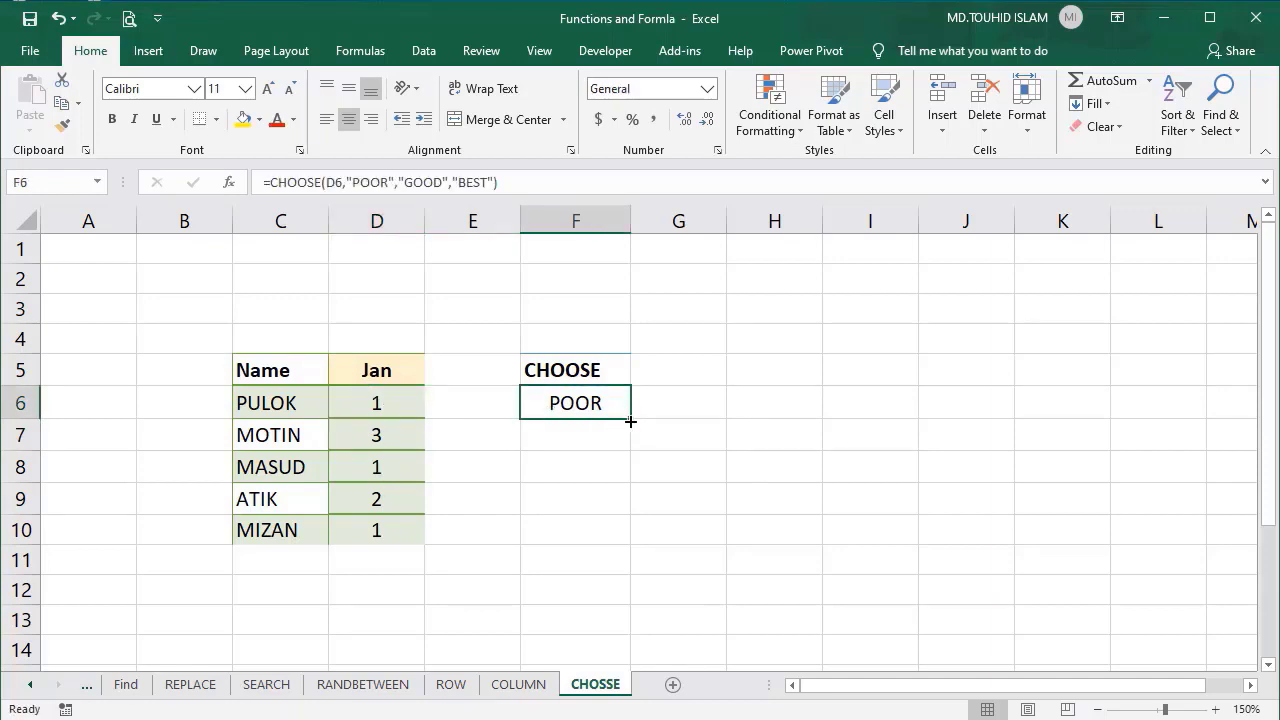
pyautogui.moveTo(630, 421); pyautogui.dragTo(611, 534)
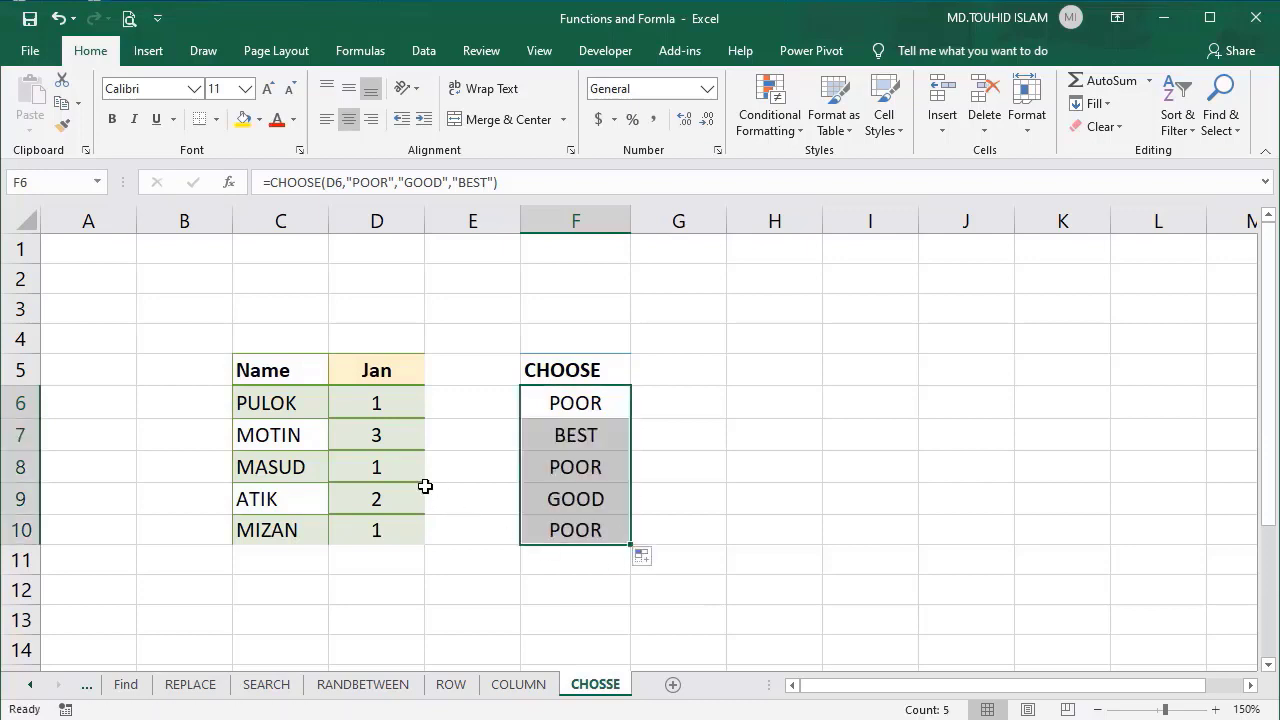
# Compare the Jan index numbers in column D with the CHOOSE results in F7:F10, and inspect the formula in F6.
pyautogui.click(404, 450)
pyautogui.click(560, 438)
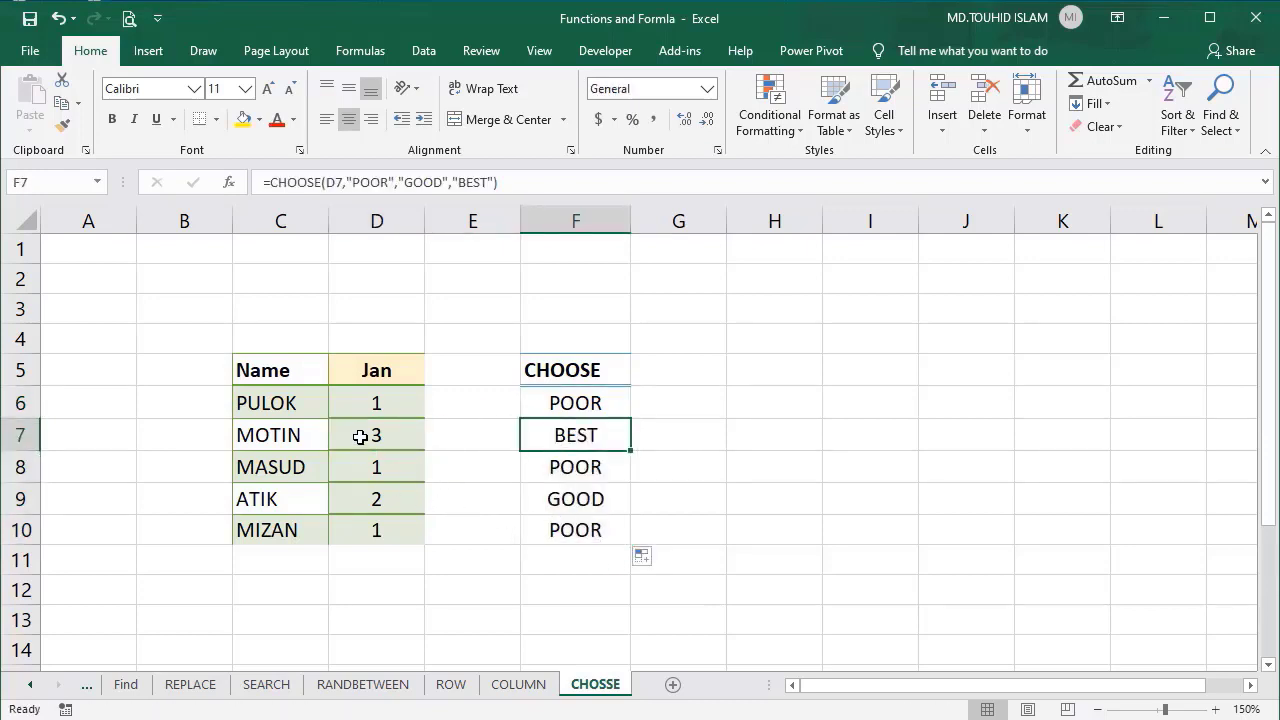
pyautogui.click(568, 470)
pyautogui.click(414, 497)
pyautogui.press('Right')
pyautogui.press('Right')
pyautogui.click(571, 537)
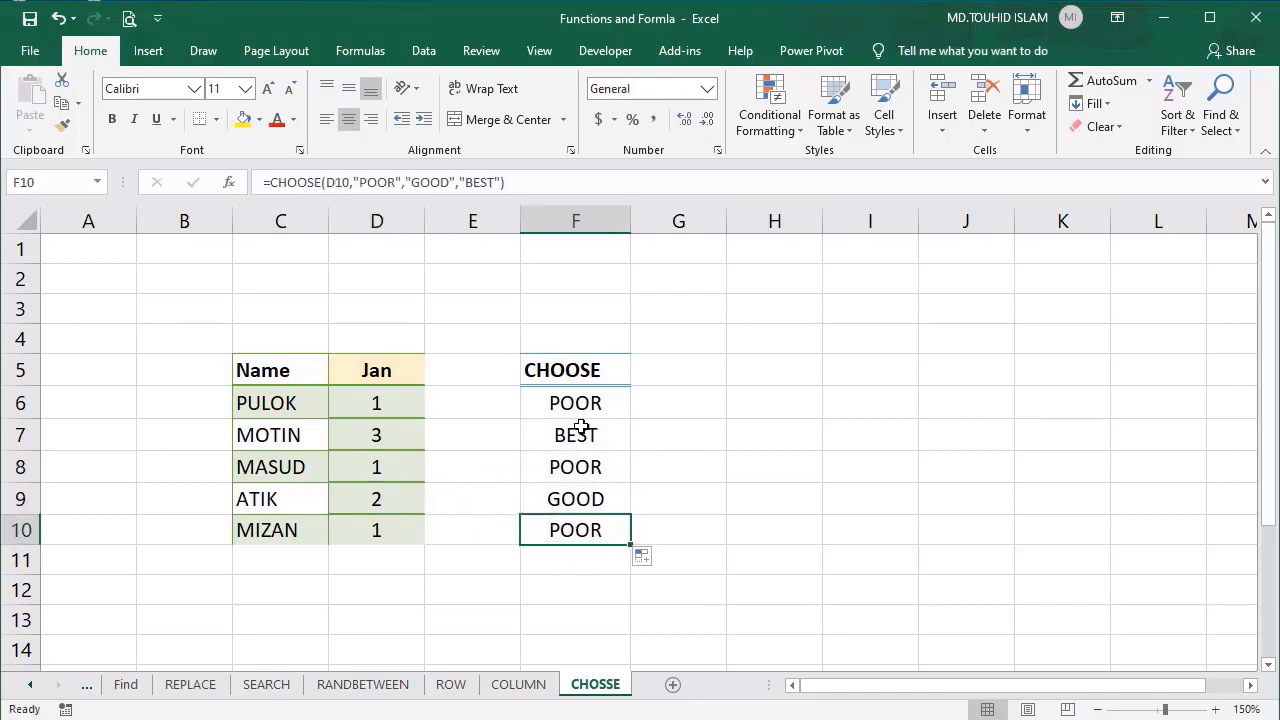
pyautogui.click(580, 410)
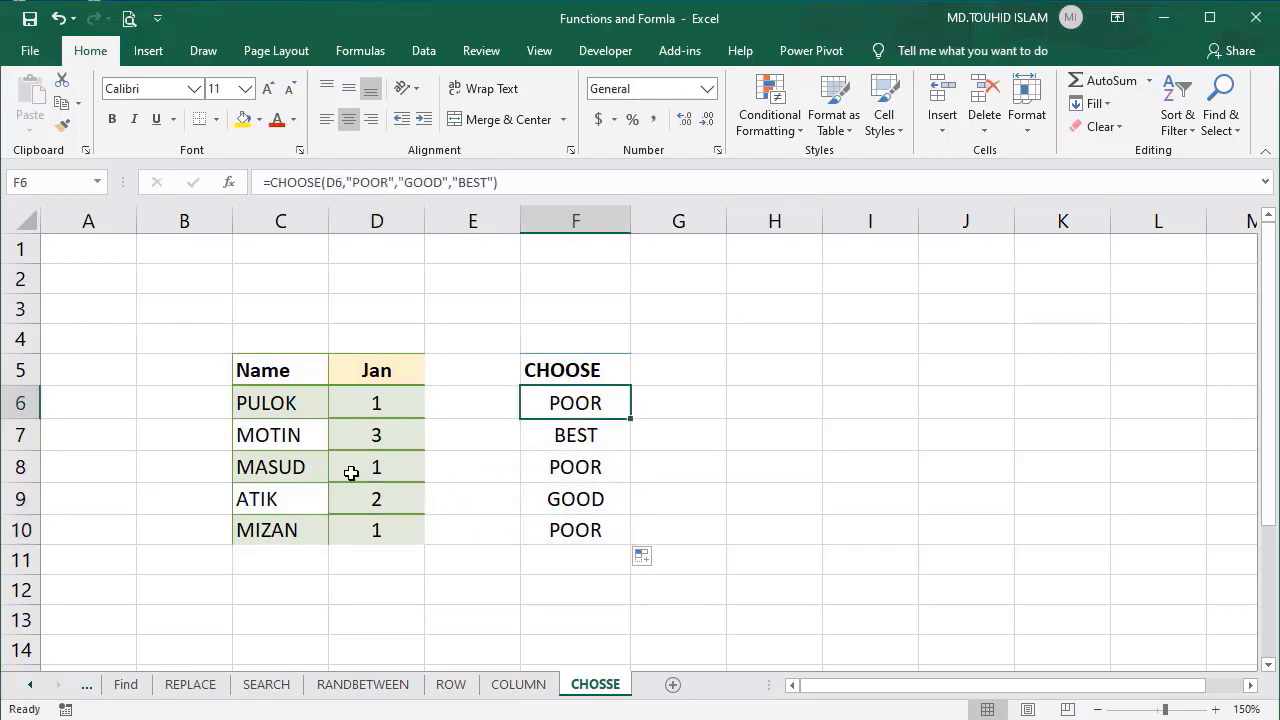
pyautogui.press('F2')
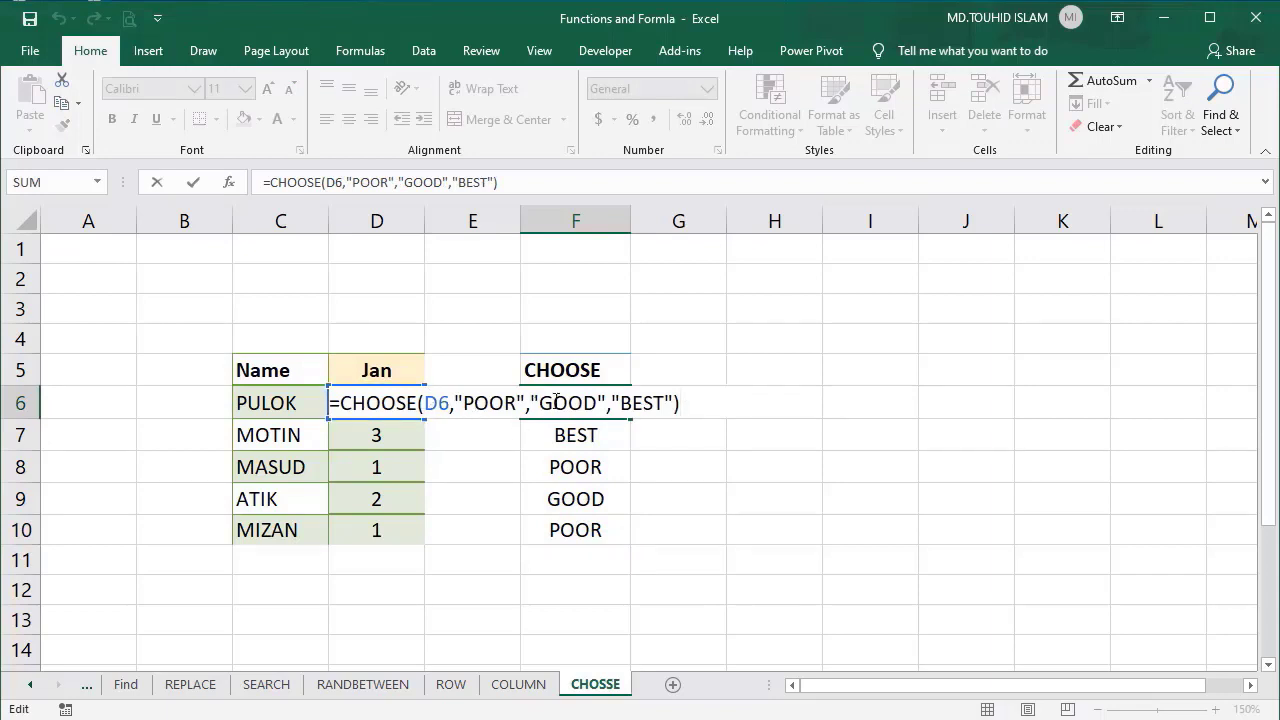
pyautogui.press('Escape')
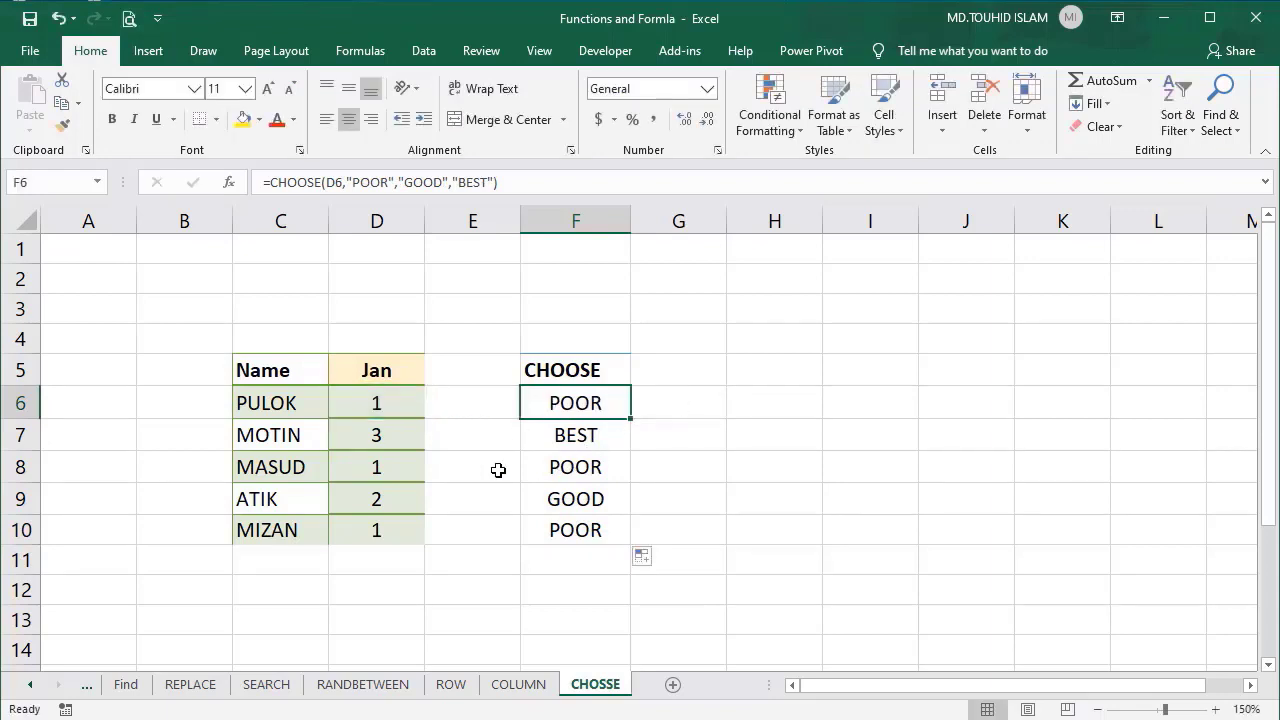
# Set the Jan value in D6 to 4 and check the CHOOSE result in F6.
pyautogui.click(386, 404)
pyautogui.write('4')
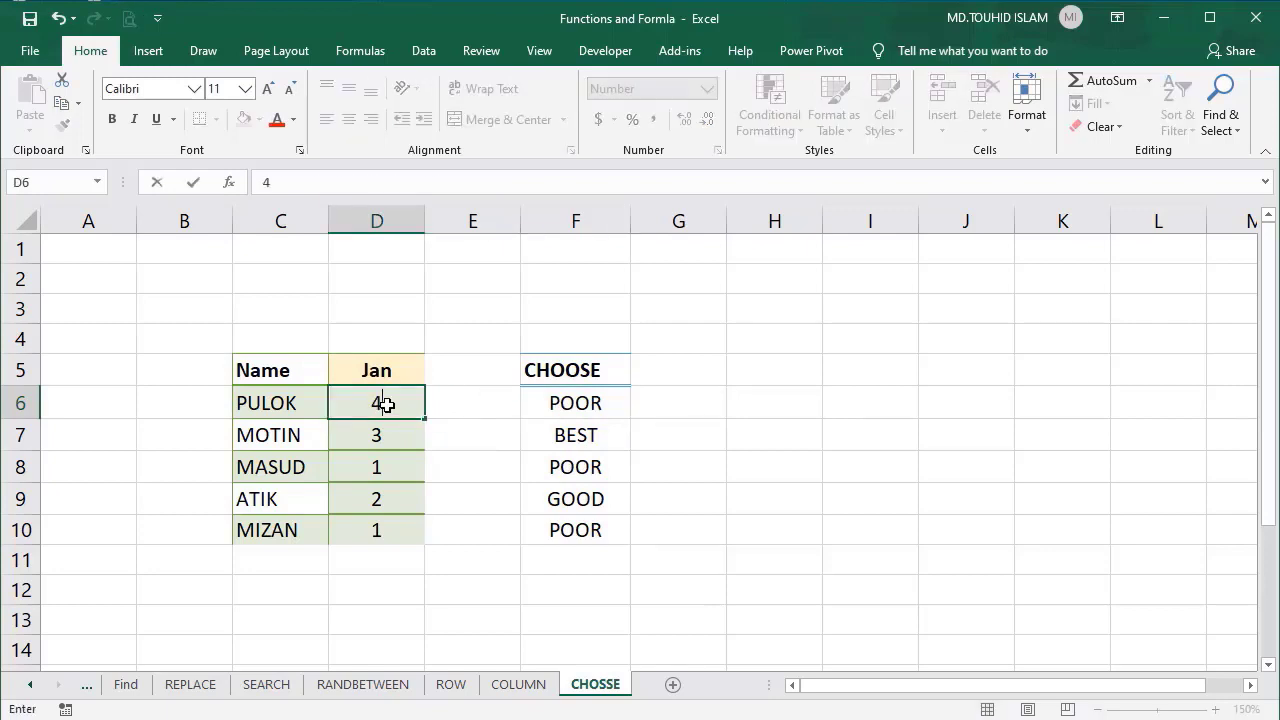
pyautogui.press('Return')
pyautogui.click(586, 407)
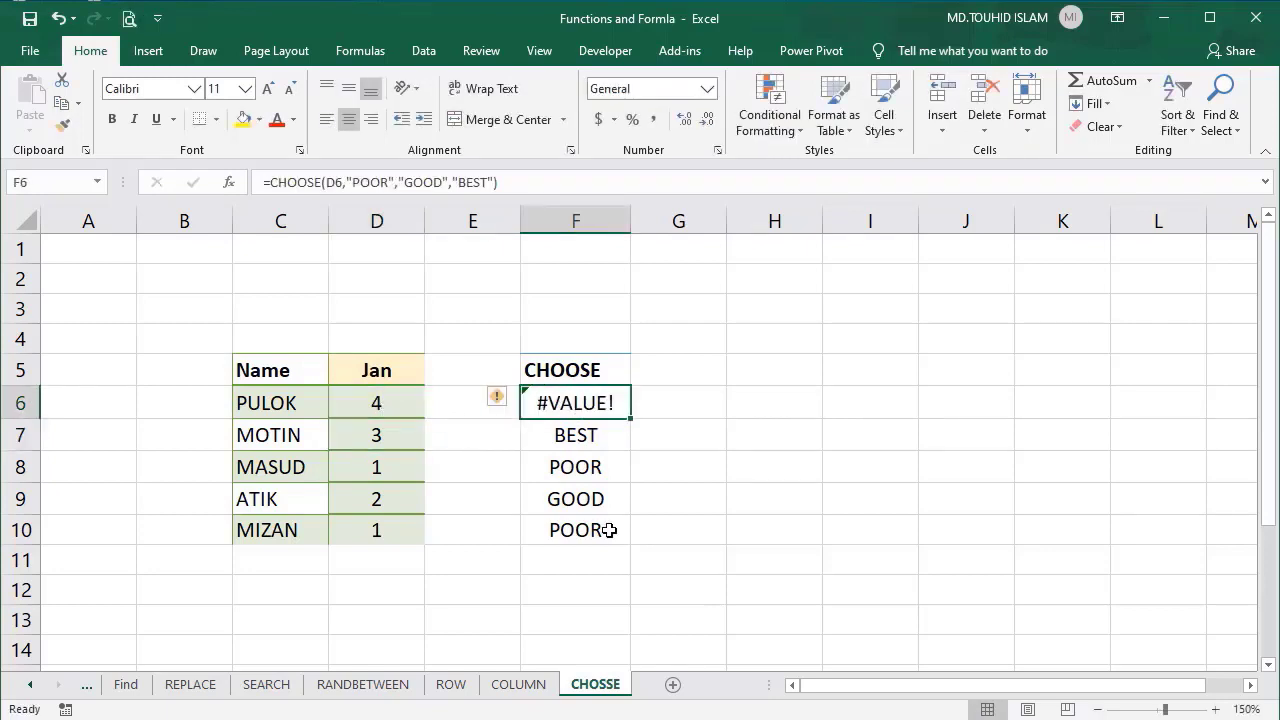